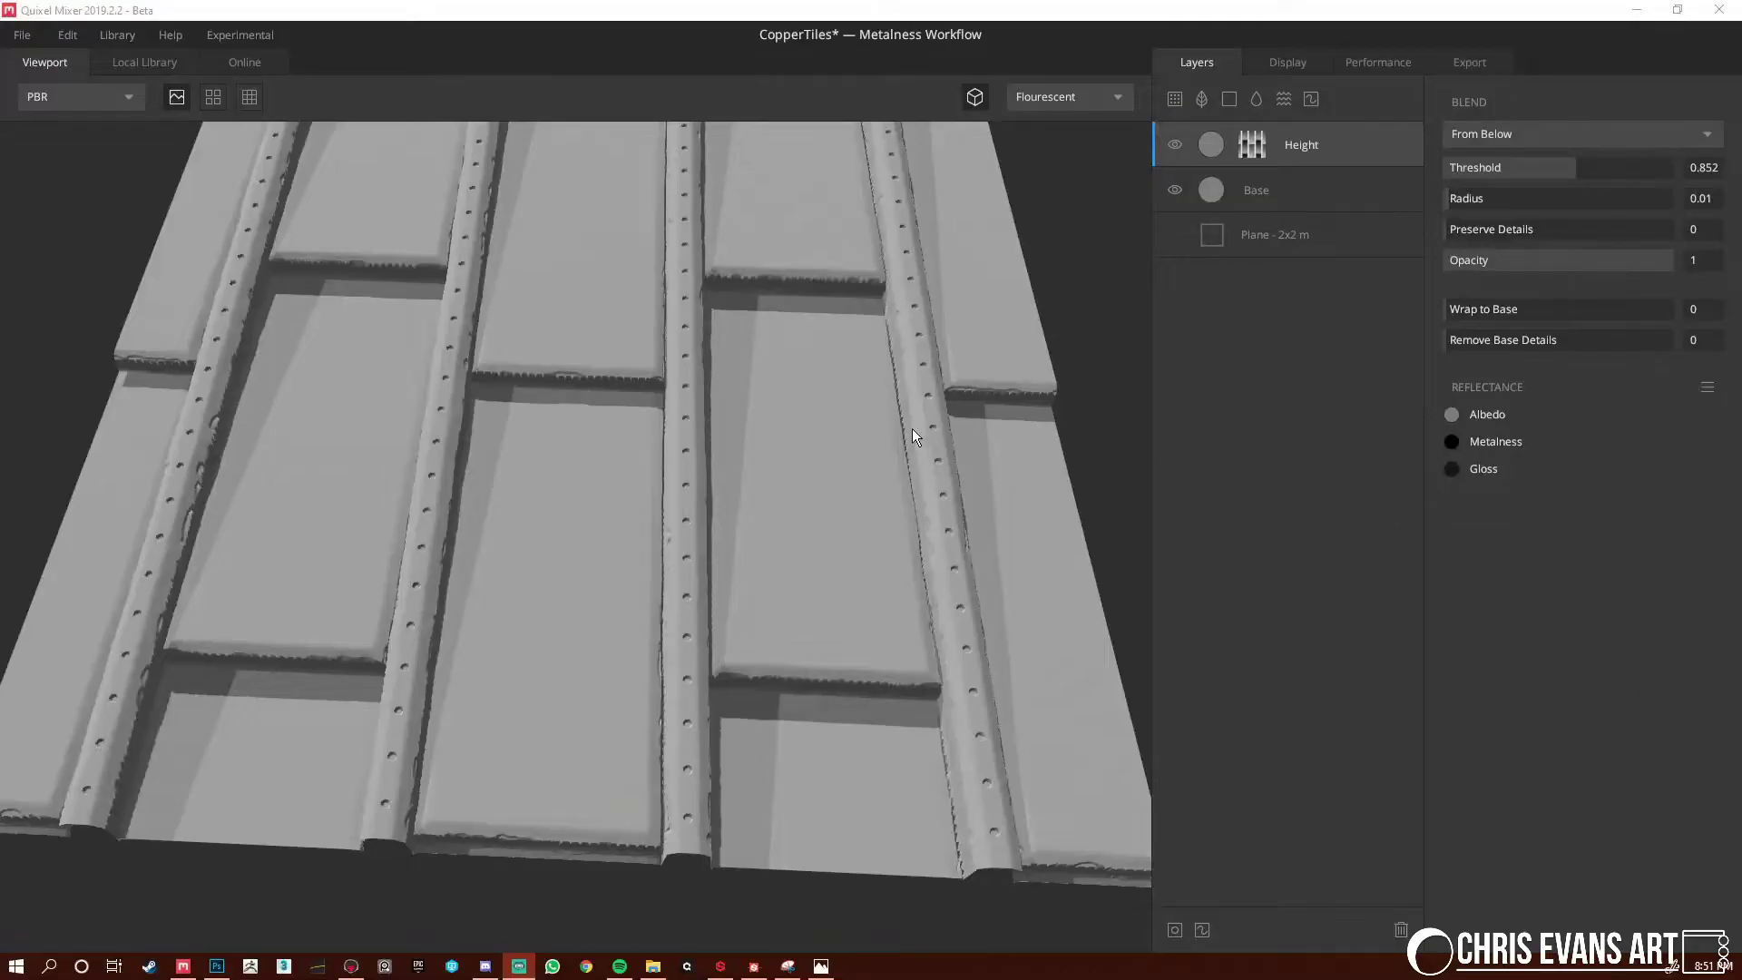
Set the Base layer's albedo to a dark green, hex 1E6B1A
{"action": "right_click_drag", "start_coordinate": [700, 505], "coordinate": [1445, 297], "text": "alt"}
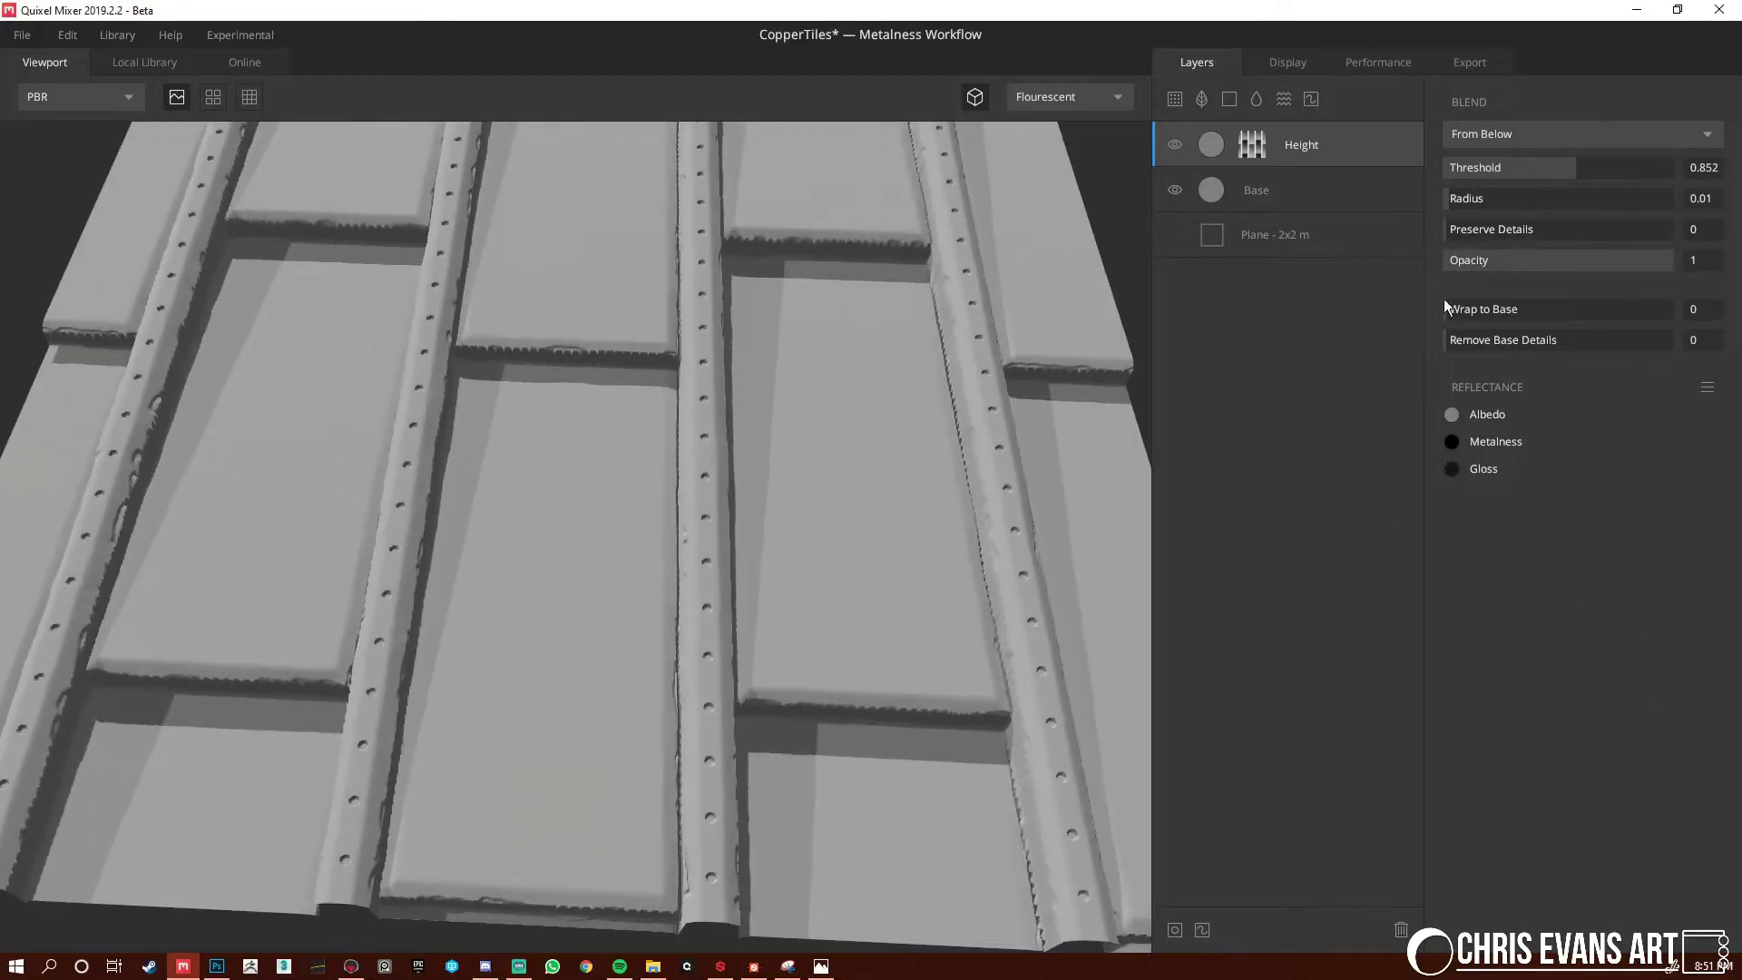
{"action": "left_click", "coordinate": [1232, 188]}
{"action": "left_click", "coordinate": [1451, 129]}
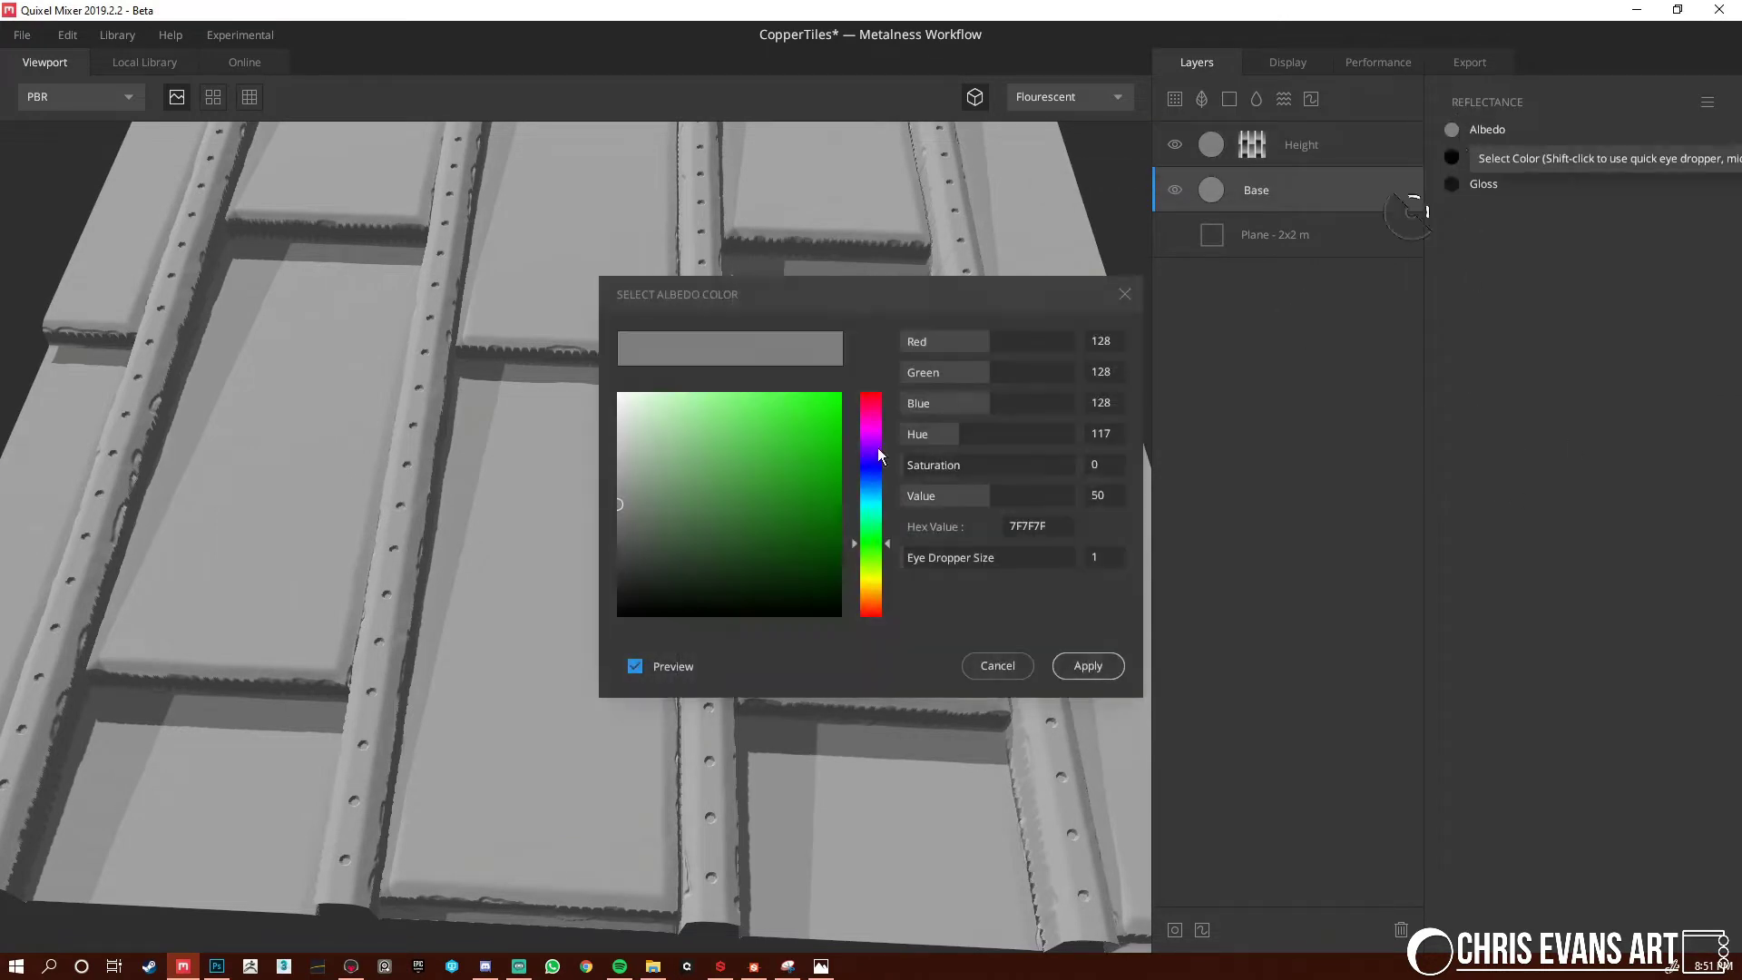
{"action": "mouse_move", "coordinate": [735, 448]}
{"action": "left_mouse_down"}
{"action": "mouse_move", "coordinate": [760, 526]}
{"action": "mouse_move", "coordinate": [797, 532]}
{"action": "left_mouse_up"}
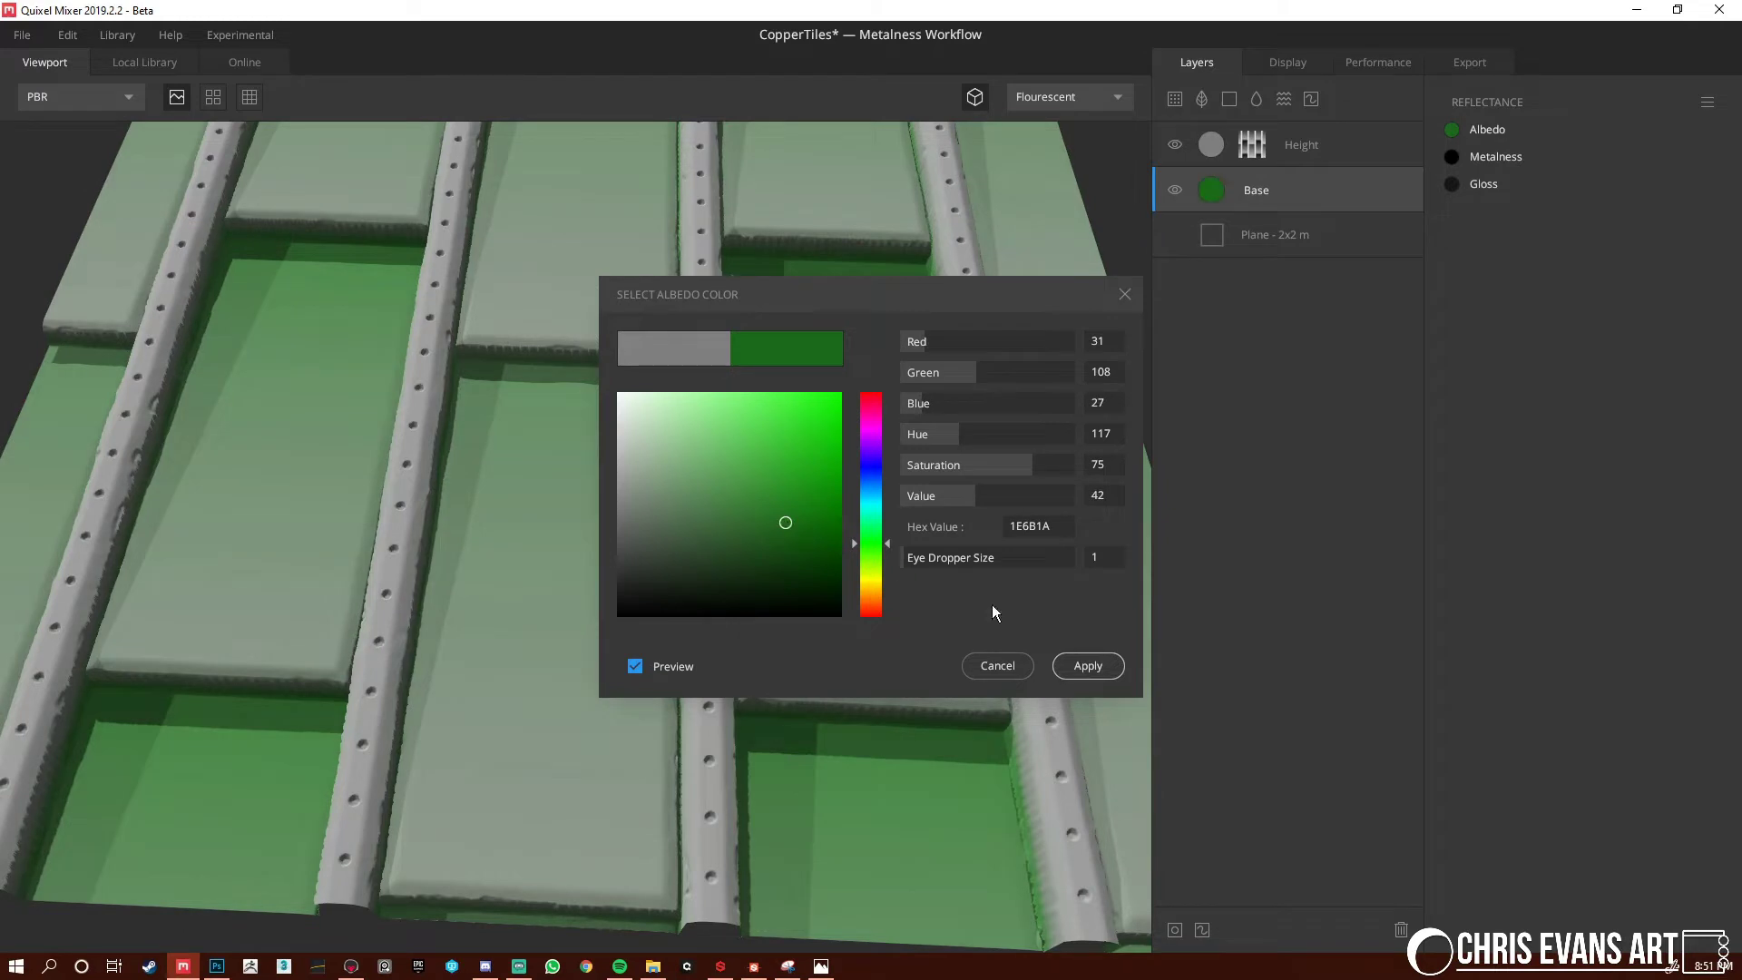
{"action": "left_click", "coordinate": [1088, 665]}
Set the Base layer's metalness to white and its gloss to mid gray, hex 727272
{"action": "left_click", "coordinate": [1452, 156]}
{"action": "left_click", "coordinate": [619, 394]}
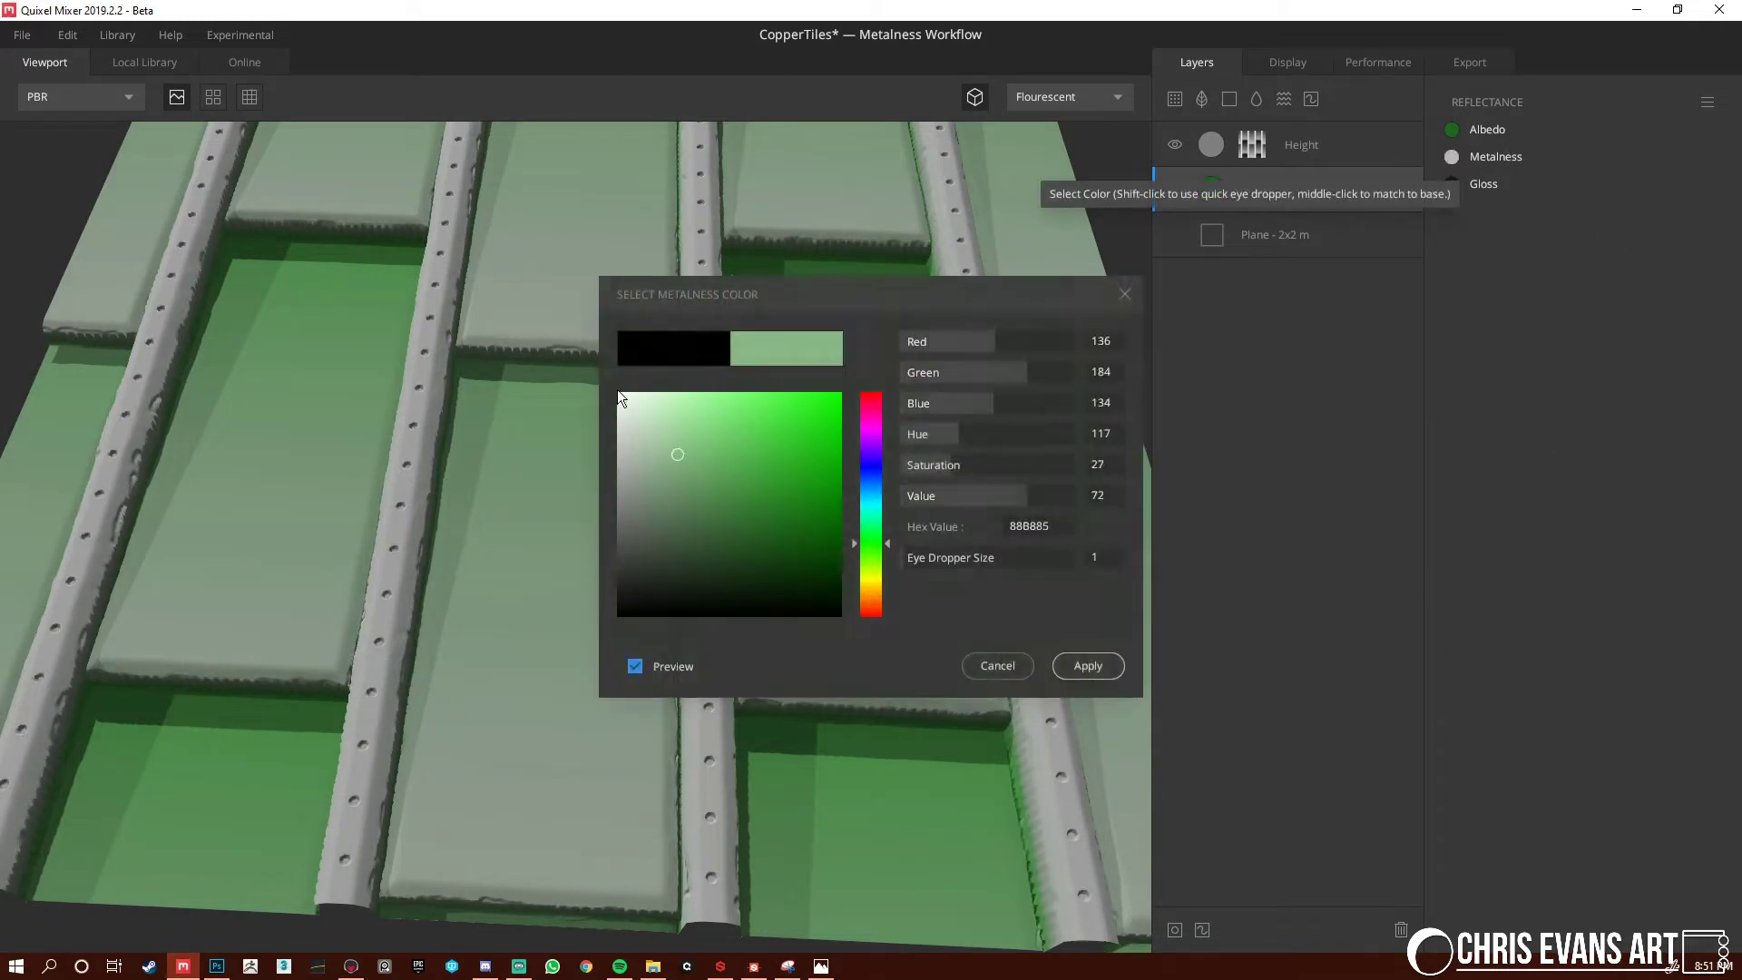
{"action": "left_click", "coordinate": [1121, 665]}
{"action": "left_click", "coordinate": [1454, 186]}
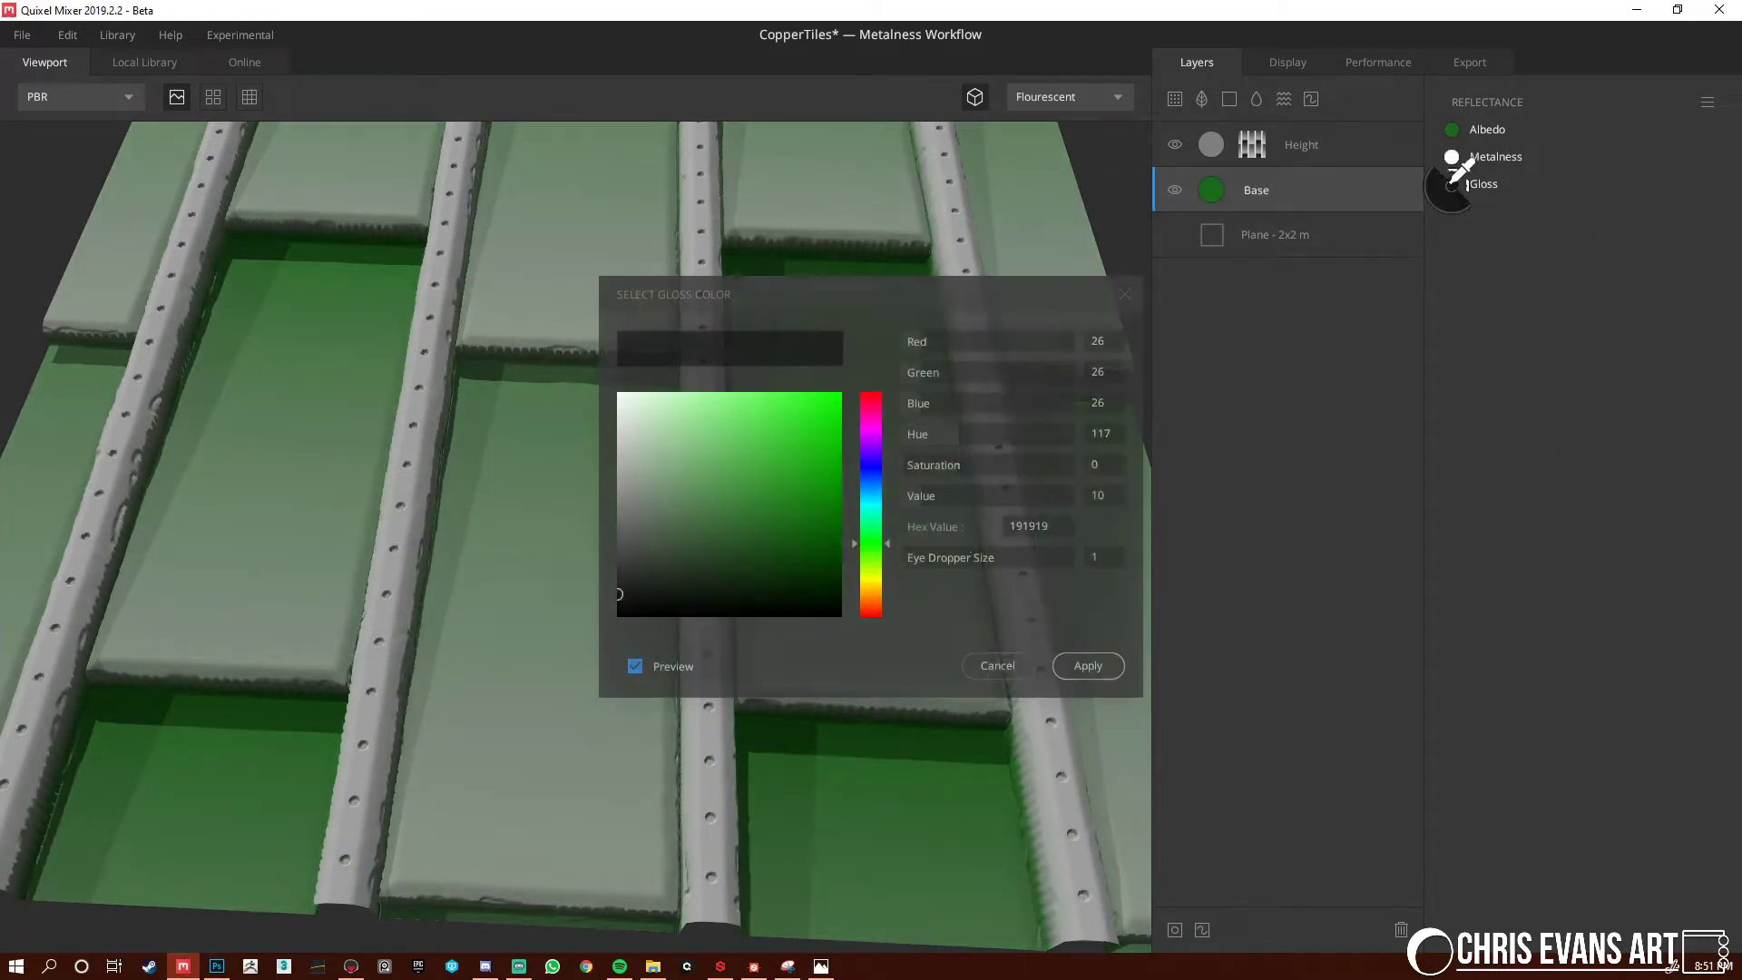
{"action": "mouse_move", "coordinate": [625, 553]}
{"action": "left_mouse_down"}
{"action": "mouse_move", "coordinate": [582, 532]}
{"action": "mouse_move", "coordinate": [577, 510]}
{"action": "mouse_move", "coordinate": [591, 515]}
{"action": "left_mouse_up"}
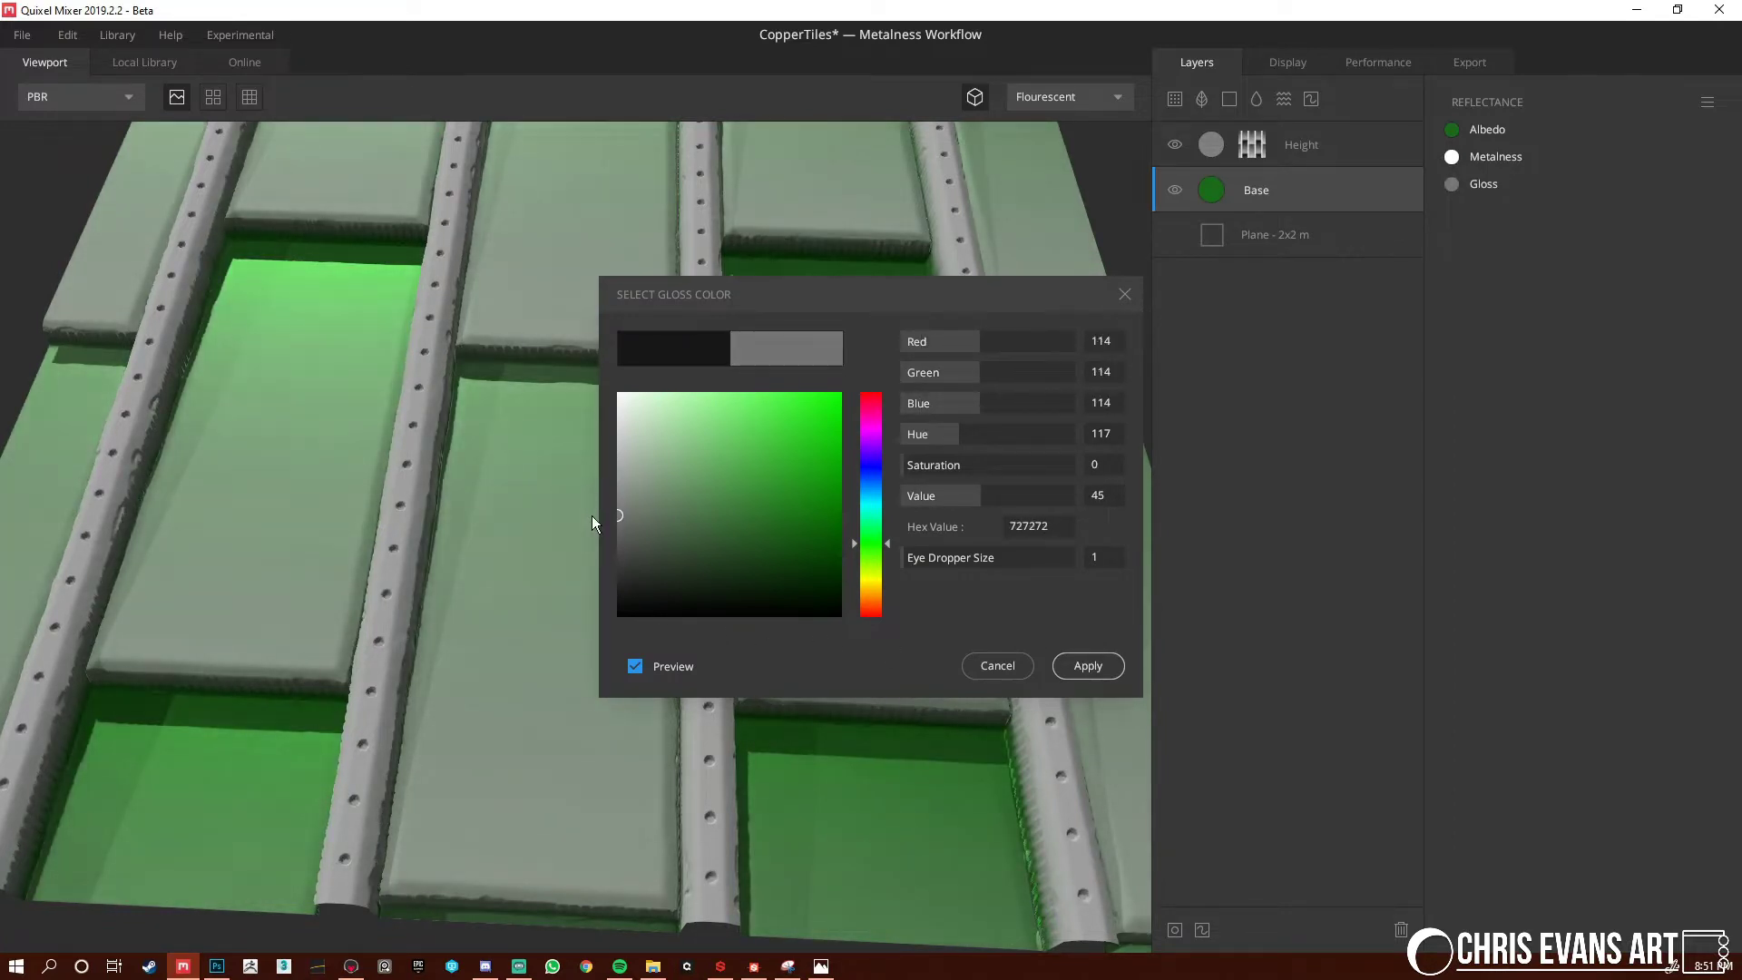
{"action": "left_click", "coordinate": [1081, 664]}
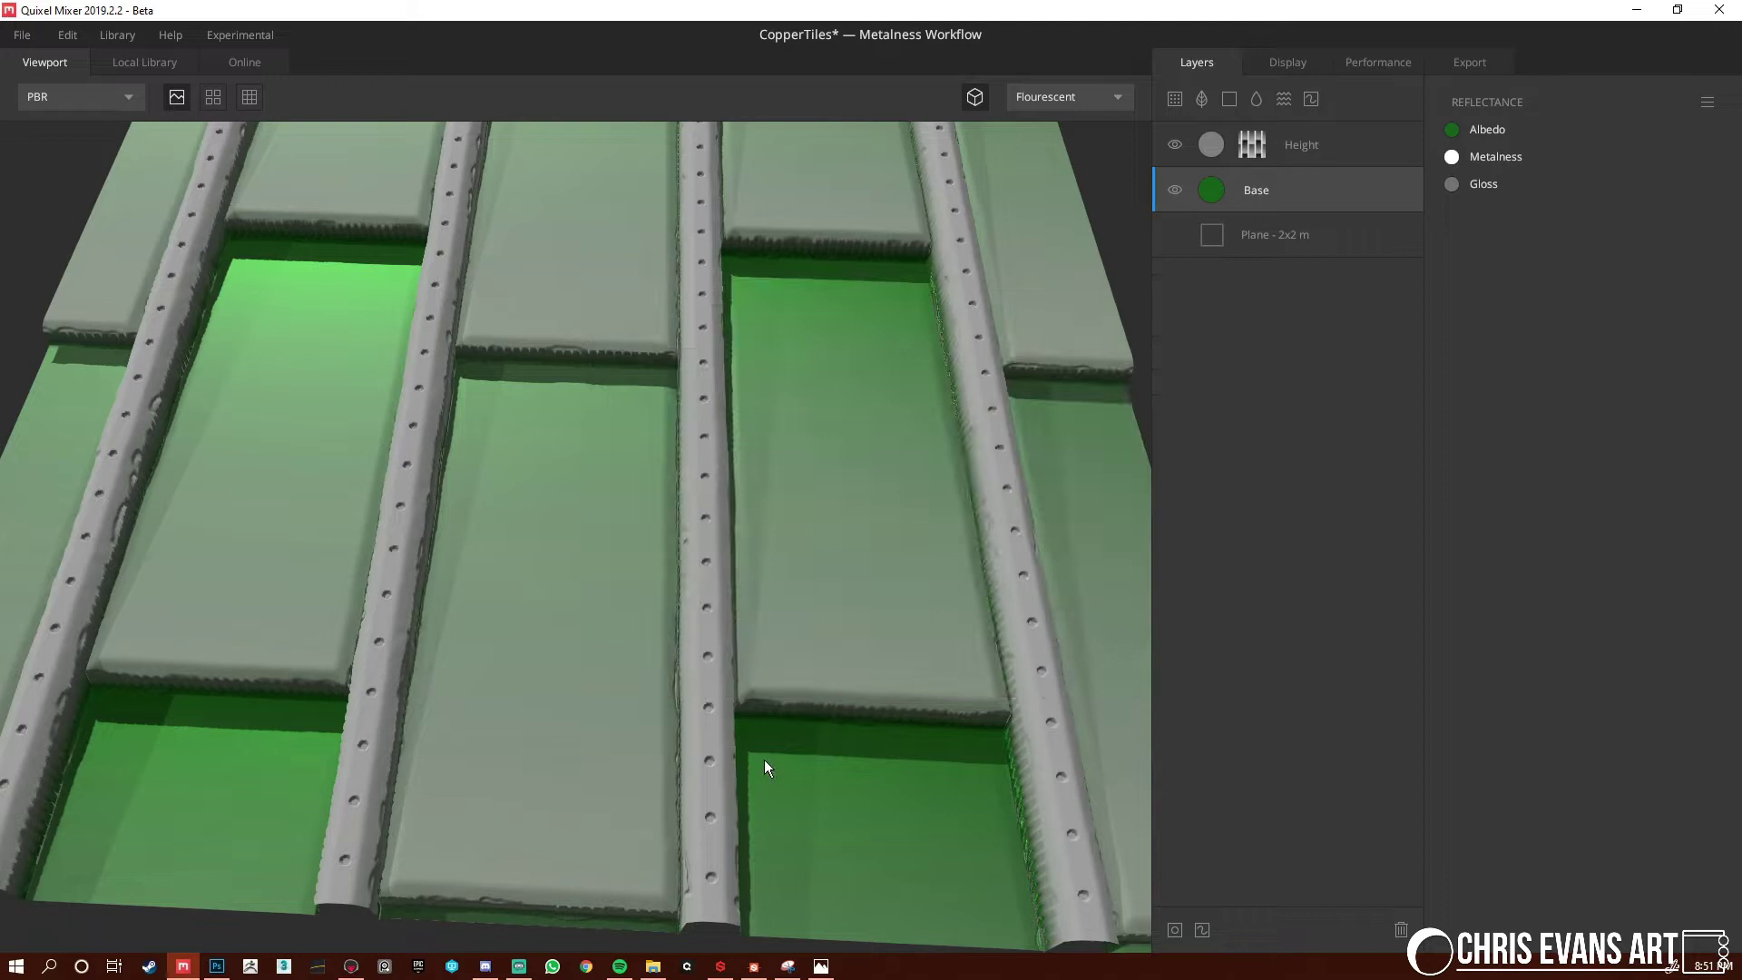
Adjust the Base layer's albedo to a slightly lighter, less saturated green
{"action": "left_click_drag", "start_coordinate": [764, 760], "coordinate": [694, 753], "text": "alt"}
{"action": "scroll", "coordinate": [694, 753], "scroll_direction": "down", "scroll_amount": 2}
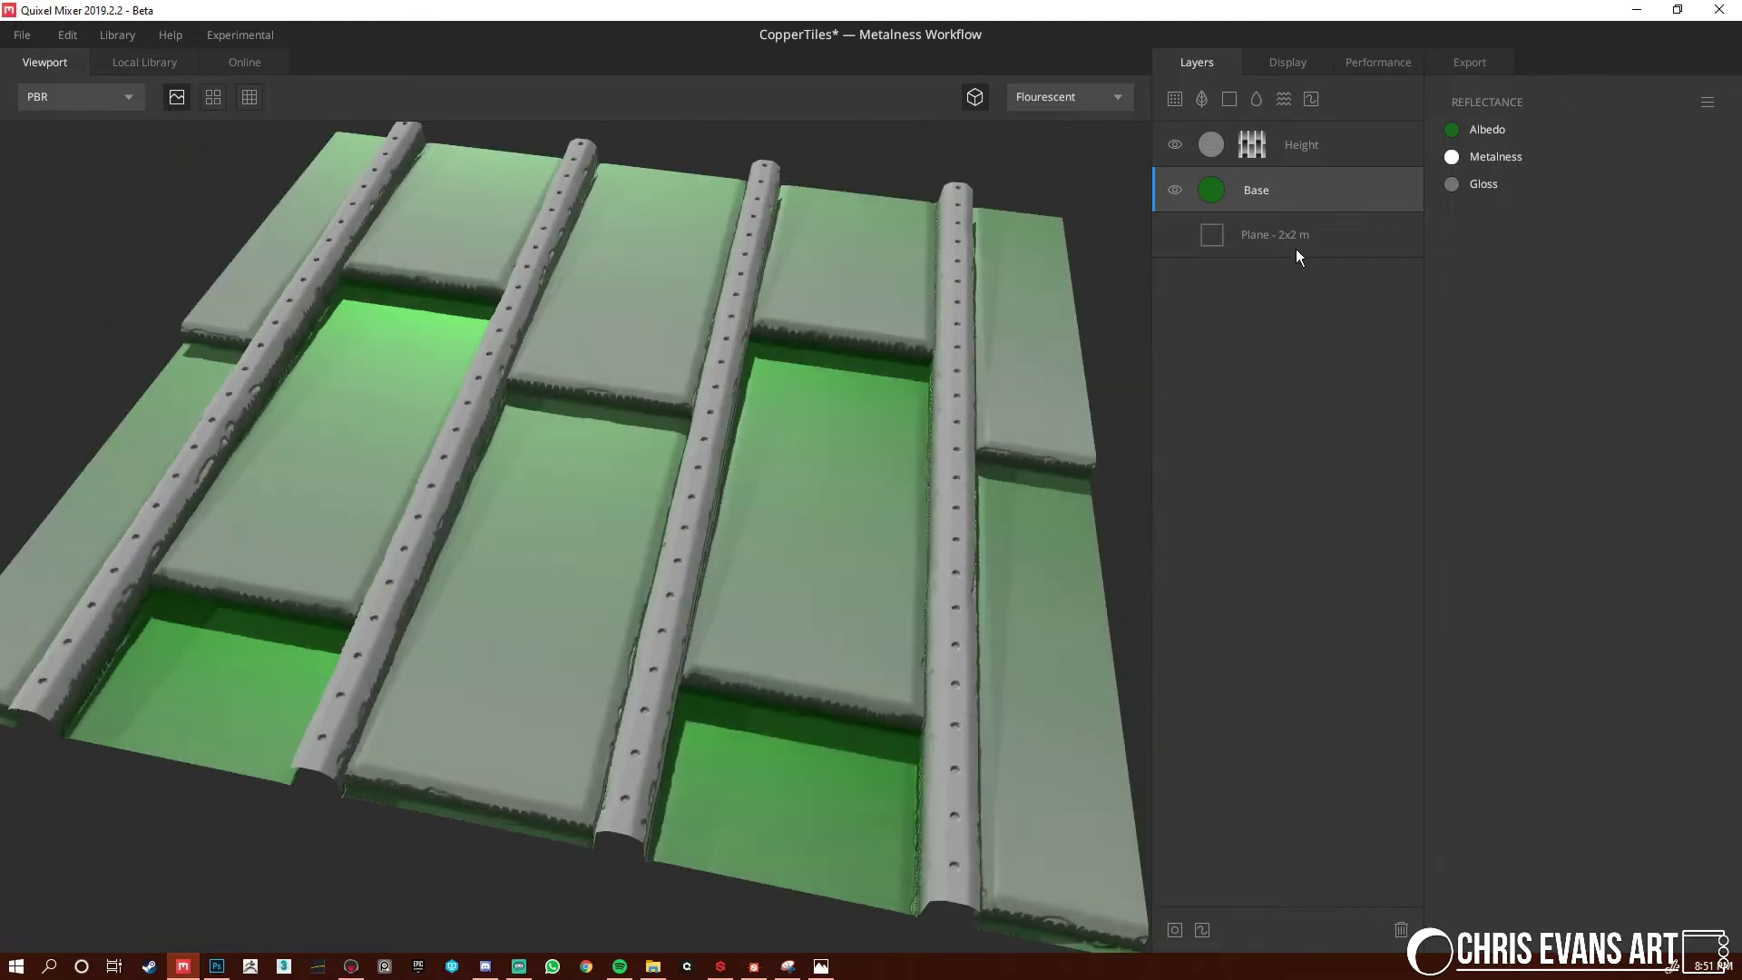
{"action": "left_click", "coordinate": [1461, 130]}
{"action": "left_click_drag", "start_coordinate": [753, 514], "coordinate": [728, 504]}
{"action": "left_click", "coordinate": [1097, 669]}
{"action": "left_click_drag", "start_coordinate": [716, 640], "coordinate": [766, 654], "text": "alt"}
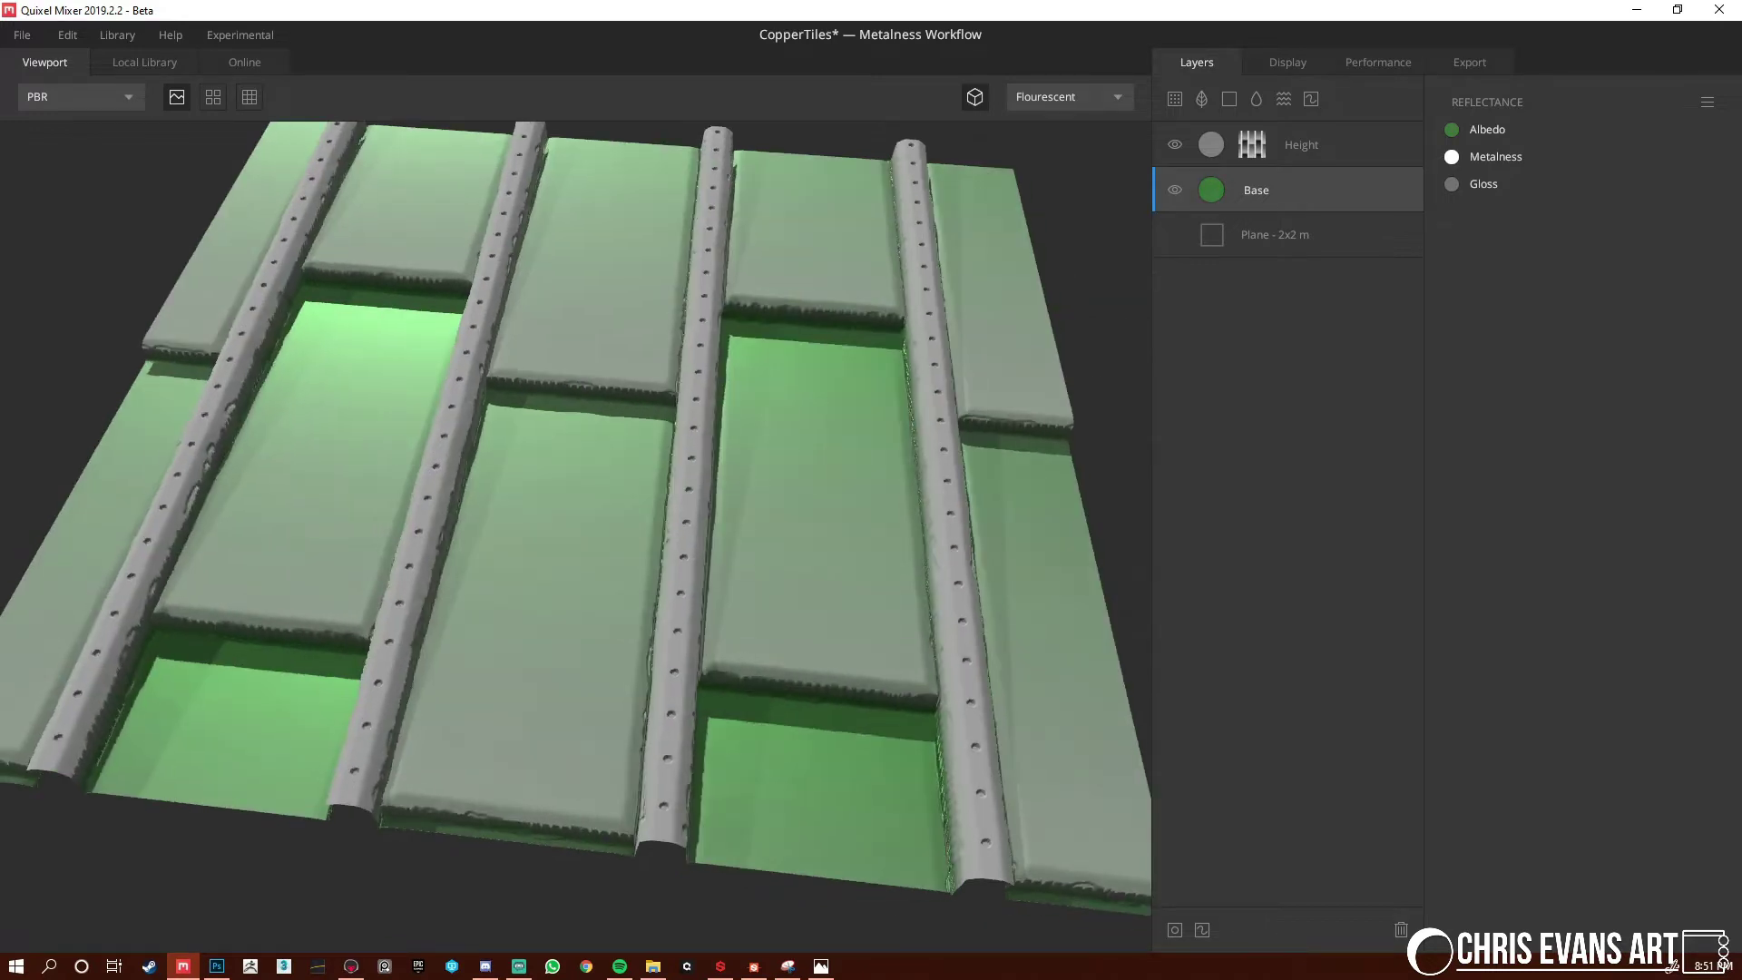
Set the Height layer's albedo to a pale muted green, about hex 82A680
{"action": "left_click", "coordinate": [1206, 149]}
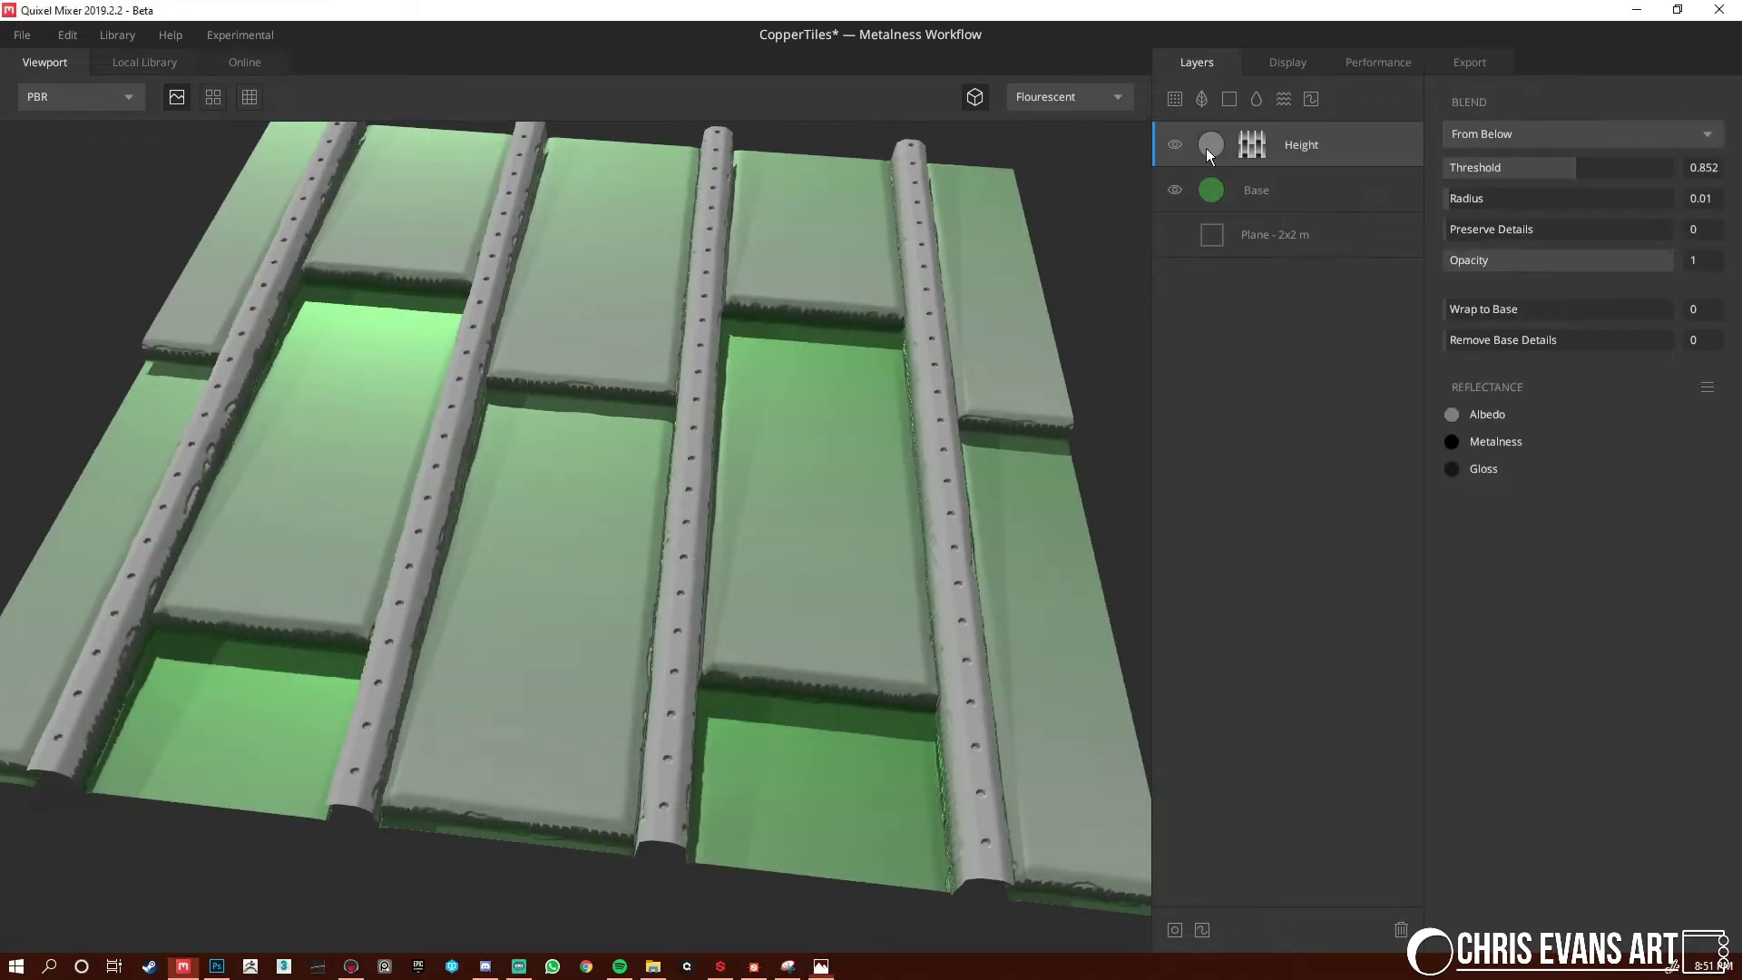
{"action": "left_click", "coordinate": [1452, 414]}
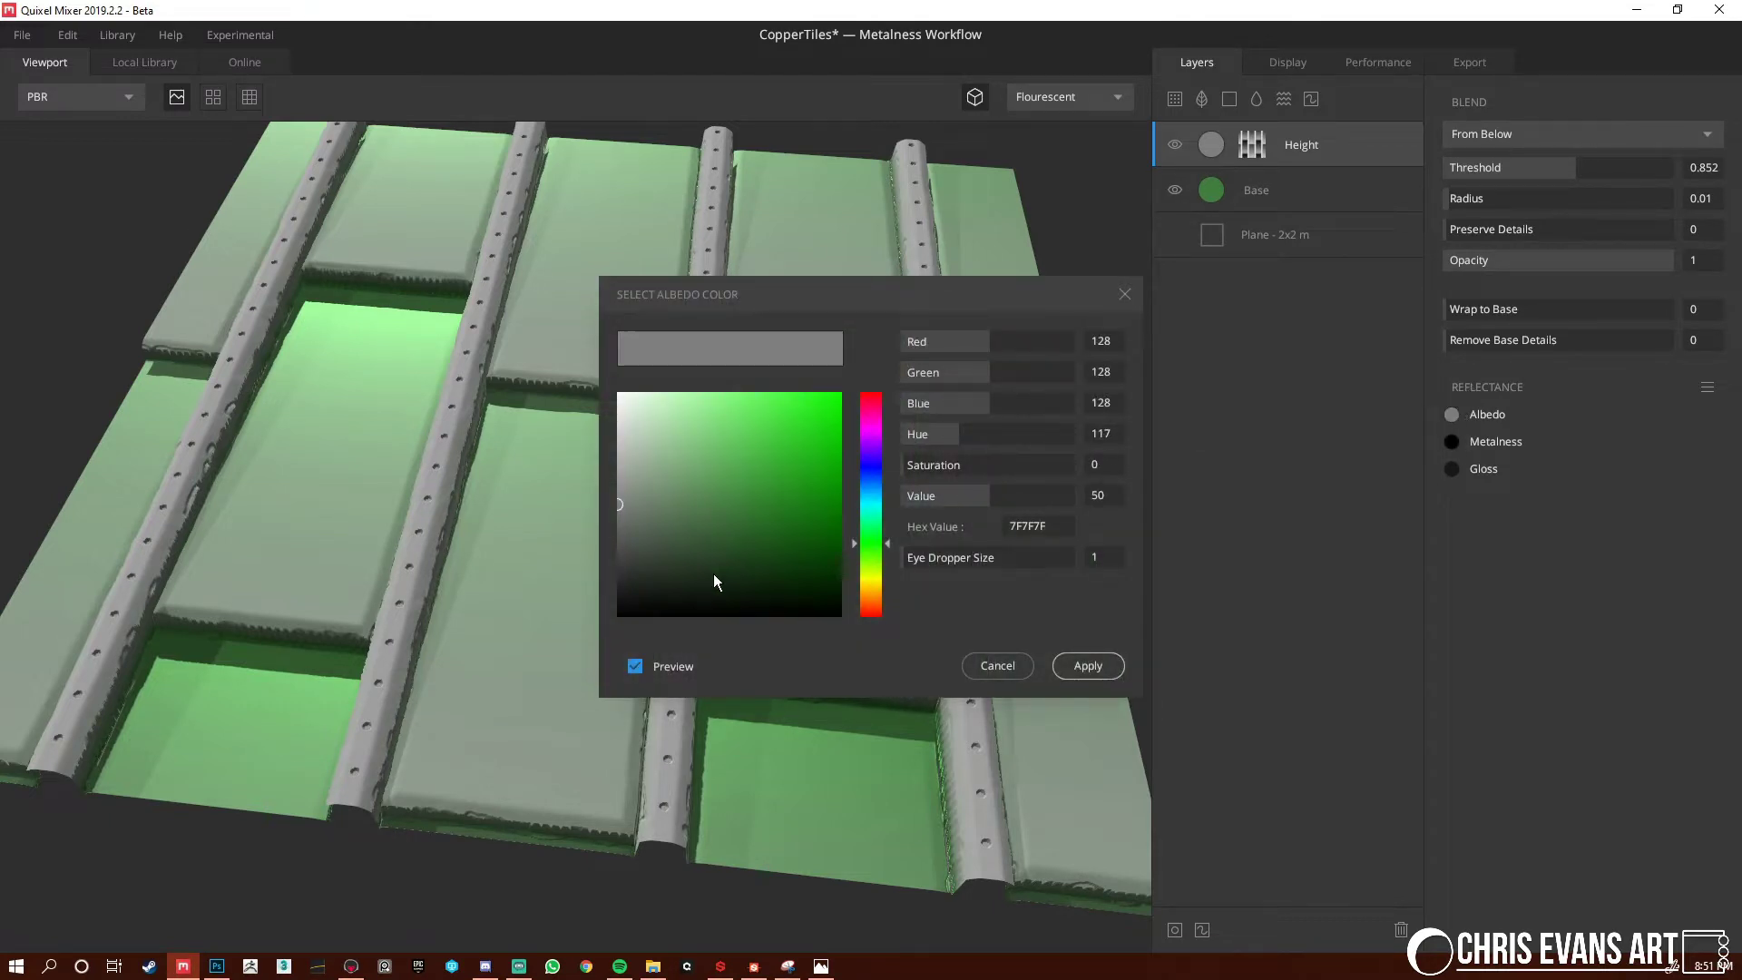
{"action": "mouse_move", "coordinate": [639, 493]}
{"action": "left_mouse_down"}
{"action": "mouse_move", "coordinate": [686, 468]}
{"action": "mouse_move", "coordinate": [697, 527]}
{"action": "mouse_move", "coordinate": [699, 460]}
{"action": "mouse_move", "coordinate": [666, 459]}
{"action": "left_mouse_up"}
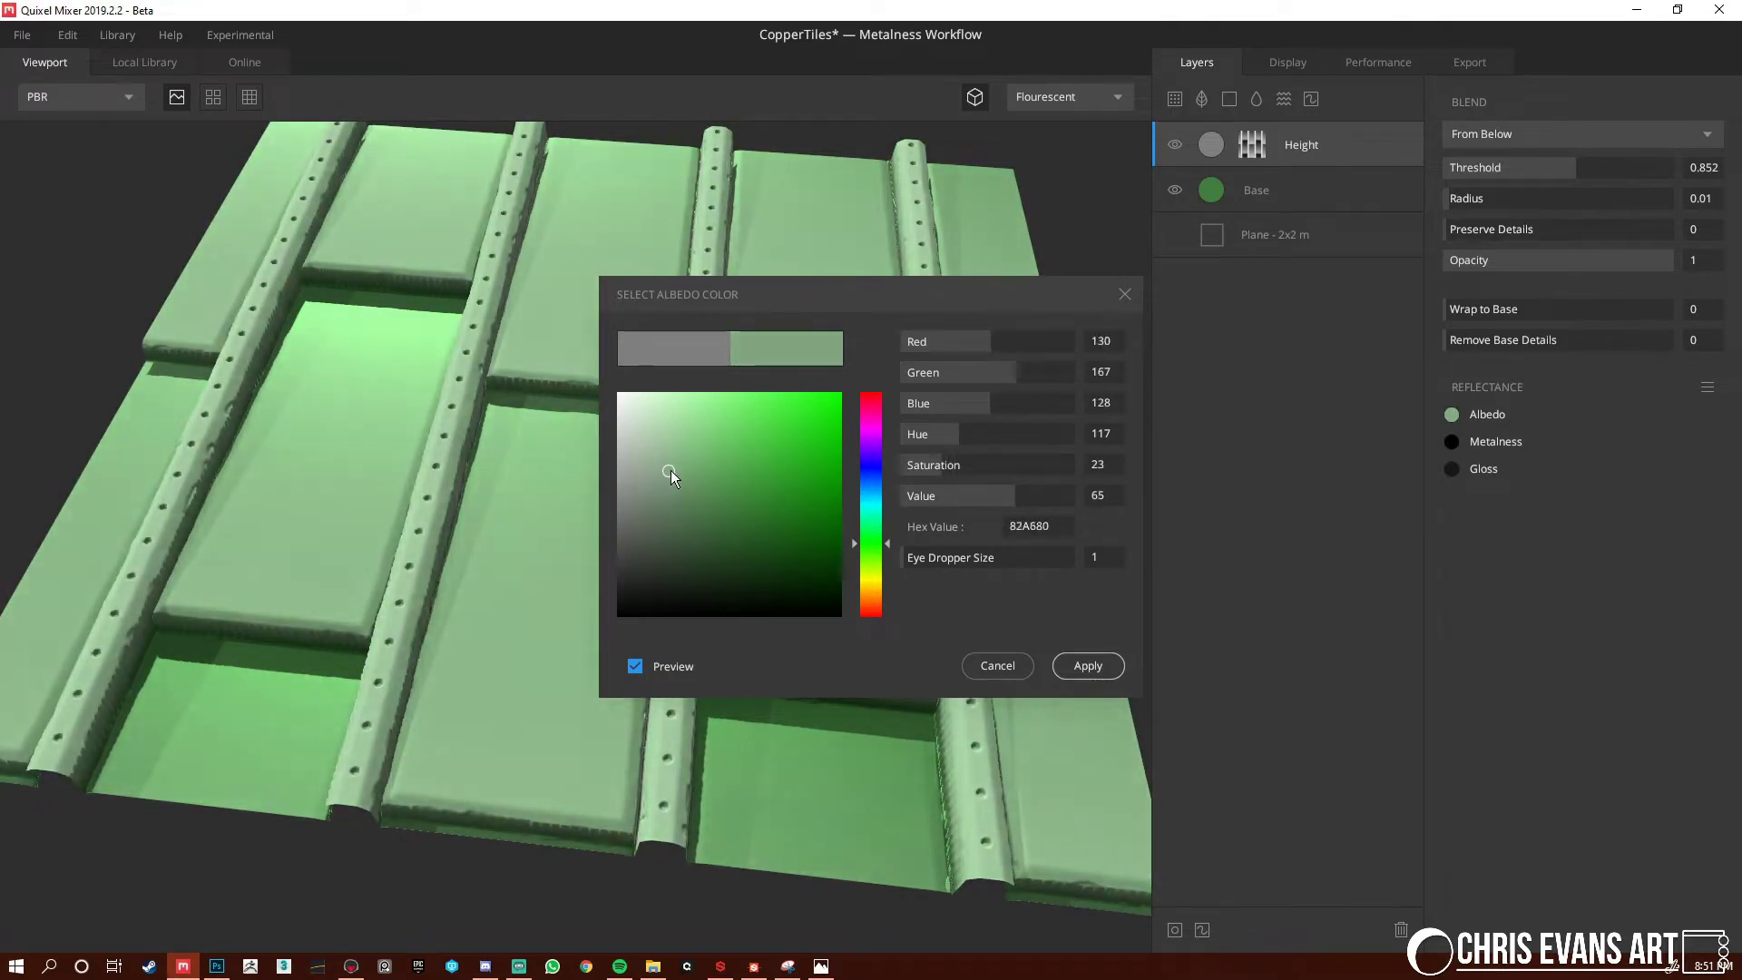
{"action": "left_click", "coordinate": [1088, 665]}
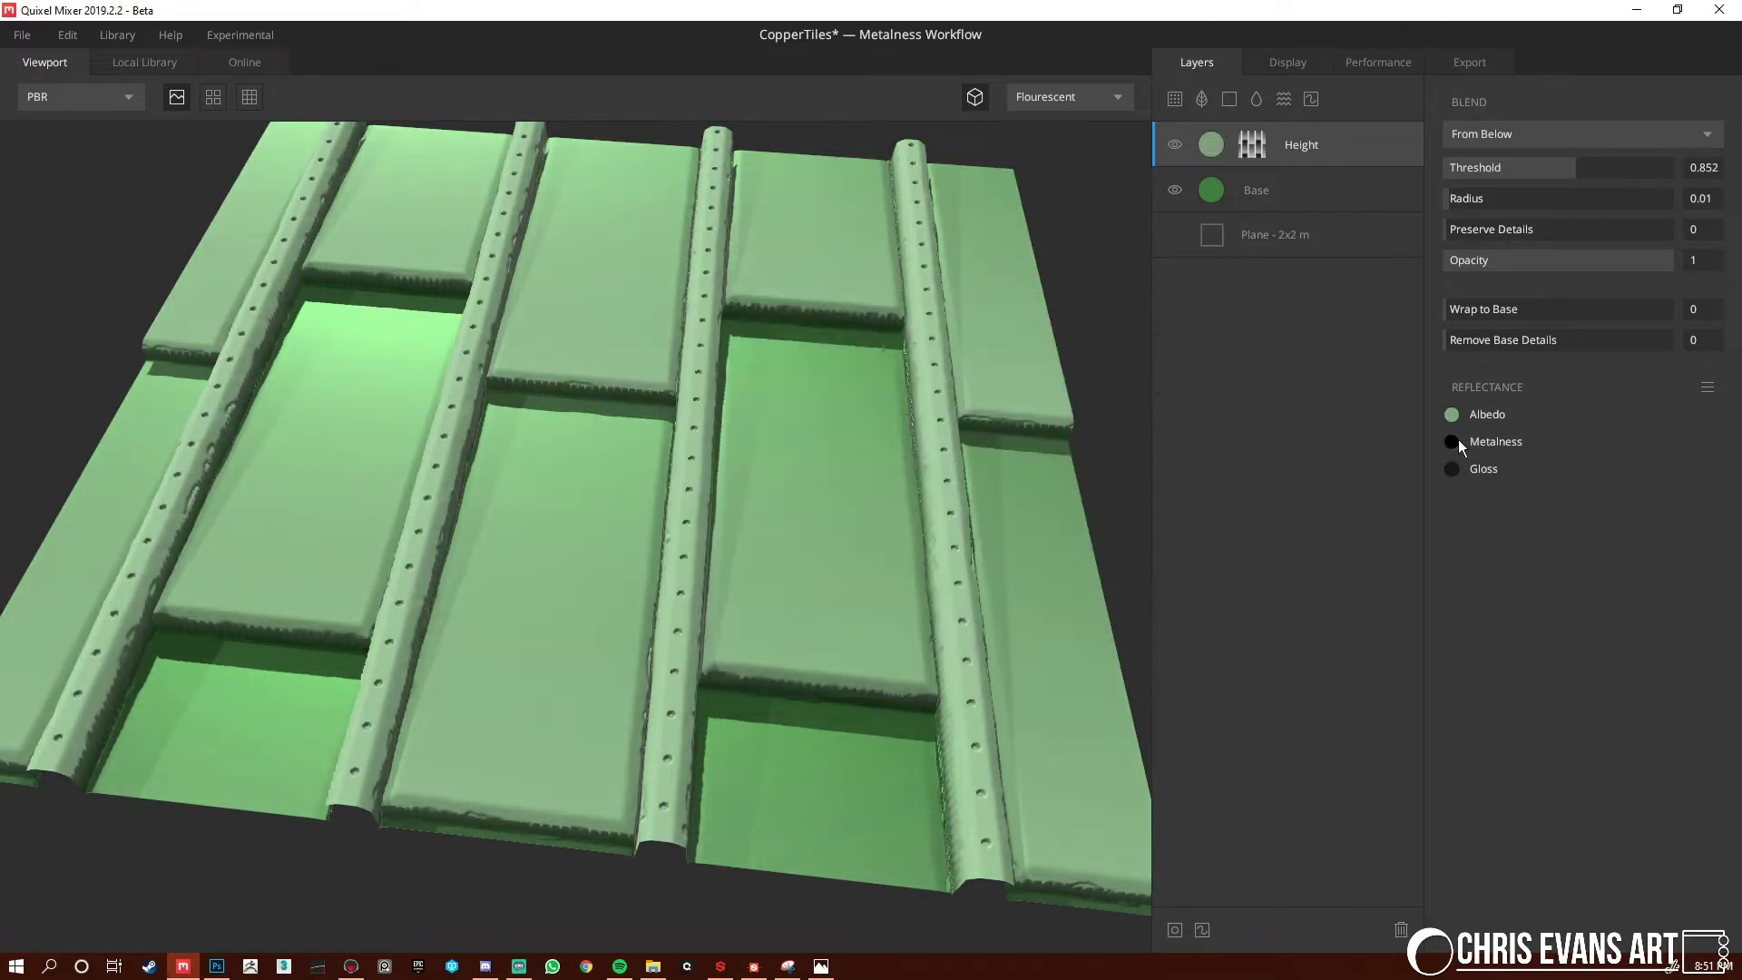
Set the Height layer's metalness to white (FFFFFF) and its gloss to dark gray (555555)
{"action": "left_click", "coordinate": [1452, 442]}
{"action": "left_click_drag", "start_coordinate": [701, 466], "coordinate": [601, 369]}
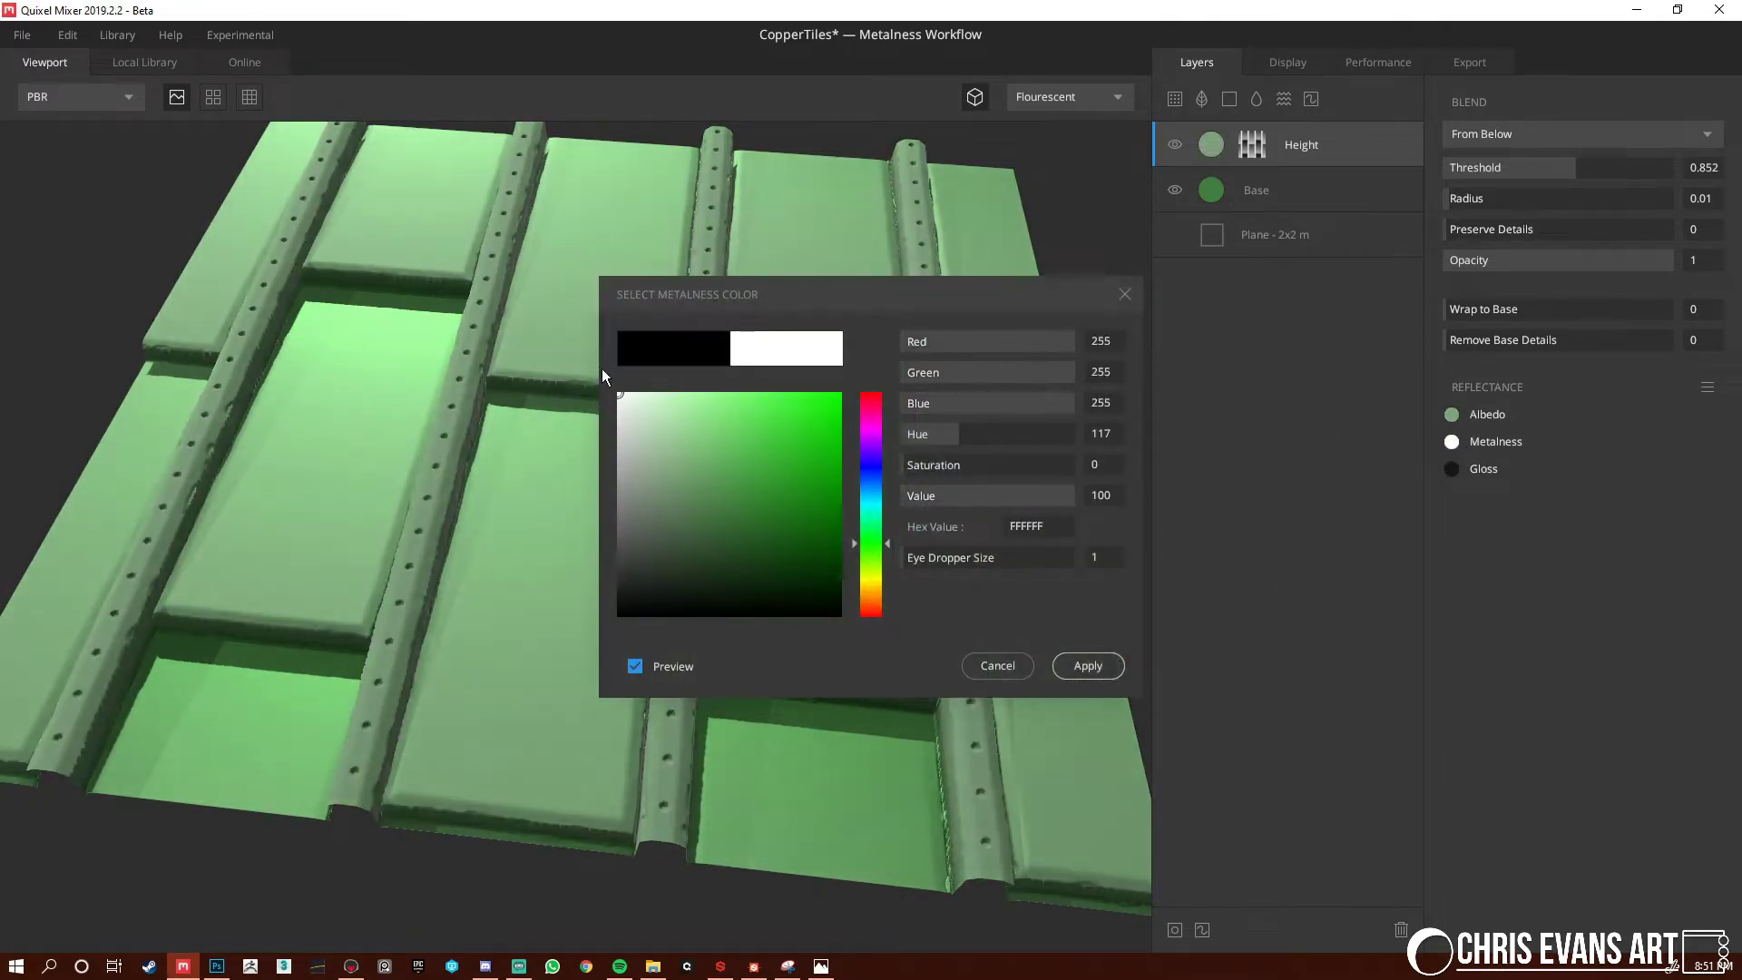
{"action": "left_click", "coordinate": [1090, 670]}
{"action": "left_click", "coordinate": [1452, 470]}
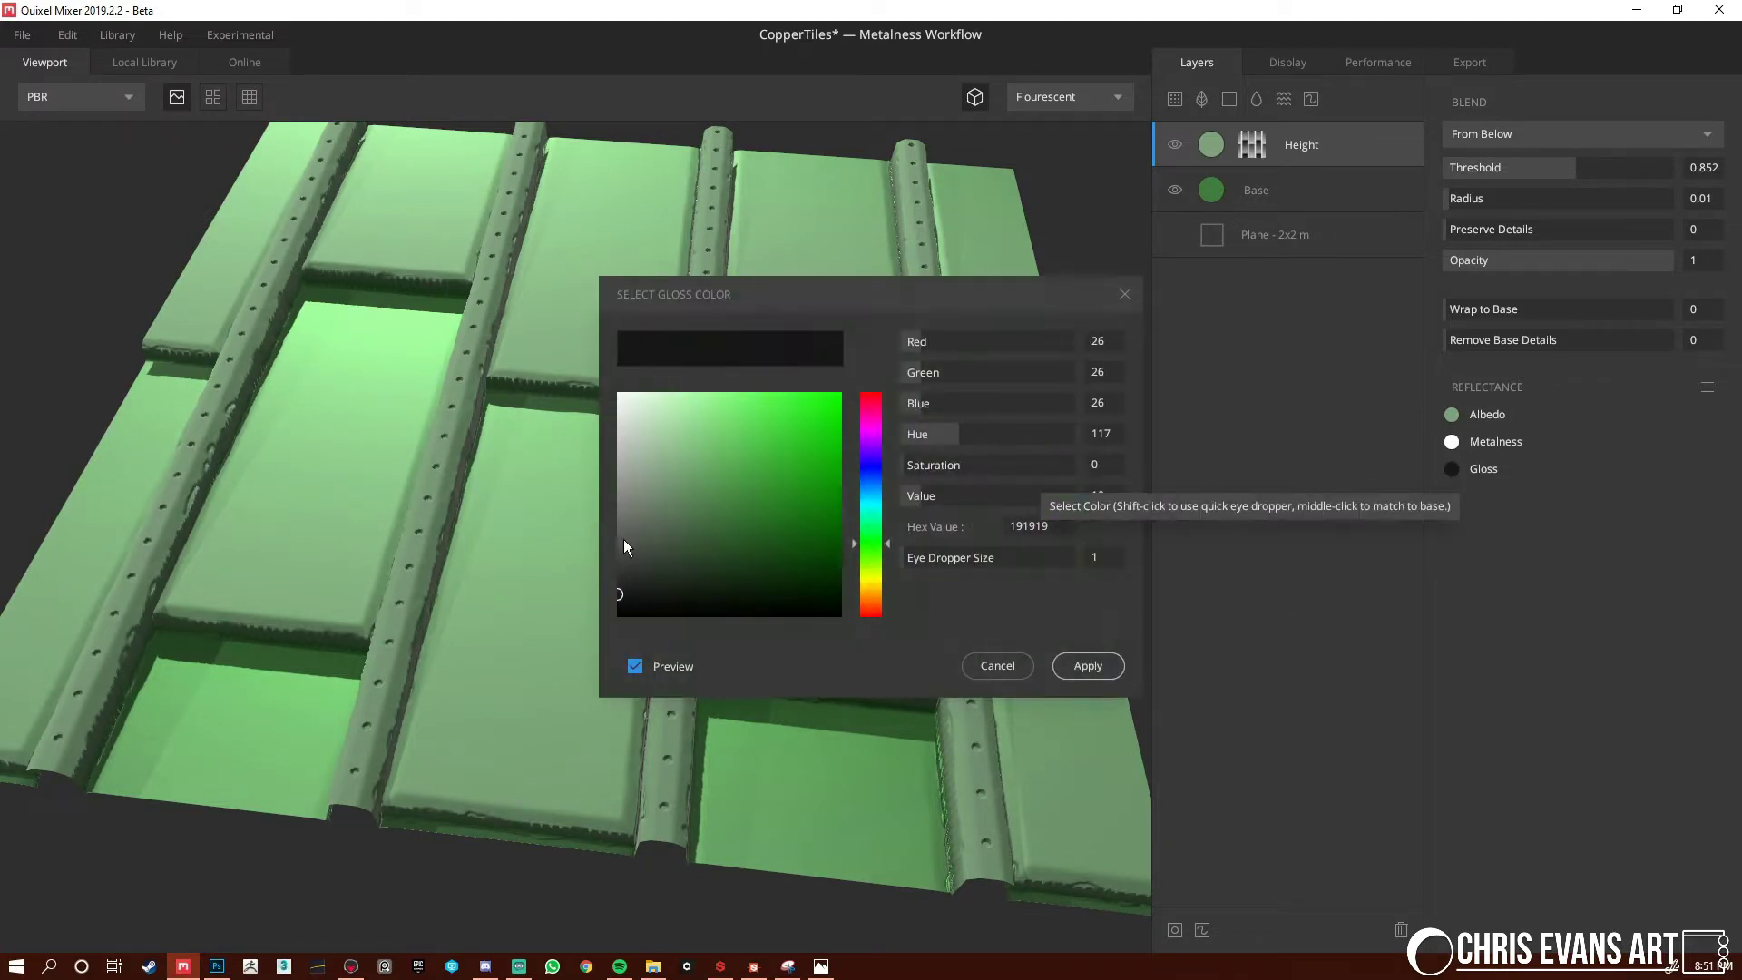
{"action": "left_click_drag", "start_coordinate": [624, 543], "coordinate": [608, 538]}
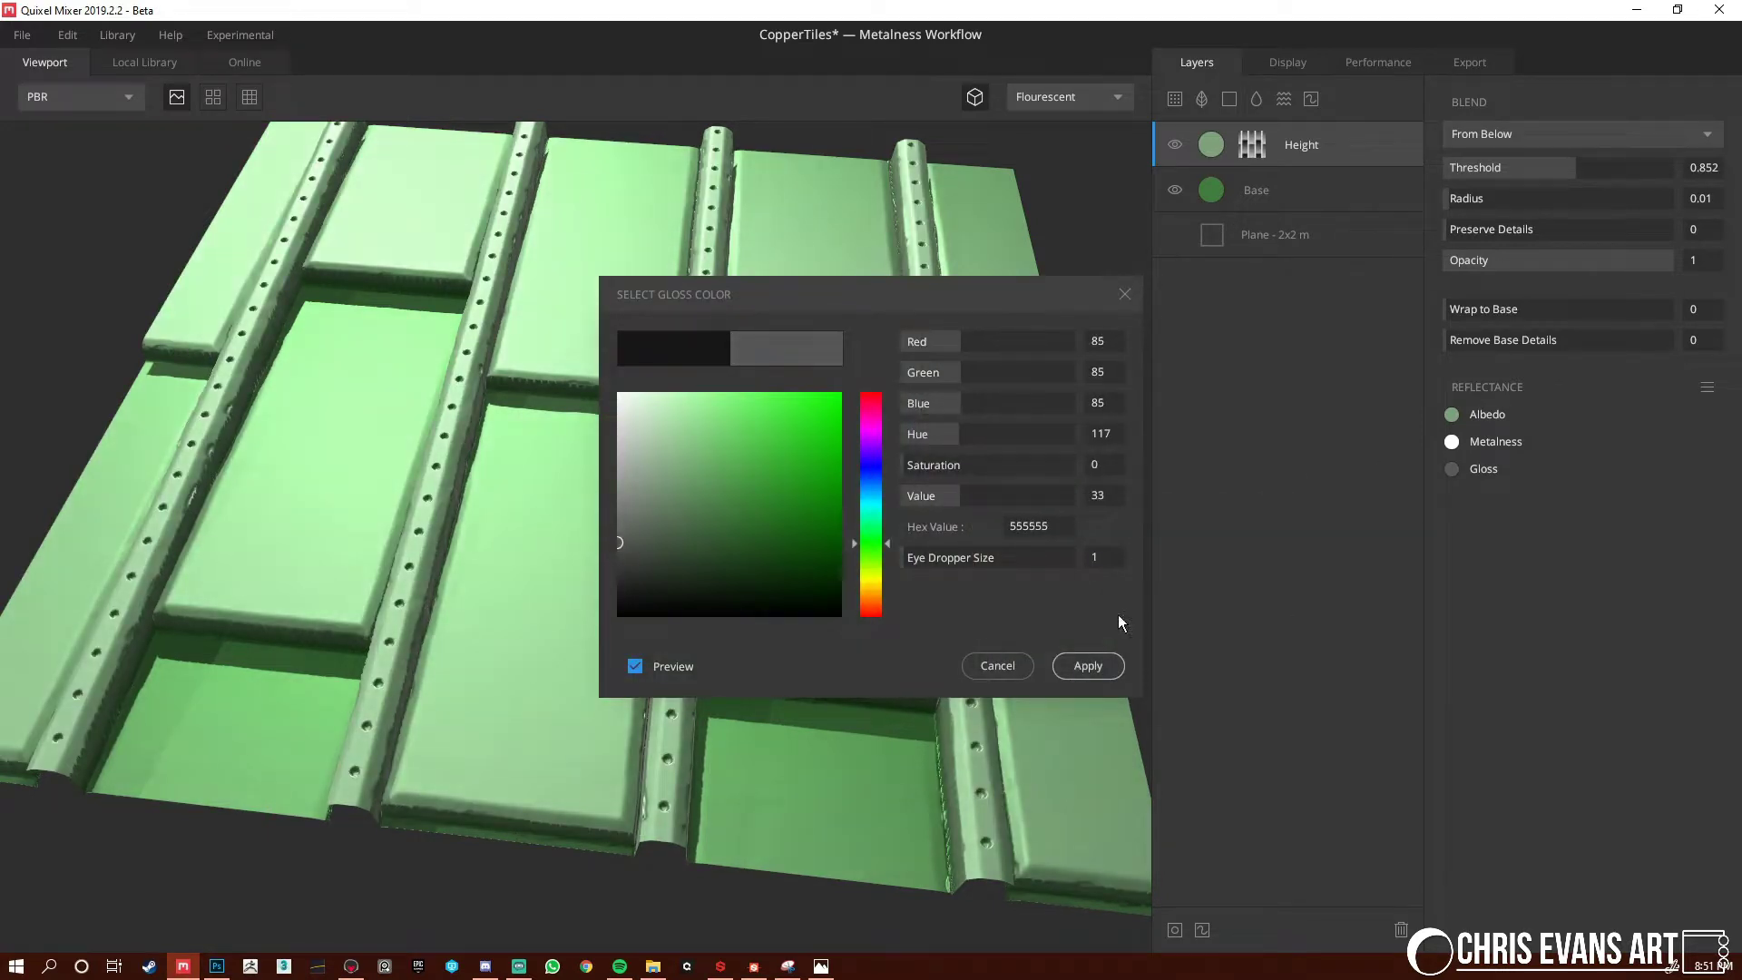
{"action": "left_click", "coordinate": [1094, 667]}
Inspect the tiles' colours in the albedo-only display and return to the PBR display
{"action": "left_click_drag", "start_coordinate": [563, 635], "coordinate": [909, 456]}
{"action": "key", "text": "c"}
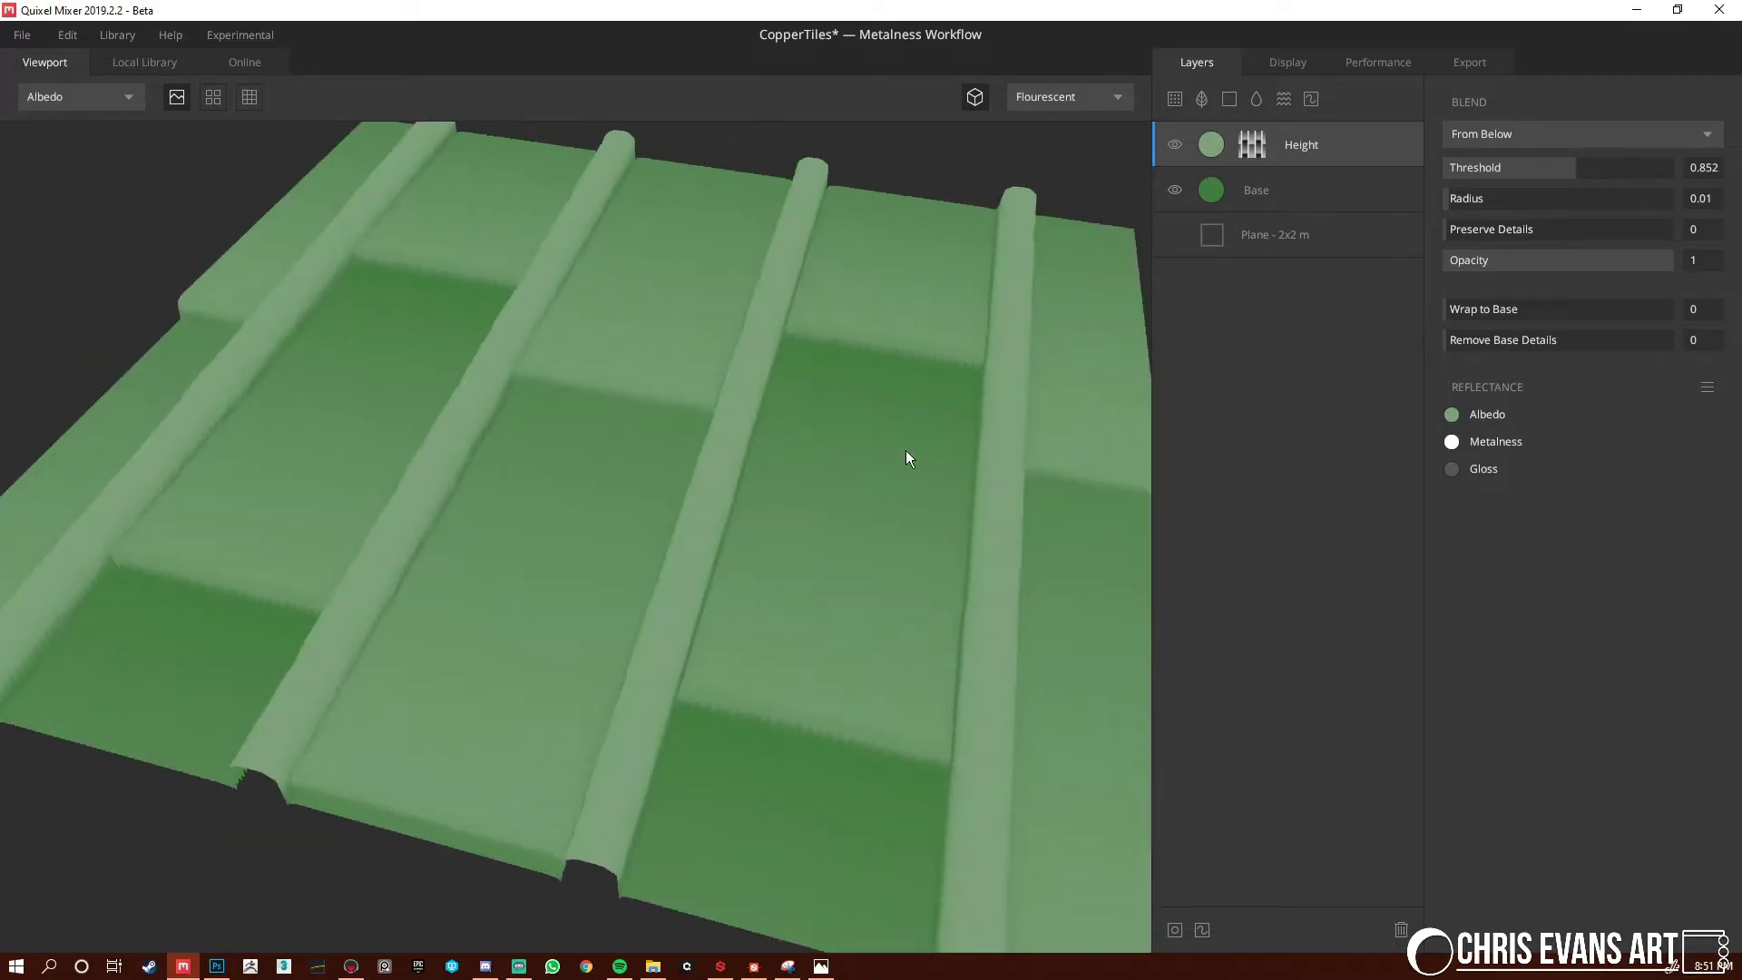
{"action": "left_click_drag", "start_coordinate": [797, 396], "coordinate": [935, 458]}
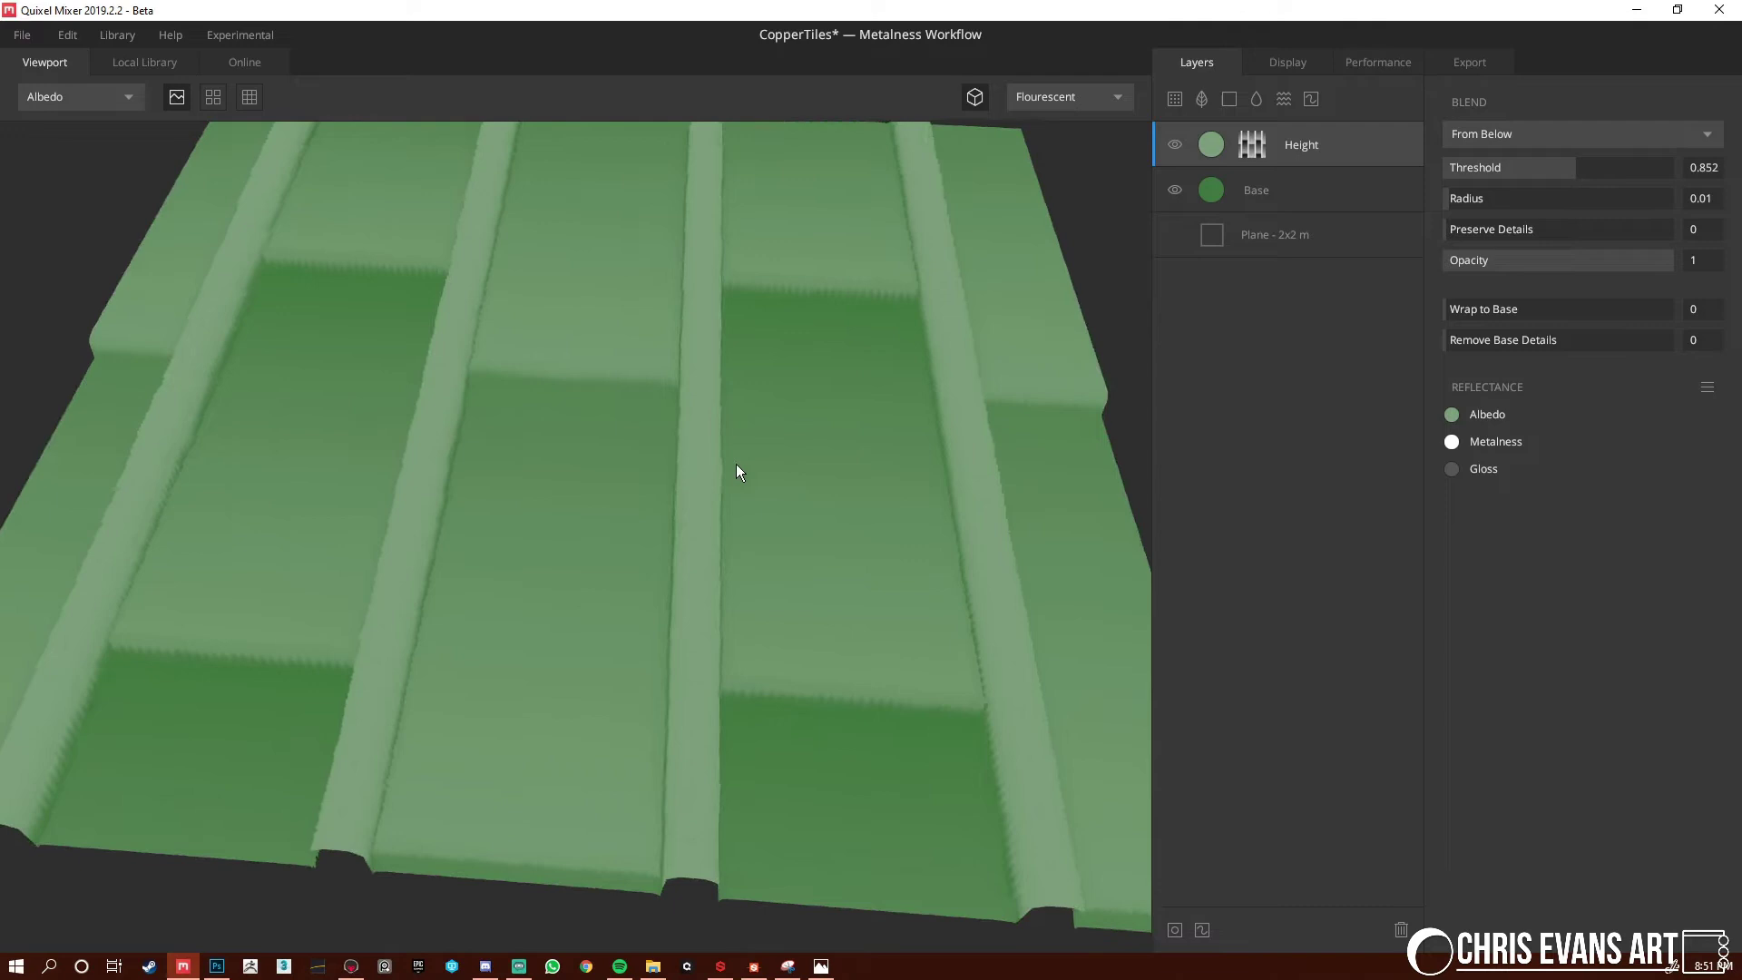
{"action": "key", "text": "1"}
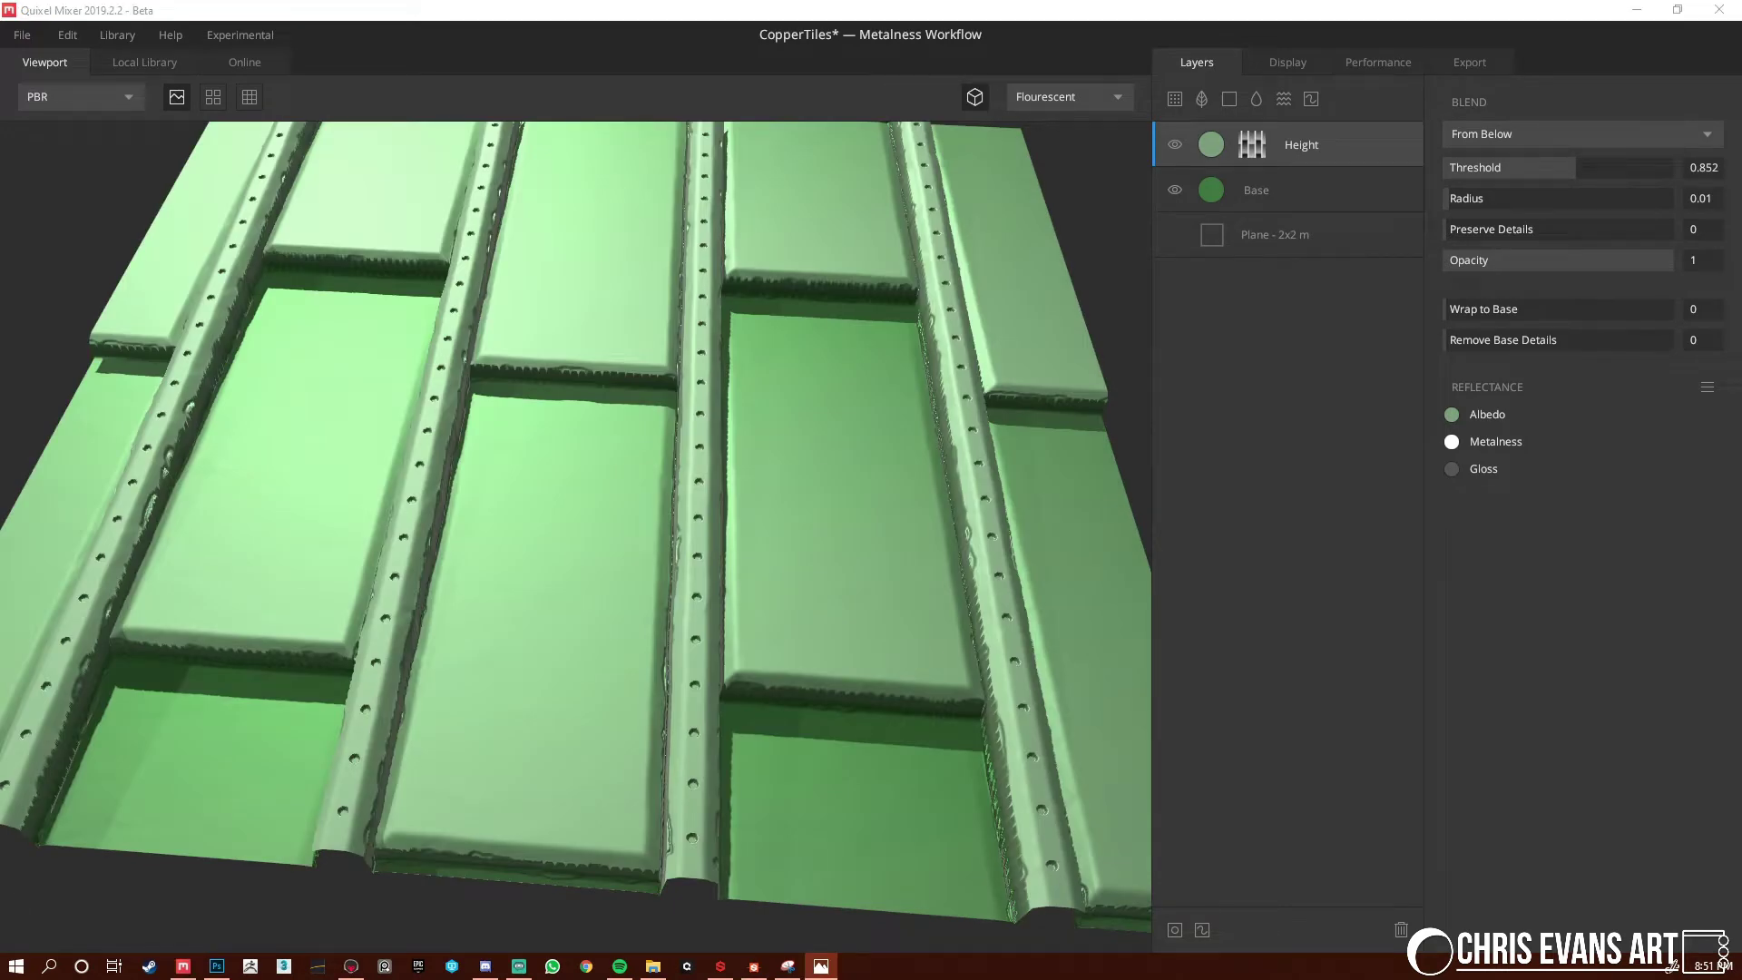
Duplicate the Height layer as DupHeightColo and set the copy's Wrap to Base to 1
{"action": "left_click", "coordinate": [1314, 145]}
{"action": "key", "text": "ctrl+d"}
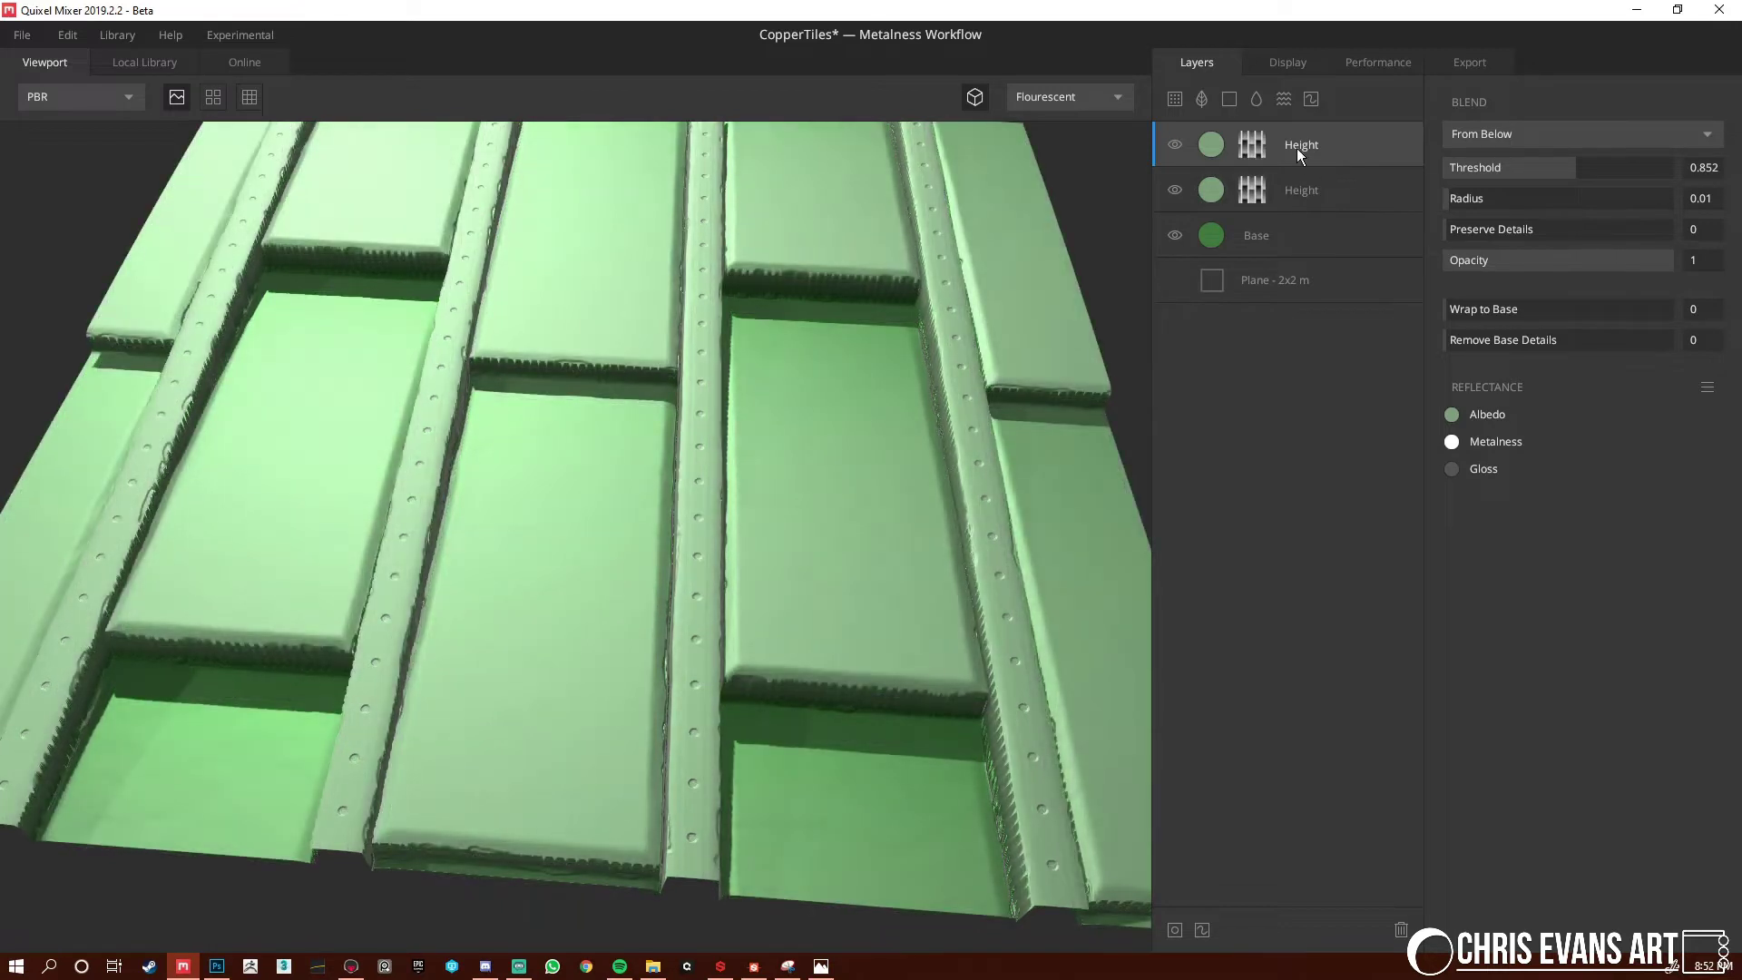
{"action": "double_click", "coordinate": [1296, 146]}
{"action": "type", "text": "DupHeightColo"}
{"action": "left_click_drag", "start_coordinate": [1490, 309], "coordinate": [1737, 288]}
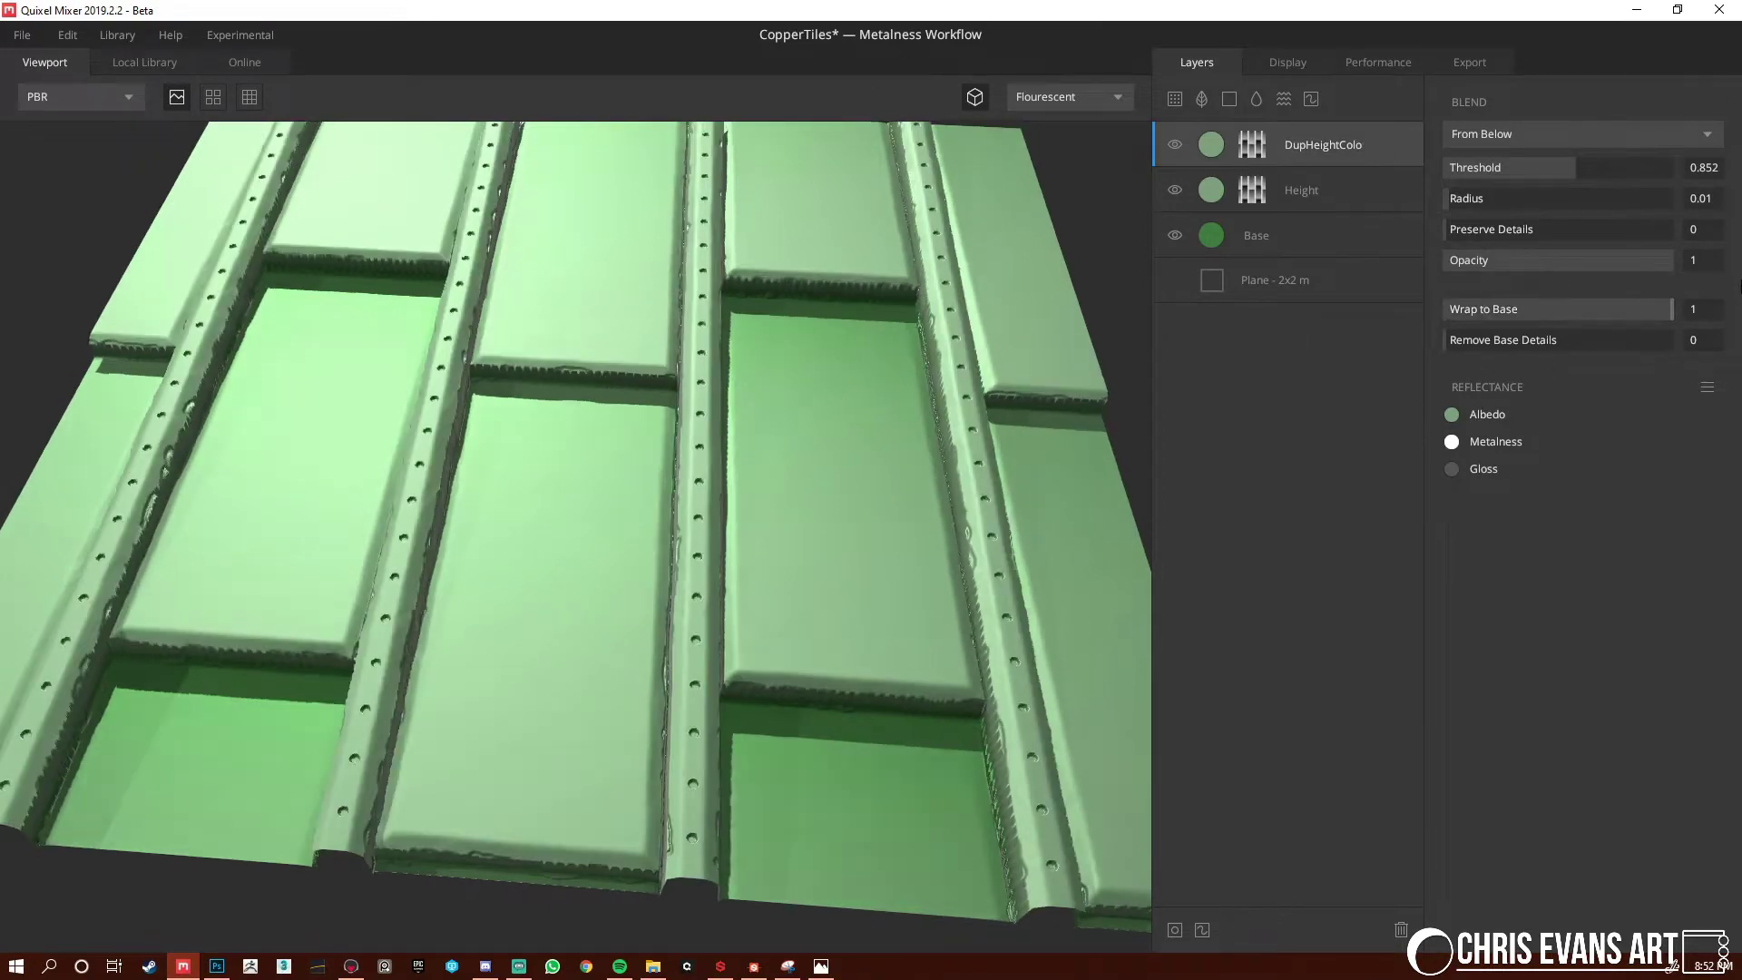
{"action": "left_click_drag", "start_coordinate": [626, 445], "coordinate": [641, 533]}
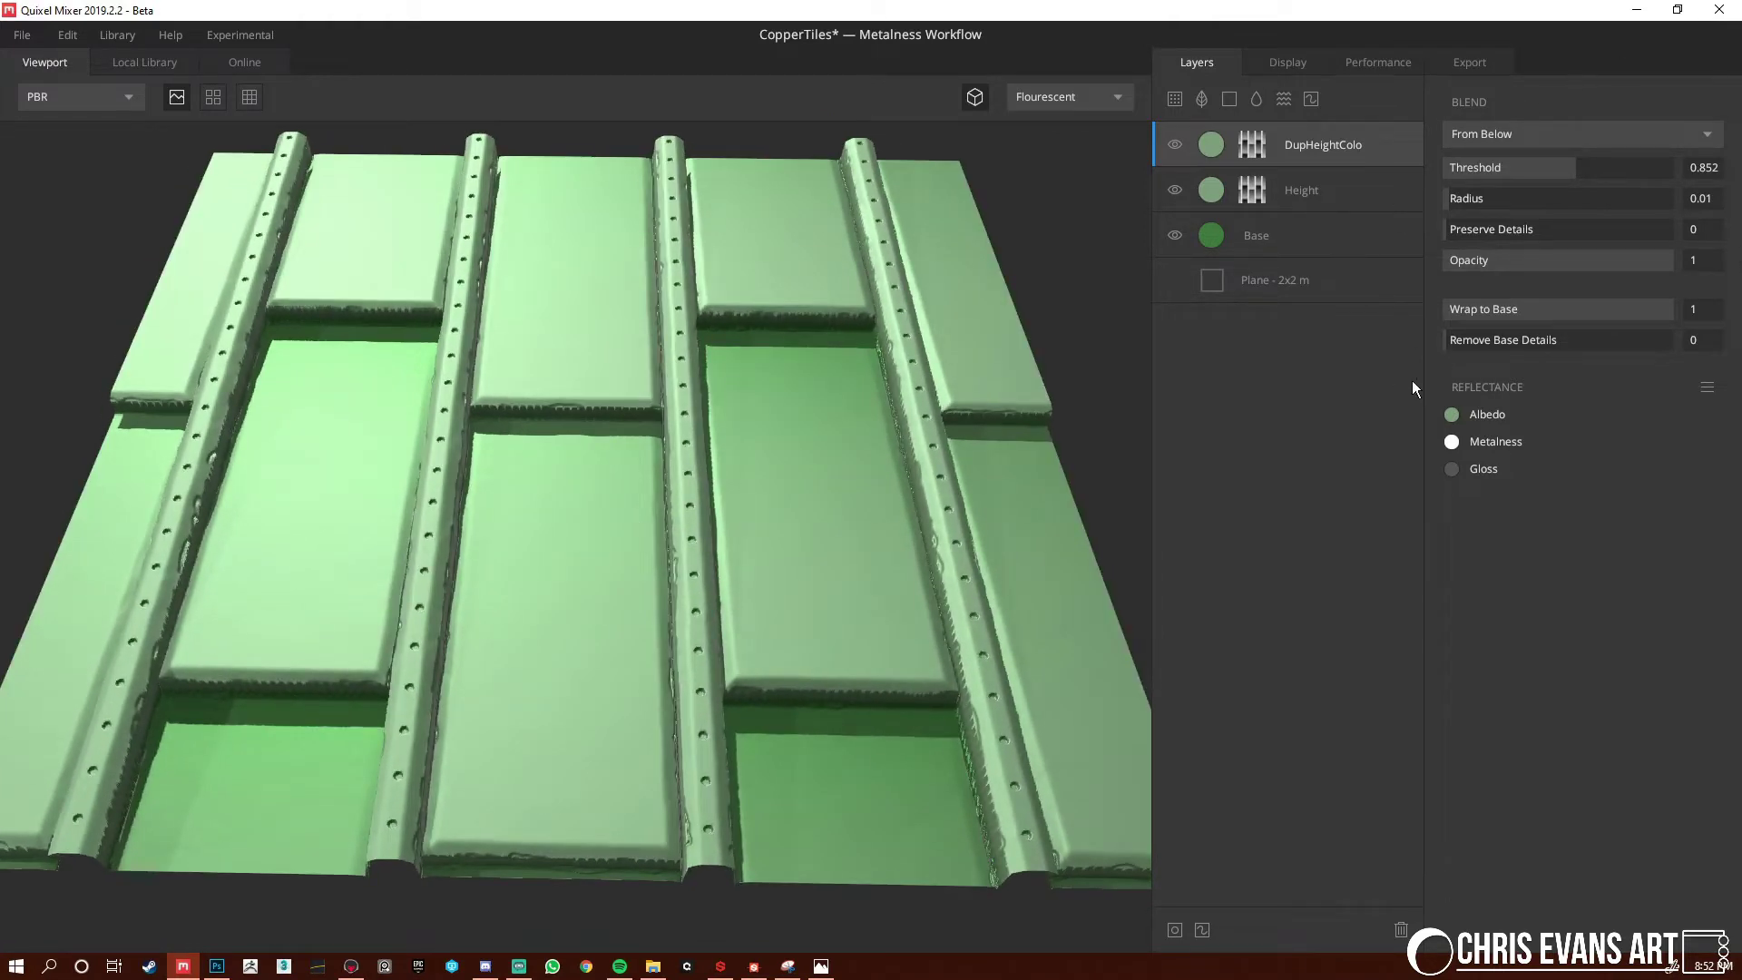
Set the DupHeightColo layer's albedo to gray-green, hex 6A7B69, and its opacity to 0.533
{"action": "left_click", "coordinate": [1453, 415]}
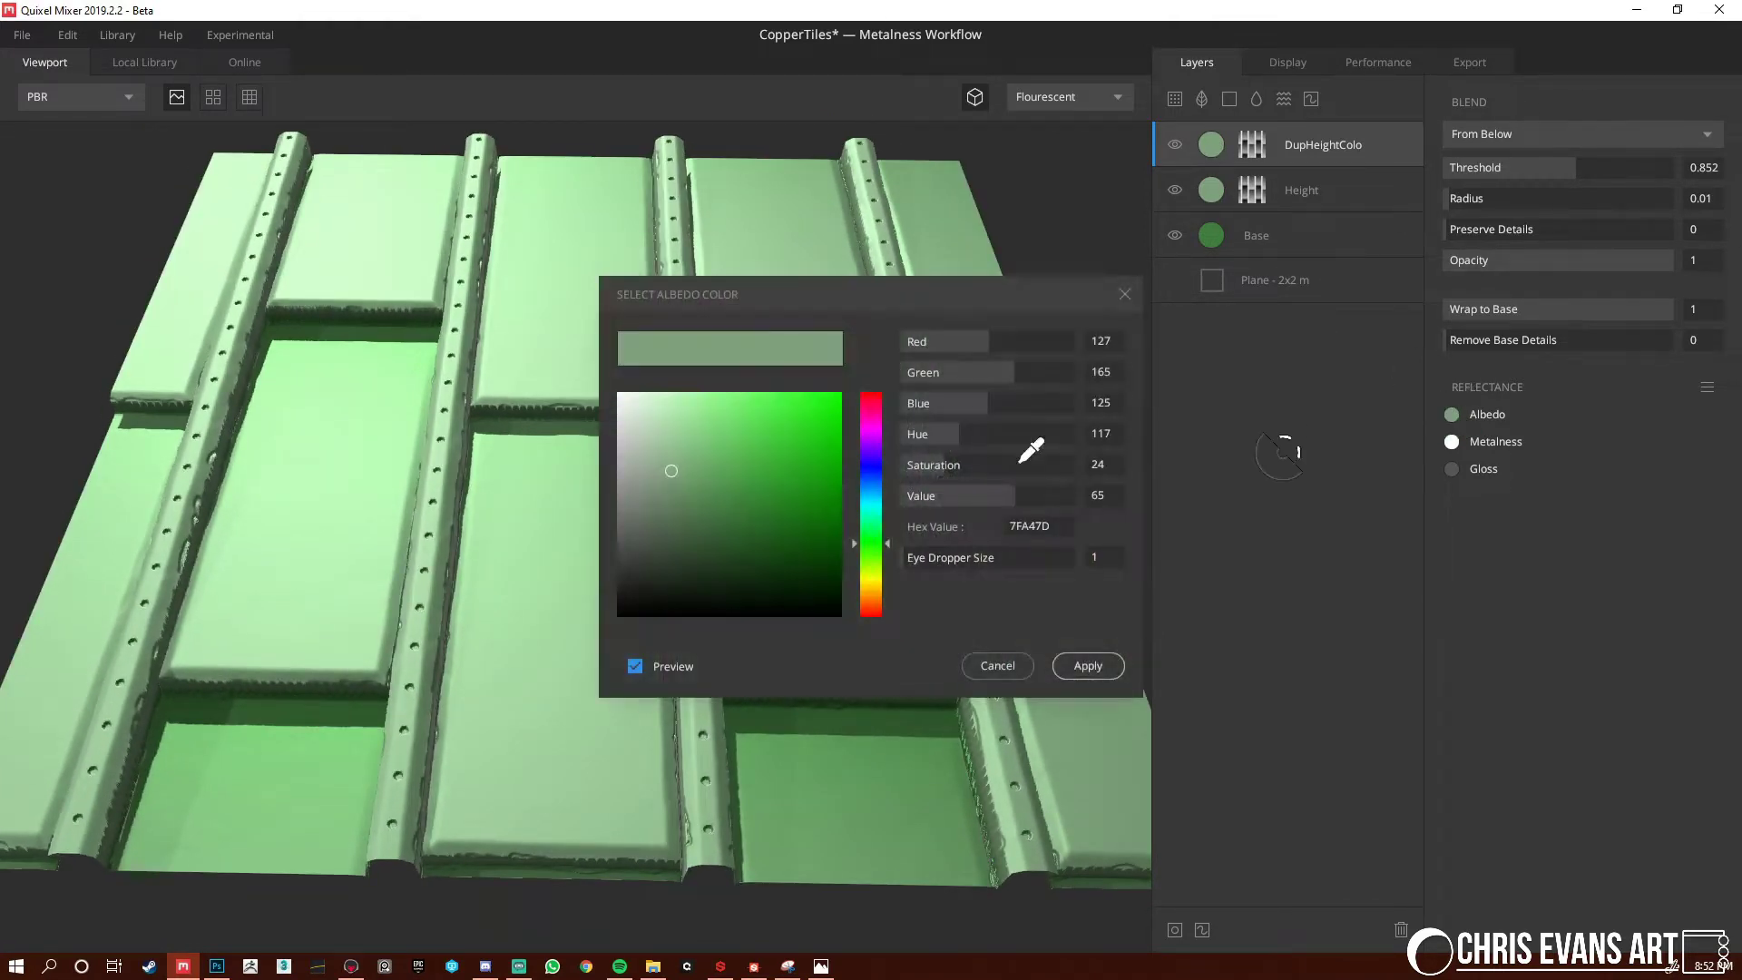
{"action": "left_click_drag", "start_coordinate": [670, 484], "coordinate": [651, 510]}
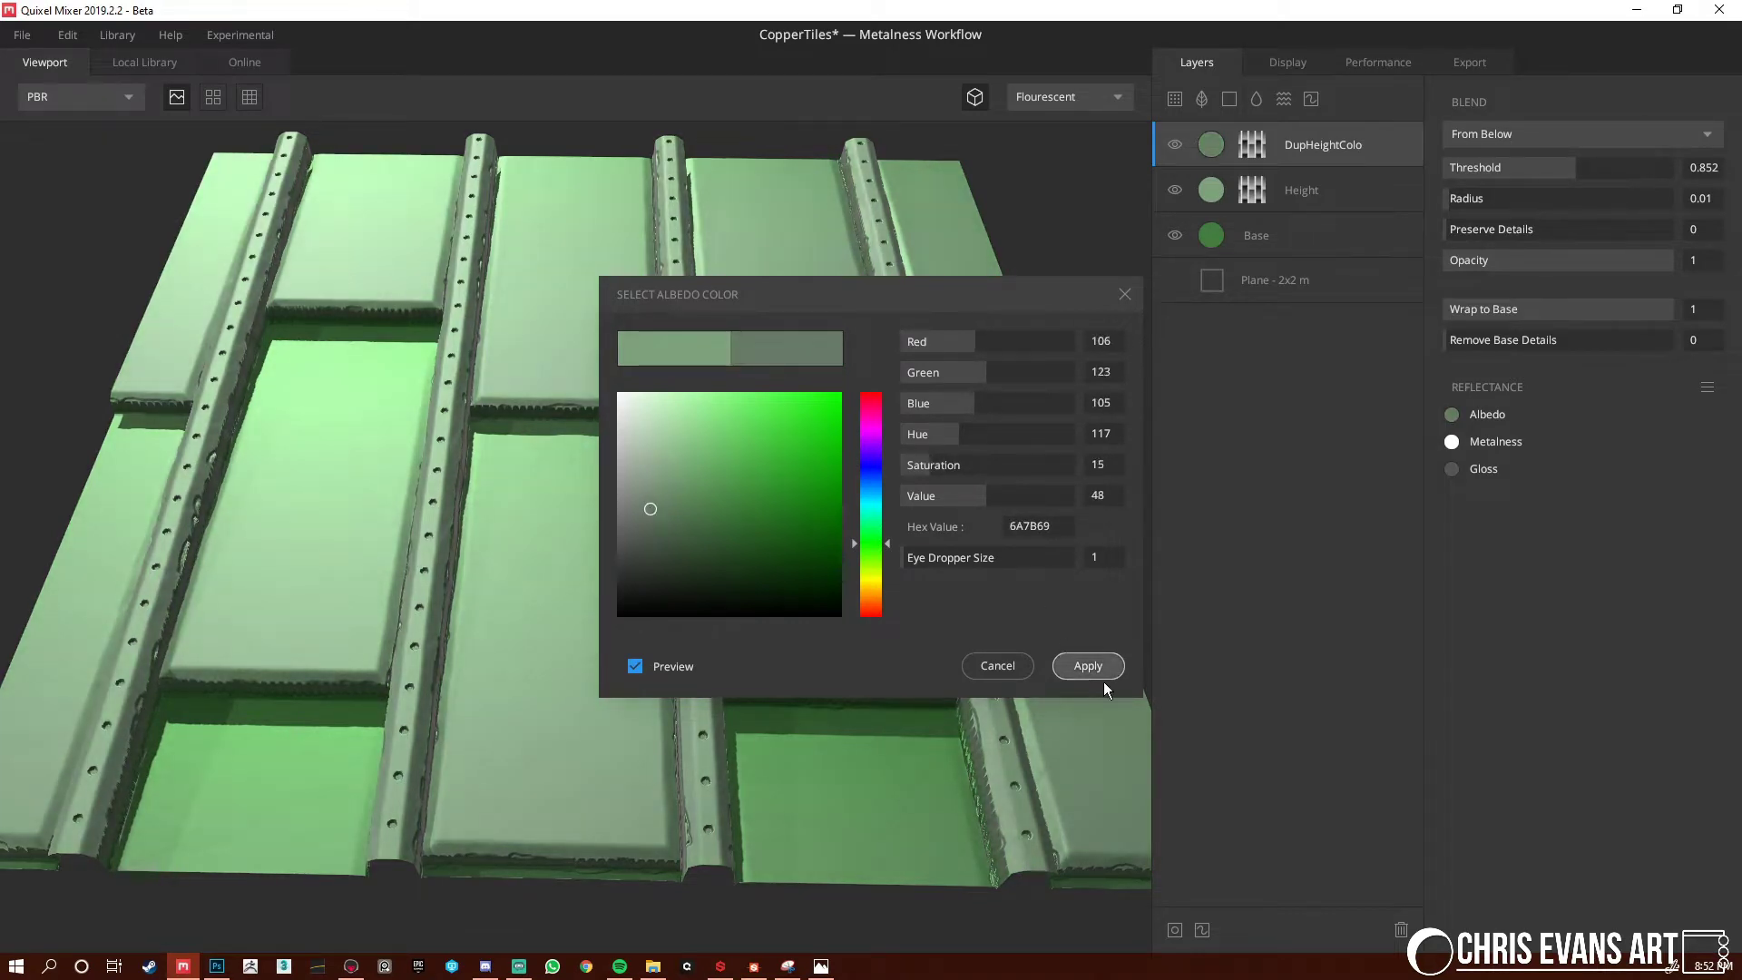
{"action": "left_click", "coordinate": [1079, 667]}
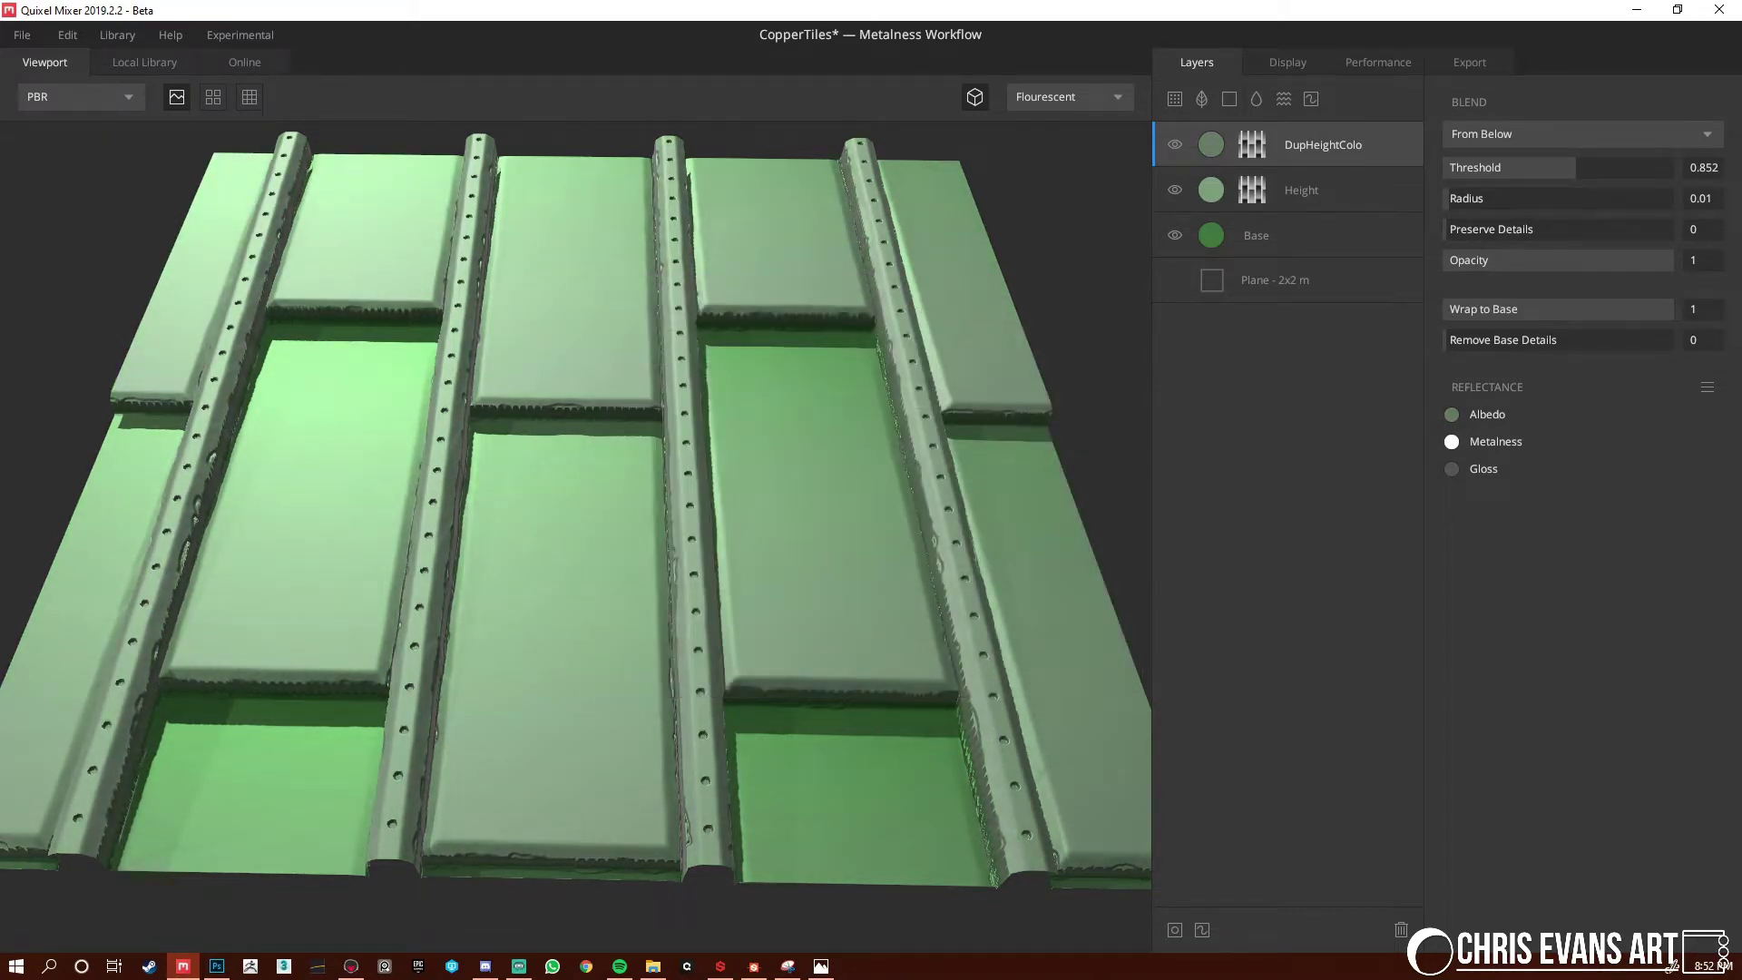
{"action": "left_click_drag", "start_coordinate": [1654, 259], "coordinate": [1566, 263]}
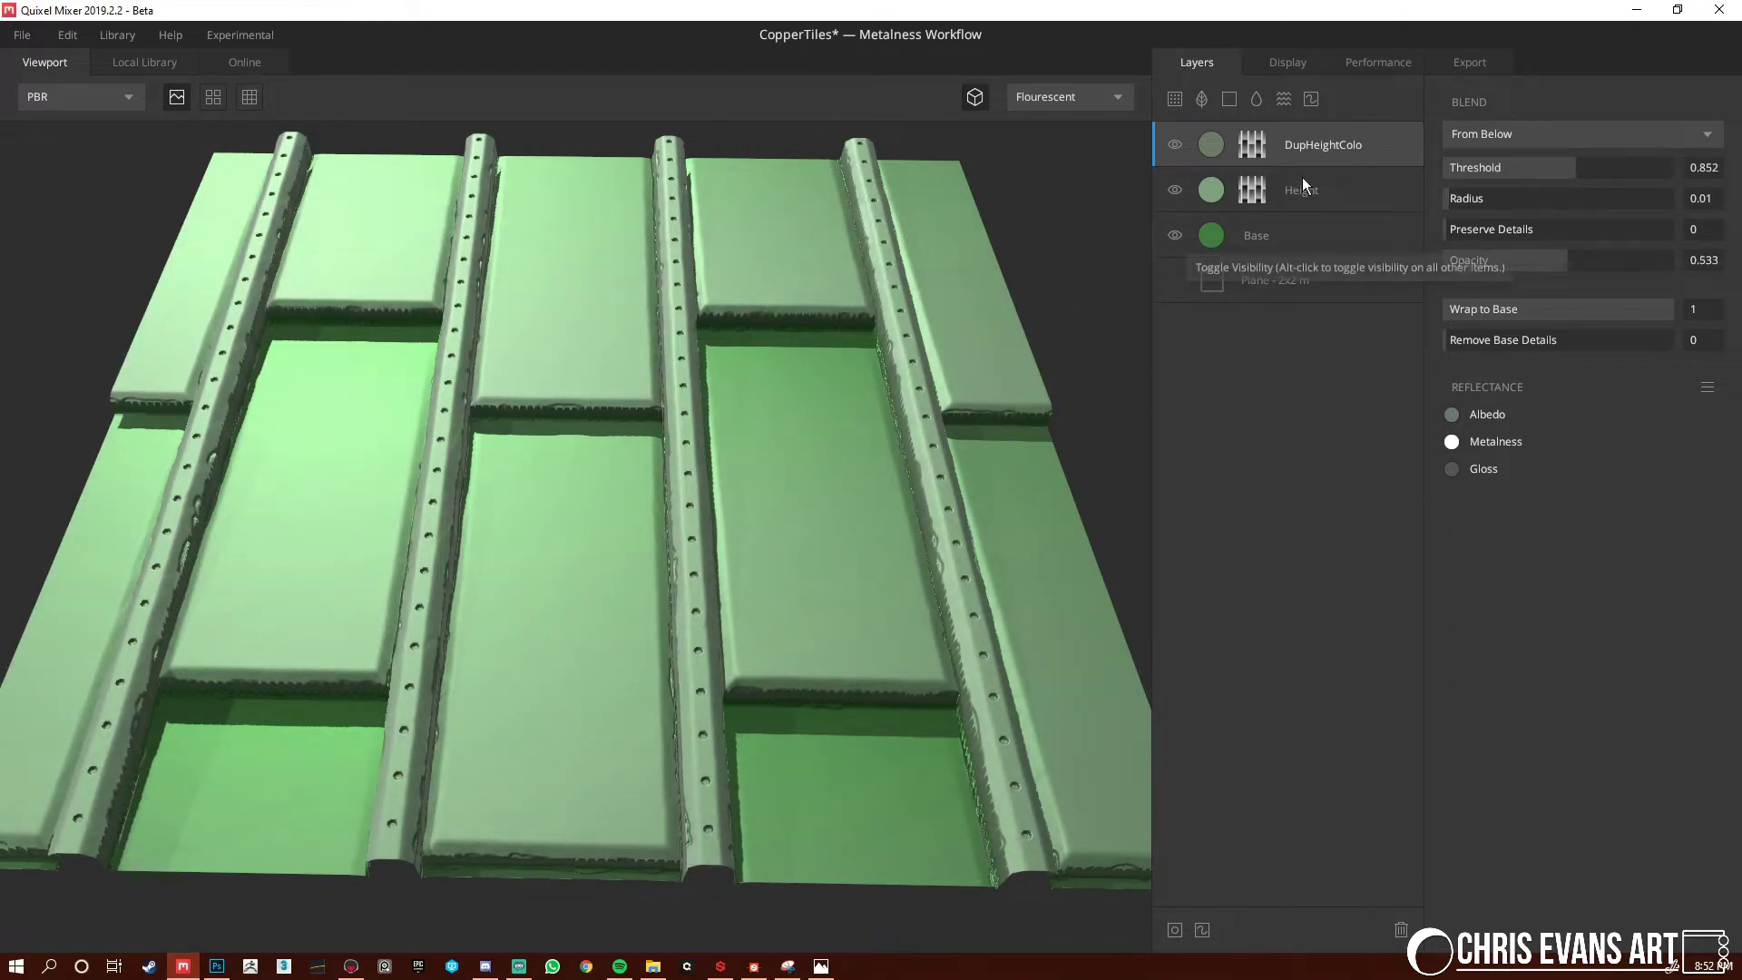
Add a Brightness/Contrast modifier to the DupHeightColo layer's mask
{"action": "left_click", "coordinate": [1254, 147]}
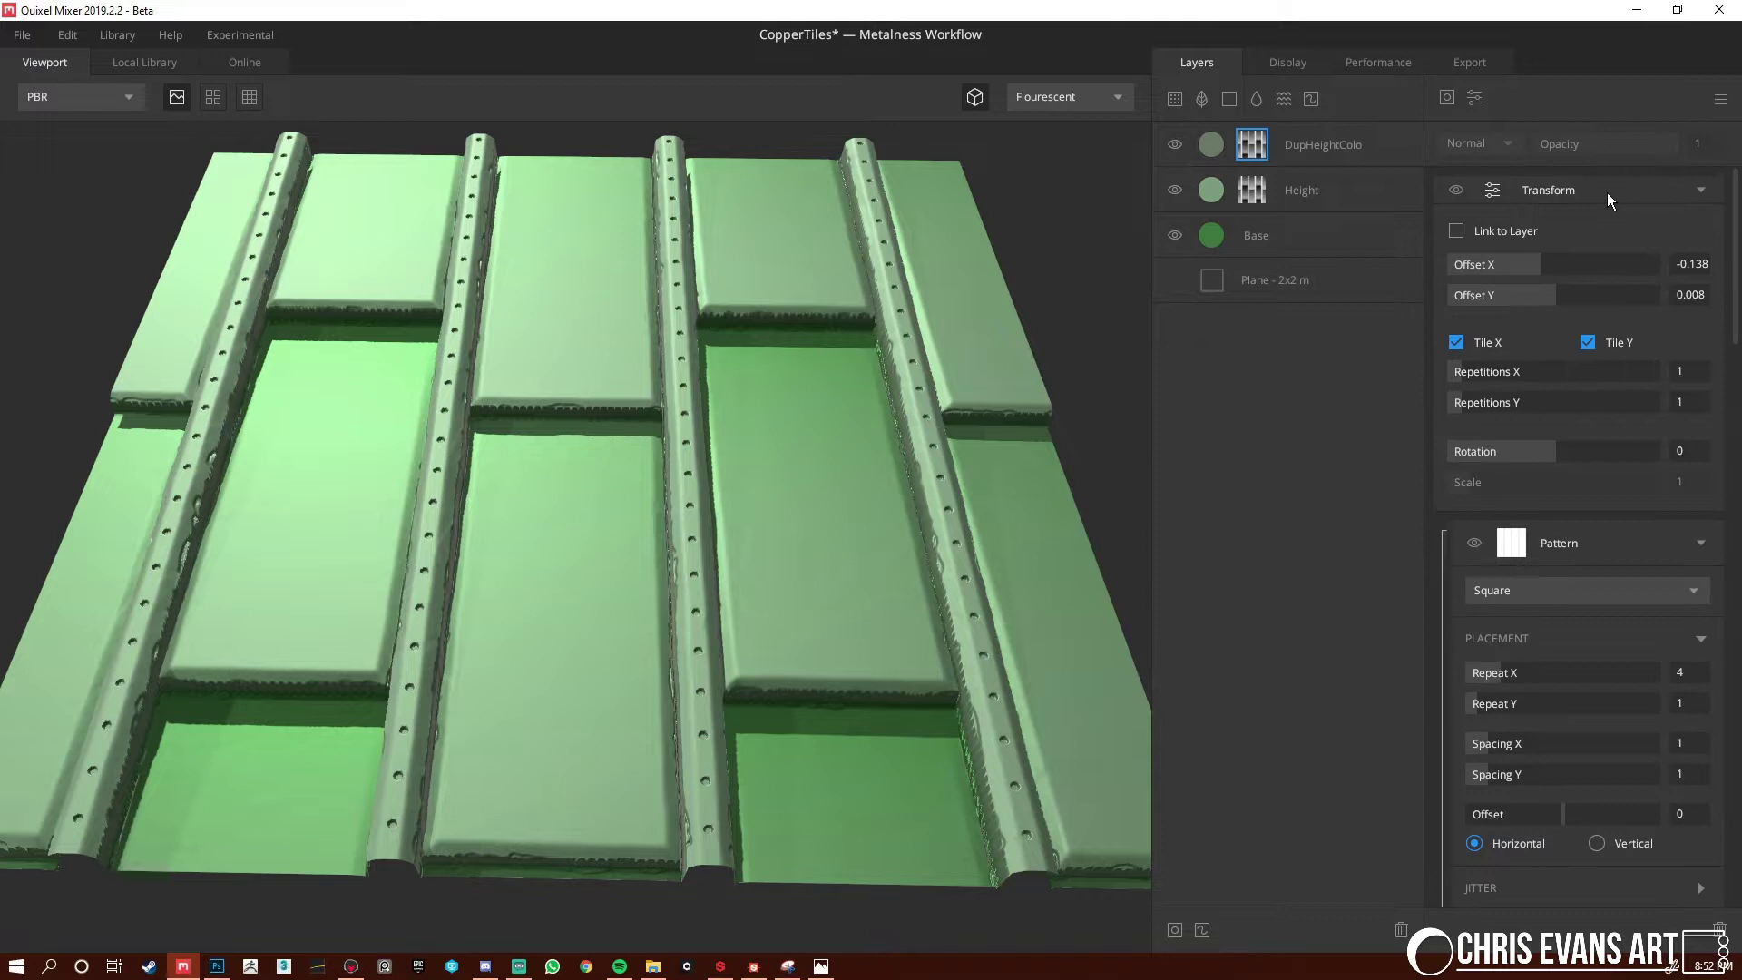
{"action": "left_click", "coordinate": [1475, 94]}
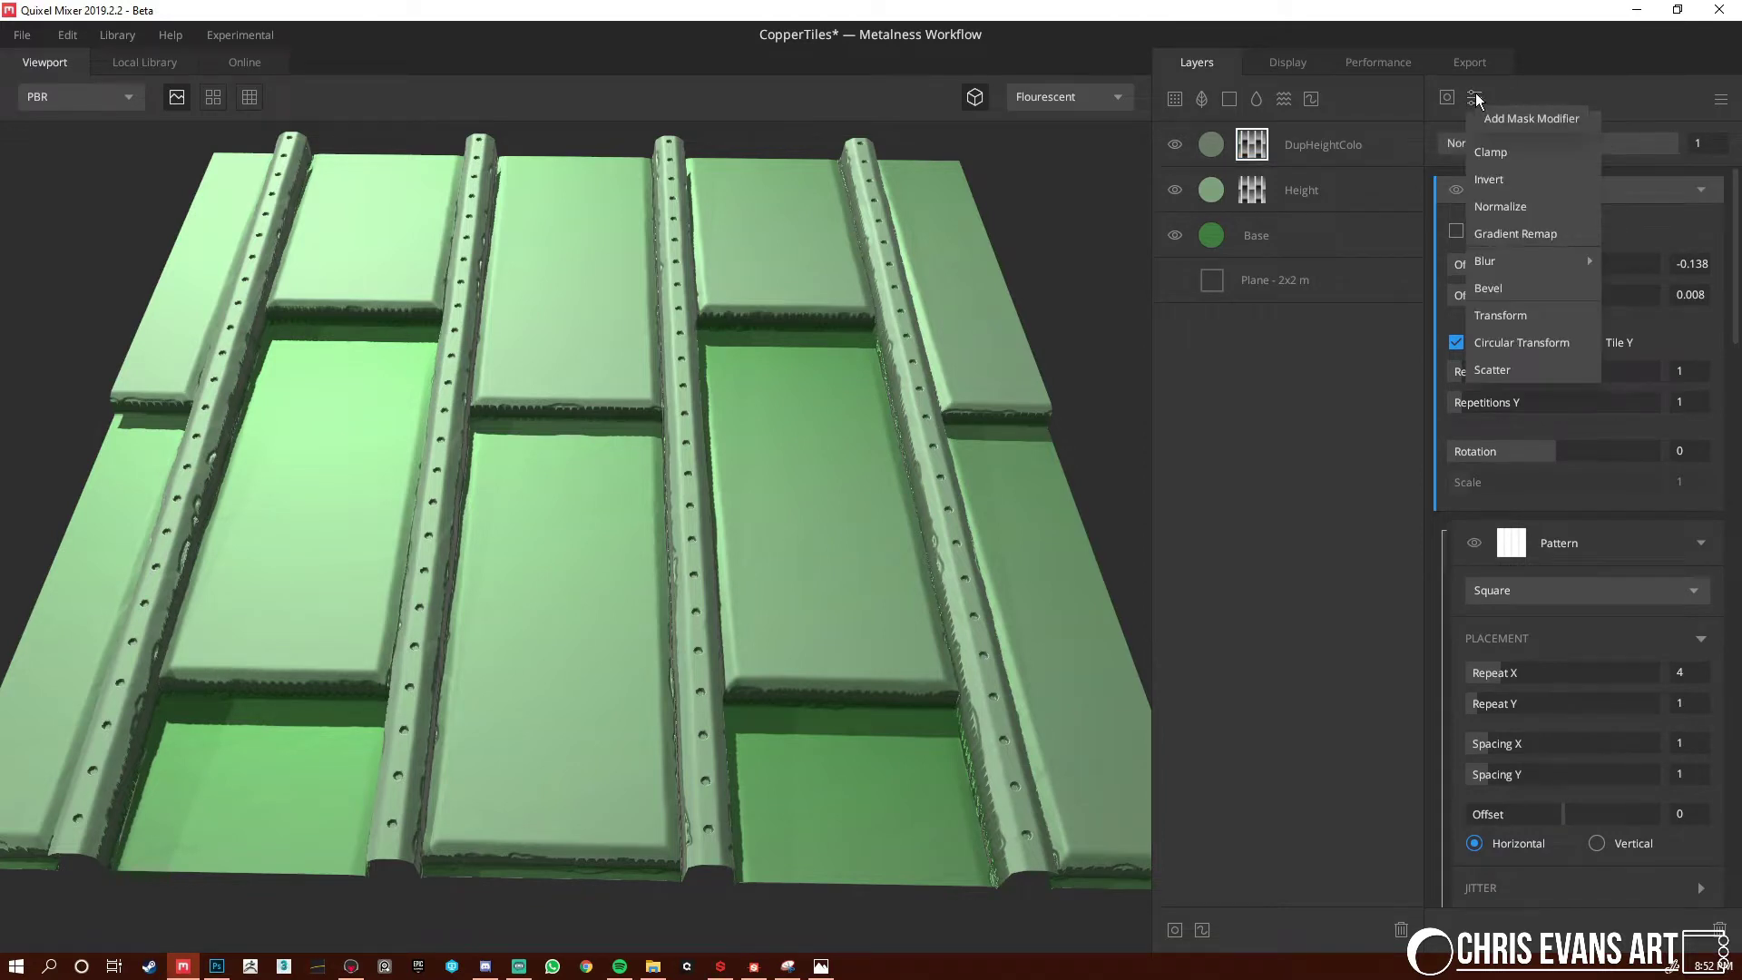
{"action": "left_click", "coordinate": [1538, 274]}
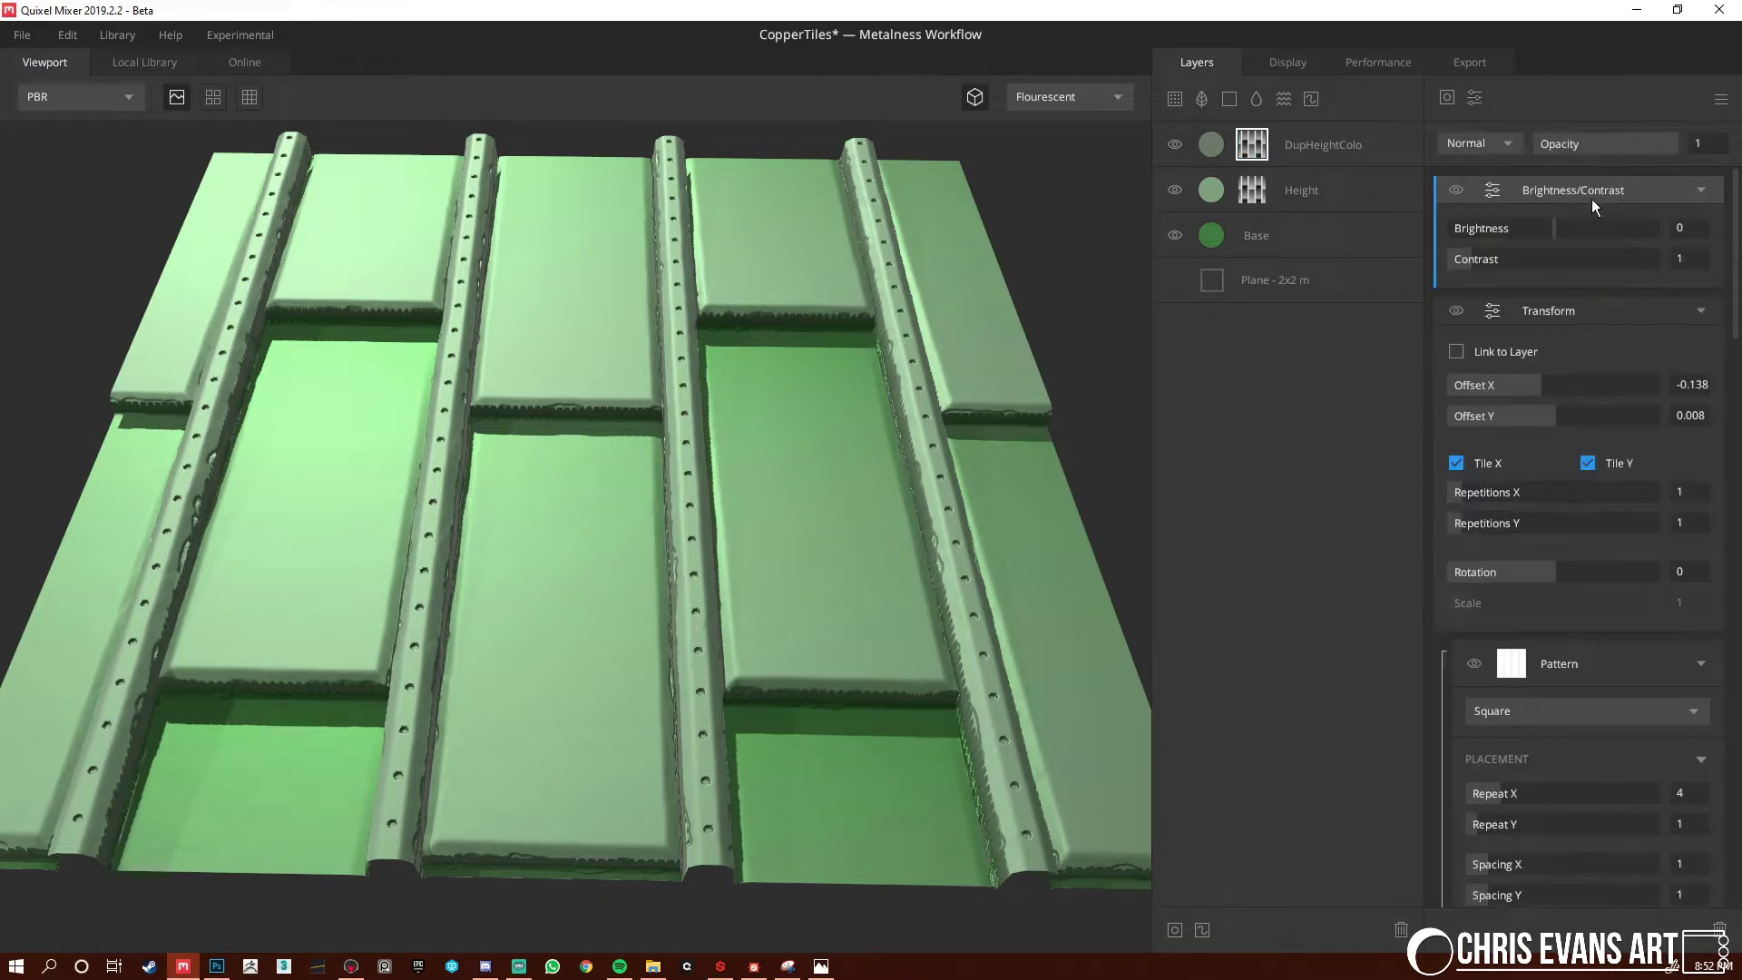
Previewing the active mask, set the modifier's brightness to 0.532 and contrast to 1.731, and check the tiles in the PBR display
{"action": "key", "text": "m"}
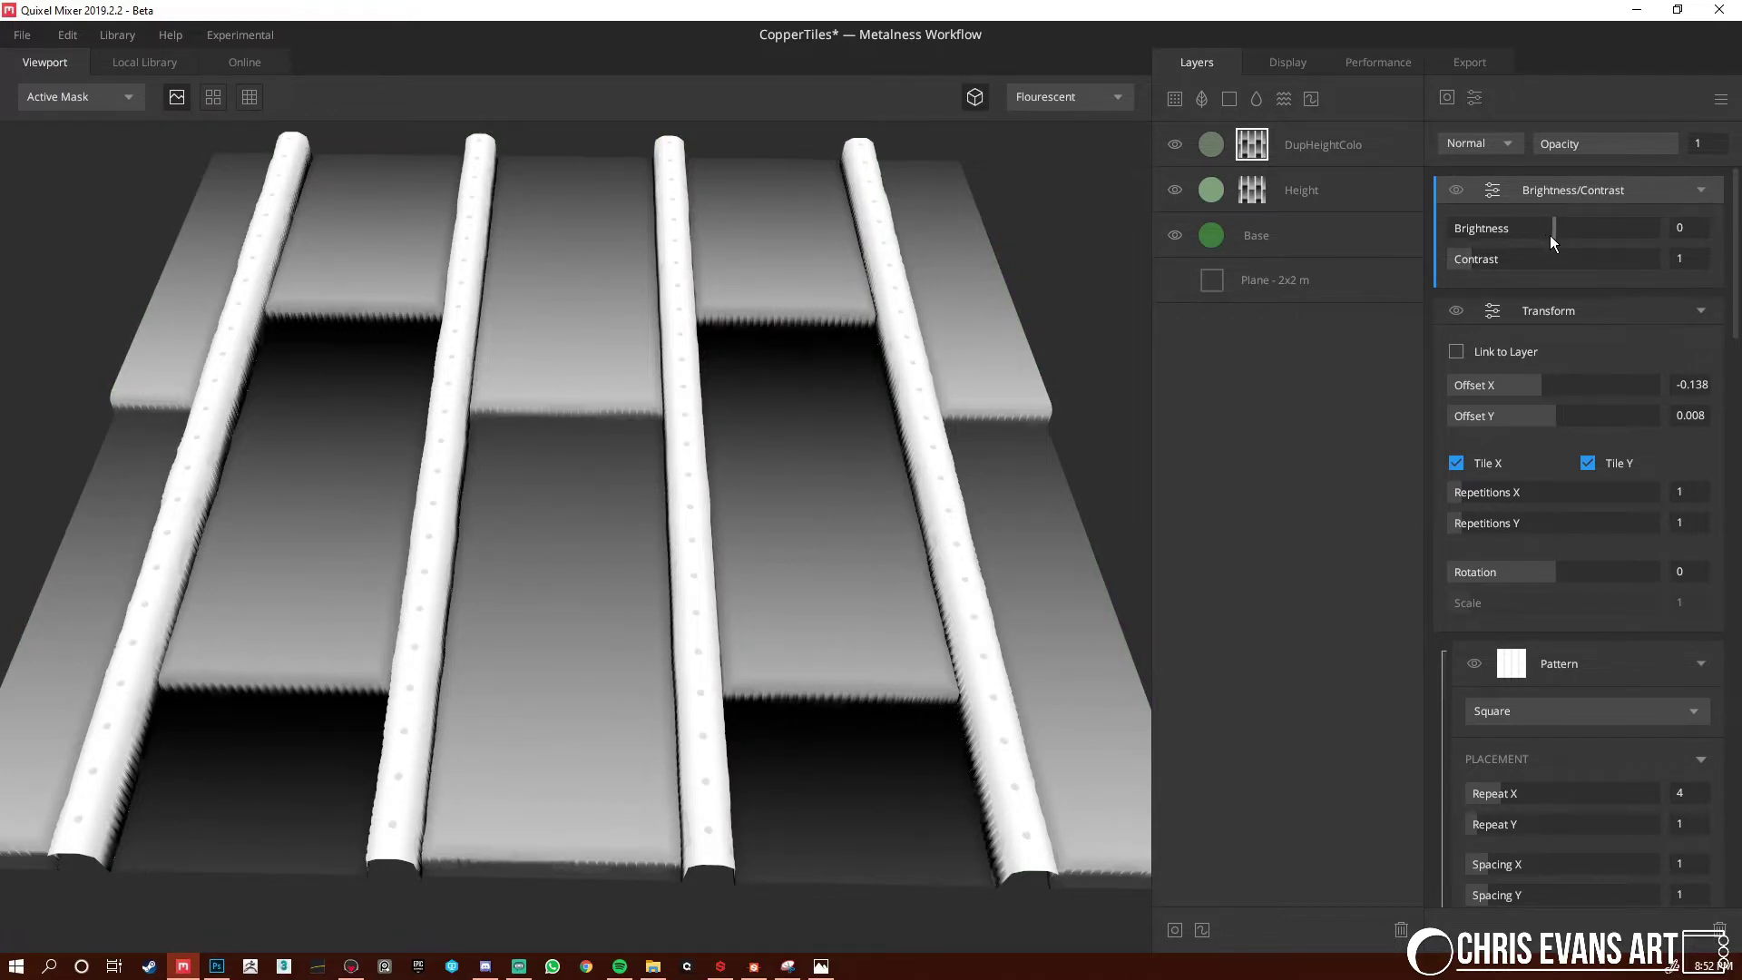
{"action": "left_click_drag", "start_coordinate": [1555, 230], "coordinate": [1608, 225]}
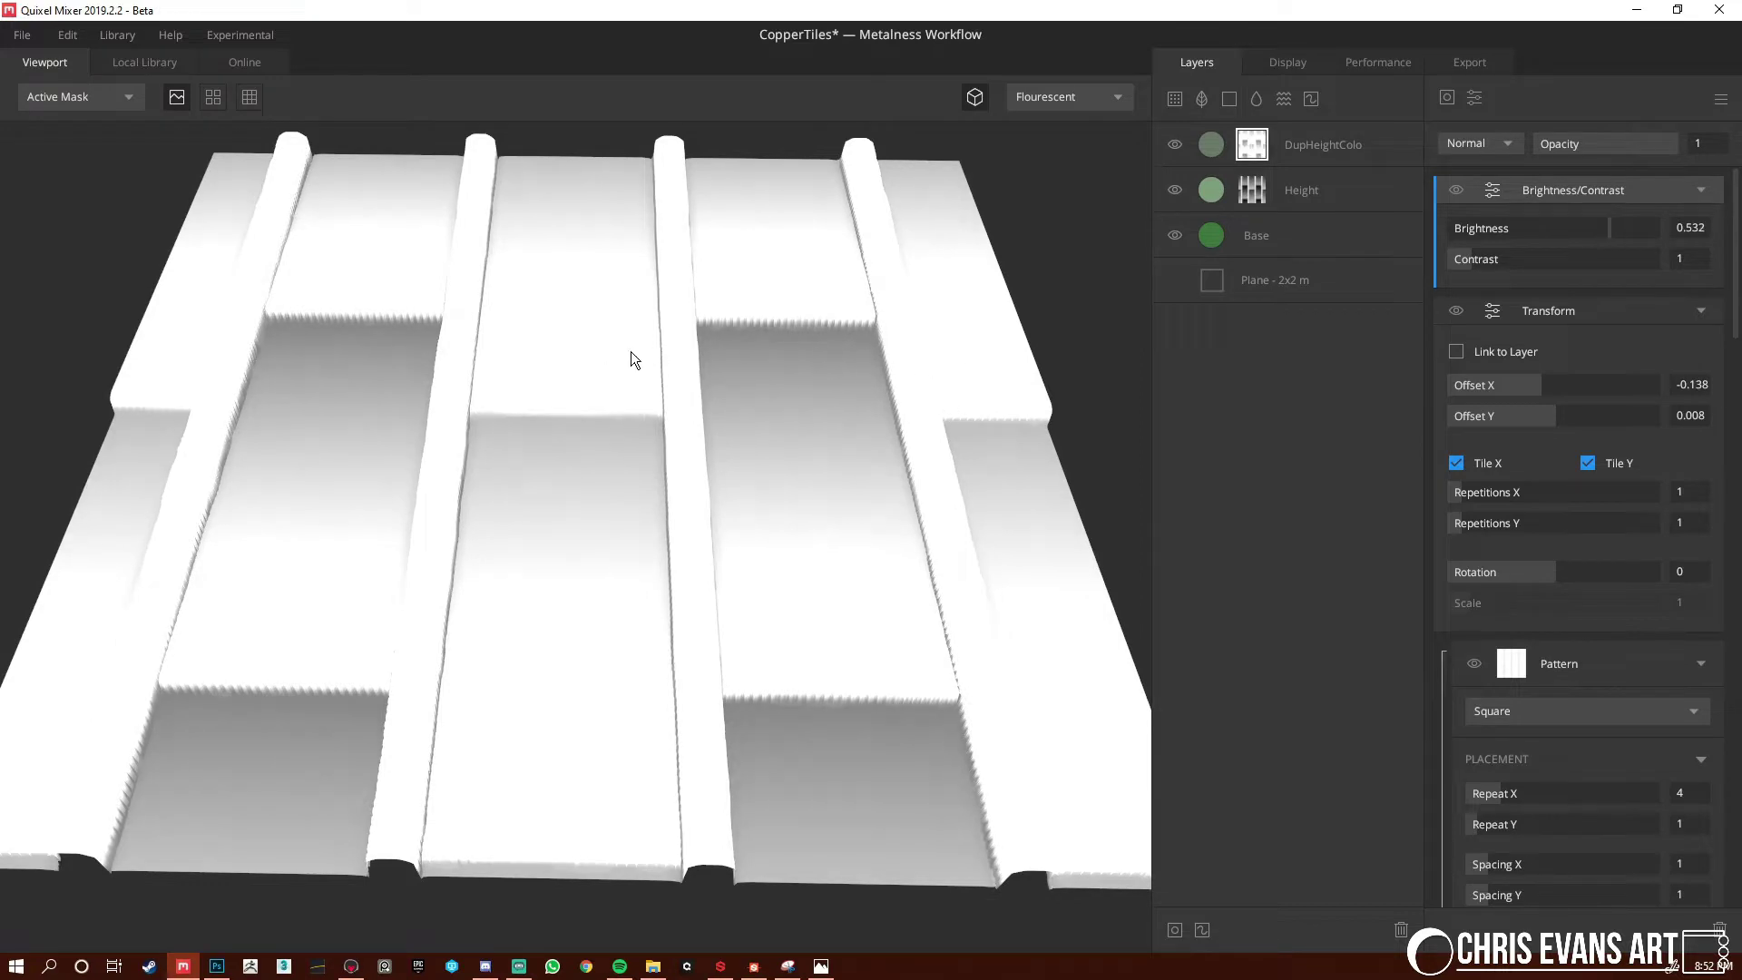
{"action": "left_click_drag", "start_coordinate": [764, 388], "coordinate": [768, 552]}
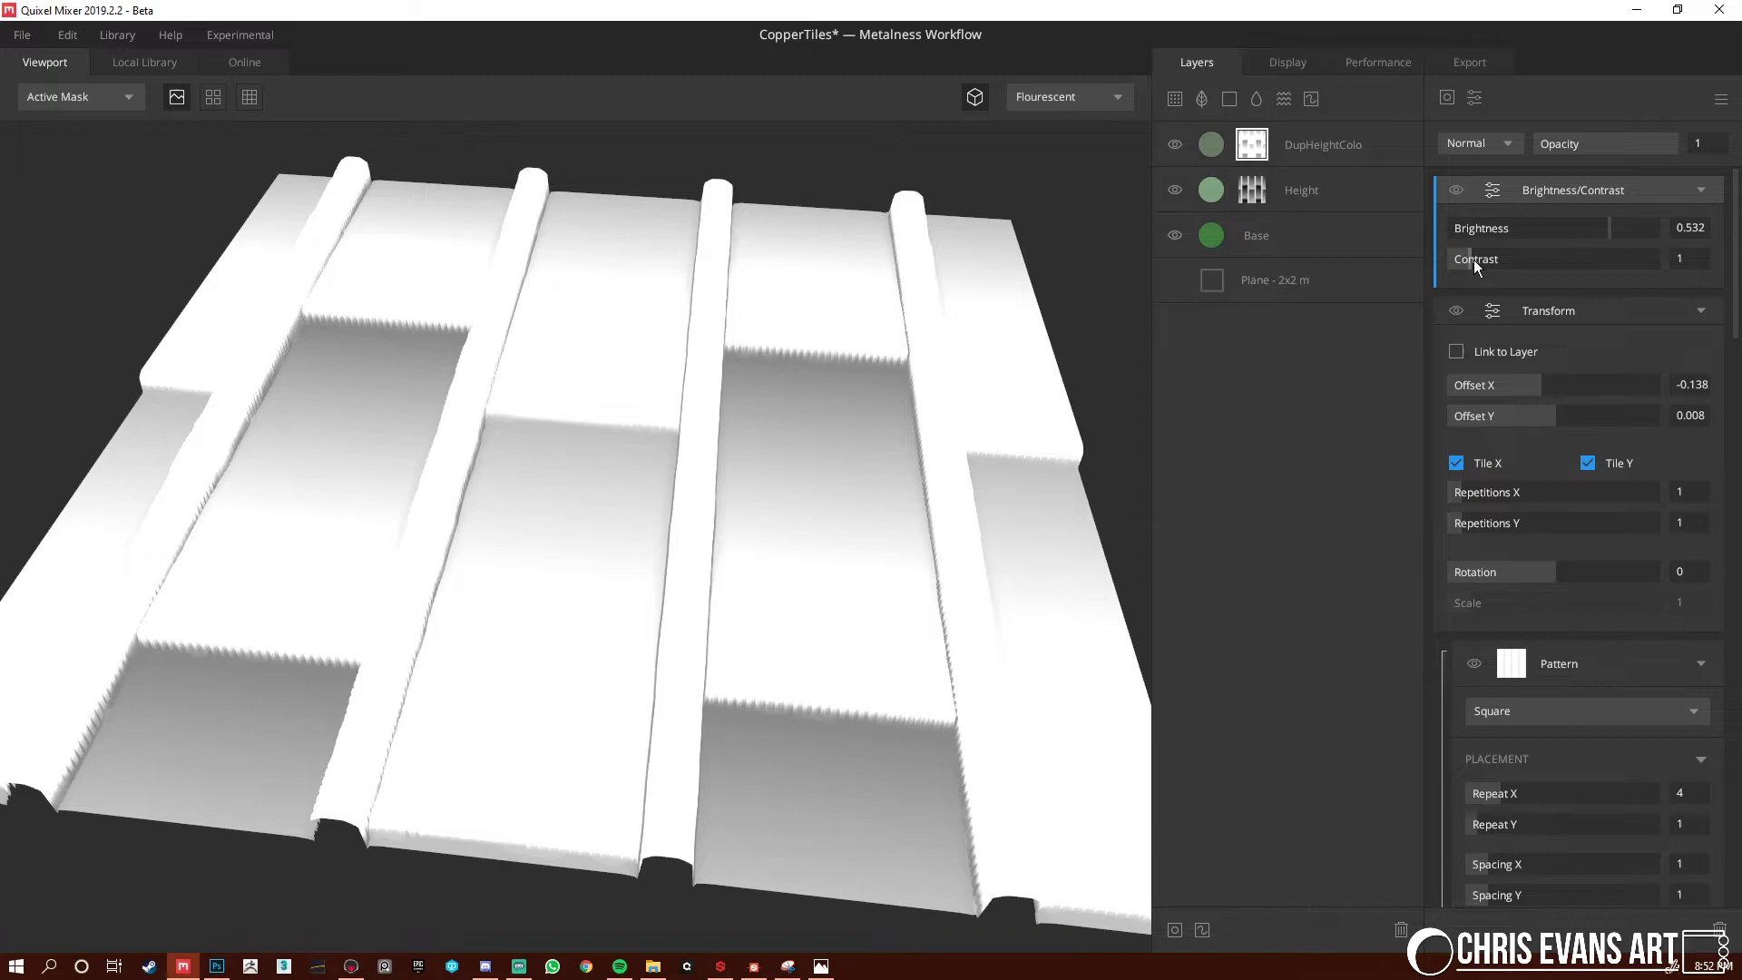
{"action": "left_click_drag", "start_coordinate": [1473, 259], "coordinate": [1488, 257]}
{"action": "key", "text": "m"}
{"action": "left_click_drag", "start_coordinate": [791, 476], "coordinate": [818, 667]}
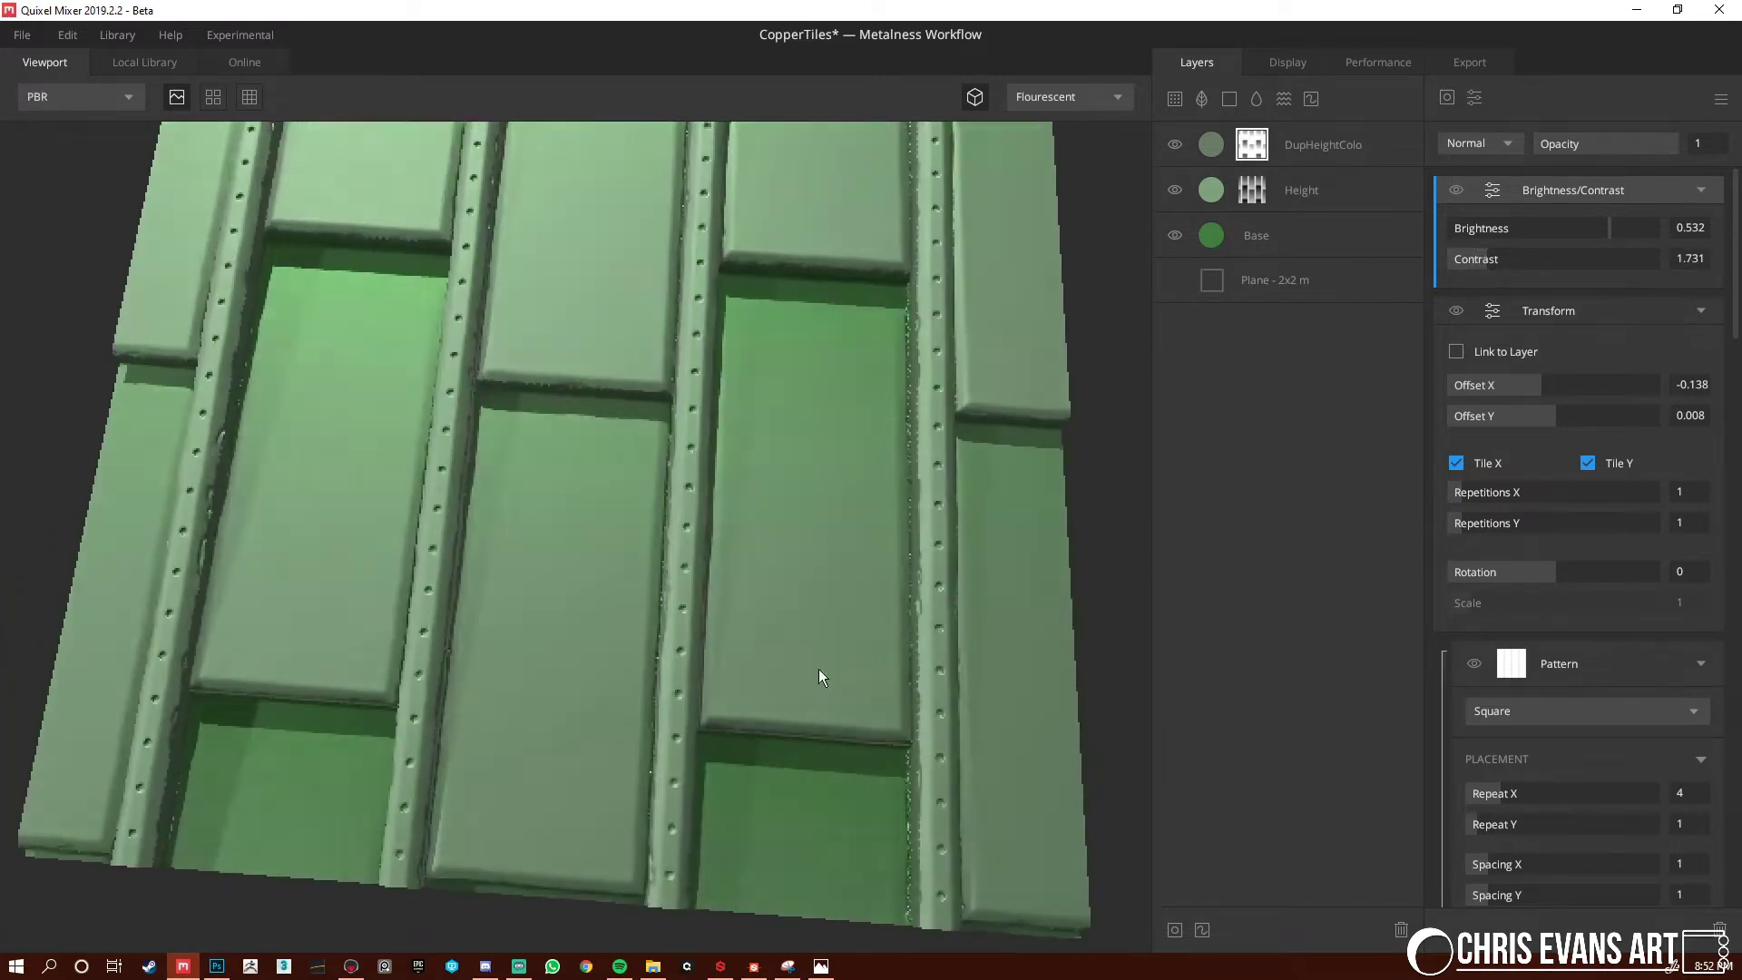
{"action": "left_click_drag", "start_coordinate": [766, 607], "coordinate": [718, 557]}
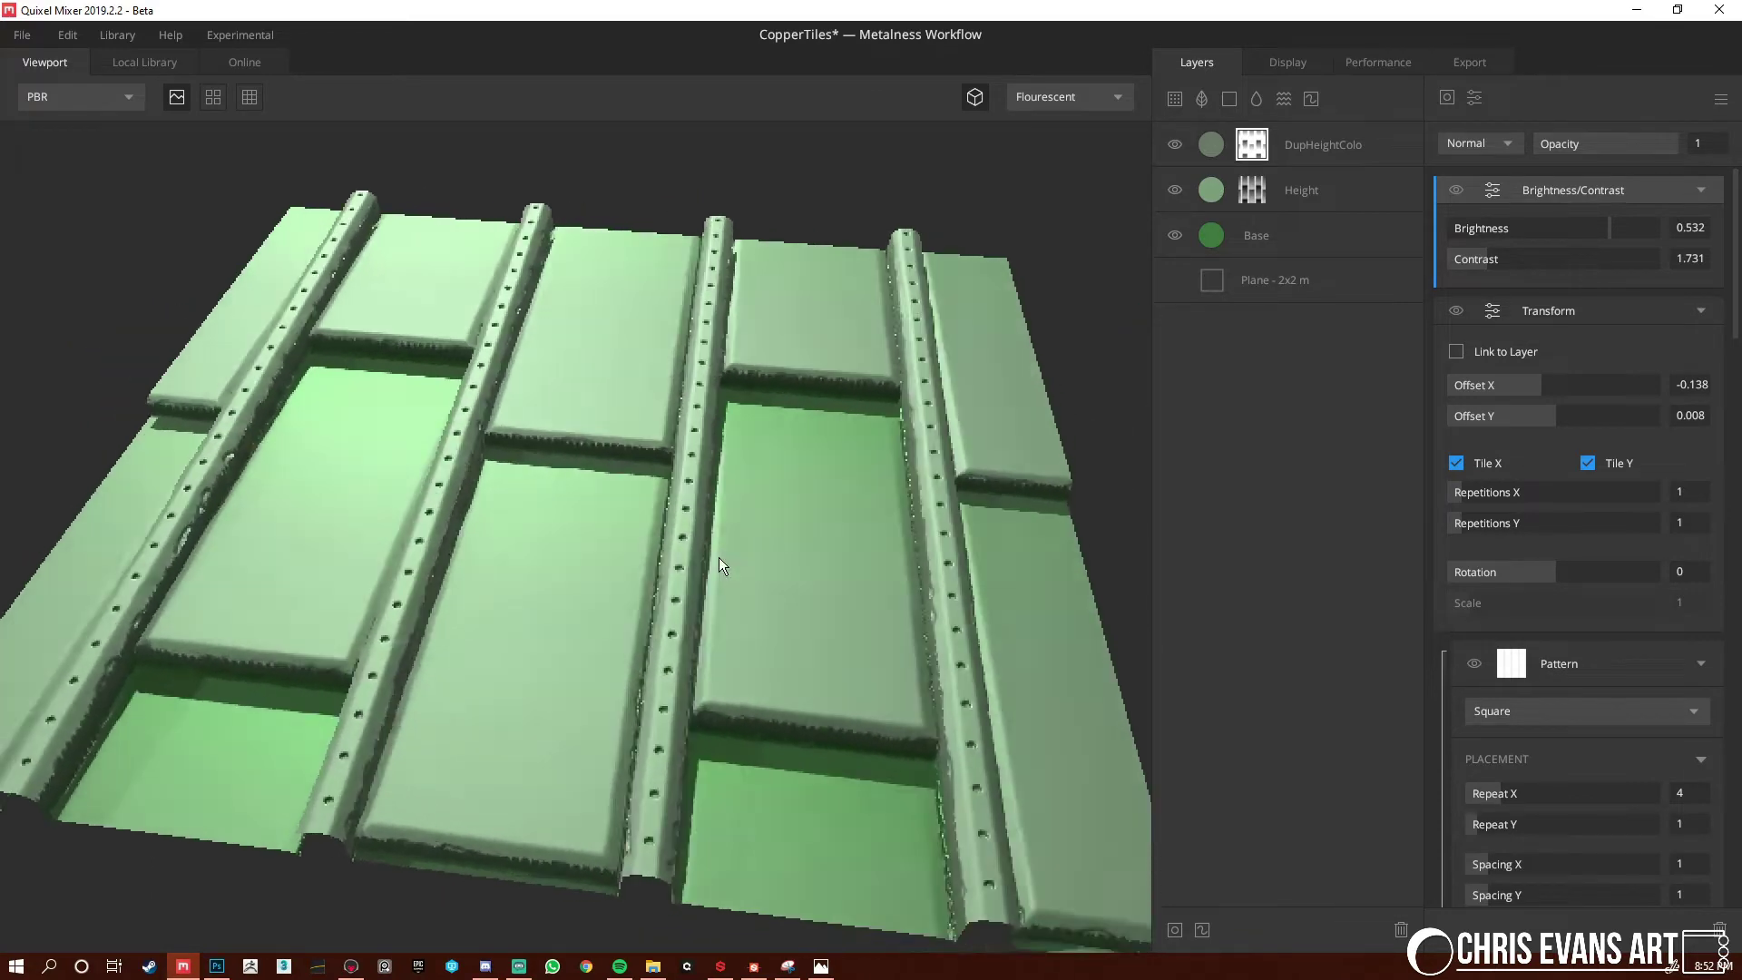
{"action": "left_click_drag", "start_coordinate": [1036, 421], "coordinate": [751, 451]}
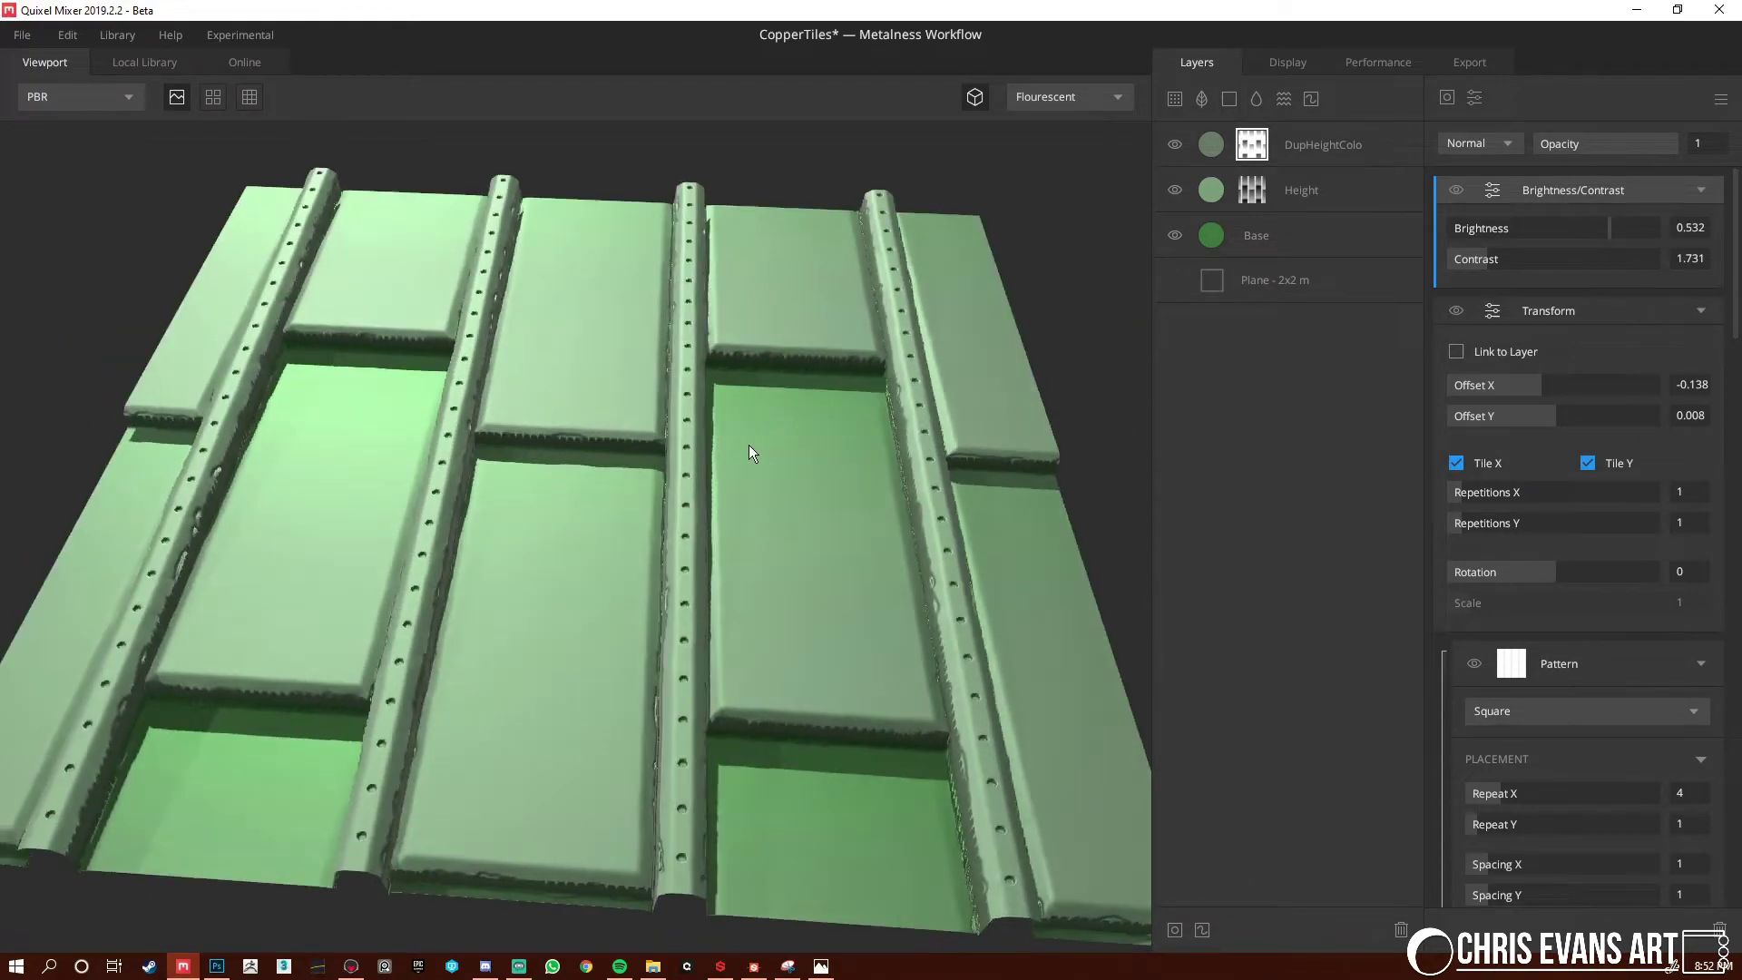
Add a solid layer above DupHeightColo and name it Grunge
{"action": "left_click", "coordinate": [1361, 138]}
{"action": "left_click", "coordinate": [1232, 100]}
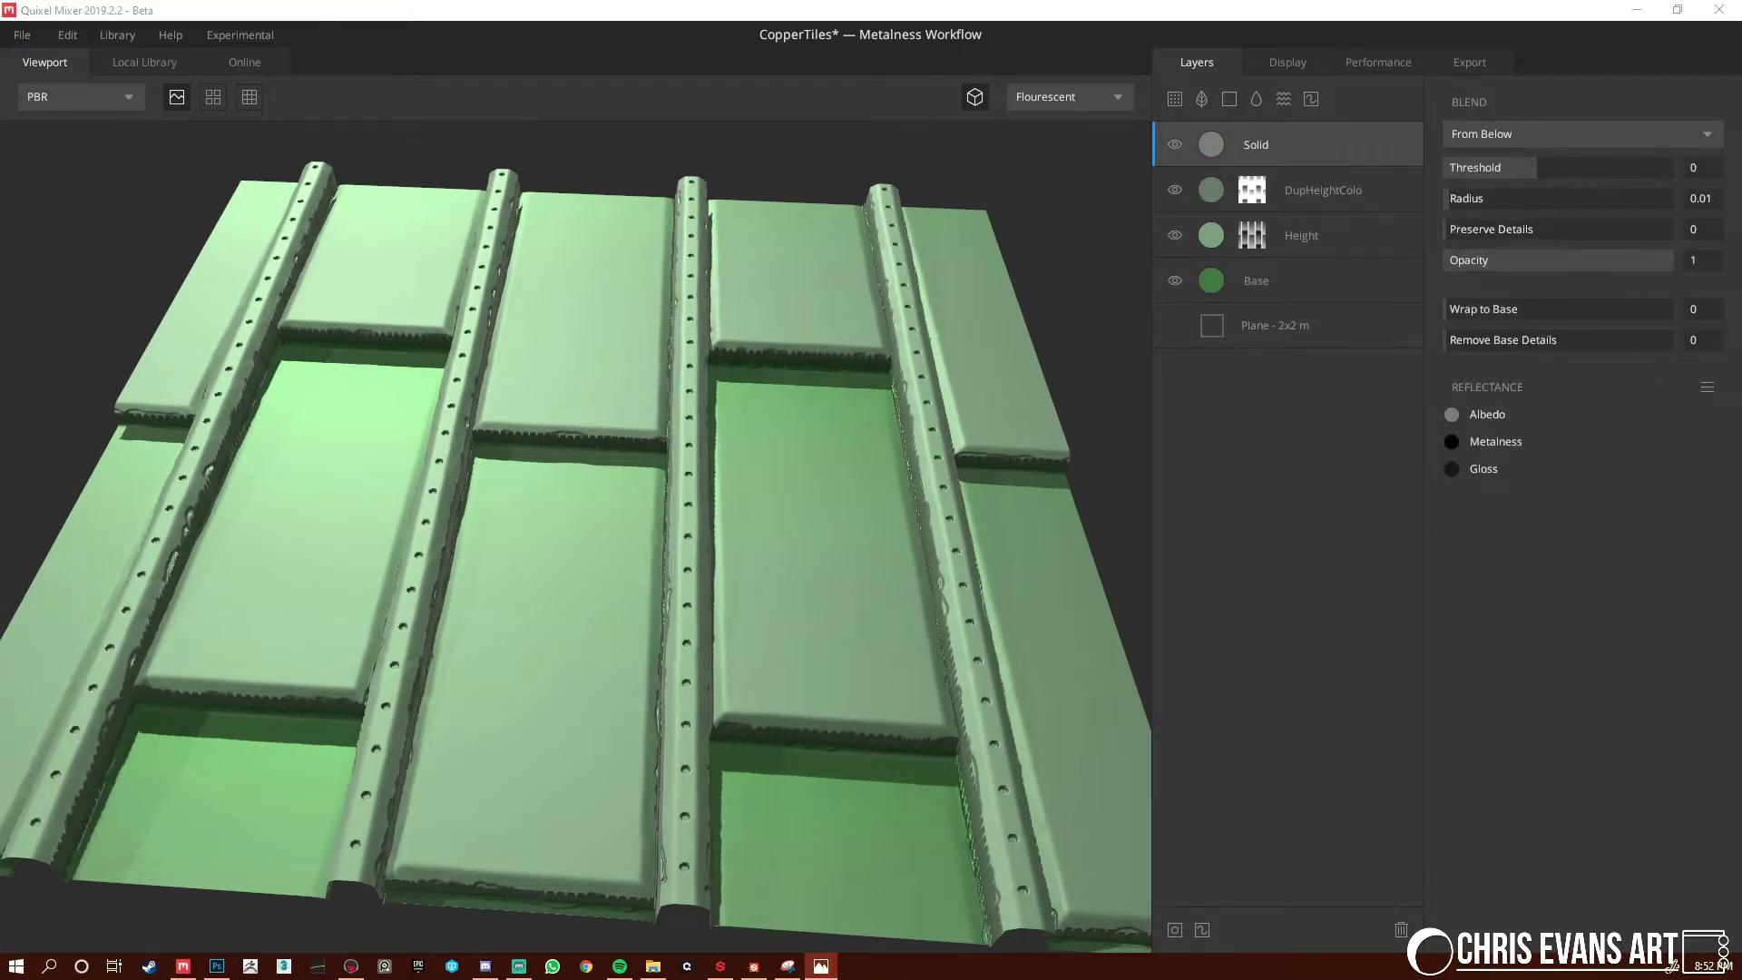
{"action": "double_click", "coordinate": [1250, 145]}
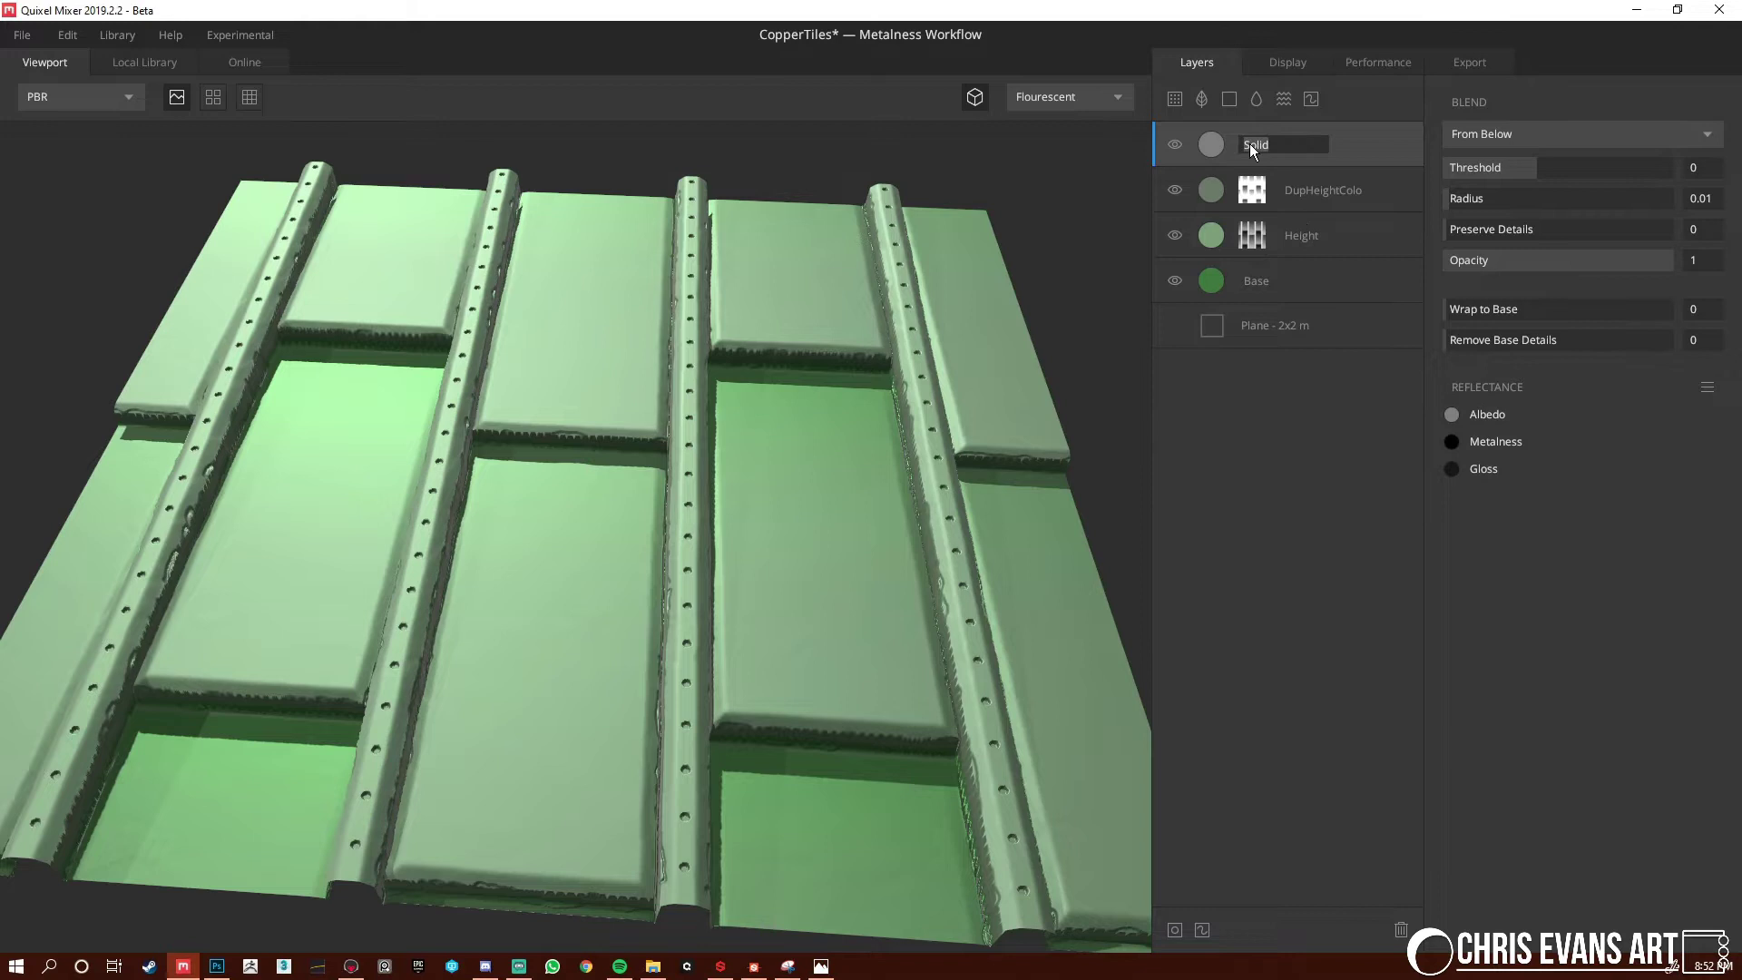
{"action": "type", "text": "Grunge"}
{"action": "key", "text": "Return"}
Set the Grunge layer's albedo to gray-green, hex 677E65, its threshold to 1.227 and its Wrap to Base to 1
{"action": "left_click", "coordinate": [1452, 413]}
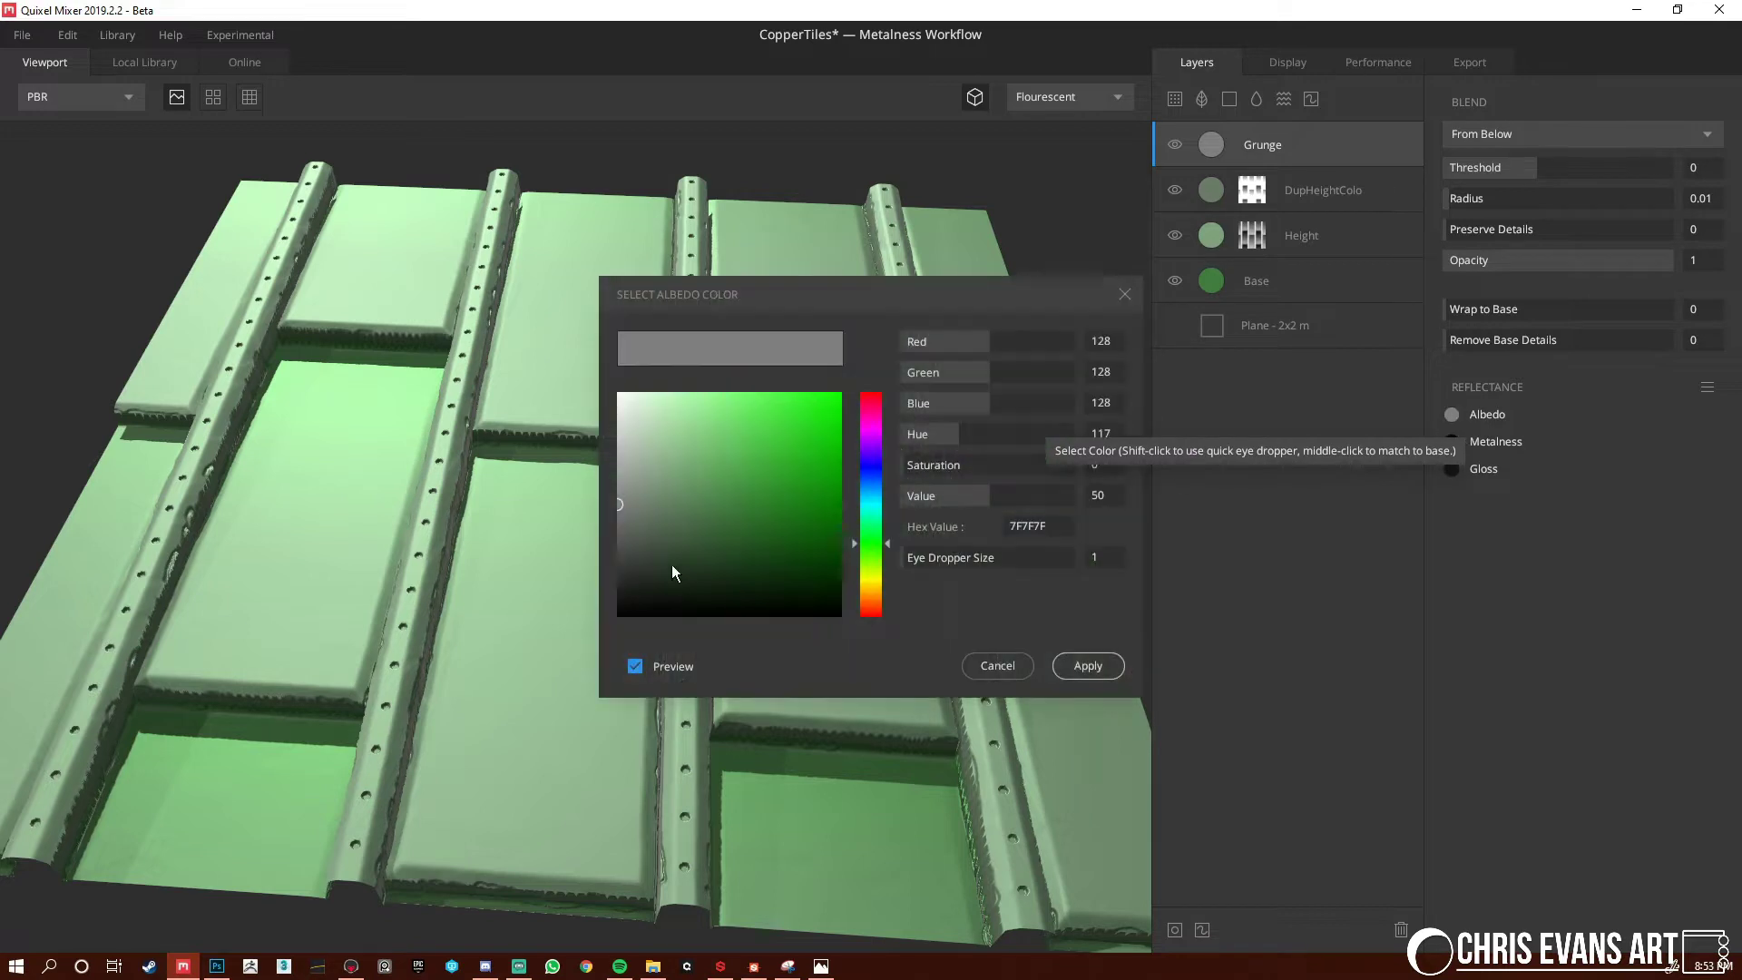
{"action": "left_click_drag", "start_coordinate": [640, 503], "coordinate": [659, 504]}
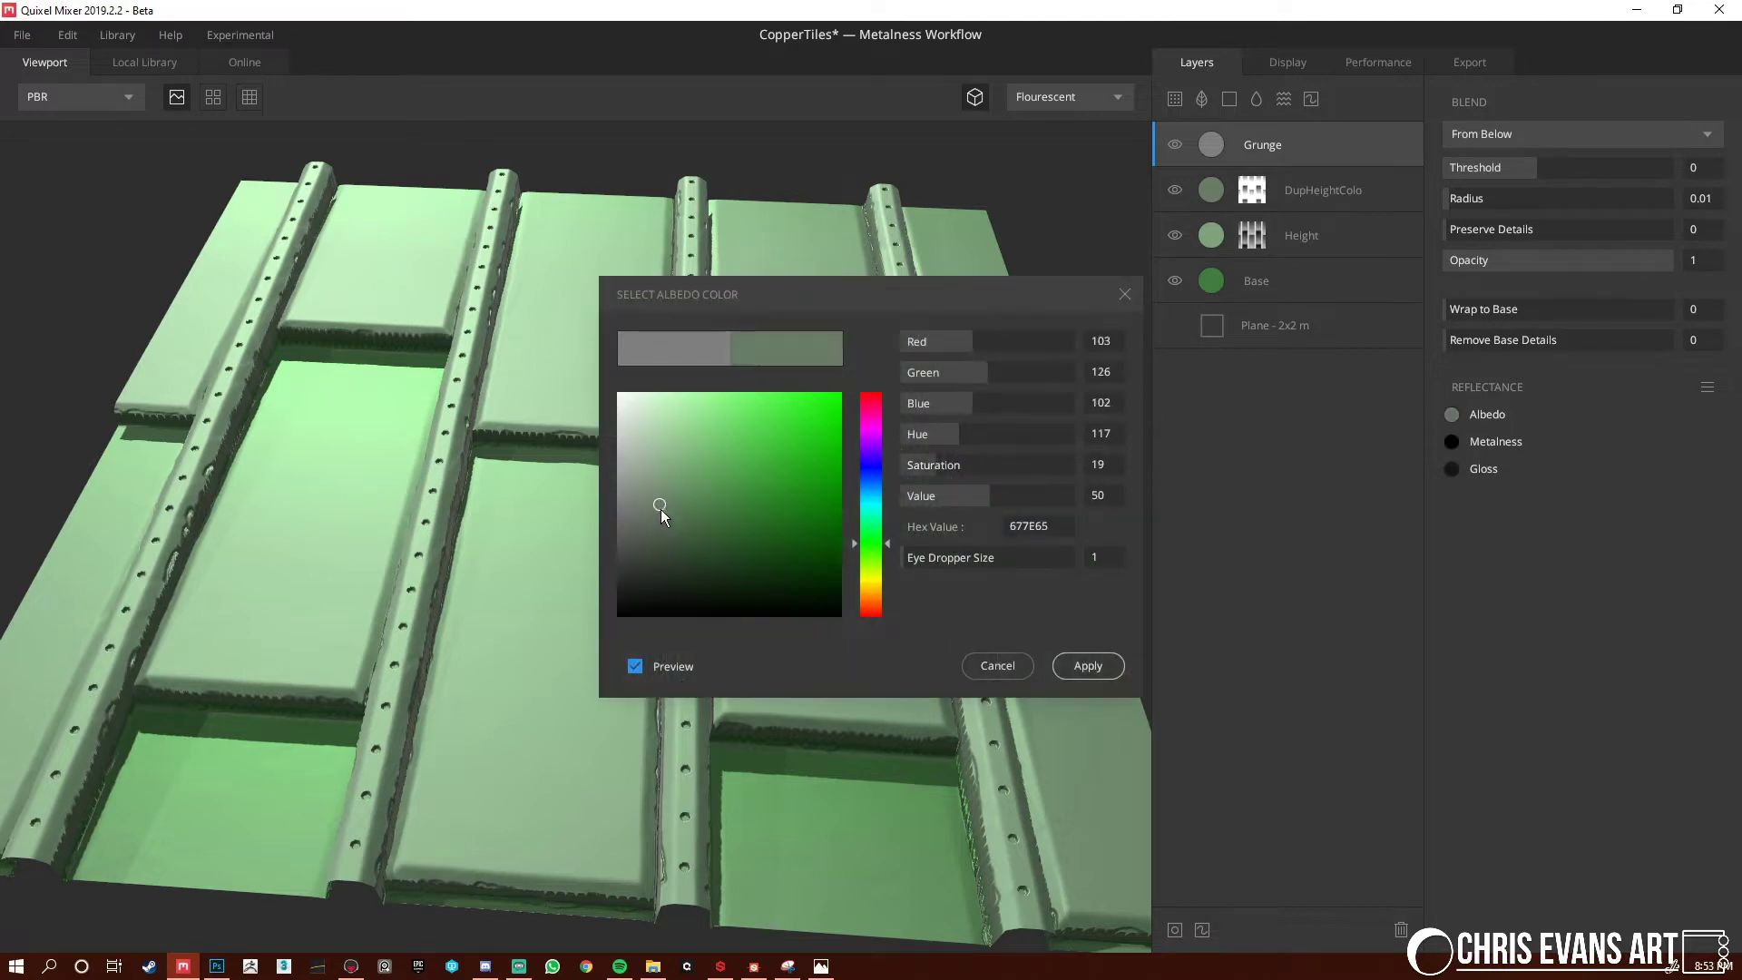
{"action": "left_click", "coordinate": [1089, 666]}
{"action": "left_click_drag", "start_coordinate": [1561, 171], "coordinate": [1591, 163]}
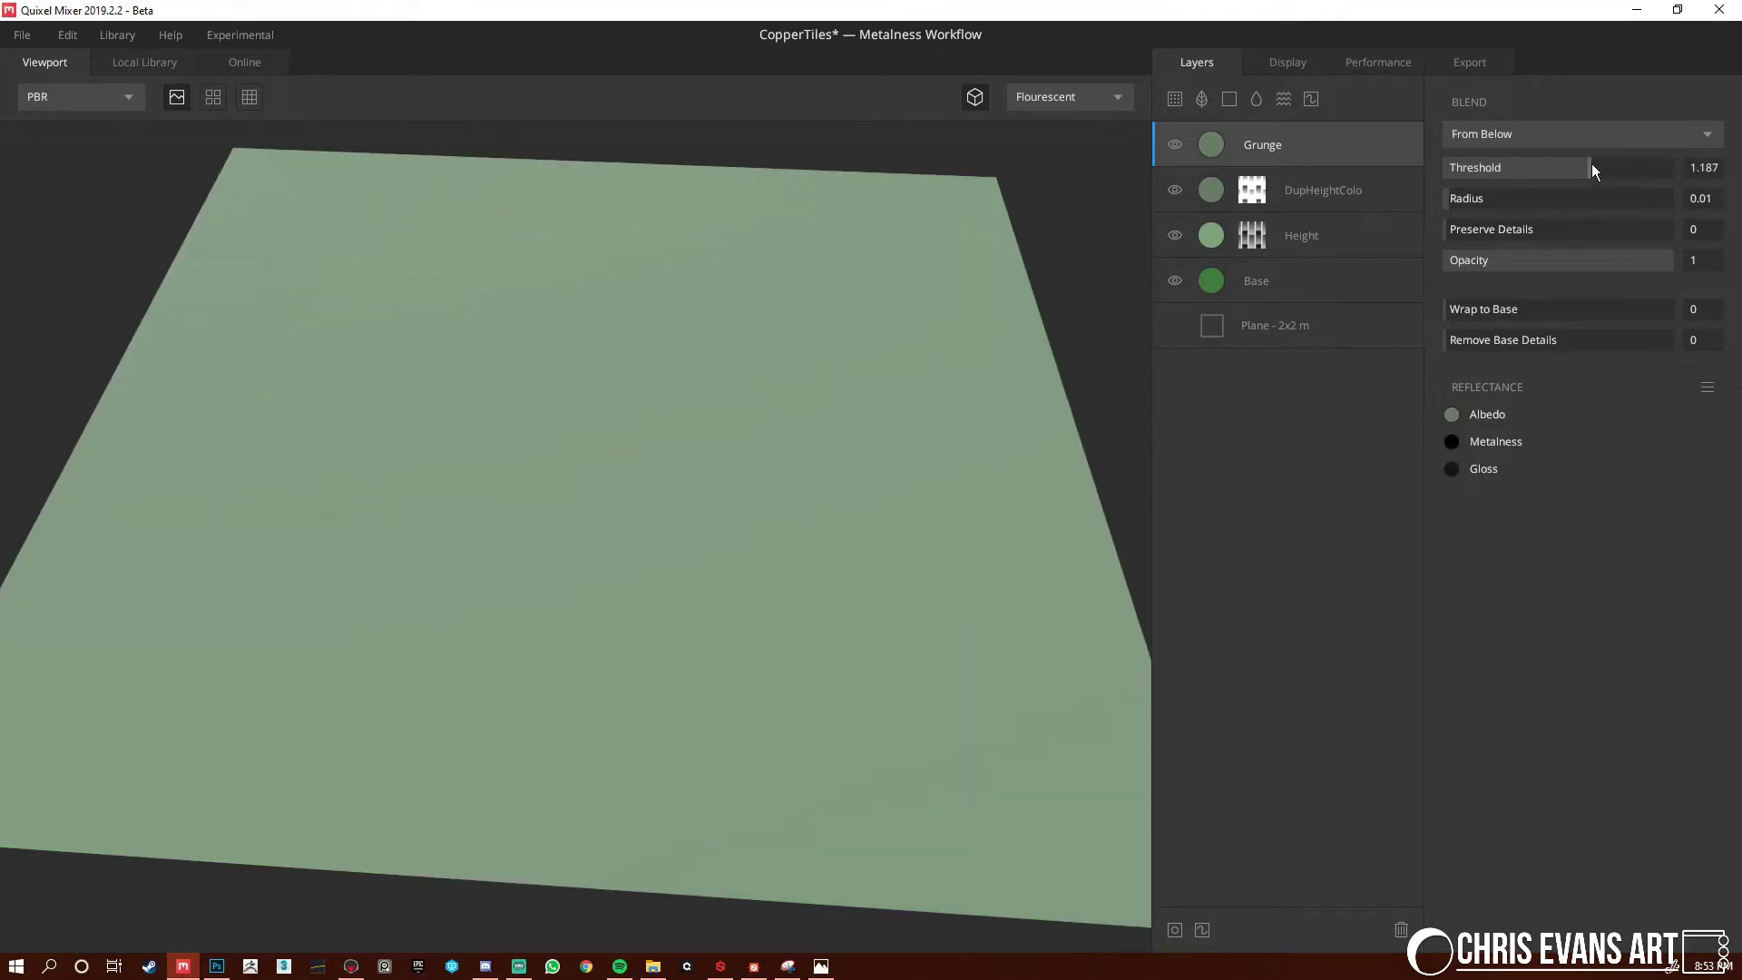
{"action": "left_click_drag", "start_coordinate": [1479, 306], "coordinate": [1739, 320]}
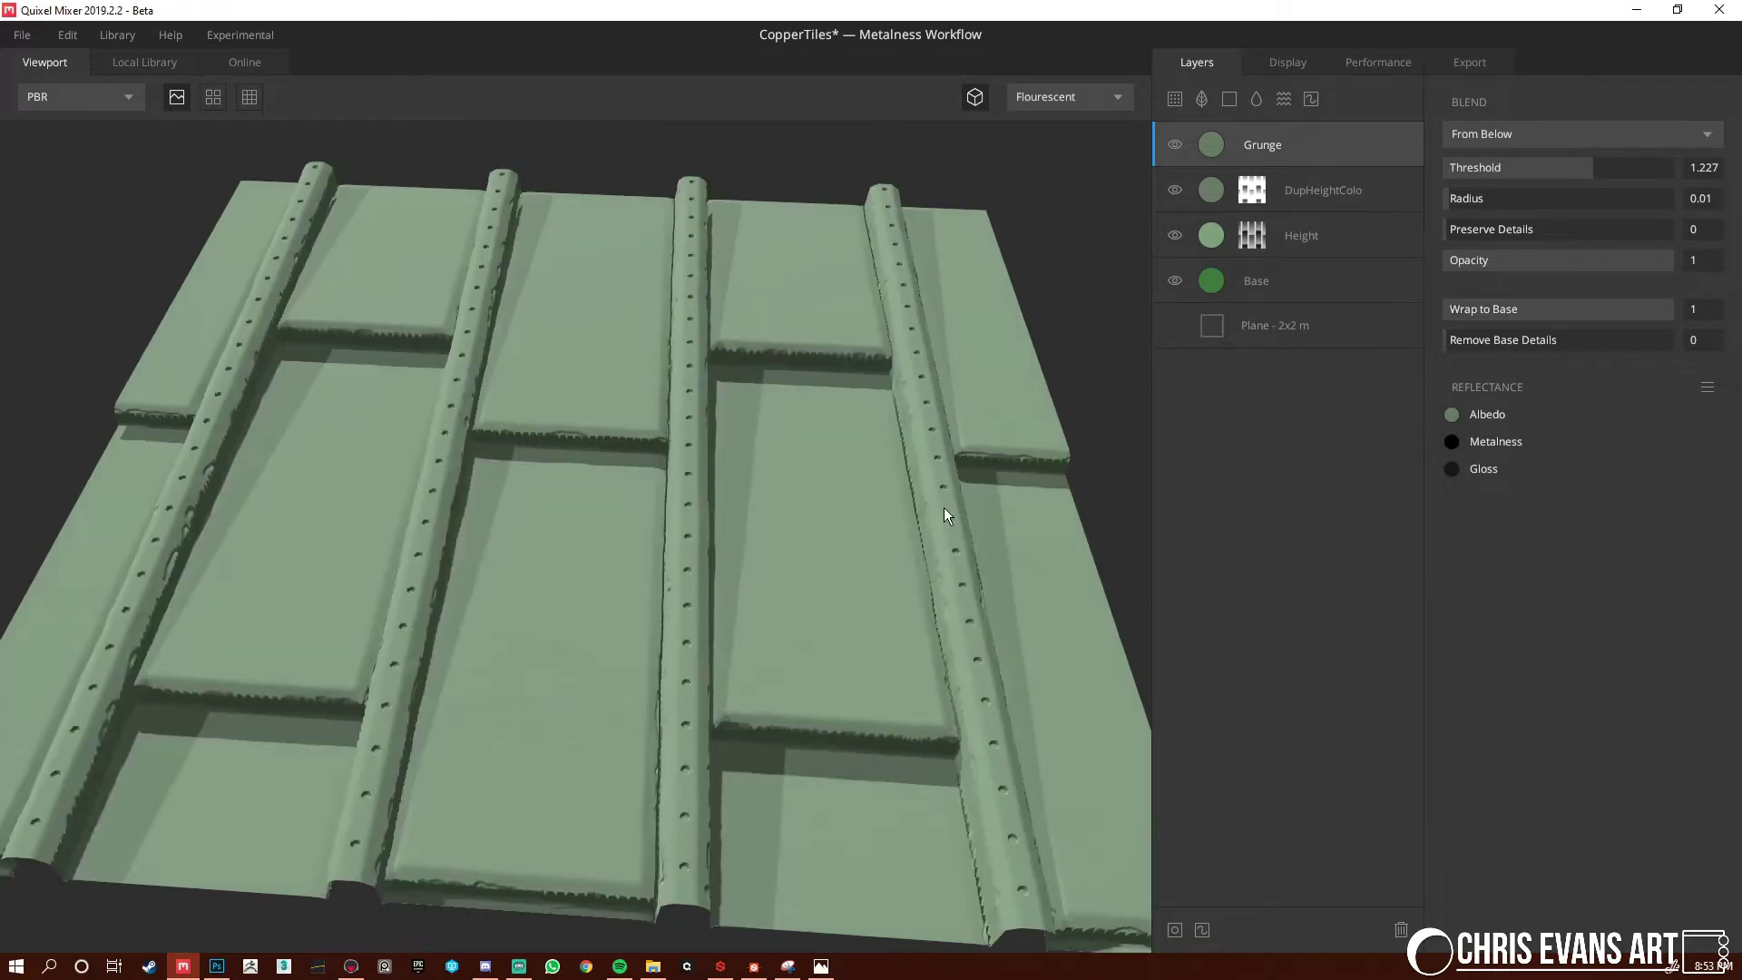
{"action": "left_click_drag", "start_coordinate": [945, 505], "coordinate": [891, 525]}
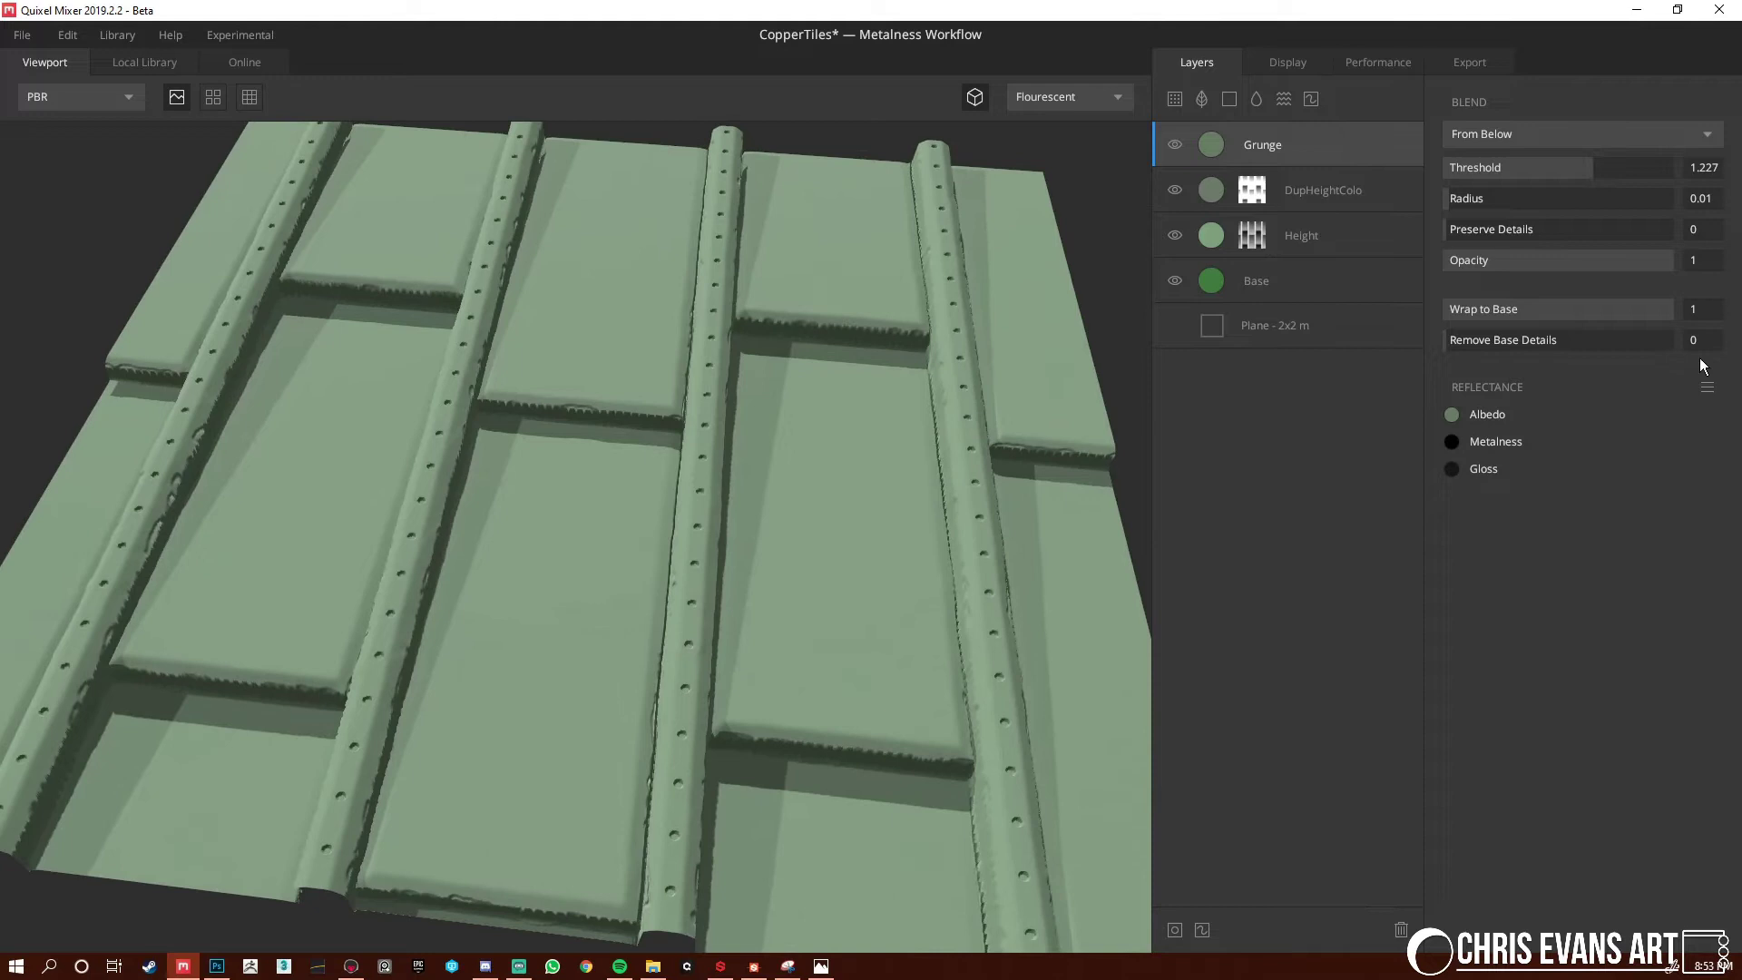
Set the Grunge layer's metalness to mid gray, hex 808080, and its gloss to gray, hex 777777
{"action": "left_click", "coordinate": [1452, 443]}
{"action": "left_click_drag", "start_coordinate": [626, 510], "coordinate": [592, 503]}
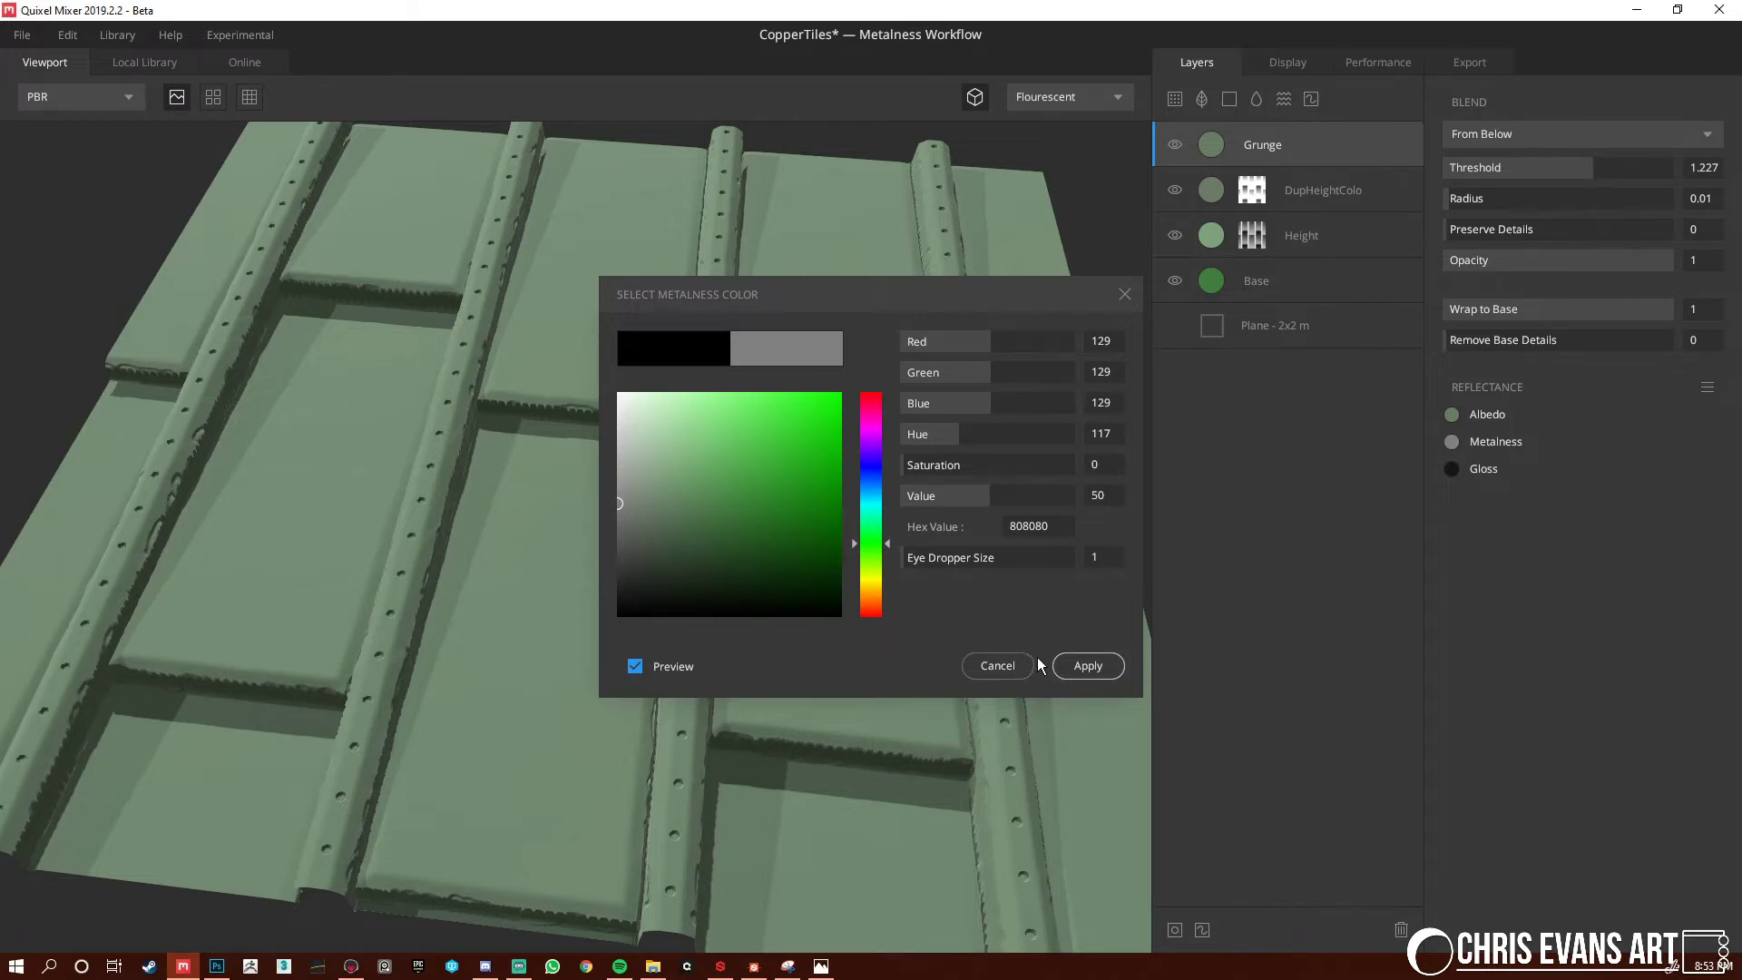
{"action": "left_click", "coordinate": [1087, 666]}
{"action": "left_click", "coordinate": [1451, 468]}
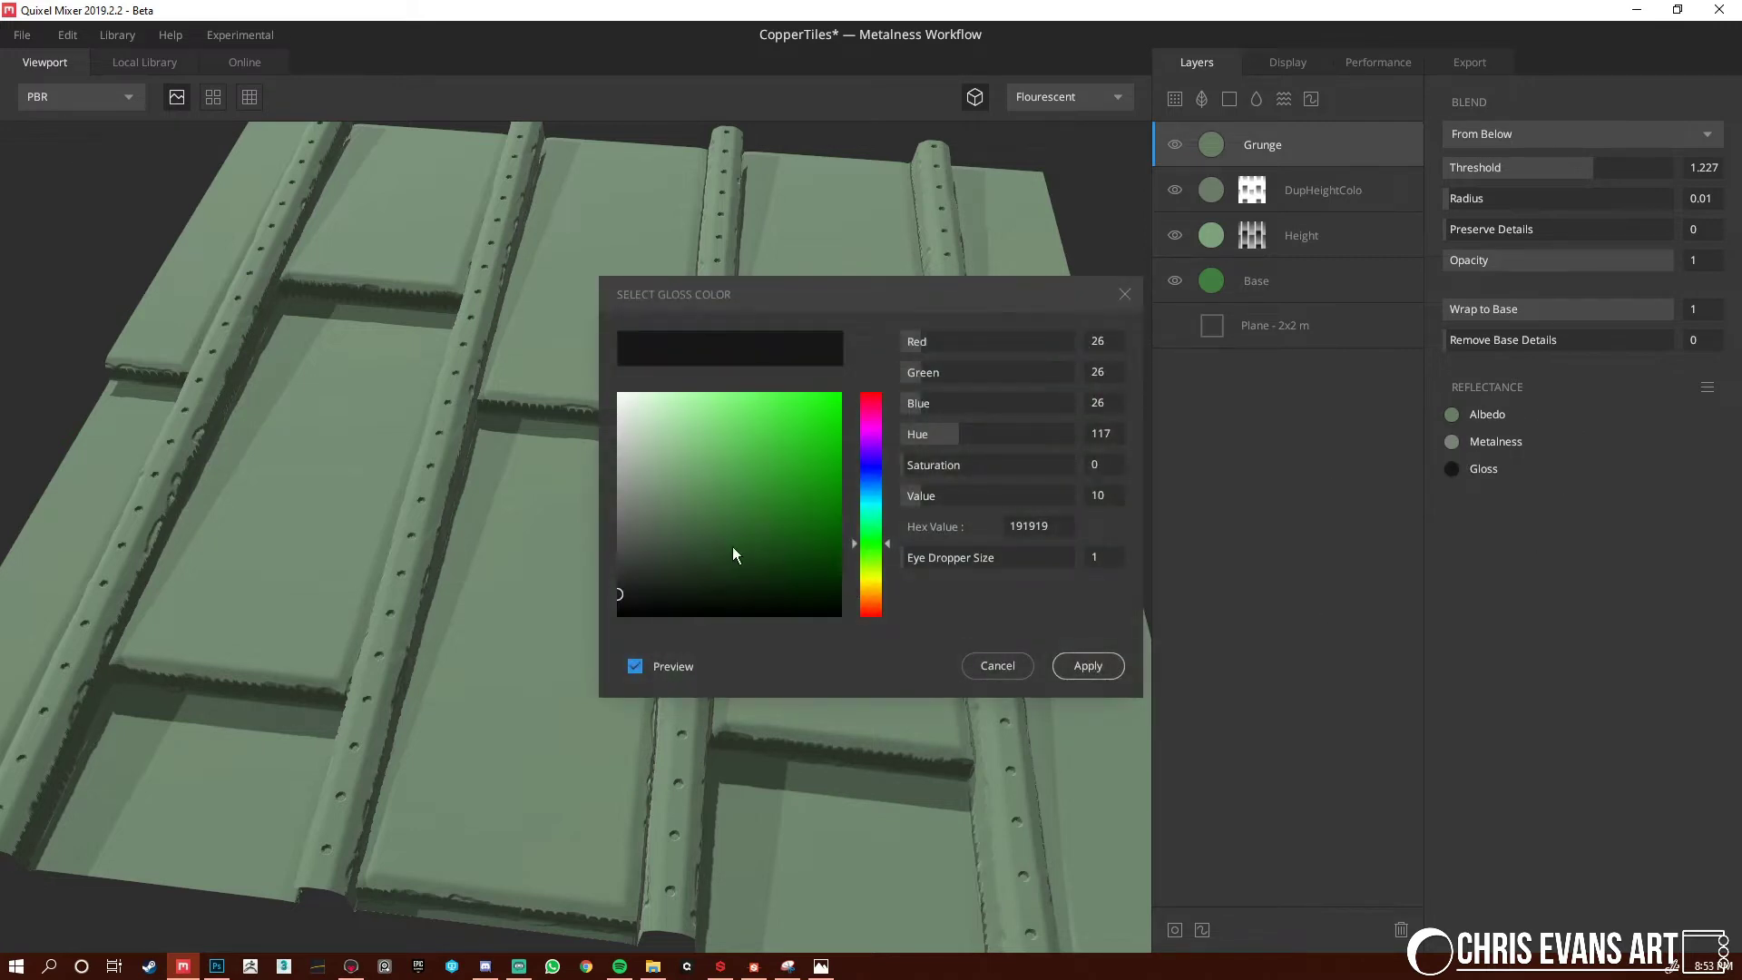
{"action": "left_click_drag", "start_coordinate": [613, 542], "coordinate": [590, 510]}
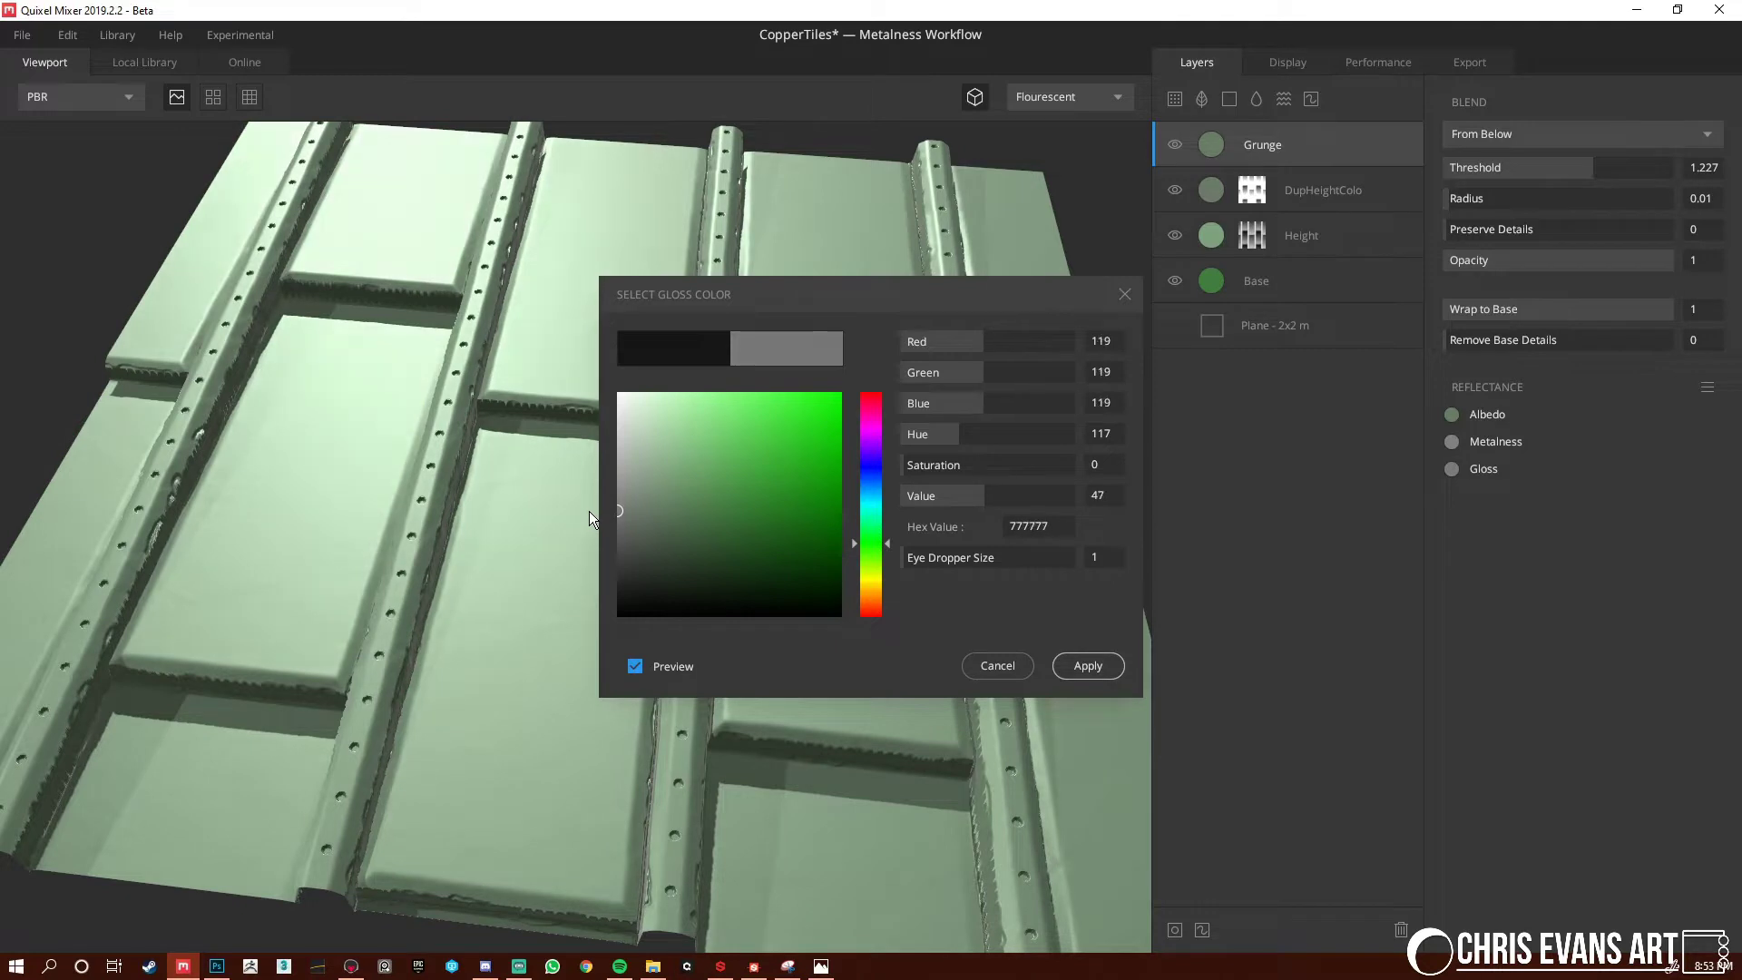
{"action": "left_click", "coordinate": [1080, 662]}
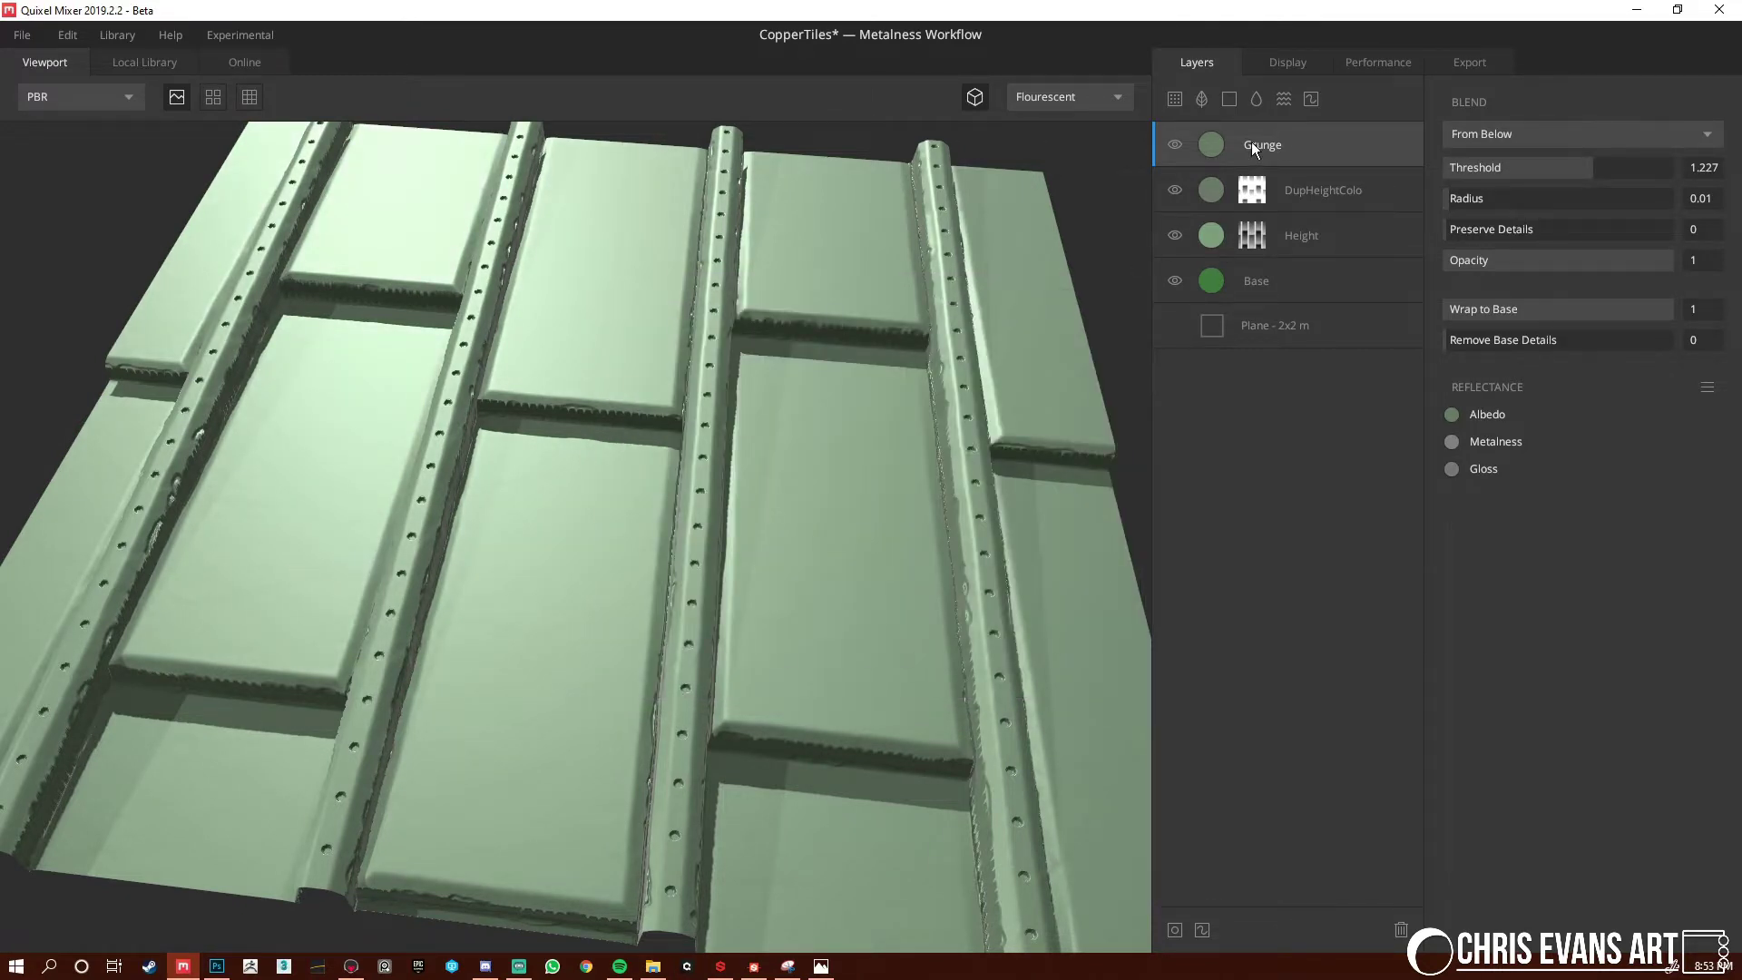
Add a mask stack to the Grunge layer with a Worley 1 noise component
{"action": "left_click", "coordinate": [1180, 930]}
{"action": "left_click", "coordinate": [1448, 96]}
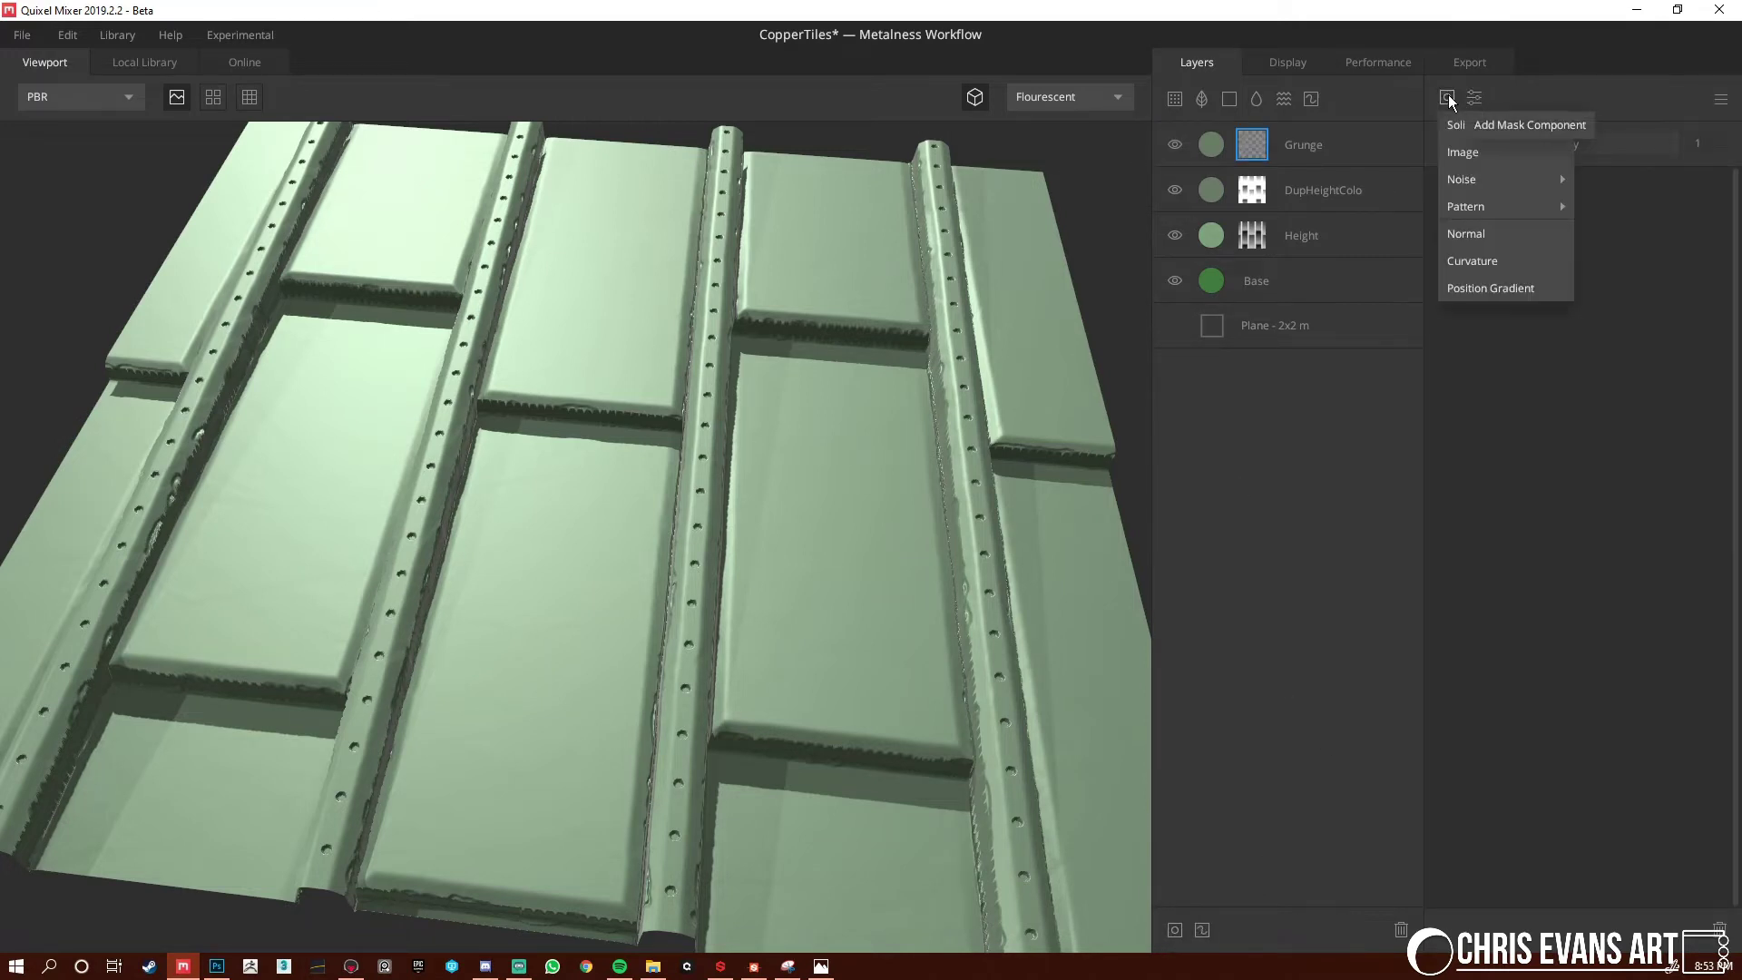
{"action": "mouse_move", "coordinate": [1502, 172]}
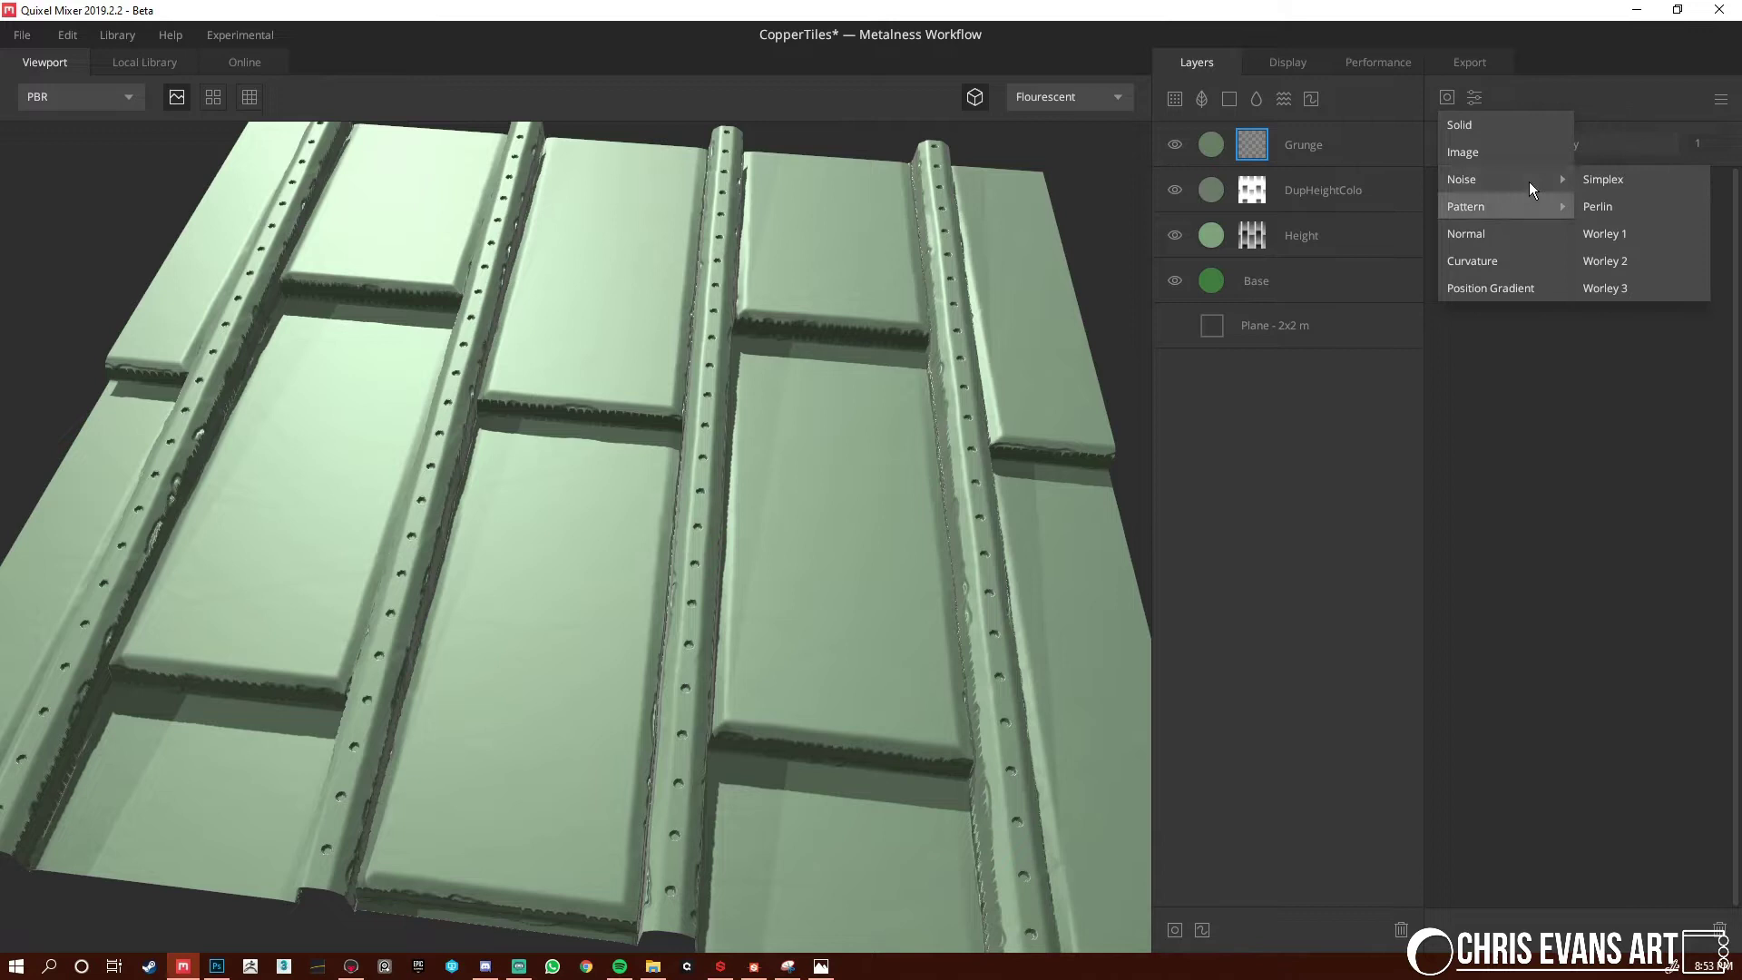
{"action": "left_click", "coordinate": [1618, 229]}
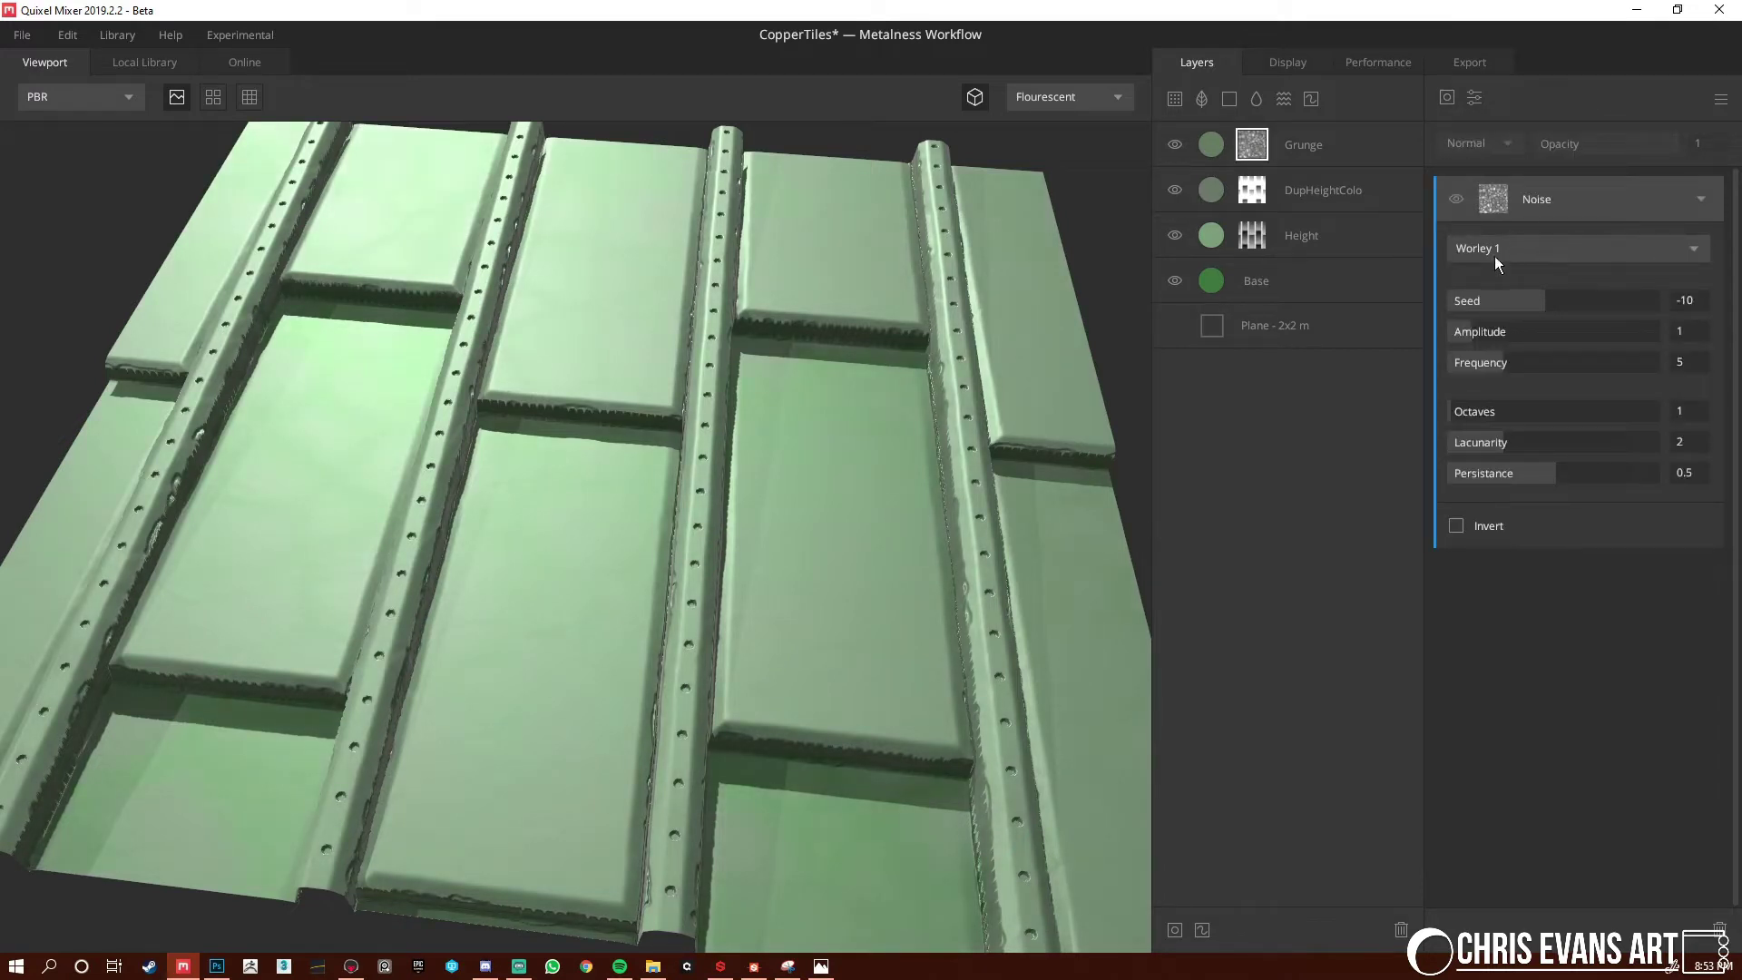
Set the noise's seed to -53, frequency to 20, octaves to 10, lacunarity to 3.5 and persistence to 1, and check the active mask
{"action": "left_click_drag", "start_coordinate": [1513, 299], "coordinate": [1499, 295]}
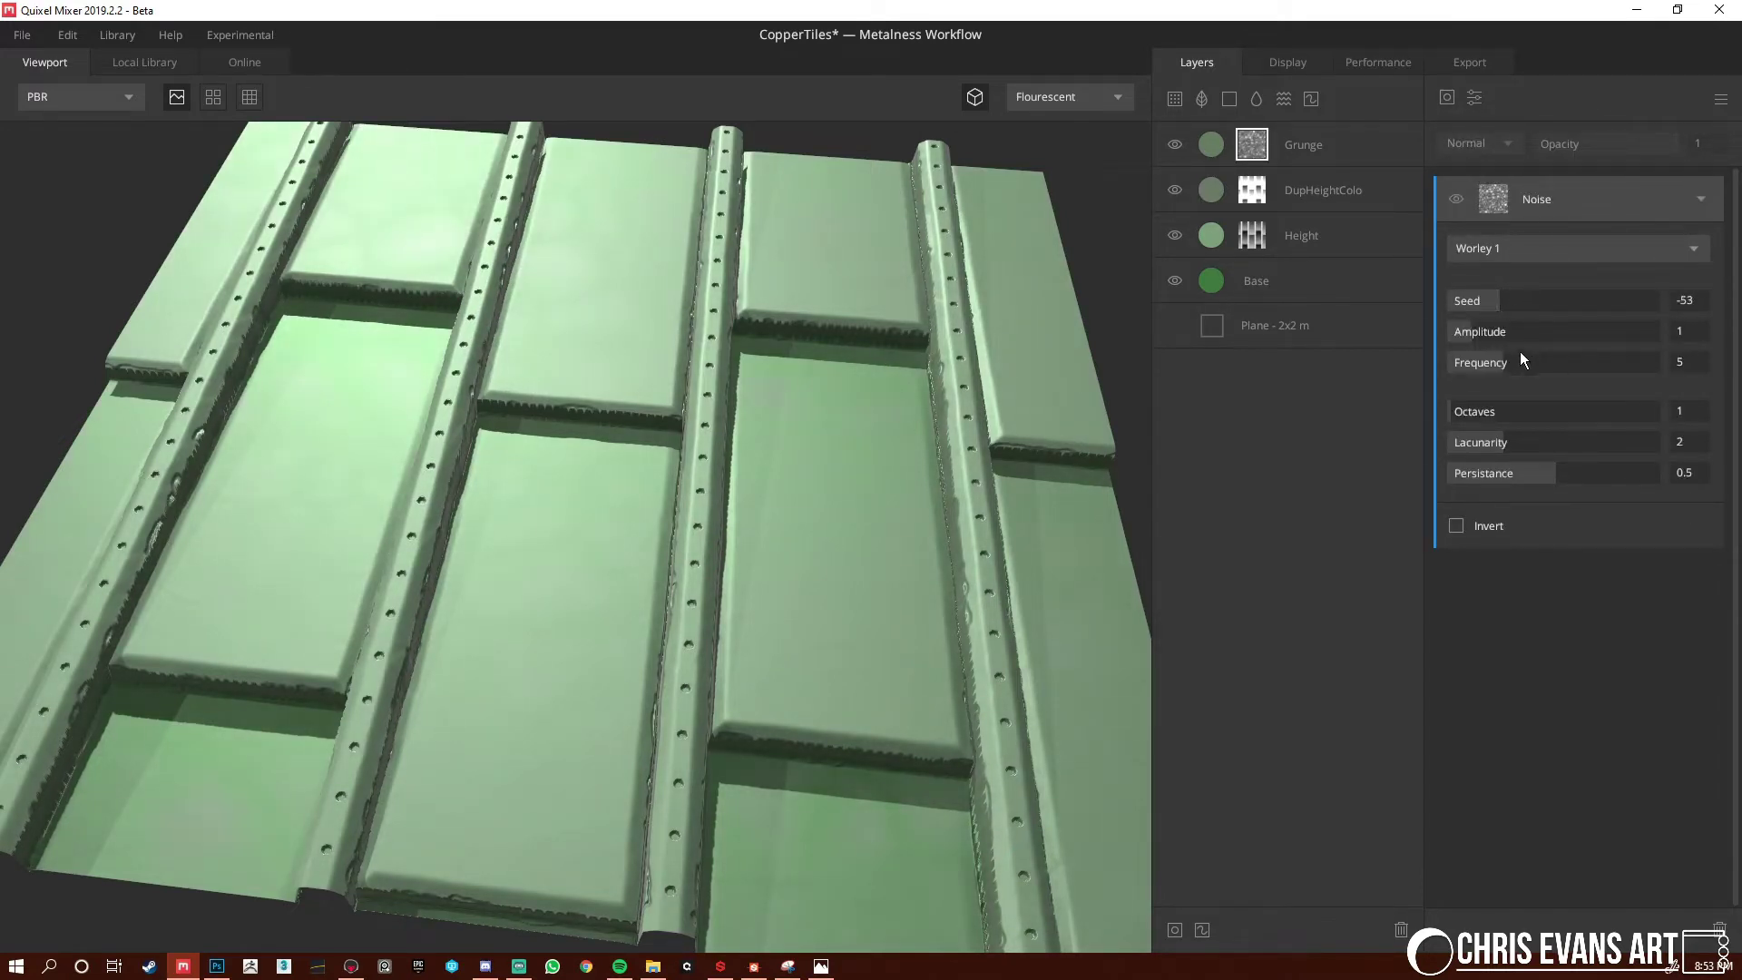
{"action": "left_click_drag", "start_coordinate": [1521, 361], "coordinate": [1686, 370]}
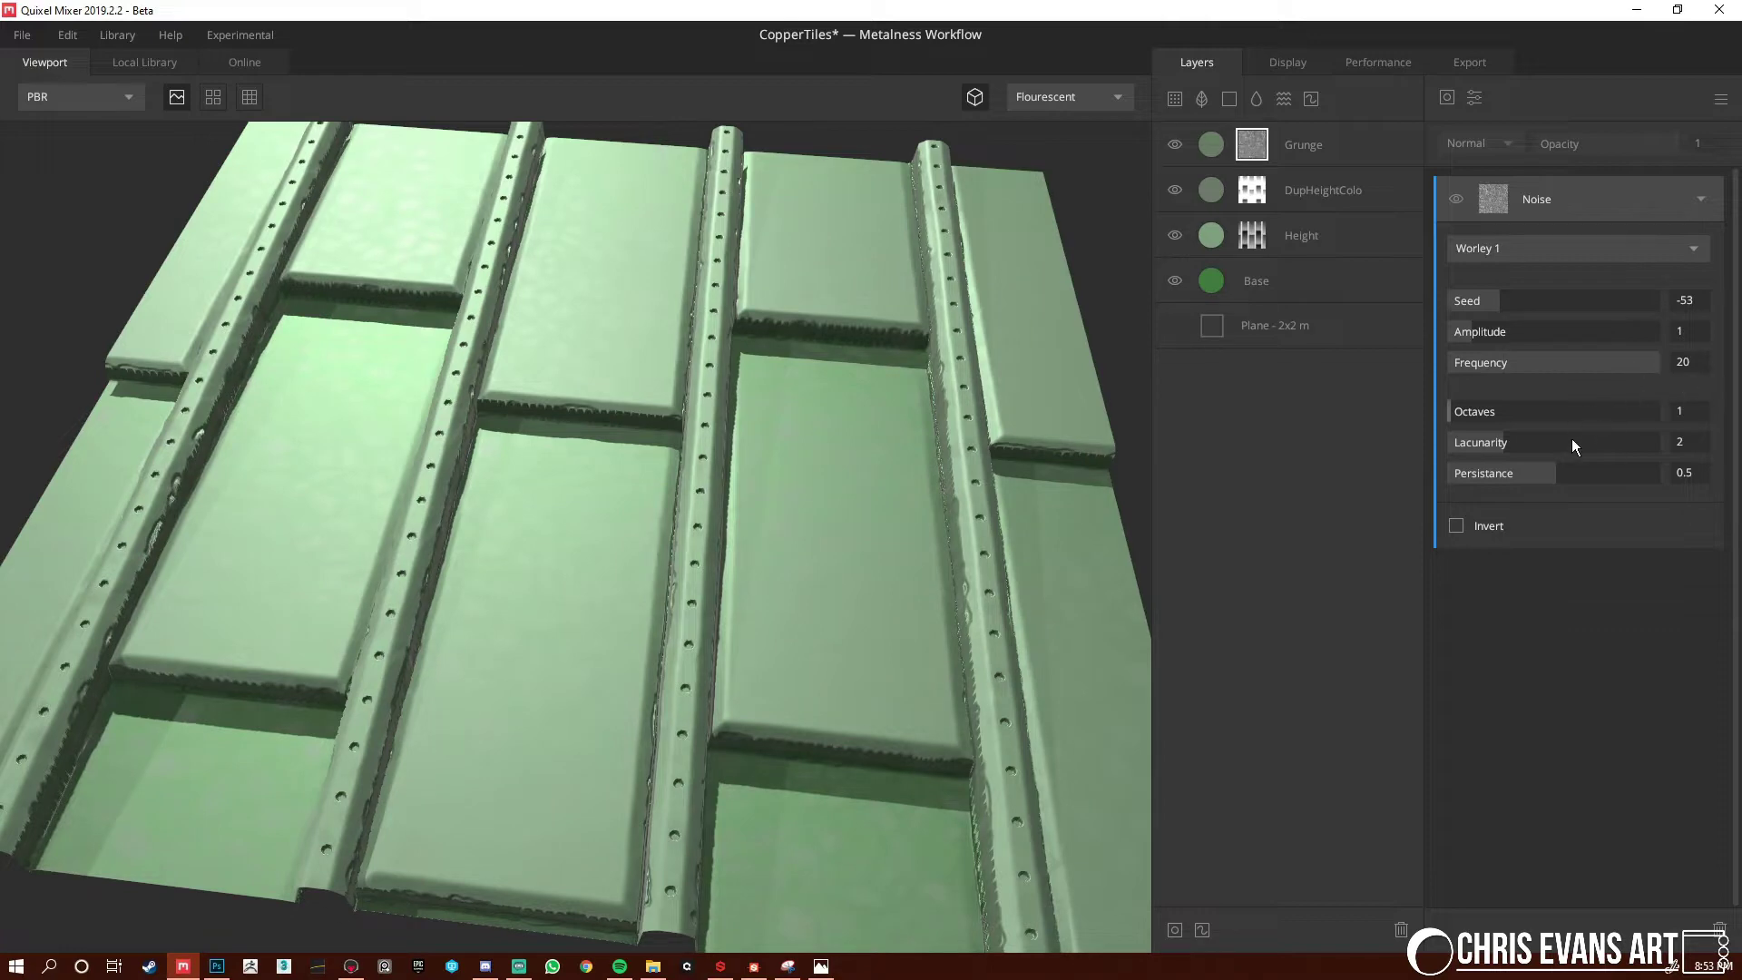
{"action": "left_click_drag", "start_coordinate": [1549, 415], "coordinate": [1681, 474]}
{"action": "left_click_drag", "start_coordinate": [535, 454], "coordinate": [586, 488]}
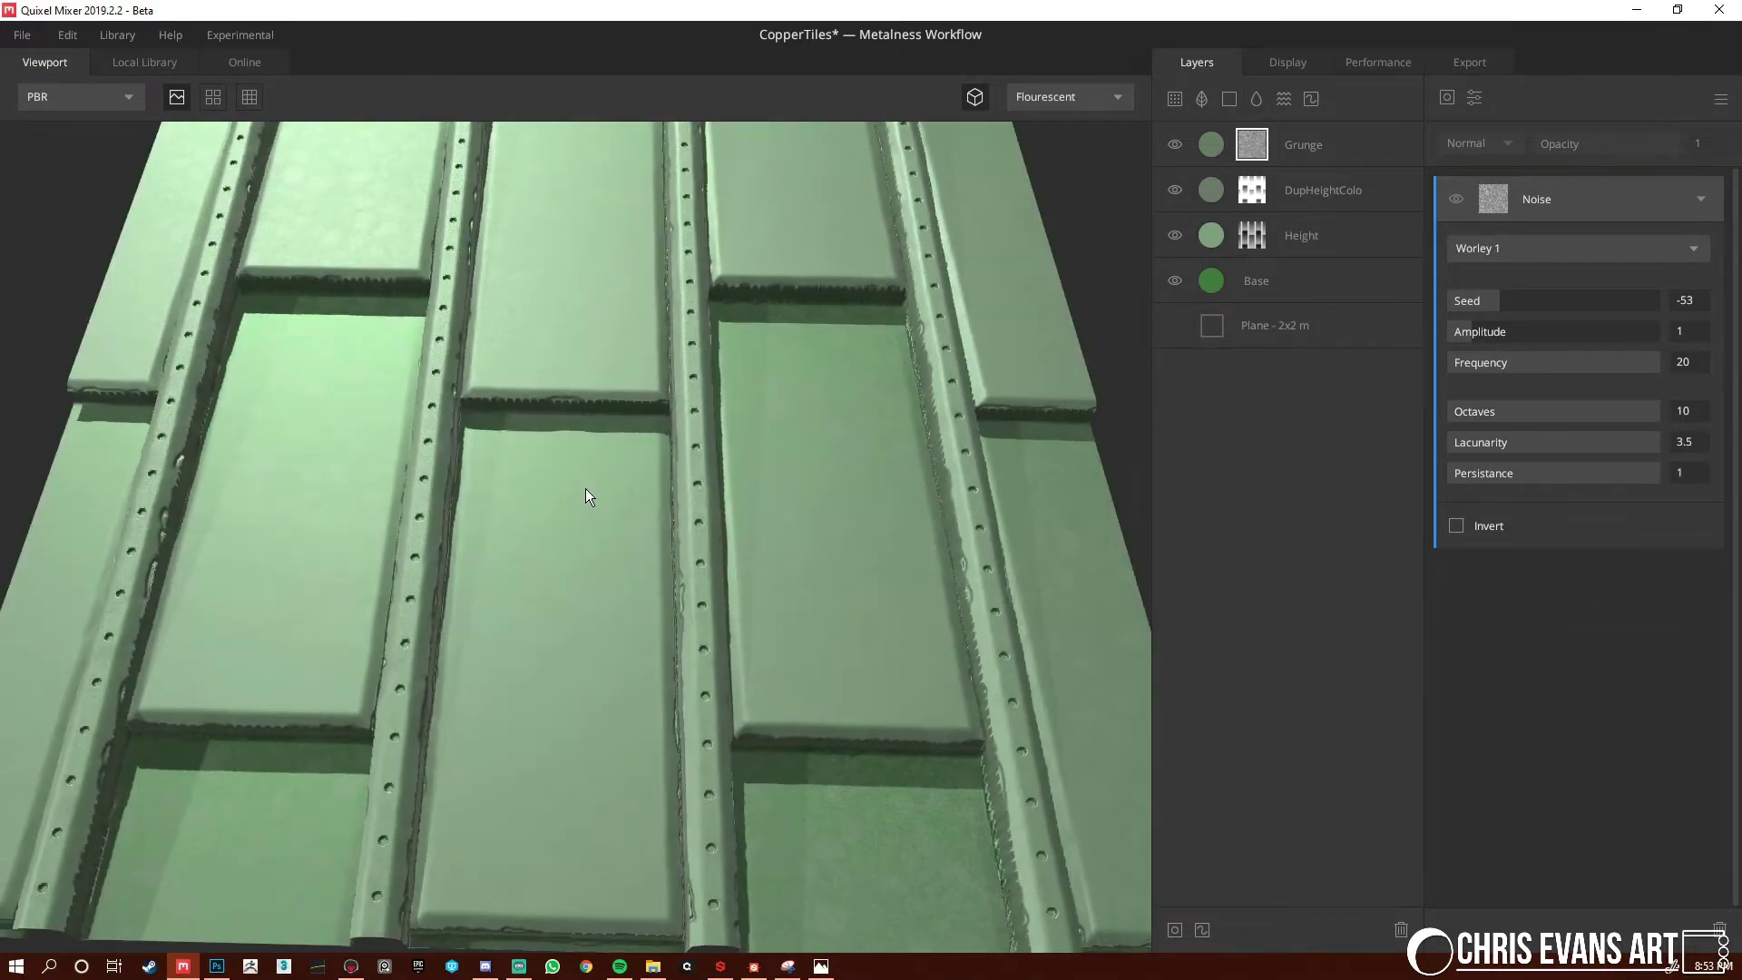
{"action": "key", "text": "m"}
{"action": "mouse_move", "coordinate": [524, 554]}
{"action": "right_mouse_down"}
{"action": "mouse_move", "coordinate": [1667, 754]}
{"action": "mouse_move", "coordinate": [563, 542]}
{"action": "mouse_move", "coordinate": [524, 567]}
{"action": "right_mouse_up"}
{"action": "left_click_drag", "start_coordinate": [525, 567], "coordinate": [569, 508]}
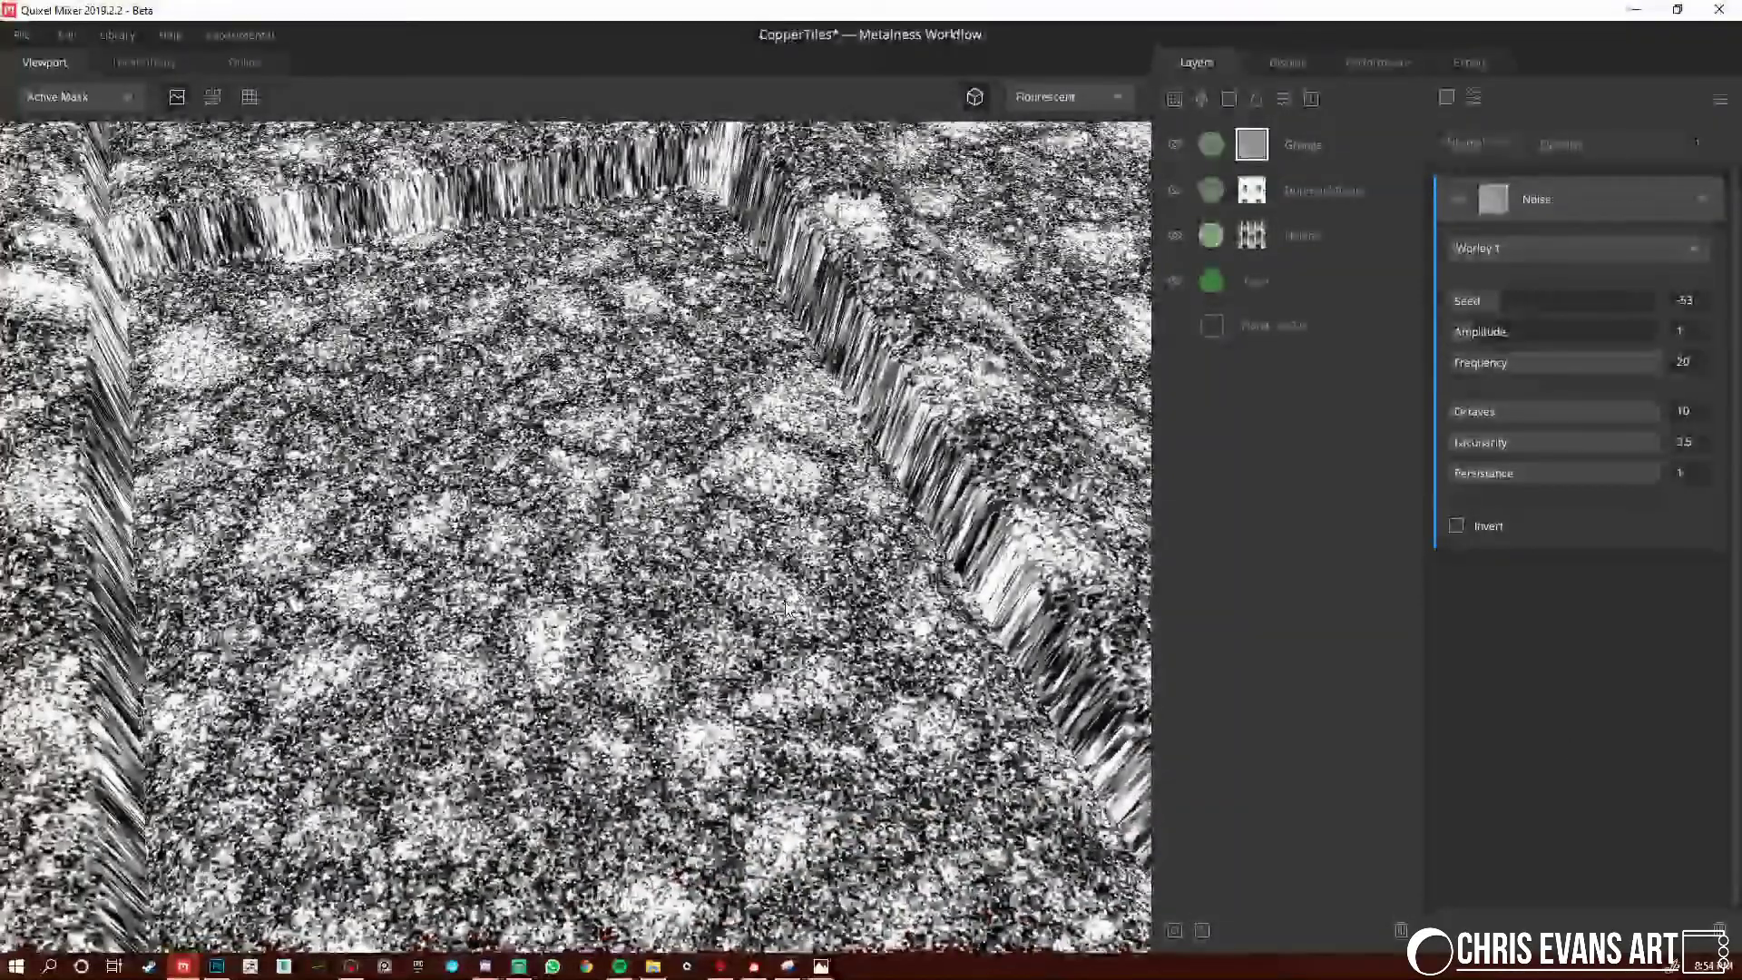
{"action": "left_click_drag", "start_coordinate": [948, 640], "coordinate": [420, 548]}
{"action": "key", "text": "m"}
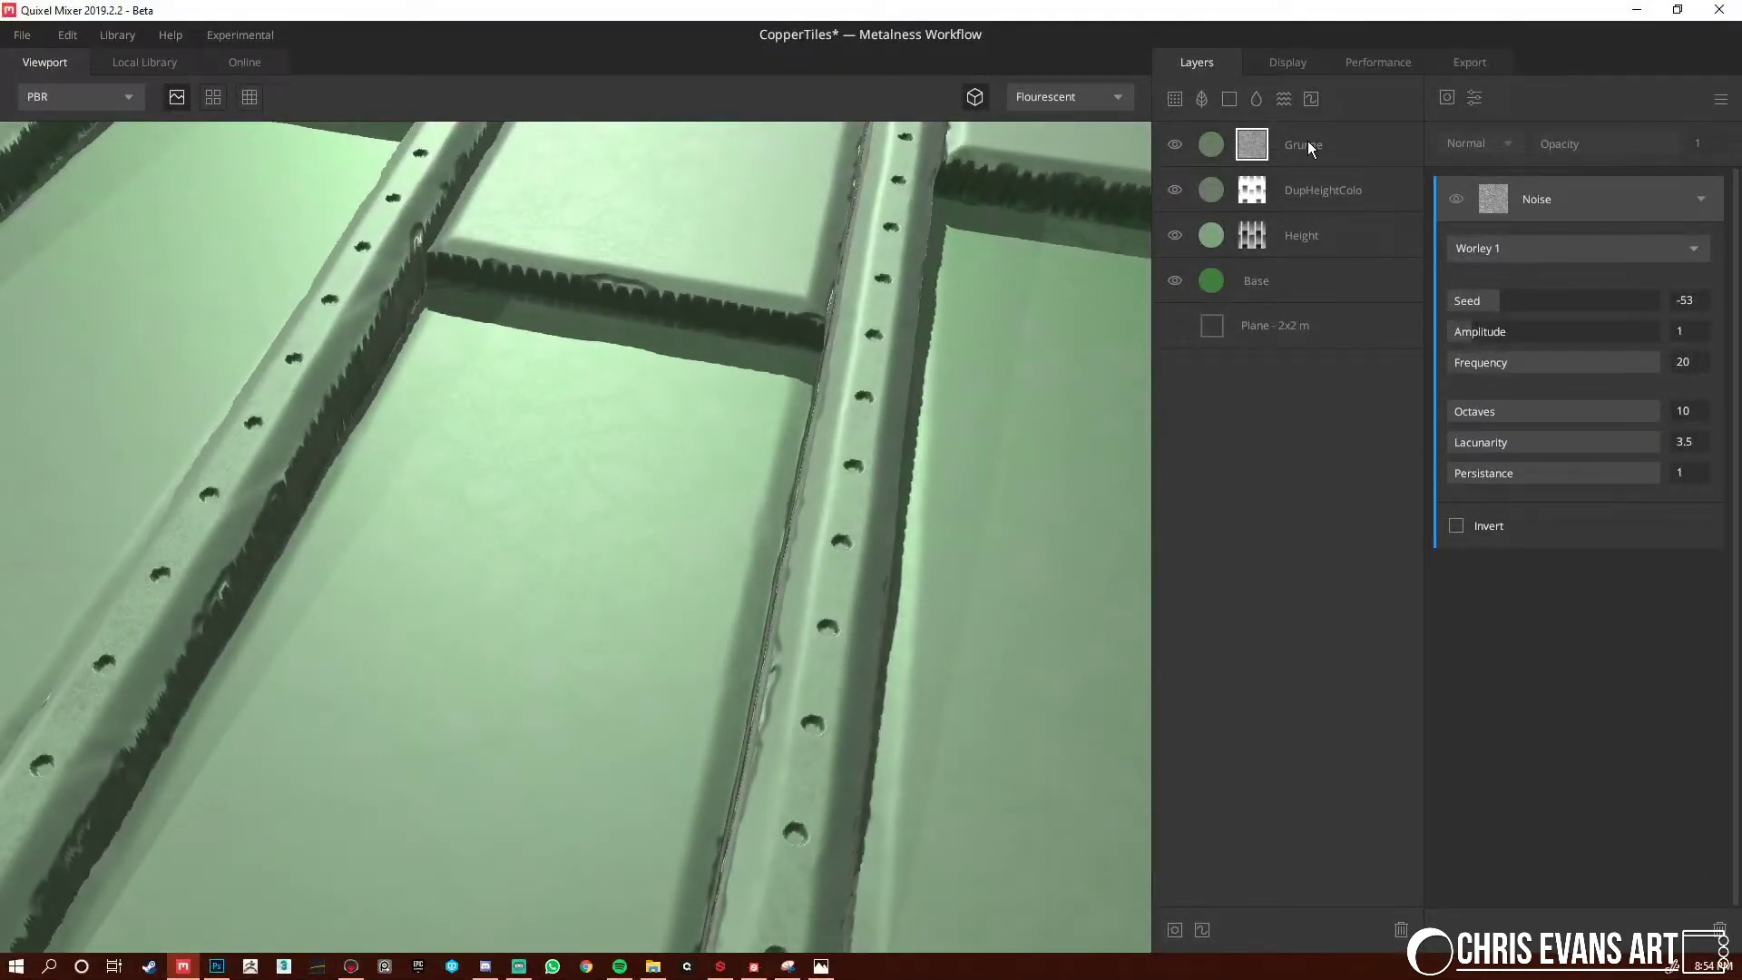
Change the Grunge layer's albedo to a more saturated green, hex 5C815A, and check it on the tiles
{"action": "left_click_drag", "start_coordinate": [1059, 460], "coordinate": [777, 615]}
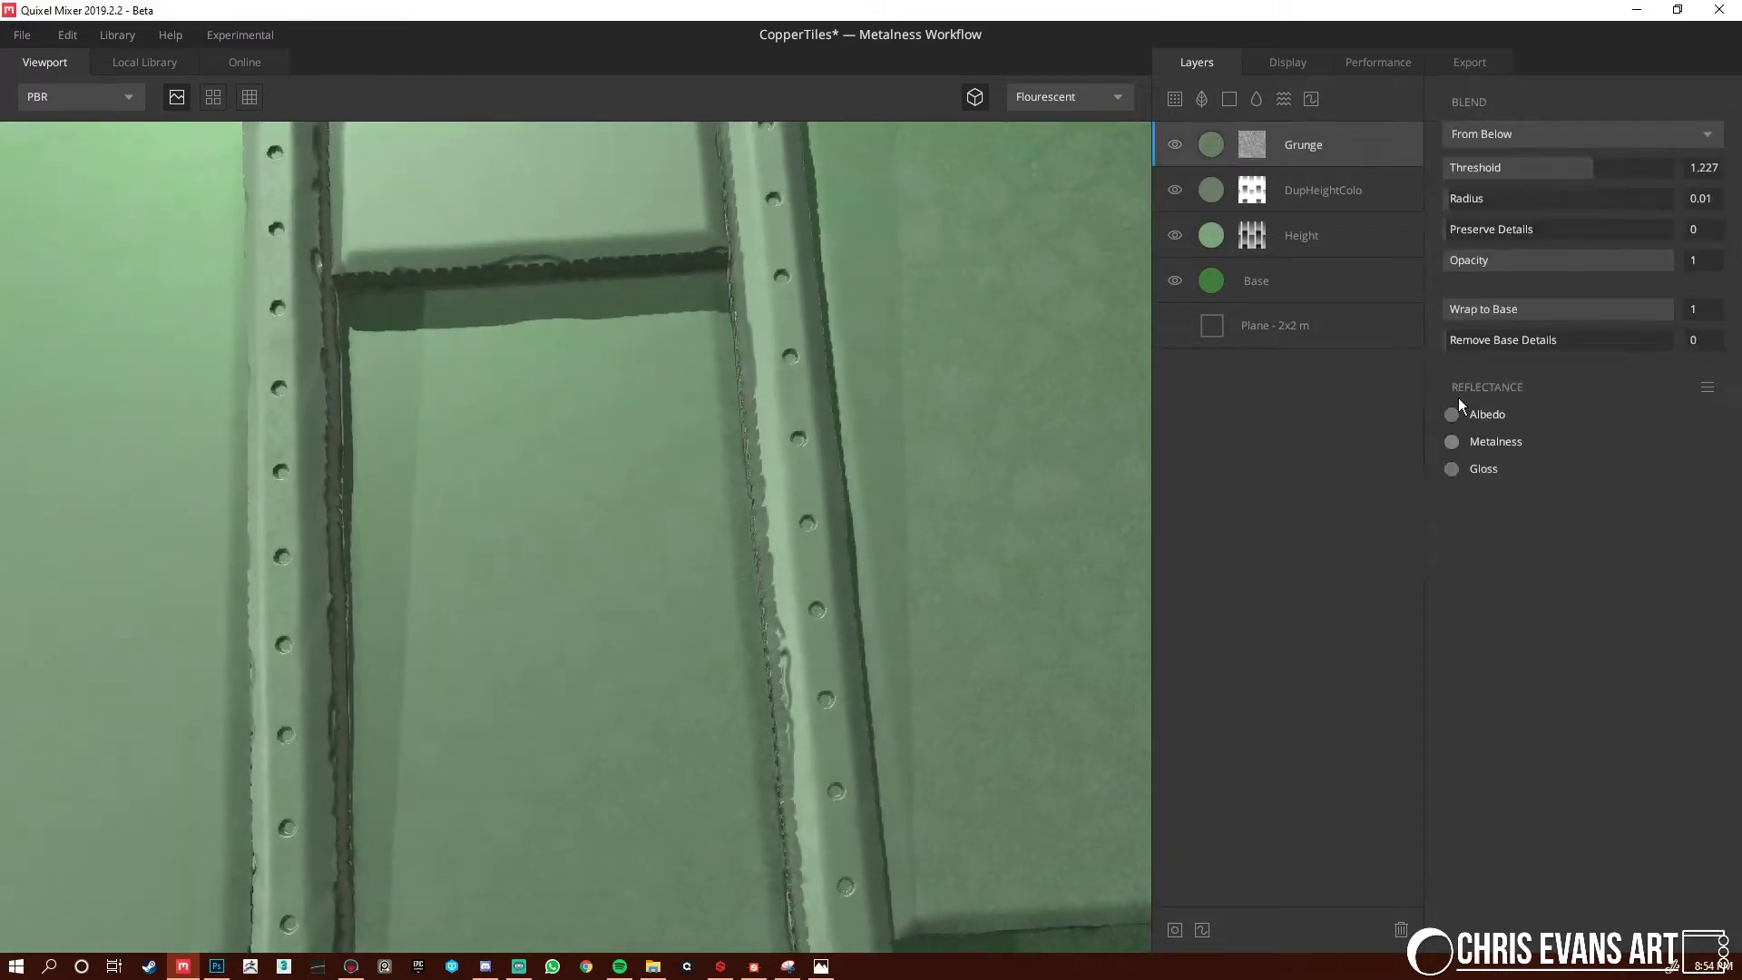
{"action": "left_click", "coordinate": [1452, 414]}
{"action": "mouse_move", "coordinate": [649, 513]}
{"action": "left_mouse_down"}
{"action": "mouse_move", "coordinate": [673, 515]}
{"action": "mouse_move", "coordinate": [662, 525]}
{"action": "mouse_move", "coordinate": [651, 492]}
{"action": "mouse_move", "coordinate": [684, 504]}
{"action": "left_mouse_up"}
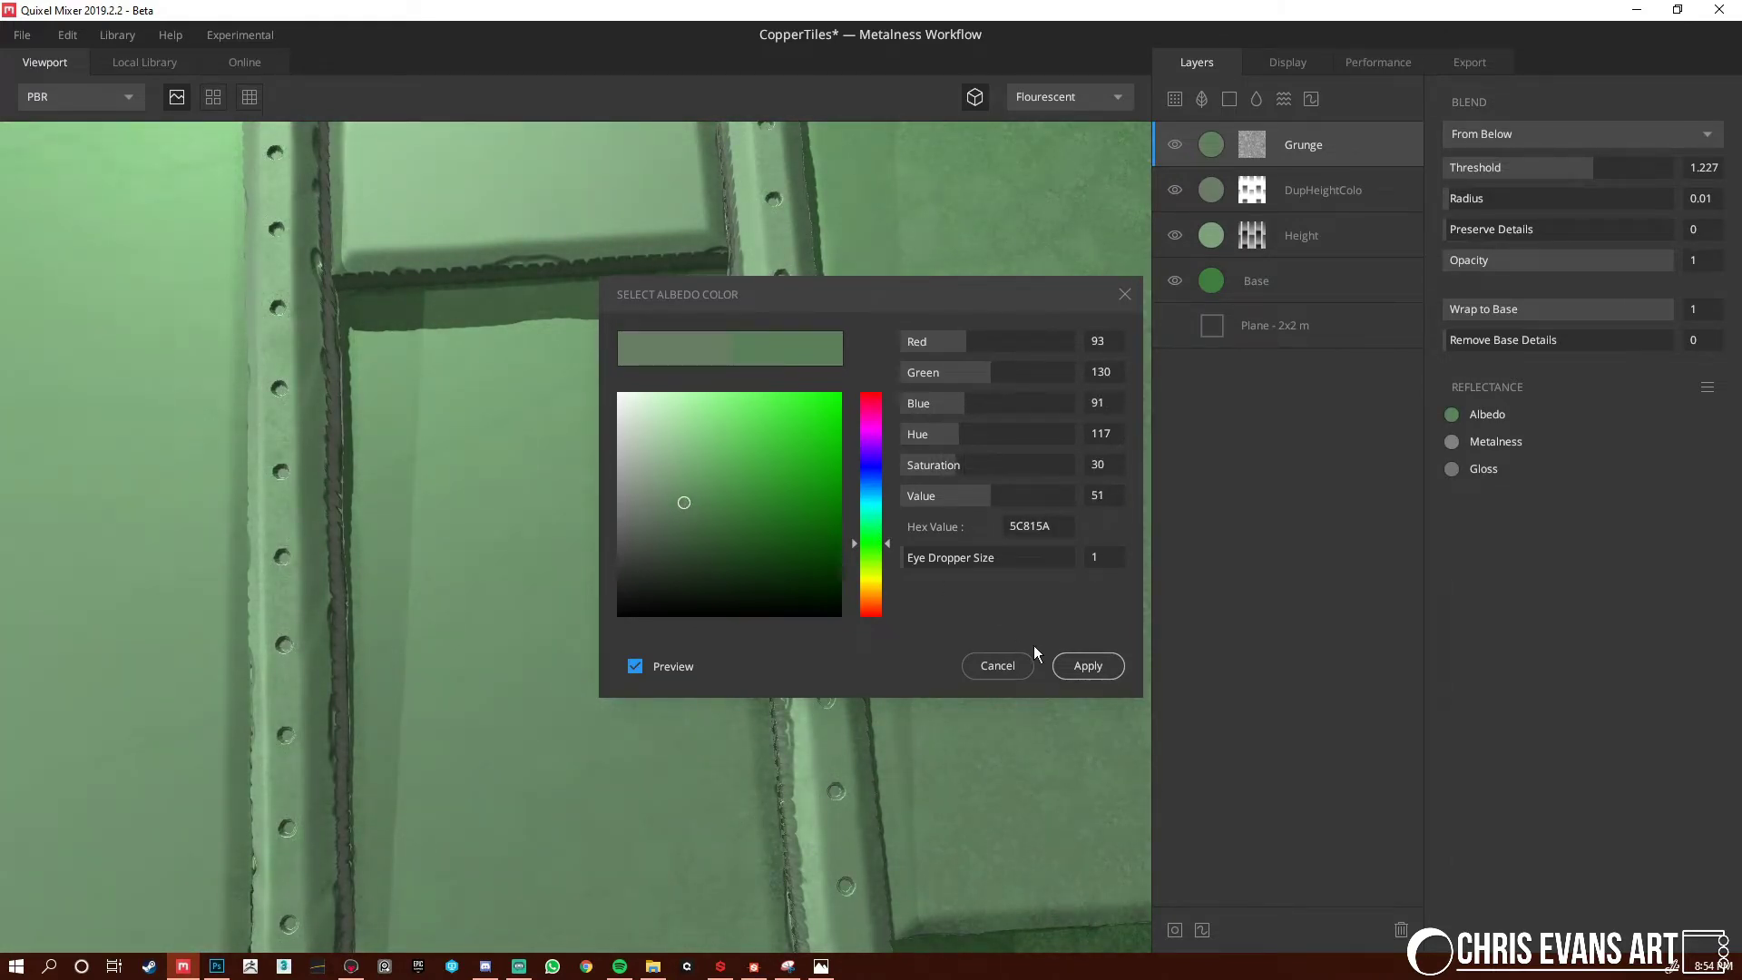
{"action": "left_click", "coordinate": [1086, 672]}
{"action": "left_click_drag", "start_coordinate": [726, 640], "coordinate": [653, 526]}
Add a solid layer named FineNoise above Grunge, with its threshold at 3 and Wrap to Base at 1
{"action": "left_click", "coordinate": [1231, 100]}
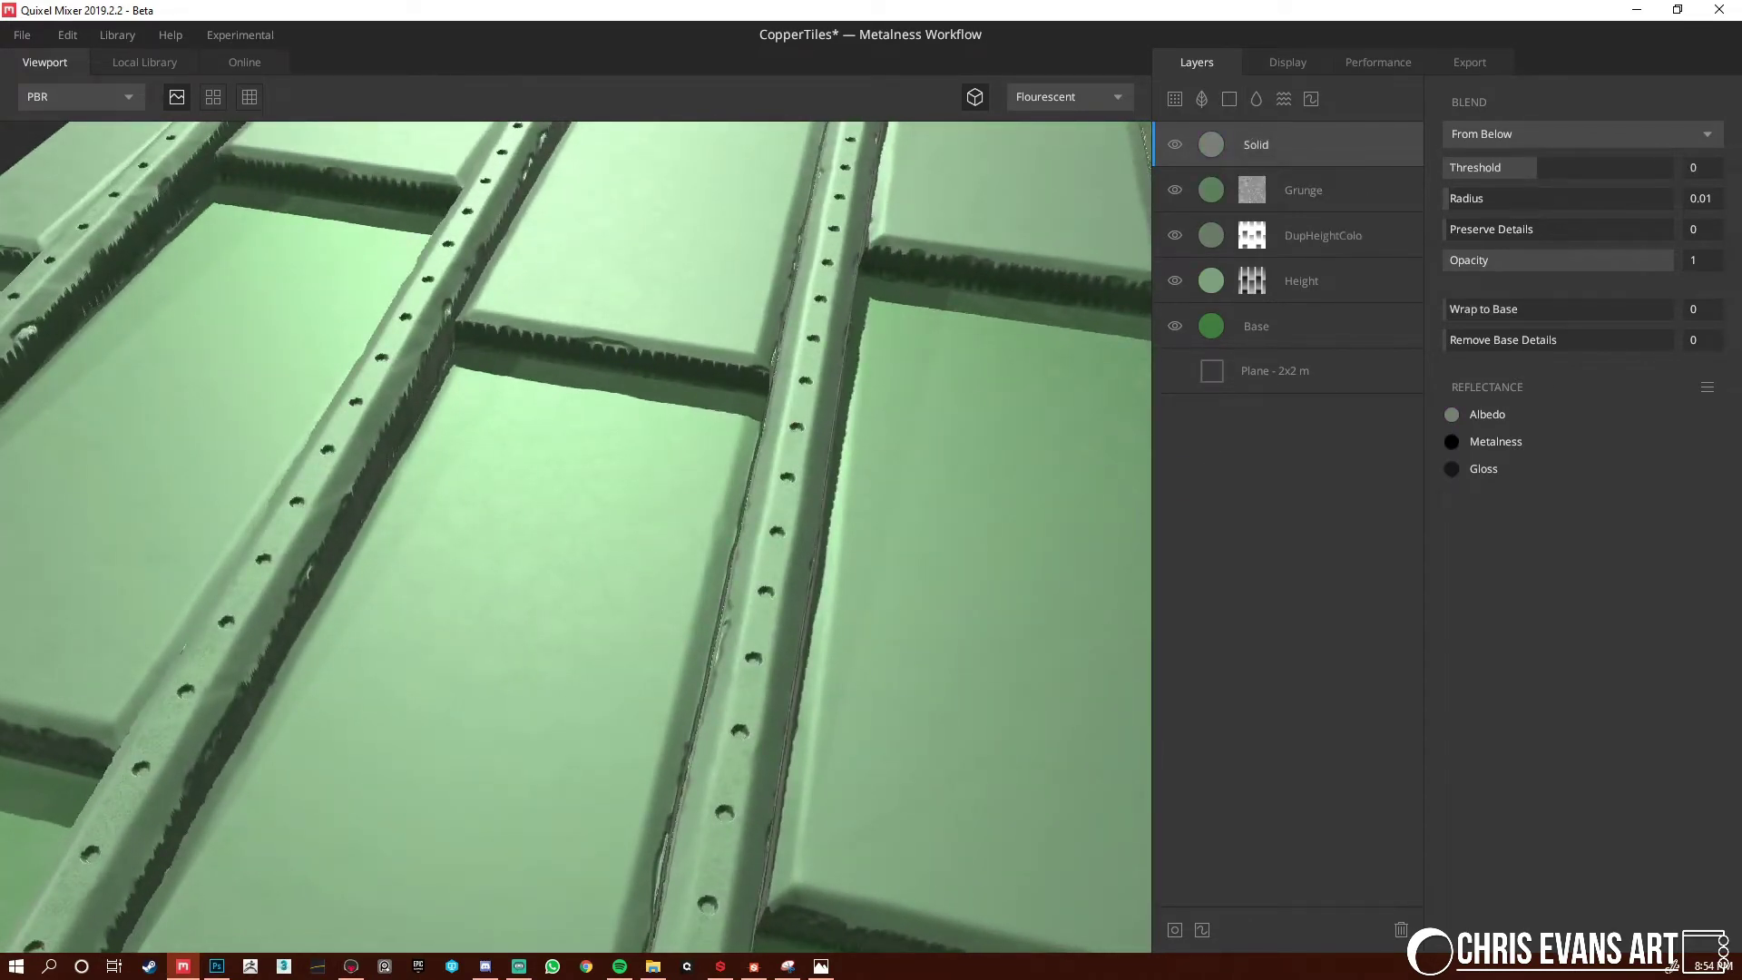
{"action": "key", "text": "alt+Tab"}
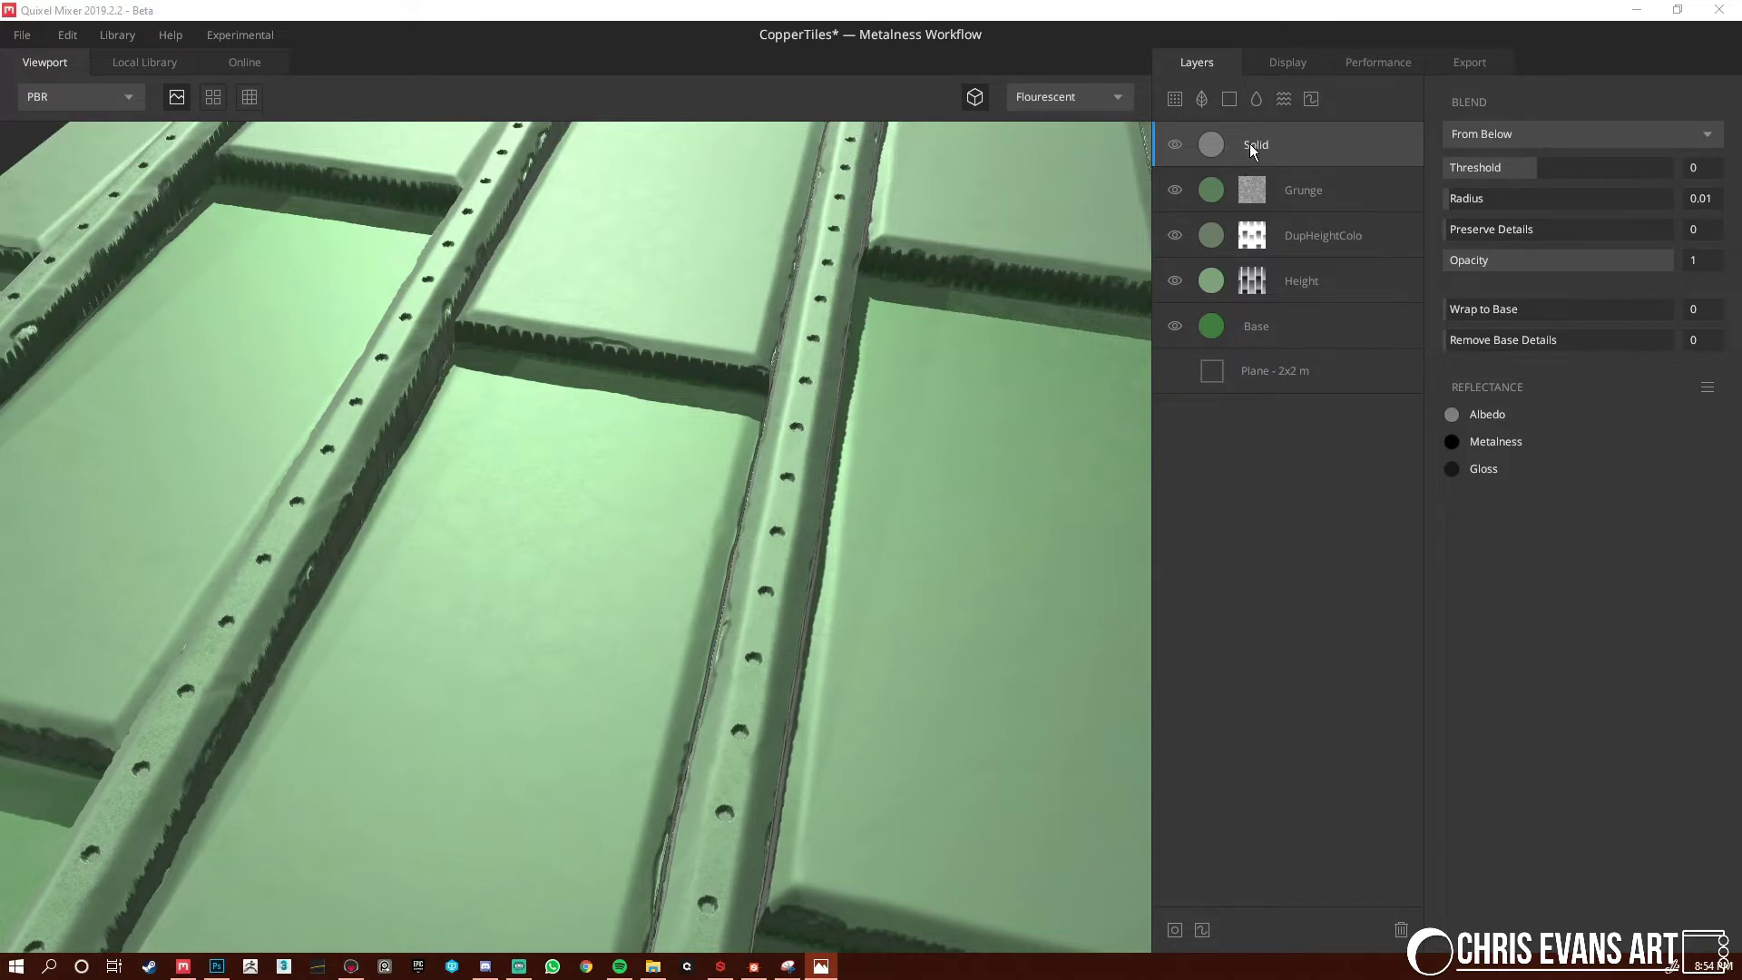
{"action": "double_click", "coordinate": [1251, 145]}
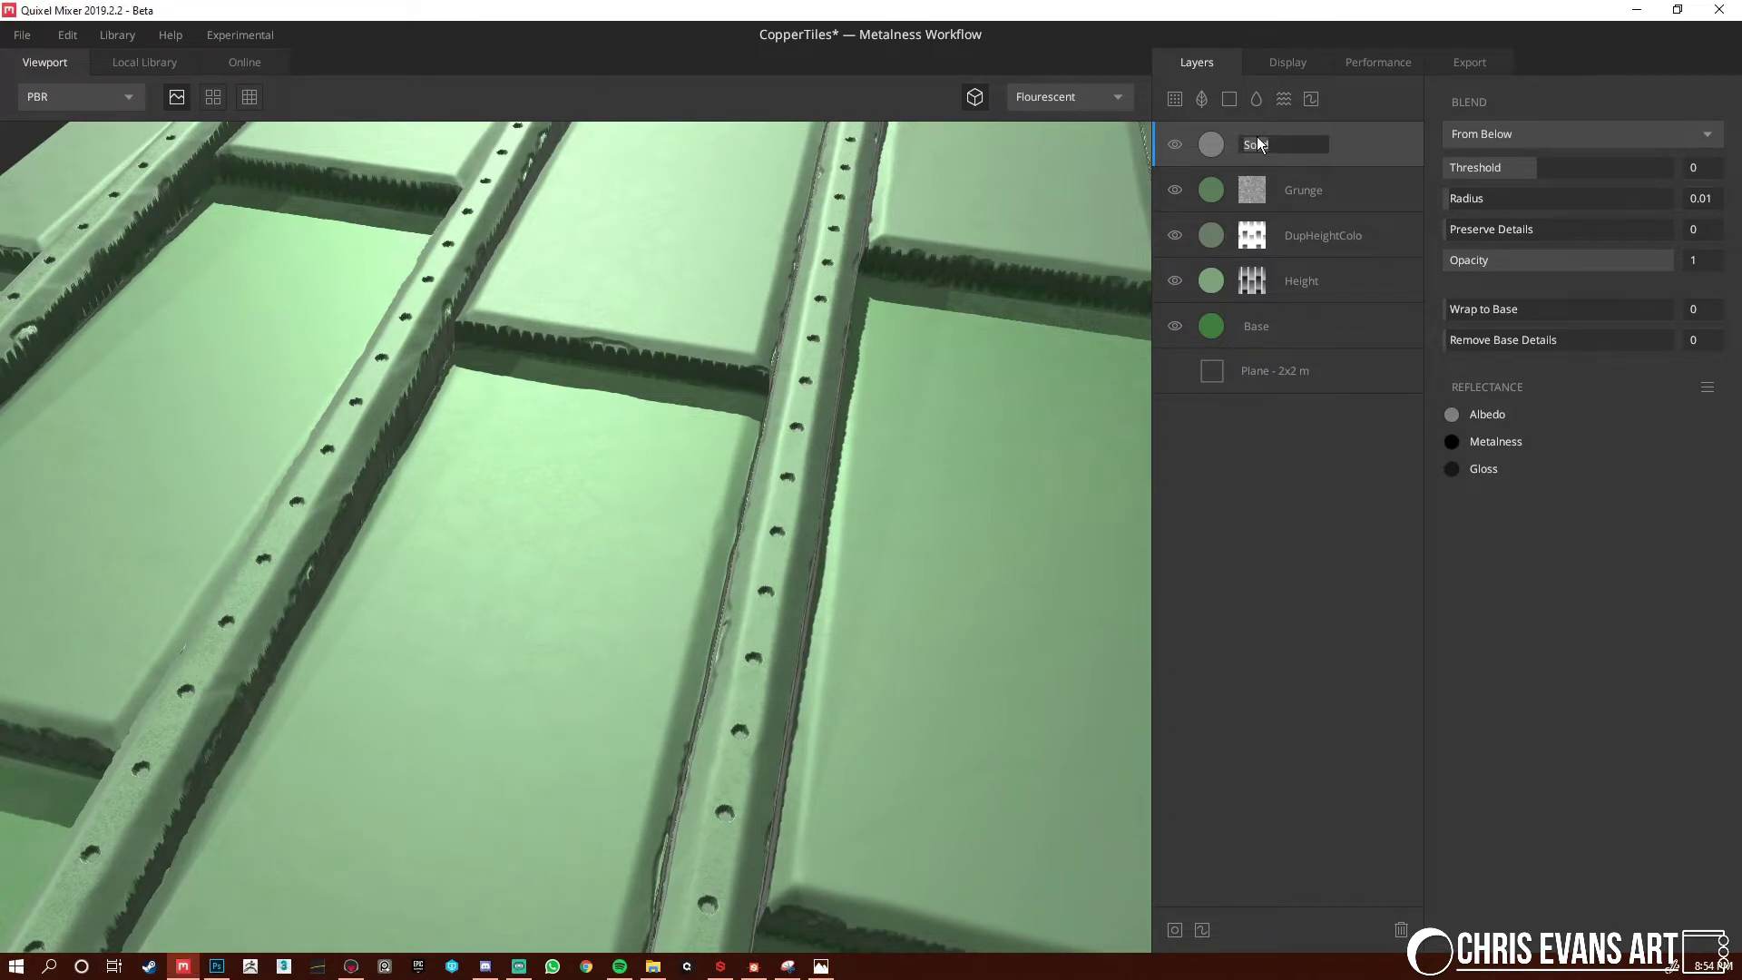
{"action": "type", "text": "FireNoise"}
{"action": "key", "text": "Return"}
{"action": "left_click_drag", "start_coordinate": [1533, 161], "coordinate": [1698, 178]}
{"action": "left_click_drag", "start_coordinate": [1495, 309], "coordinate": [1711, 339]}
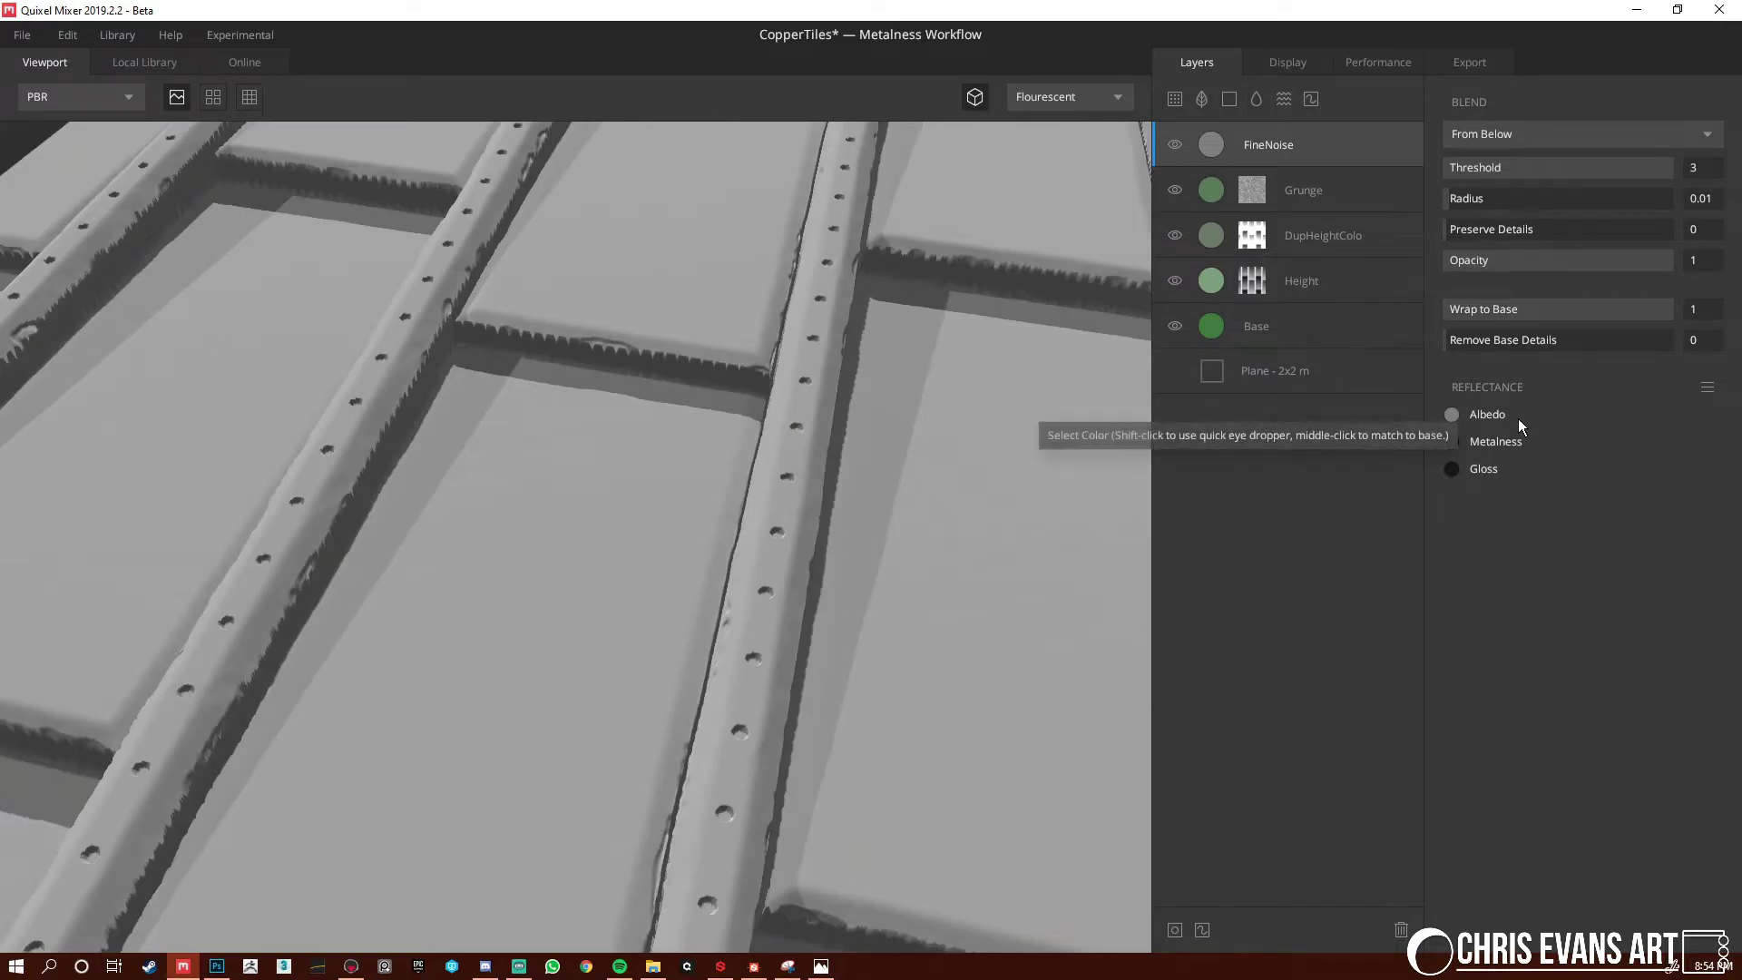
Set the FineNoise layer's albedo to dark green, hex 406639, with a hue of 110
{"action": "left_click", "coordinate": [1451, 415]}
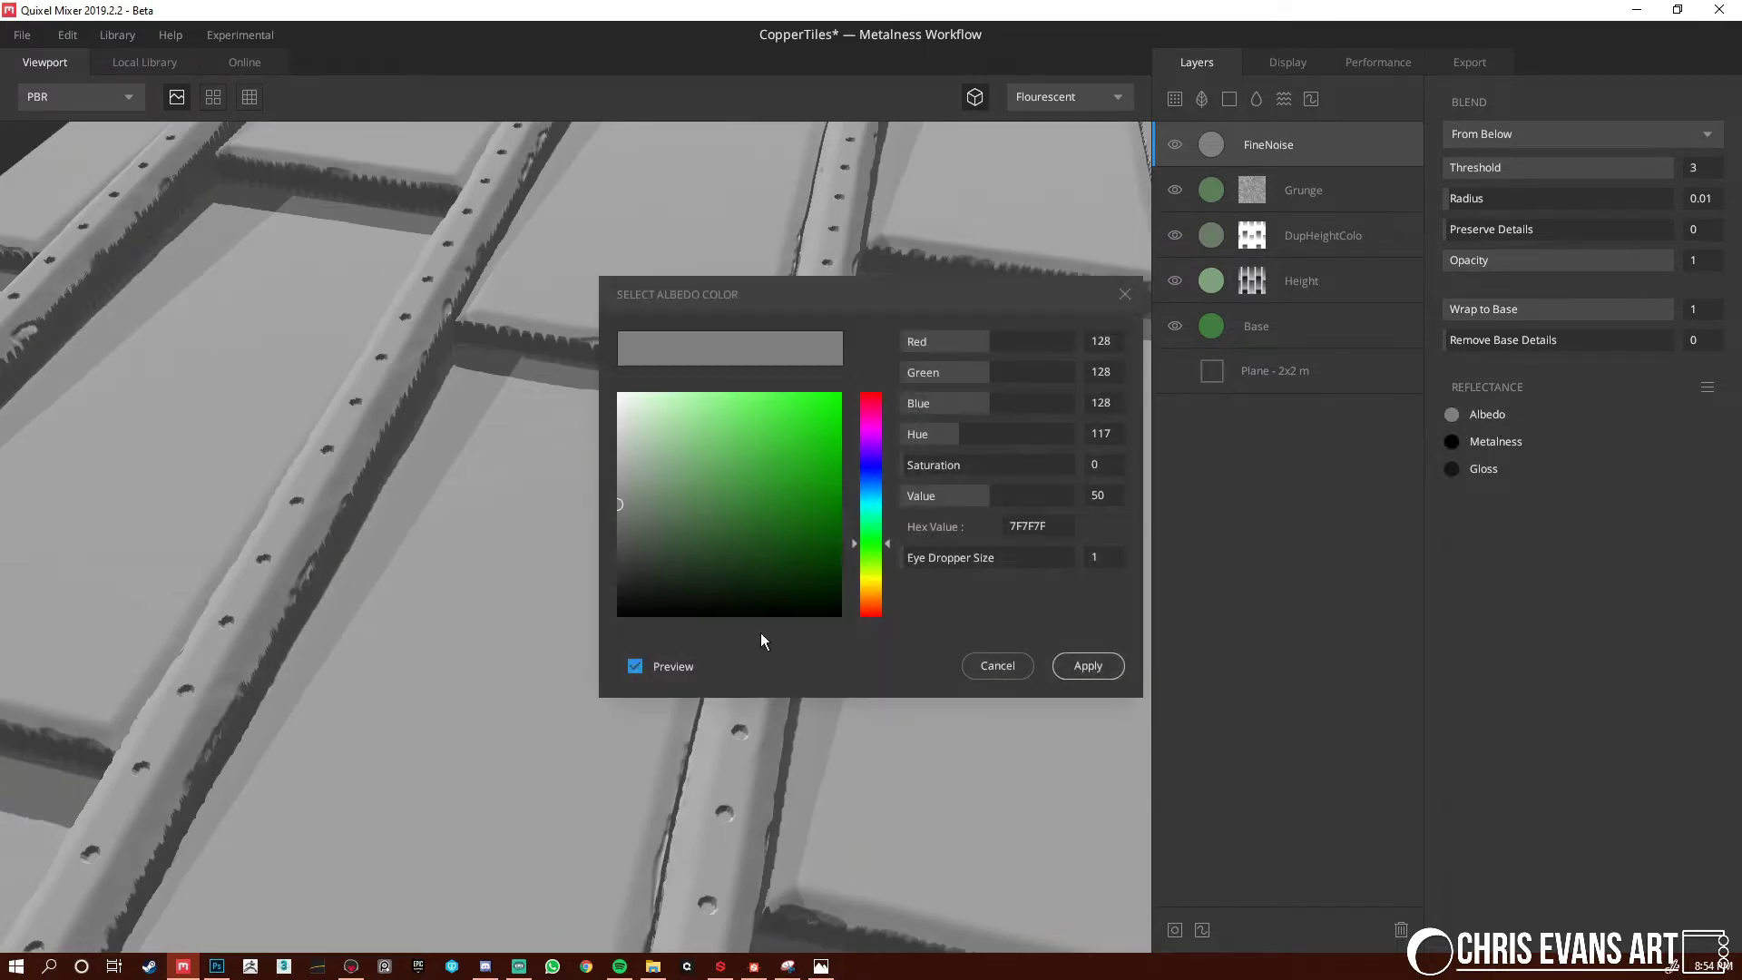
{"action": "left_click", "coordinate": [713, 548]}
{"action": "left_click_drag", "start_coordinate": [713, 548], "coordinate": [697, 538]}
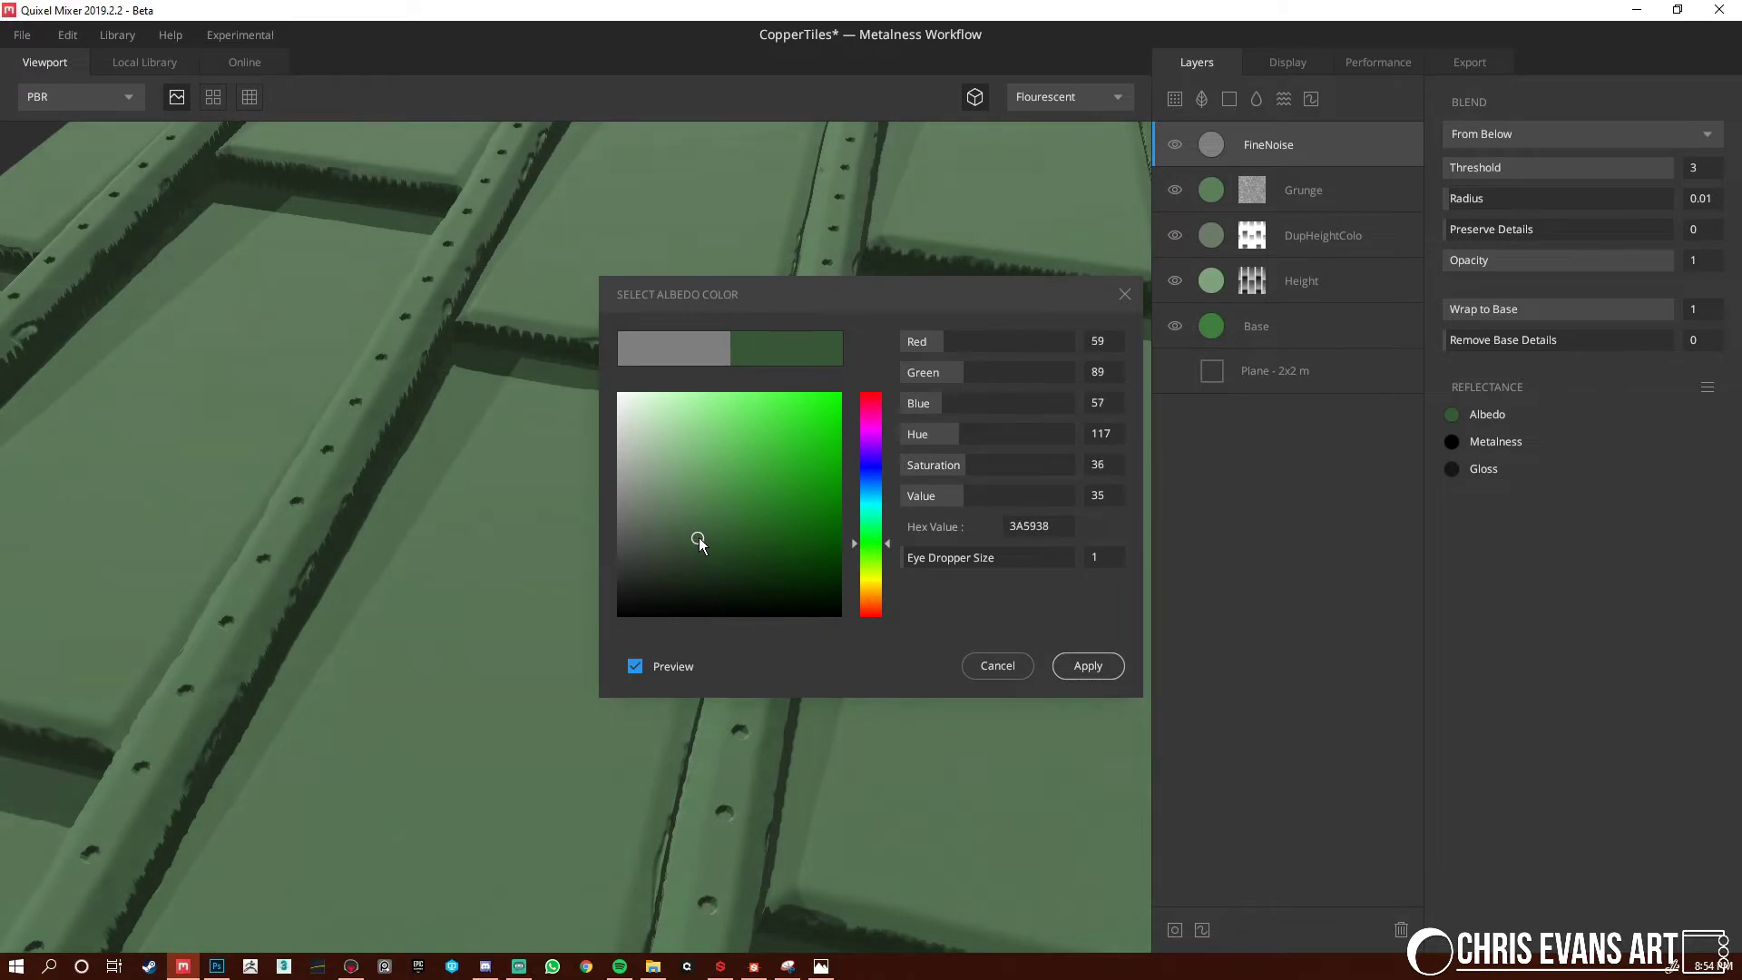
{"action": "left_click_drag", "start_coordinate": [852, 542], "coordinate": [853, 548]}
{"action": "left_click_drag", "start_coordinate": [725, 552], "coordinate": [716, 526]}
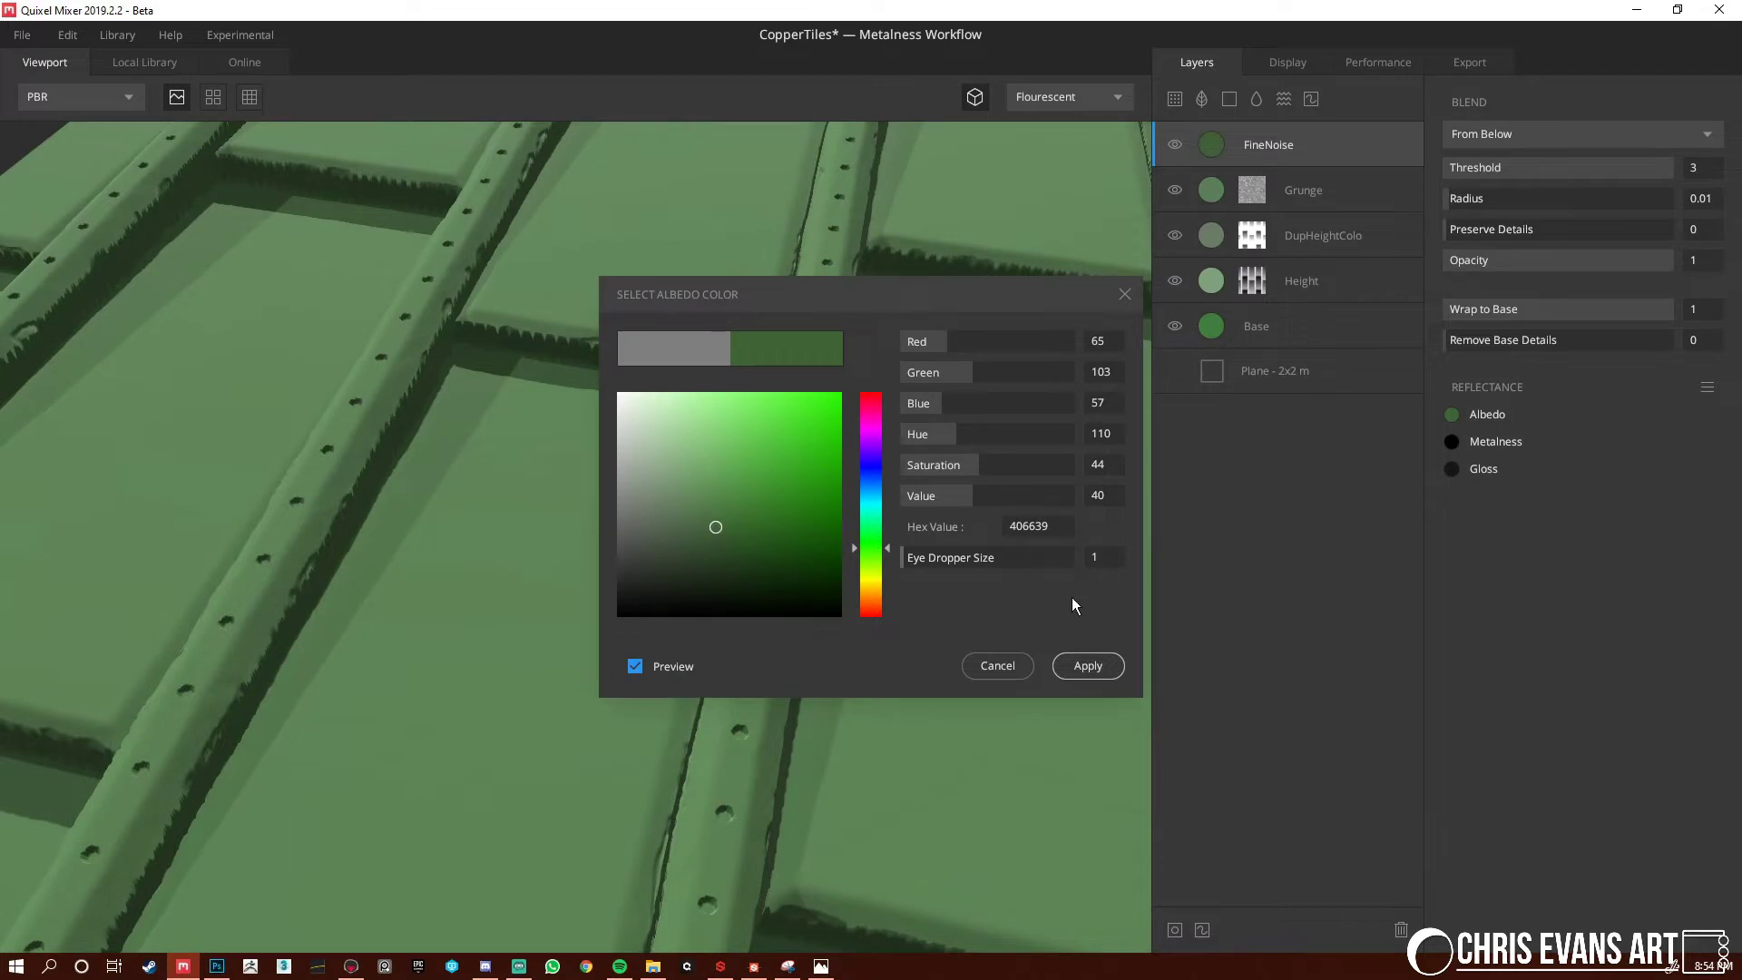
{"action": "left_click", "coordinate": [1082, 667]}
Set the FineNoise layer's metalness to gray, hex 7D7D7D, and its gloss to dark gray, hex 3E3E3E
{"action": "left_click", "coordinate": [1453, 439]}
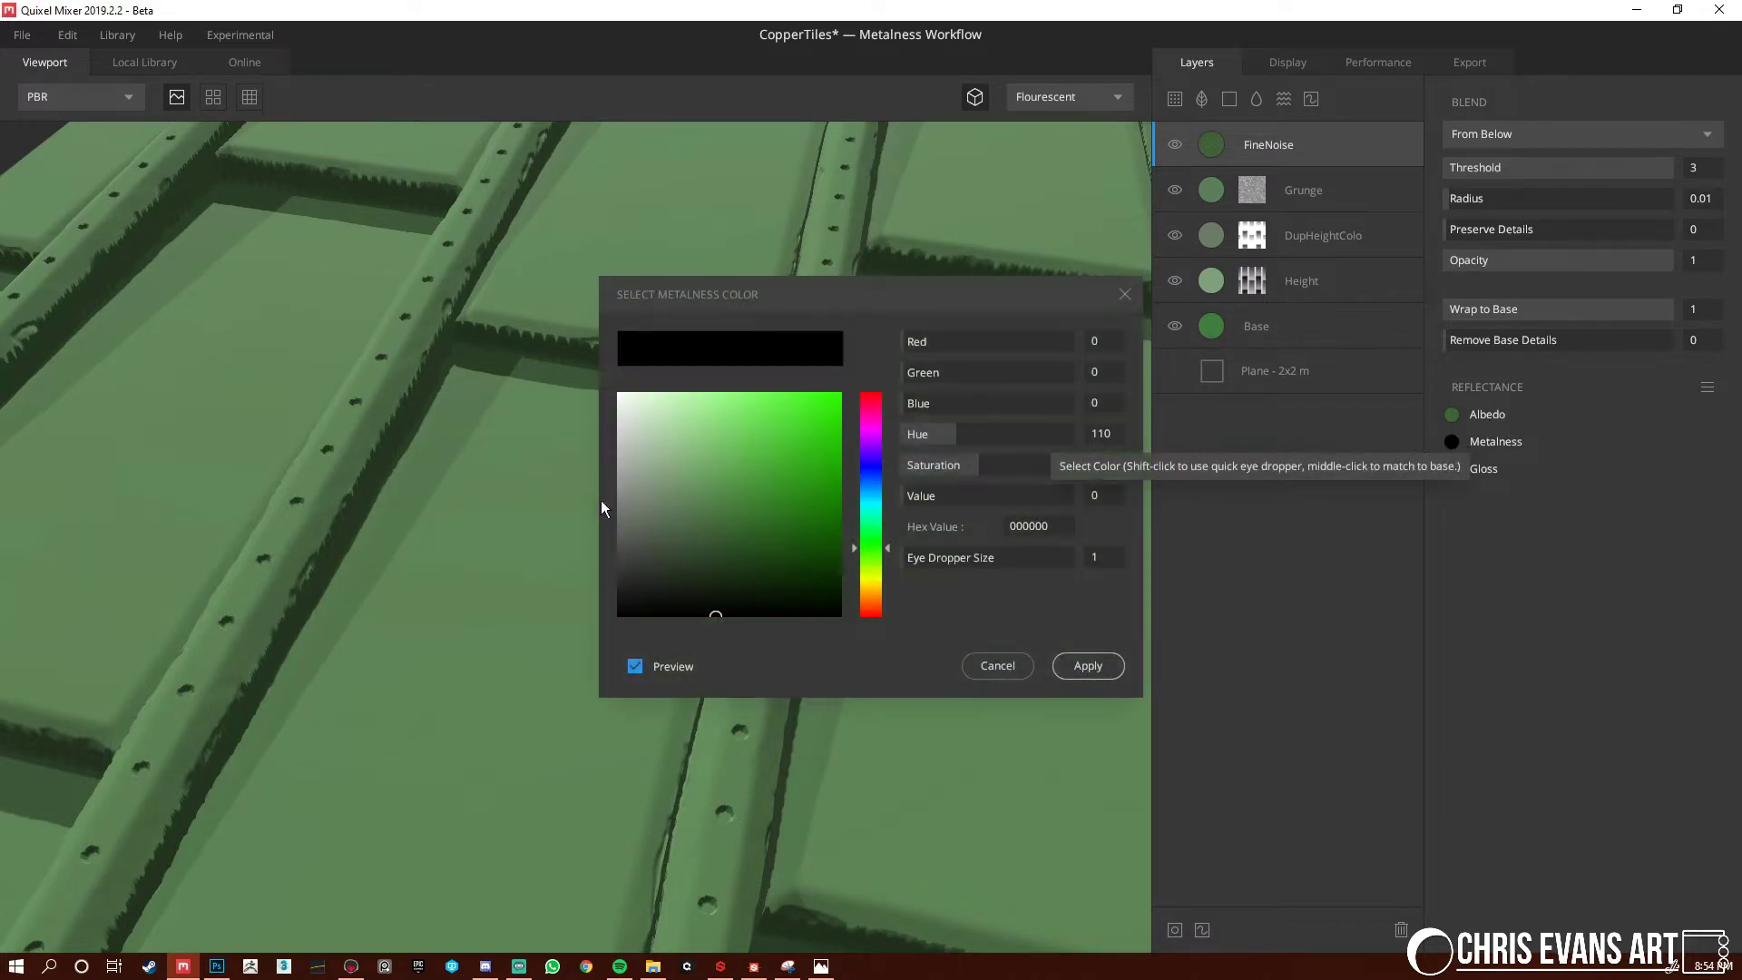
{"action": "mouse_move", "coordinate": [600, 499]}
{"action": "left_mouse_down"}
{"action": "mouse_move", "coordinate": [606, 471]}
{"action": "mouse_move", "coordinate": [625, 510]}
{"action": "left_mouse_up"}
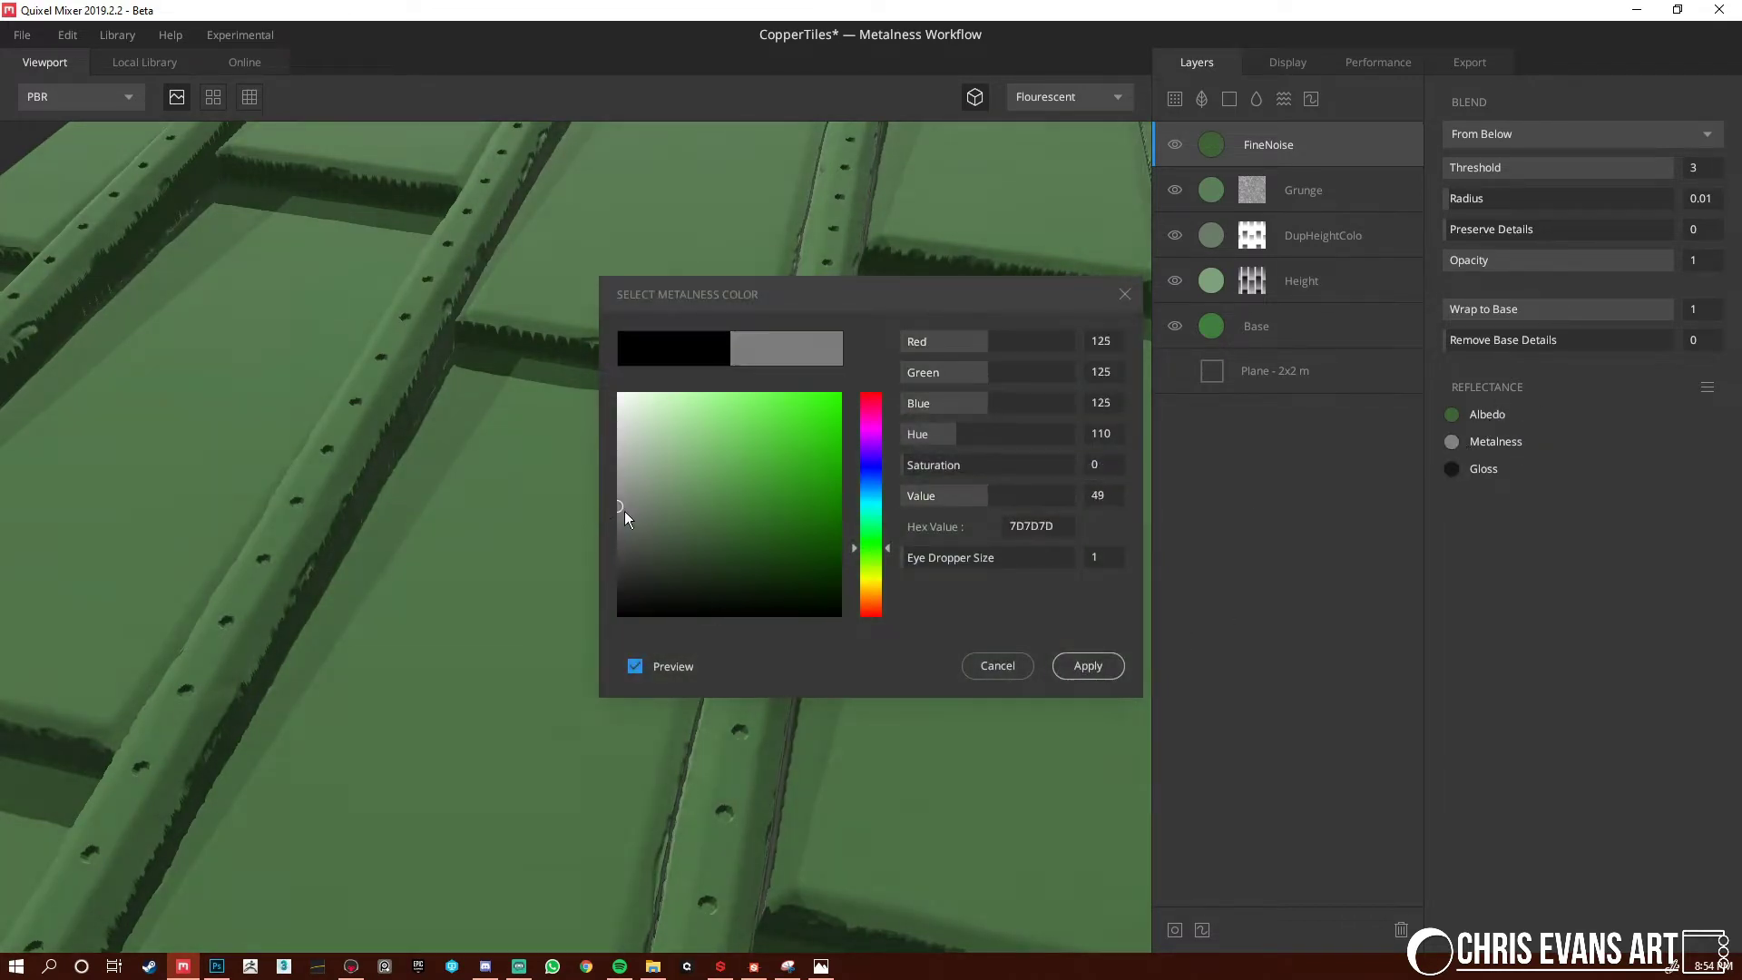
{"action": "left_click", "coordinate": [1079, 667]}
{"action": "left_click", "coordinate": [1452, 469]}
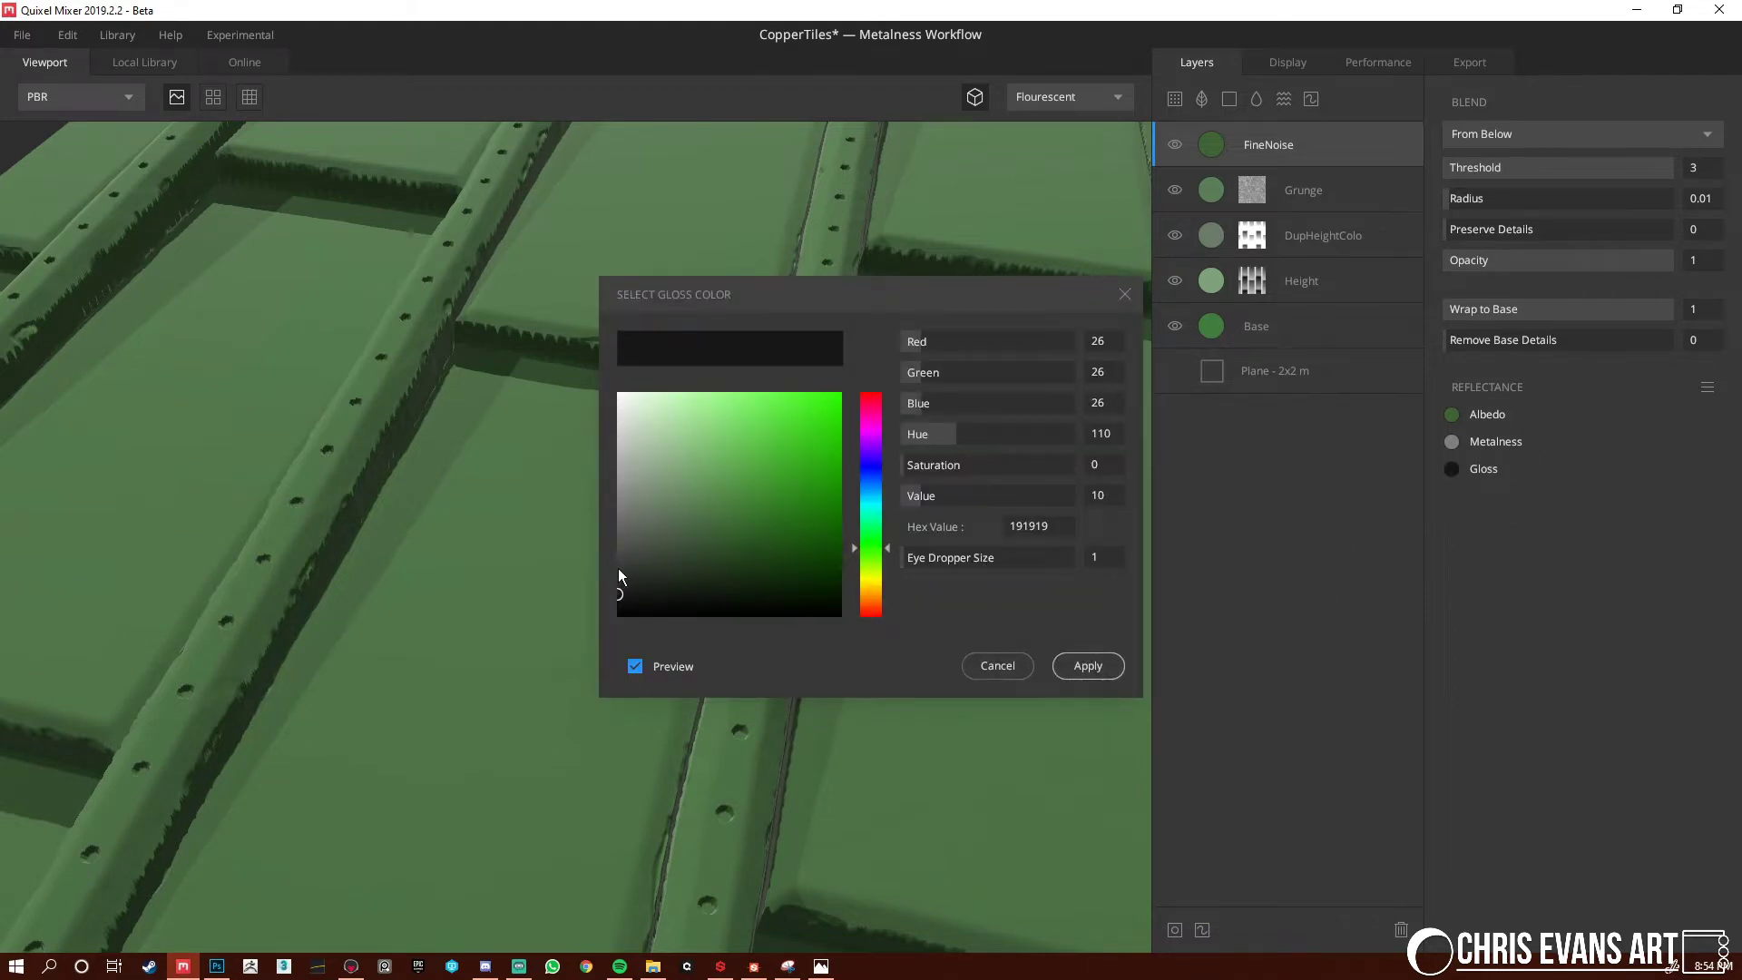
{"action": "left_click_drag", "start_coordinate": [613, 566], "coordinate": [608, 567]}
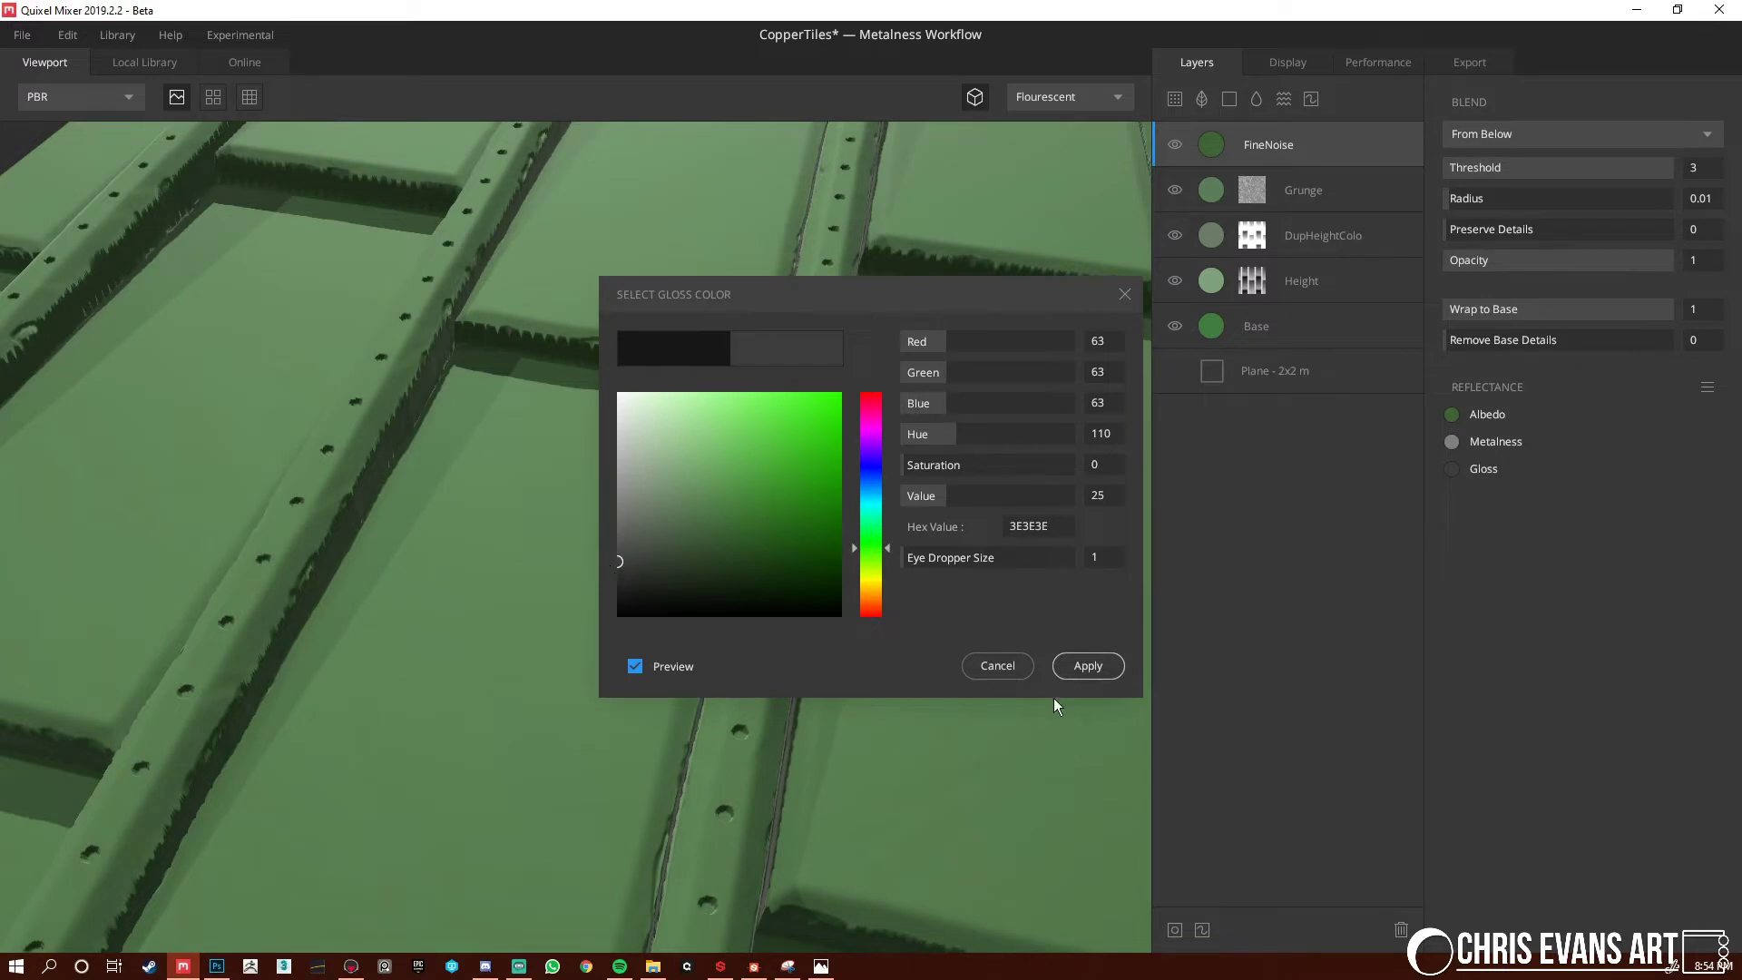
{"action": "left_click", "coordinate": [1086, 669]}
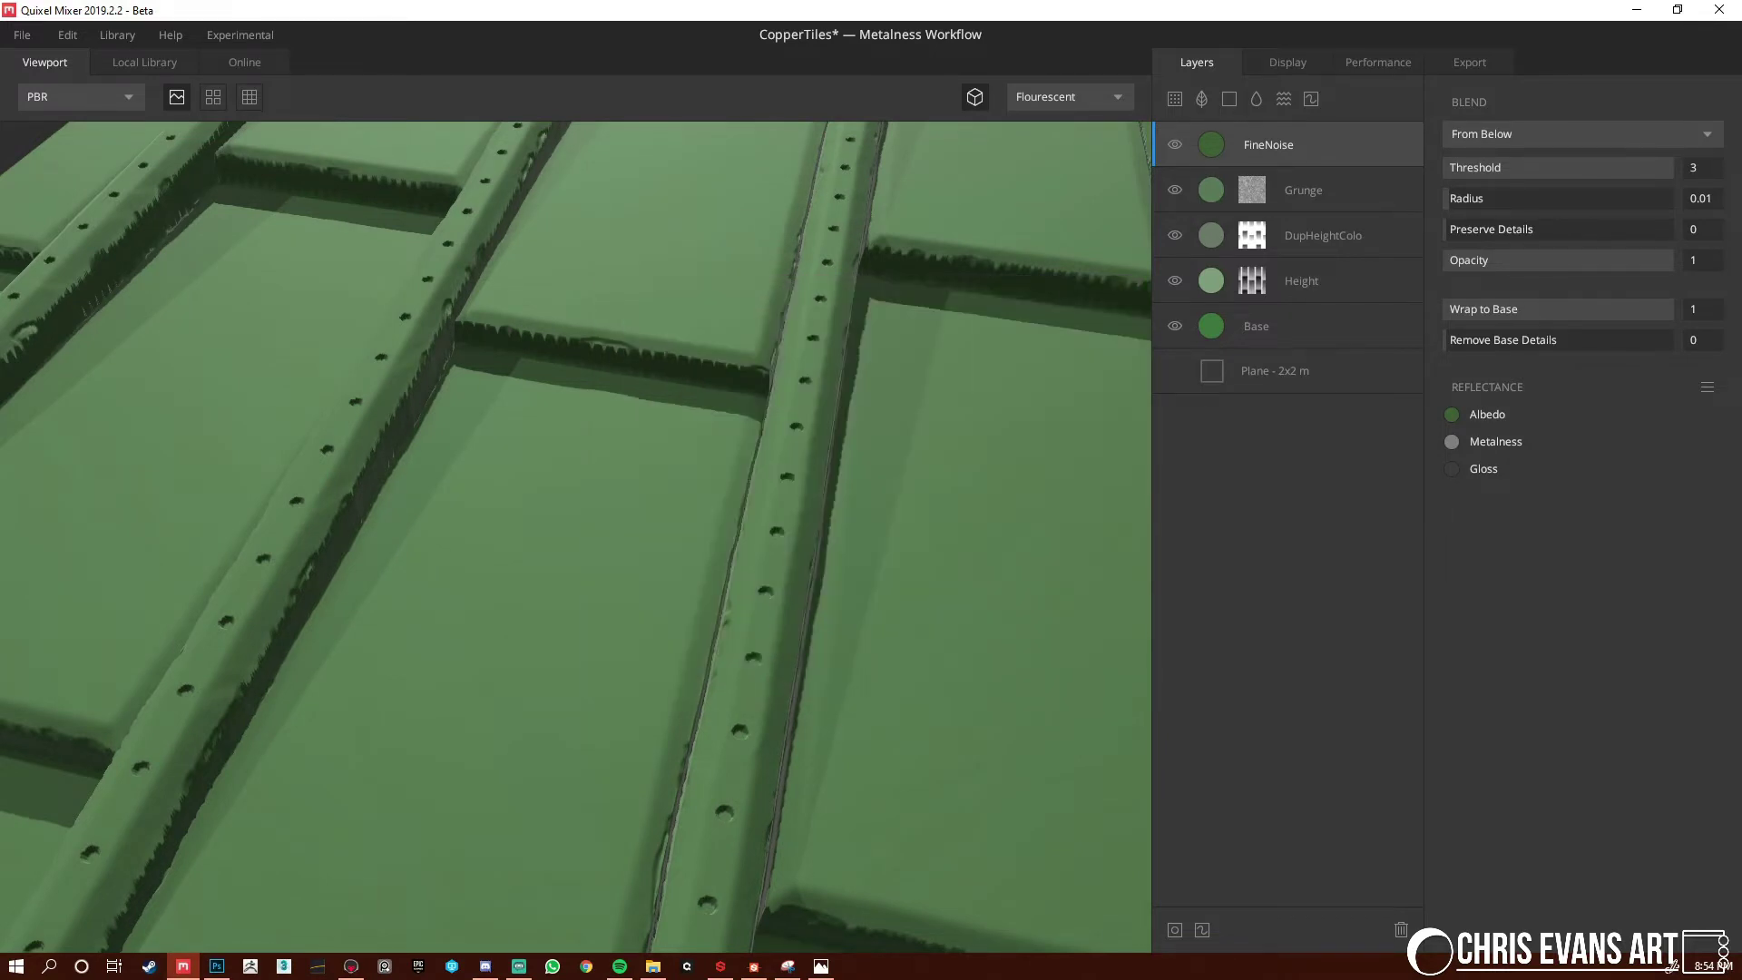
Add a mask stack to the FineNoise layer with a Curvature component
{"action": "left_click", "coordinate": [1176, 930]}
{"action": "left_click", "coordinate": [1447, 97]}
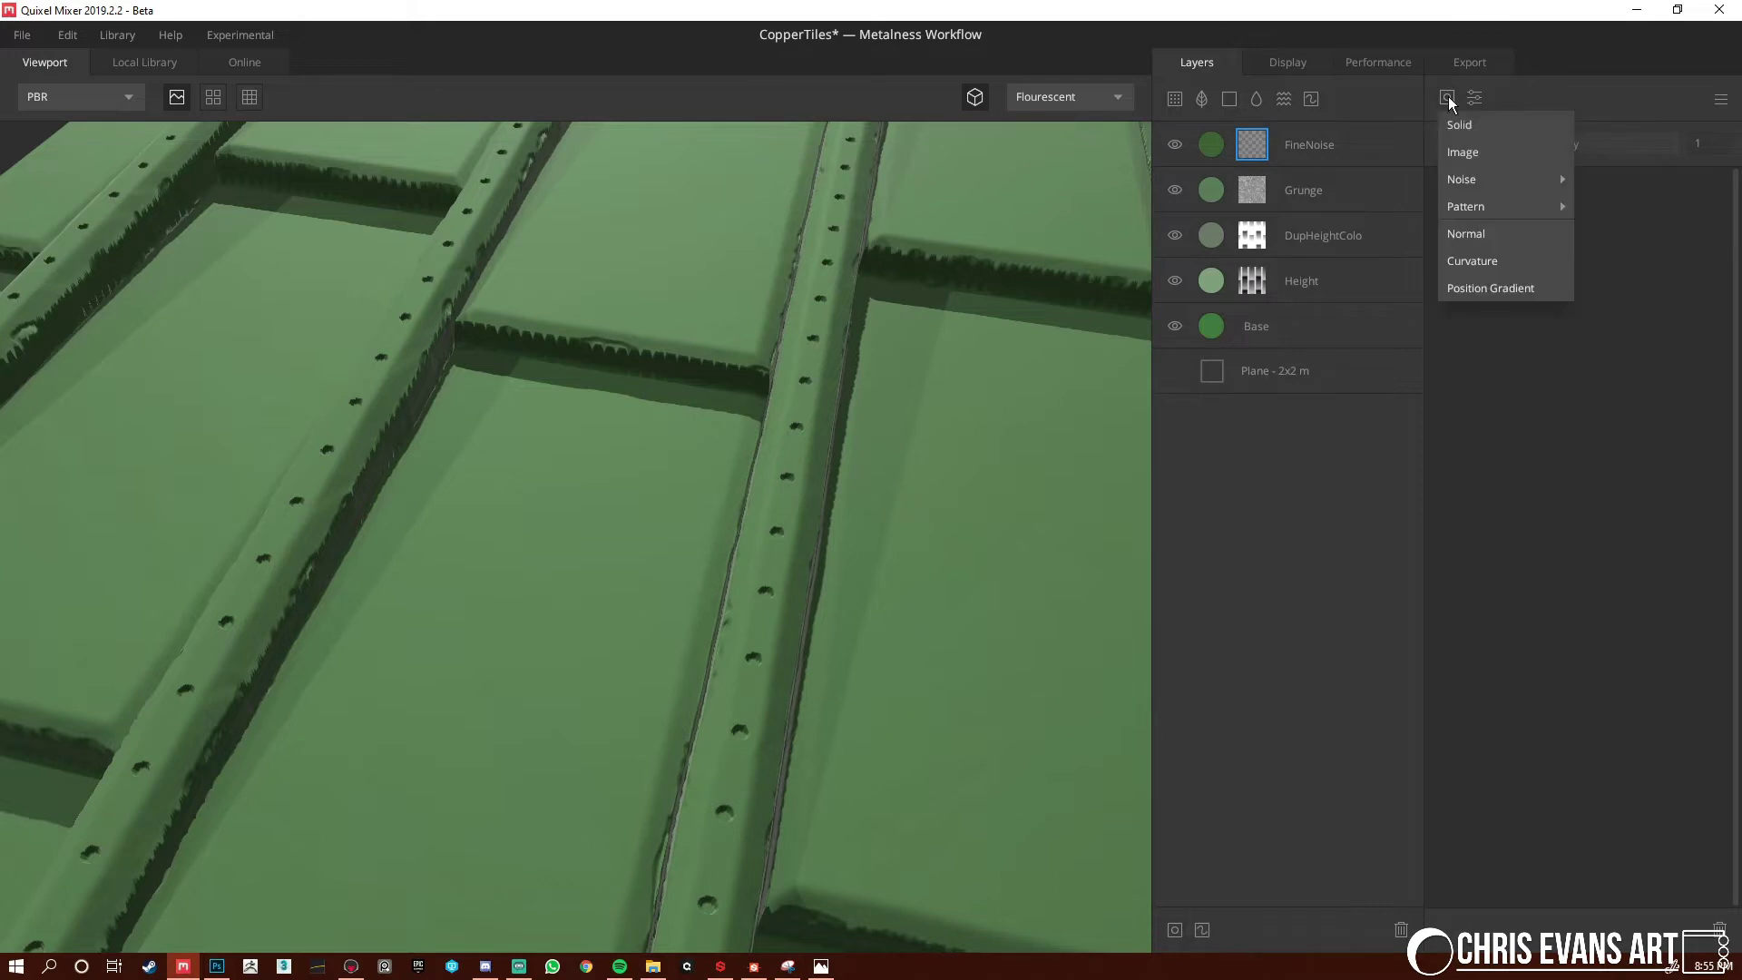
{"action": "left_click", "coordinate": [1510, 267]}
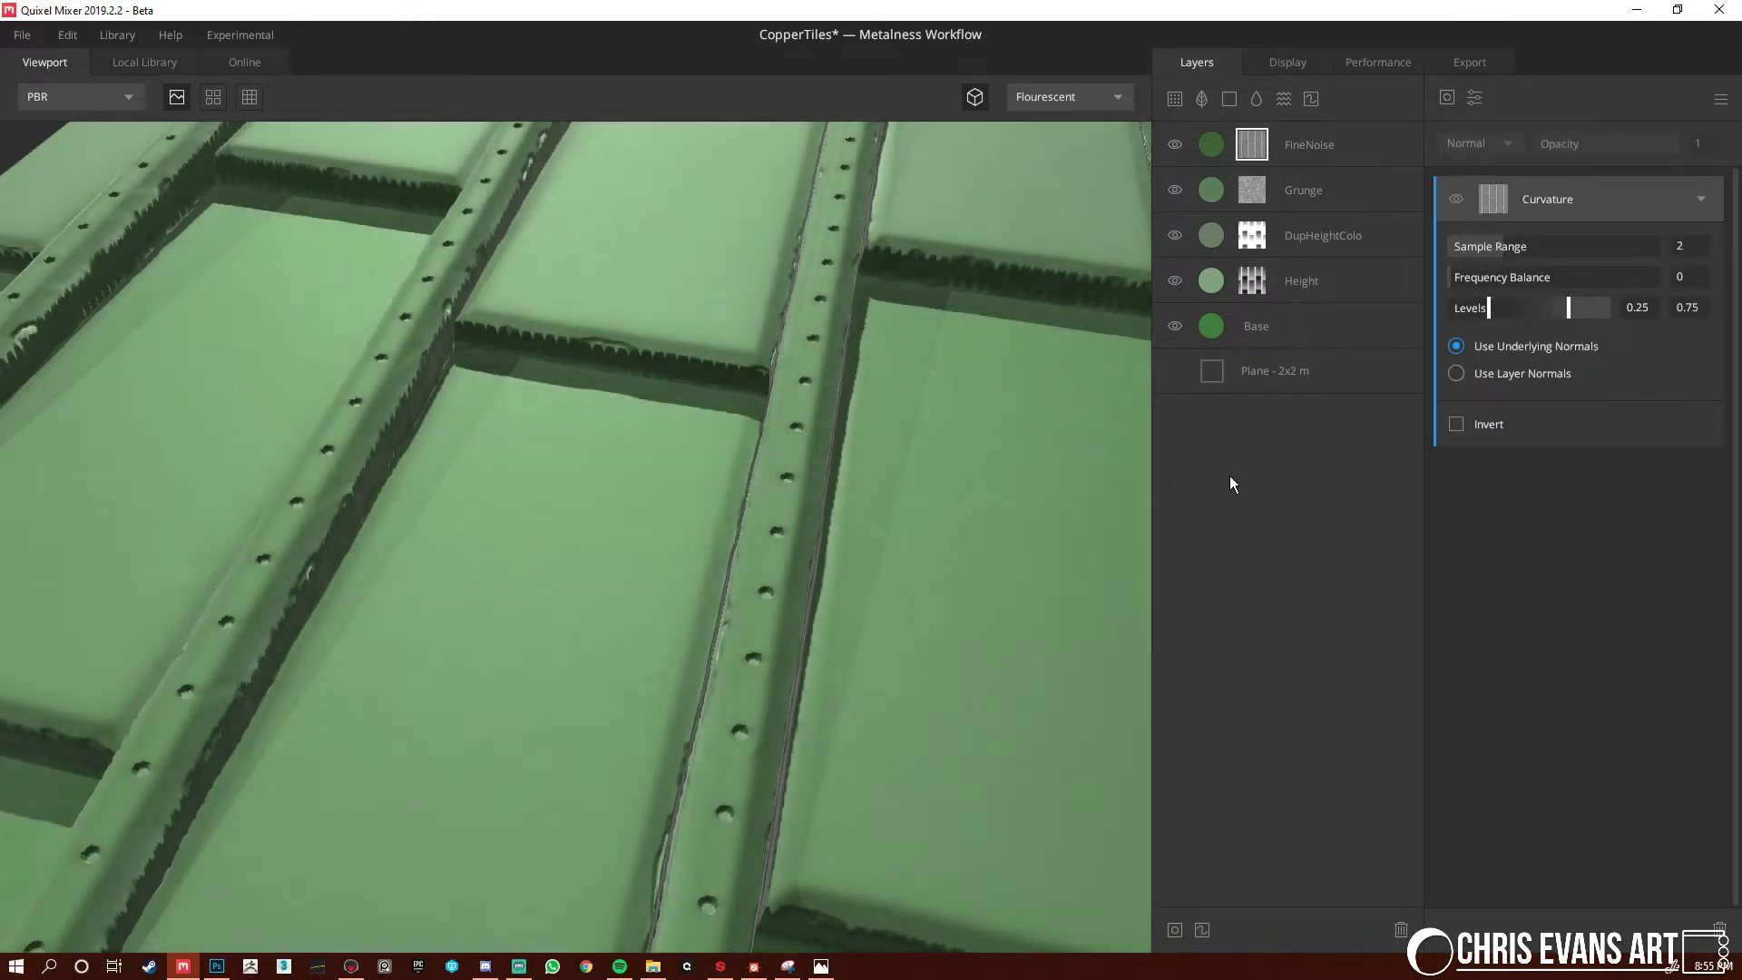
Invert the FineNoise mask's Curvature component, setting its Frequency Balance to 0.069 and its Levels to 0.34 and 0.914
{"action": "left_click", "coordinate": [1456, 424]}
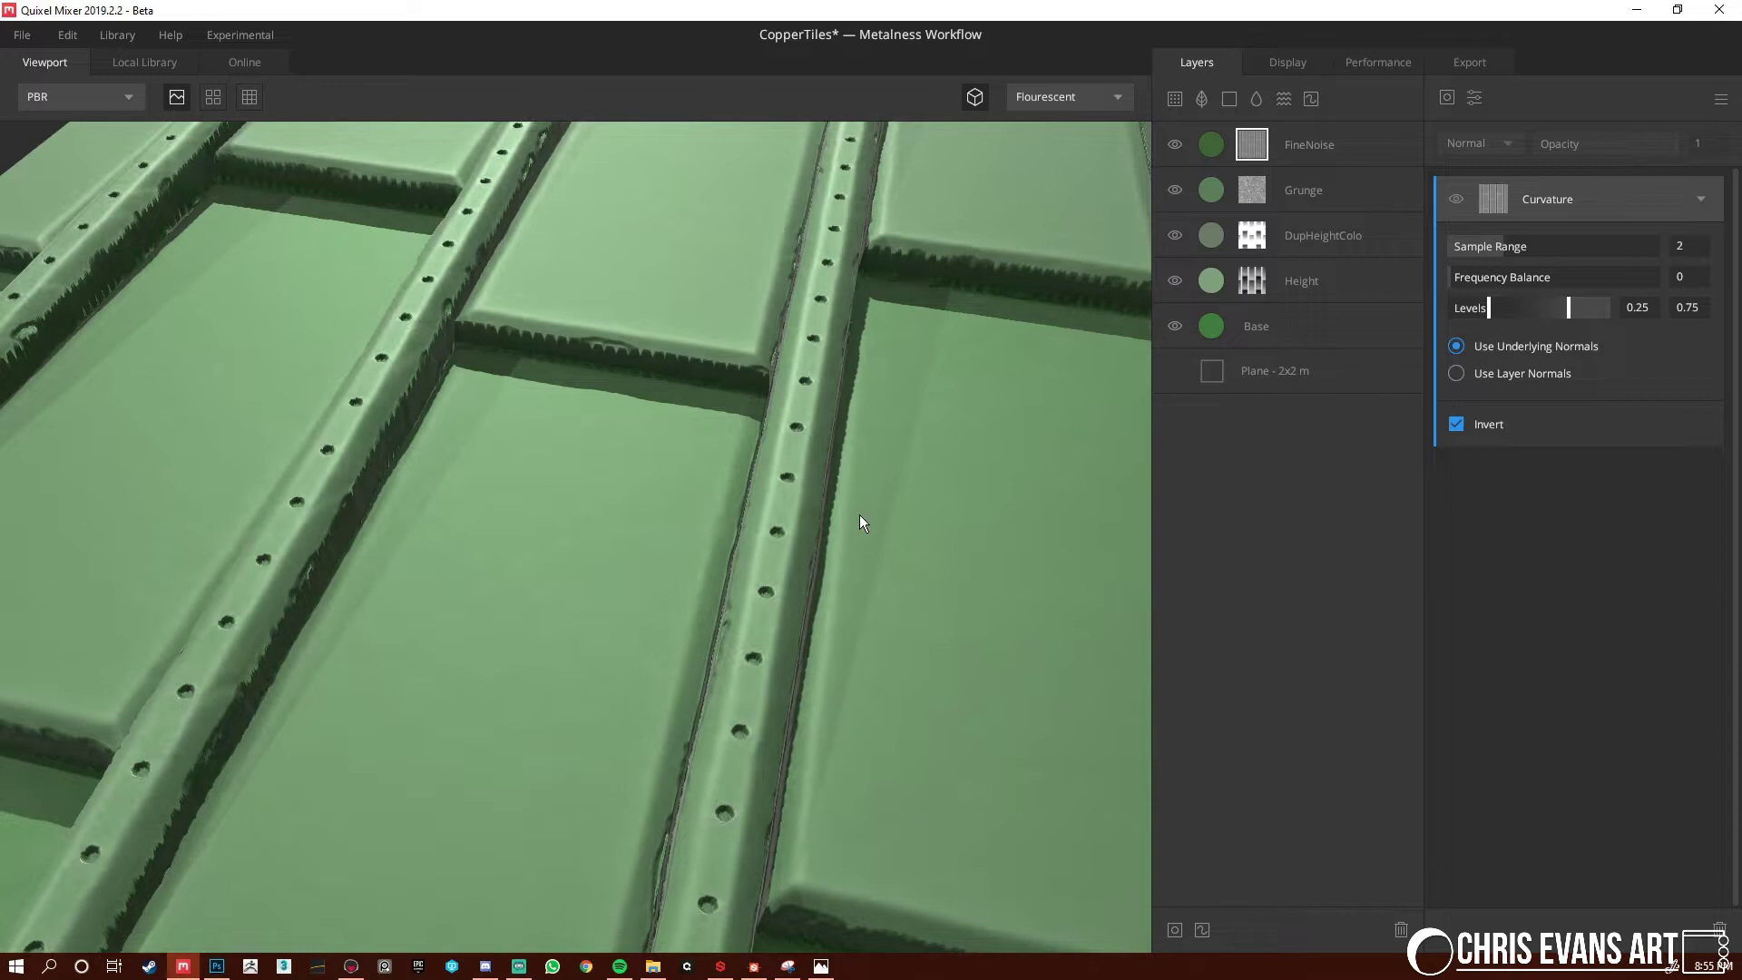
{"action": "key", "text": "m"}
{"action": "scroll", "coordinate": [840, 553], "scroll_direction": "up", "scroll_amount": 2}
{"action": "middle_click_drag", "start_coordinate": [751, 555], "coordinate": [633, 639]}
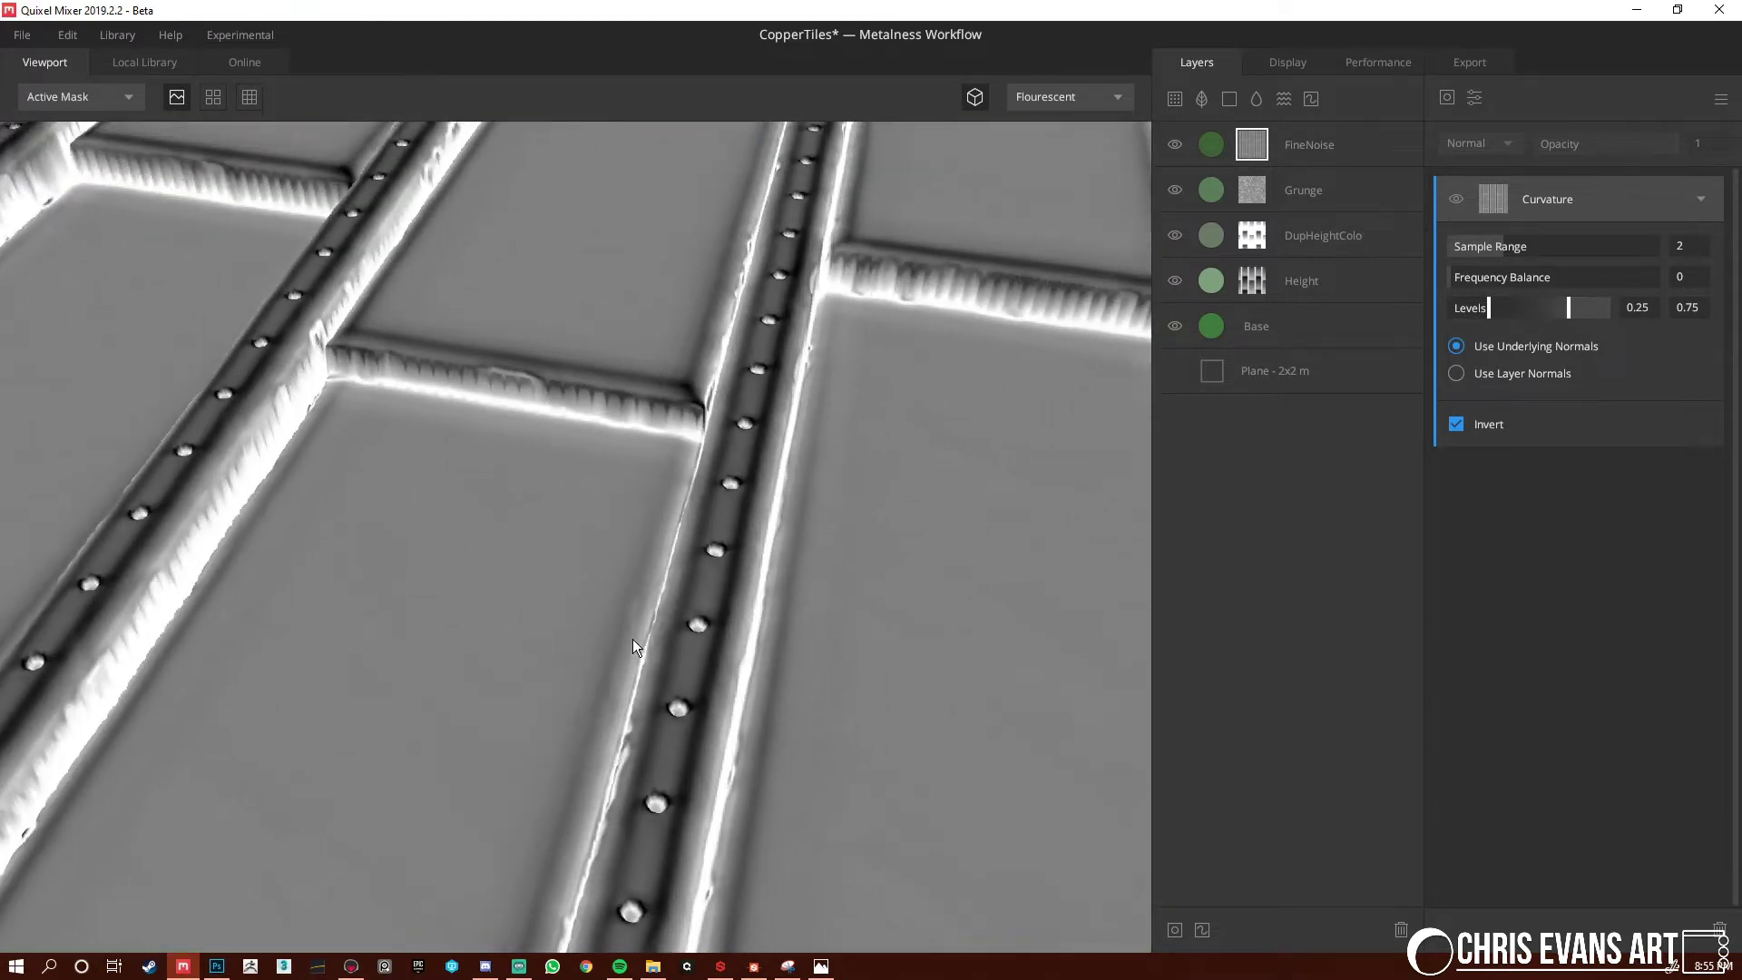
{"action": "left_click_drag", "start_coordinate": [634, 639], "coordinate": [689, 666]}
{"action": "left_click_drag", "start_coordinate": [1456, 278], "coordinate": [1468, 279]}
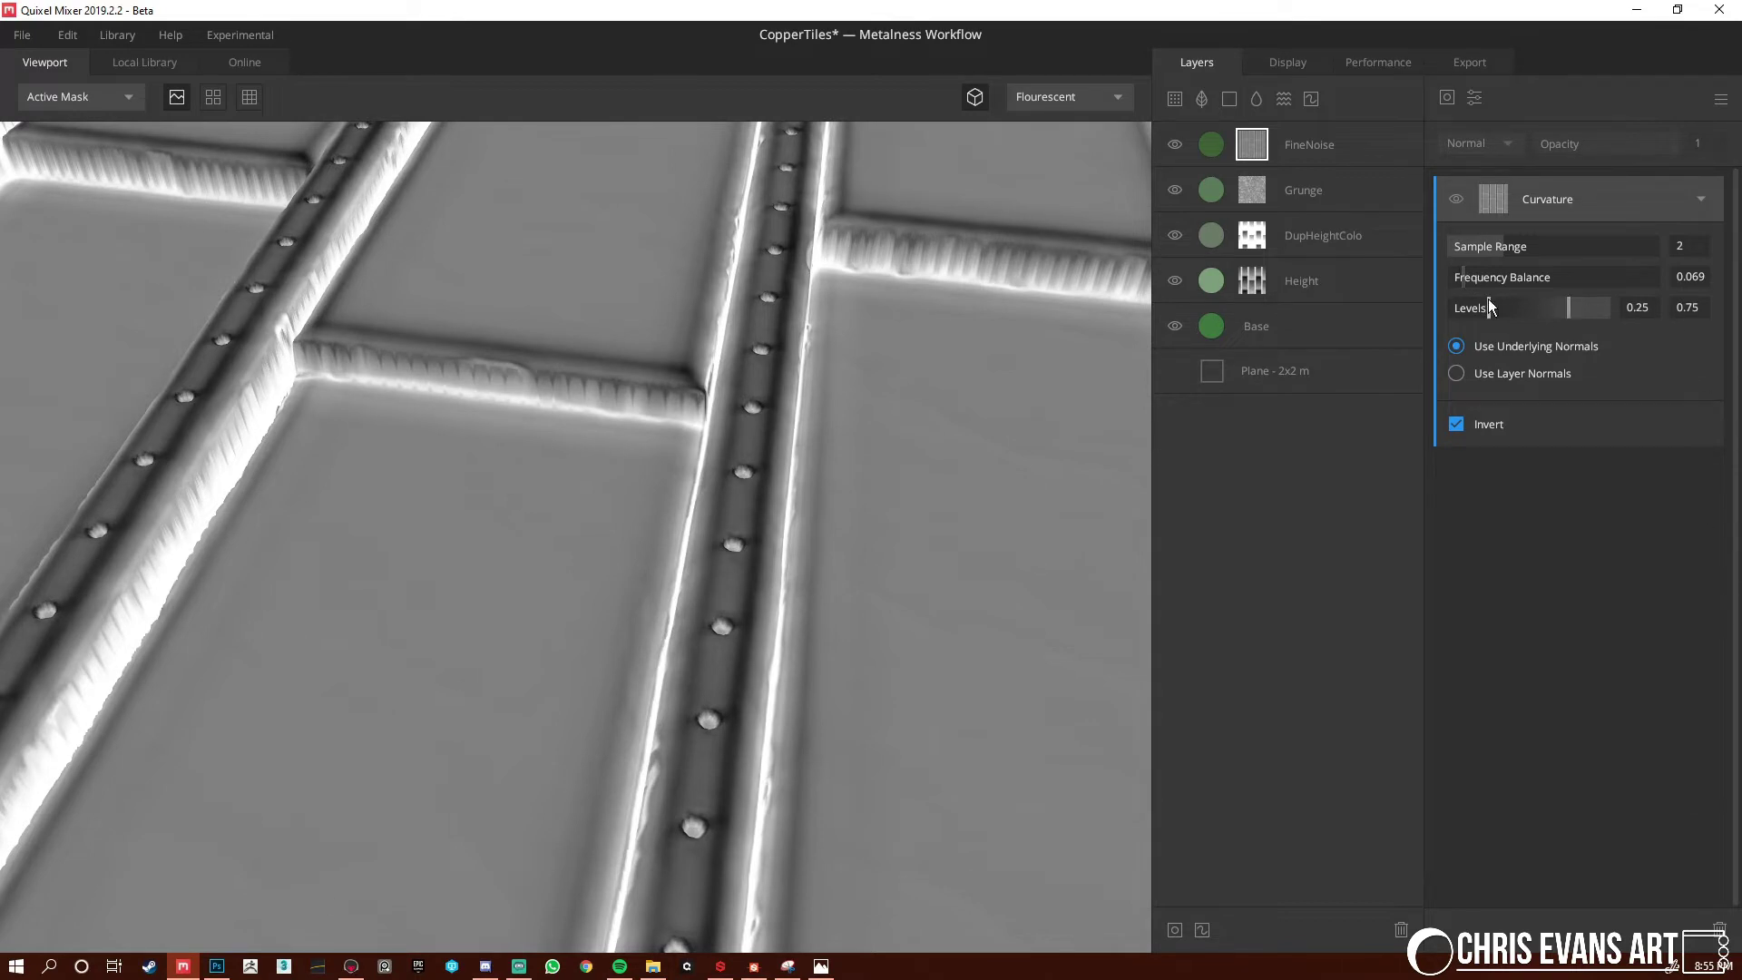
{"action": "left_click_drag", "start_coordinate": [1489, 309], "coordinate": [1597, 312]}
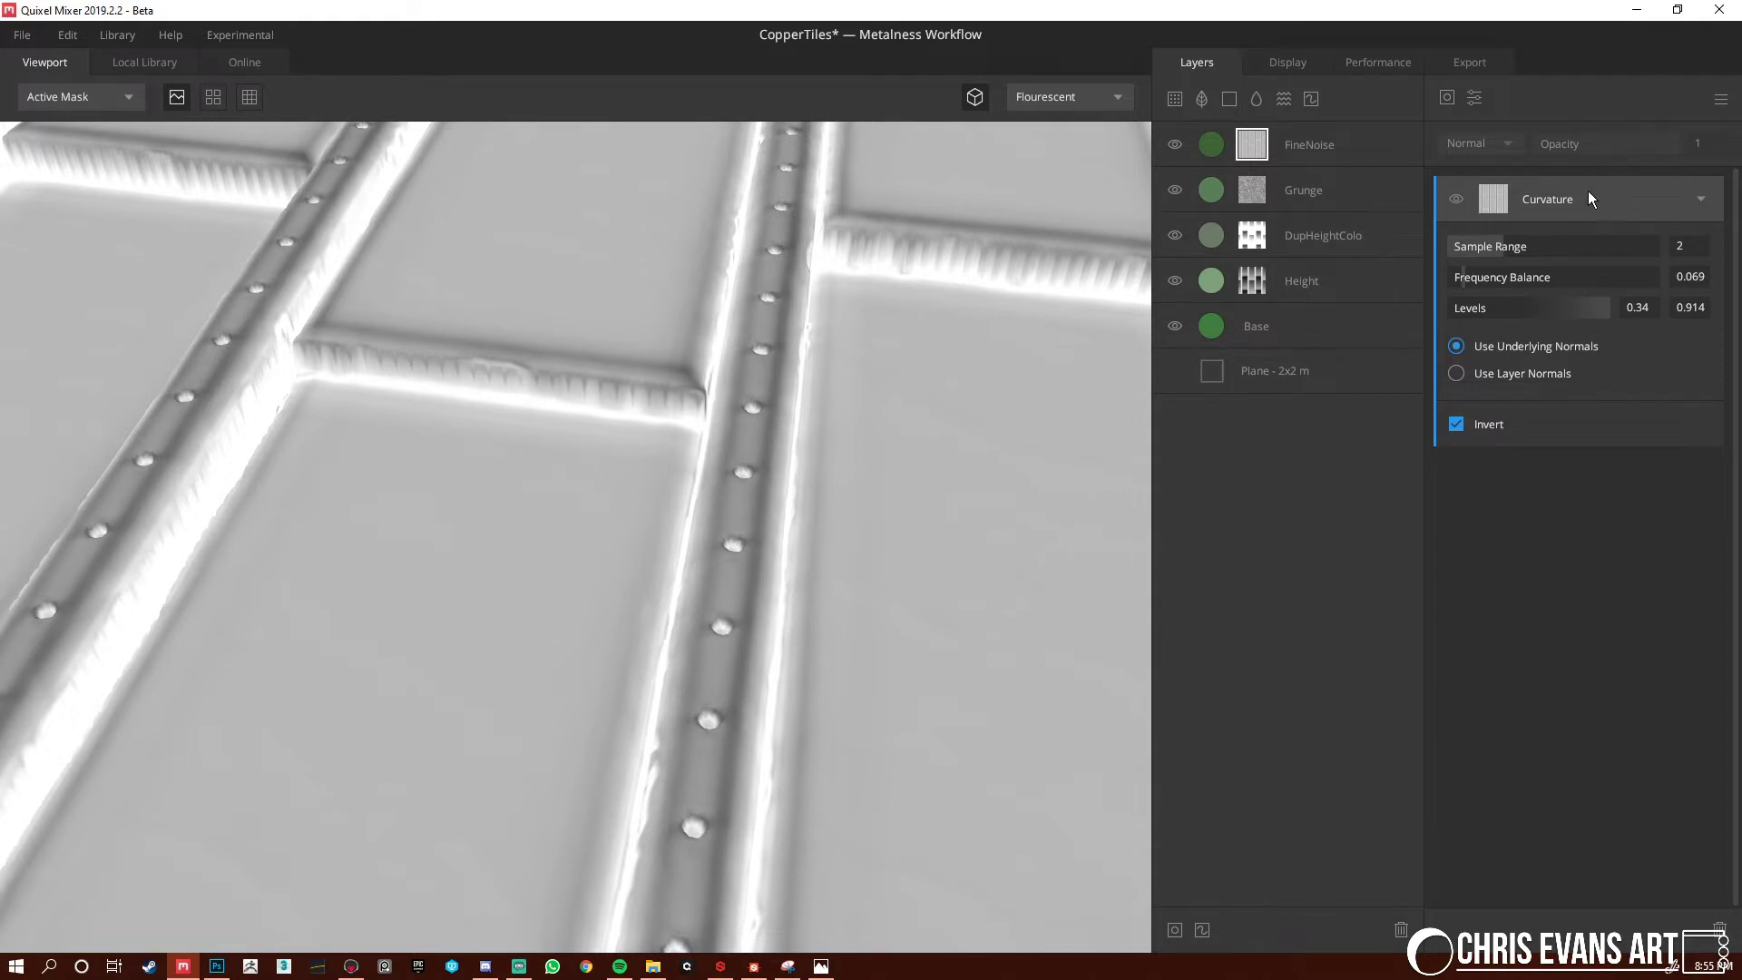
Add a Simplex noise above the Curvature component with Octaves at 10, Lacunarity at 3.127 and Persistance at 0.77
{"action": "left_click", "coordinate": [1447, 97]}
{"action": "mouse_move", "coordinate": [1512, 186]}
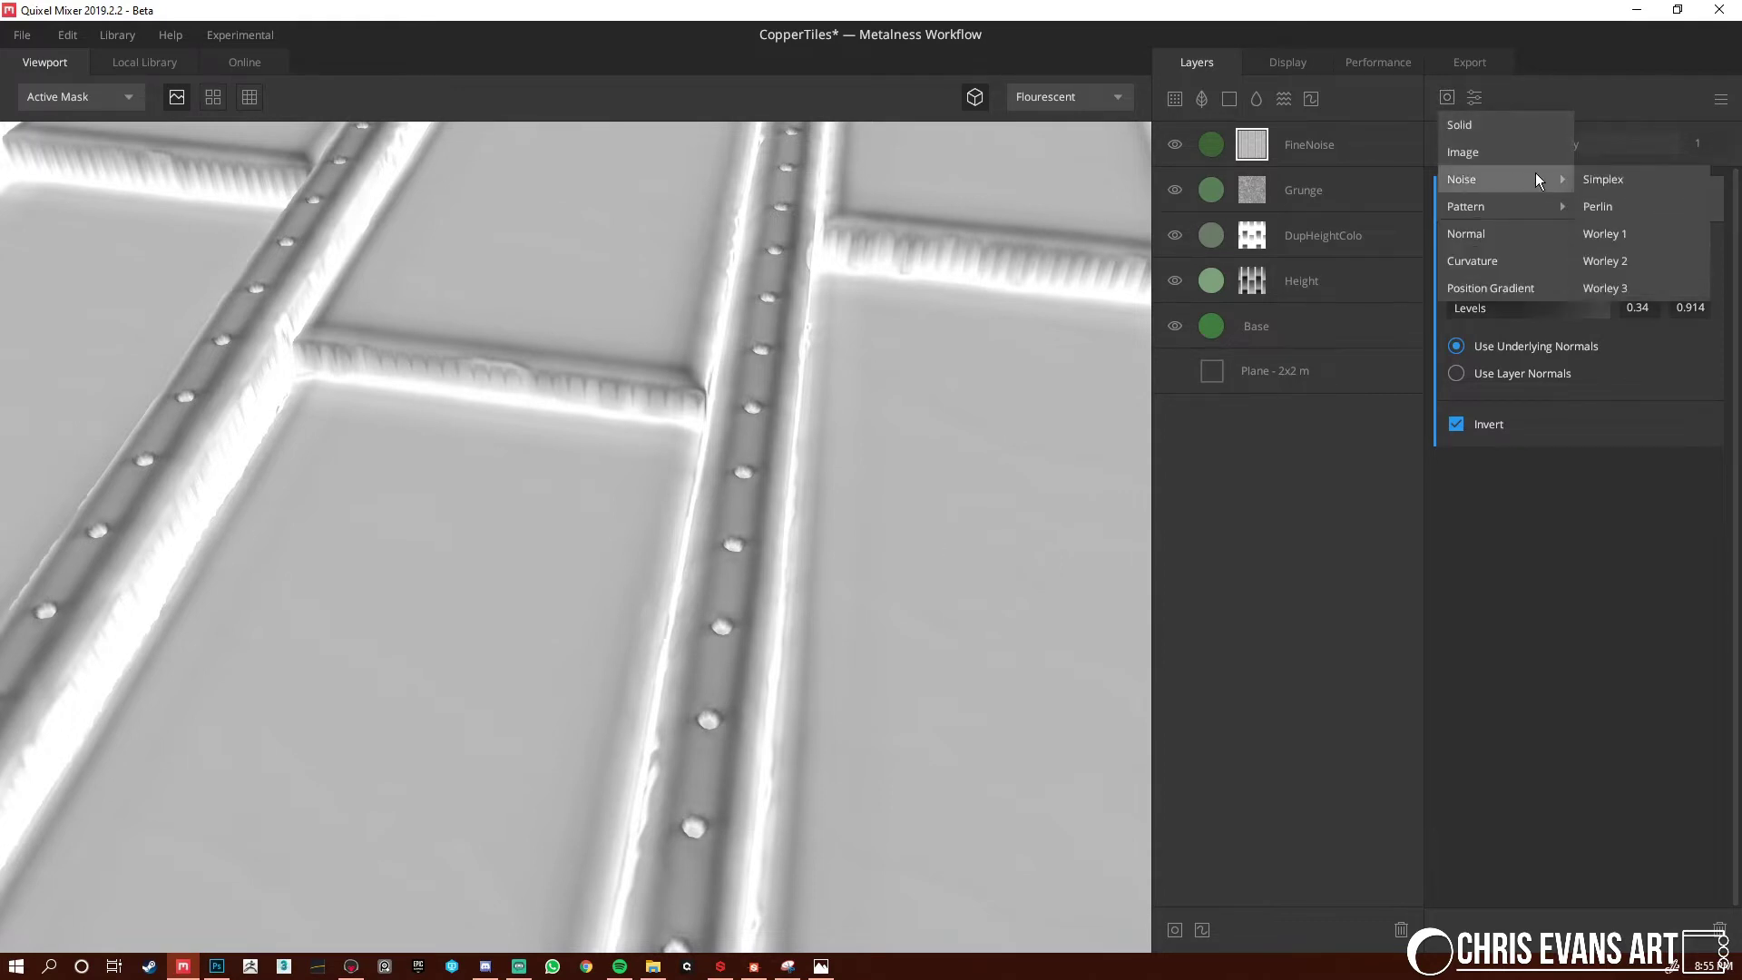
{"action": "left_click", "coordinate": [1635, 179]}
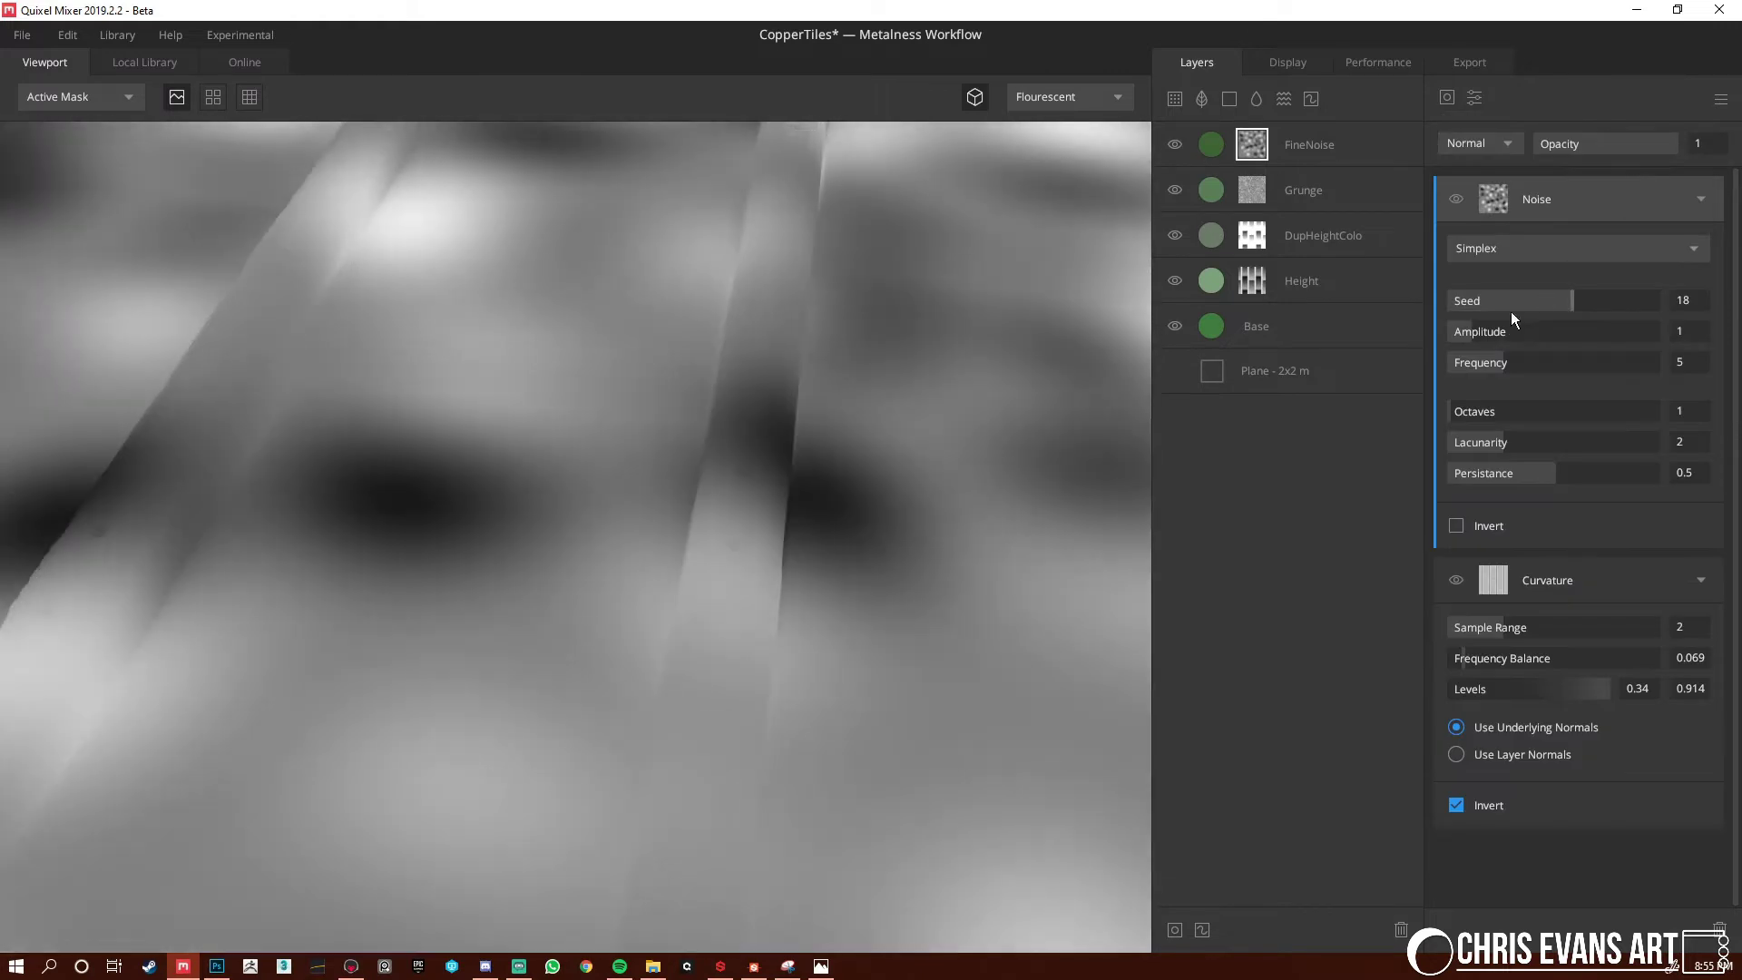
{"action": "left_click_drag", "start_coordinate": [1613, 410], "coordinate": [1685, 404]}
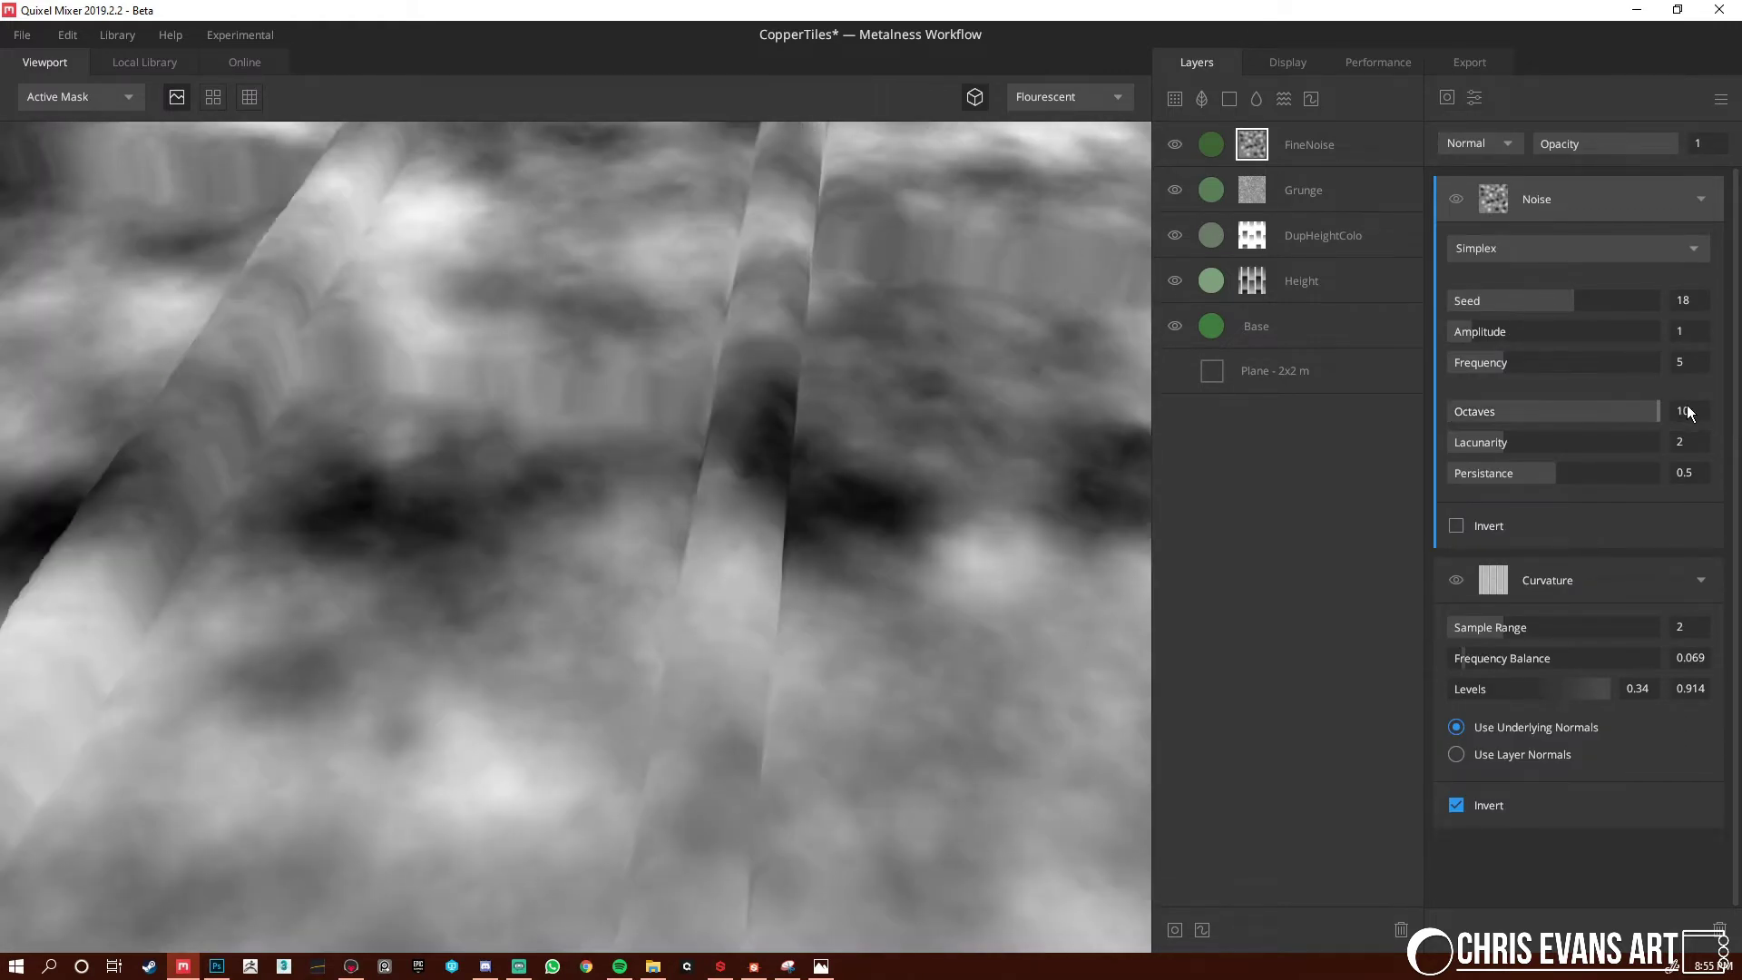
{"action": "left_click_drag", "start_coordinate": [1608, 450], "coordinate": [1620, 449]}
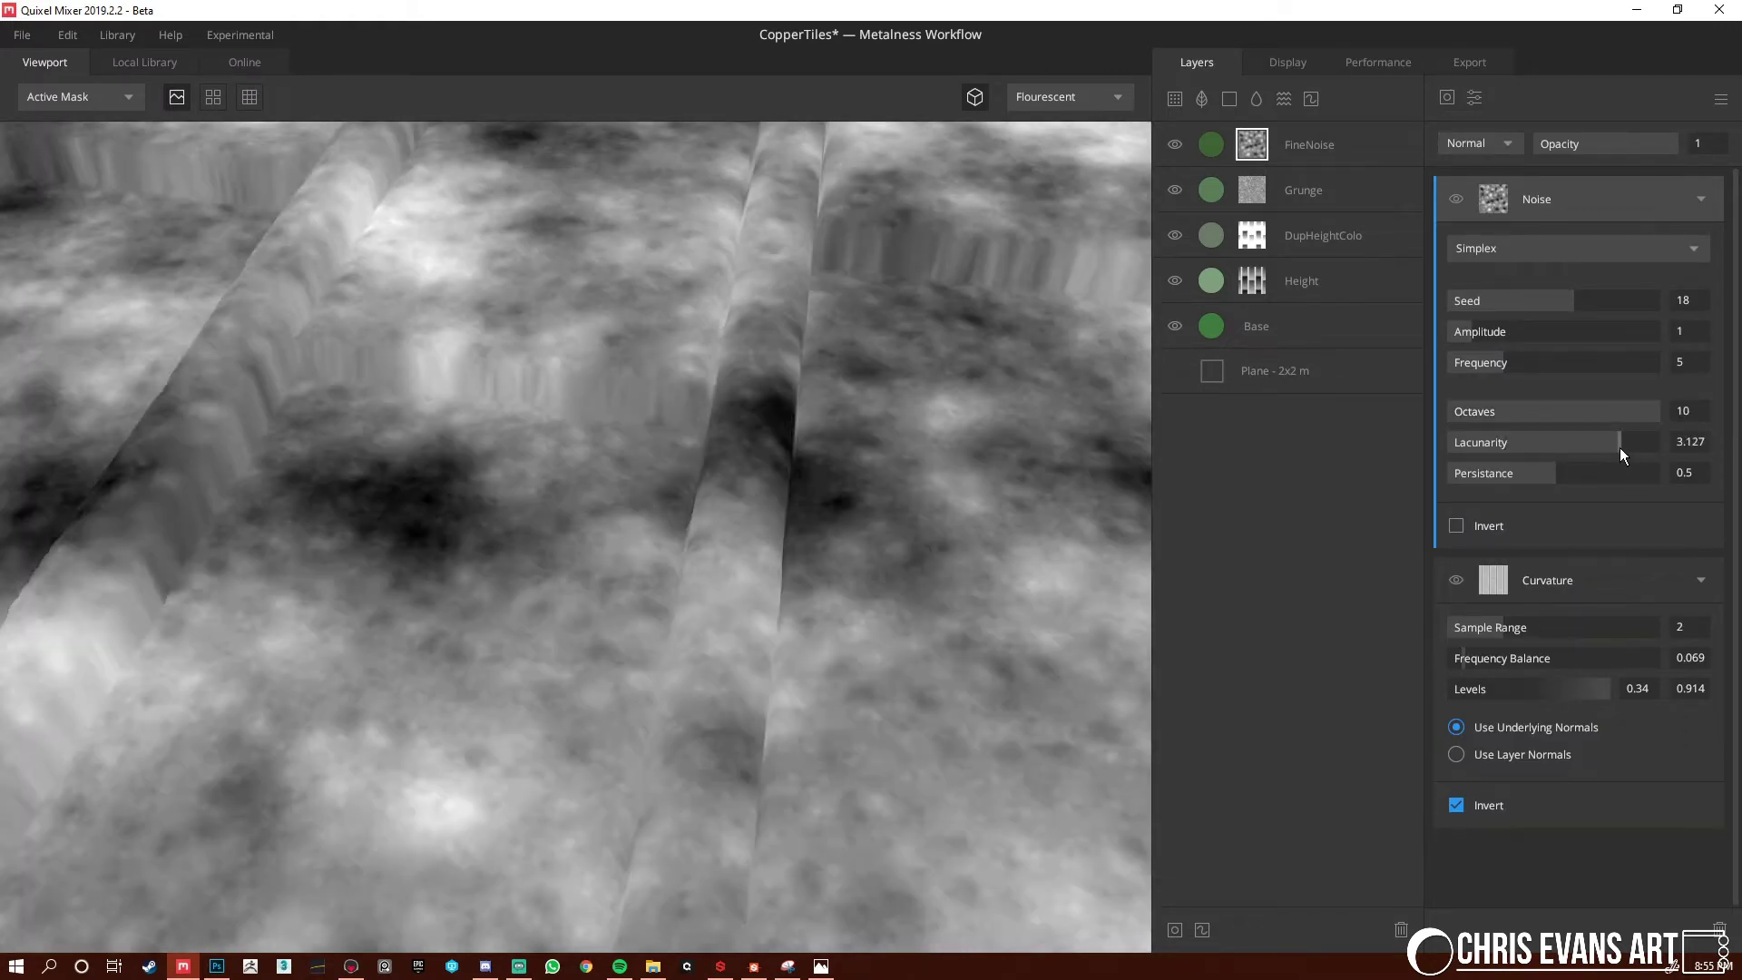
{"action": "key", "text": "m"}
{"action": "left_click_drag", "start_coordinate": [973, 559], "coordinate": [759, 494], "text": "alt"}
{"action": "left_click_drag", "start_coordinate": [1604, 468], "coordinate": [1612, 468]}
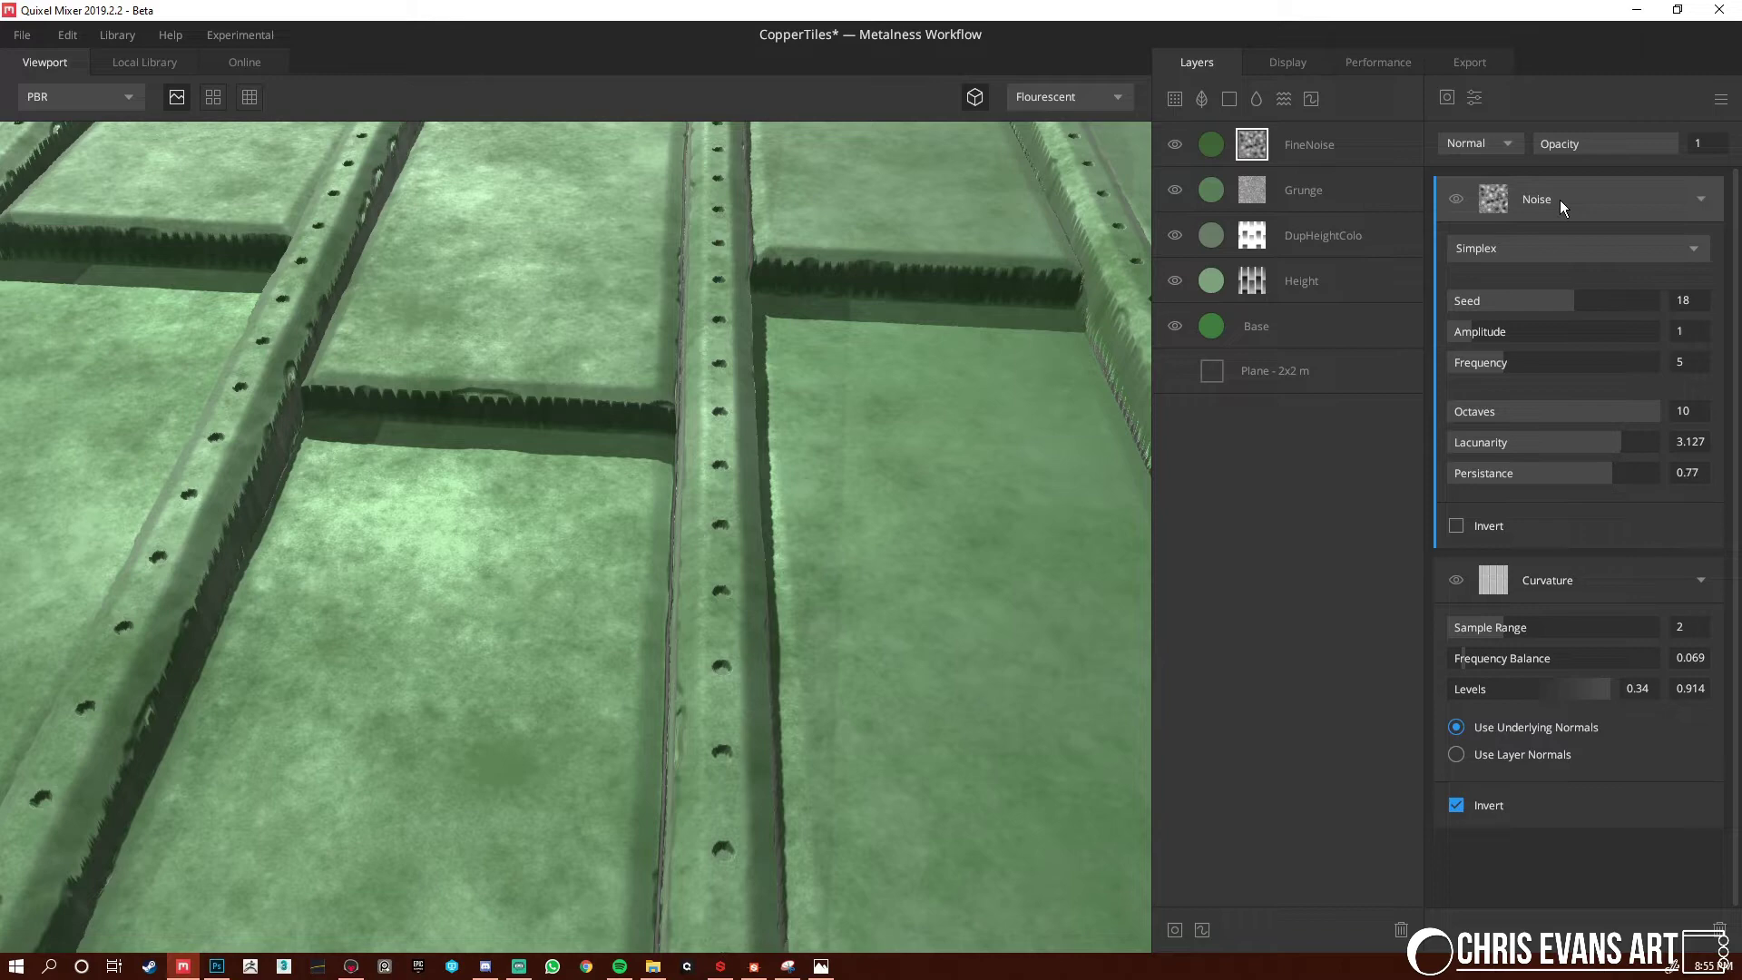
Try the Add blend mode on the Noise component and view the resulting FineNoise layer mask
{"action": "key", "text": "c"}
{"action": "key", "text": "c"}
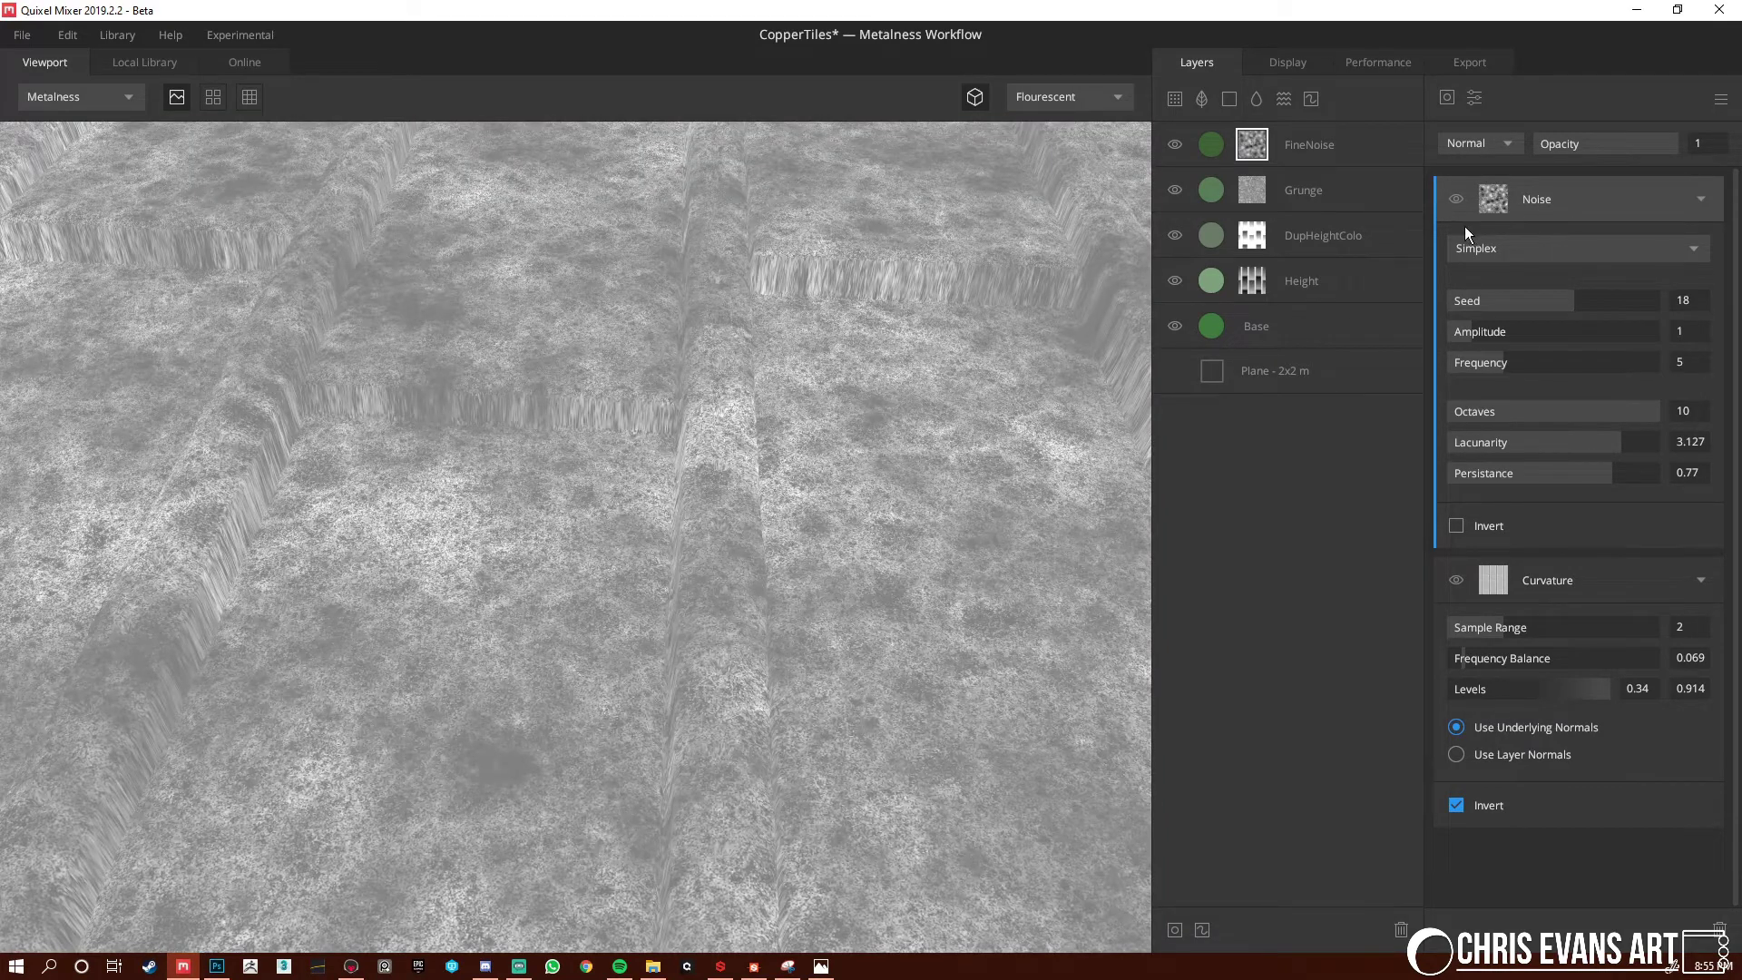
{"action": "key", "text": "m"}
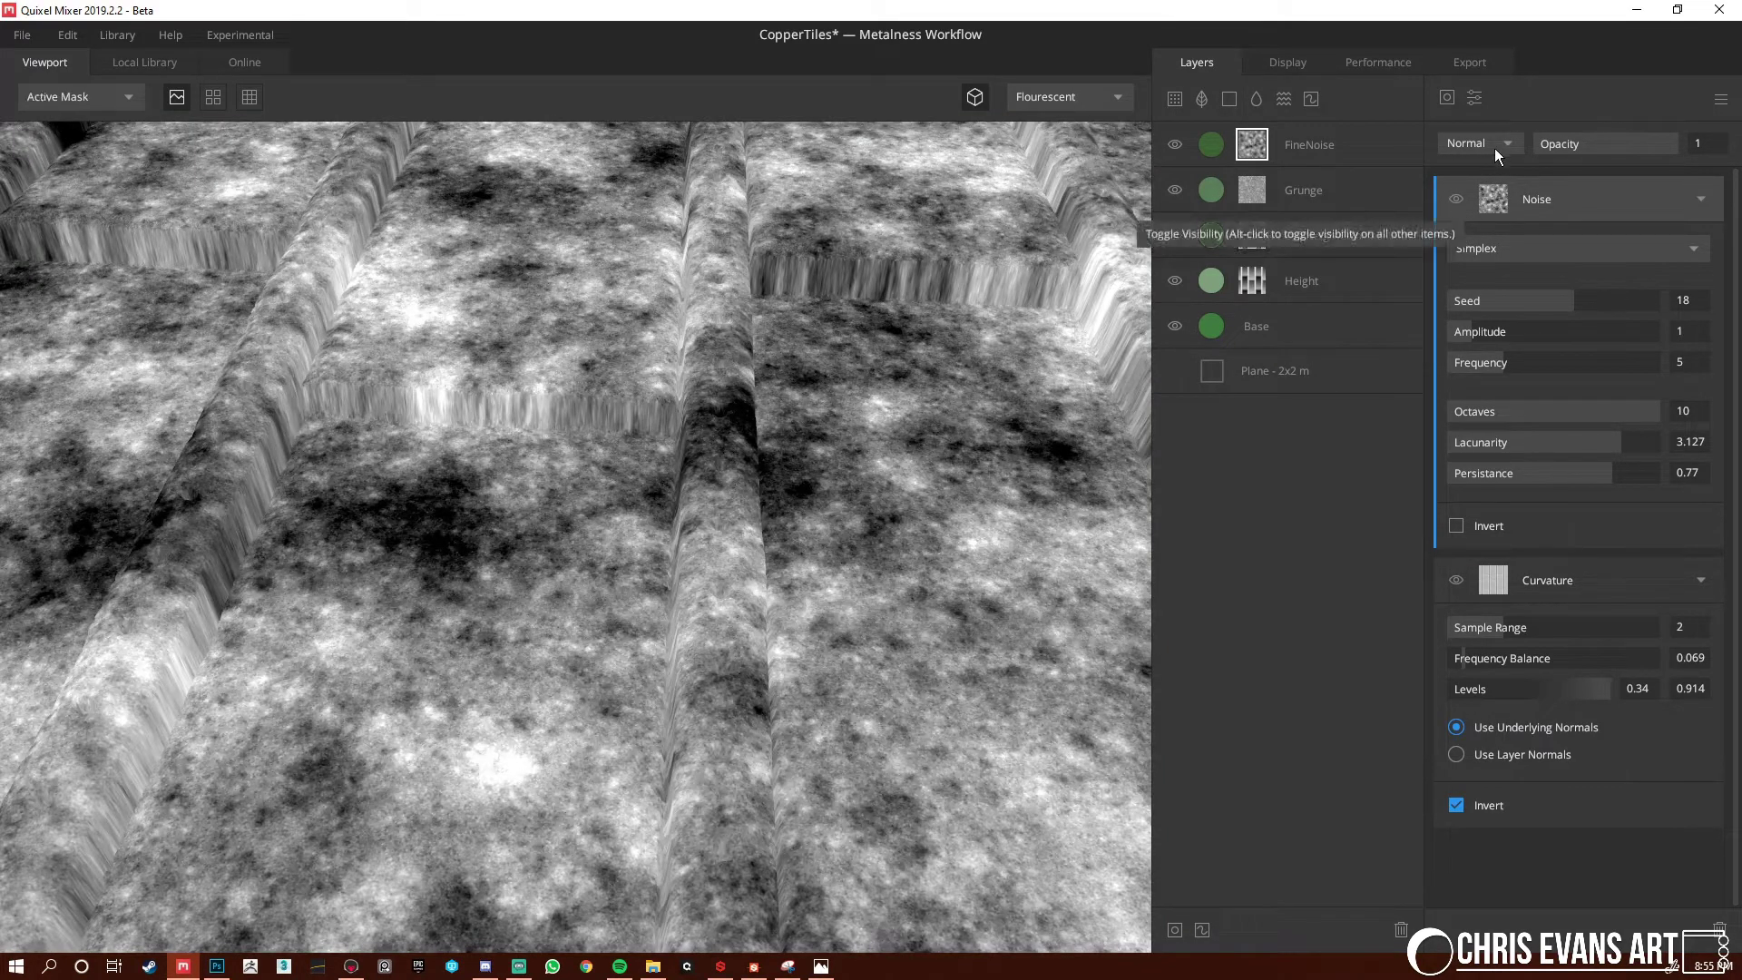
{"action": "left_click", "coordinate": [1493, 141]}
{"action": "left_click", "coordinate": [1495, 203]}
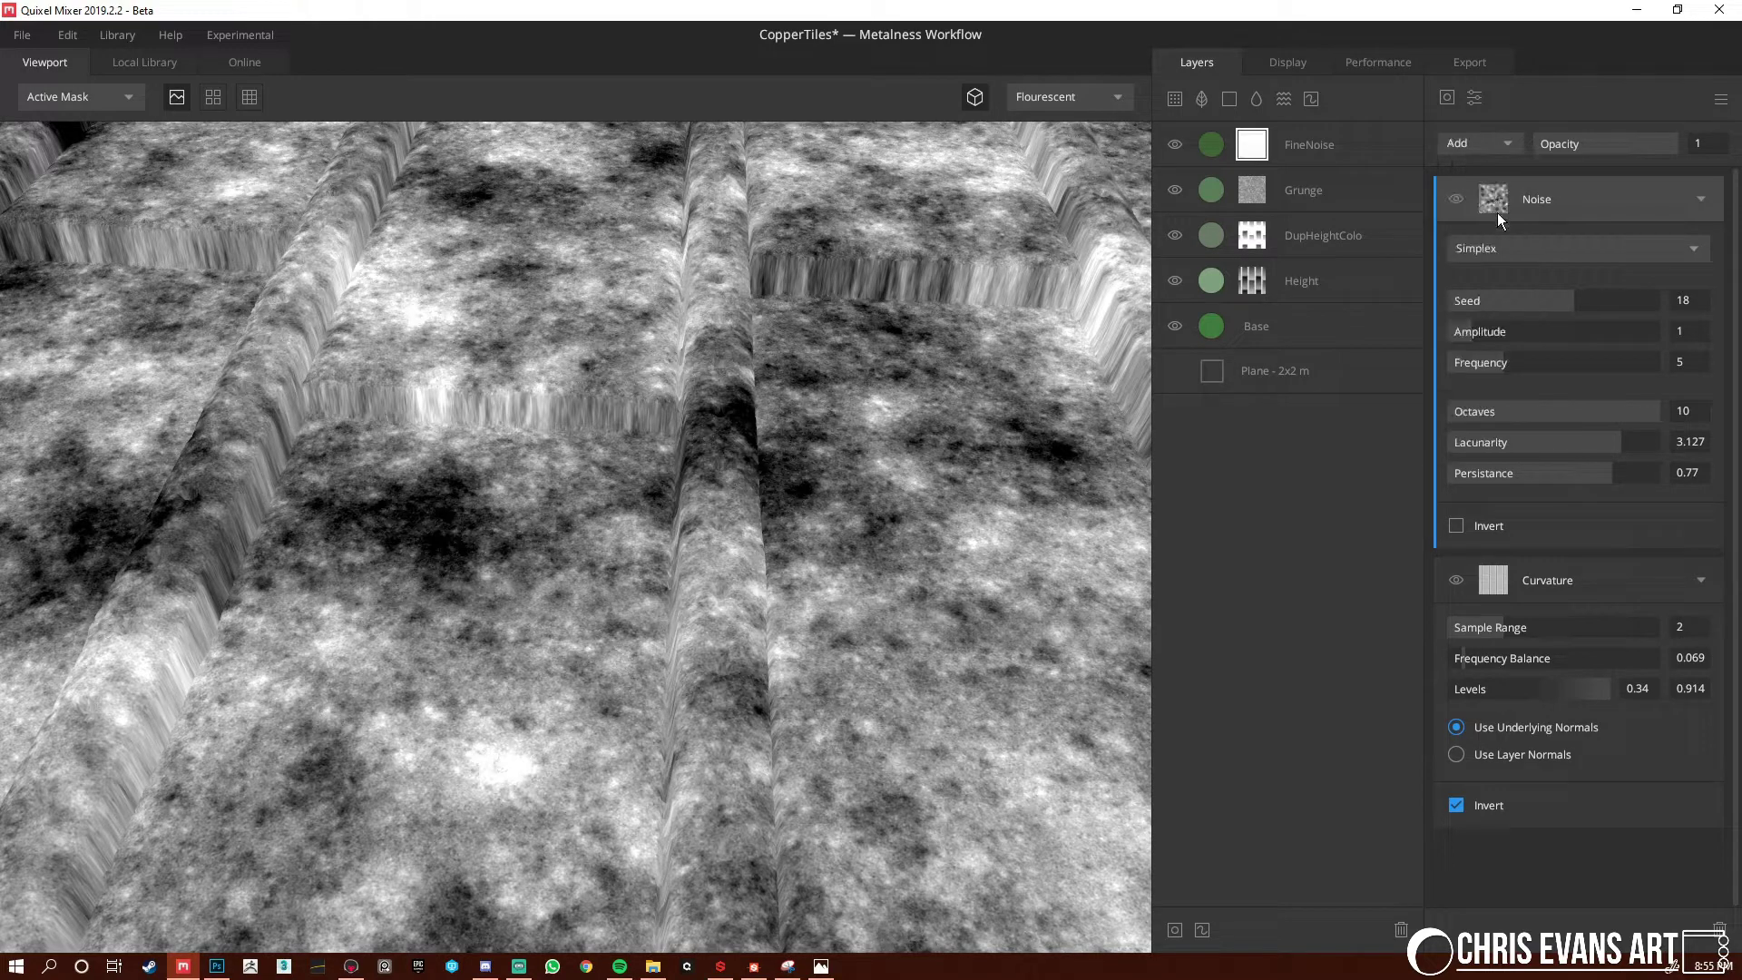
{"action": "key", "text": "m"}
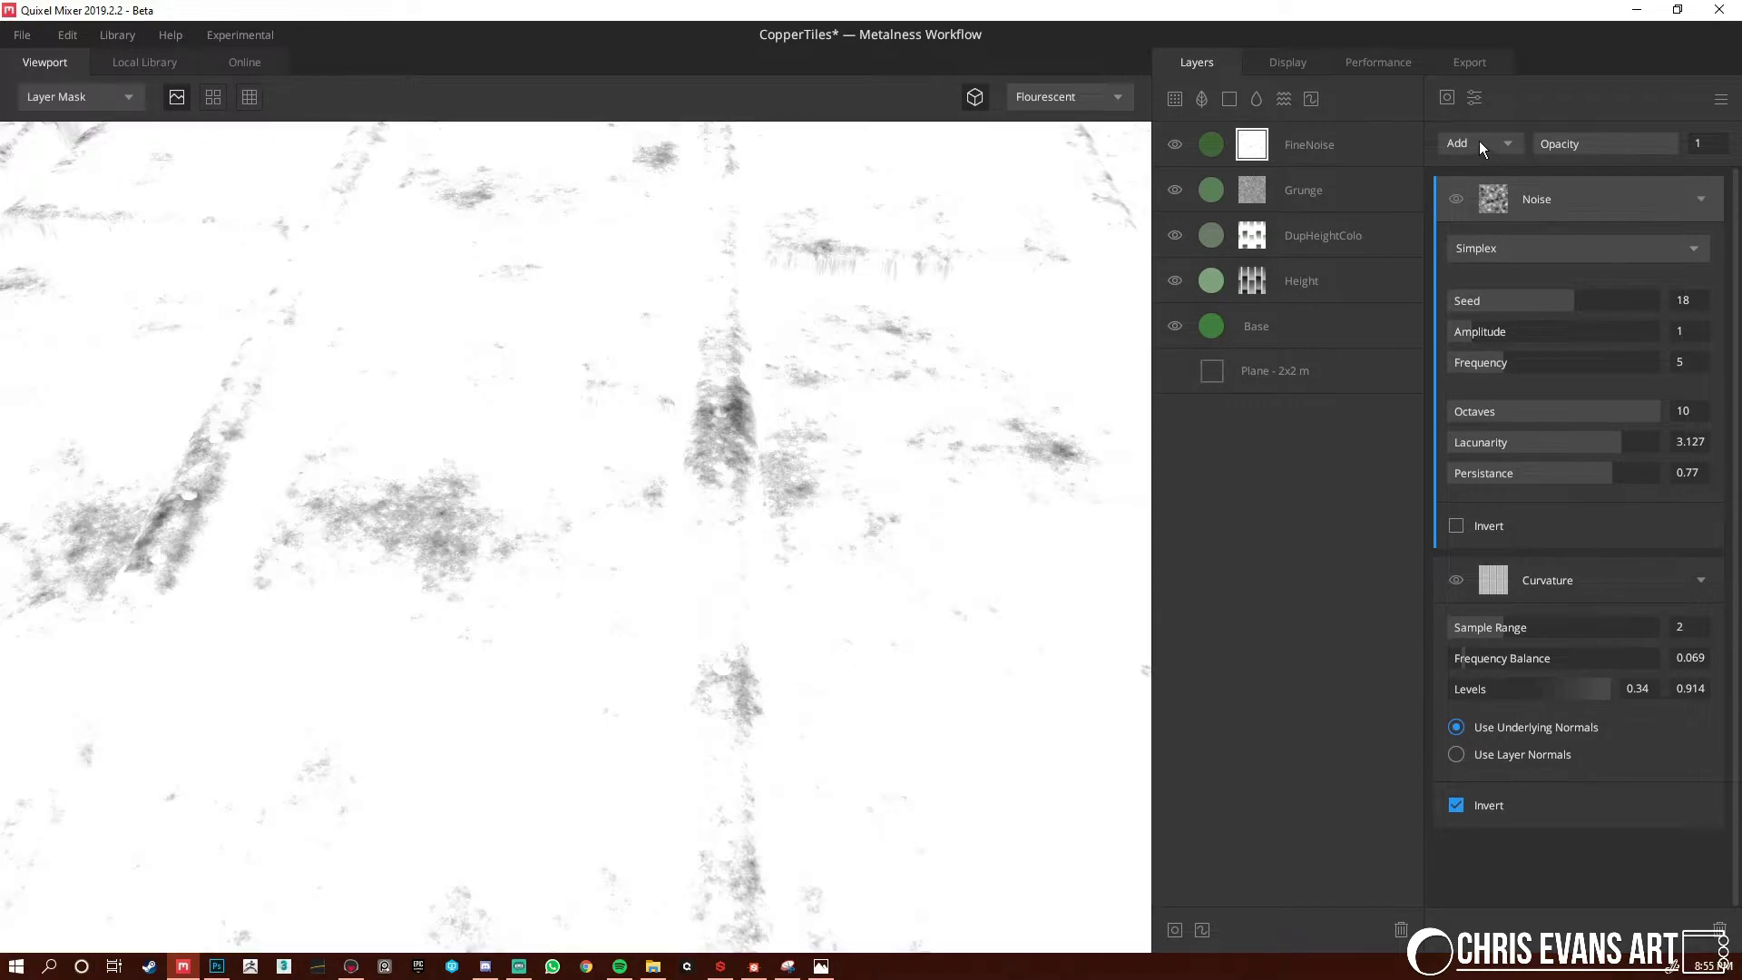
Try the Subtract blend mode on the Noise component and inspect its effect on the shaded roof tiles
{"action": "left_click", "coordinate": [1475, 142]}
{"action": "left_click", "coordinate": [1482, 221]}
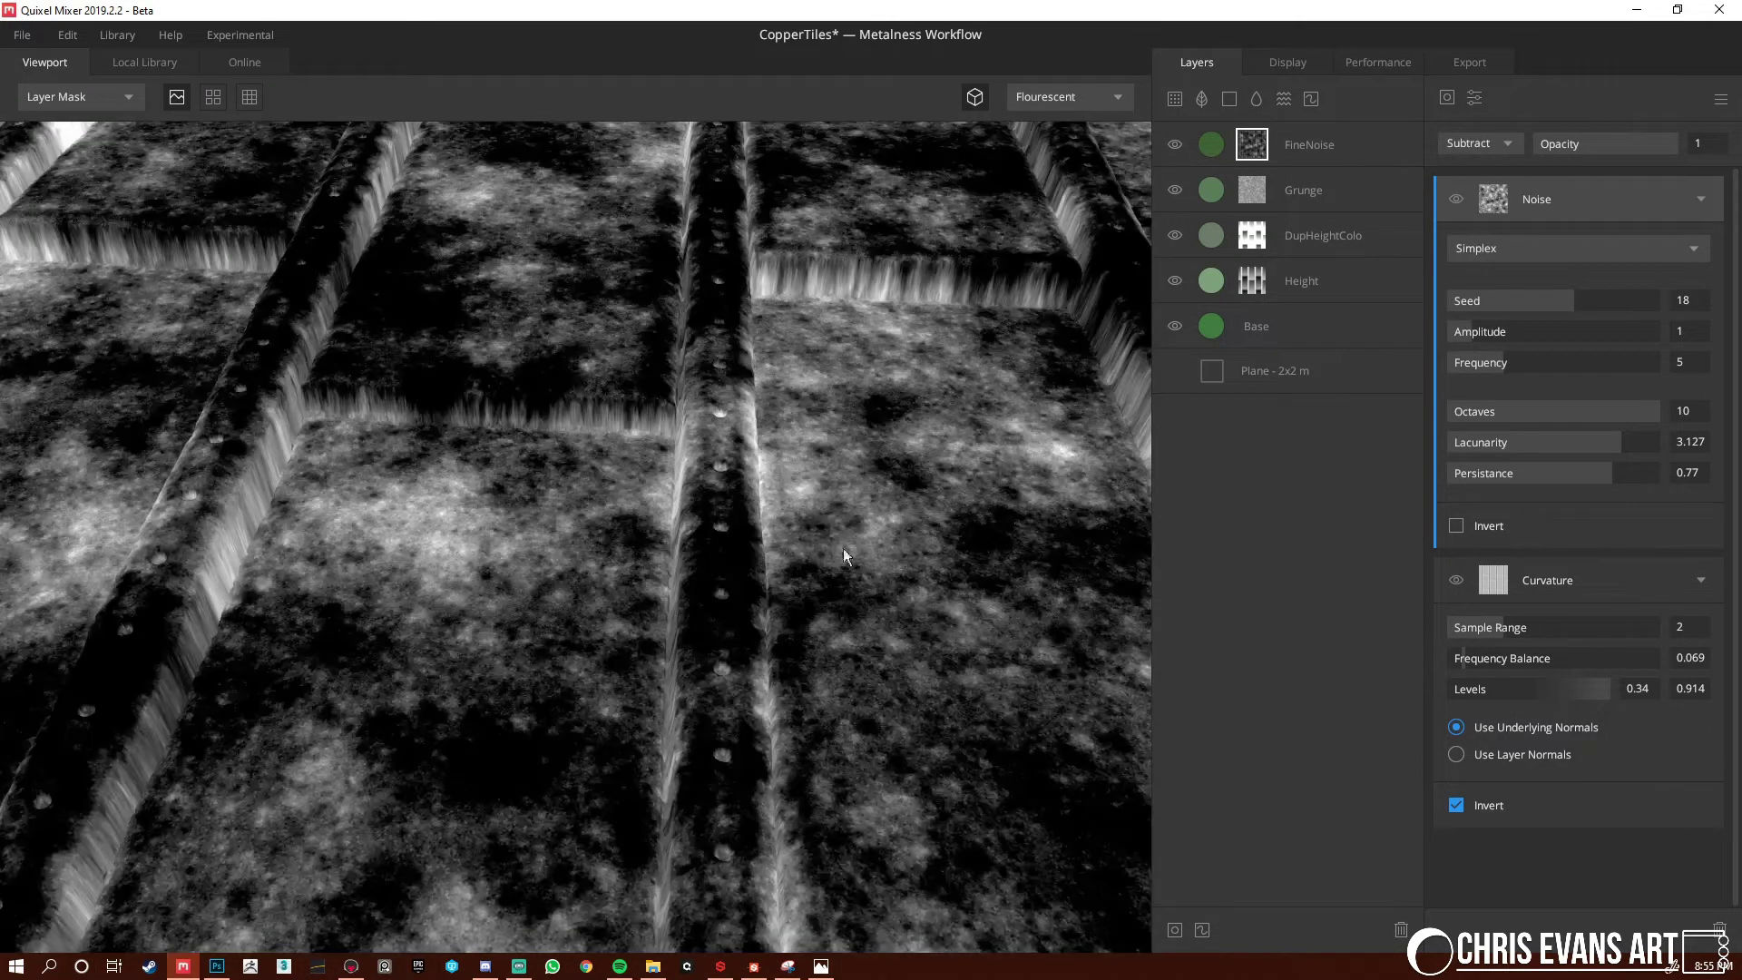
{"action": "left_click_drag", "start_coordinate": [842, 548], "coordinate": [795, 525], "text": "alt"}
{"action": "key", "text": "m"}
{"action": "right_click_drag", "start_coordinate": [795, 525], "coordinate": [727, 516], "text": "alt"}
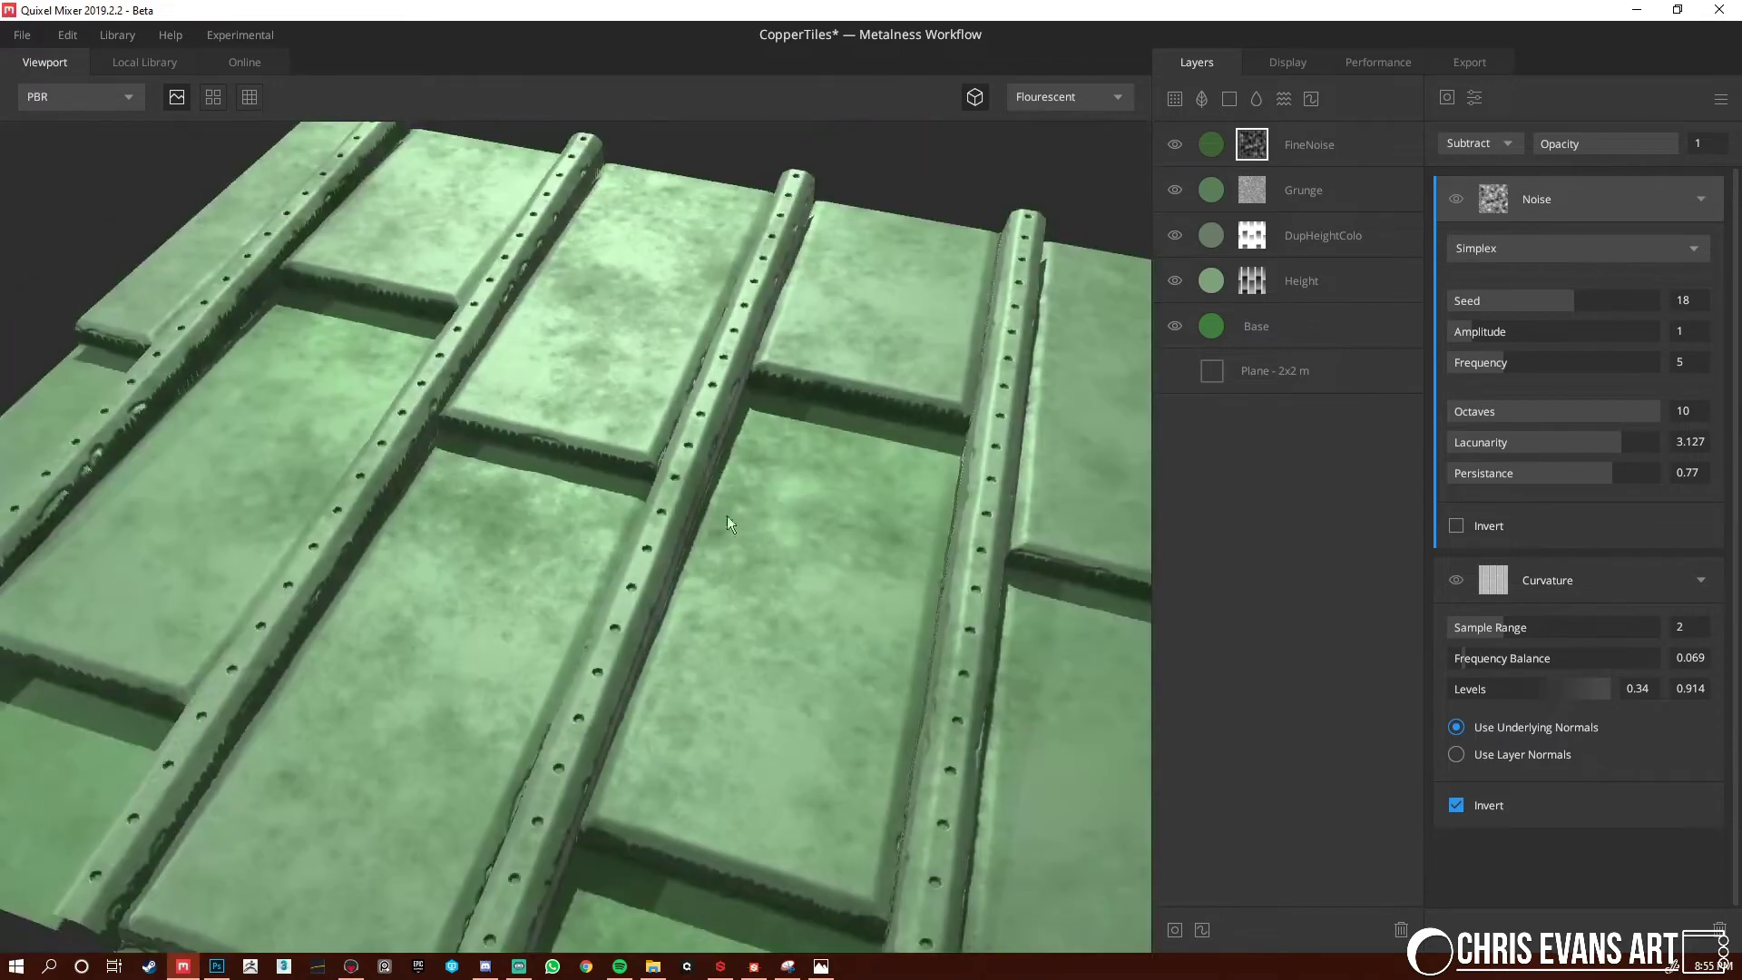
{"action": "left_click_drag", "start_coordinate": [727, 516], "coordinate": [678, 505]}
{"action": "scroll", "coordinate": [645, 487], "scroll_direction": "up", "scroll_amount": 4}
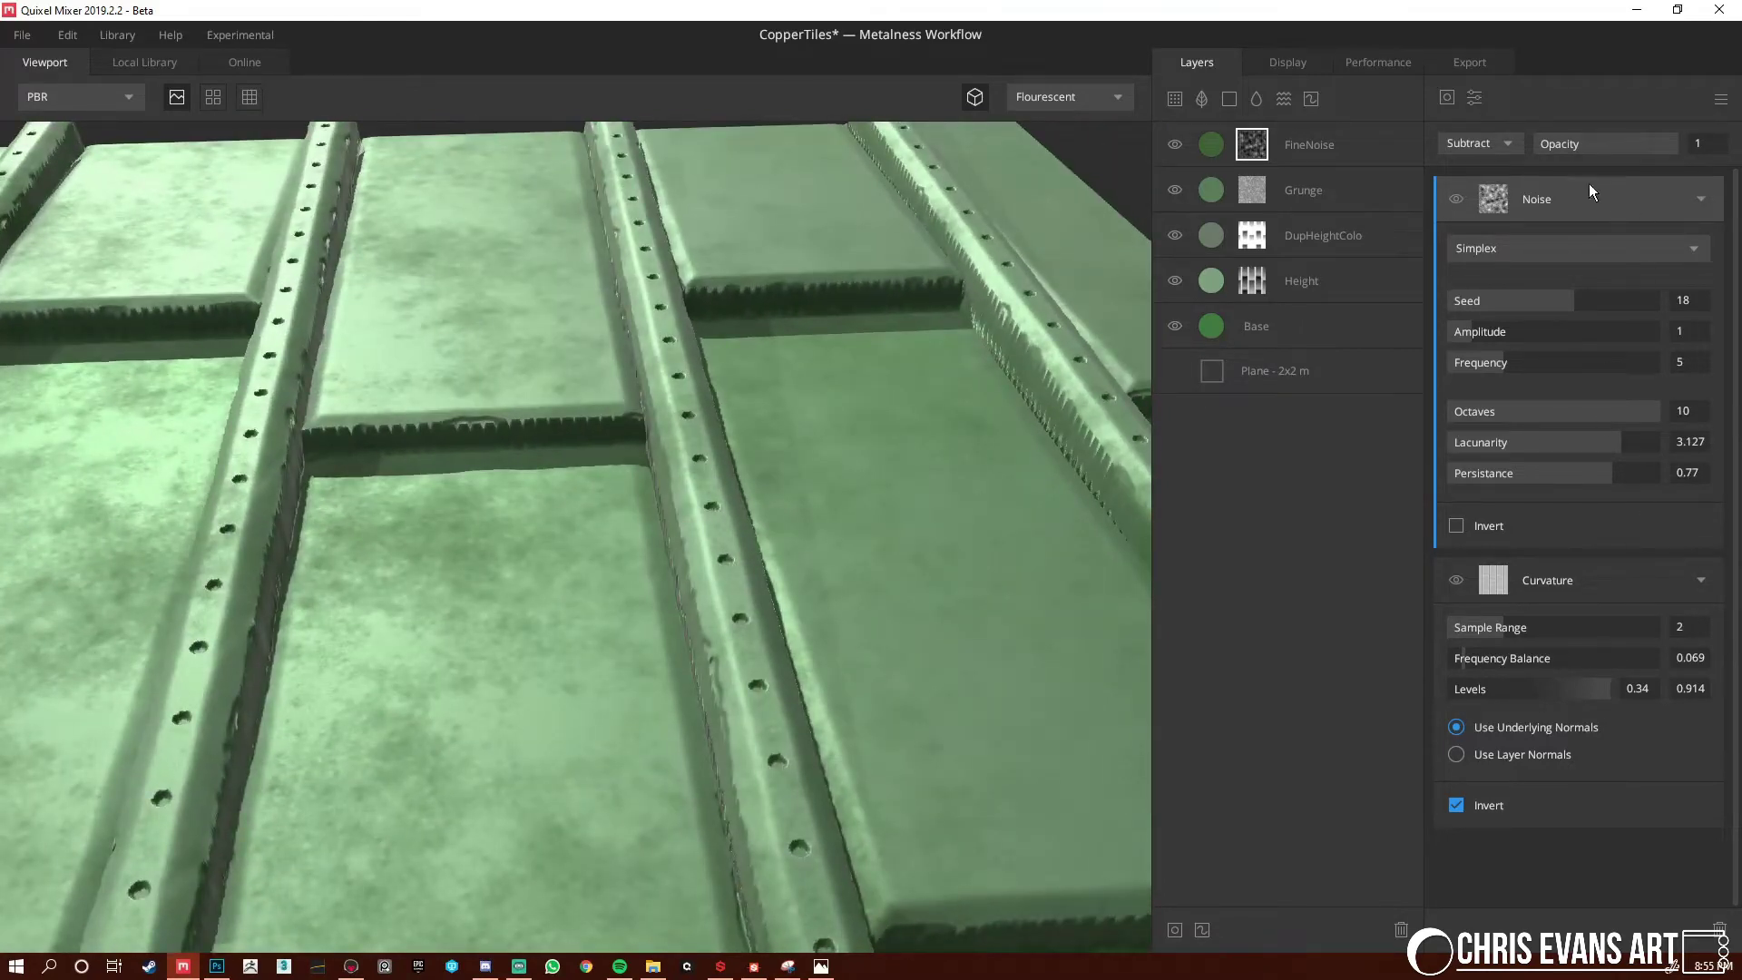
Add a Gradient Remap modifier above the Noise component, with Repeat at 3 and Curve at -0.528
{"action": "left_click", "coordinate": [1486, 98]}
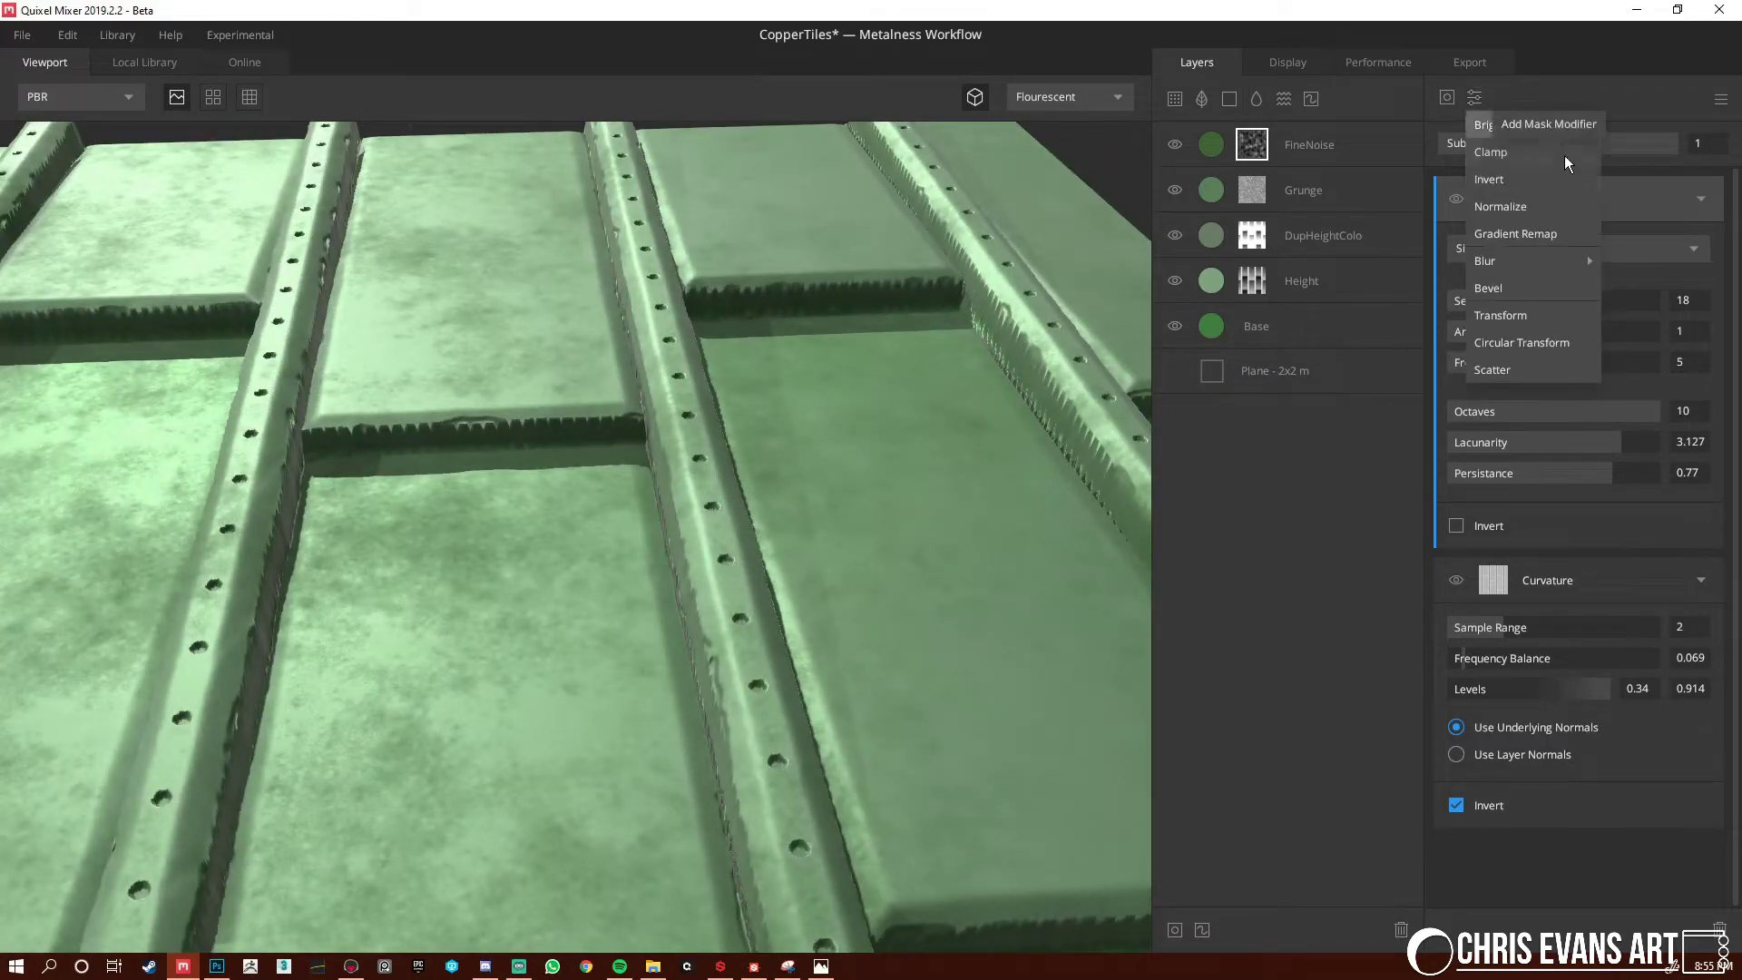
{"action": "left_click", "coordinate": [1539, 231]}
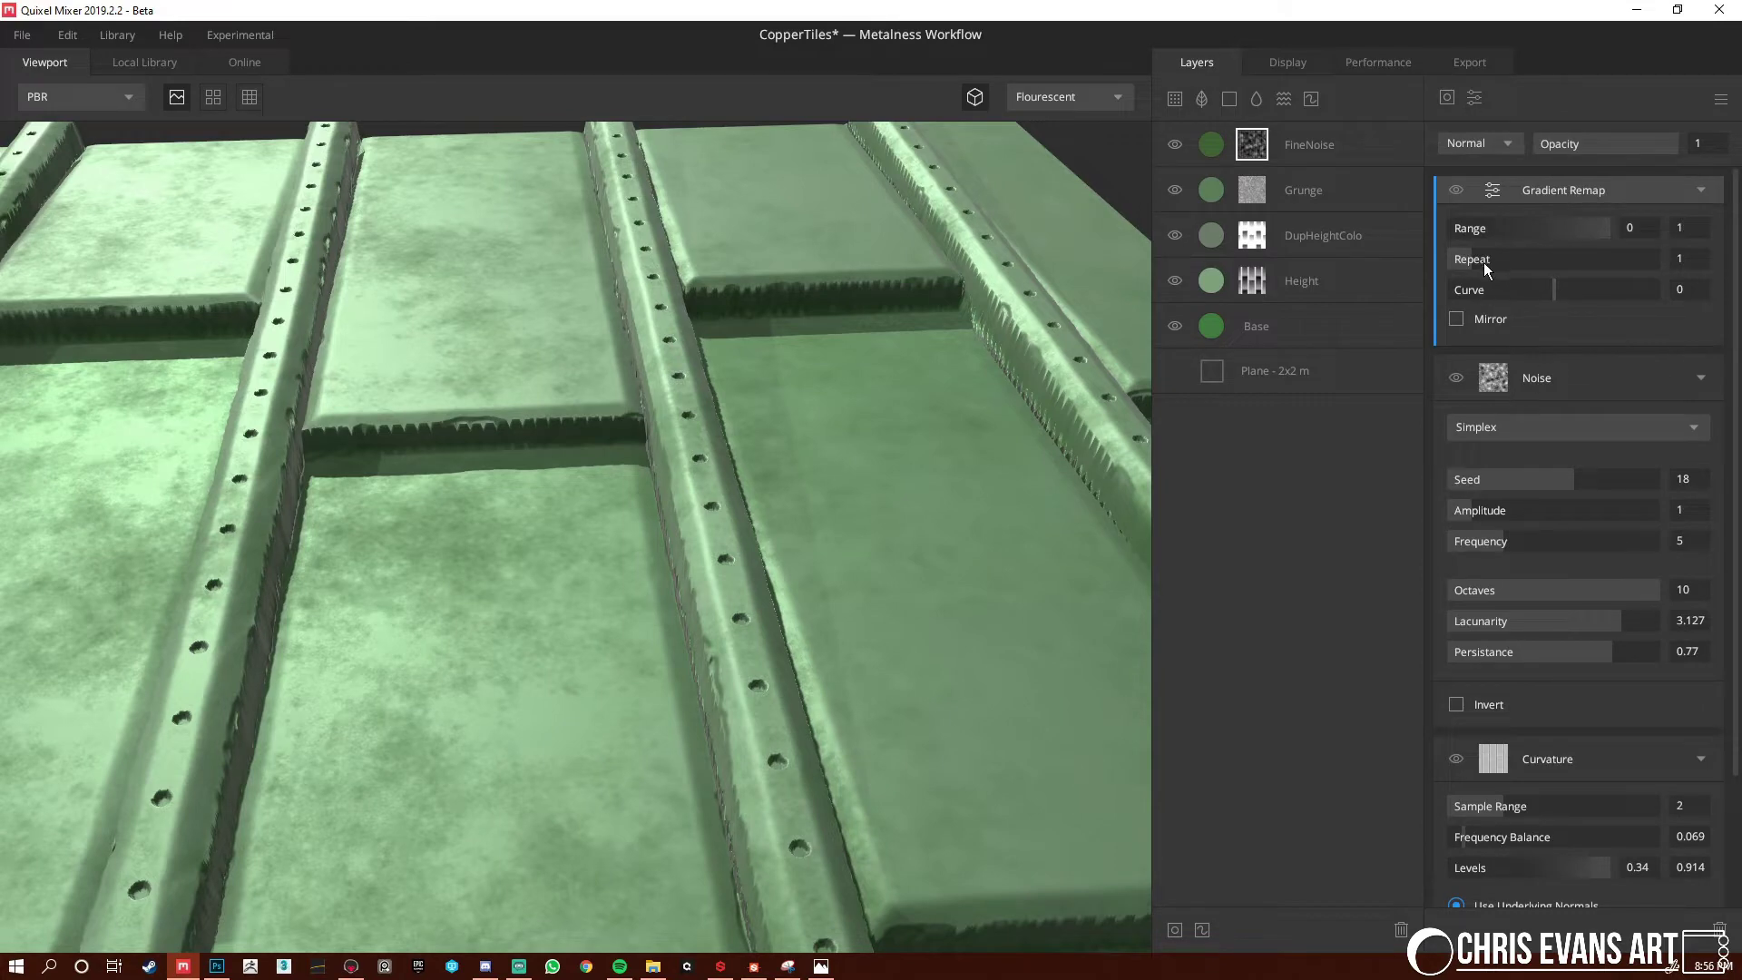
{"action": "left_click_drag", "start_coordinate": [1484, 263], "coordinate": [1521, 262]}
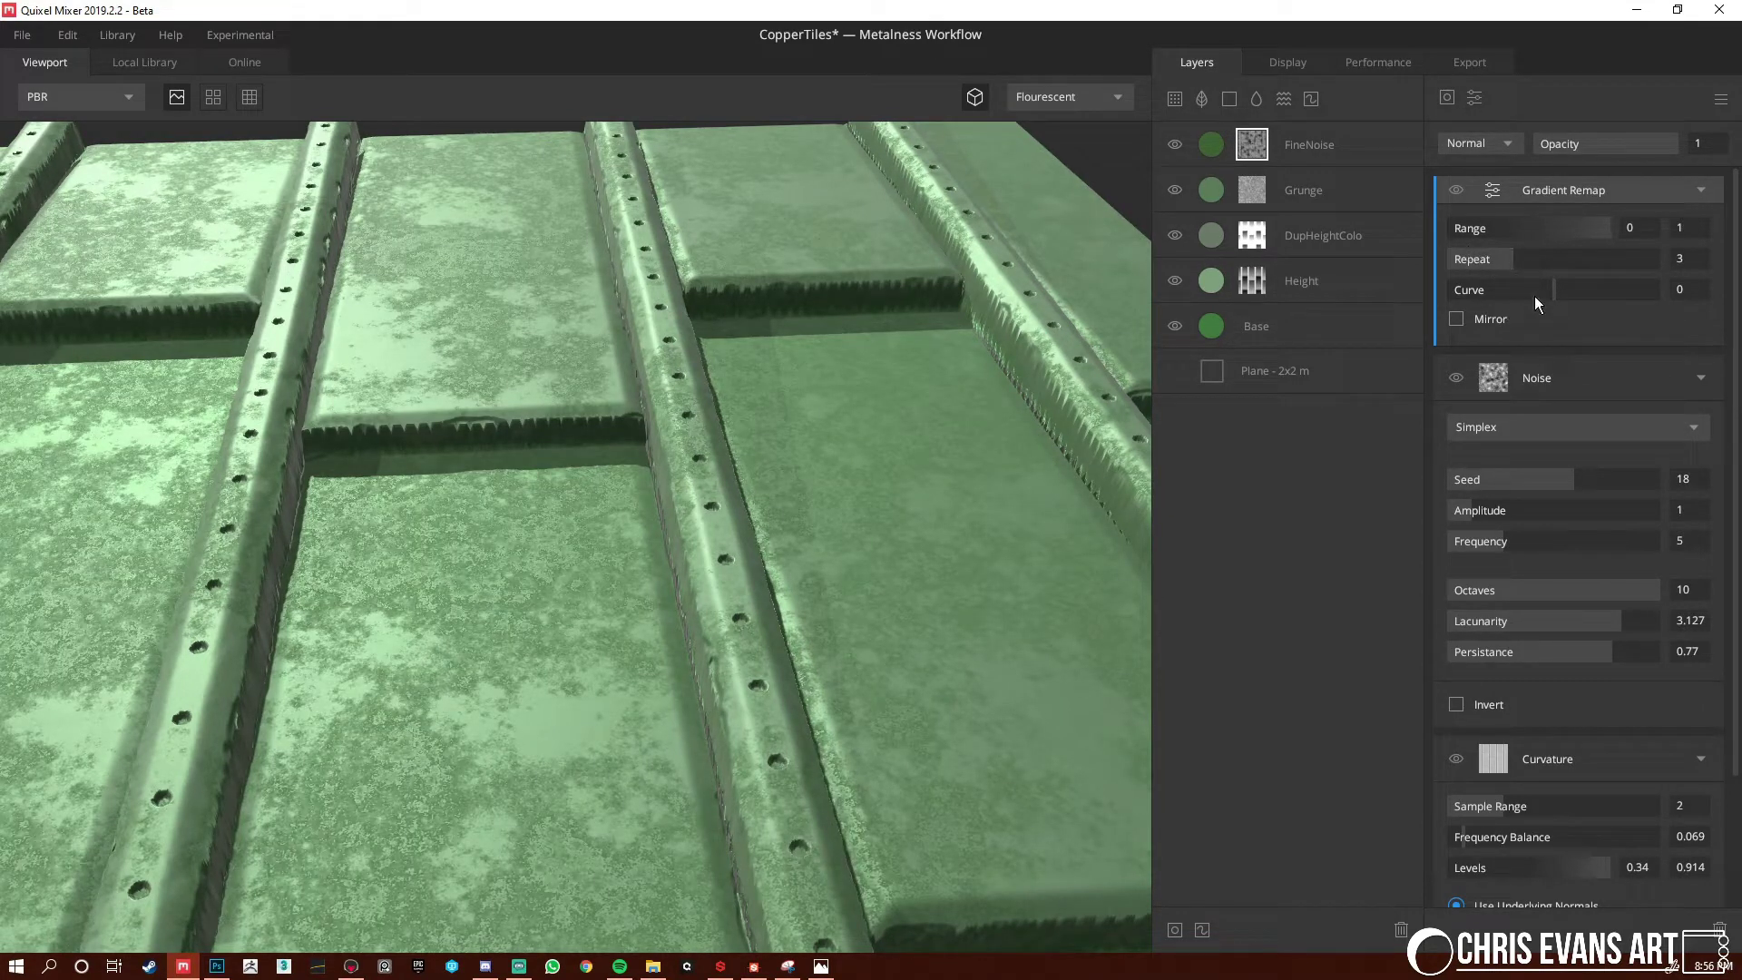
{"action": "left_click_drag", "start_coordinate": [1554, 290], "coordinate": [1499, 292]}
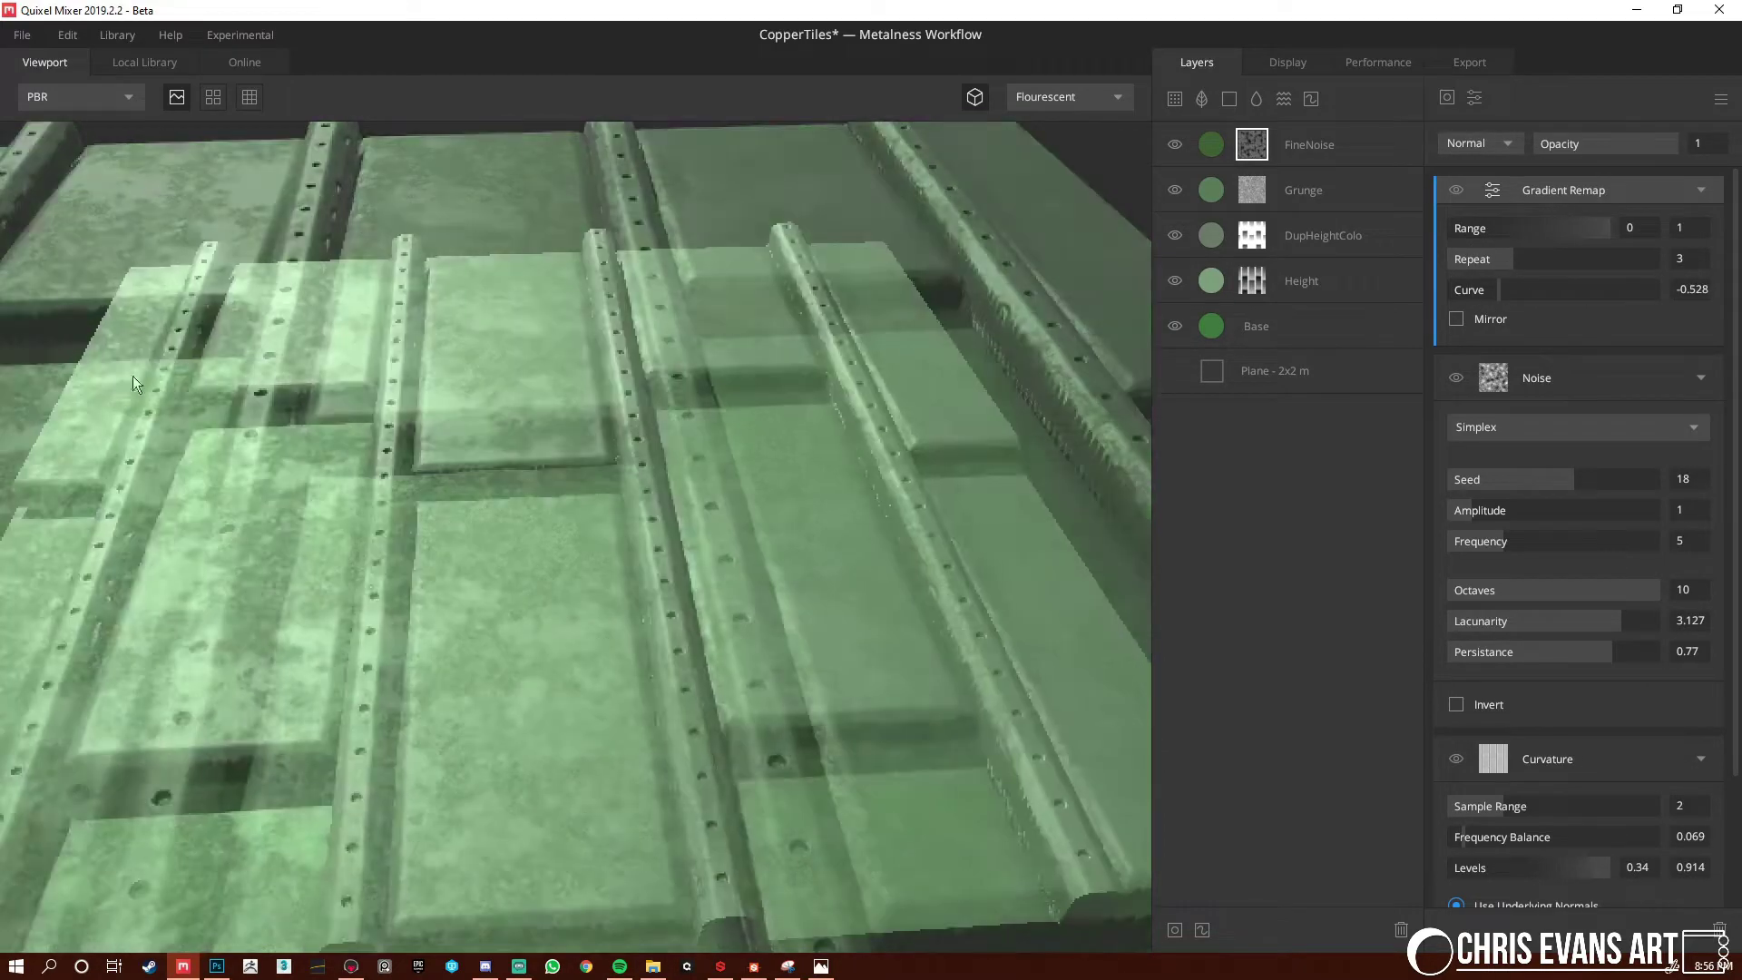
{"action": "left_click_drag", "start_coordinate": [635, 563], "coordinate": [537, 568], "text": "alt"}
{"action": "scroll", "coordinate": [490, 626], "scroll_direction": "up", "scroll_amount": 5}
{"action": "left_click_drag", "start_coordinate": [426, 717], "coordinate": [498, 664], "text": "alt"}
{"action": "scroll", "coordinate": [385, 503], "scroll_direction": "down", "scroll_amount": 2}
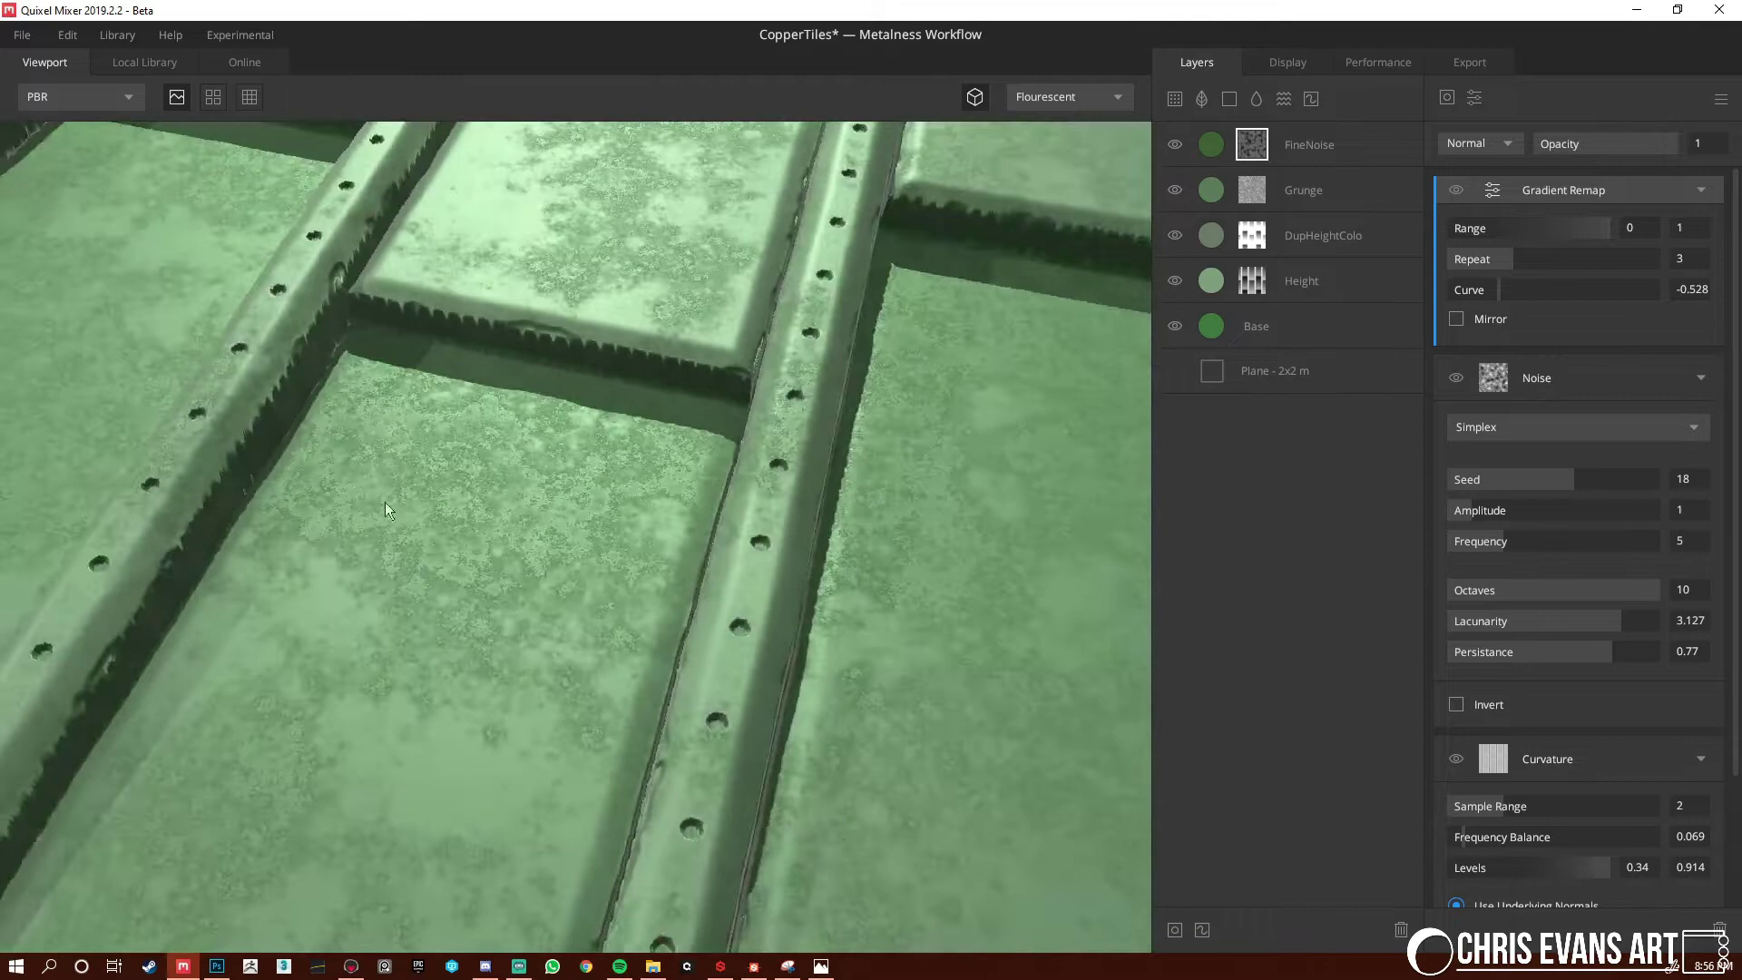
{"action": "left_click_drag", "start_coordinate": [385, 503], "coordinate": [606, 350]}
Set the Noise component's blend mode to Add and inspect the tiles from several angles
{"action": "left_click", "coordinate": [1578, 377]}
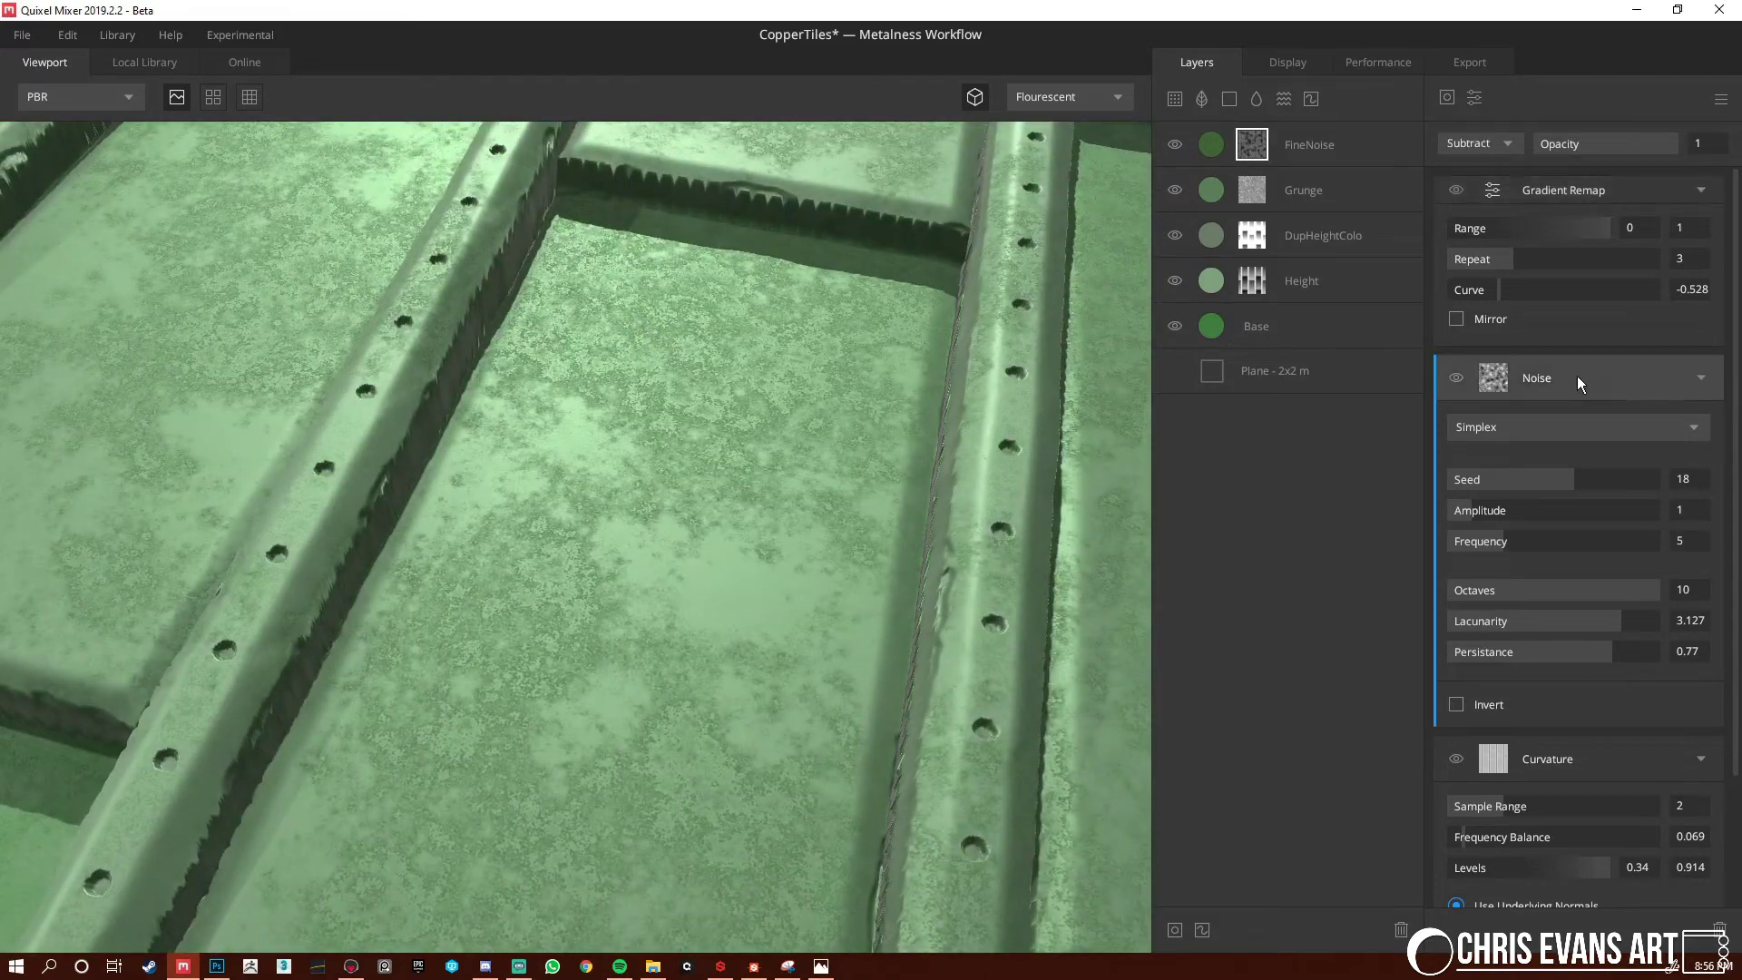
{"action": "left_click", "coordinate": [1497, 144]}
{"action": "left_click", "coordinate": [1500, 189]}
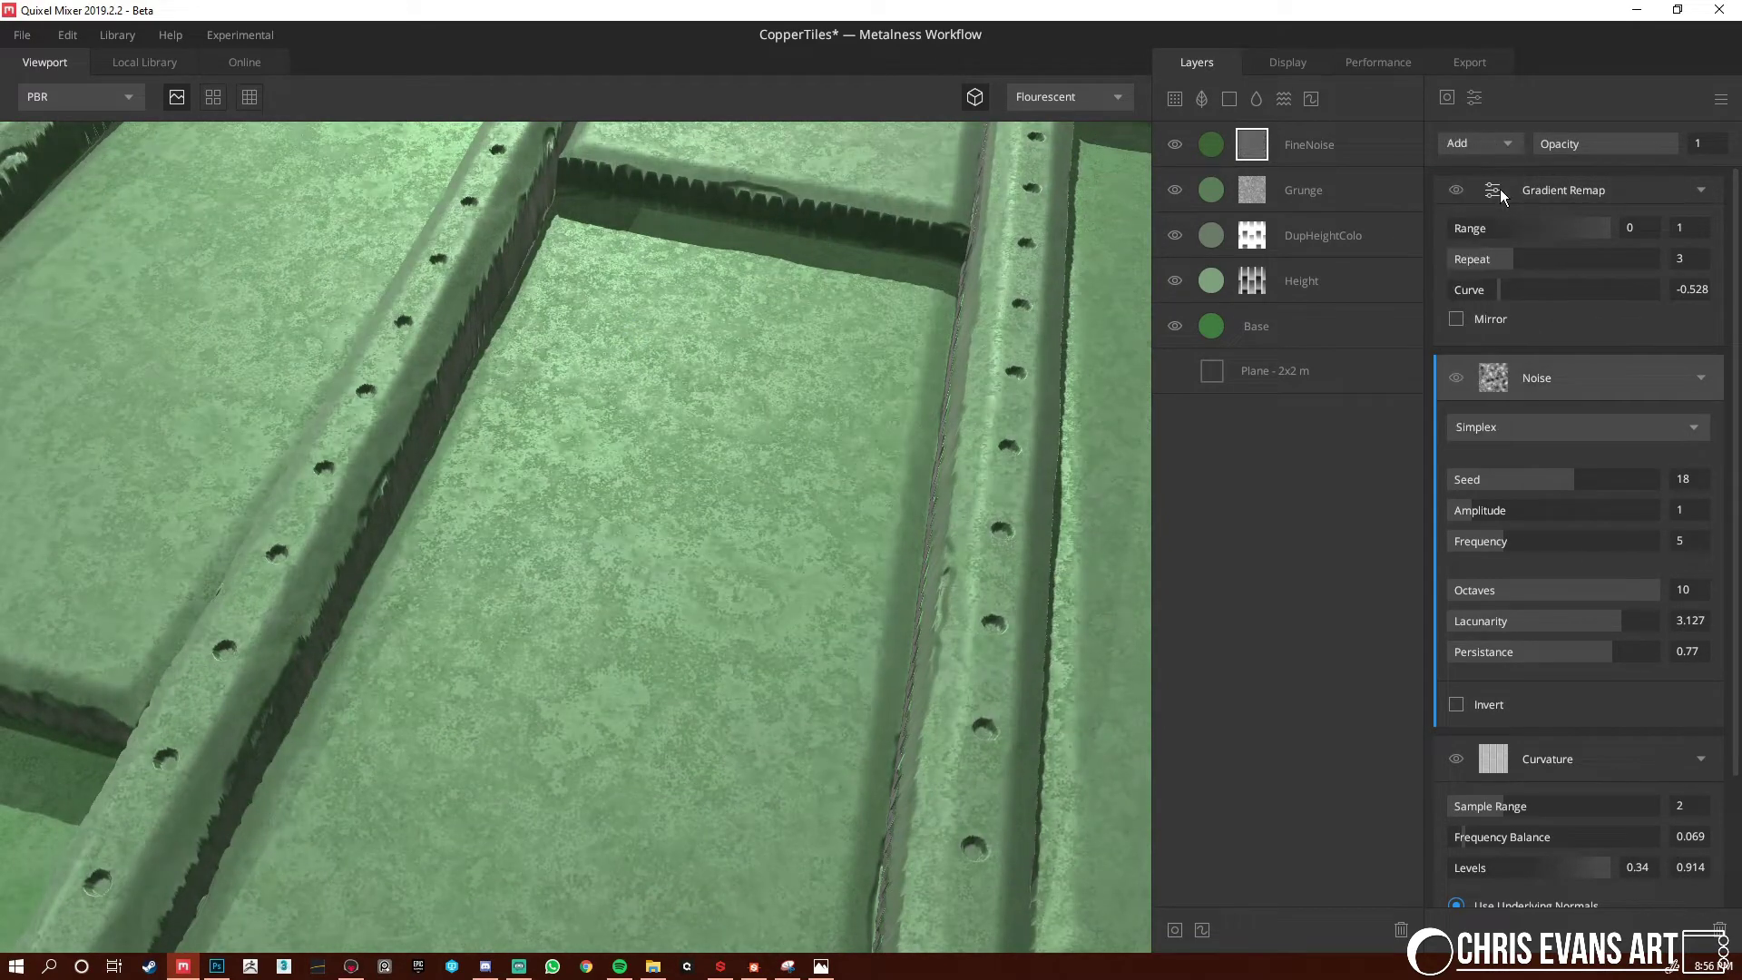
{"action": "right_click_drag", "start_coordinate": [807, 691], "coordinate": [710, 550]}
{"action": "left_click_drag", "start_coordinate": [710, 550], "coordinate": [639, 706]}
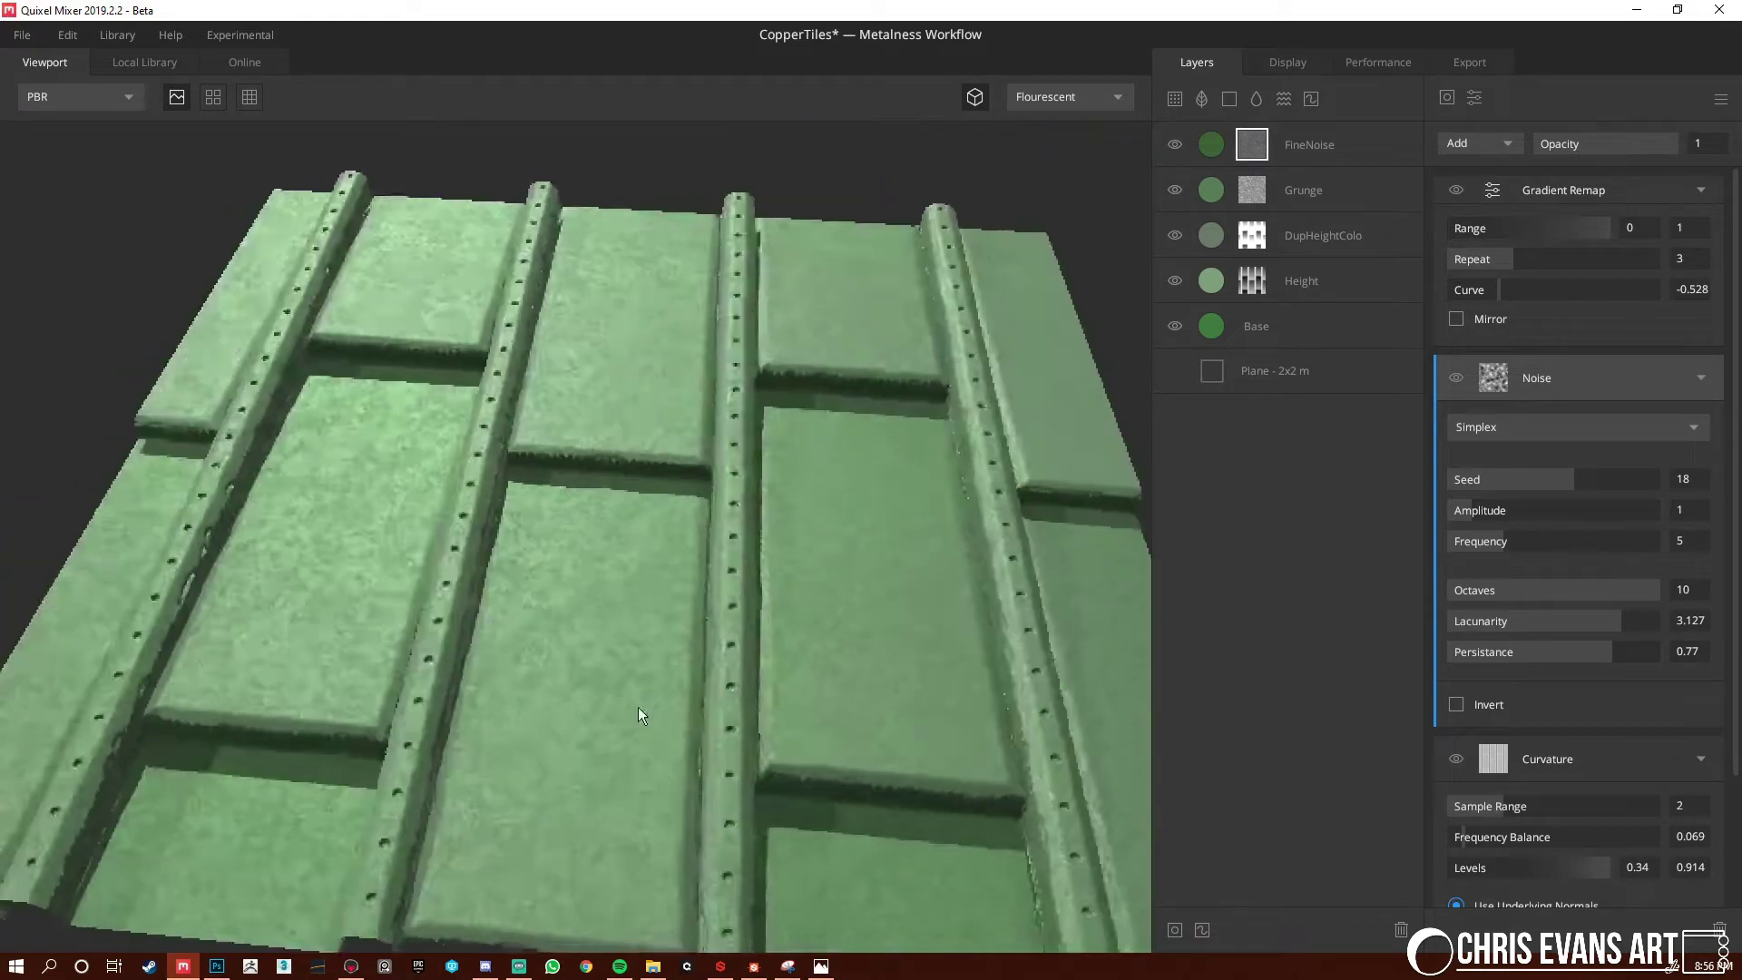
{"action": "right_click_drag", "start_coordinate": [639, 706], "coordinate": [917, 732]}
{"action": "left_click_drag", "start_coordinate": [917, 731], "coordinate": [450, 560]}
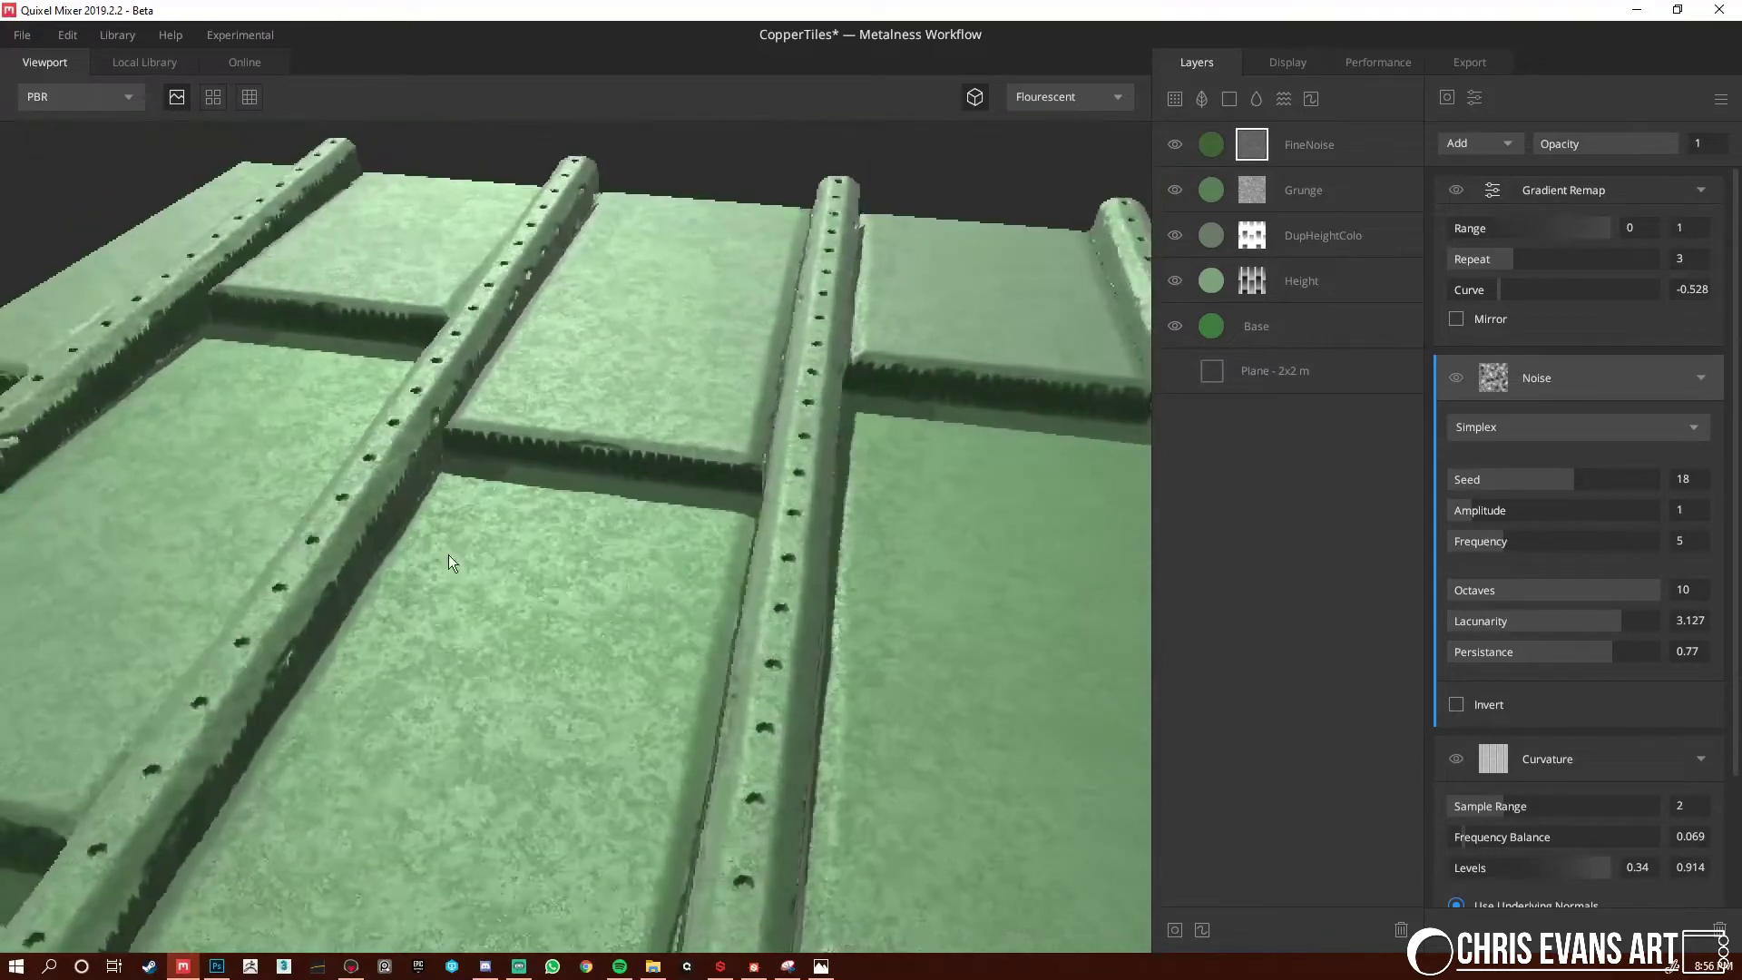
Examine the material's albedo, metalness, gloss and roughness channels, and return to the PBR view
{"action": "key", "text": "c"}
{"action": "right_click_drag", "start_coordinate": [661, 635], "coordinate": [588, 568], "text": "alt"}
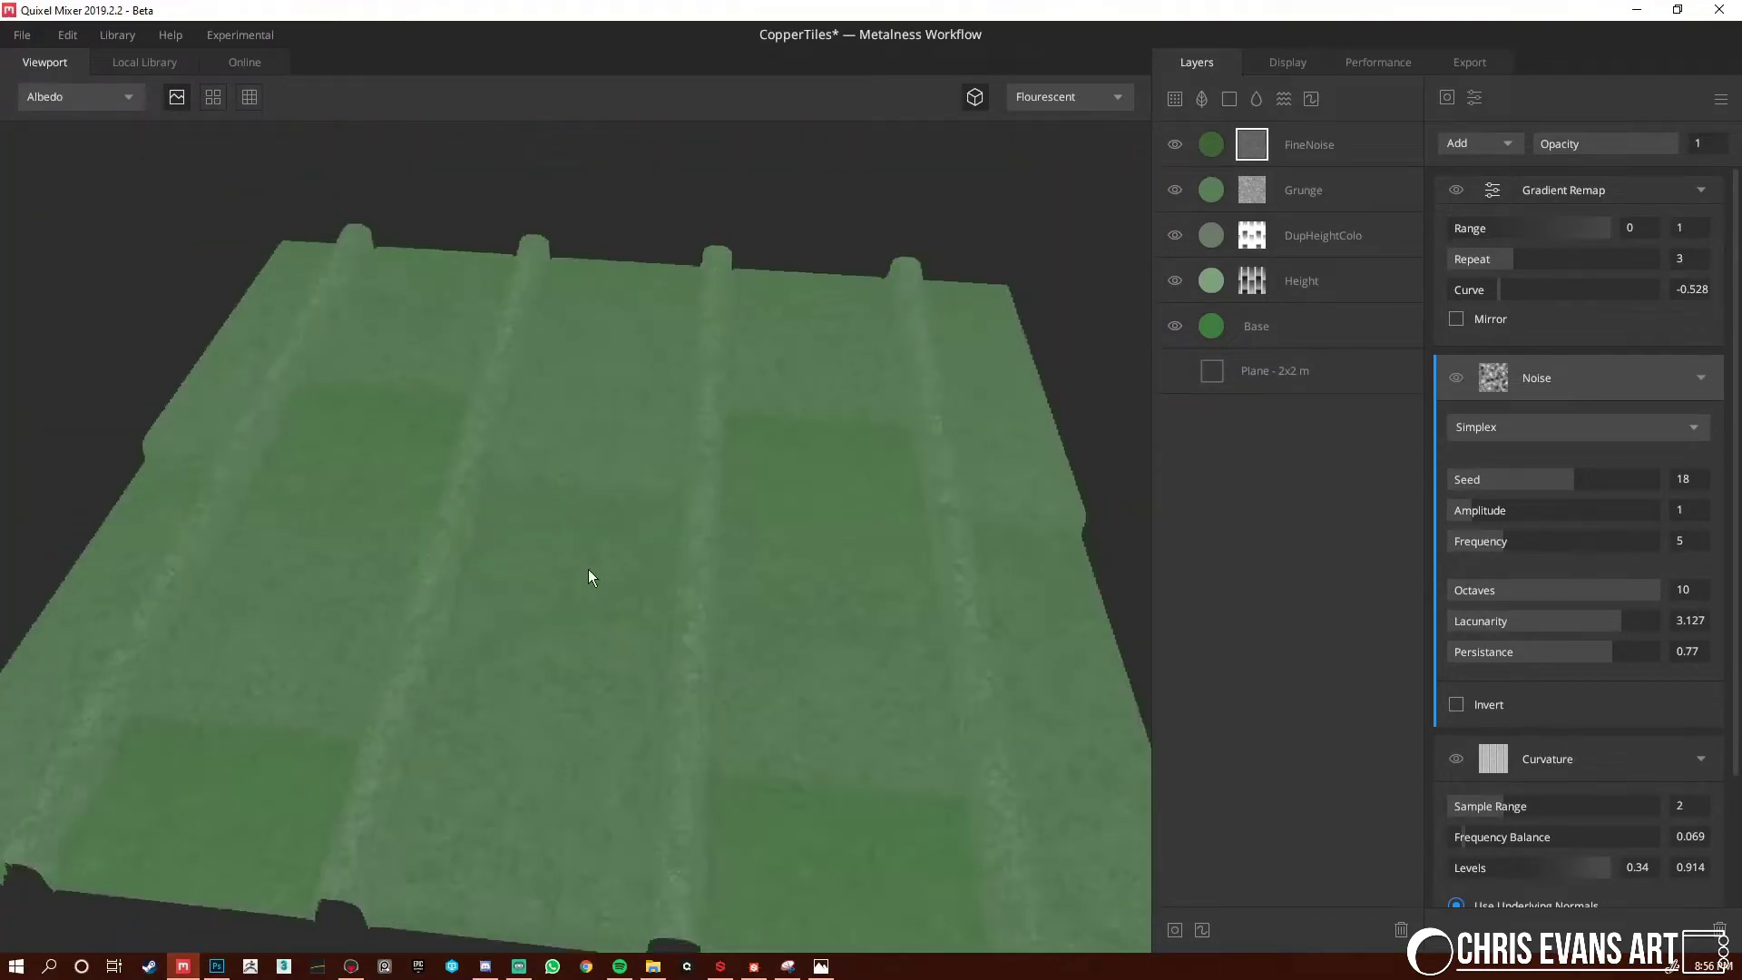
{"action": "left_click_drag", "start_coordinate": [591, 577], "coordinate": [638, 623]}
{"action": "key", "text": "3"}
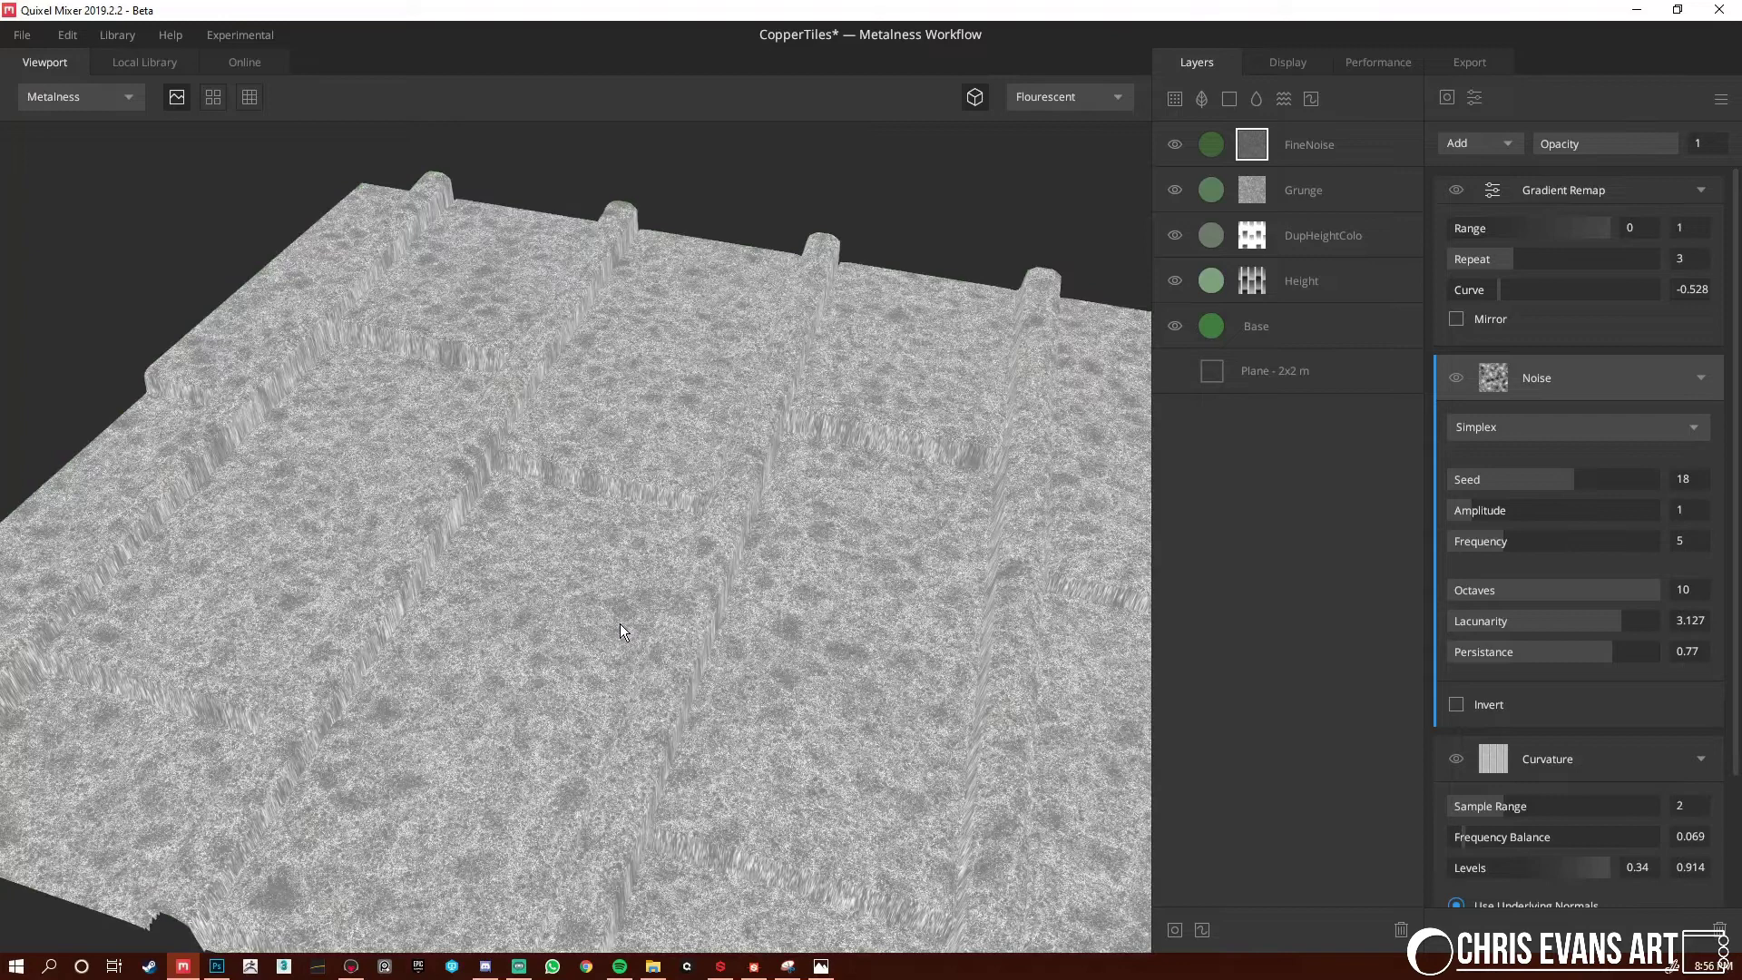
{"action": "key", "text": "4"}
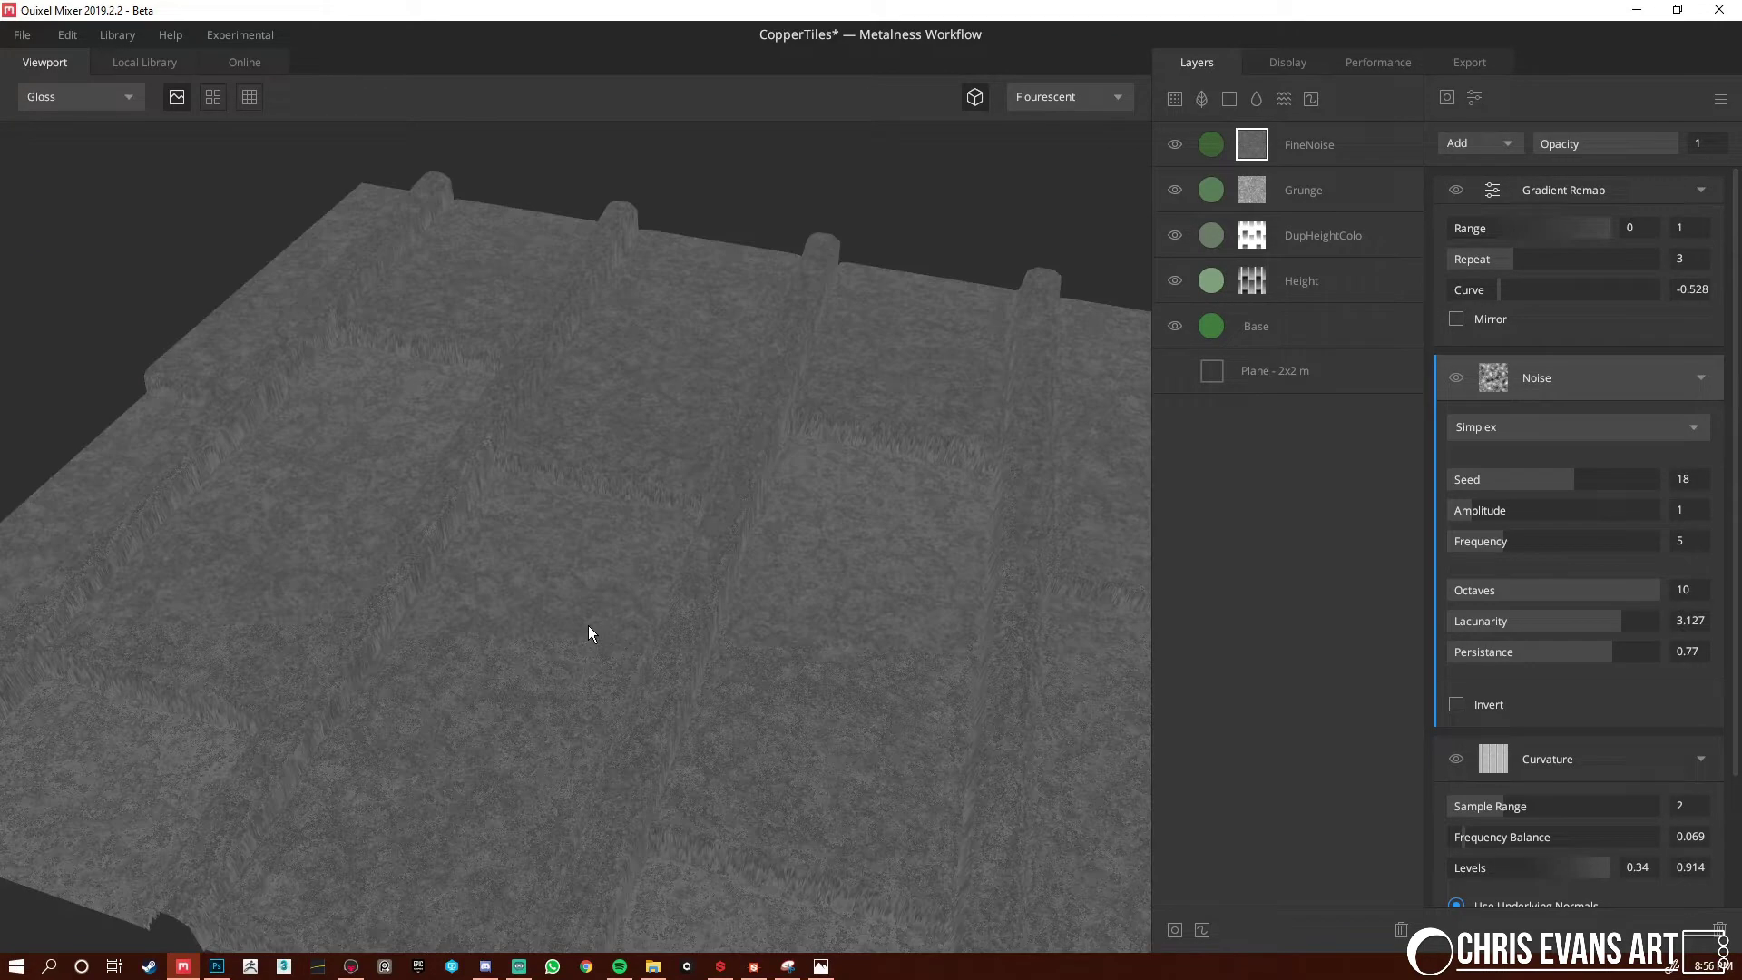
{"action": "key", "text": "5"}
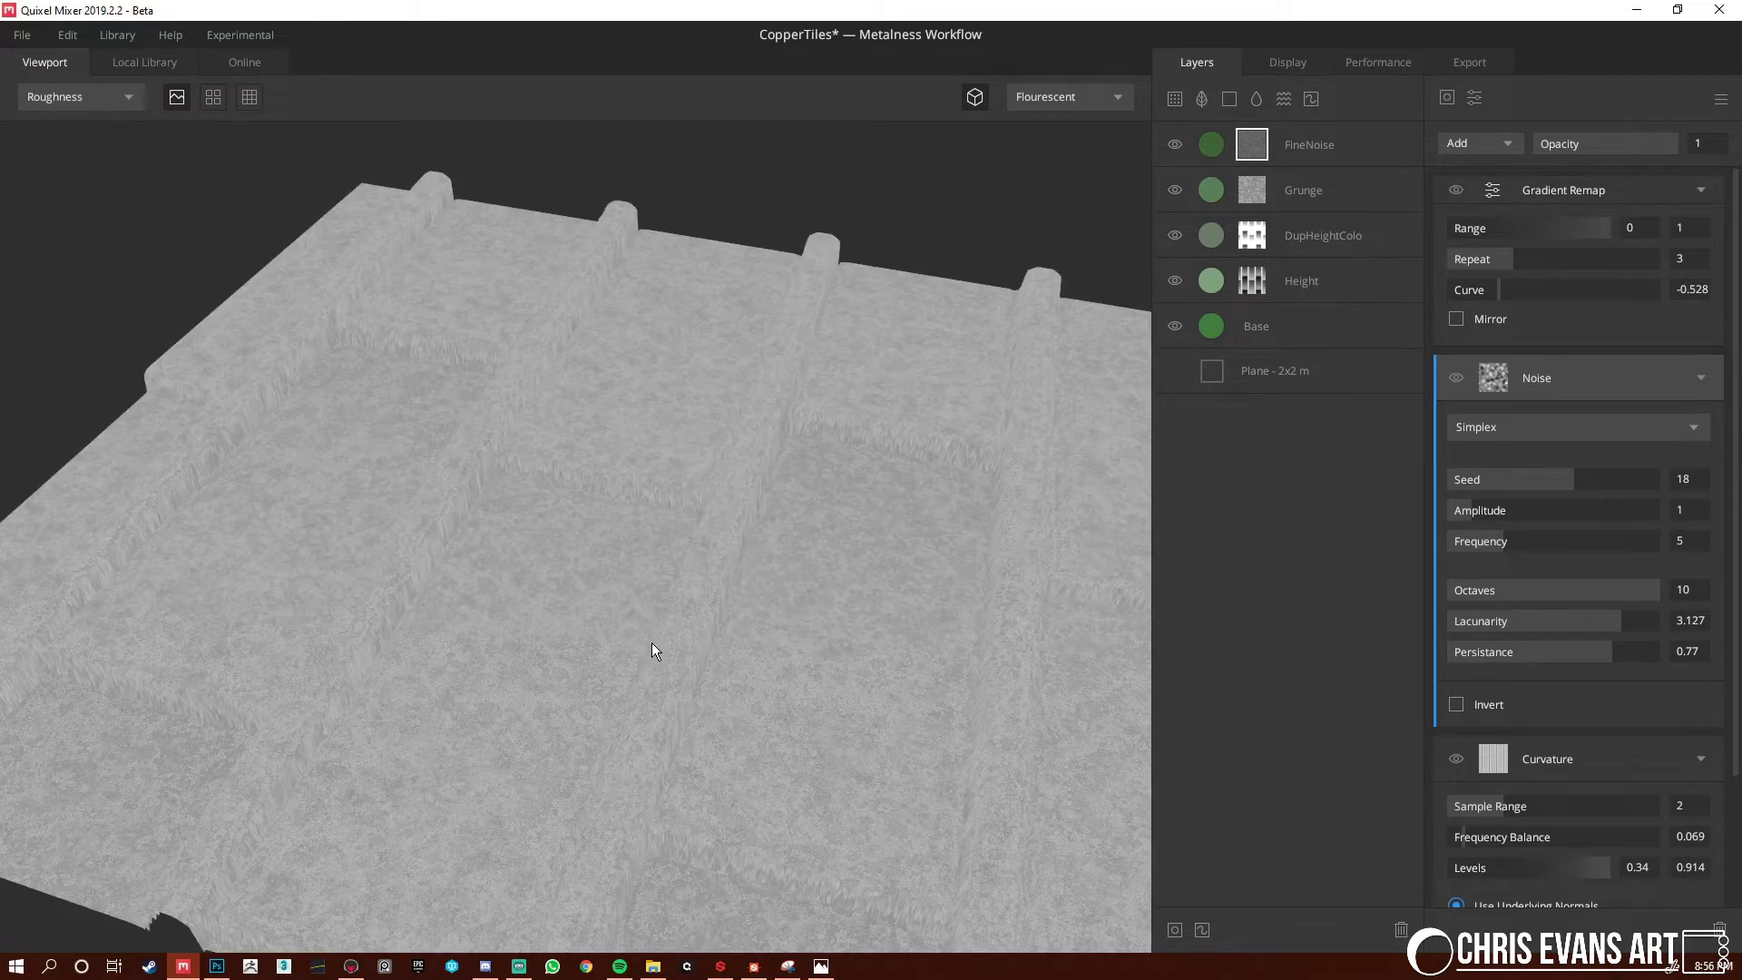
{"action": "key", "text": "1"}
{"action": "mouse_move", "coordinate": [652, 643]}
{"action": "left_mouse_down"}
{"action": "mouse_move", "coordinate": [747, 597]}
{"action": "mouse_move", "coordinate": [718, 637]}
{"action": "left_mouse_up"}
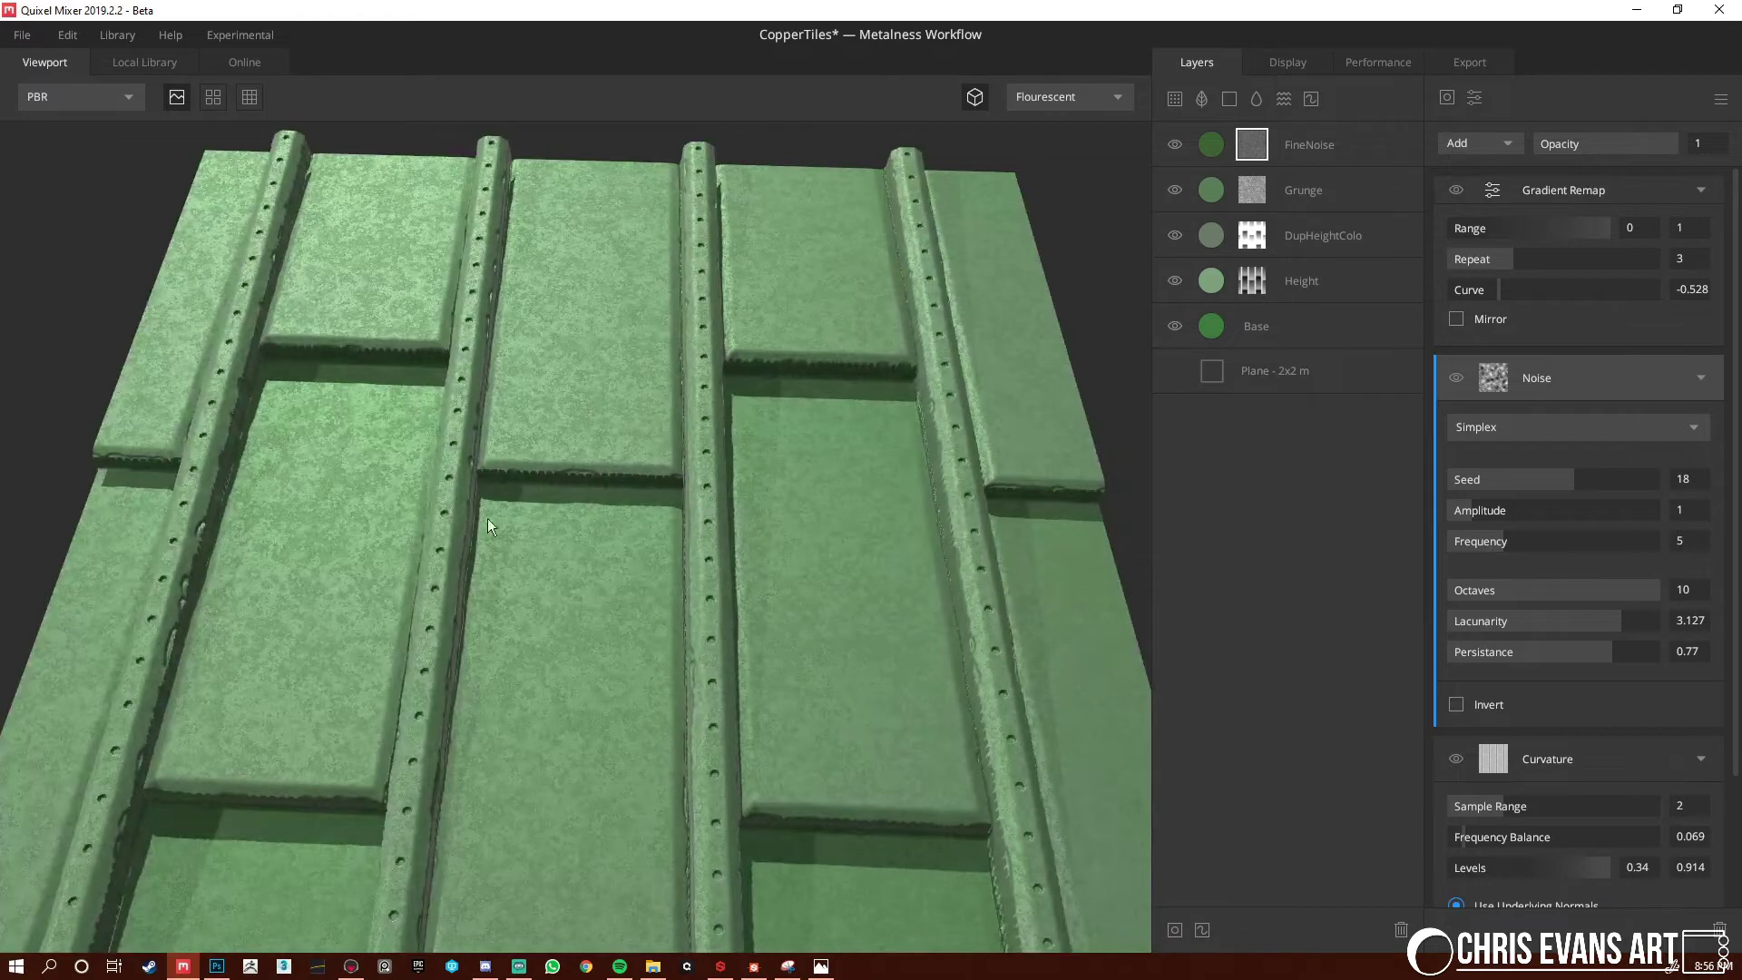
{"action": "key", "text": "alt+Tab"}
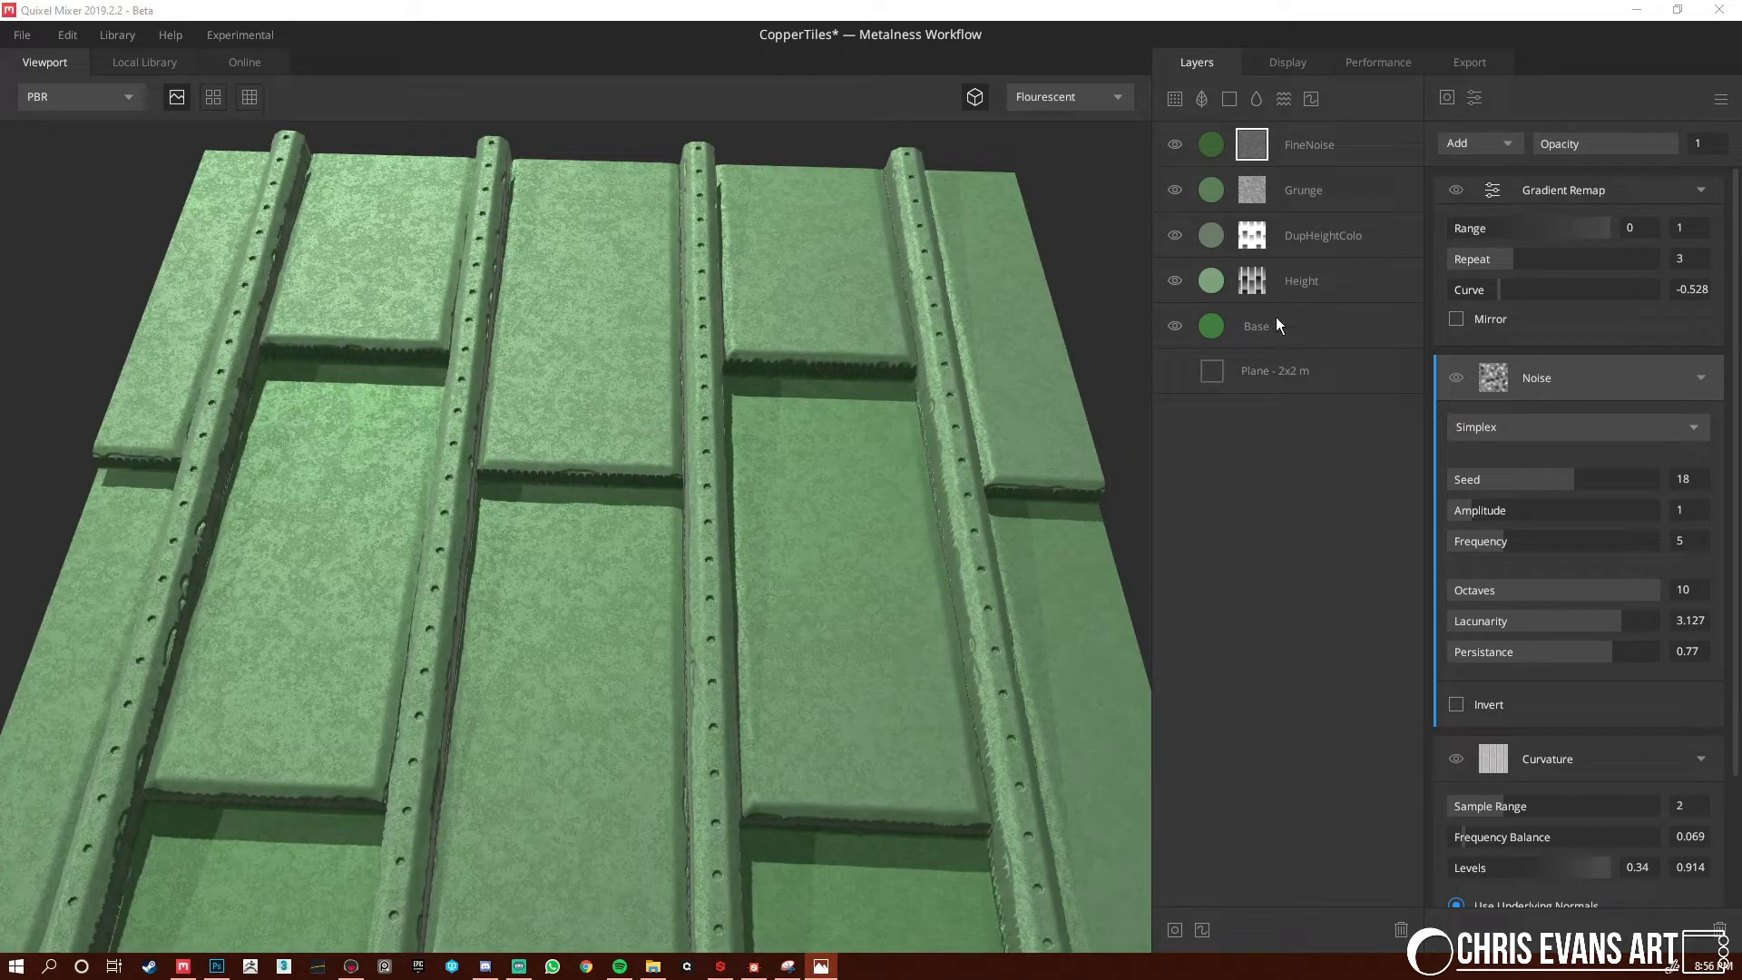
{"action": "left_click", "coordinate": [448, 442]}
{"action": "left_click_drag", "start_coordinate": [448, 443], "coordinate": [624, 428]}
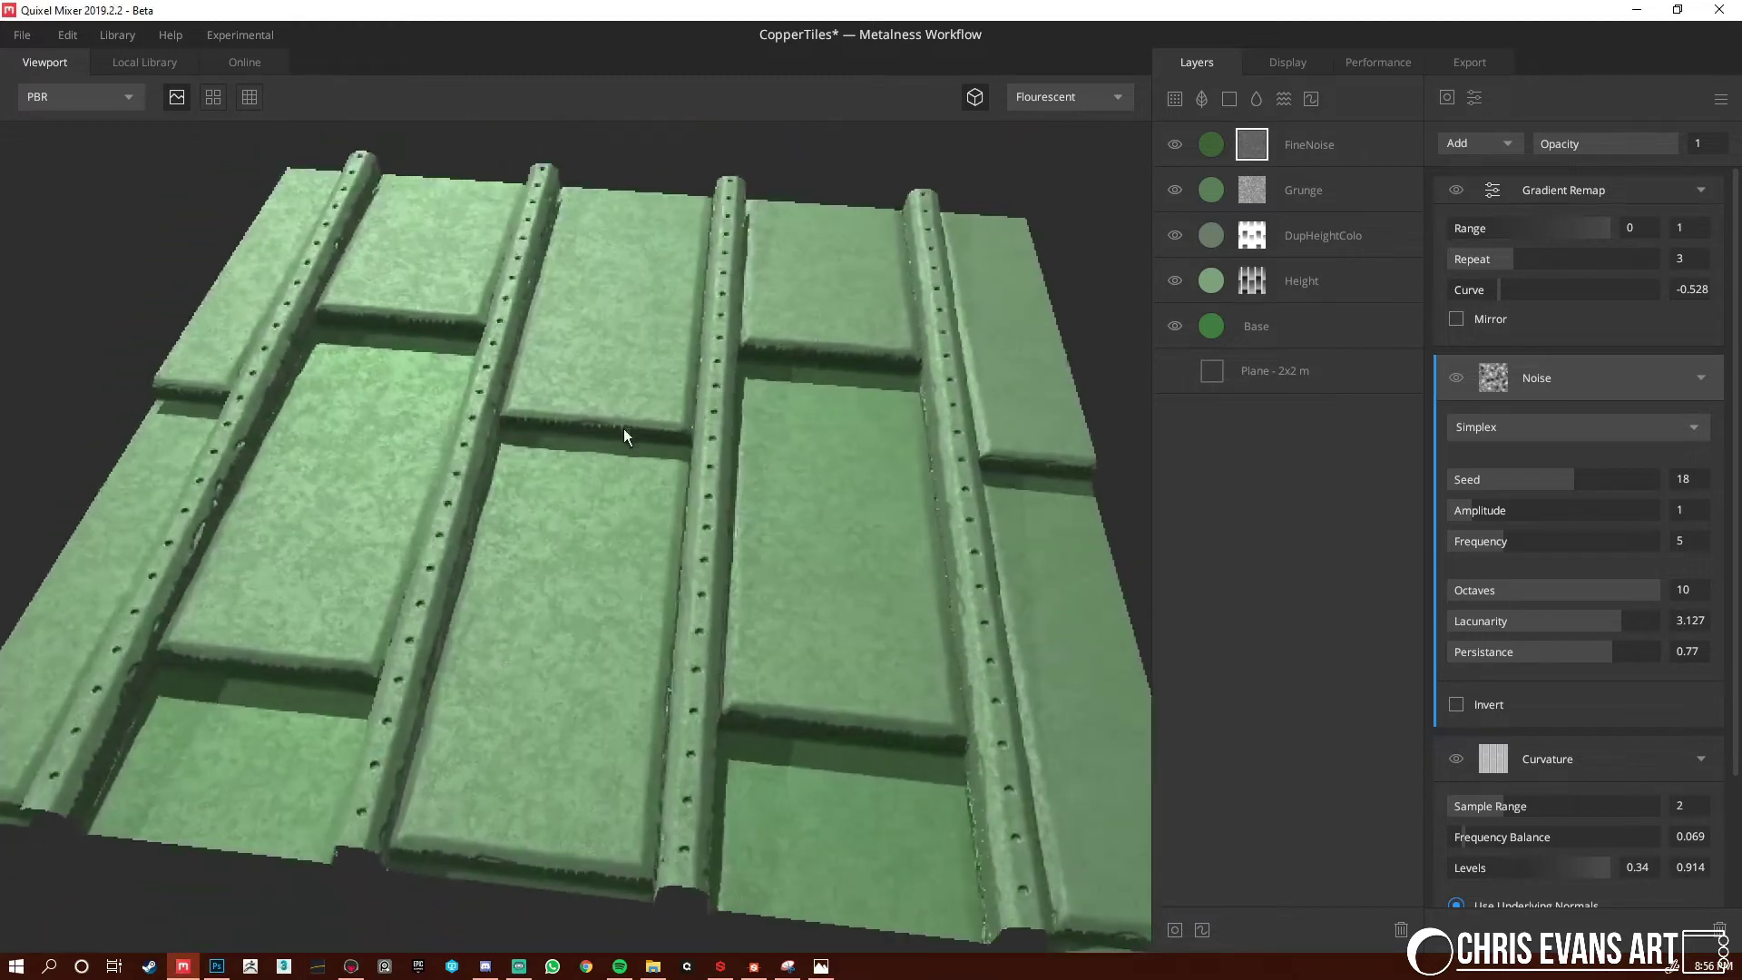
Add a solid layer above FineNoise and set its albedo to a muted dark green, hex 41533E
{"action": "left_click", "coordinate": [1231, 98]}
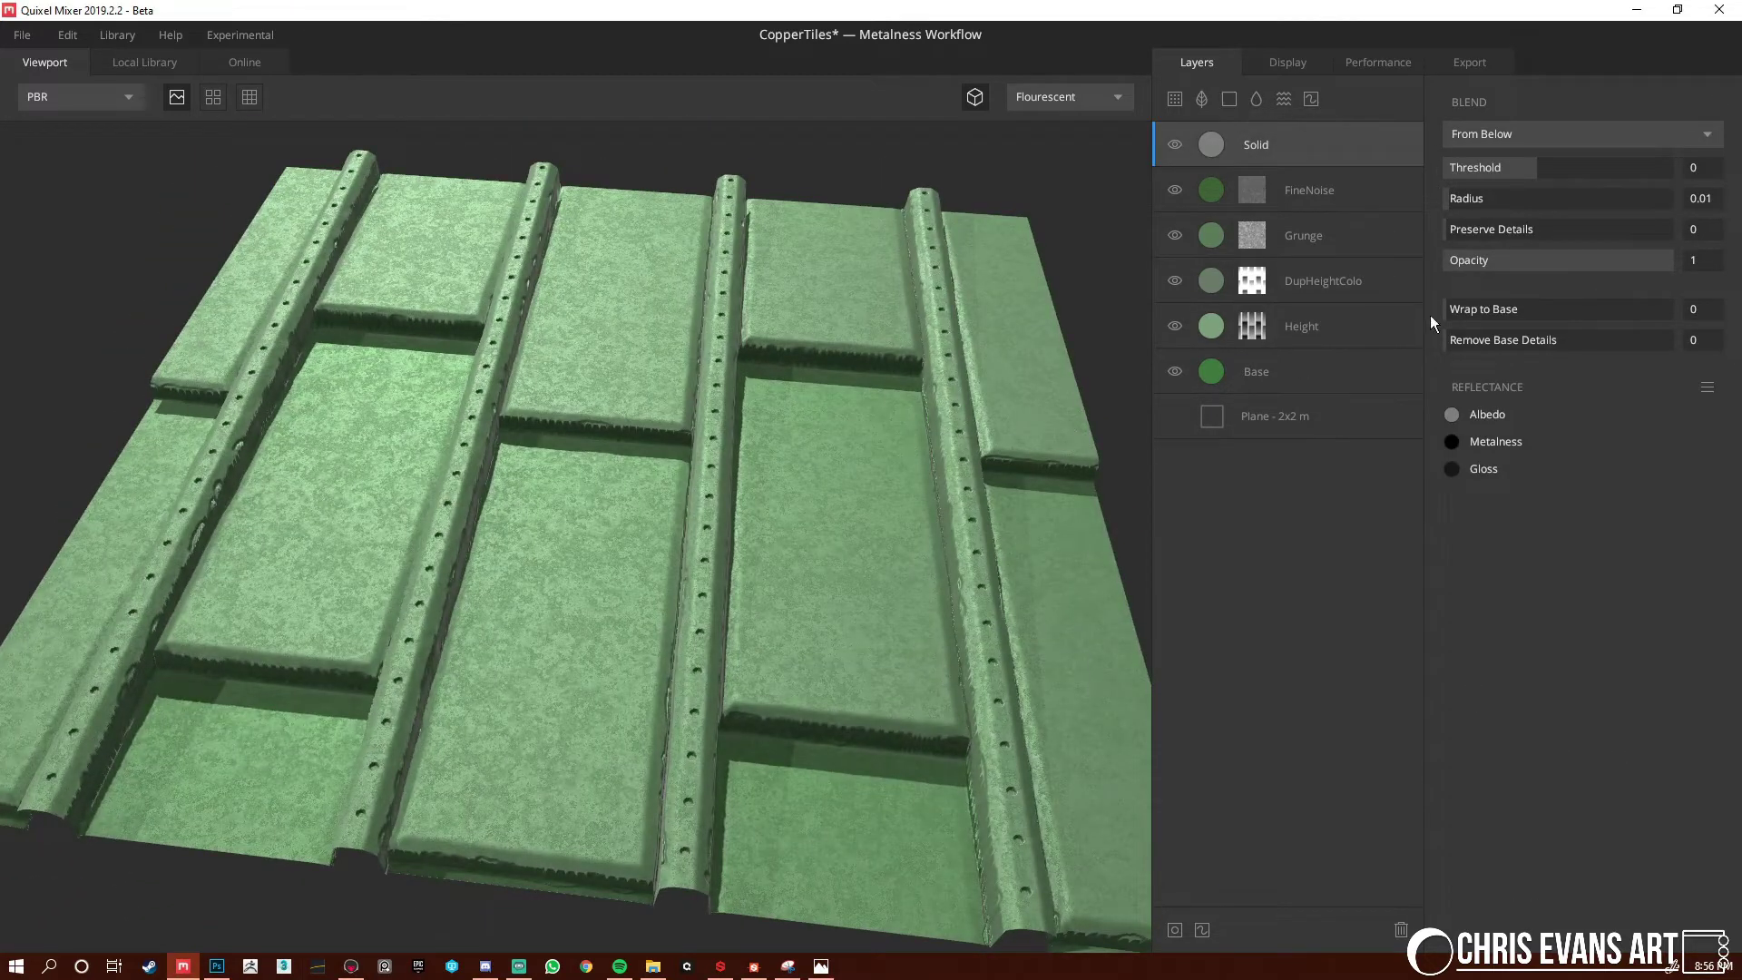
{"action": "left_click", "coordinate": [1453, 413]}
{"action": "left_click_drag", "start_coordinate": [755, 558], "coordinate": [673, 542]}
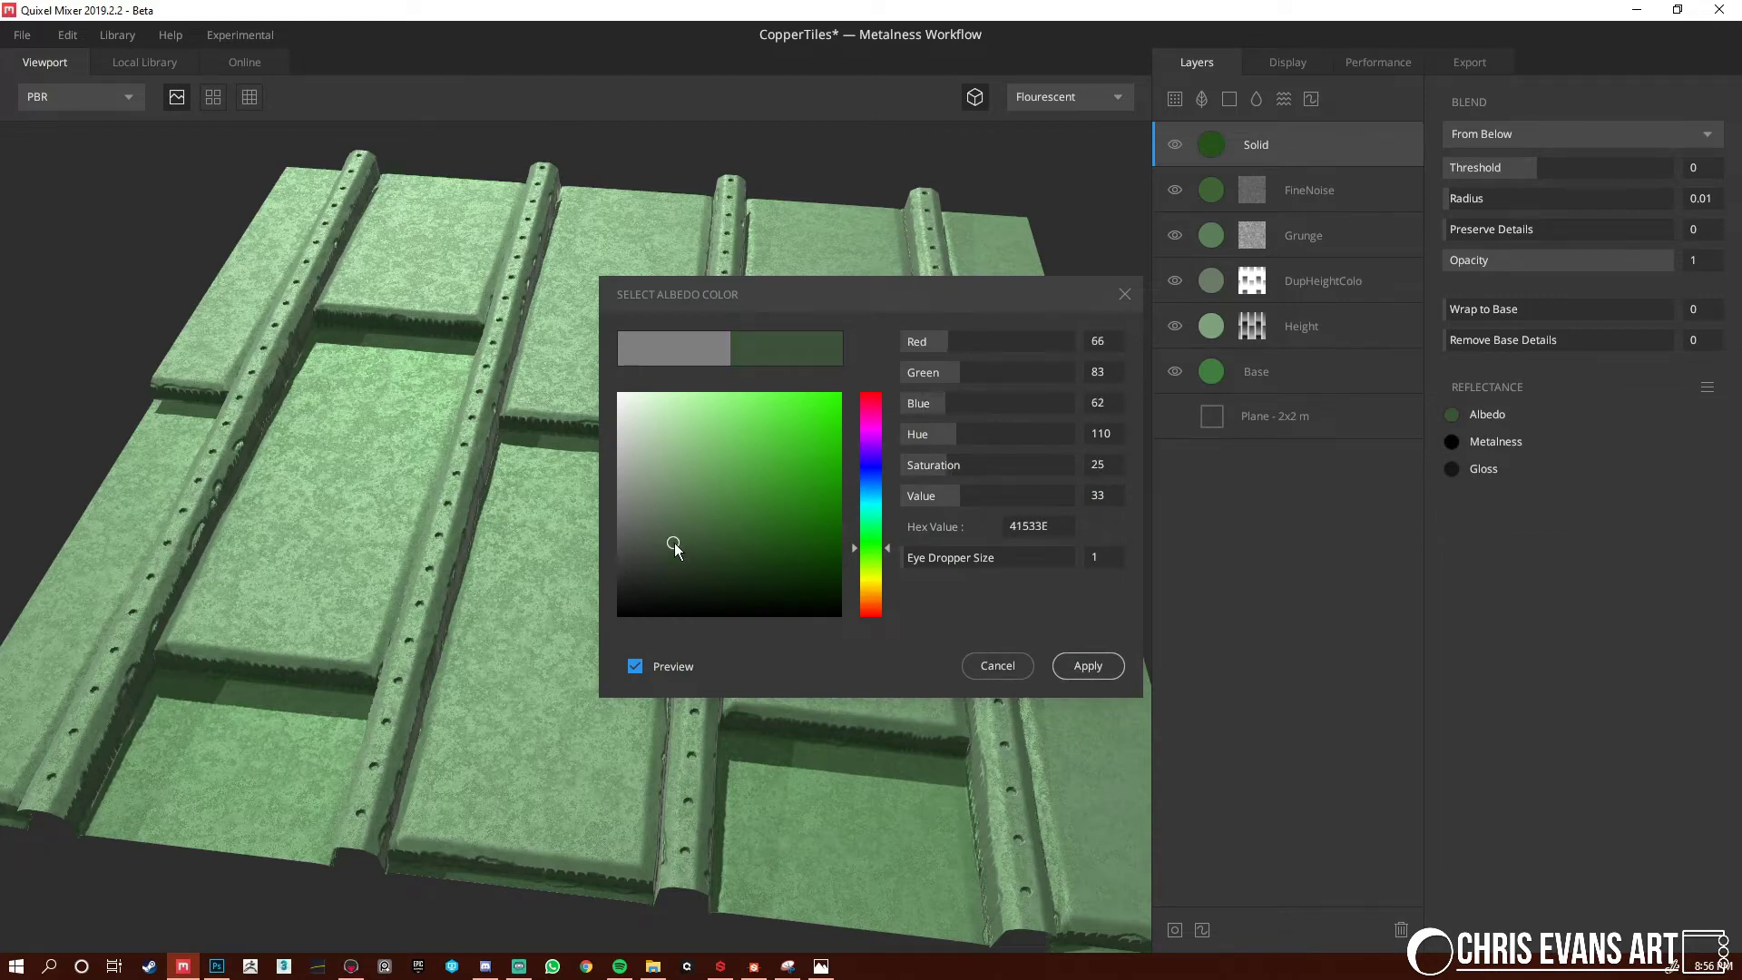
{"action": "left_click", "coordinate": [1087, 672]}
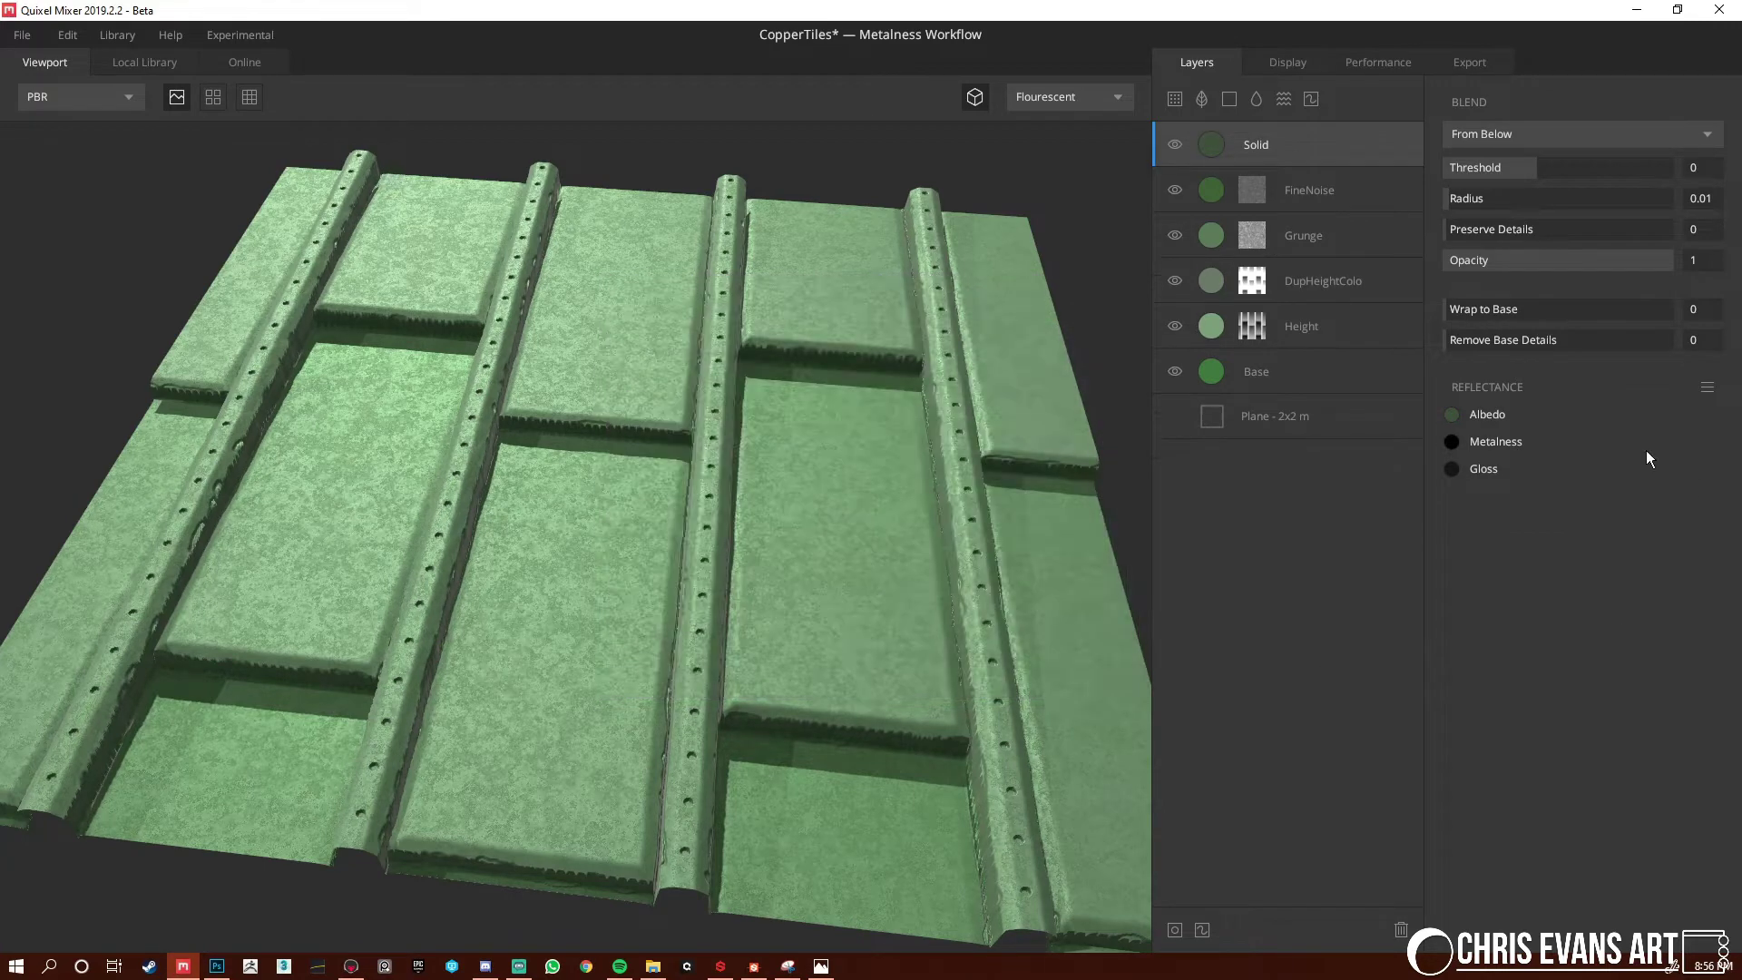
Set the top solid layer's gloss to dark grey 4F4F4F, with Wrap to Base at 0.932 and Threshold at 3
{"action": "left_click", "coordinate": [1451, 468]}
{"action": "mouse_move", "coordinate": [673, 568]}
{"action": "left_mouse_down"}
{"action": "mouse_move", "coordinate": [672, 542]}
{"action": "mouse_move", "coordinate": [642, 535]}
{"action": "mouse_move", "coordinate": [615, 557]}
{"action": "mouse_move", "coordinate": [692, 591]}
{"action": "left_mouse_up"}
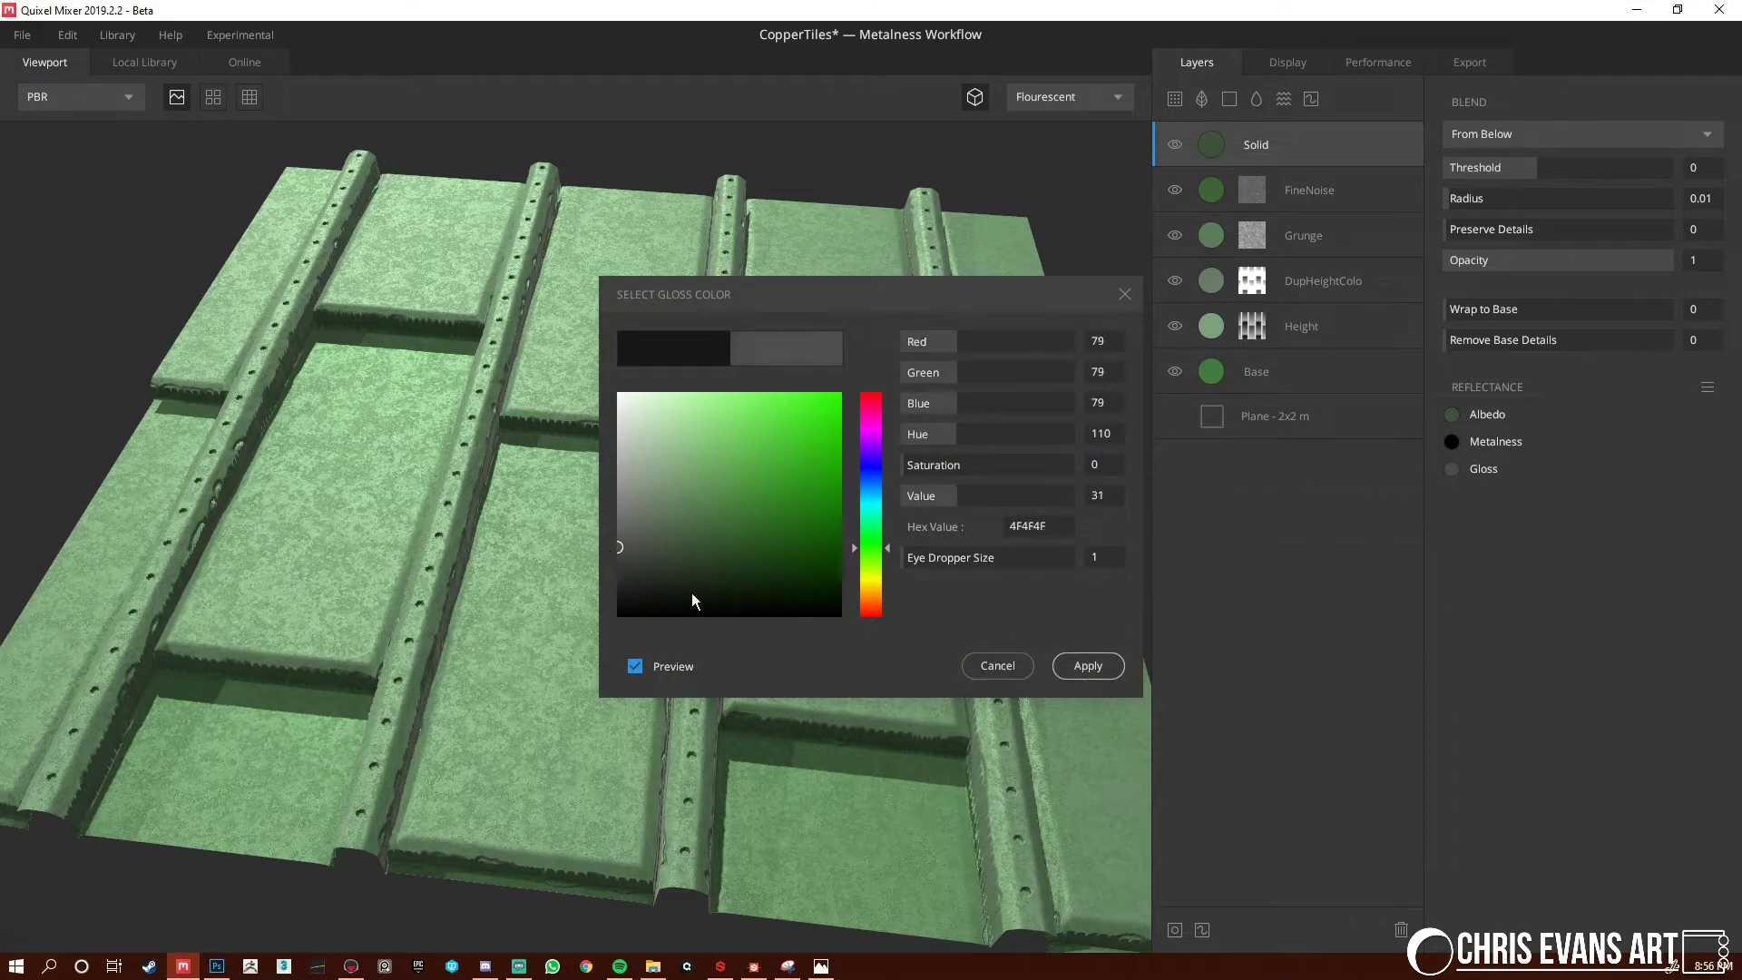
{"action": "left_click", "coordinate": [1085, 669]}
{"action": "left_click_drag", "start_coordinate": [1509, 309], "coordinate": [1659, 310]}
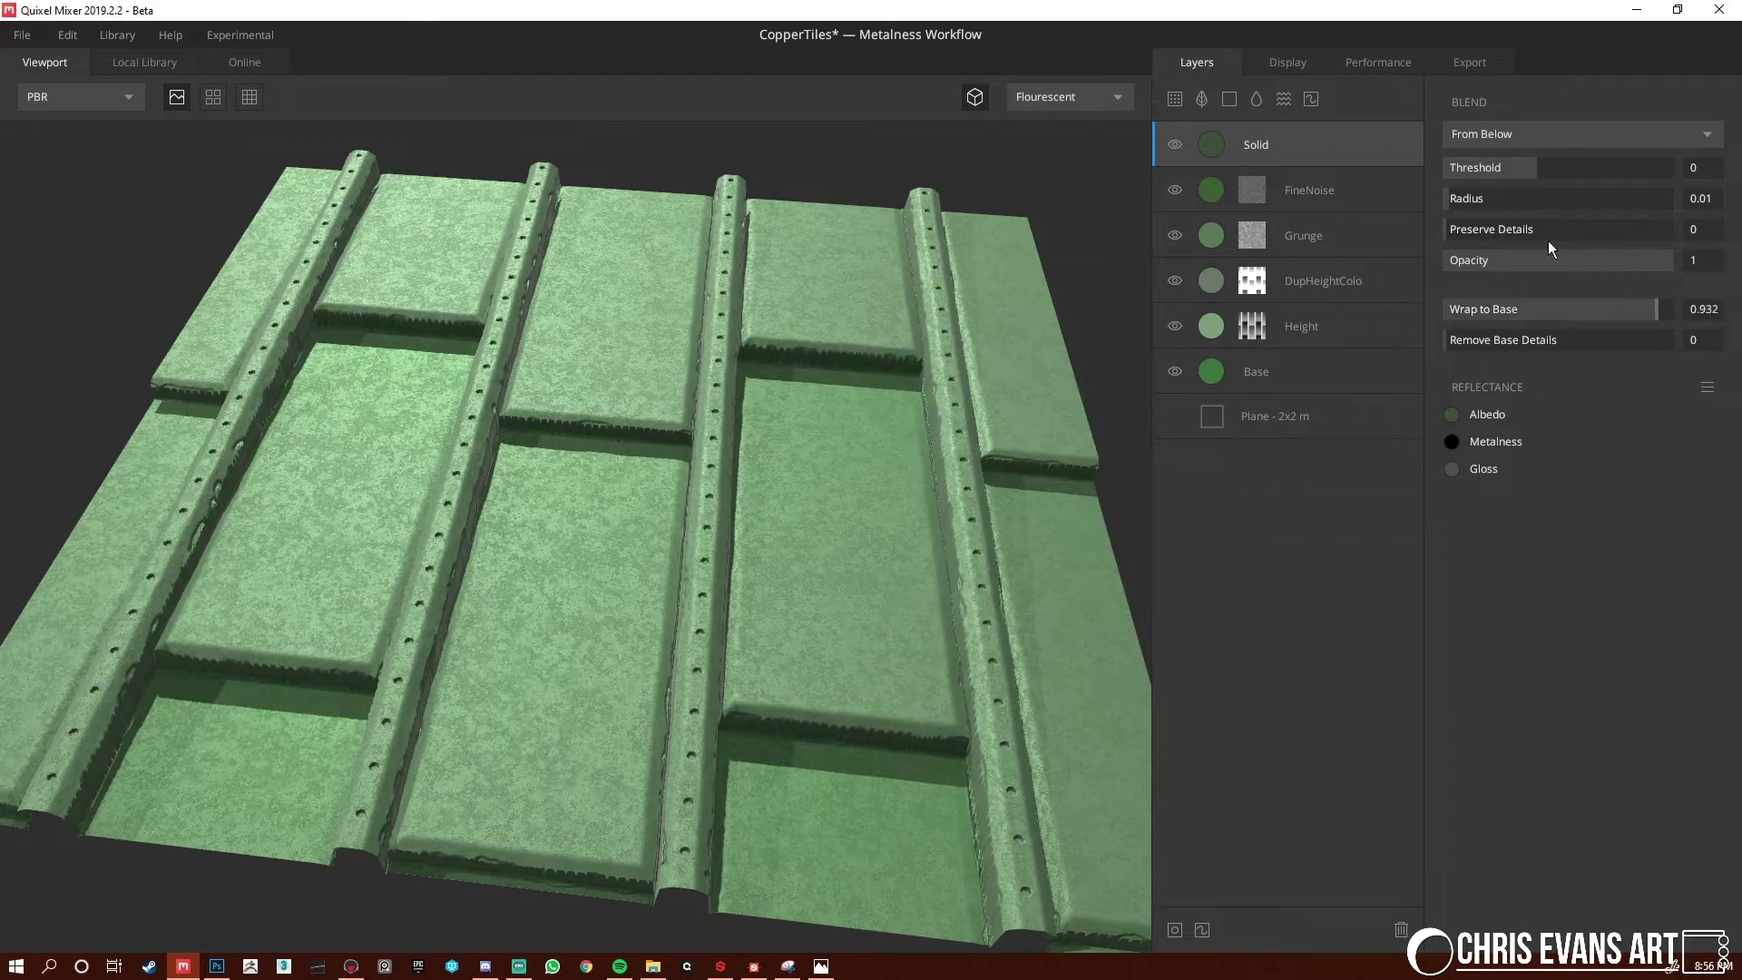
{"action": "left_click_drag", "start_coordinate": [1557, 168], "coordinate": [1688, 166]}
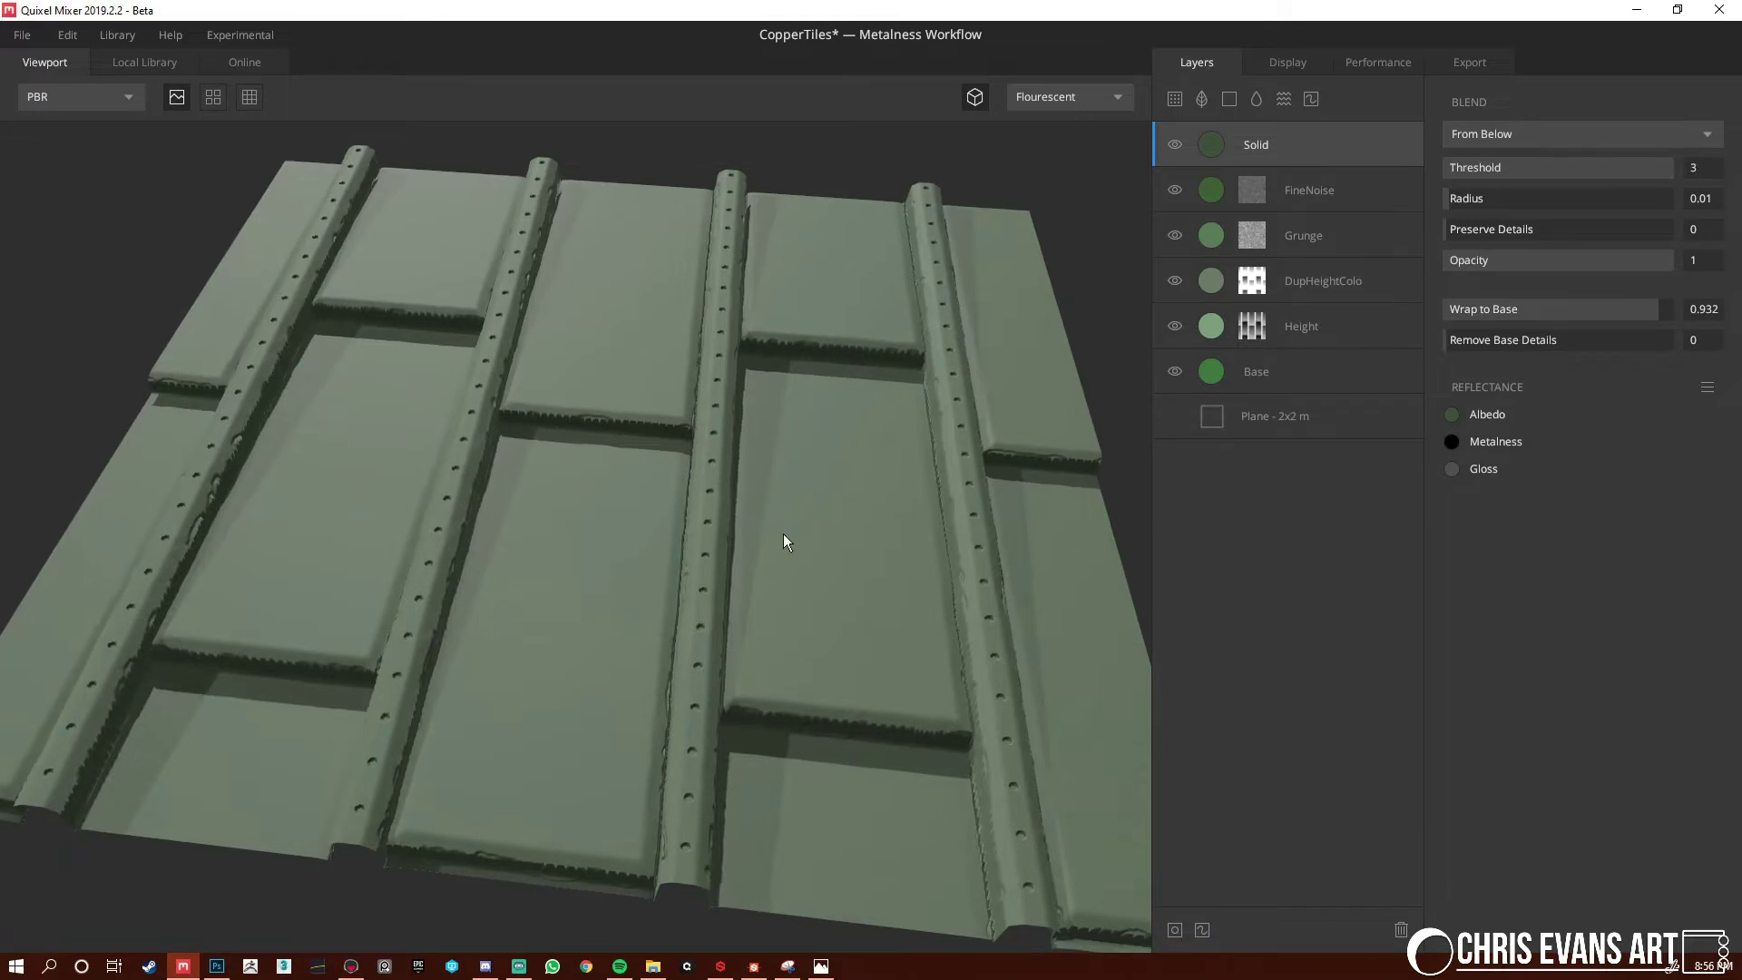
{"action": "left_click_drag", "start_coordinate": [782, 533], "coordinate": [765, 477]}
{"action": "key", "text": "alt+Tab"}
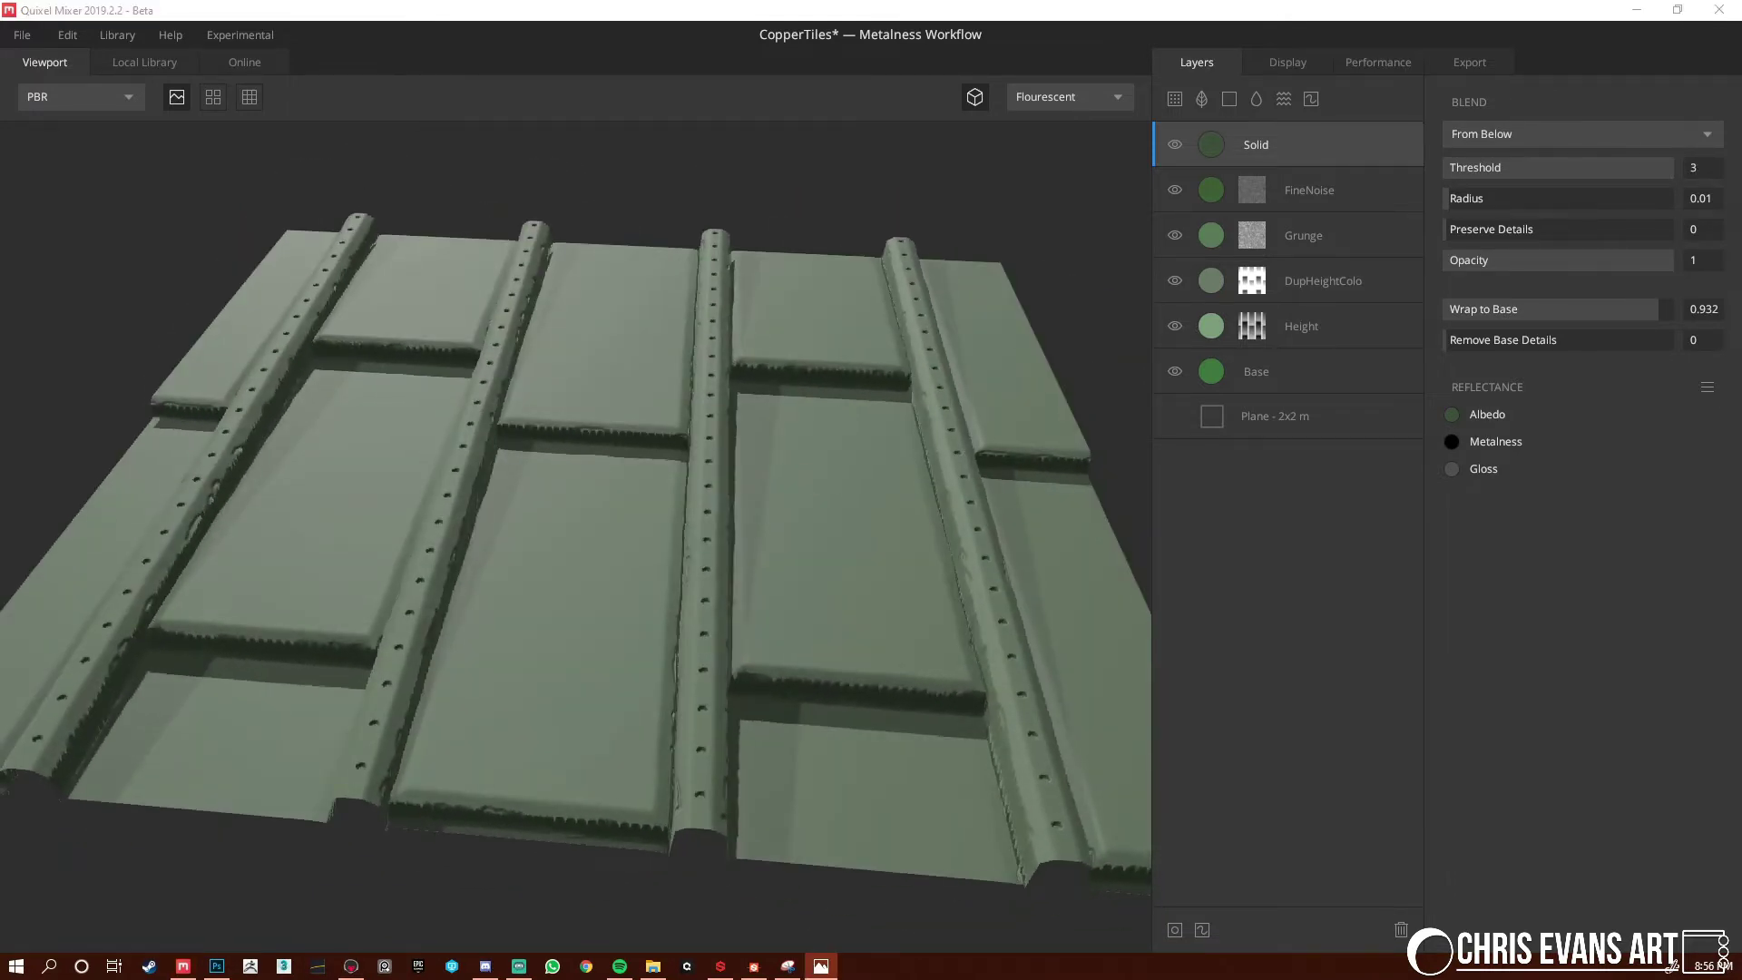
Add a mask stack with a Worley 3 noise component to the dark green solid layer and set its Octaves to 10
{"action": "left_click", "coordinate": [1228, 100]}
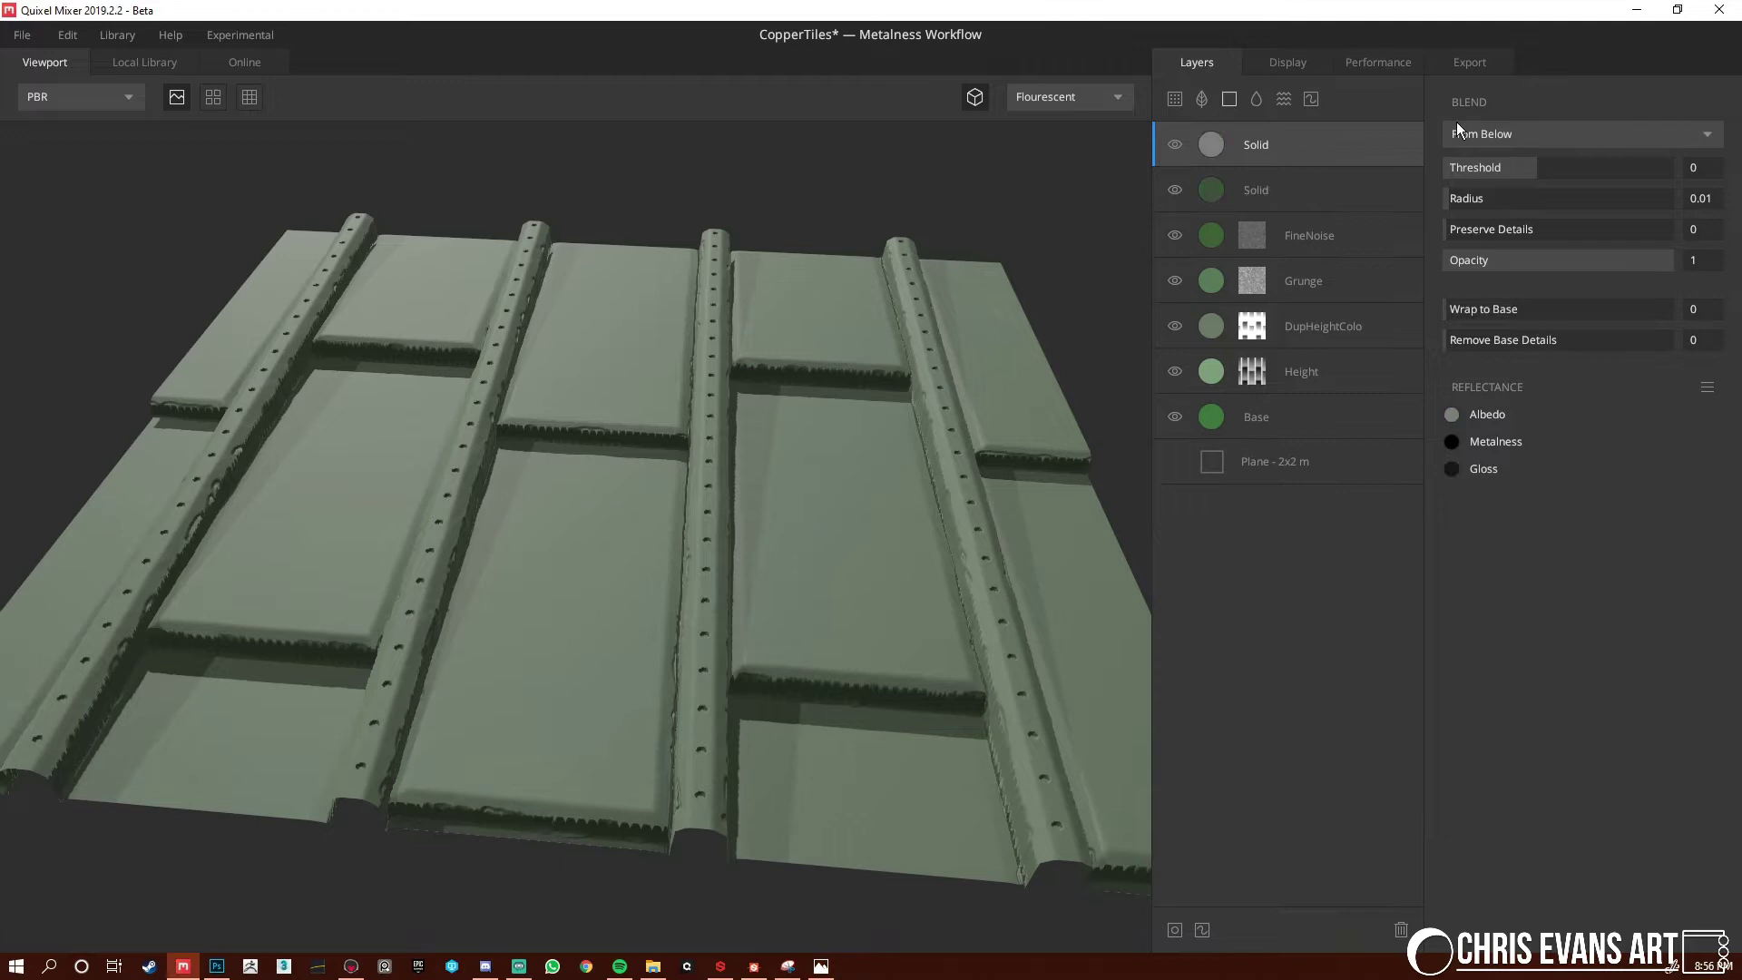
{"action": "key", "text": "ctrl+z"}
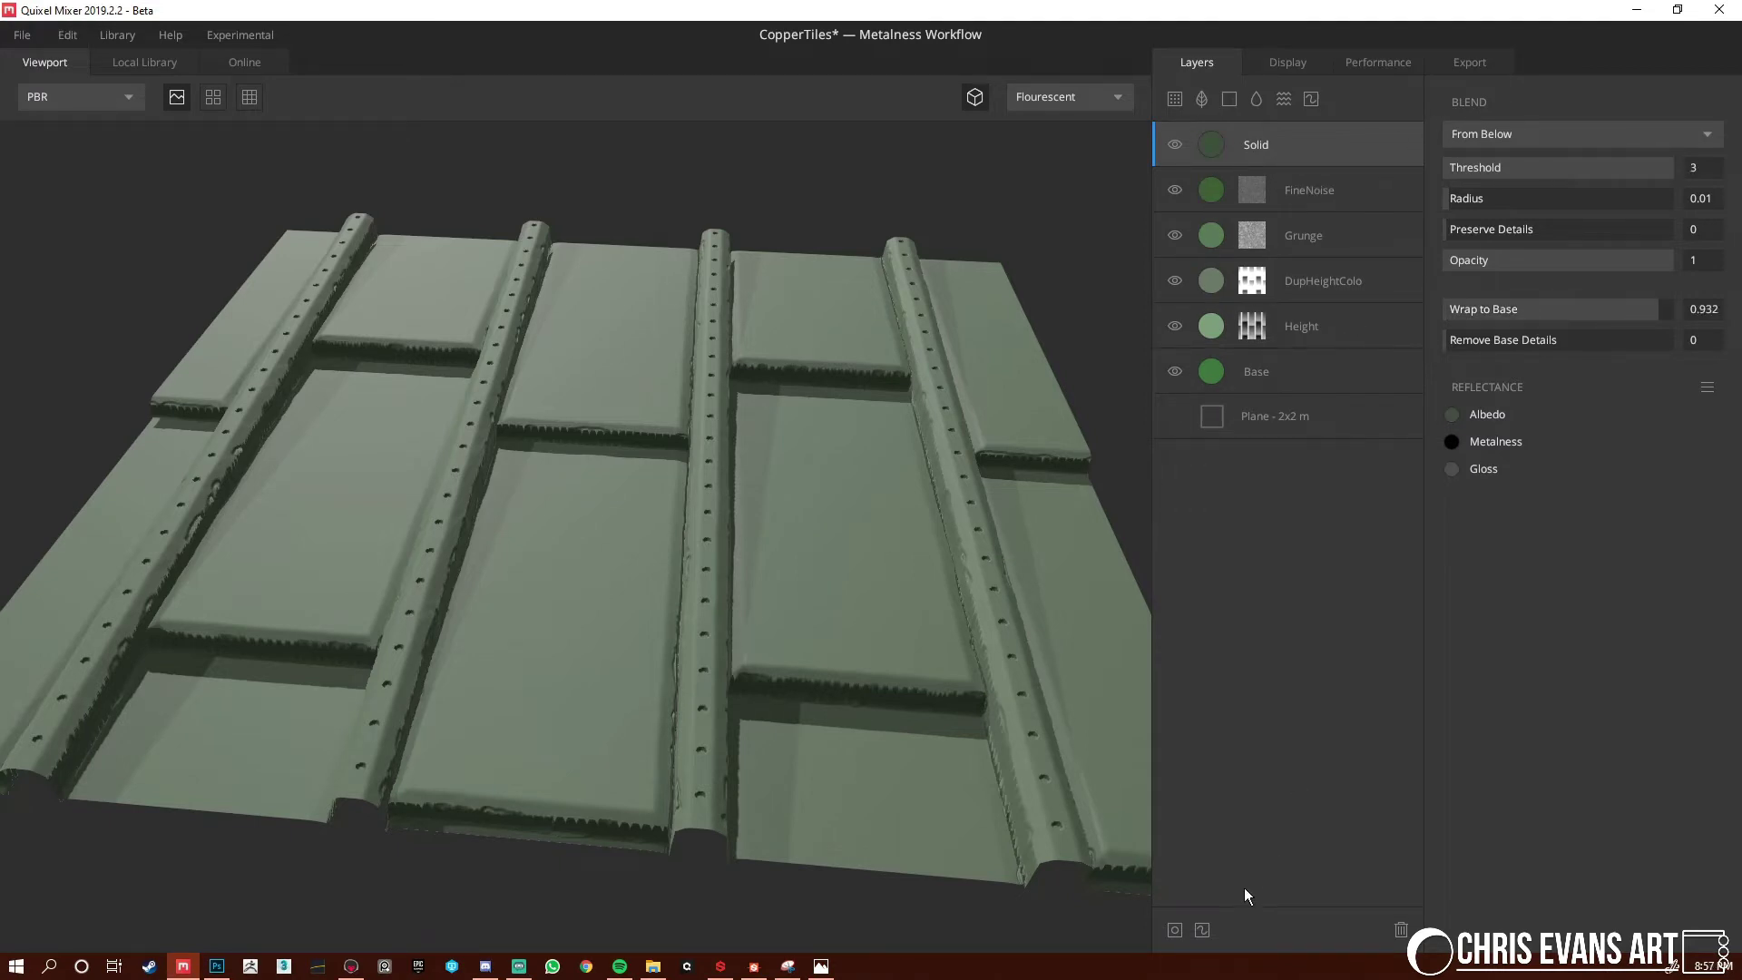
{"action": "left_click", "coordinate": [1175, 930]}
{"action": "left_click", "coordinate": [1447, 98]}
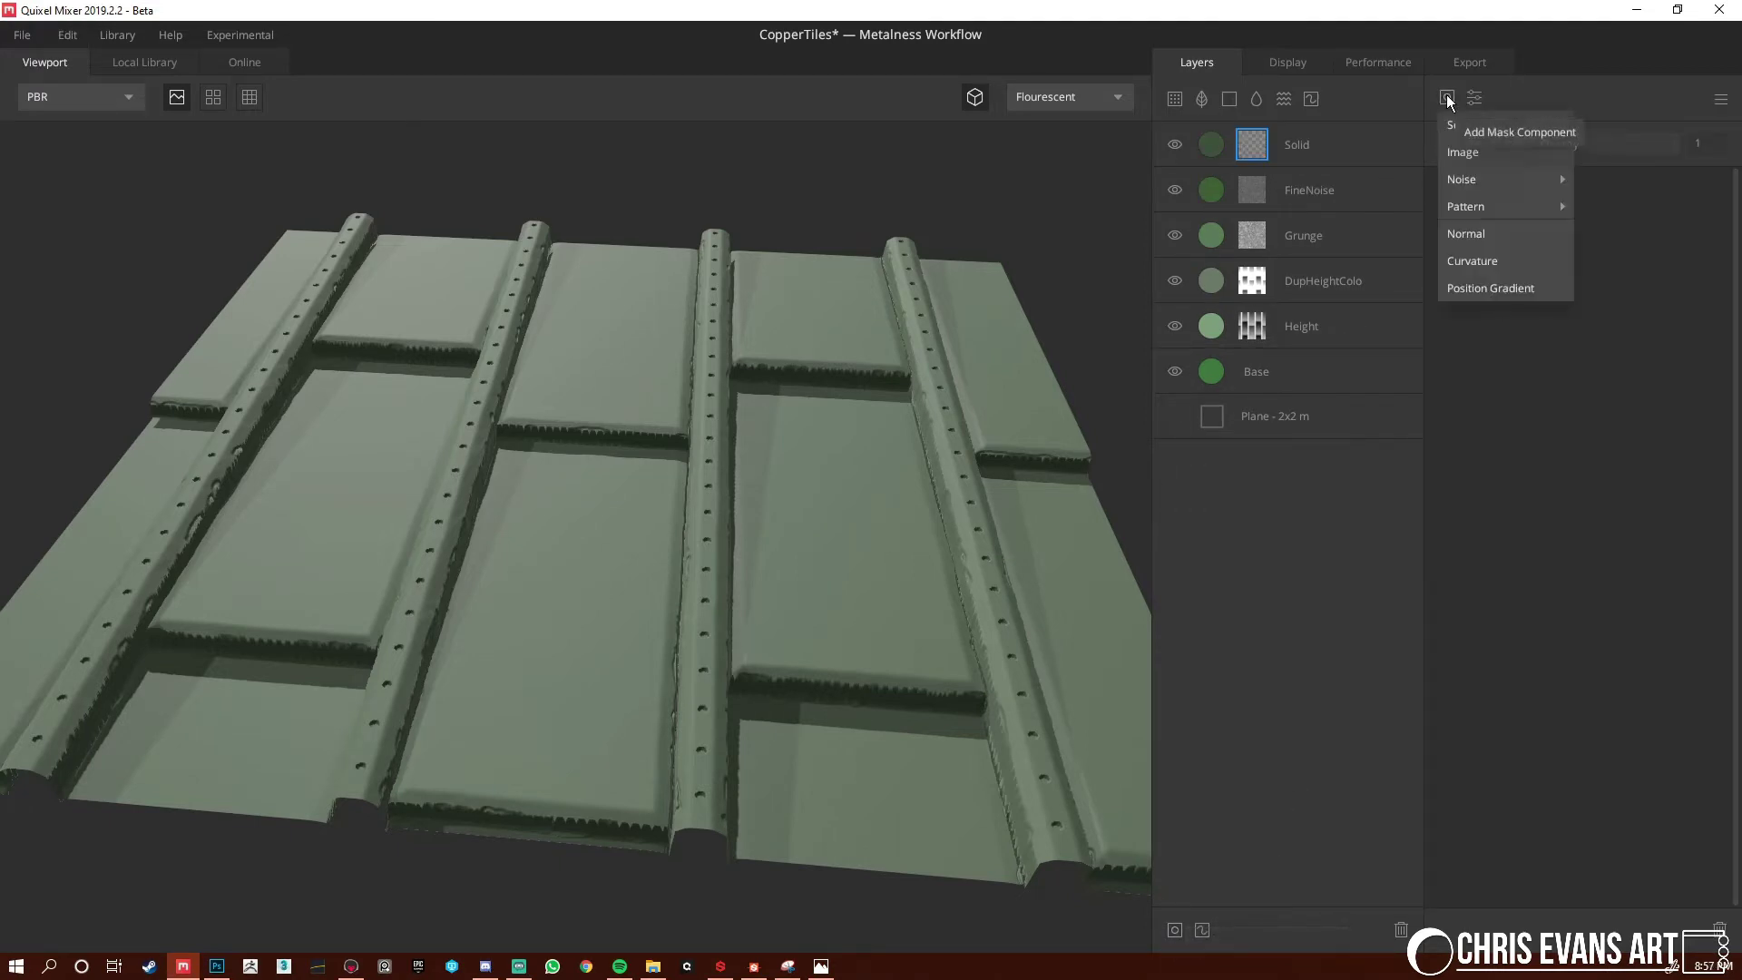
{"action": "mouse_move", "coordinate": [1505, 186]}
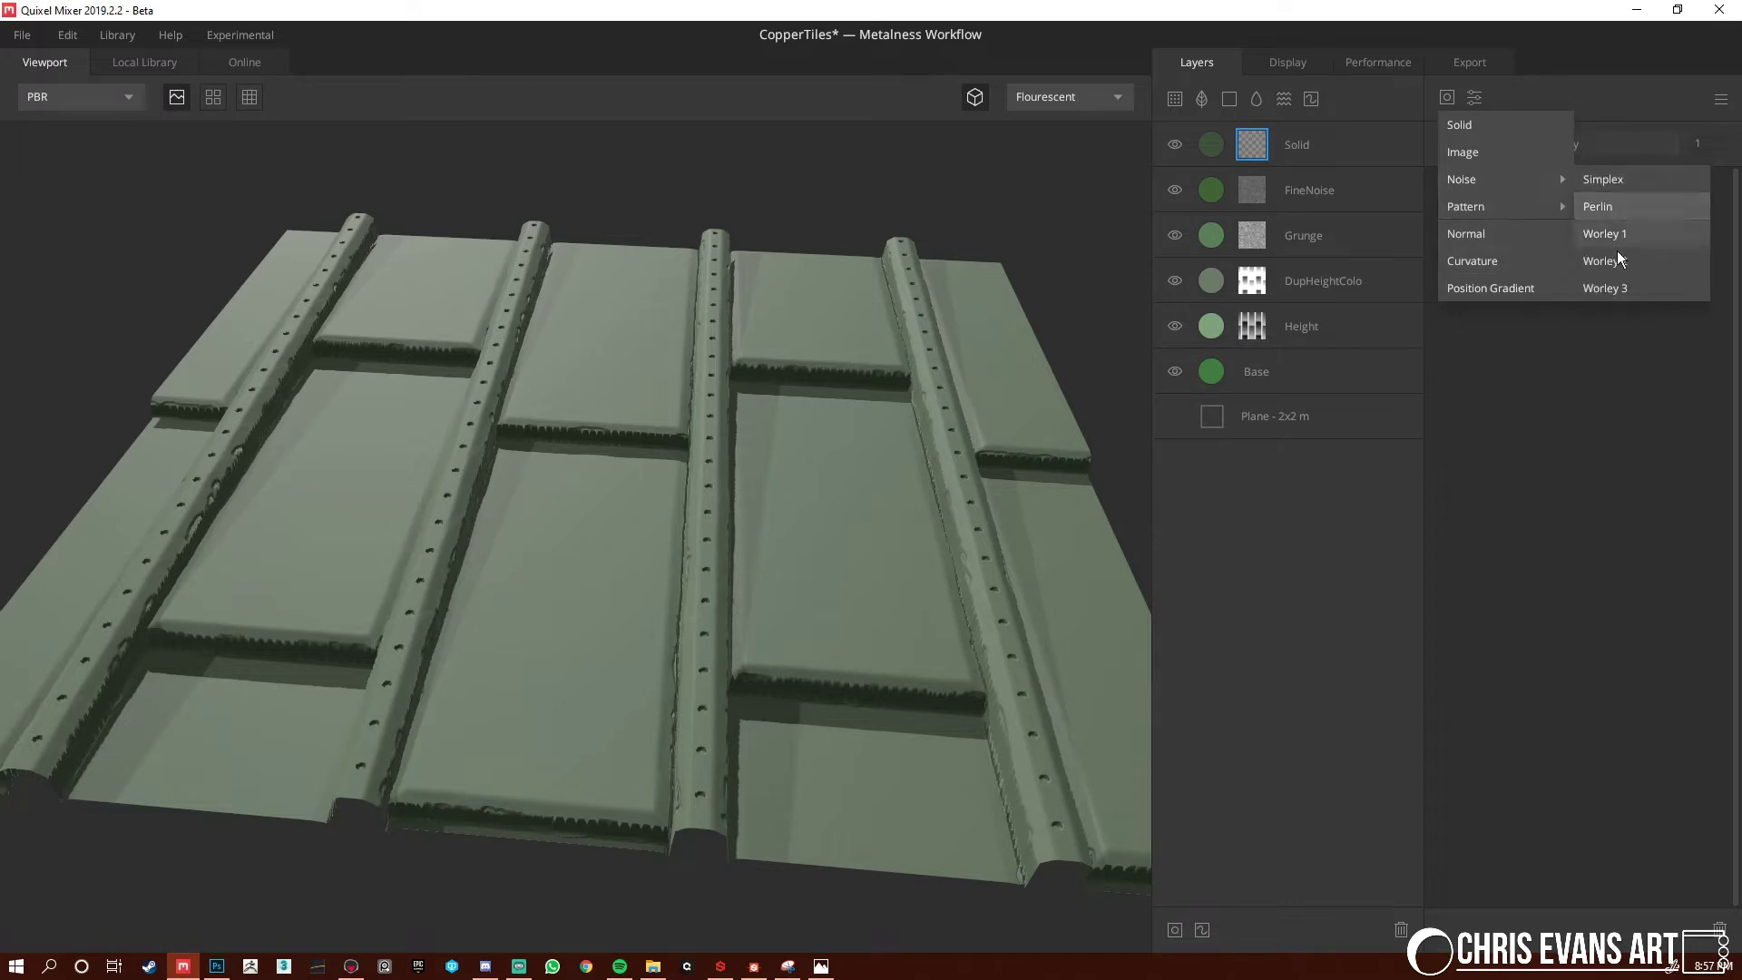
{"action": "left_click", "coordinate": [1635, 281]}
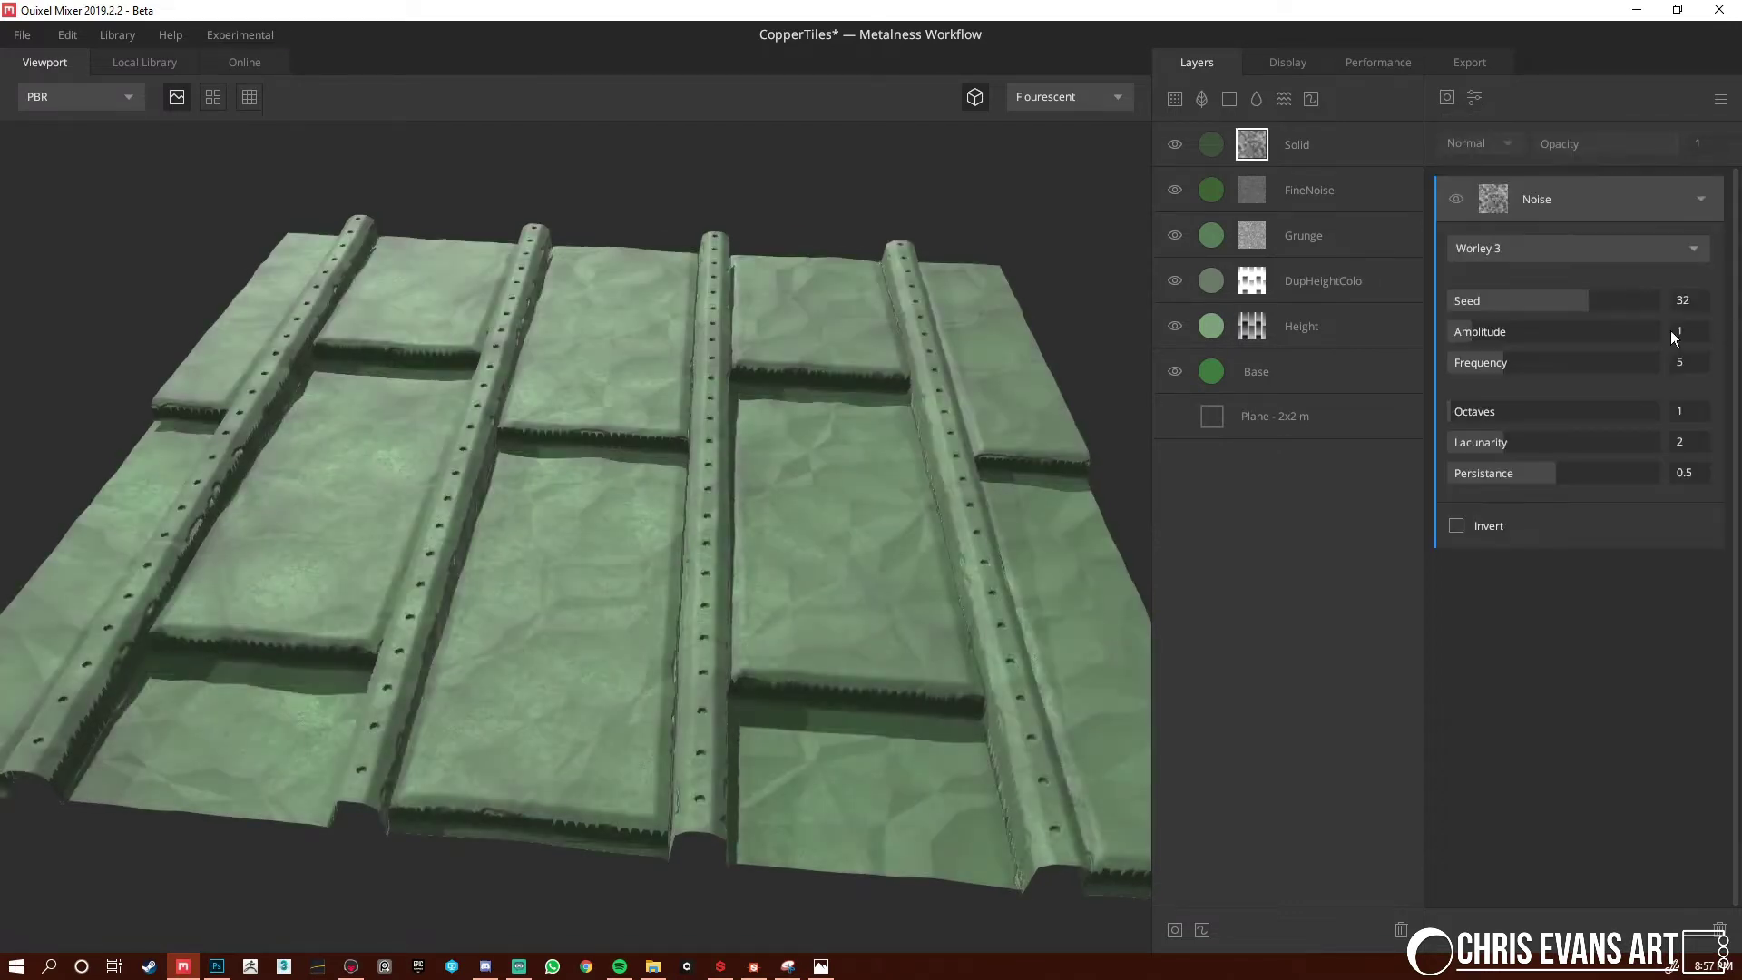
{"action": "left_click_drag", "start_coordinate": [1604, 409], "coordinate": [1685, 414]}
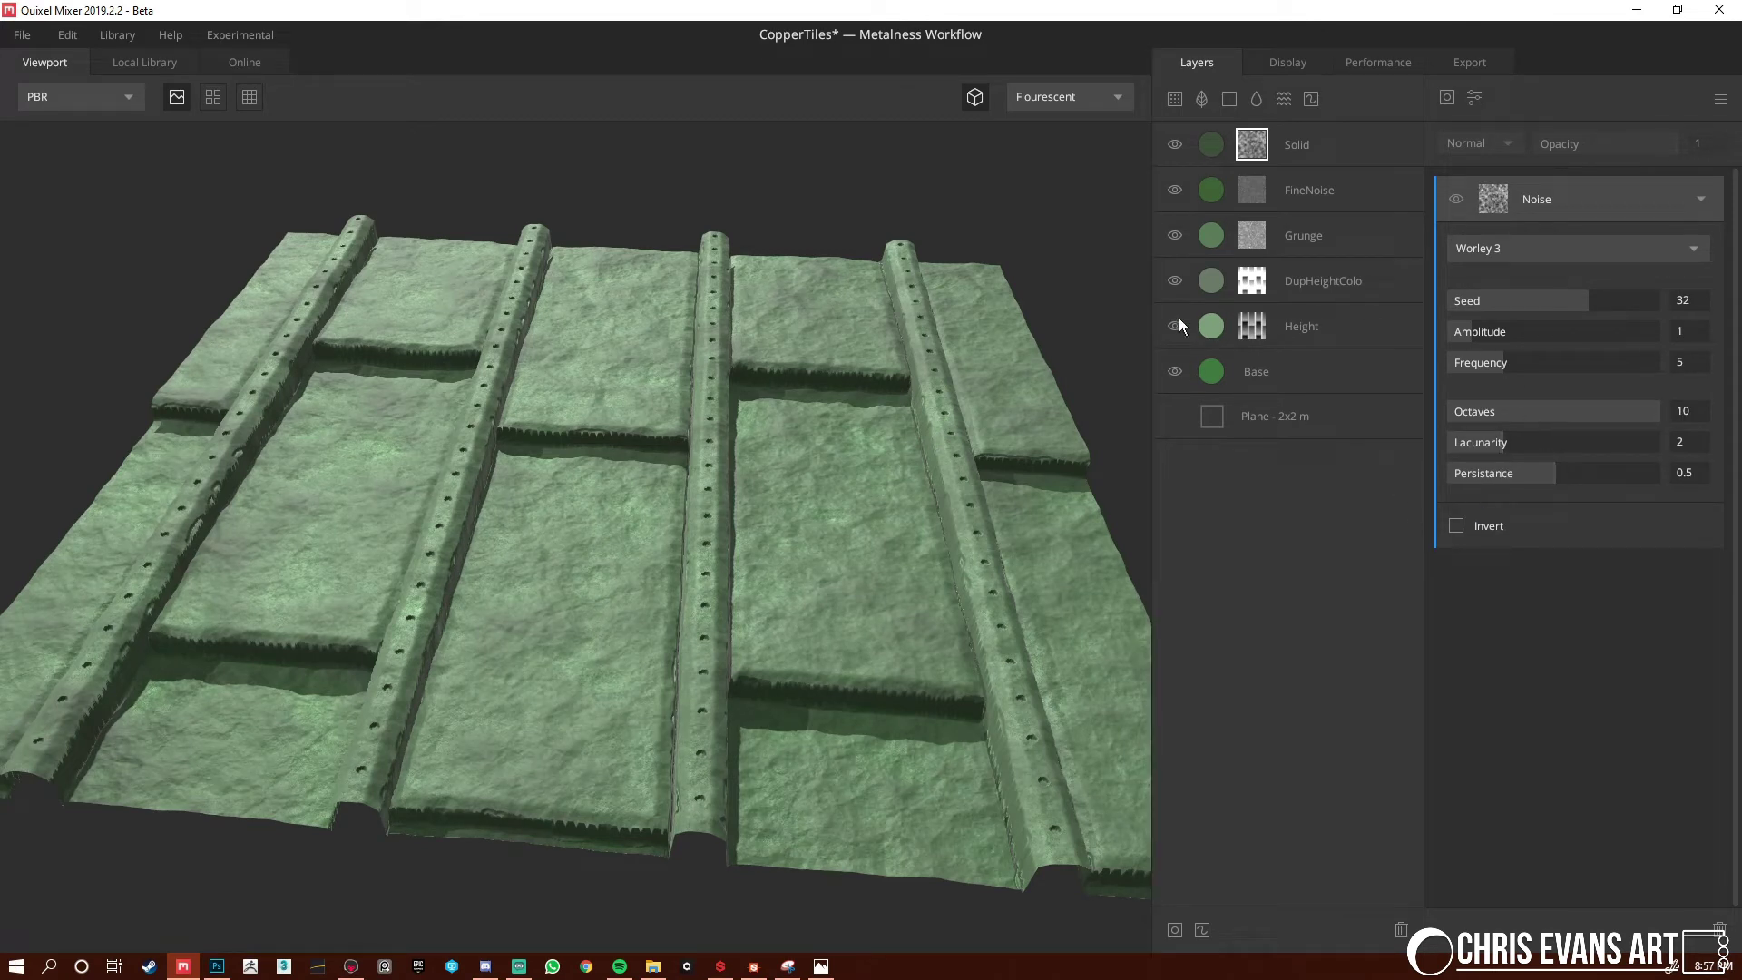
Set the noise-masked solid layer's Wrap to Base to 1 and its Opacity to 0.613
{"action": "left_click", "coordinate": [1223, 149]}
{"action": "left_click_drag", "start_coordinate": [1667, 314], "coordinate": [1684, 312]}
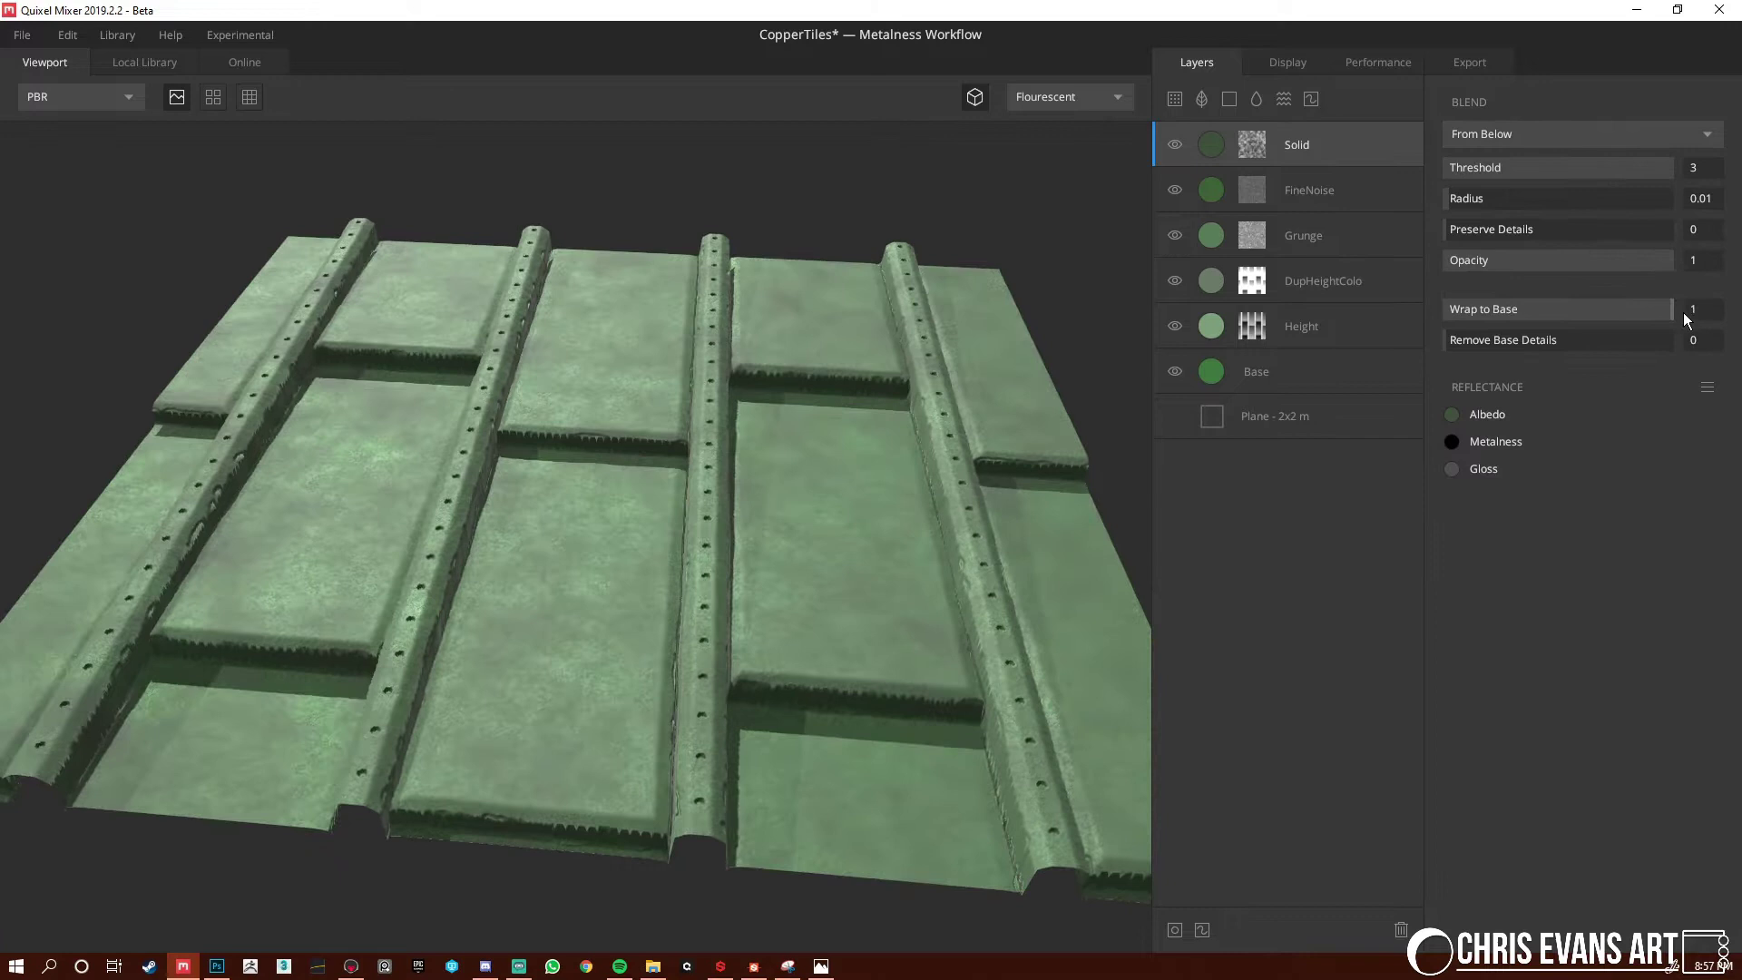
{"action": "scroll", "coordinate": [725, 474], "scroll_direction": "up", "scroll_amount": 2}
{"action": "left_click_drag", "start_coordinate": [509, 530], "coordinate": [677, 506]}
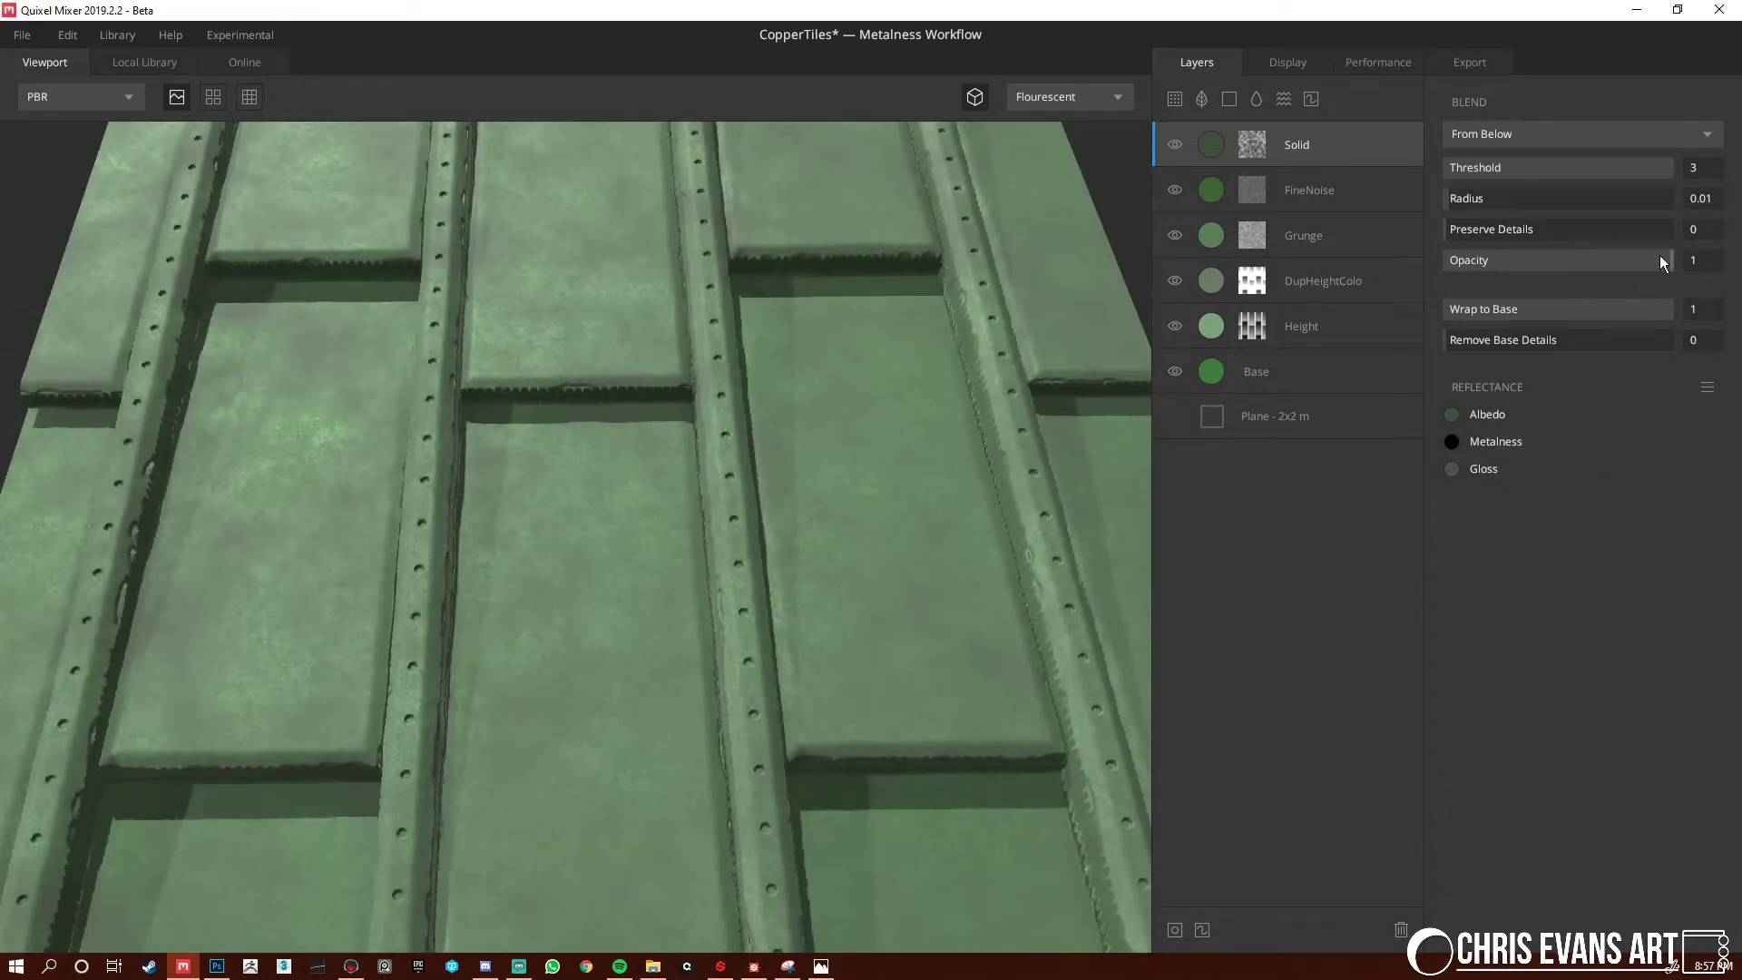
{"action": "left_click_drag", "start_coordinate": [1661, 262], "coordinate": [1592, 270]}
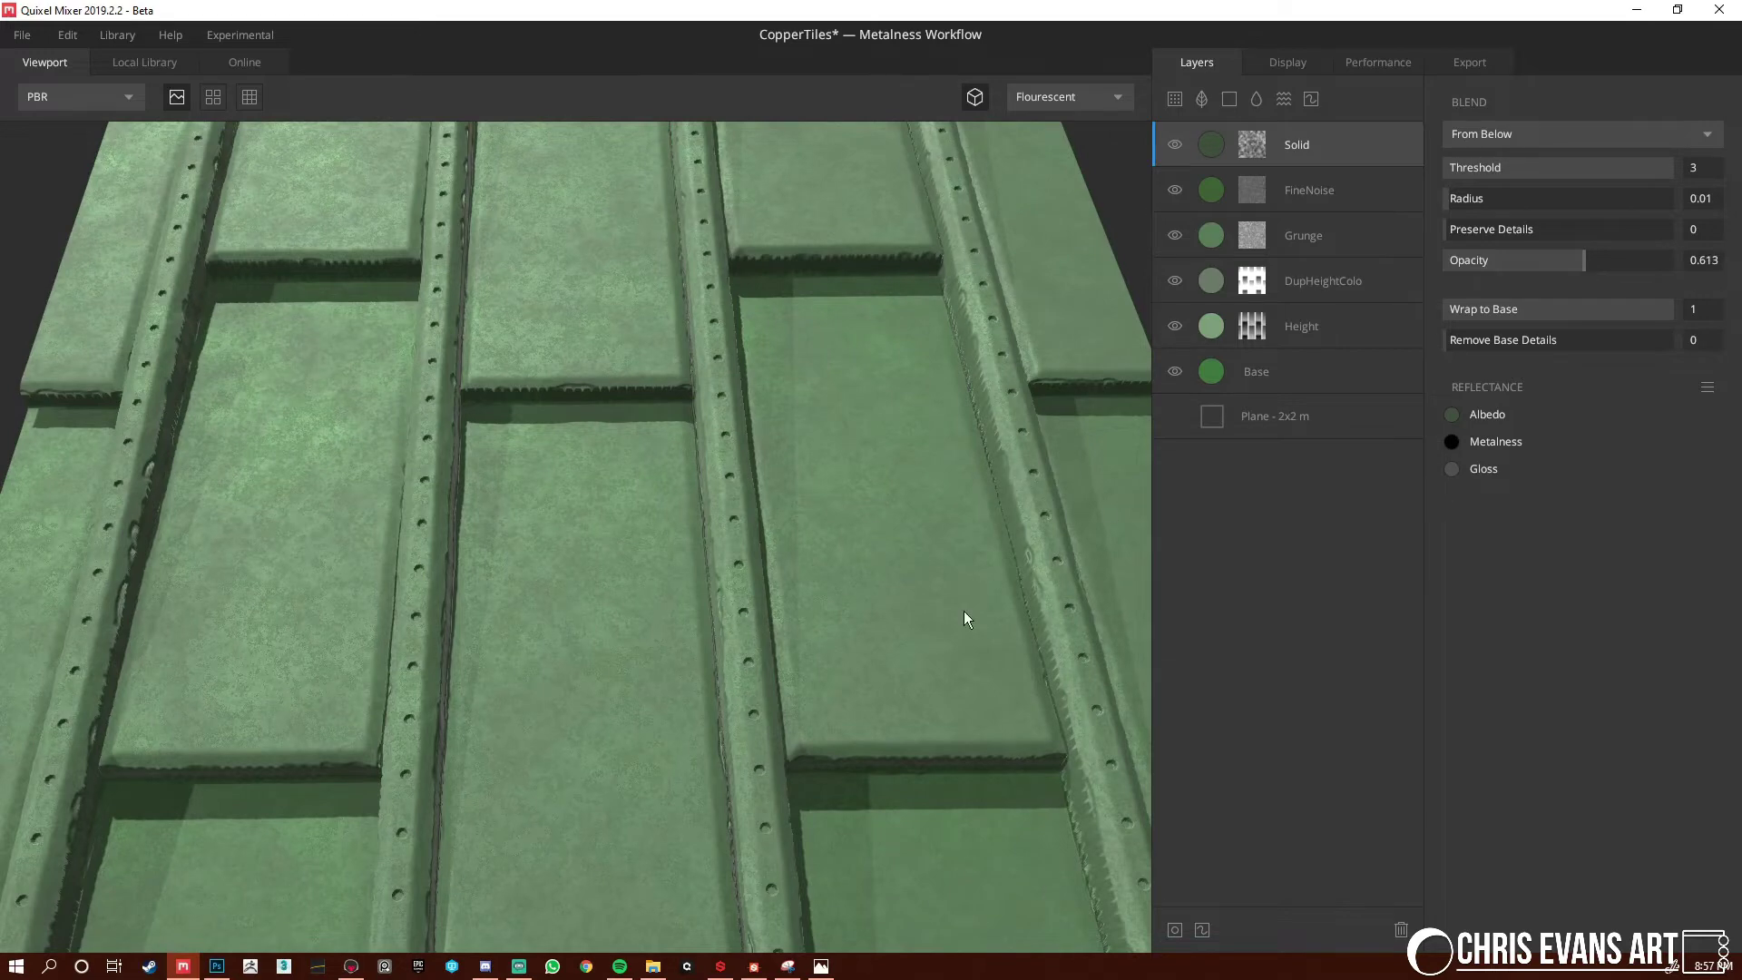
Rename the noise-masked solid layer as CLoud
{"action": "left_click_drag", "start_coordinate": [963, 613], "coordinate": [721, 635]}
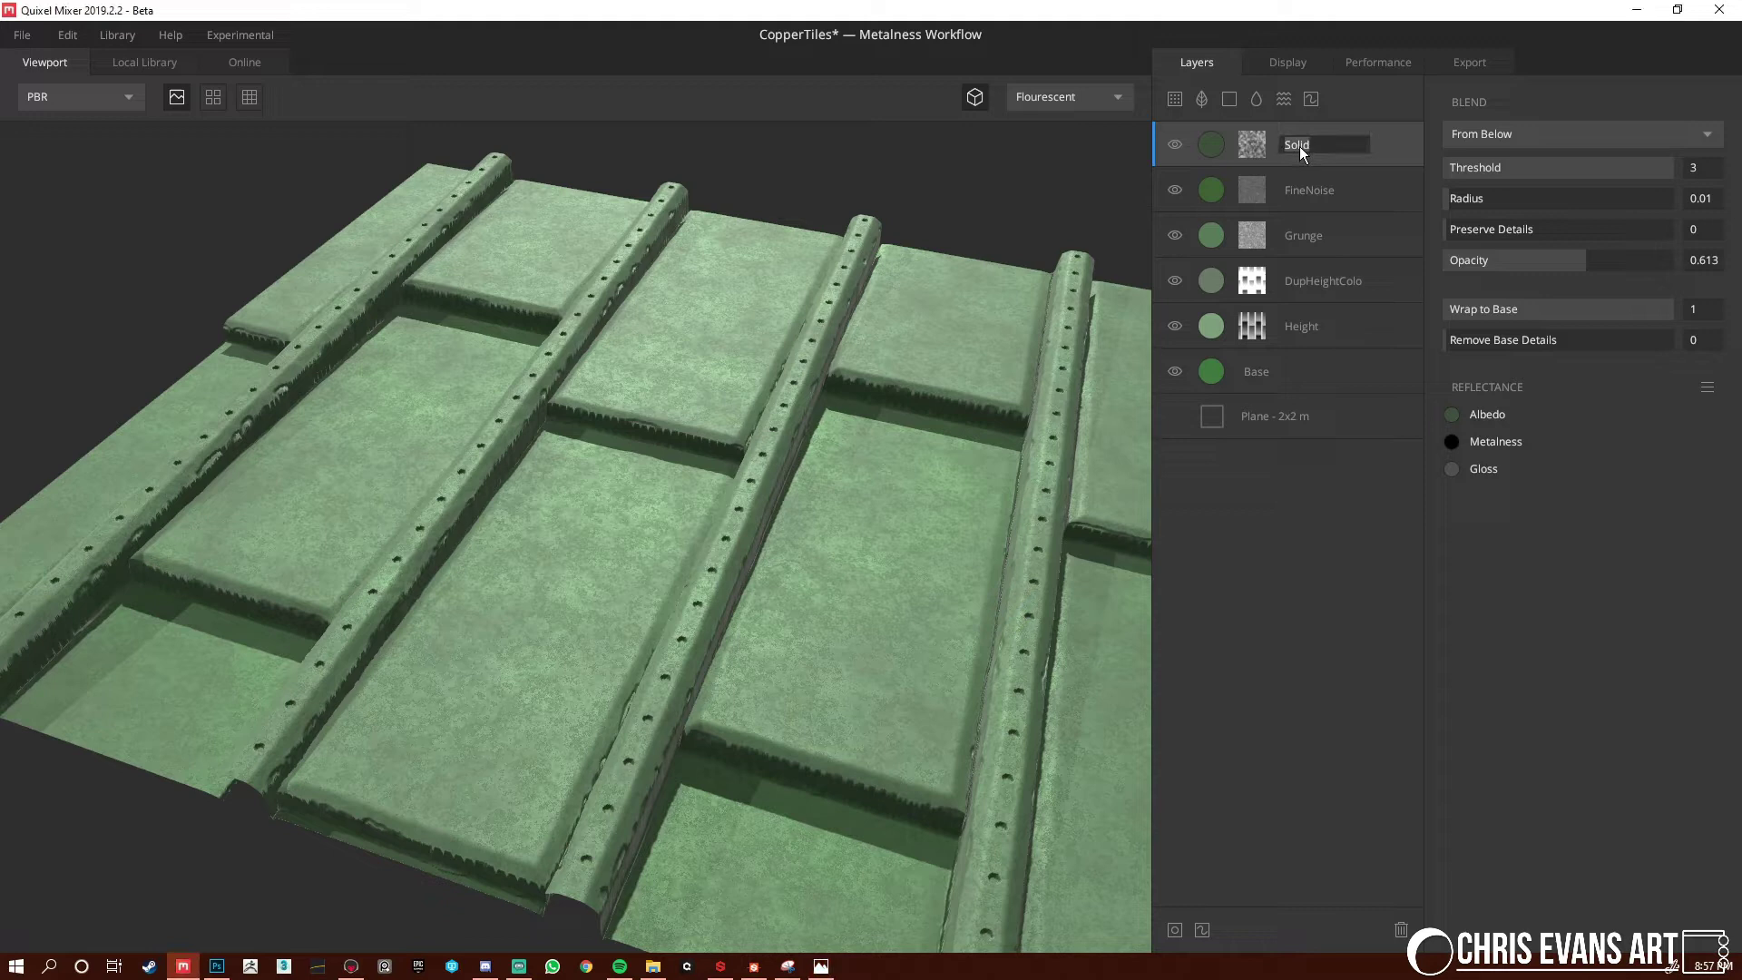
{"action": "type", "text": "oud"}
{"action": "key", "text": "Return"}
Add a solid layer above CLoud, with Threshold at 3 and Wrap to Base at 1
{"action": "left_click", "coordinate": [1228, 99]}
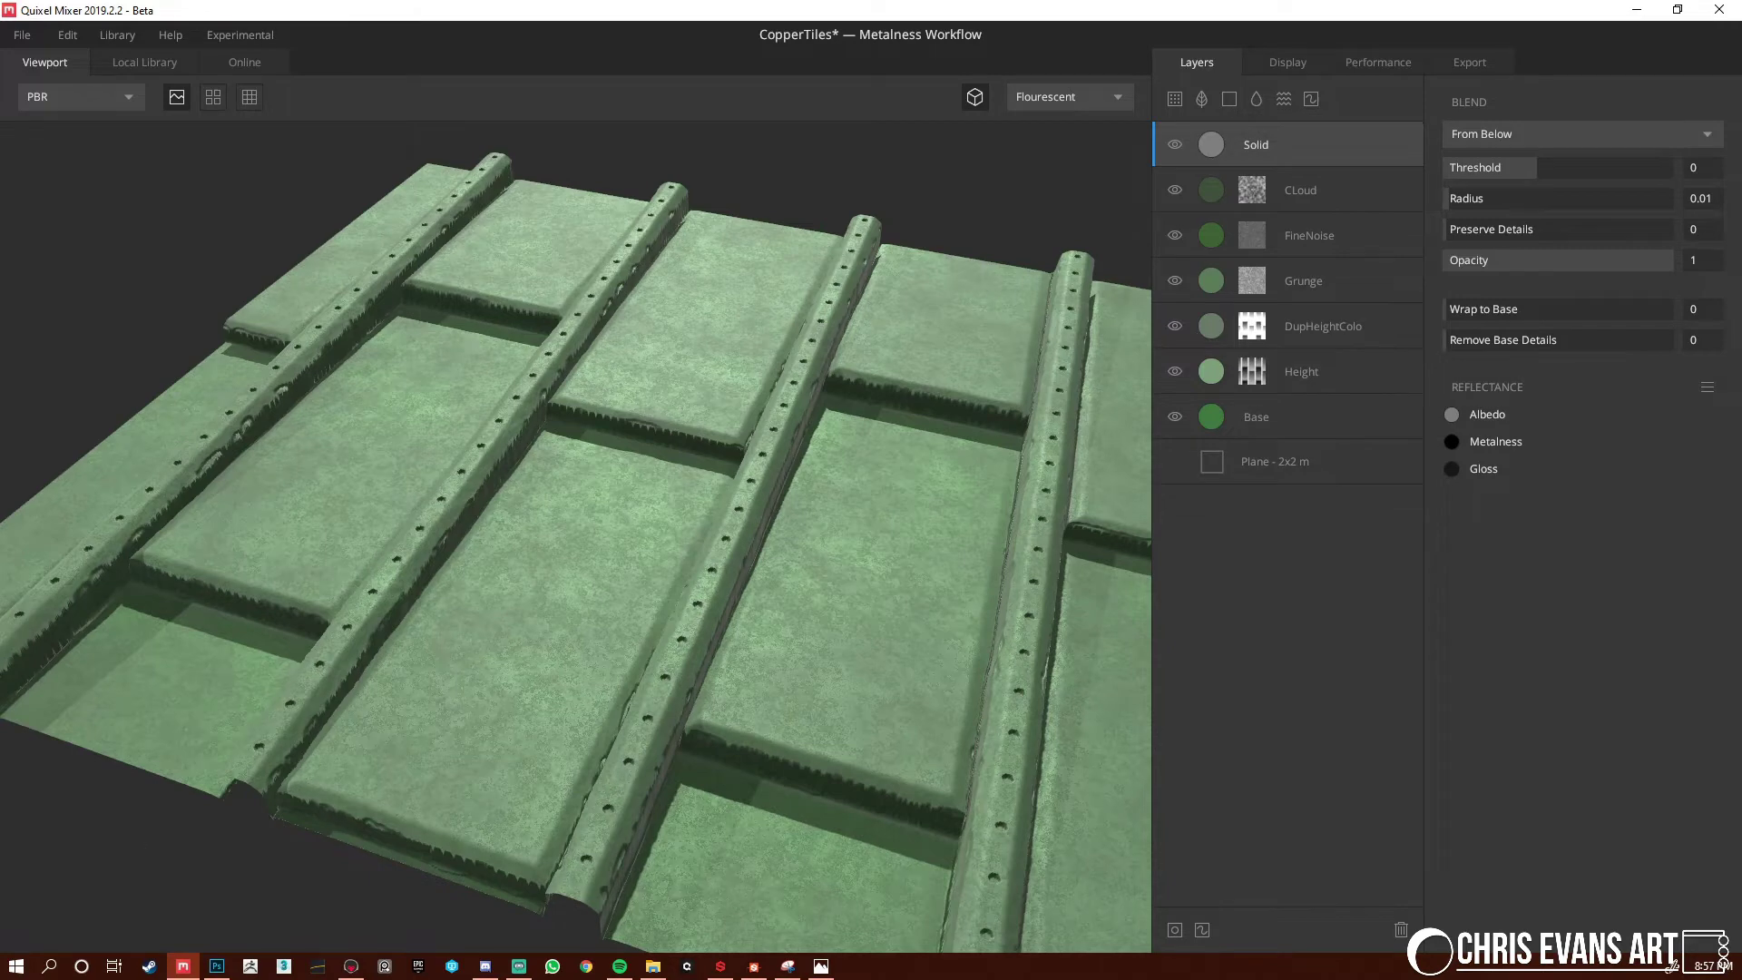
{"action": "left_click_drag", "start_coordinate": [506, 530], "coordinate": [666, 639]}
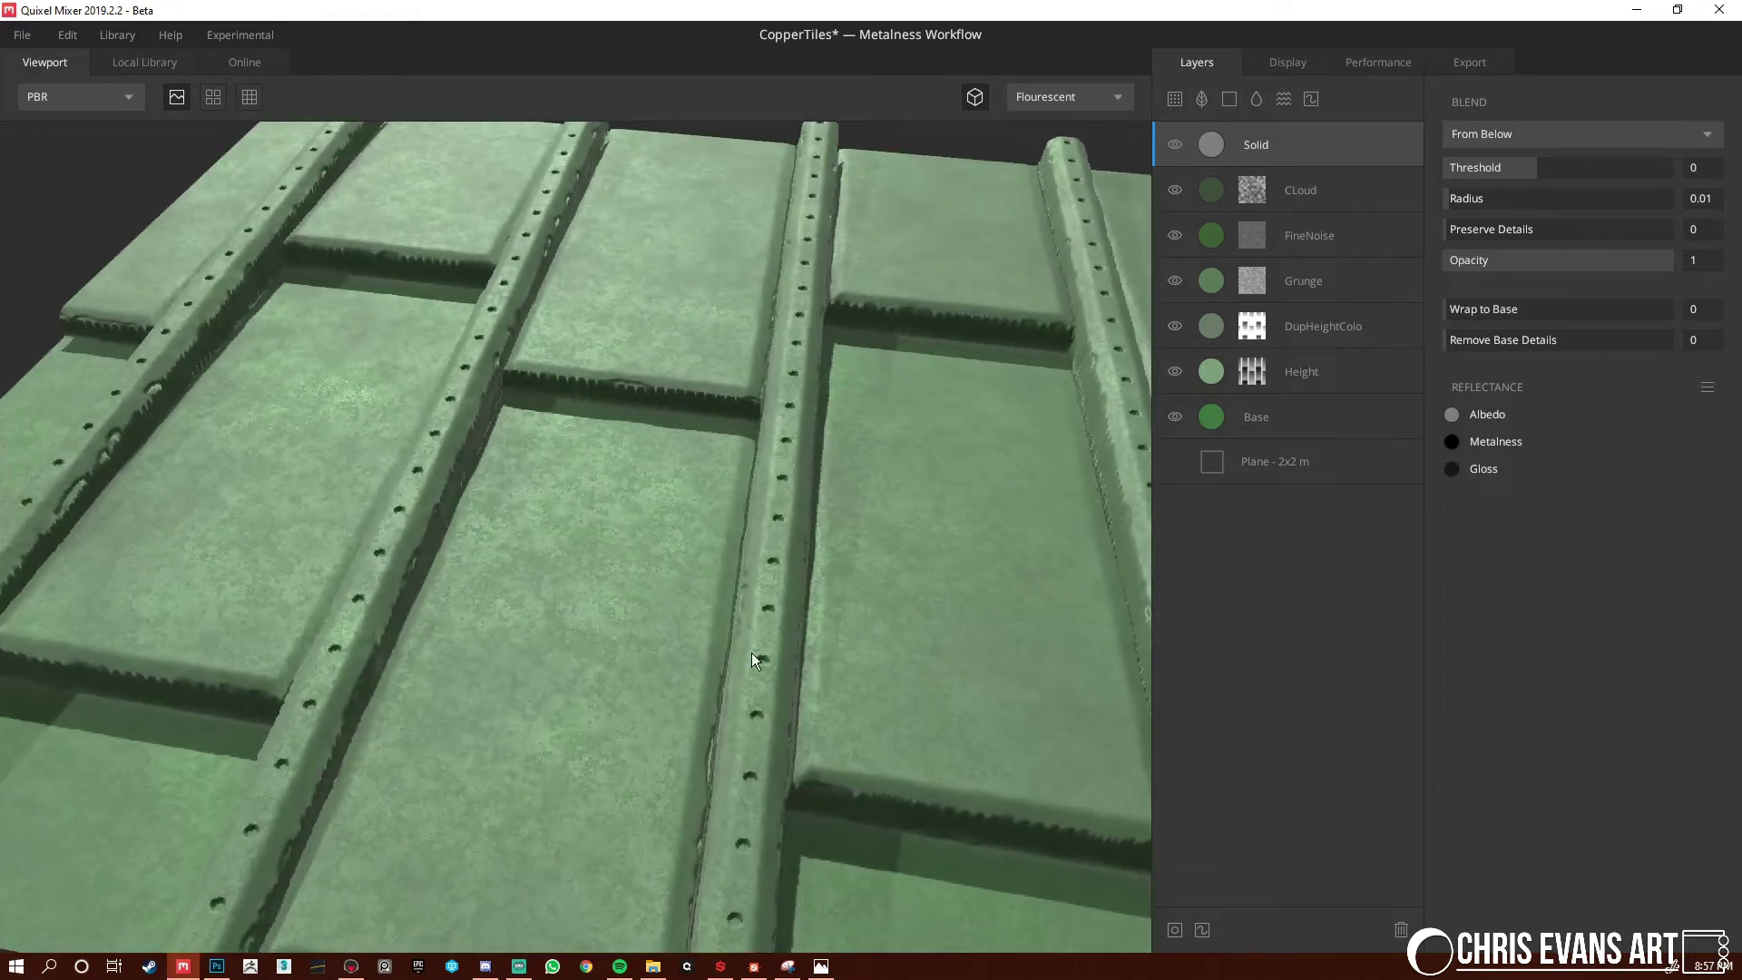
{"action": "middle_click_drag", "start_coordinate": [897, 585], "coordinate": [853, 638]}
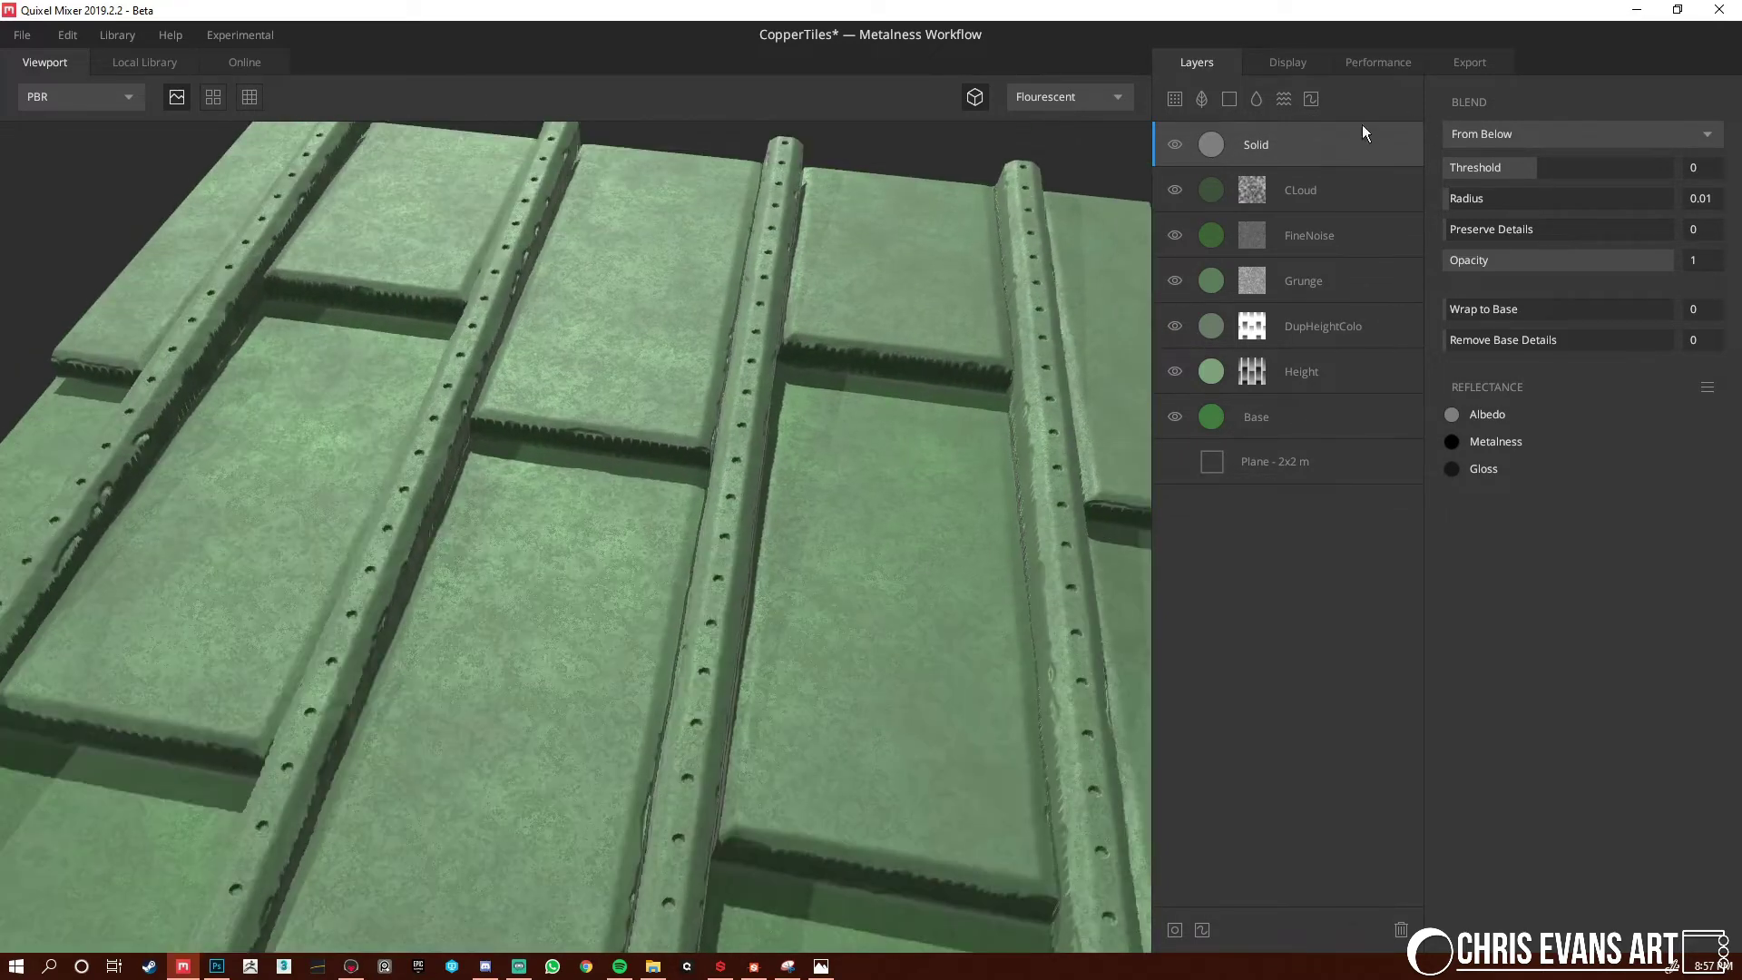
{"action": "left_click_drag", "start_coordinate": [1543, 168], "coordinate": [1693, 177]}
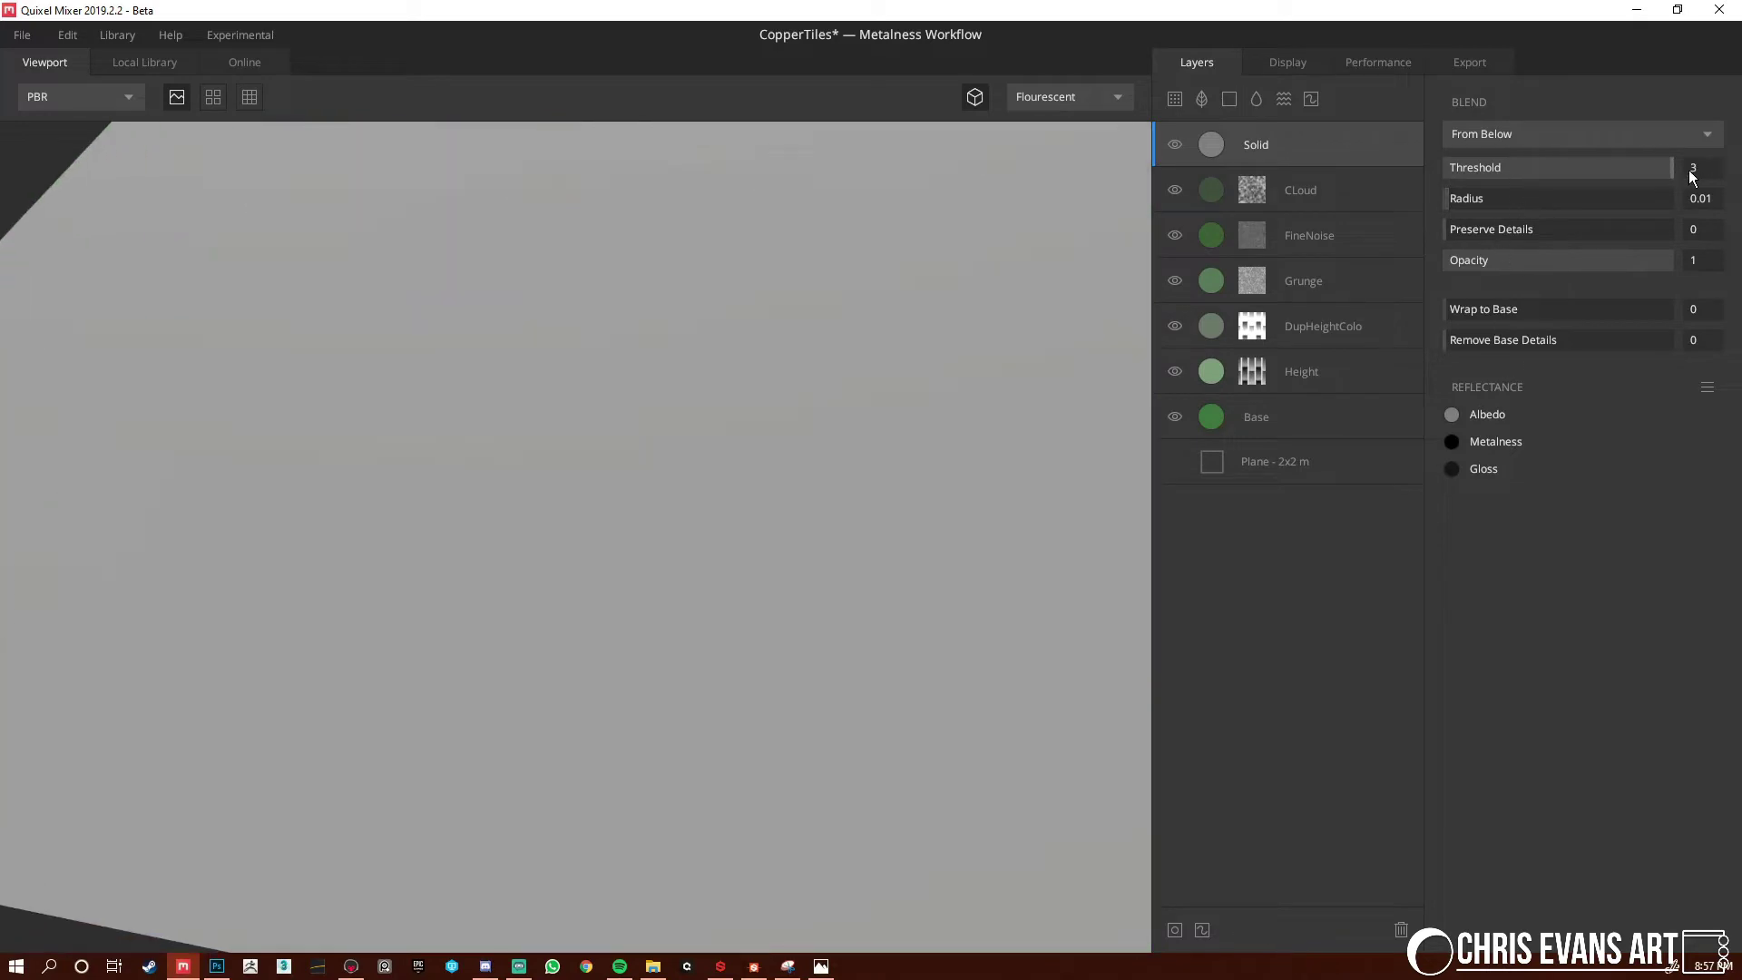
{"action": "left_click_drag", "start_coordinate": [1484, 309], "coordinate": [1739, 314]}
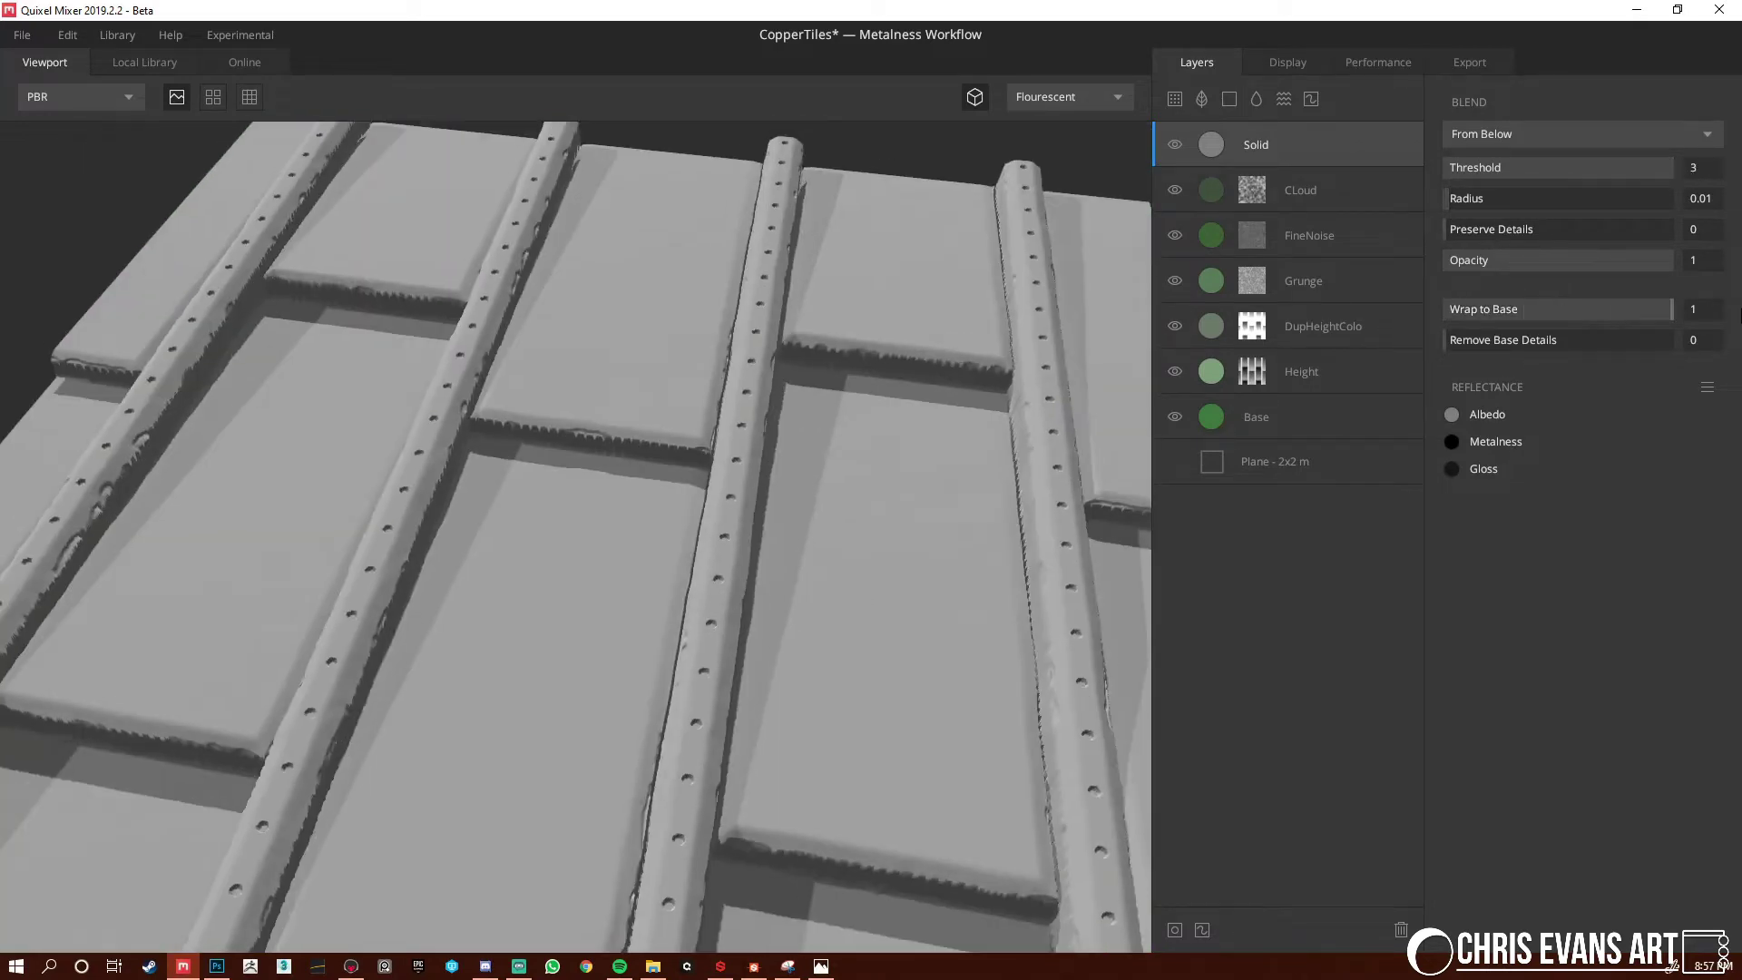
Set the new solid layer's albedo to a muted grey-green and its metalness to mid grey, hex 767676
{"action": "left_click", "coordinate": [1450, 414]}
{"action": "mouse_move", "coordinate": [688, 504]}
{"action": "left_mouse_down"}
{"action": "mouse_move", "coordinate": [646, 456]}
{"action": "mouse_move", "coordinate": [648, 504]}
{"action": "left_mouse_up"}
{"action": "left_click", "coordinate": [1094, 667]}
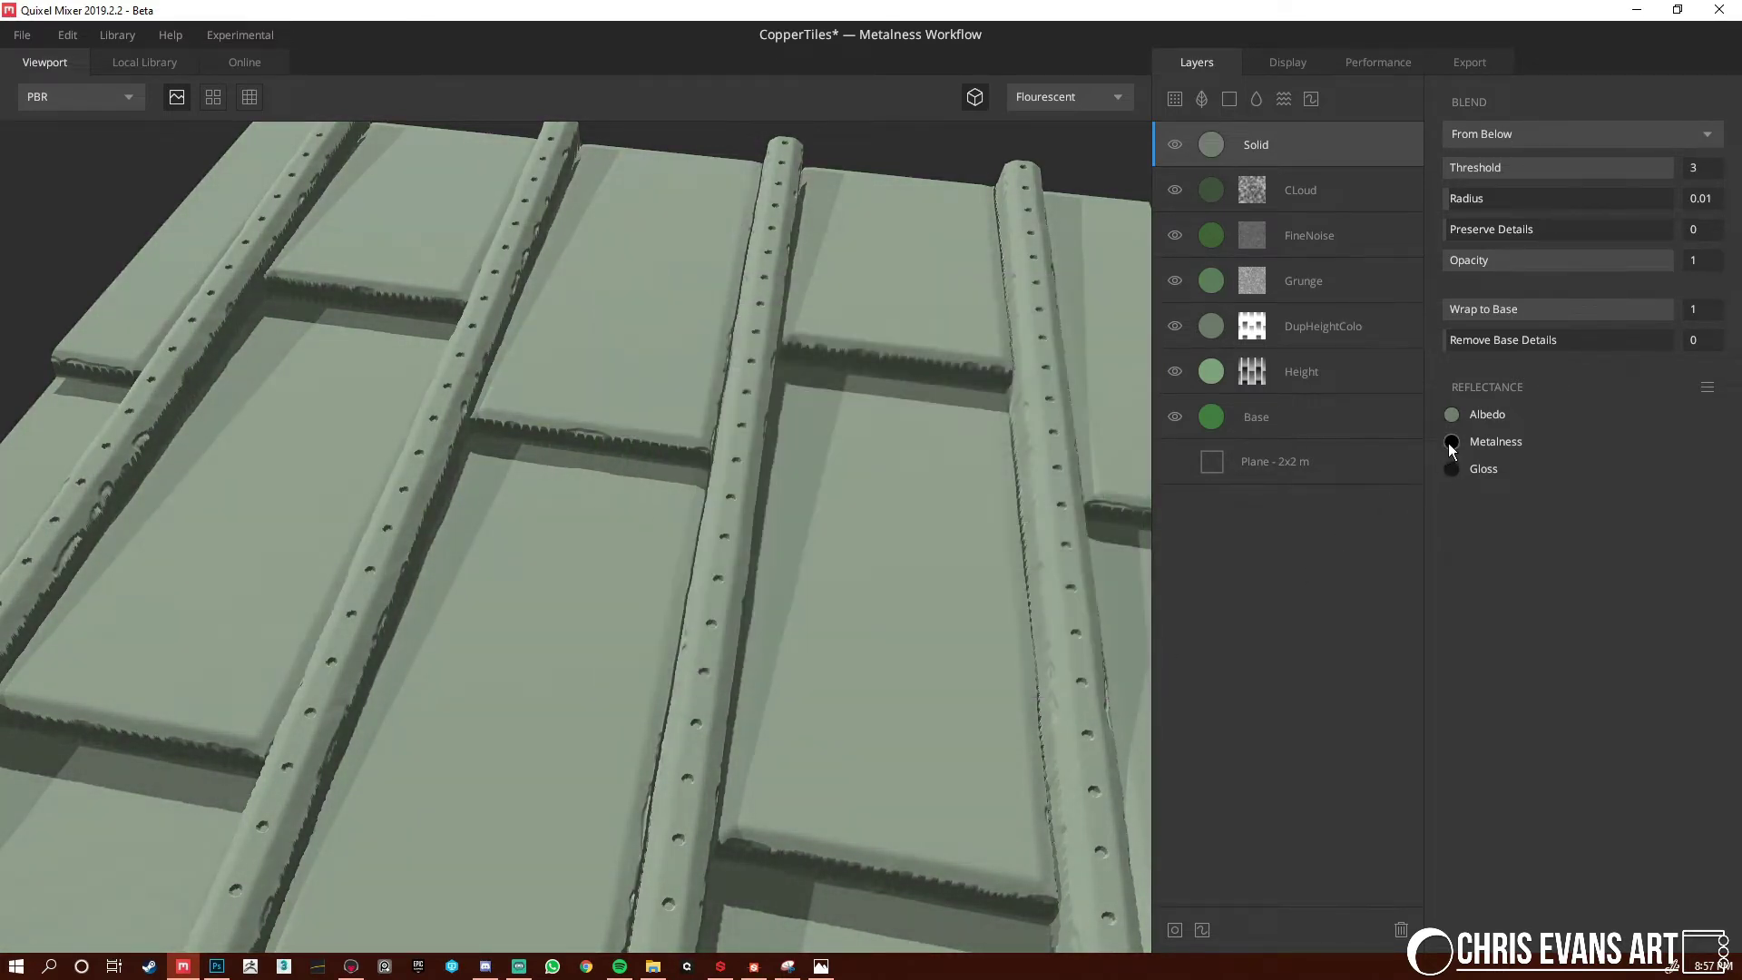
{"action": "left_click", "coordinate": [1451, 442]}
{"action": "left_click_drag", "start_coordinate": [650, 518], "coordinate": [590, 513]}
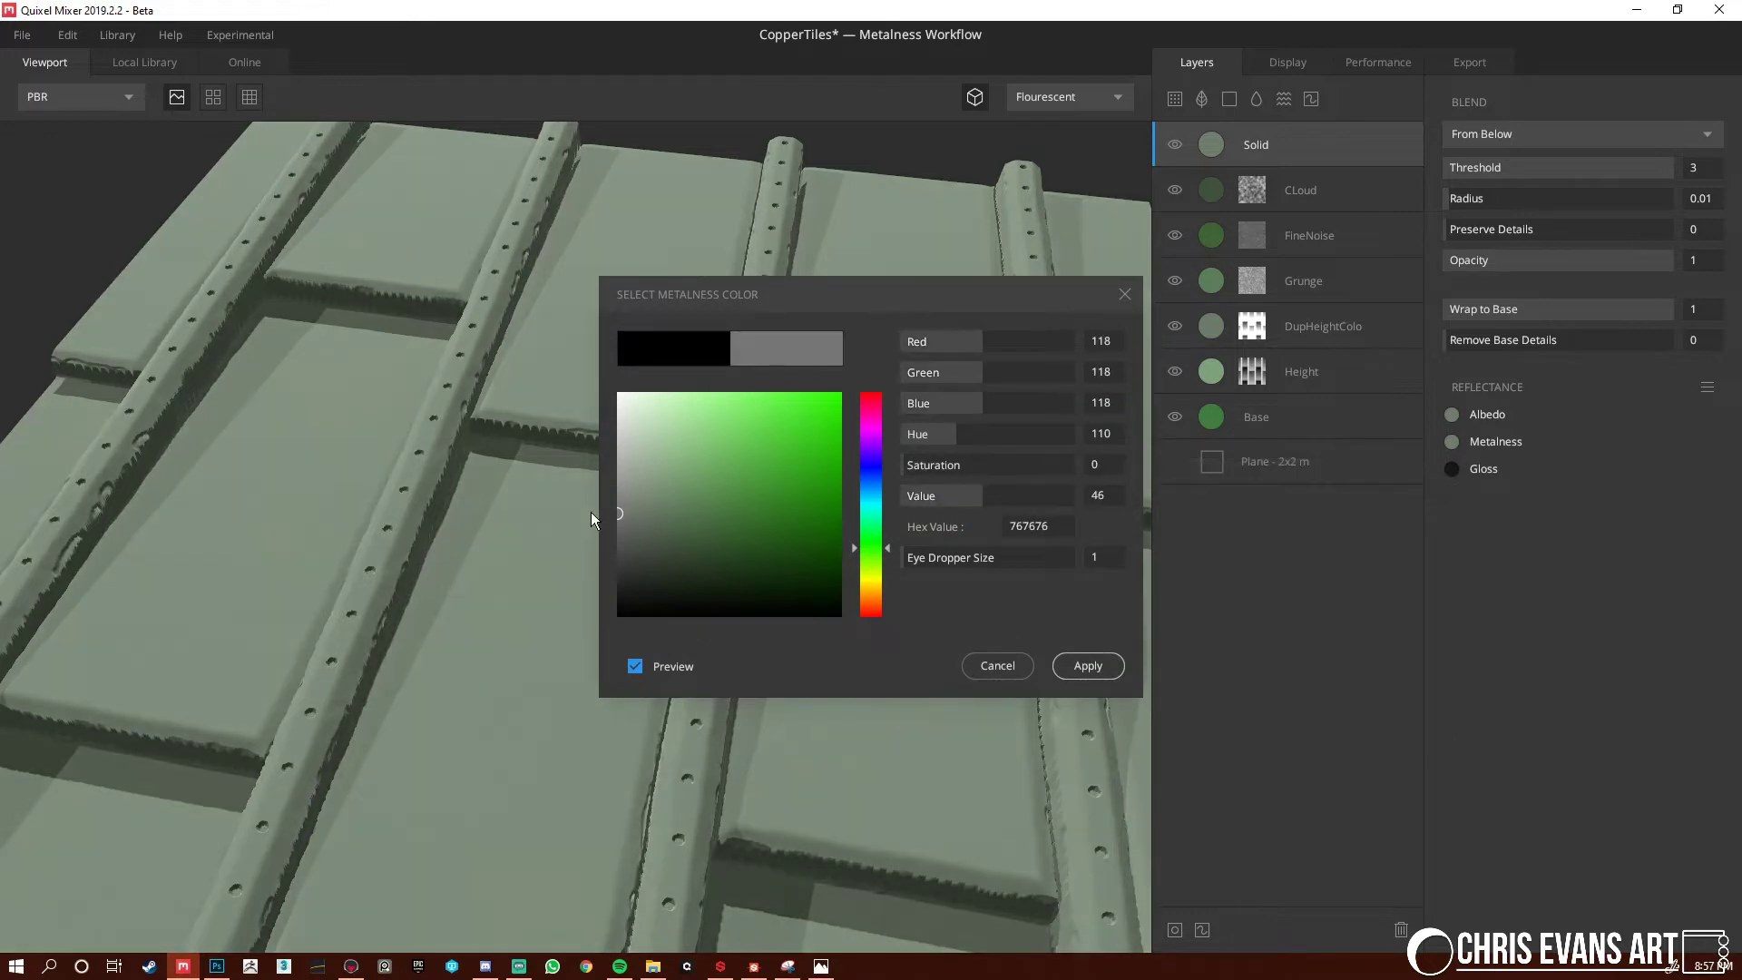
{"action": "left_click", "coordinate": [1115, 657]}
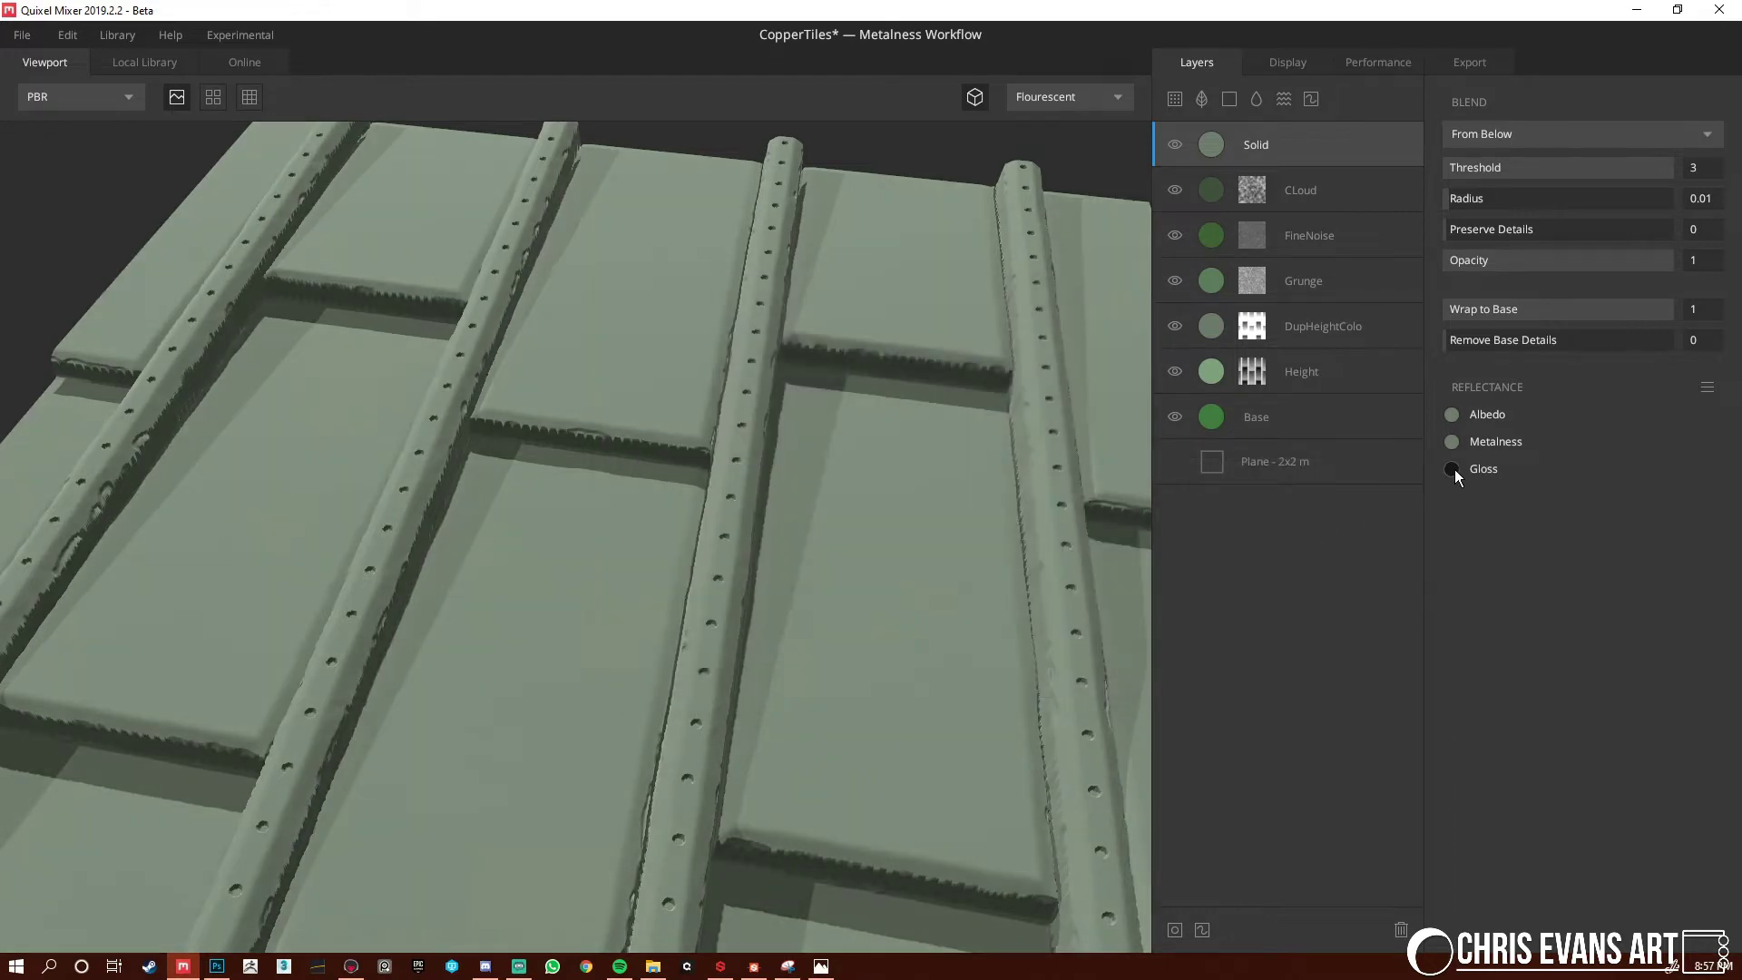
Set the new solid layer's gloss to a mid grey slightly lighter than hex 666666
{"action": "left_click", "coordinate": [1455, 470]}
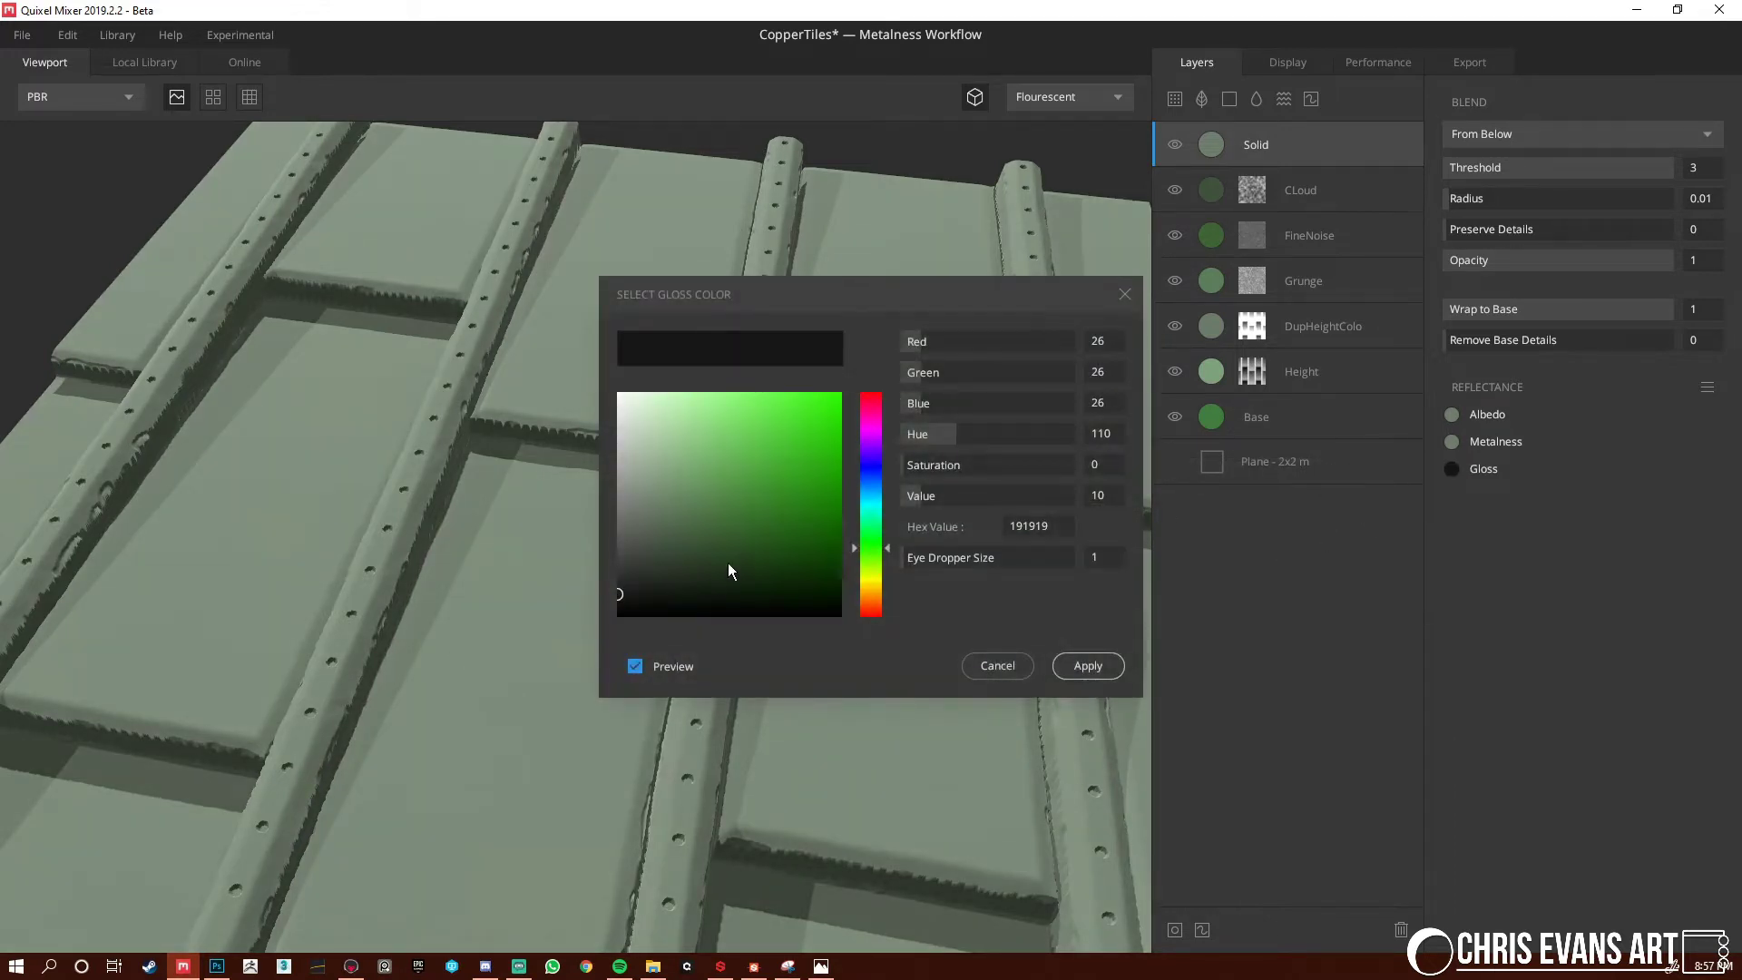
{"action": "left_click_drag", "start_coordinate": [639, 511], "coordinate": [596, 521]}
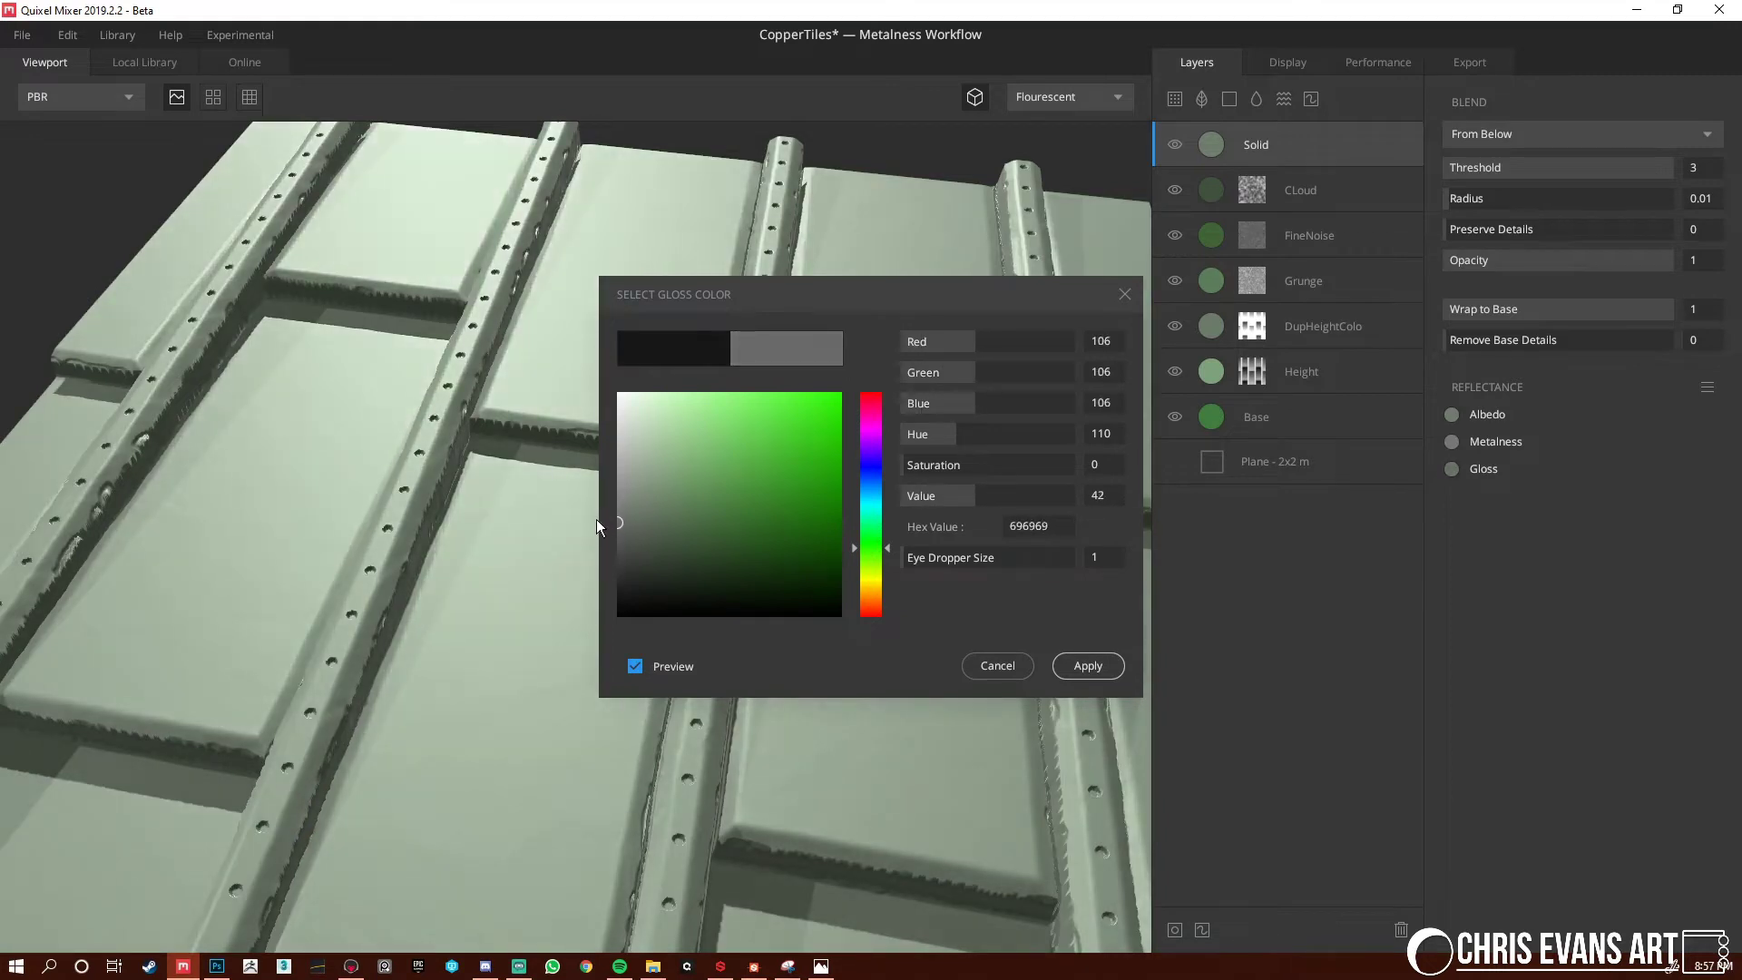
{"action": "left_click", "coordinate": [1110, 667]}
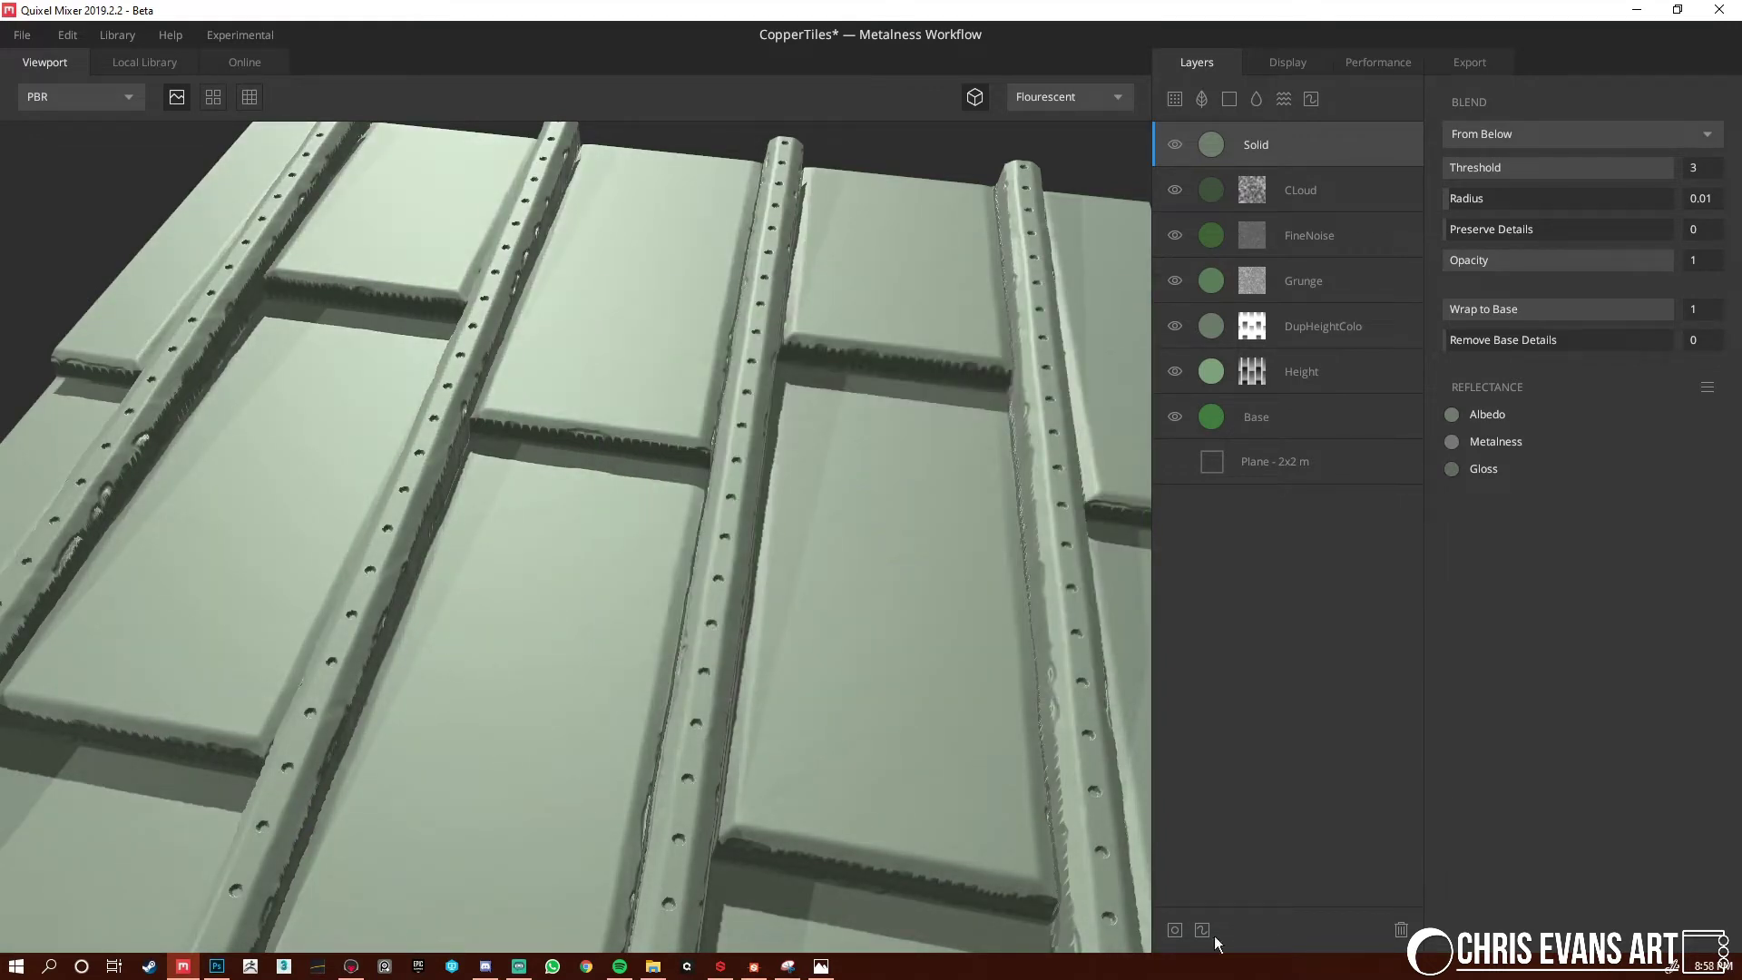
{"action": "key", "text": "alt+Tab"}
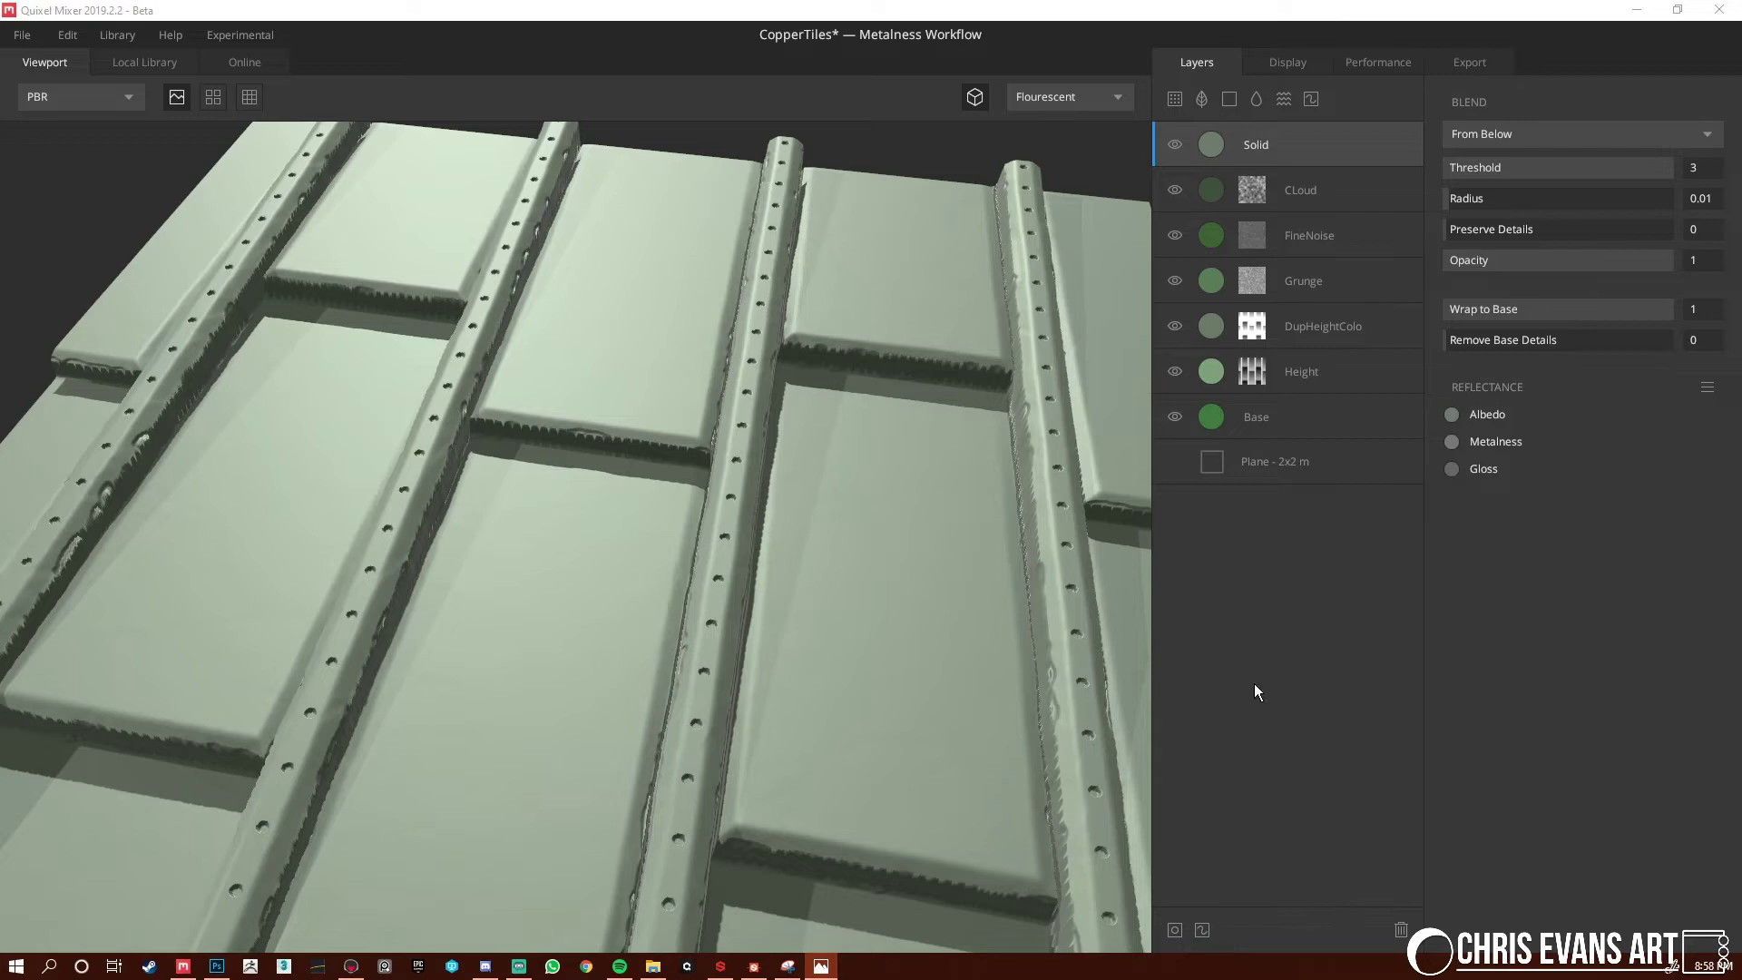
{"action": "left_click", "coordinate": [1453, 469]}
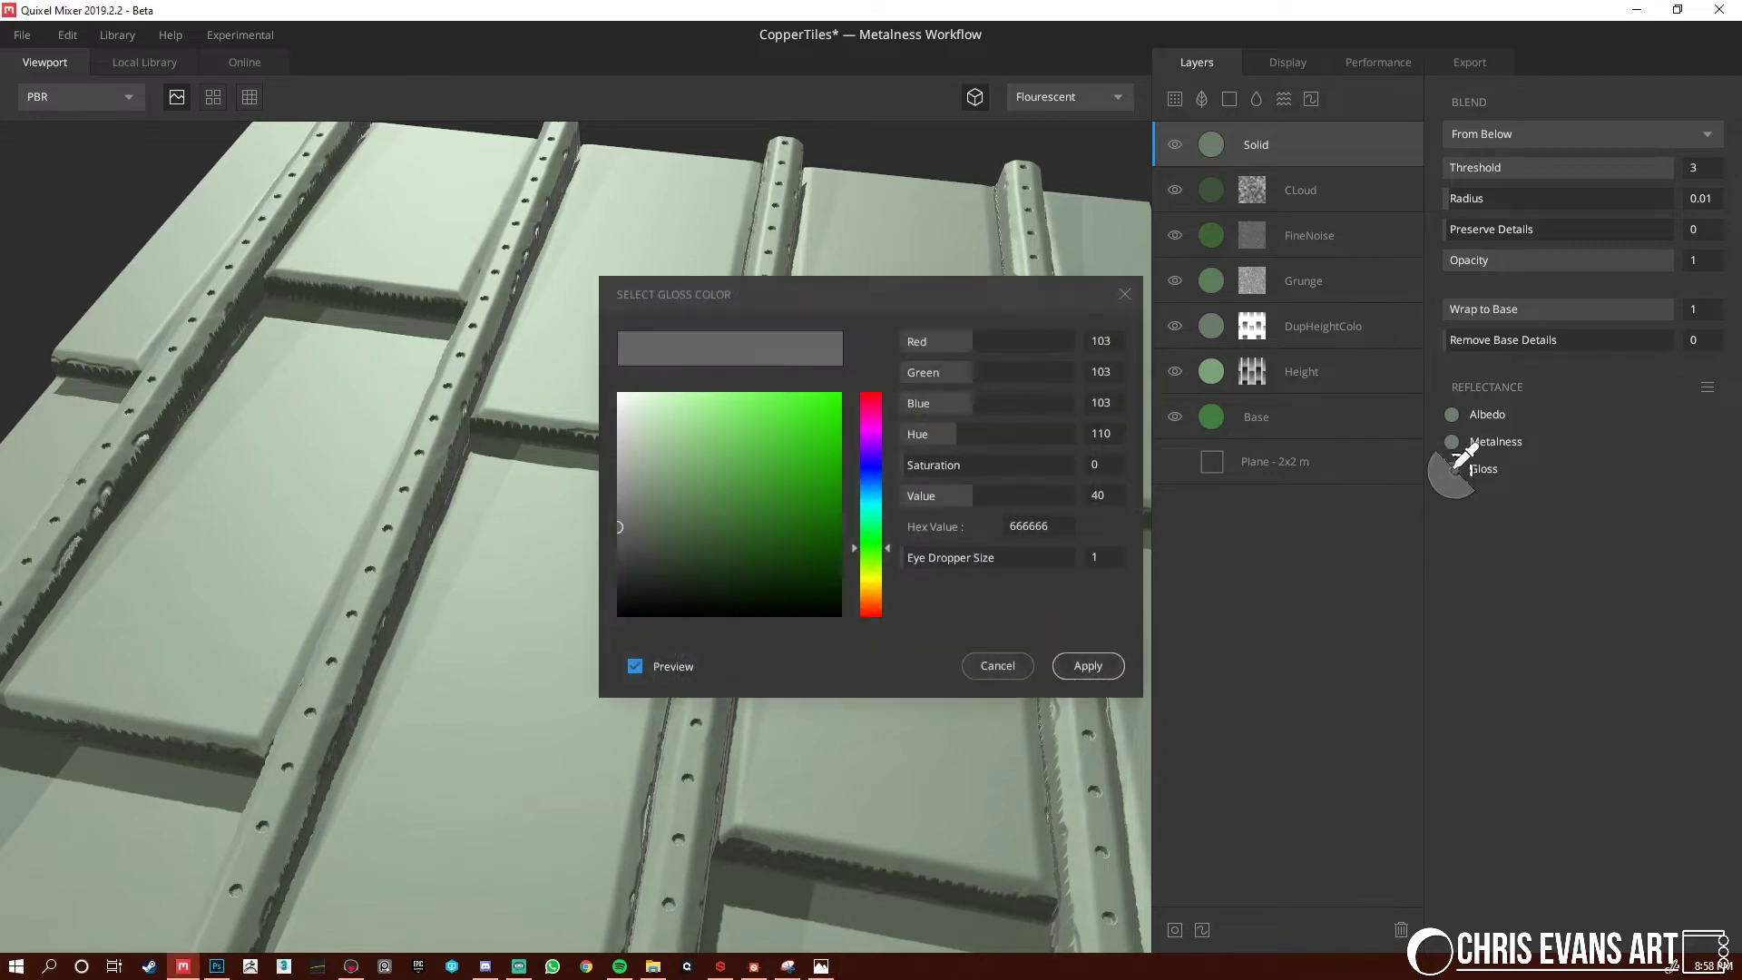
{"action": "left_click", "coordinate": [616, 513]}
{"action": "left_click", "coordinate": [1088, 666]}
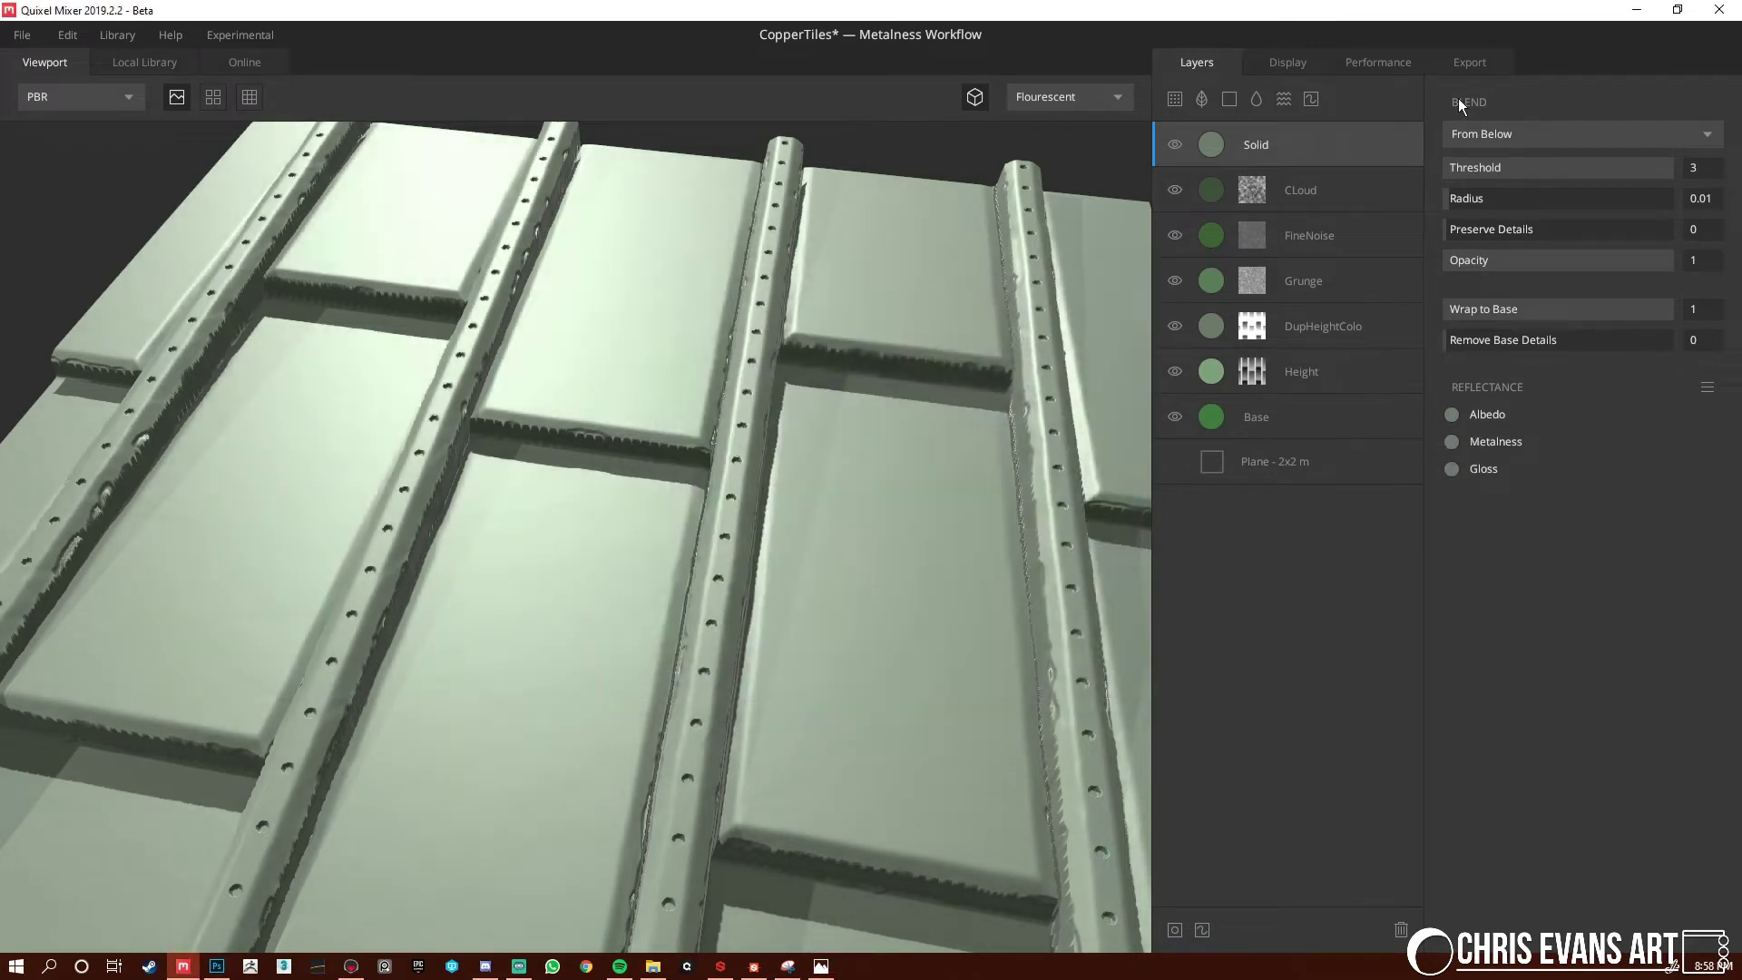
Add a mask stack with a Curvature component to the top solid layer
{"action": "left_click", "coordinate": [1185, 924]}
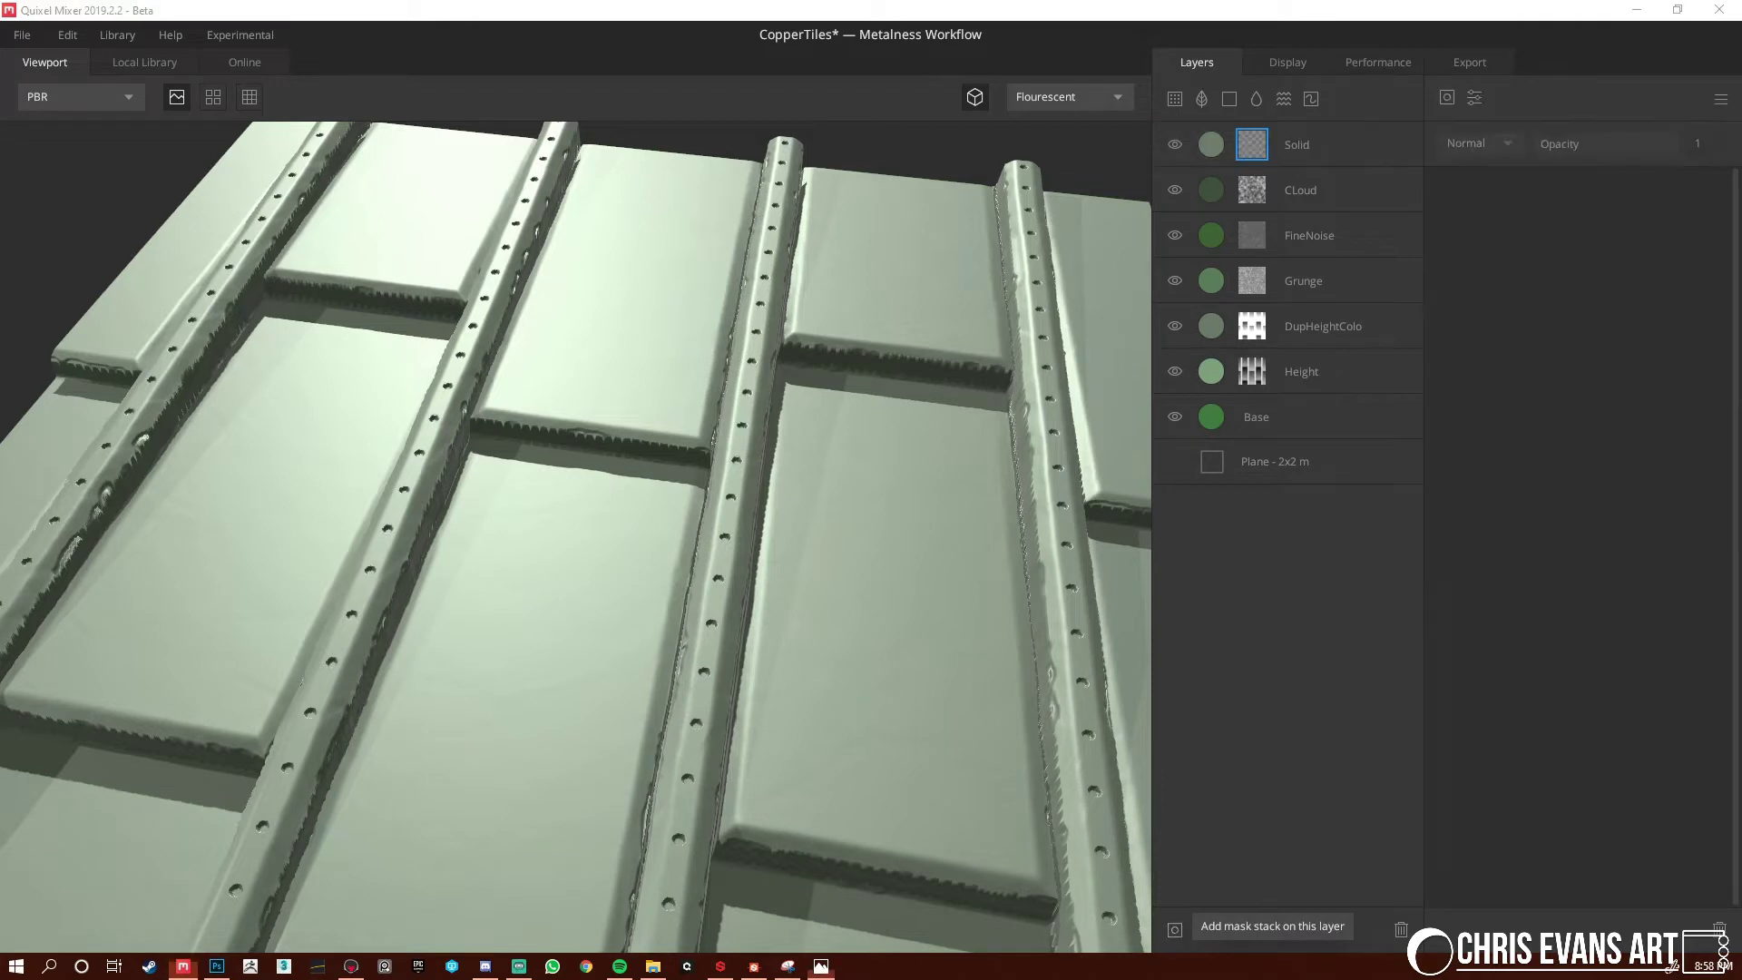
{"action": "left_click", "coordinate": [1448, 95]}
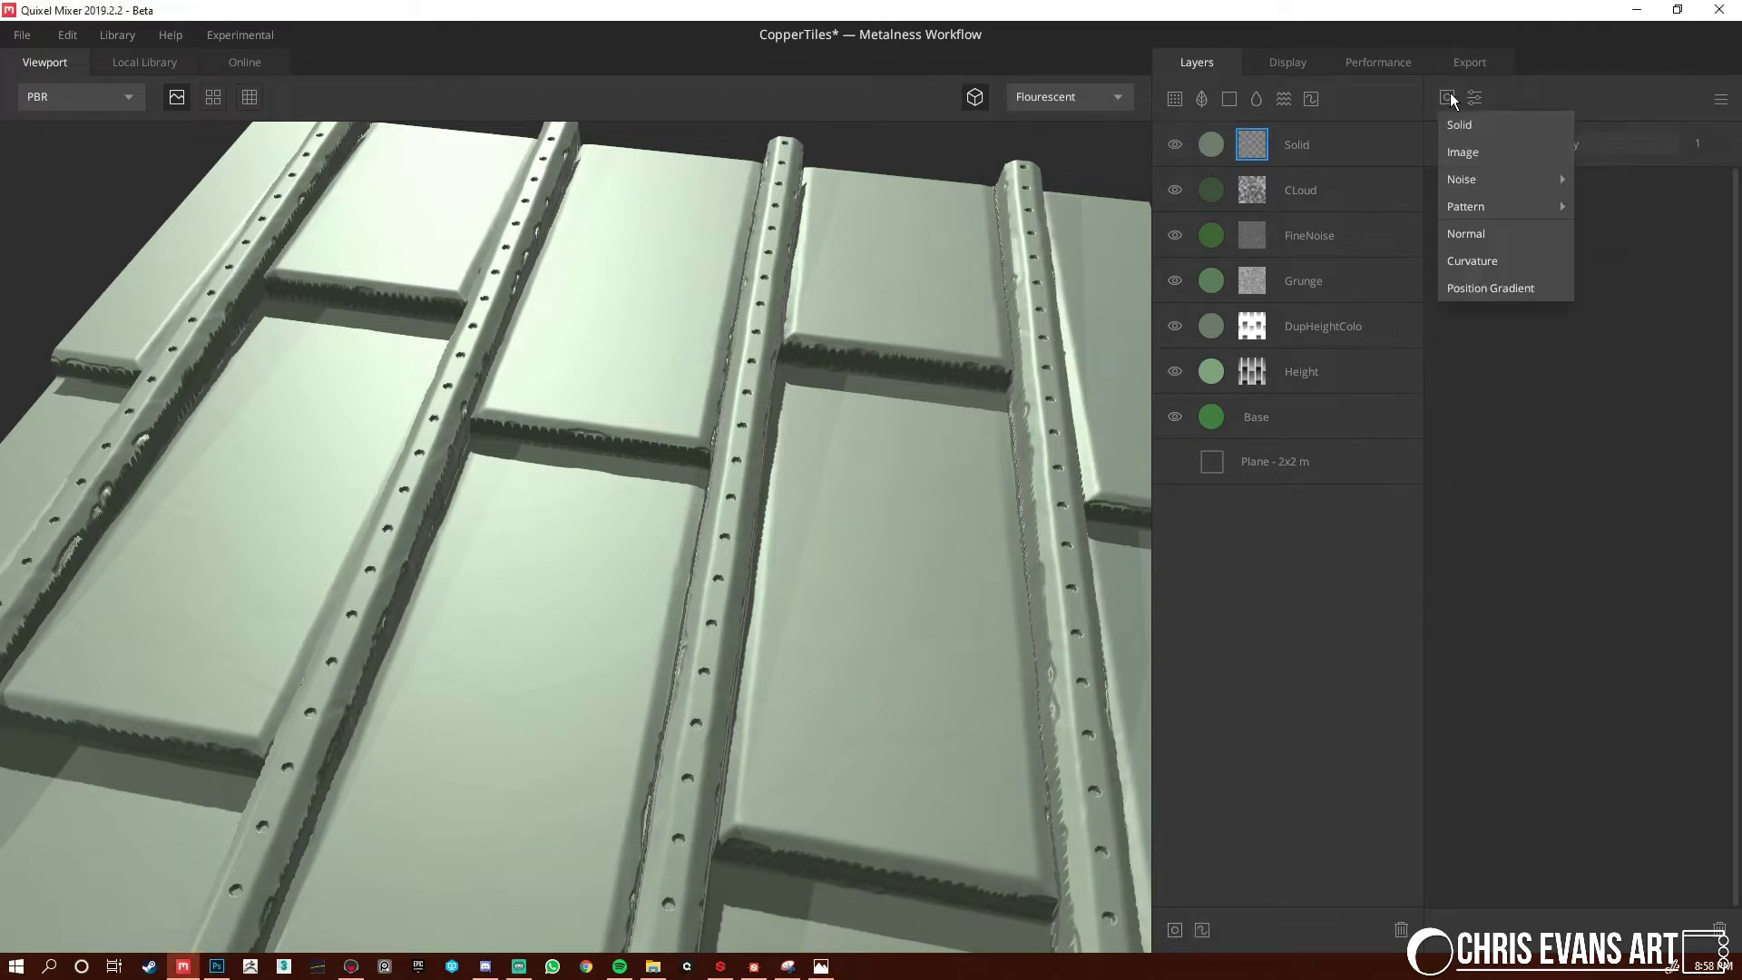
{"action": "left_click", "coordinate": [1493, 258]}
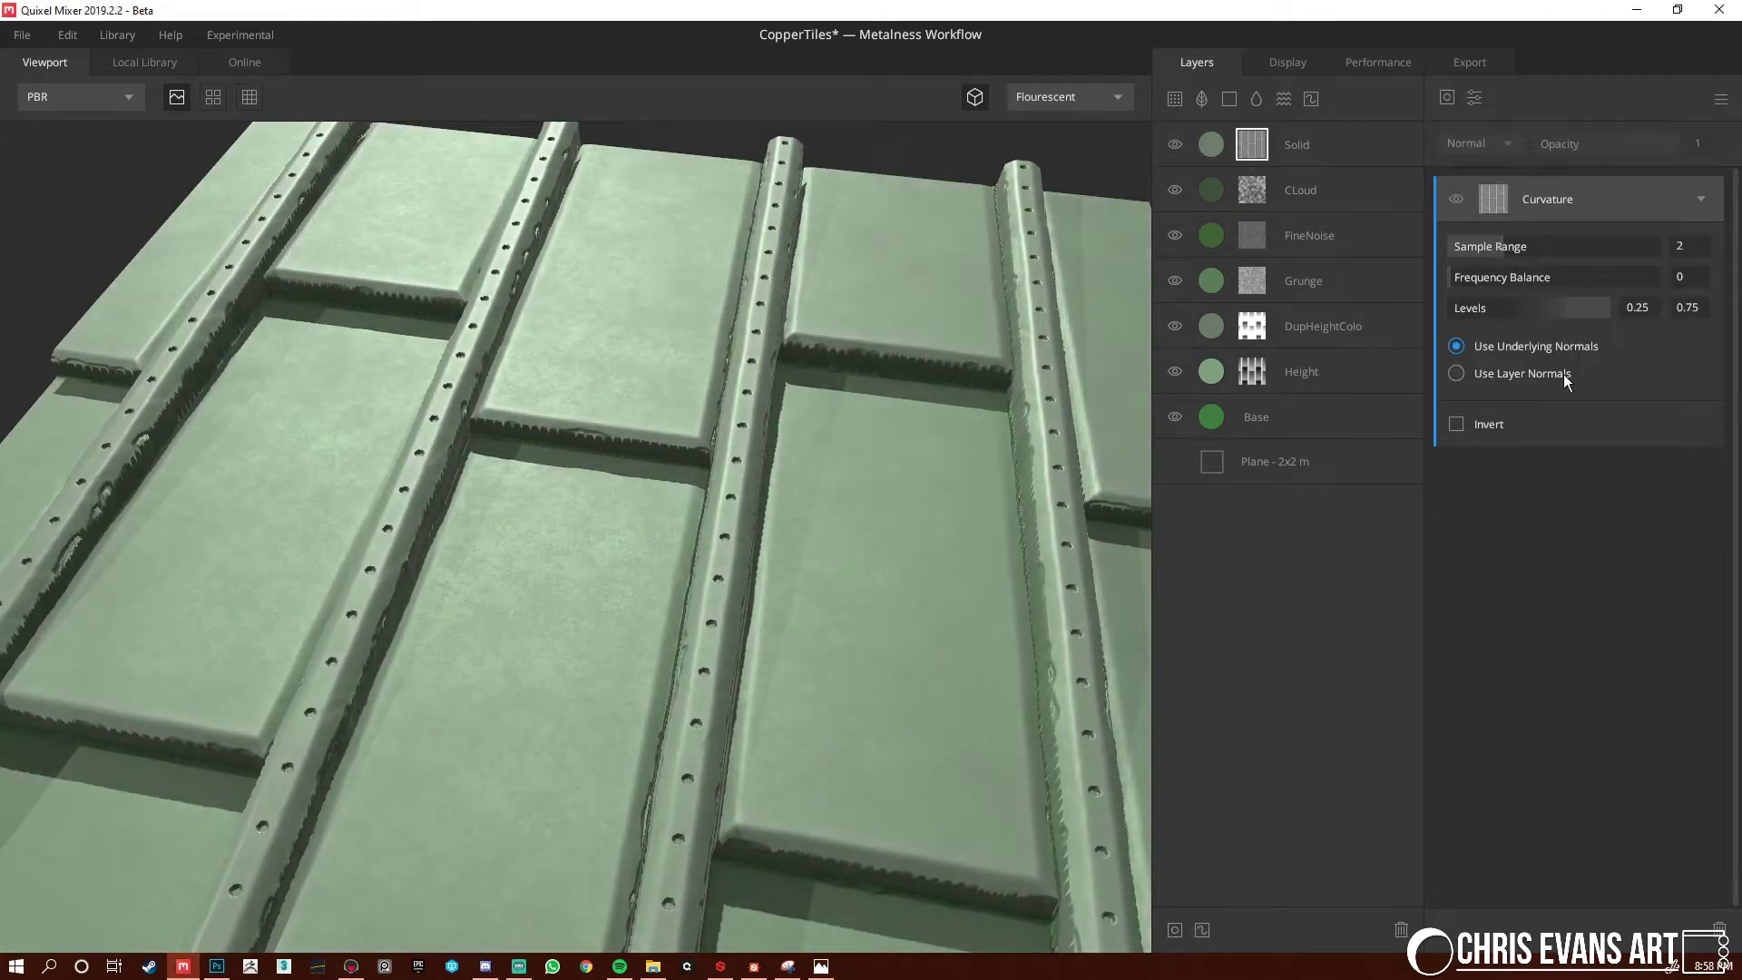
Set the Curvature component's Levels to 0.494 and 0.602 and Frequency Balance to 0.108, and inspect the active mask
{"action": "left_click", "coordinate": [1532, 308]}
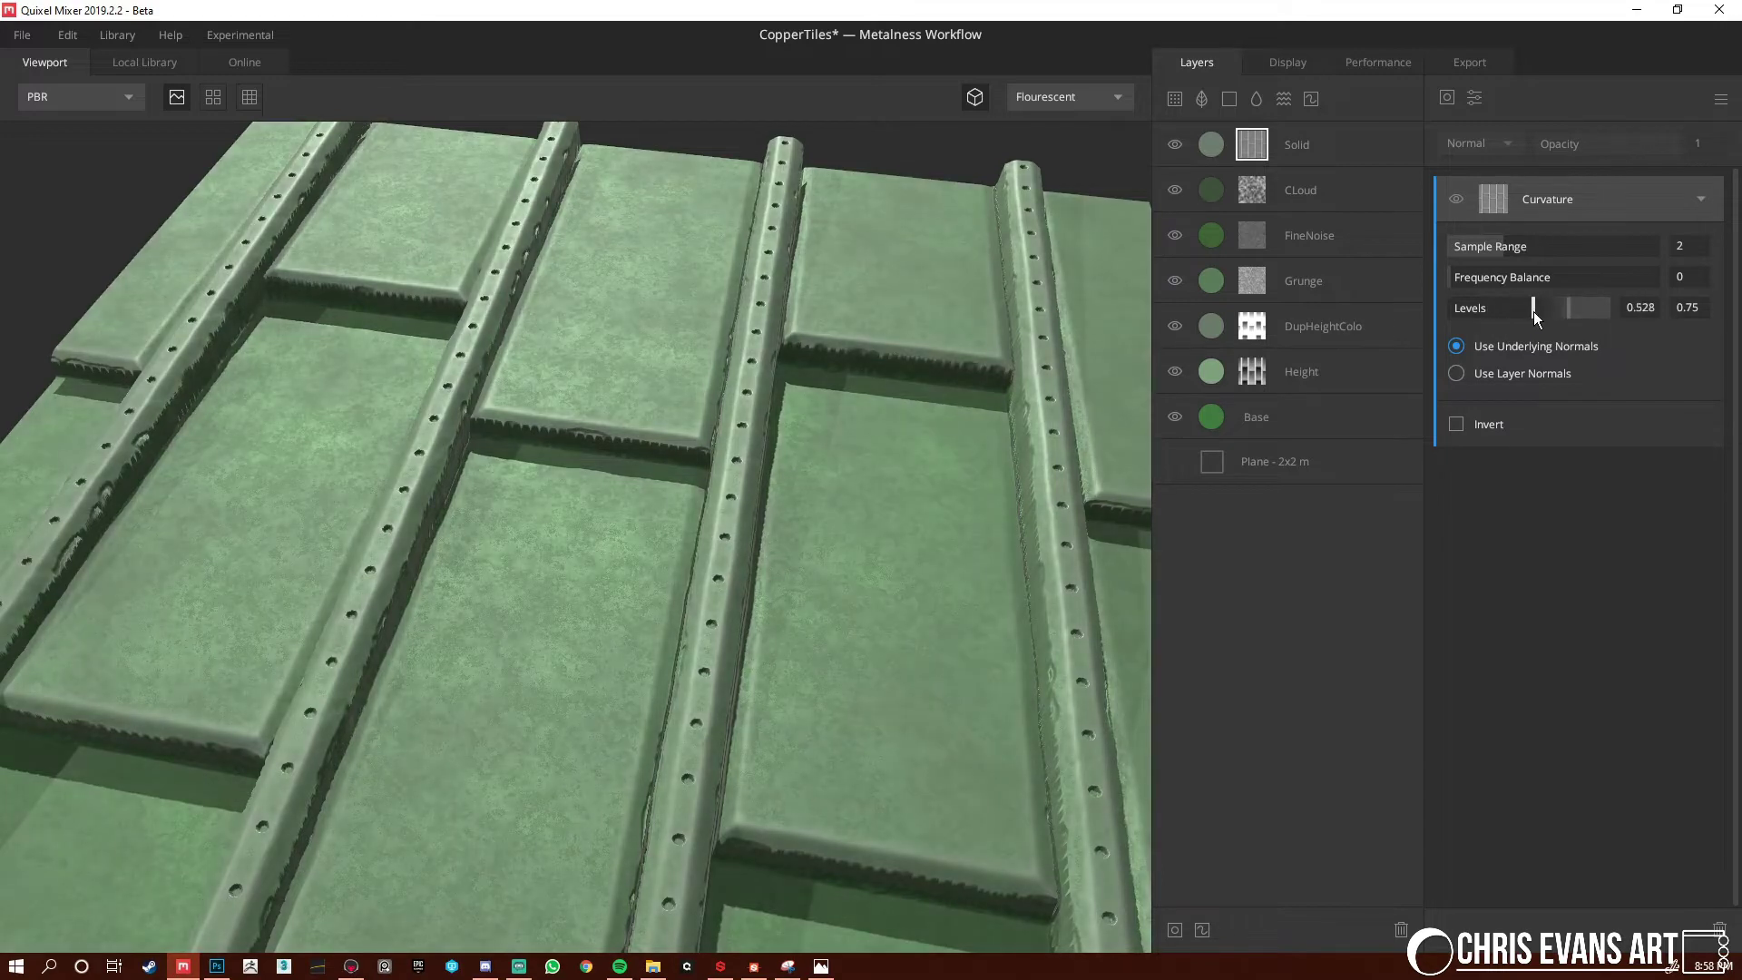
{"action": "left_click_drag", "start_coordinate": [1534, 312], "coordinate": [1544, 302]}
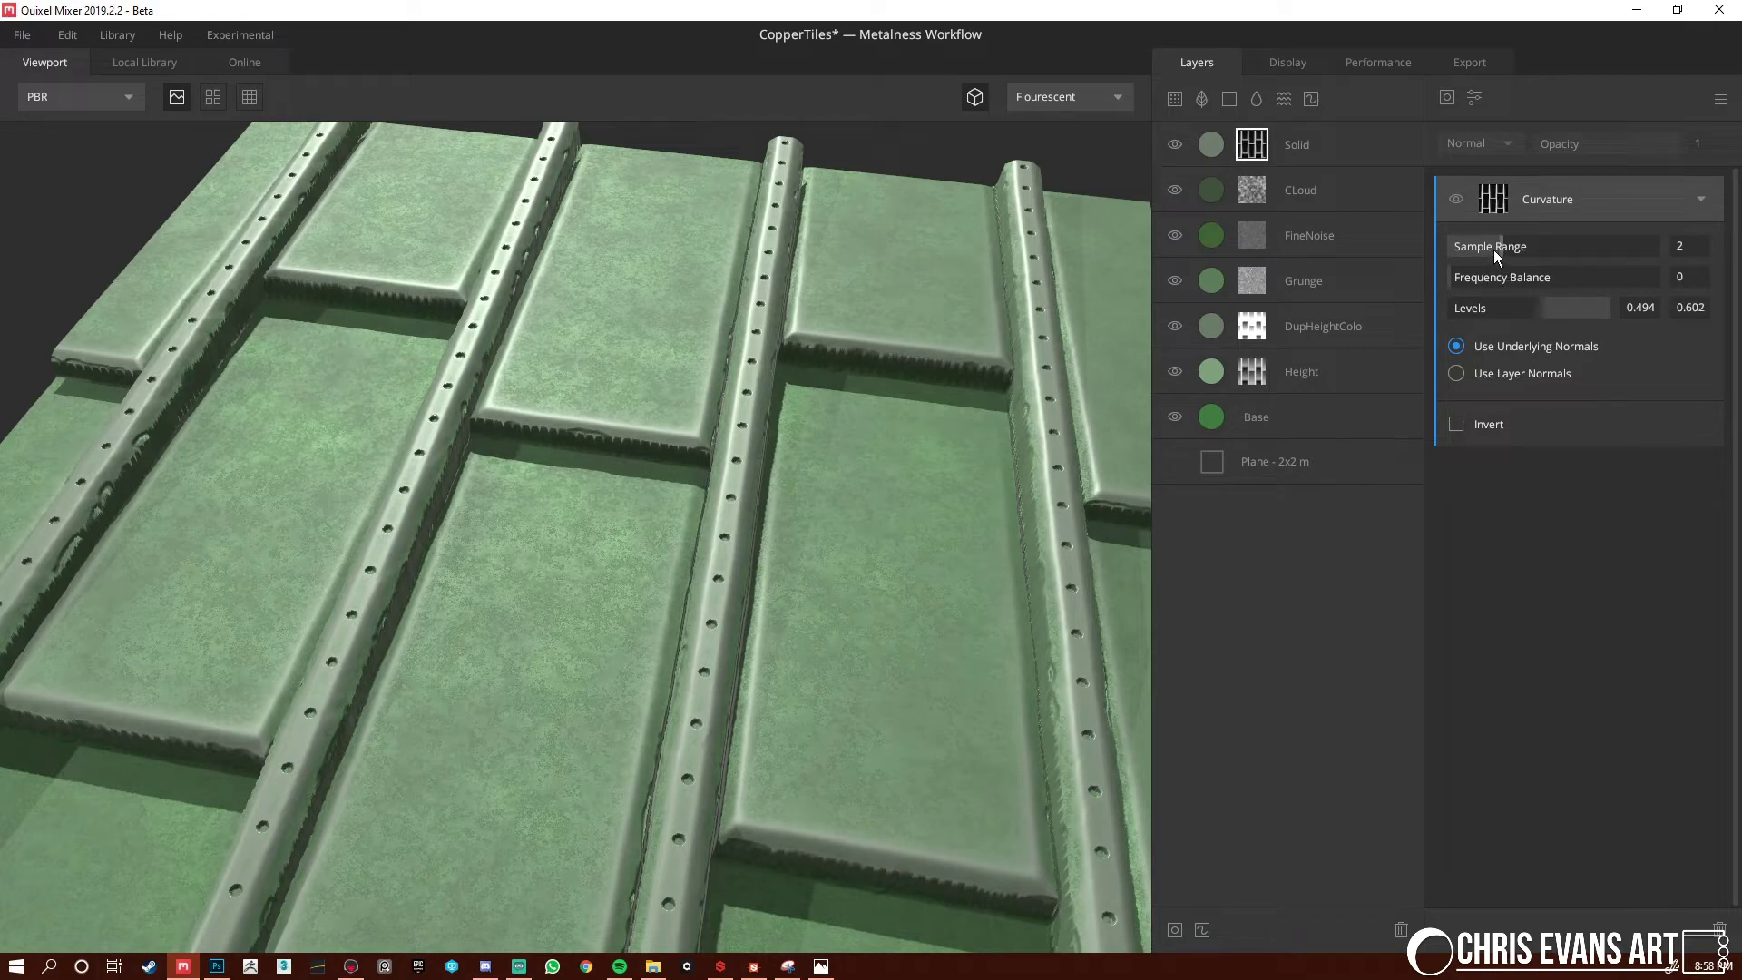
{"action": "mouse_move", "coordinate": [1456, 280]}
{"action": "left_mouse_down"}
{"action": "mouse_move", "coordinate": [1511, 283]}
{"action": "mouse_move", "coordinate": [1476, 285]}
{"action": "left_mouse_up"}
{"action": "key", "text": "m"}
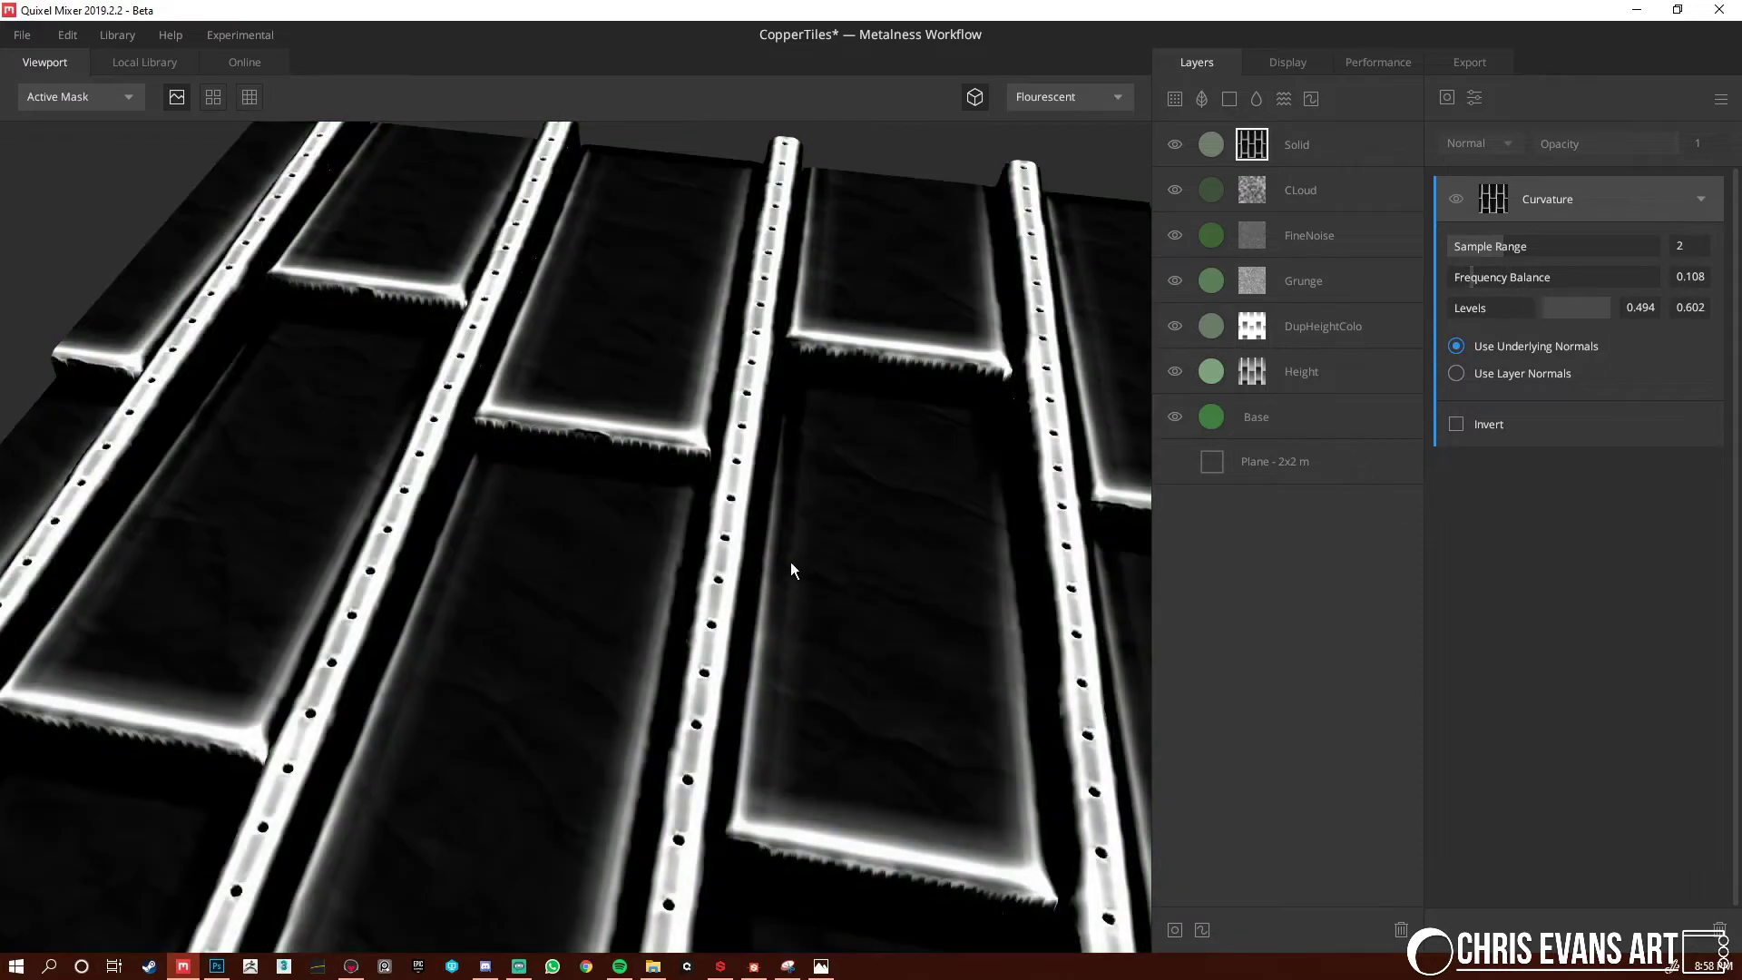
{"action": "left_click_drag", "start_coordinate": [755, 672], "coordinate": [760, 612], "text": "alt"}
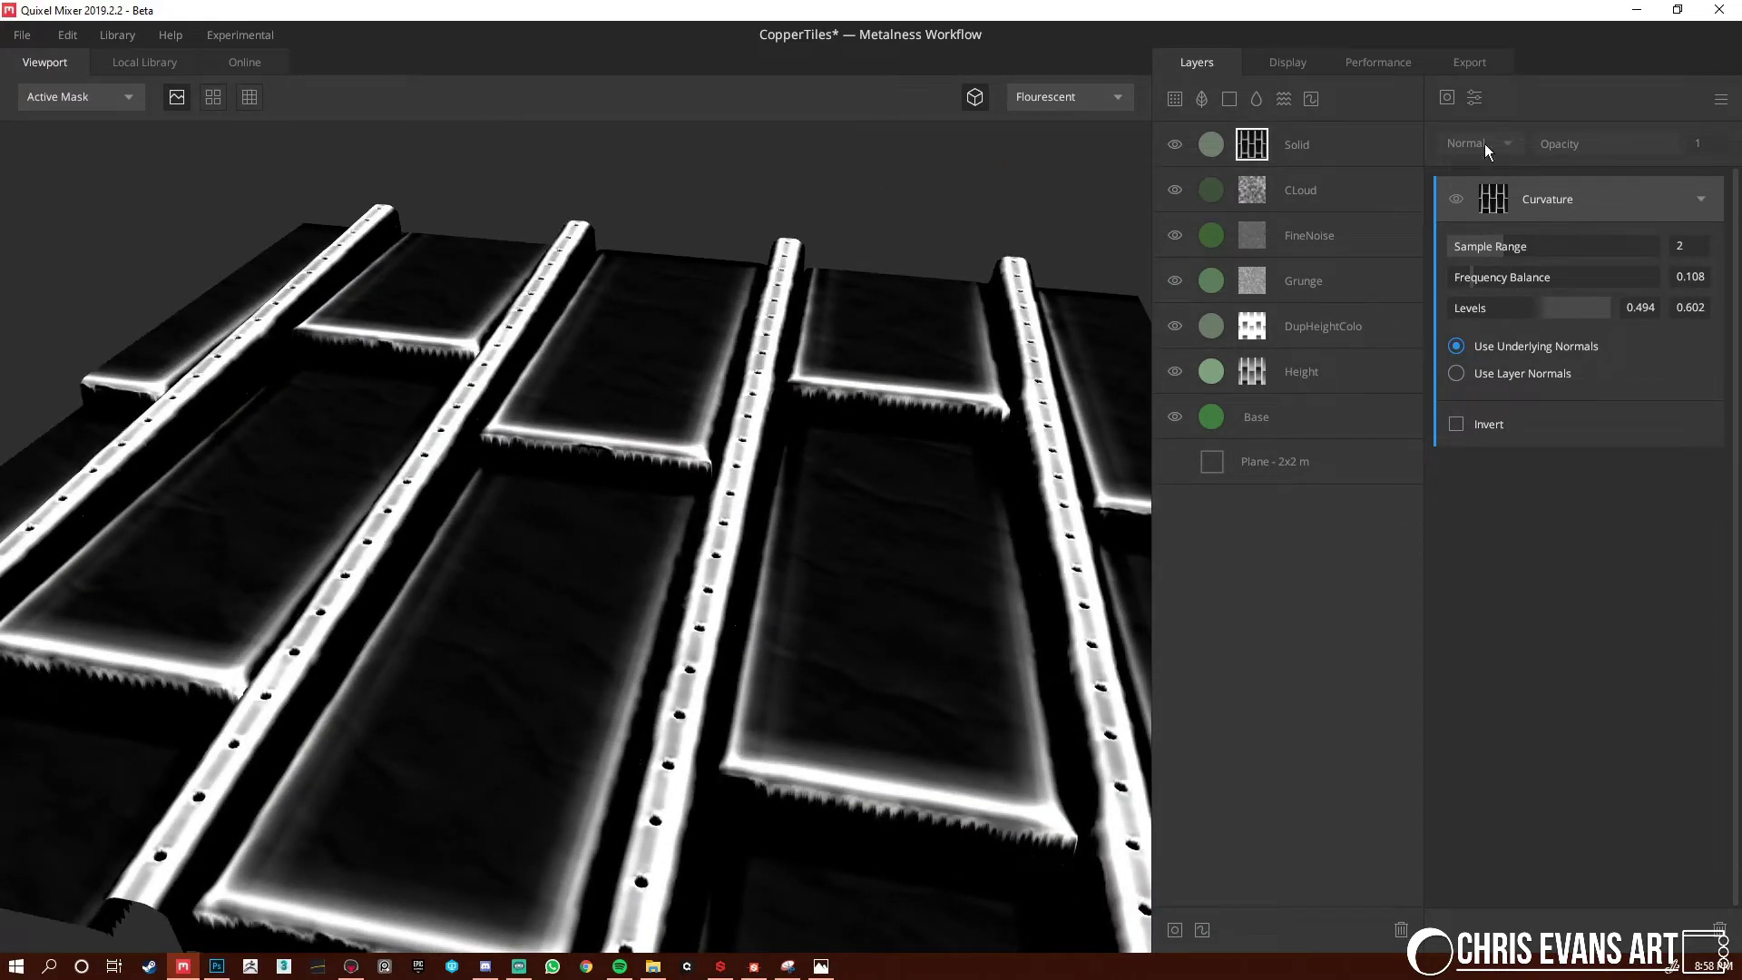
Add a second Curvature component to the mask stack, invert it and set its Levels to 0.318 and 0.625
{"action": "left_click", "coordinate": [1447, 97]}
{"action": "left_click", "coordinate": [1497, 261]}
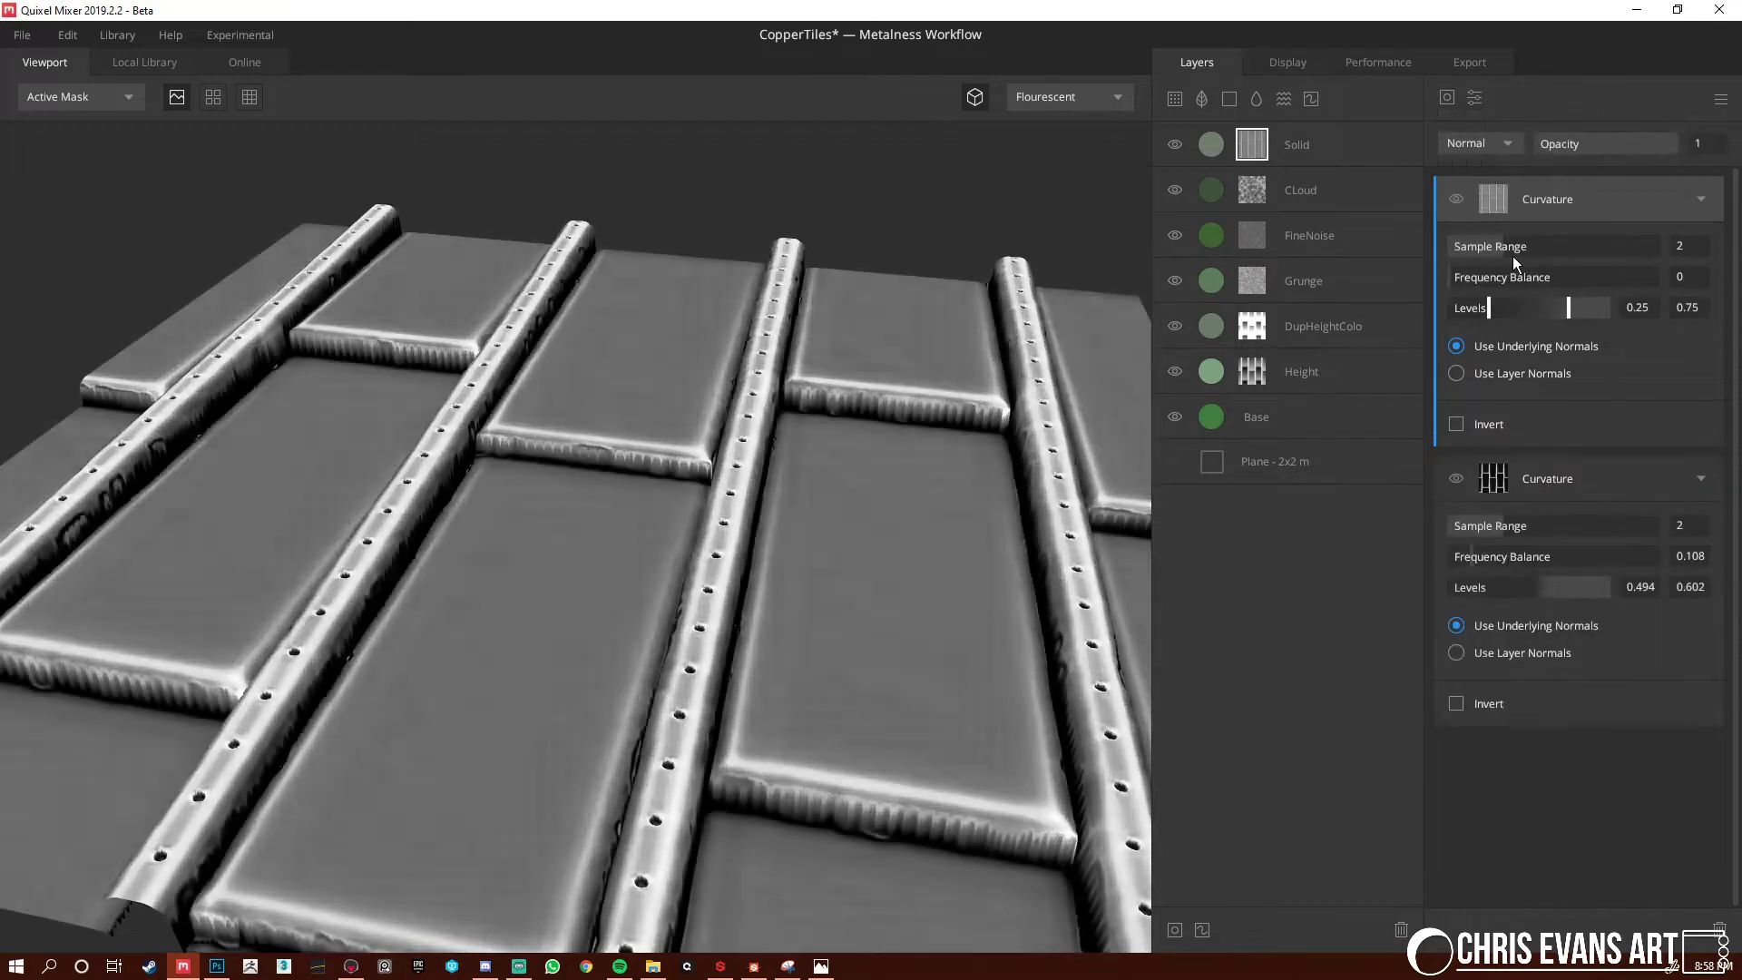
{"action": "left_click", "coordinate": [1457, 425]}
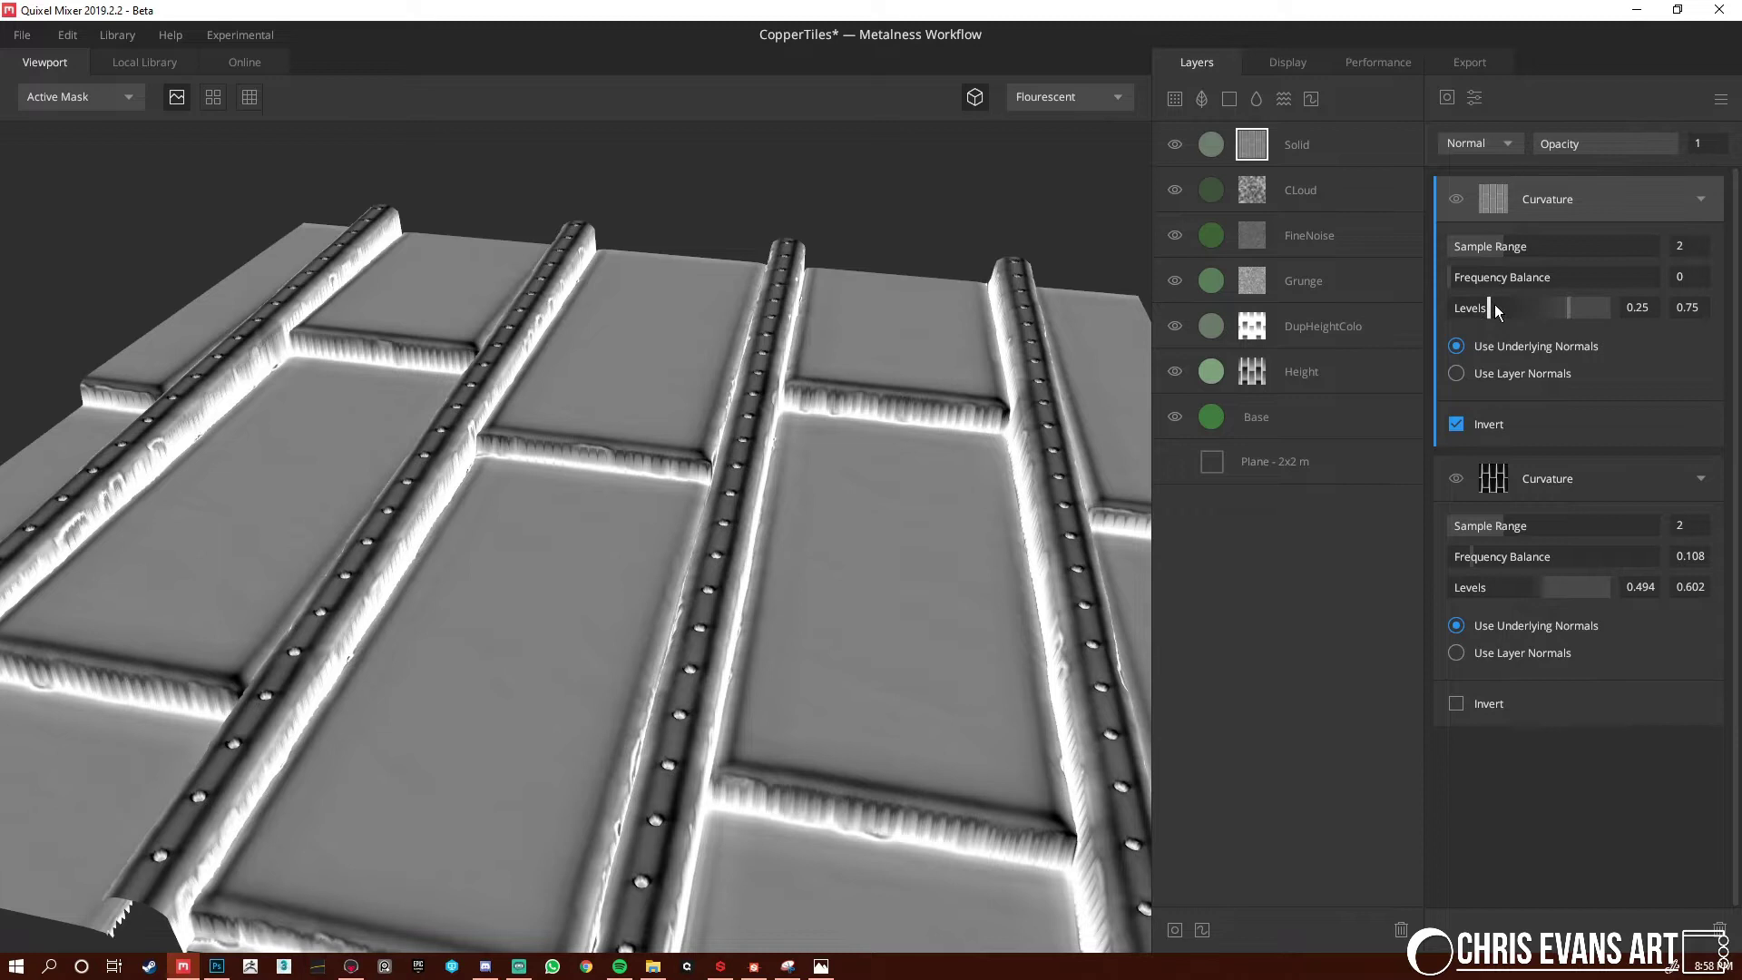
{"action": "left_click_drag", "start_coordinate": [1488, 308], "coordinate": [1550, 311]}
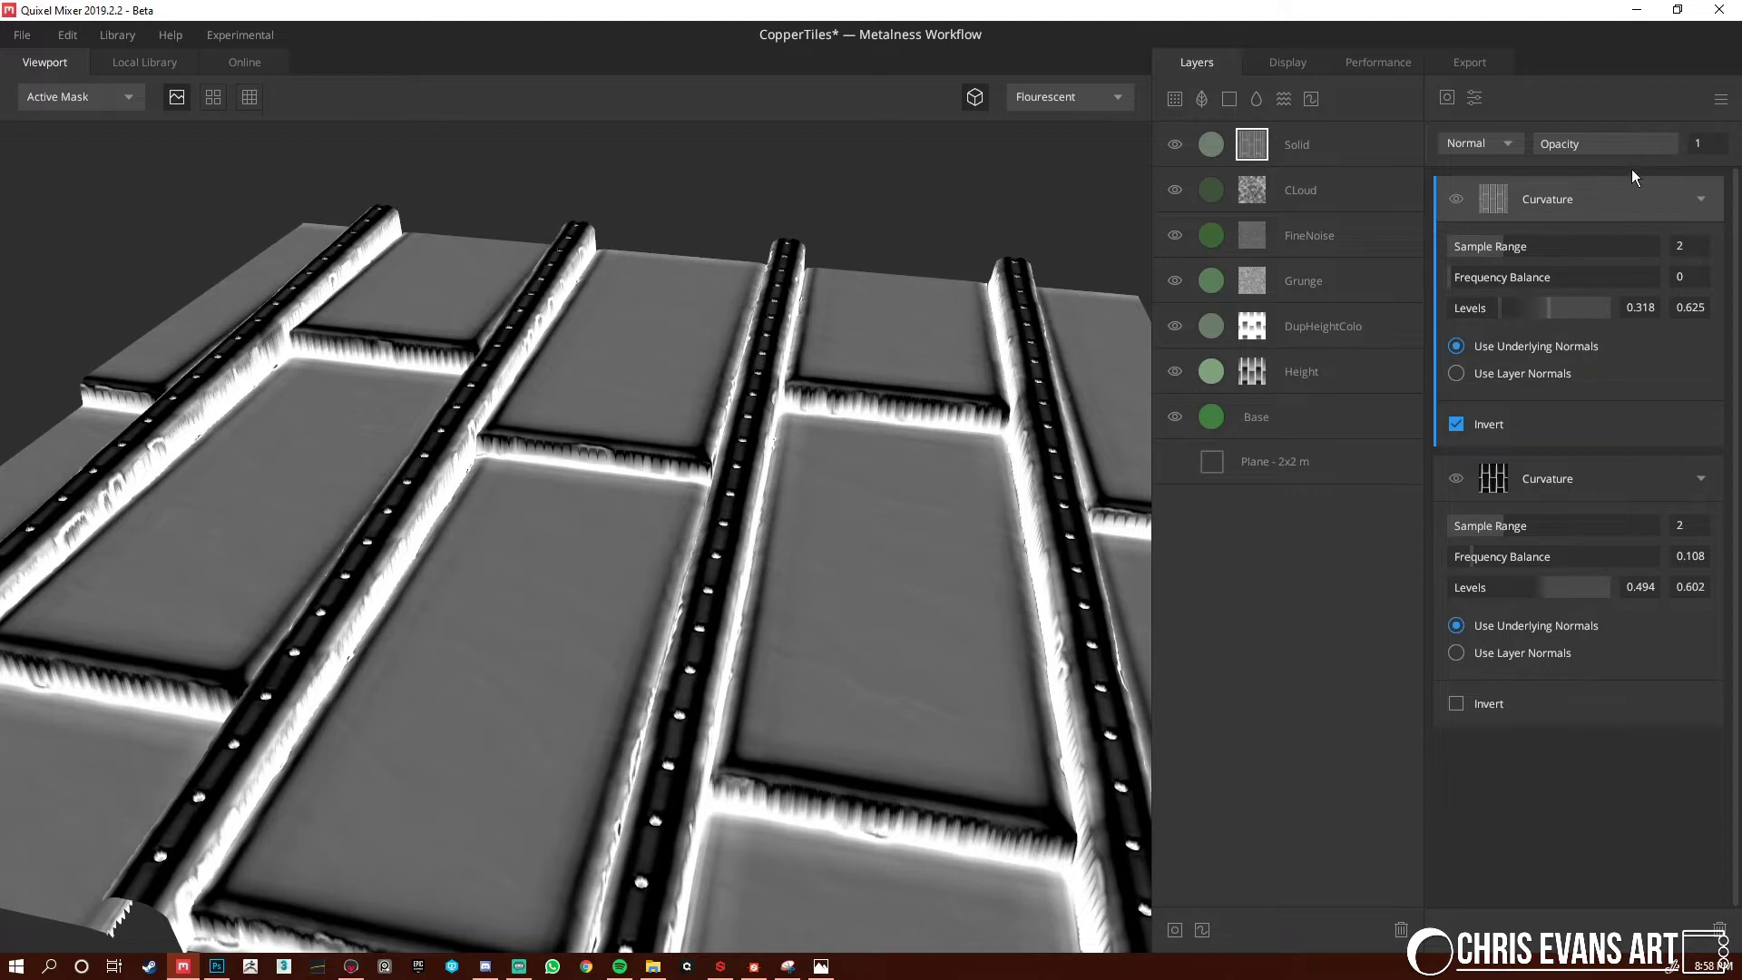
Try the Max and Min blend modes on the inverted Curvature component and compare the mask with the component hidden and shown
{"action": "left_click", "coordinate": [1501, 150]}
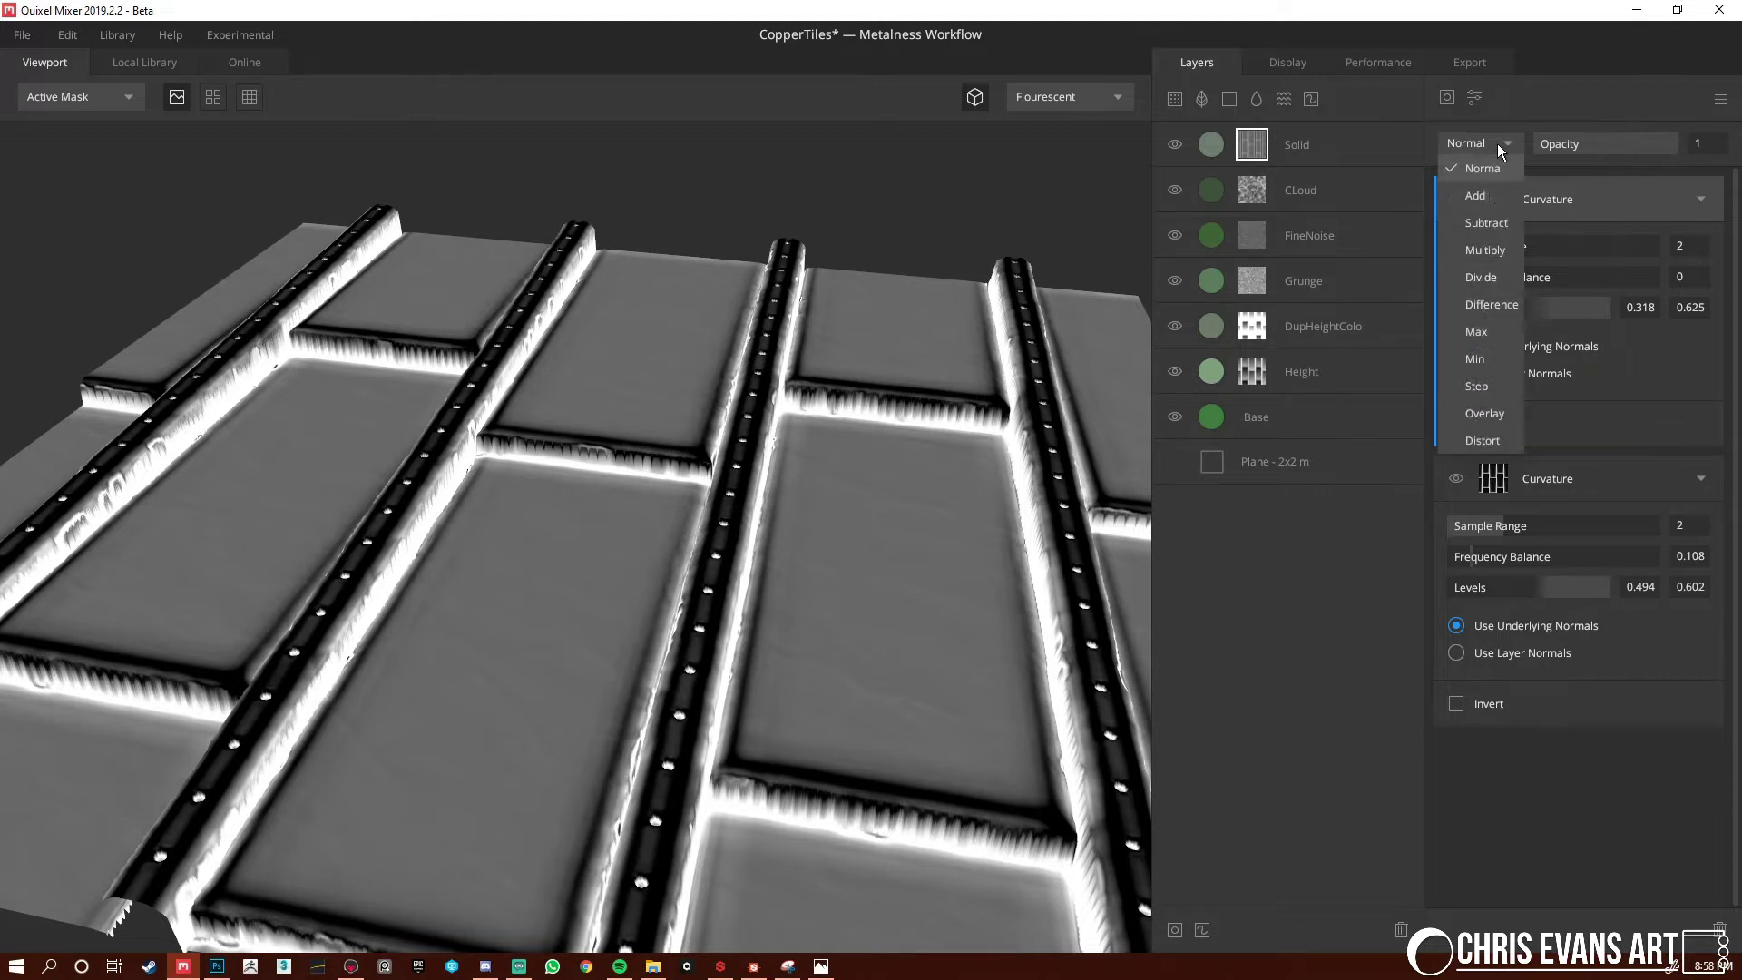
{"action": "left_click", "coordinate": [1481, 331]}
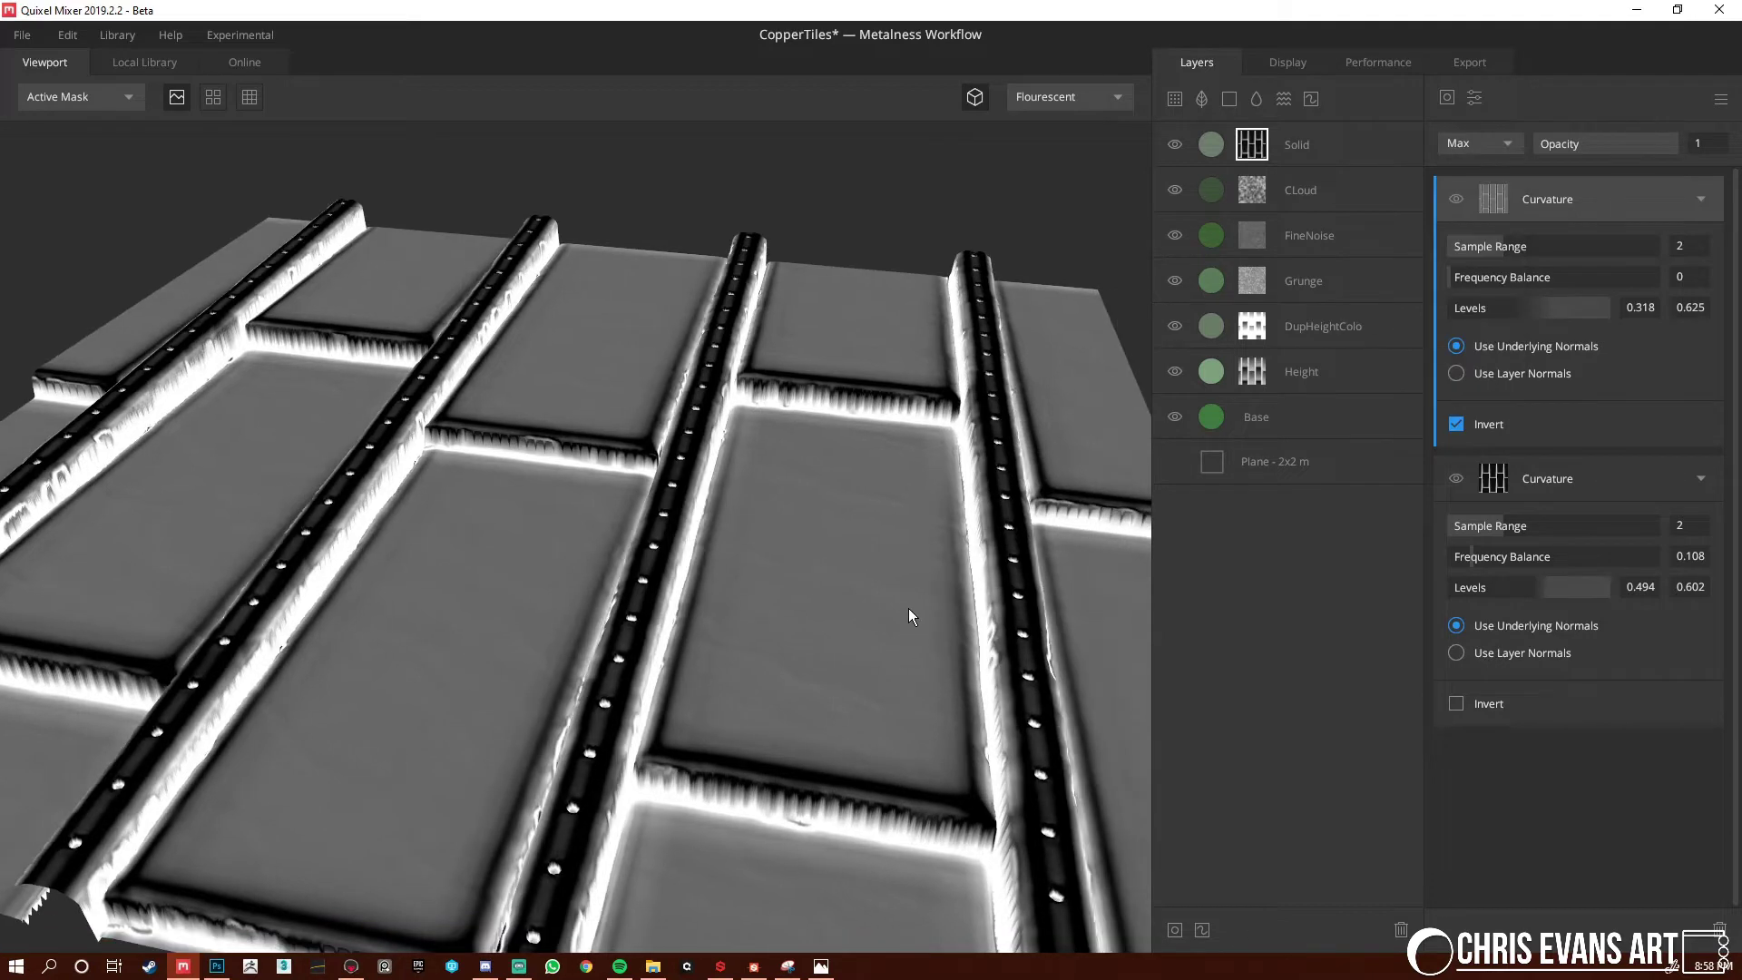
{"action": "key", "text": "m"}
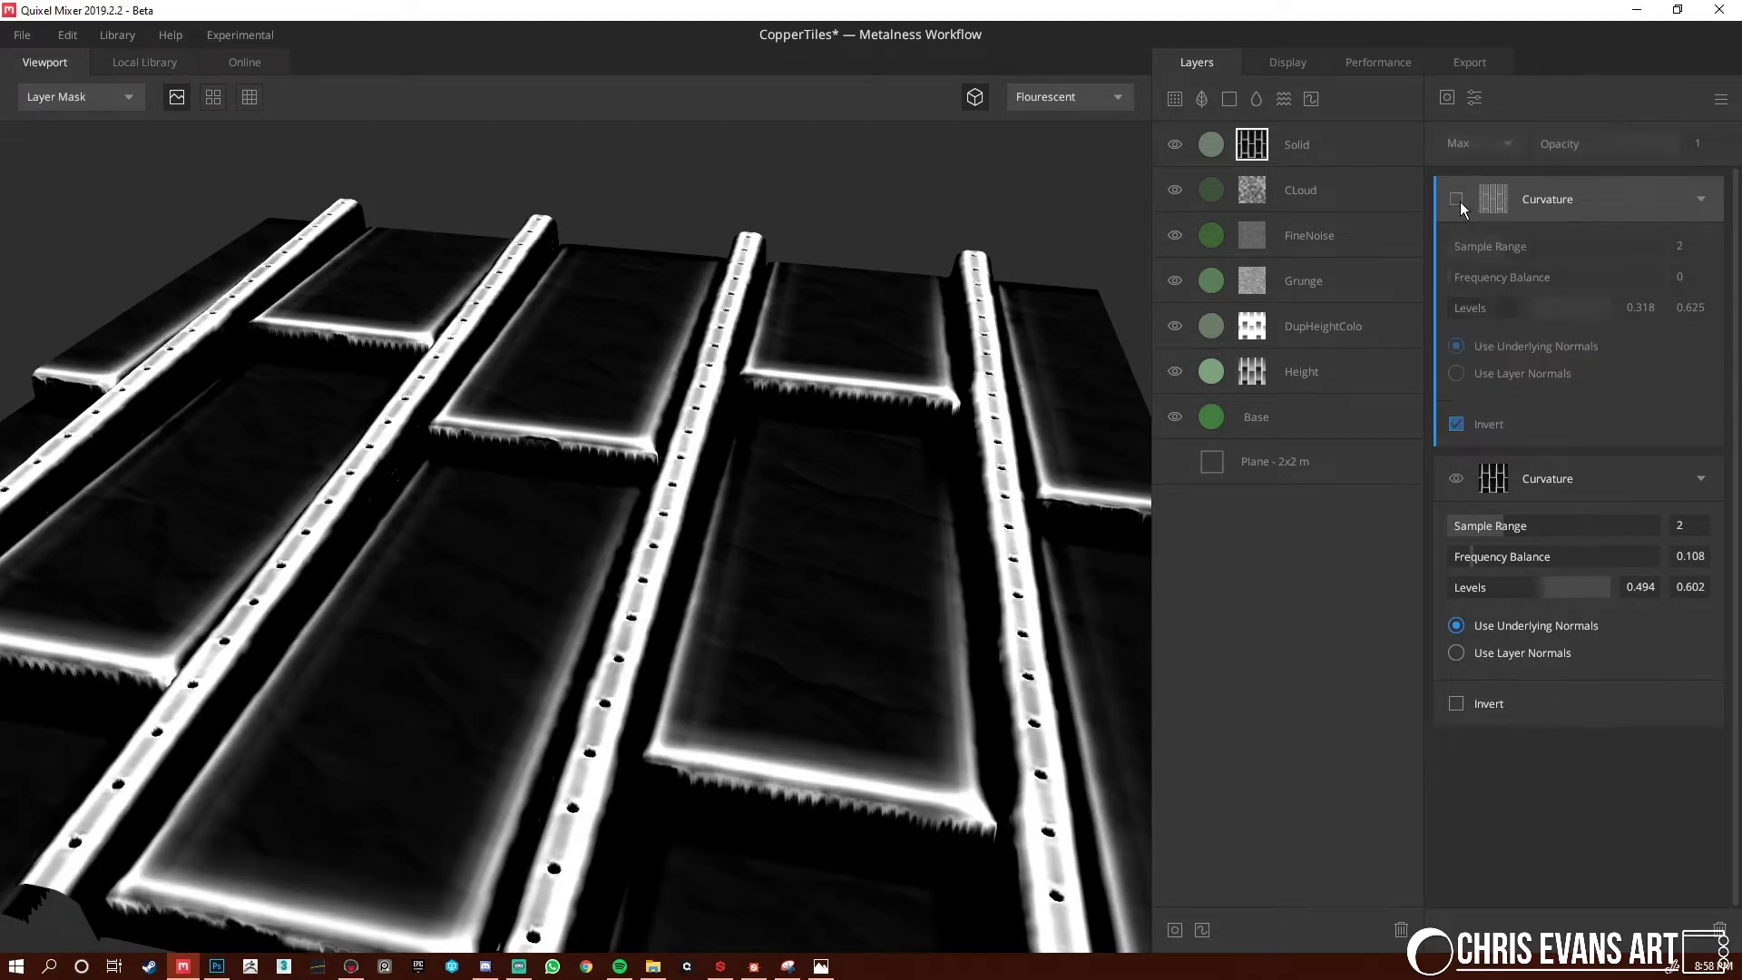
{"action": "left_click", "coordinate": [1507, 149]}
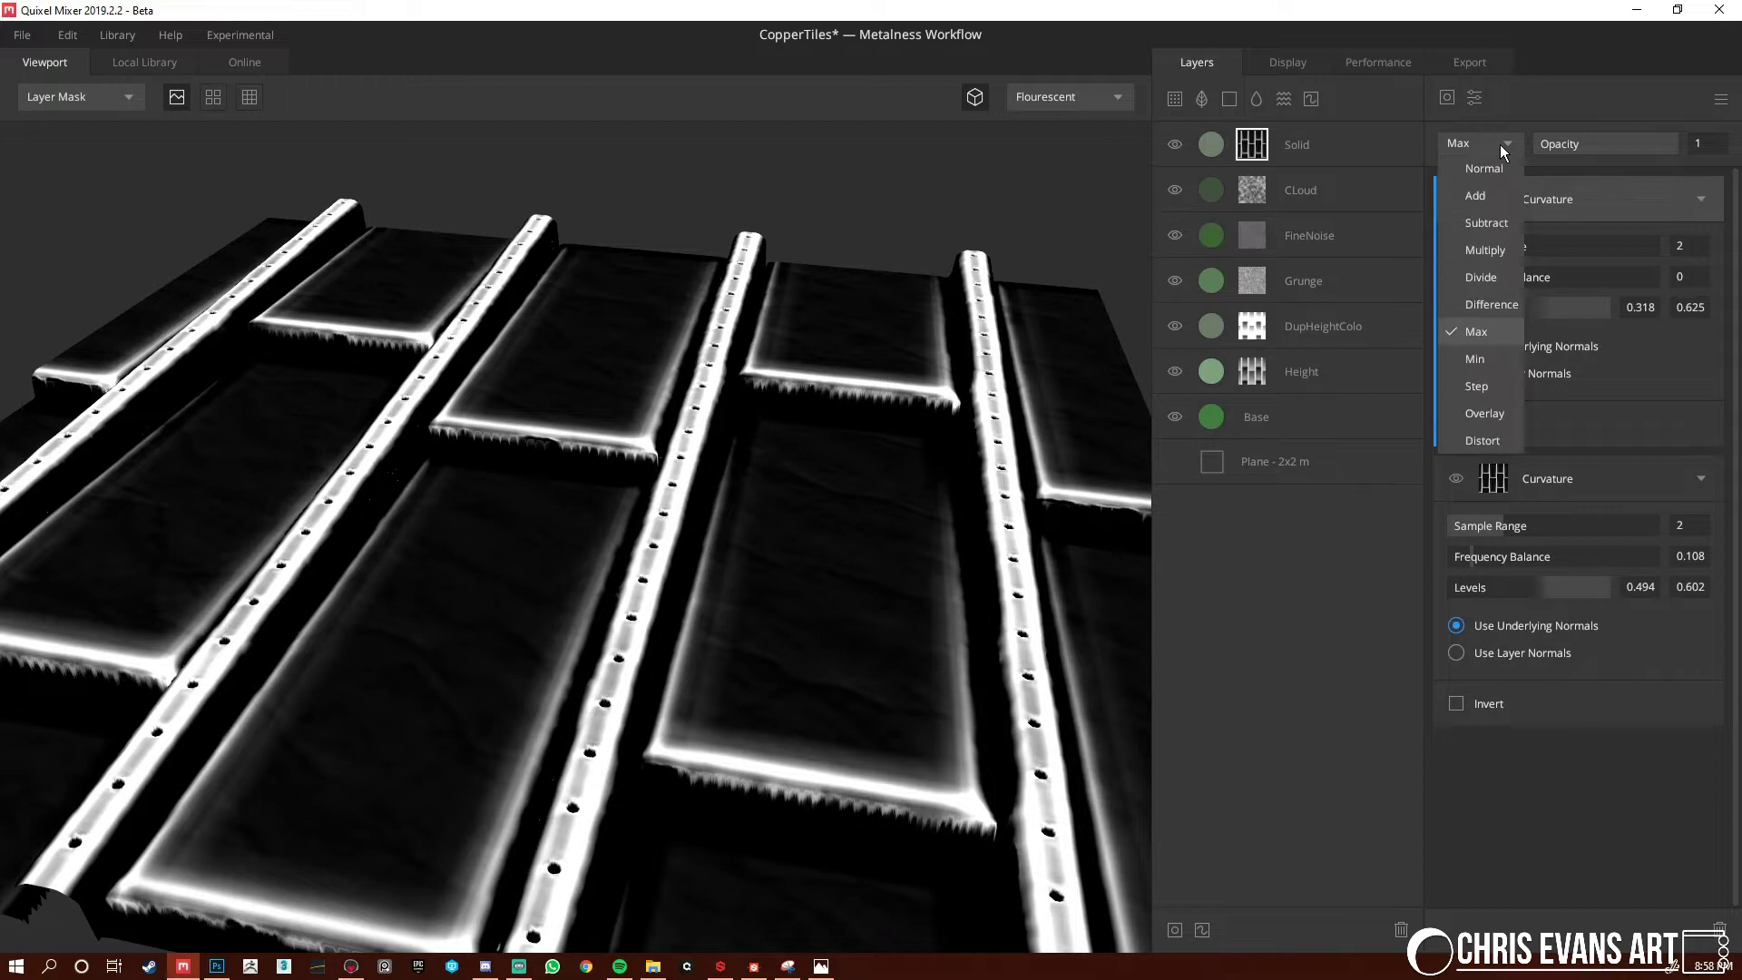
{"action": "left_click", "coordinate": [1488, 347]}
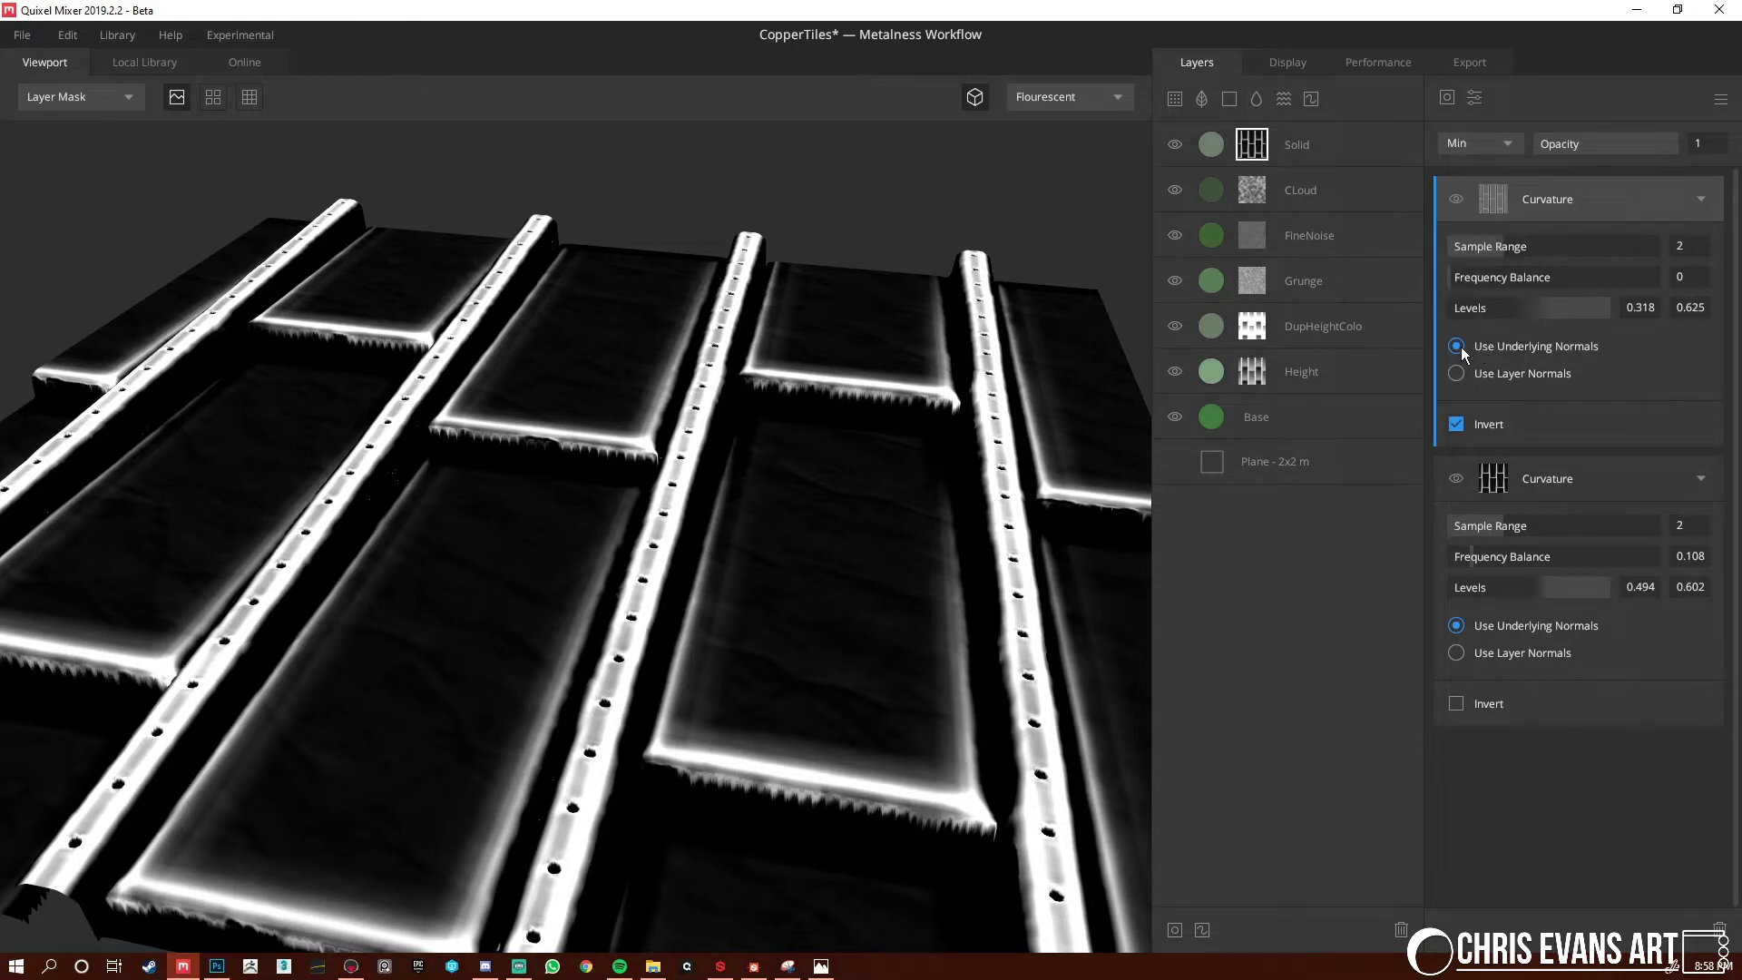
{"action": "key", "text": "m"}
{"action": "left_click", "coordinate": [1457, 198]}
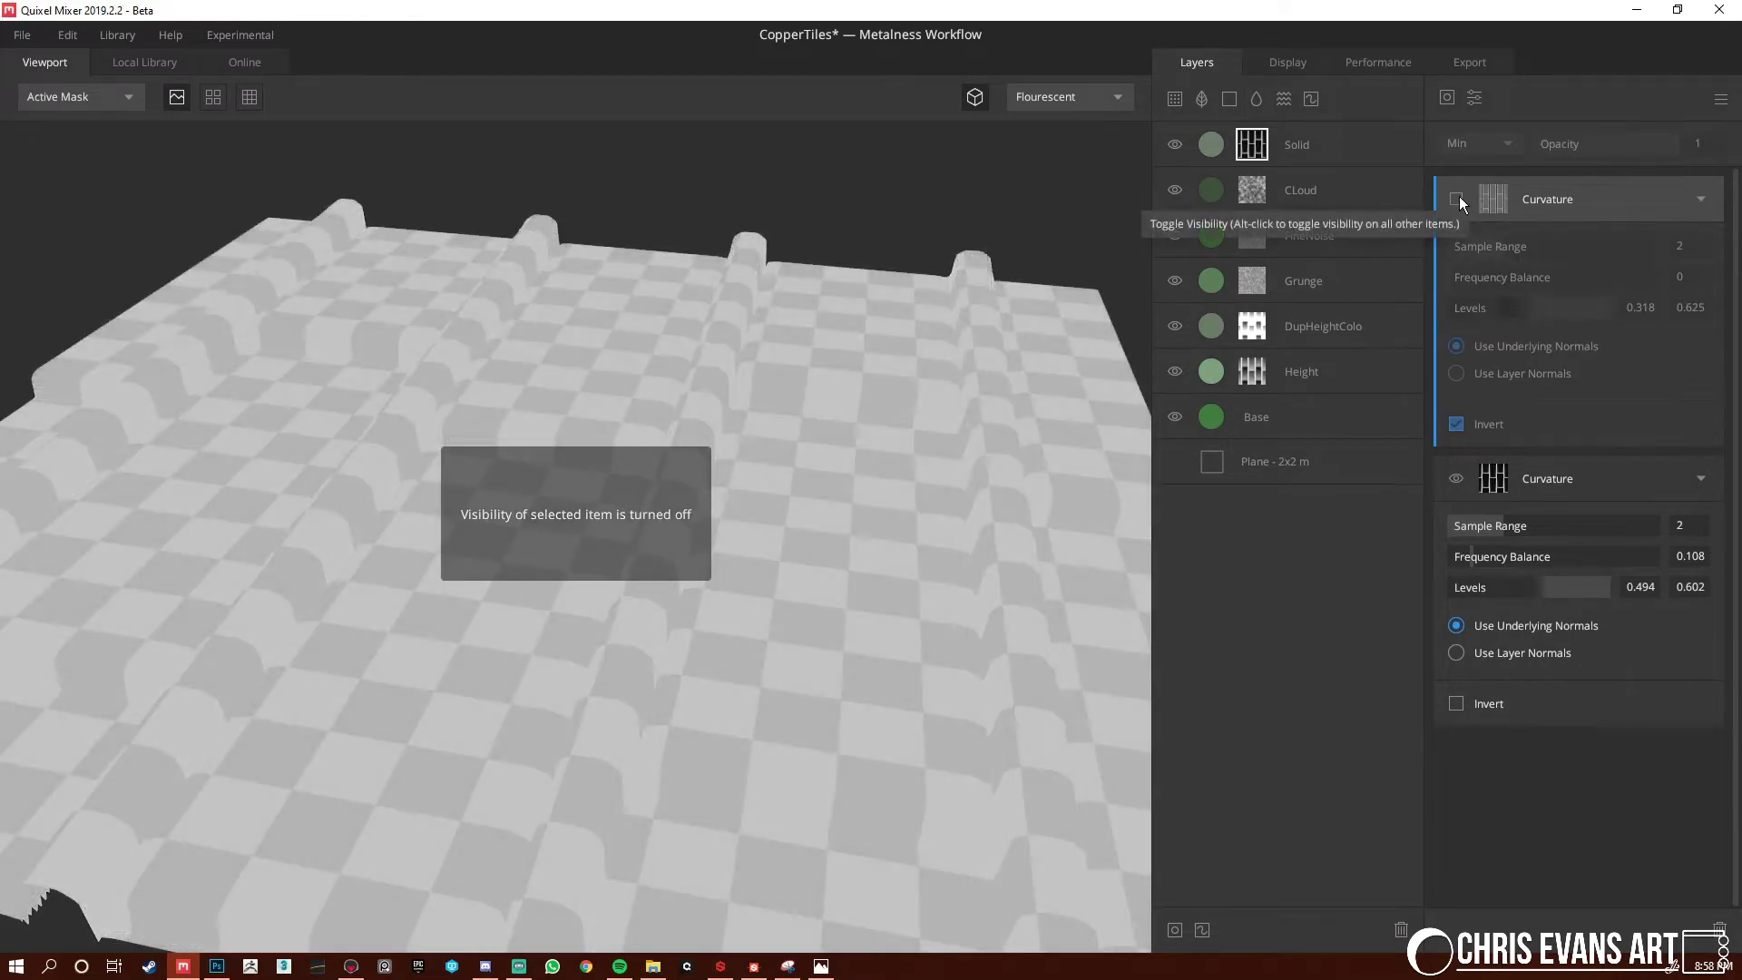
{"action": "left_click", "coordinate": [1459, 196]}
{"action": "left_click", "coordinate": [1459, 199]}
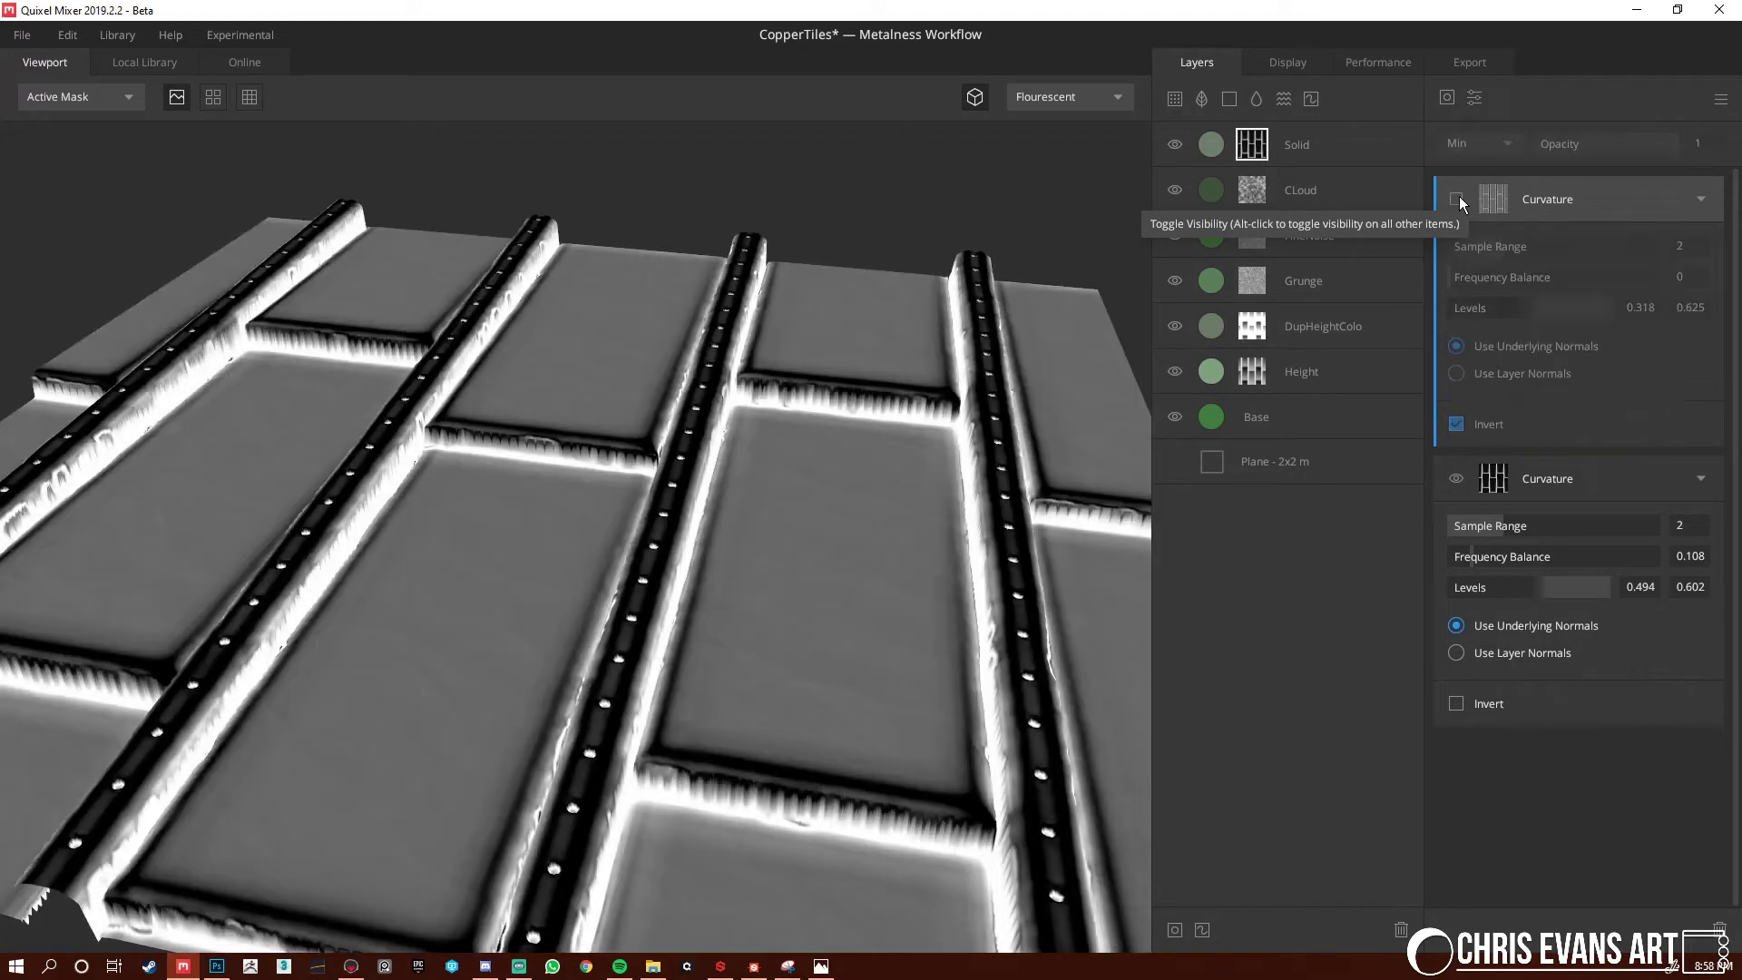
{"action": "left_click", "coordinate": [1459, 198]}
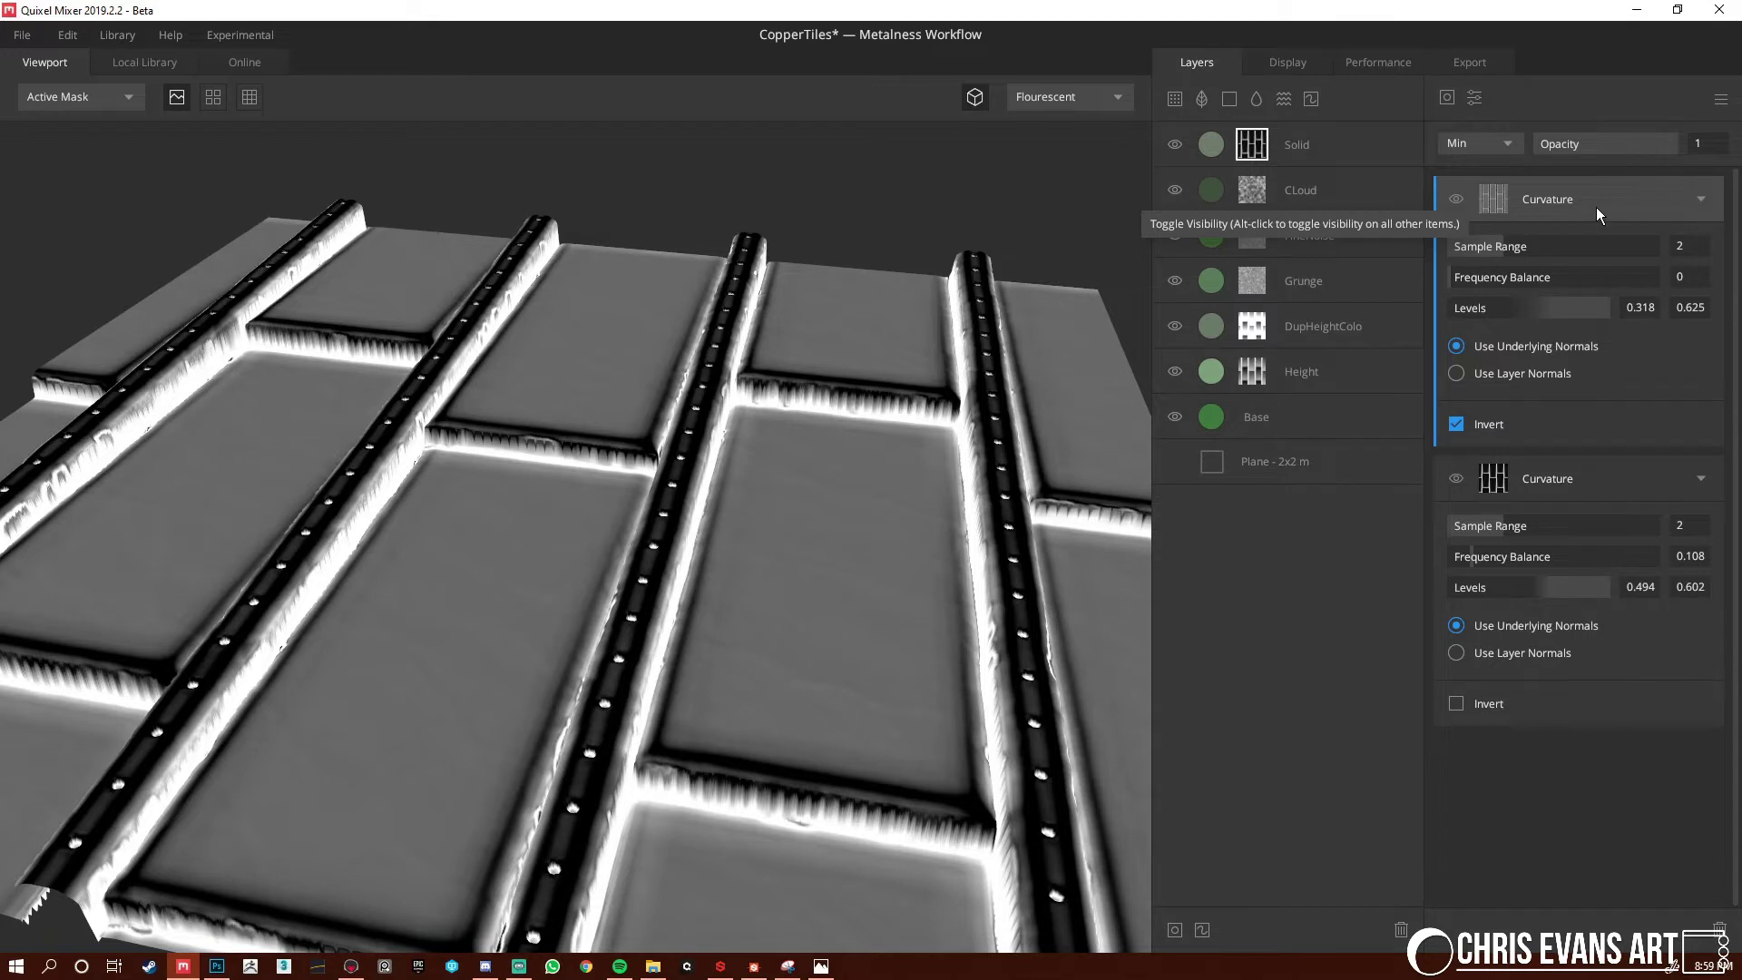
Set the inverted Curvature component's blend mode to Subtract and compare the layer mask with the component hidden and shown
{"action": "left_click", "coordinate": [1501, 144]}
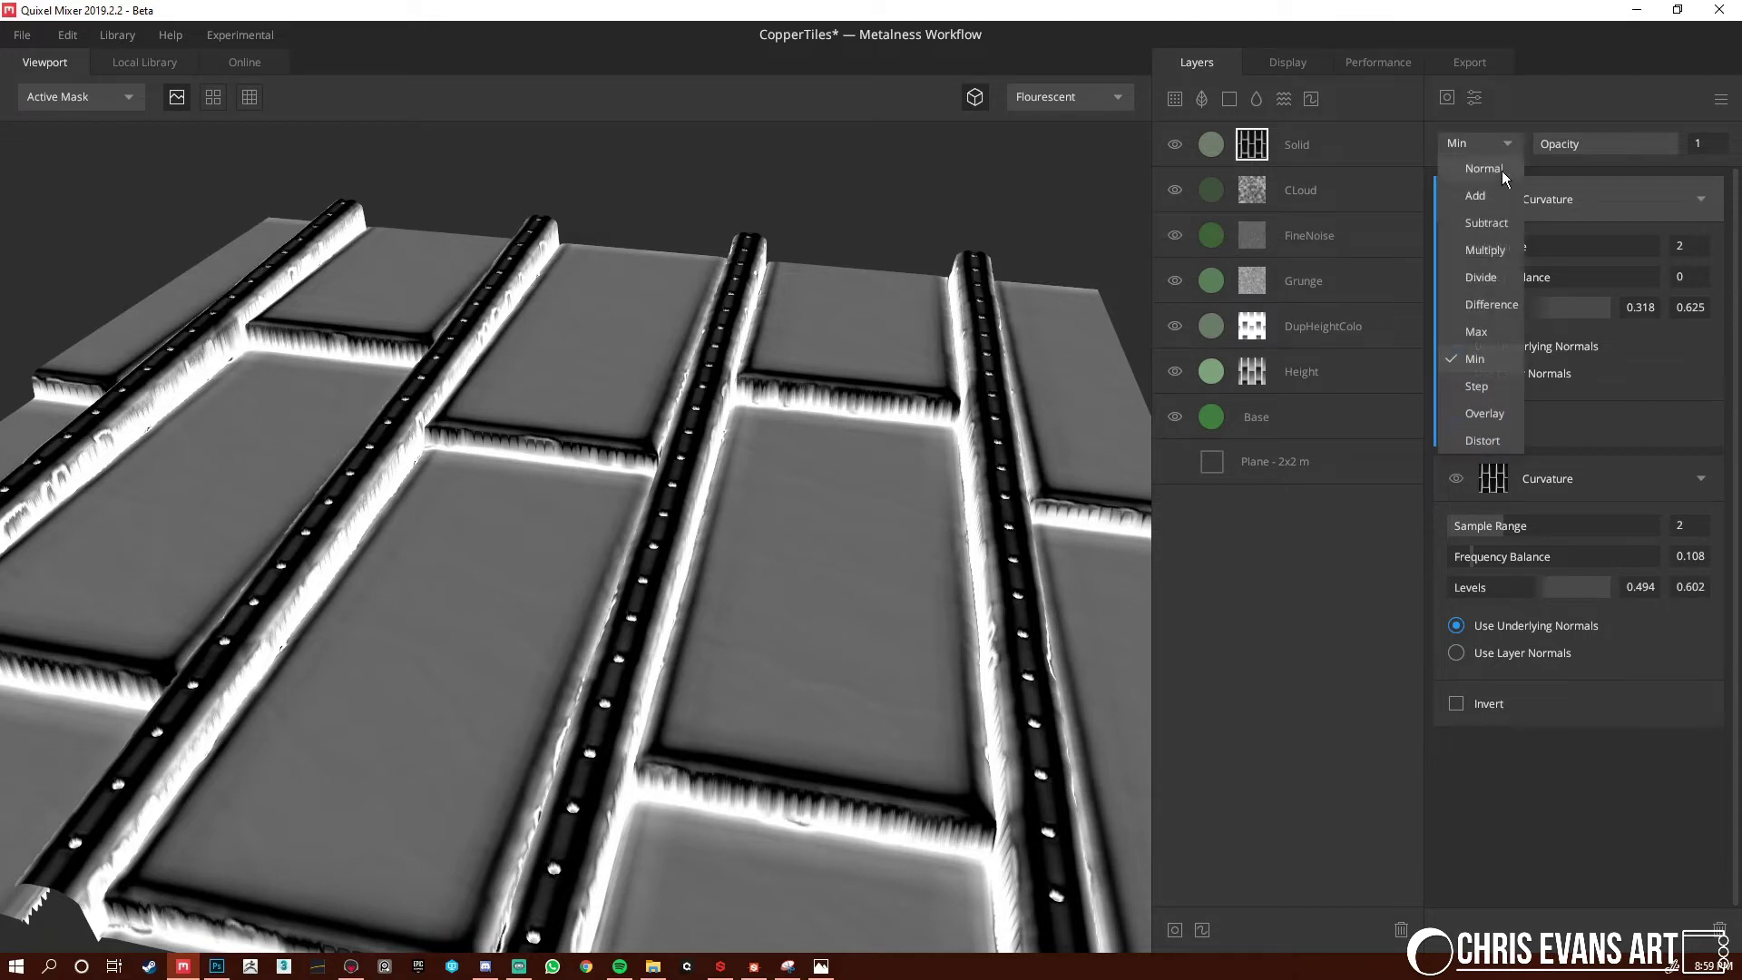
{"action": "left_click", "coordinate": [1497, 216]}
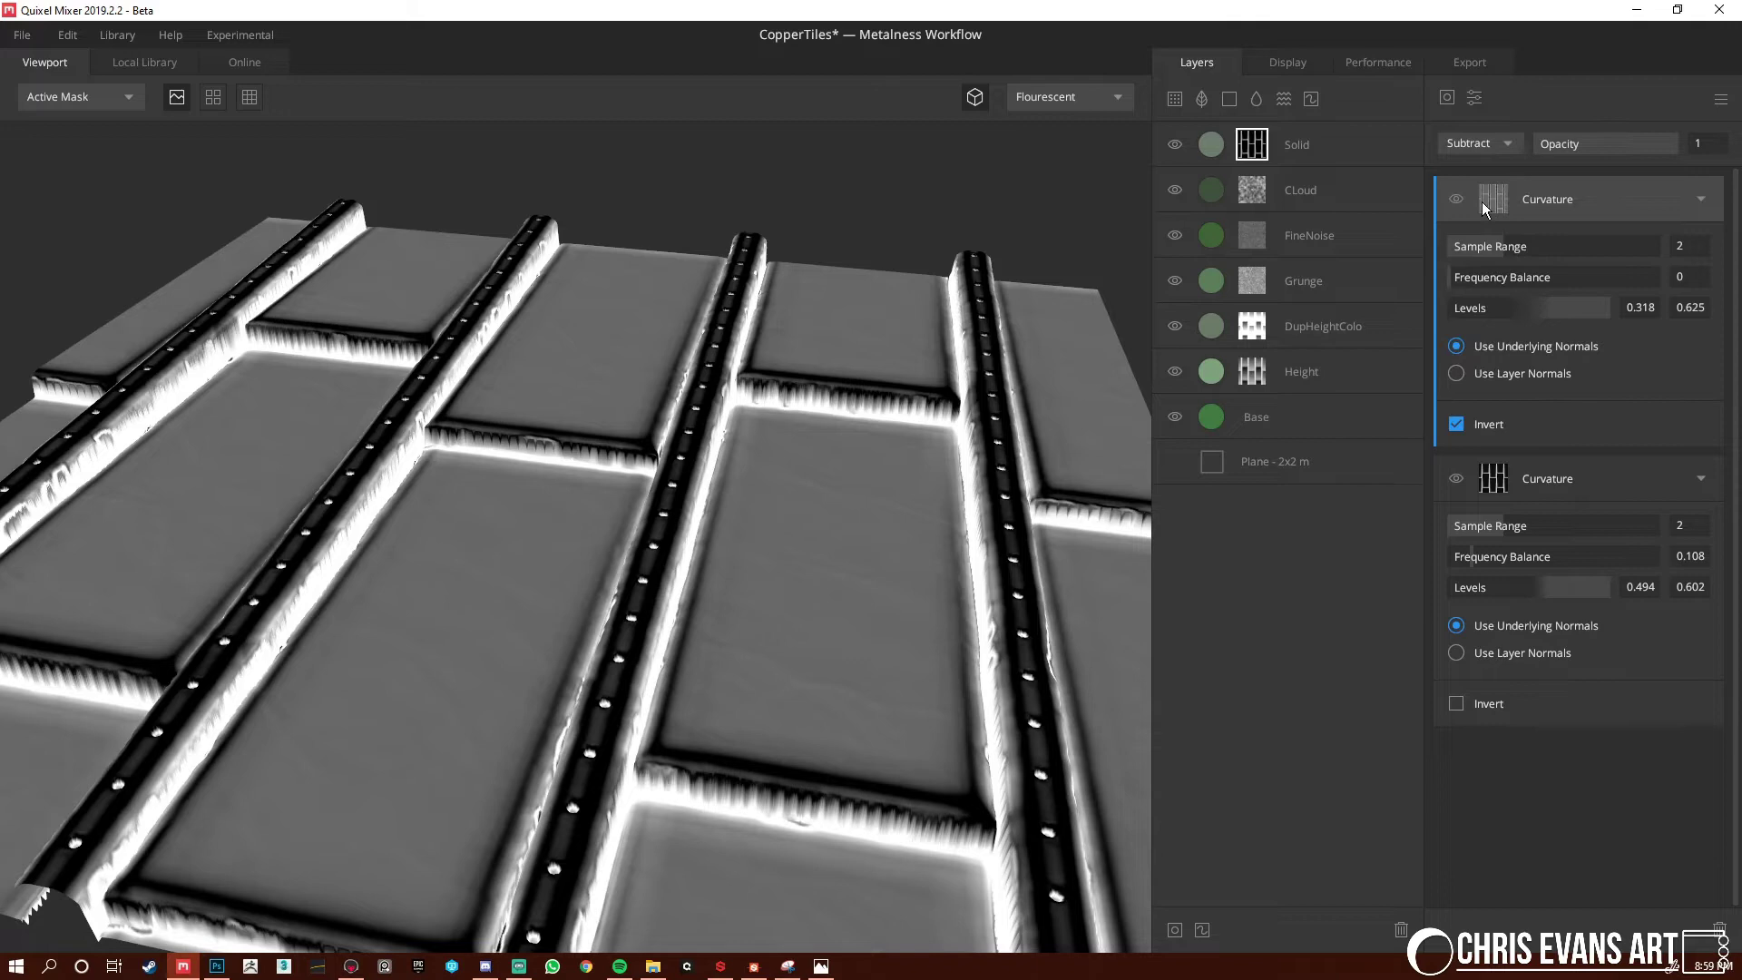
{"action": "key", "text": "m"}
{"action": "left_click", "coordinate": [1463, 198]}
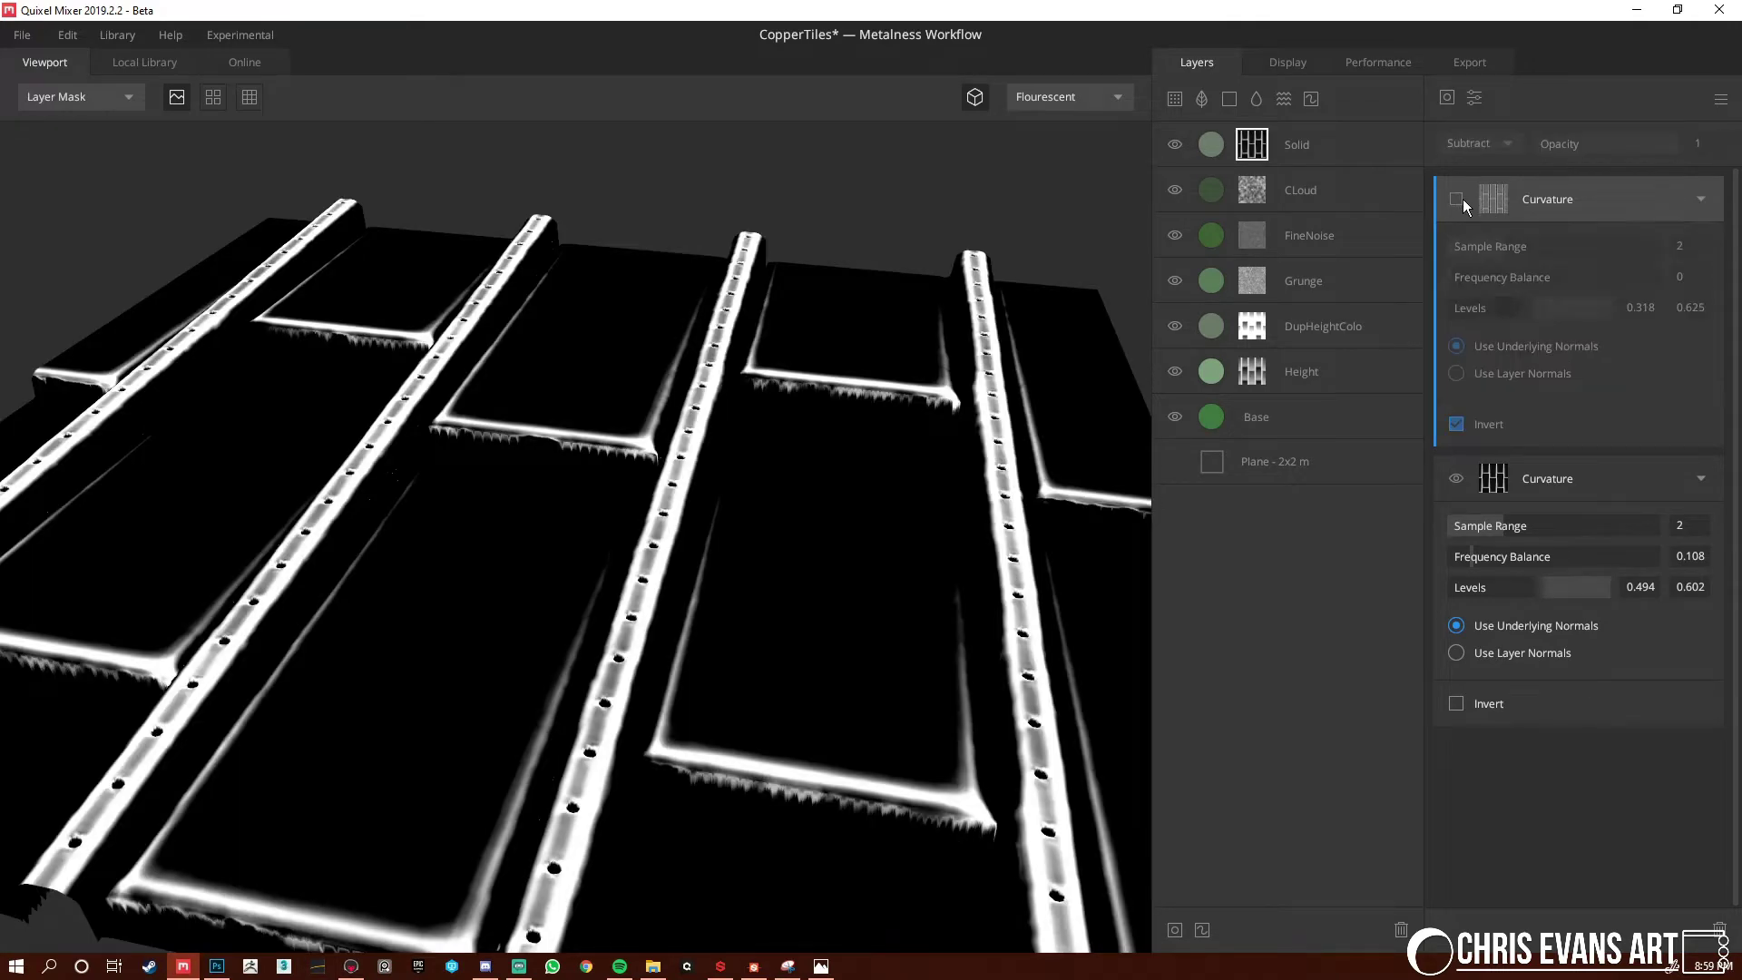
{"action": "left_click", "coordinate": [1463, 199]}
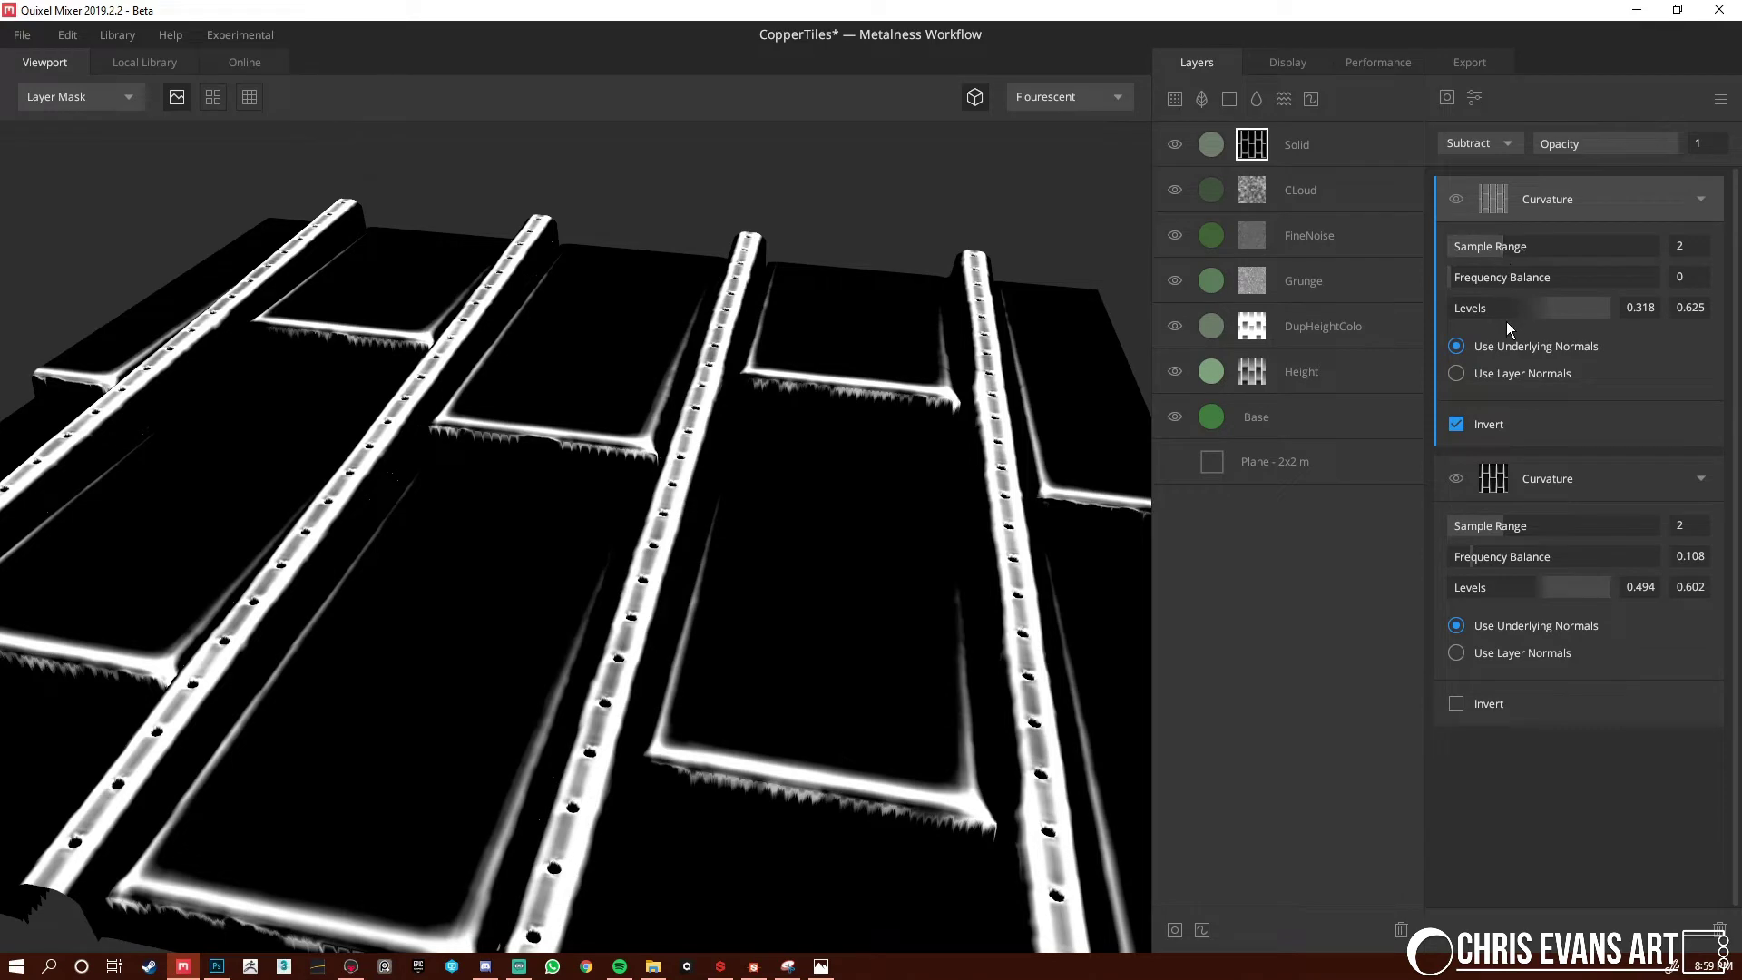
Set the upper Levels value of the inverted Curvature component to 0.727 while judging the edge wear on the shaded material
{"action": "left_click_drag", "start_coordinate": [1539, 307], "coordinate": [1579, 309]}
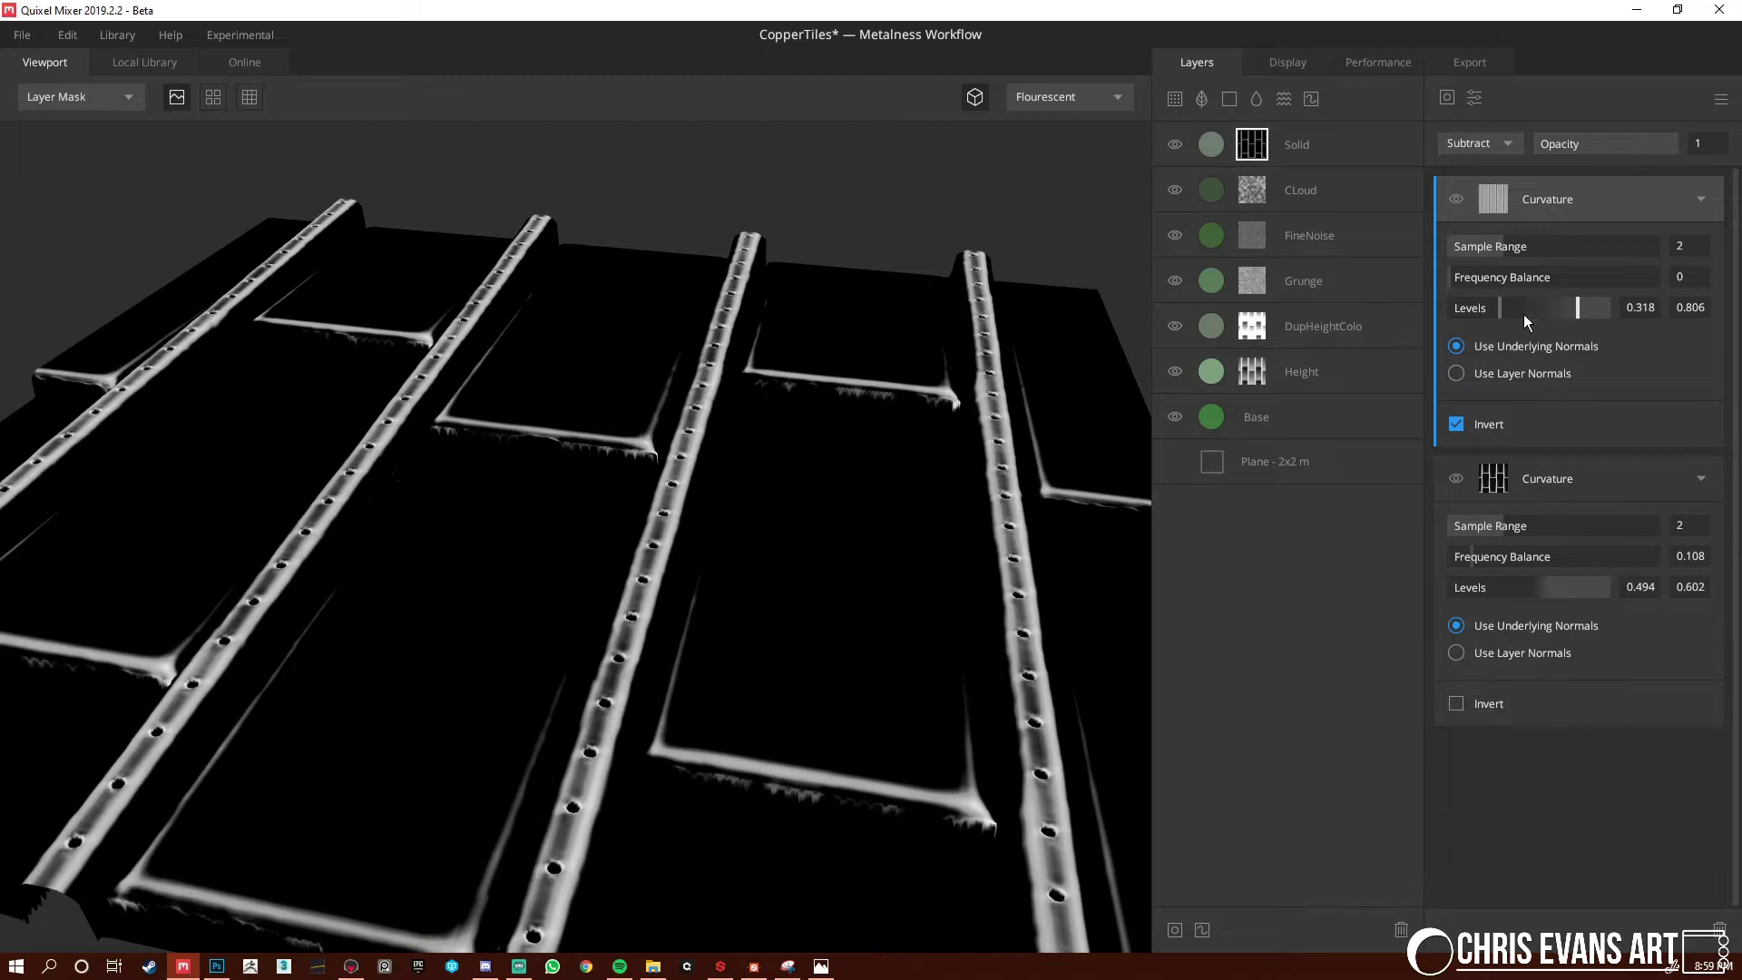
{"action": "key", "text": "m"}
{"action": "left_click_drag", "start_coordinate": [853, 634], "coordinate": [771, 620]}
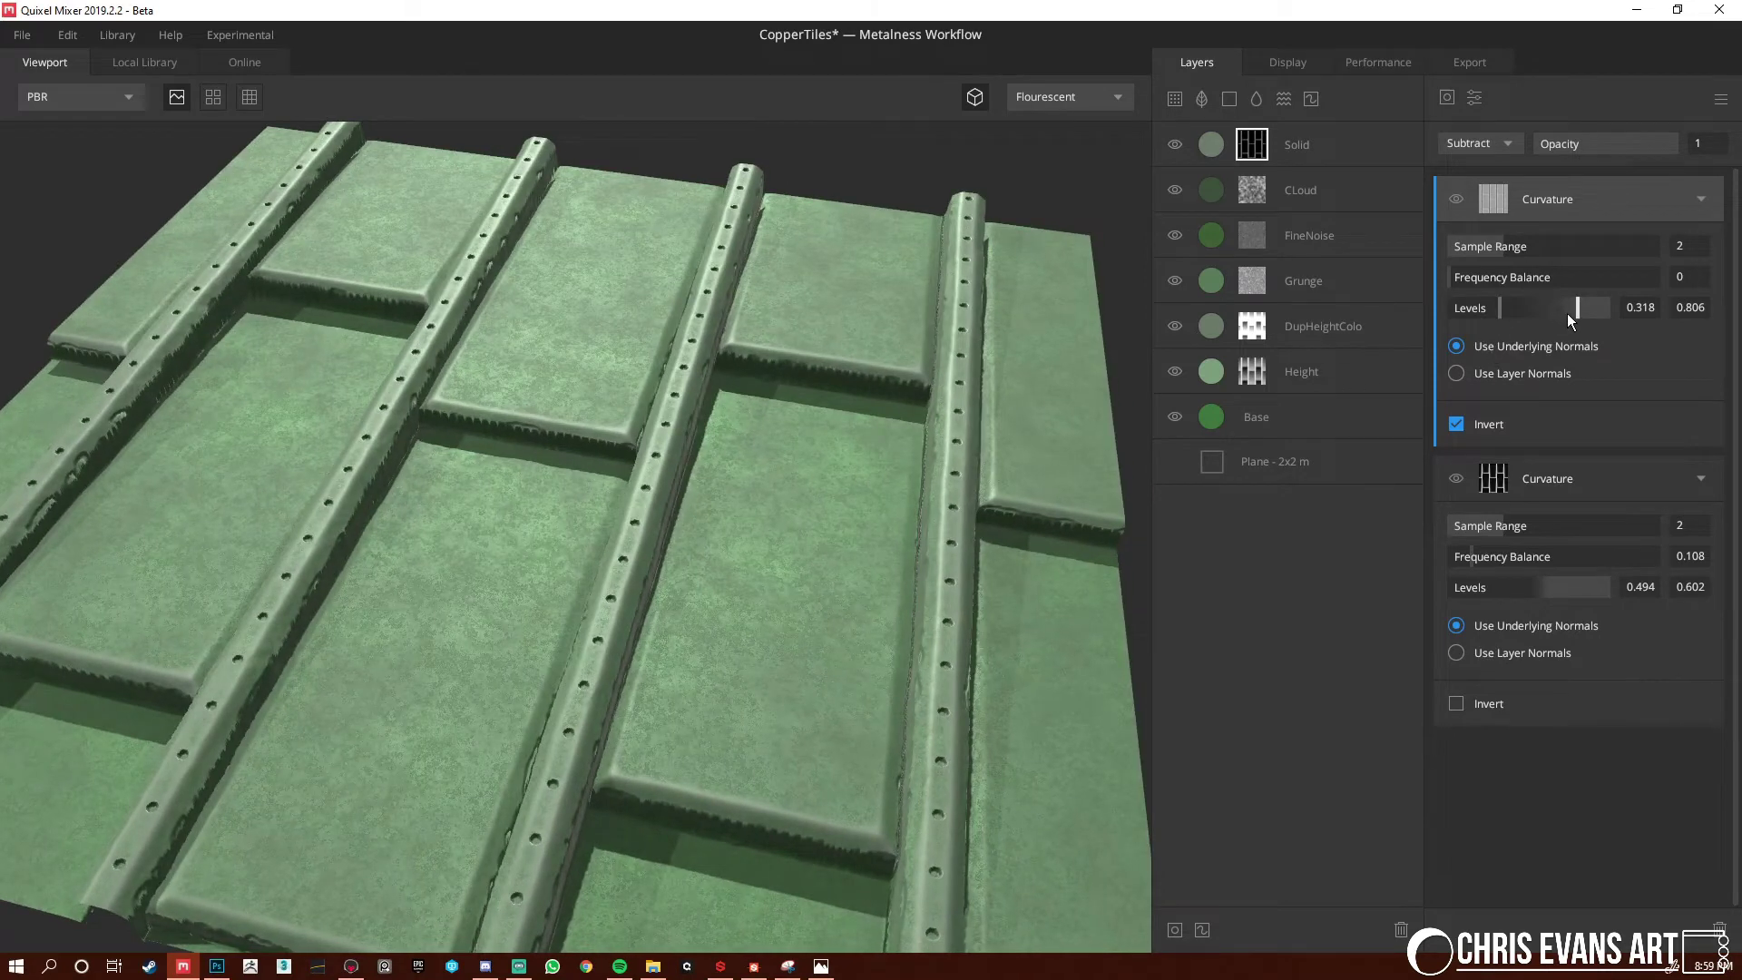
{"action": "left_click_drag", "start_coordinate": [1575, 312], "coordinate": [1562, 312]}
Add a Worley 3 Noise component to the top of the Solid layer's mask stack
{"action": "left_click", "coordinate": [1472, 101]}
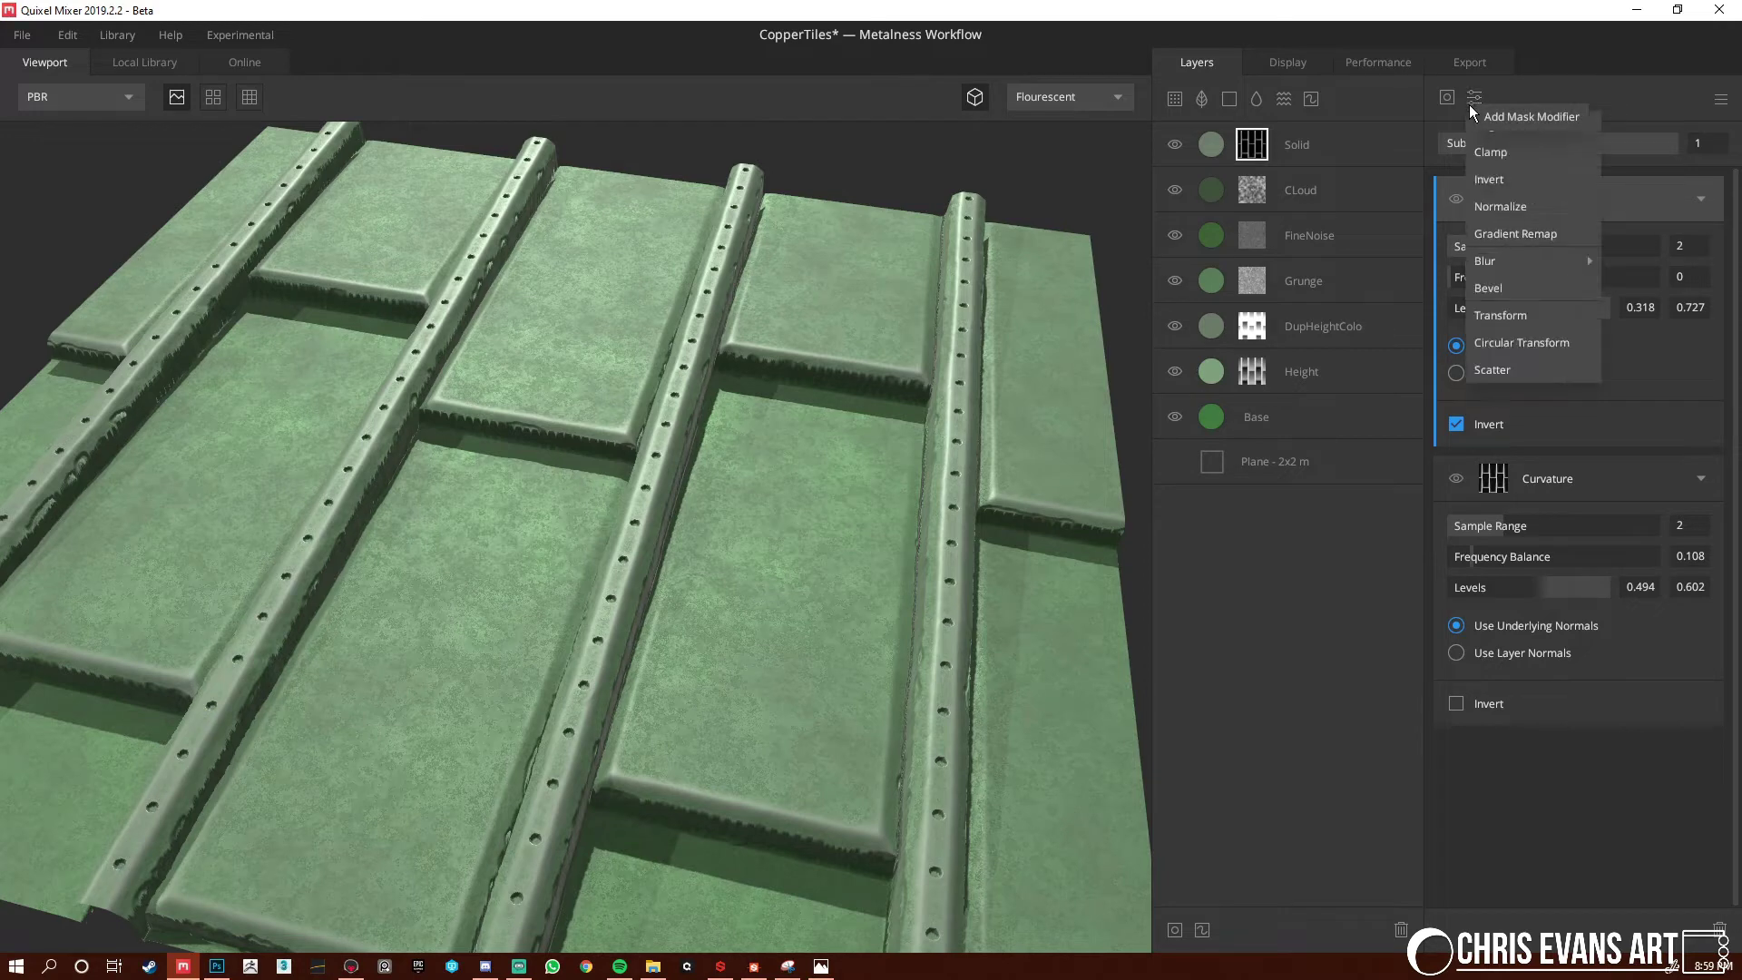
{"action": "left_click", "coordinate": [1446, 97]}
{"action": "mouse_move", "coordinate": [1508, 186]}
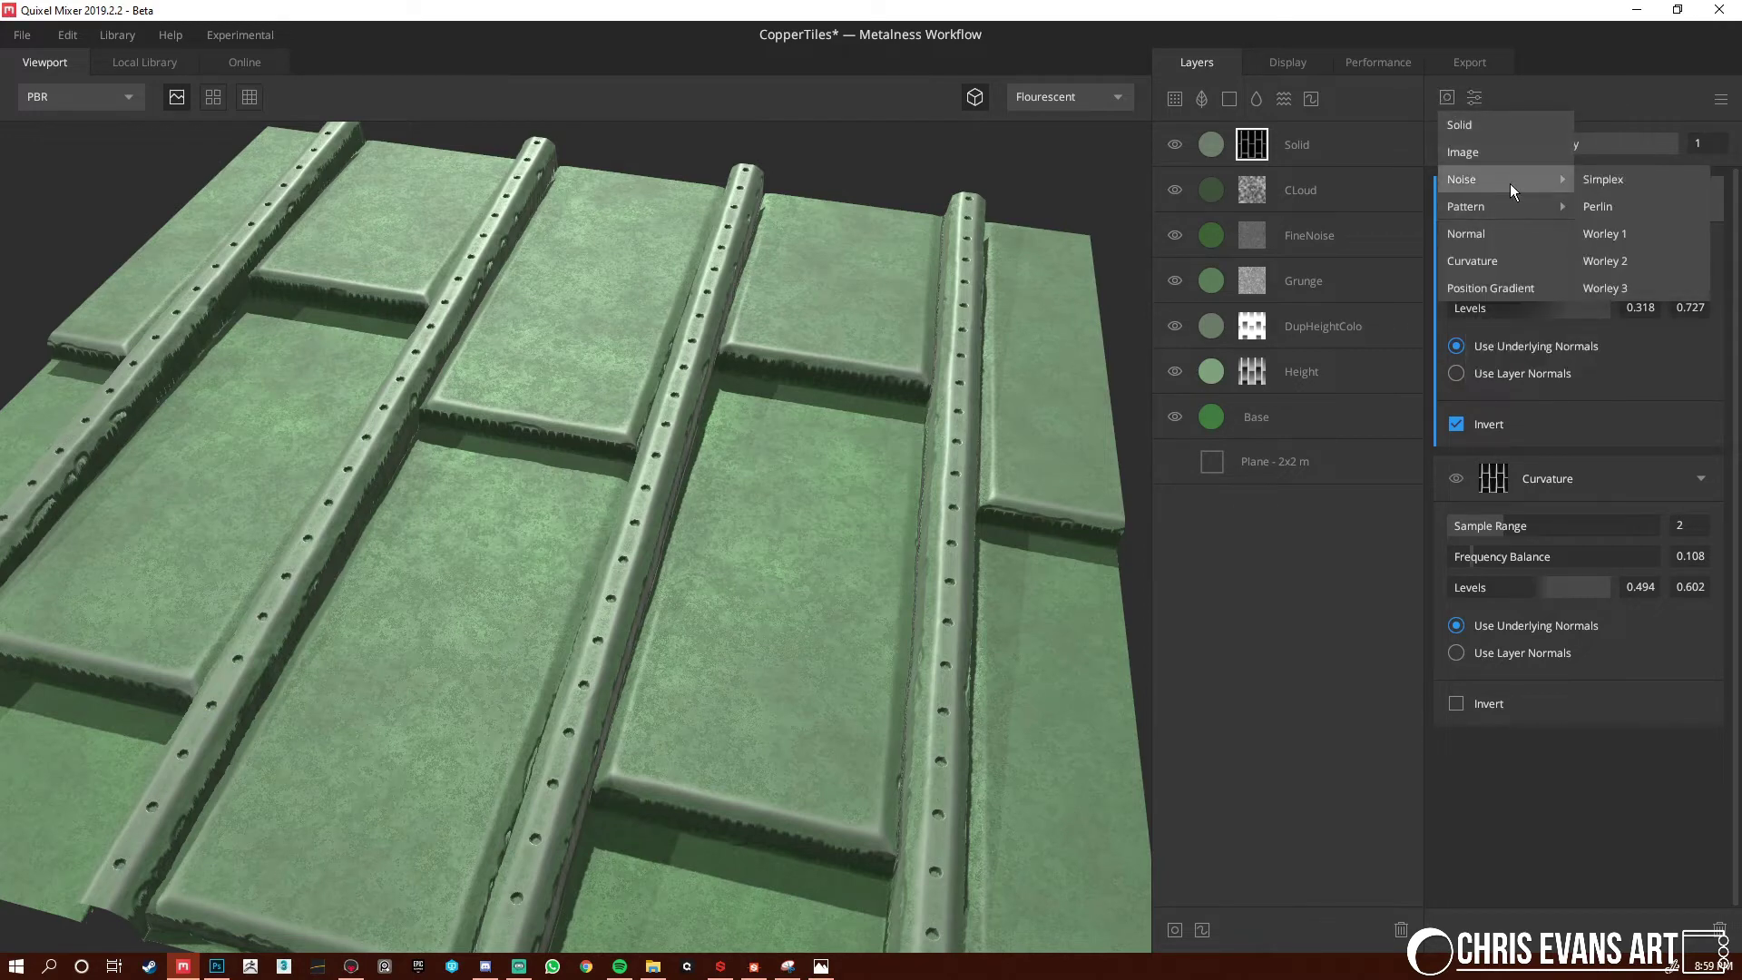
{"action": "left_click", "coordinate": [1658, 286]}
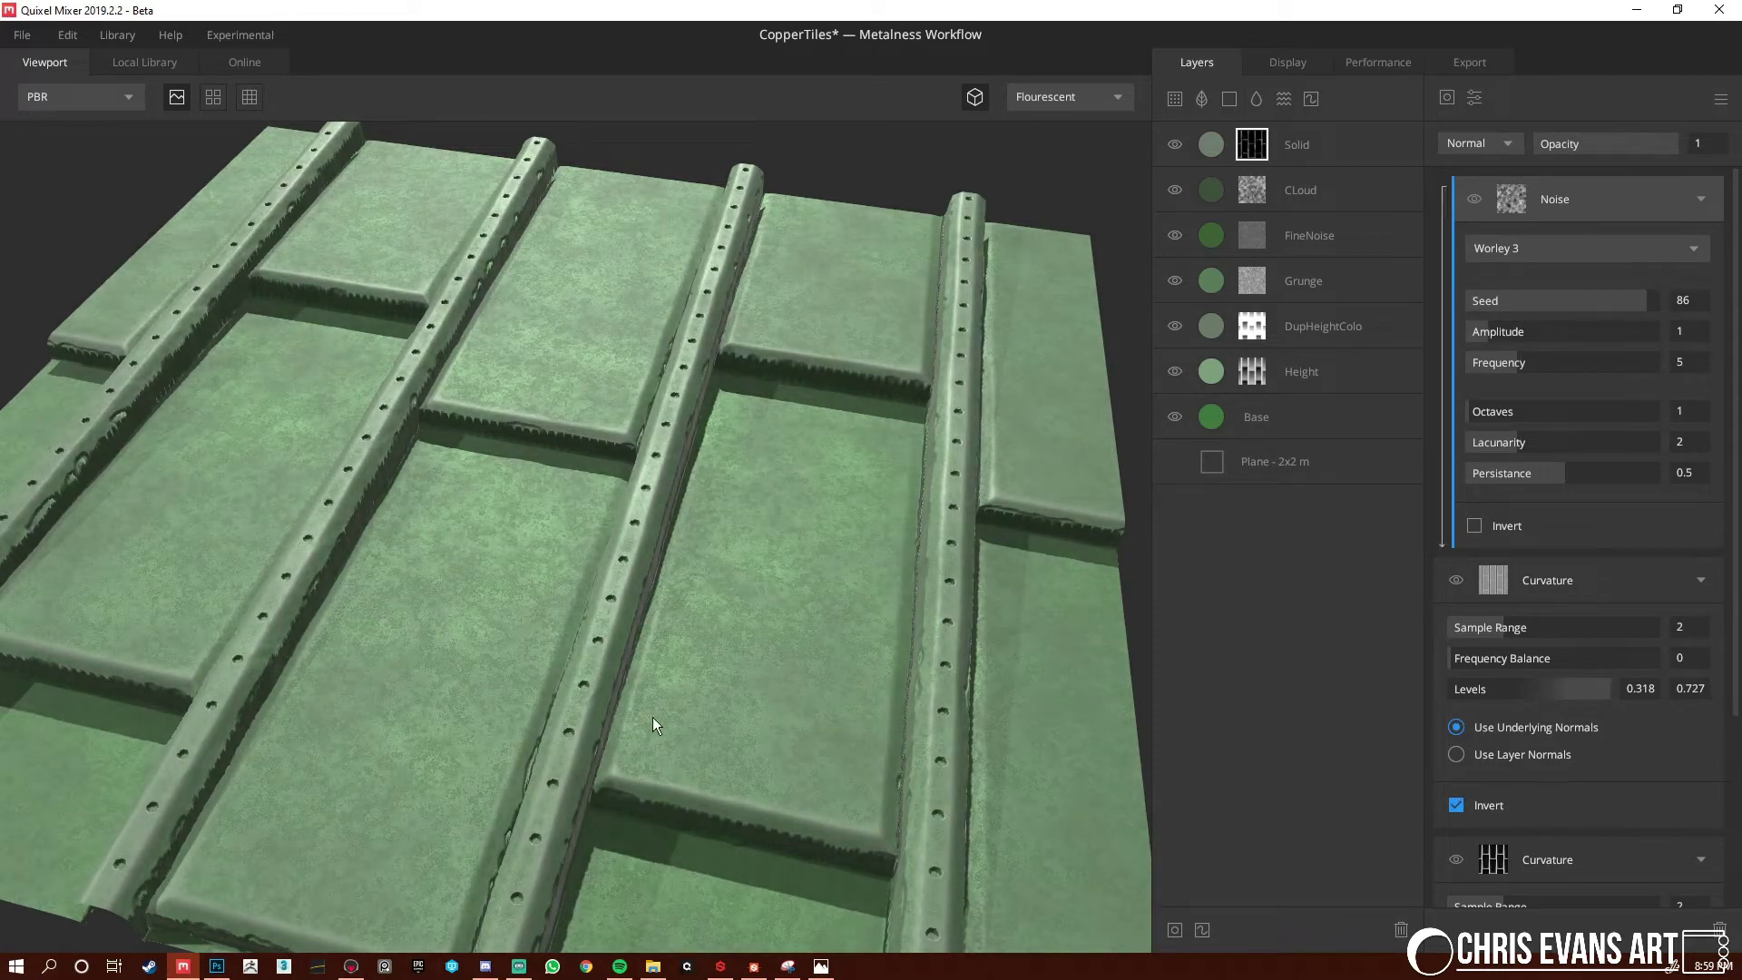
{"action": "left_click_drag", "start_coordinate": [782, 792], "coordinate": [602, 719]}
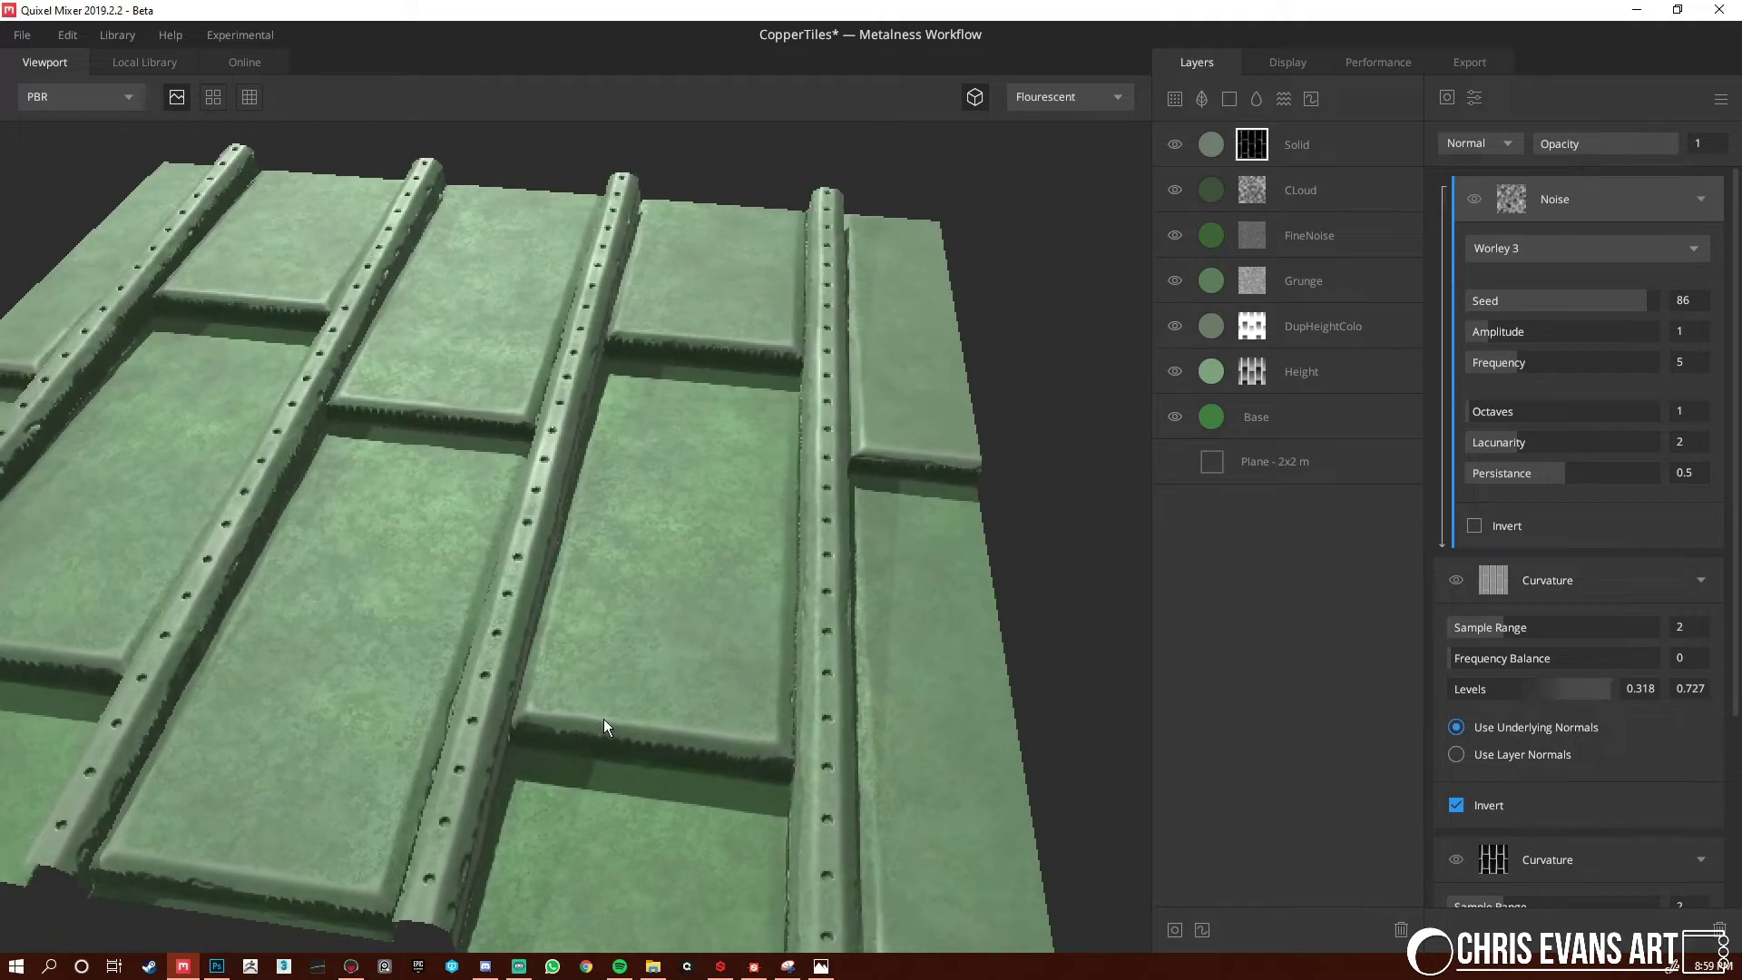
Set the Noise component's Octaves to 7 and Persistance to 0.777 while viewing the layer mask
{"action": "left_click", "coordinate": [1601, 410]}
{"action": "key", "text": "m"}
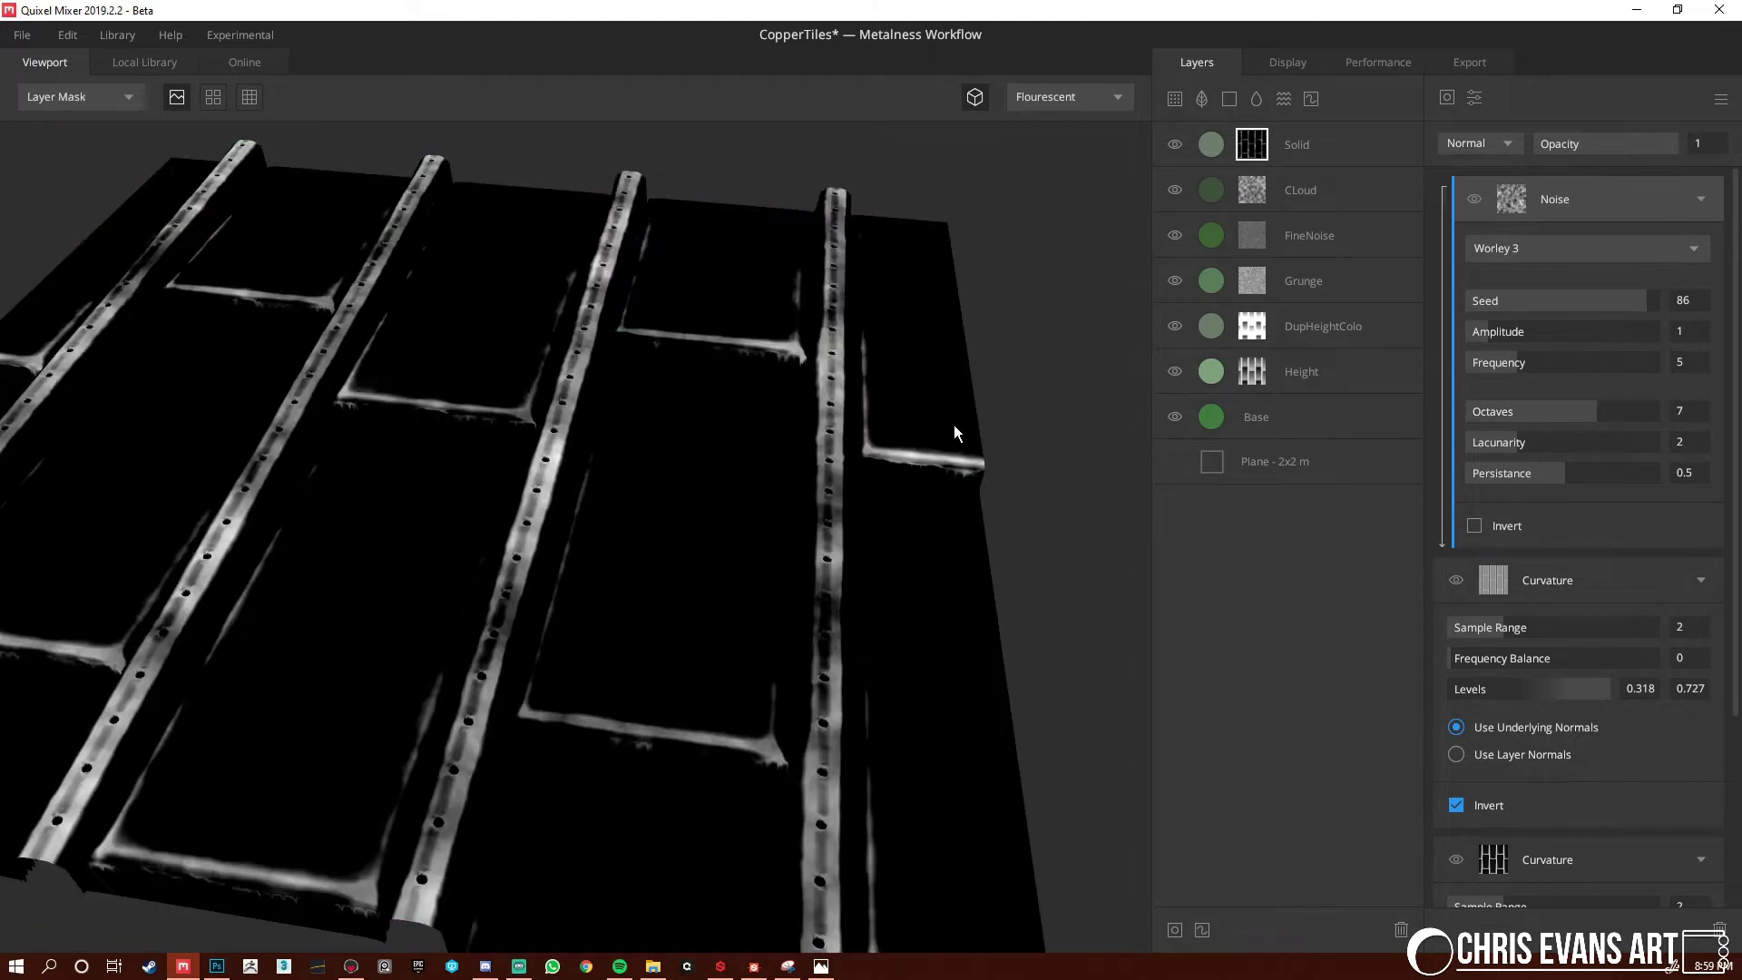
{"action": "left_click_drag", "start_coordinate": [542, 624], "coordinate": [934, 664]}
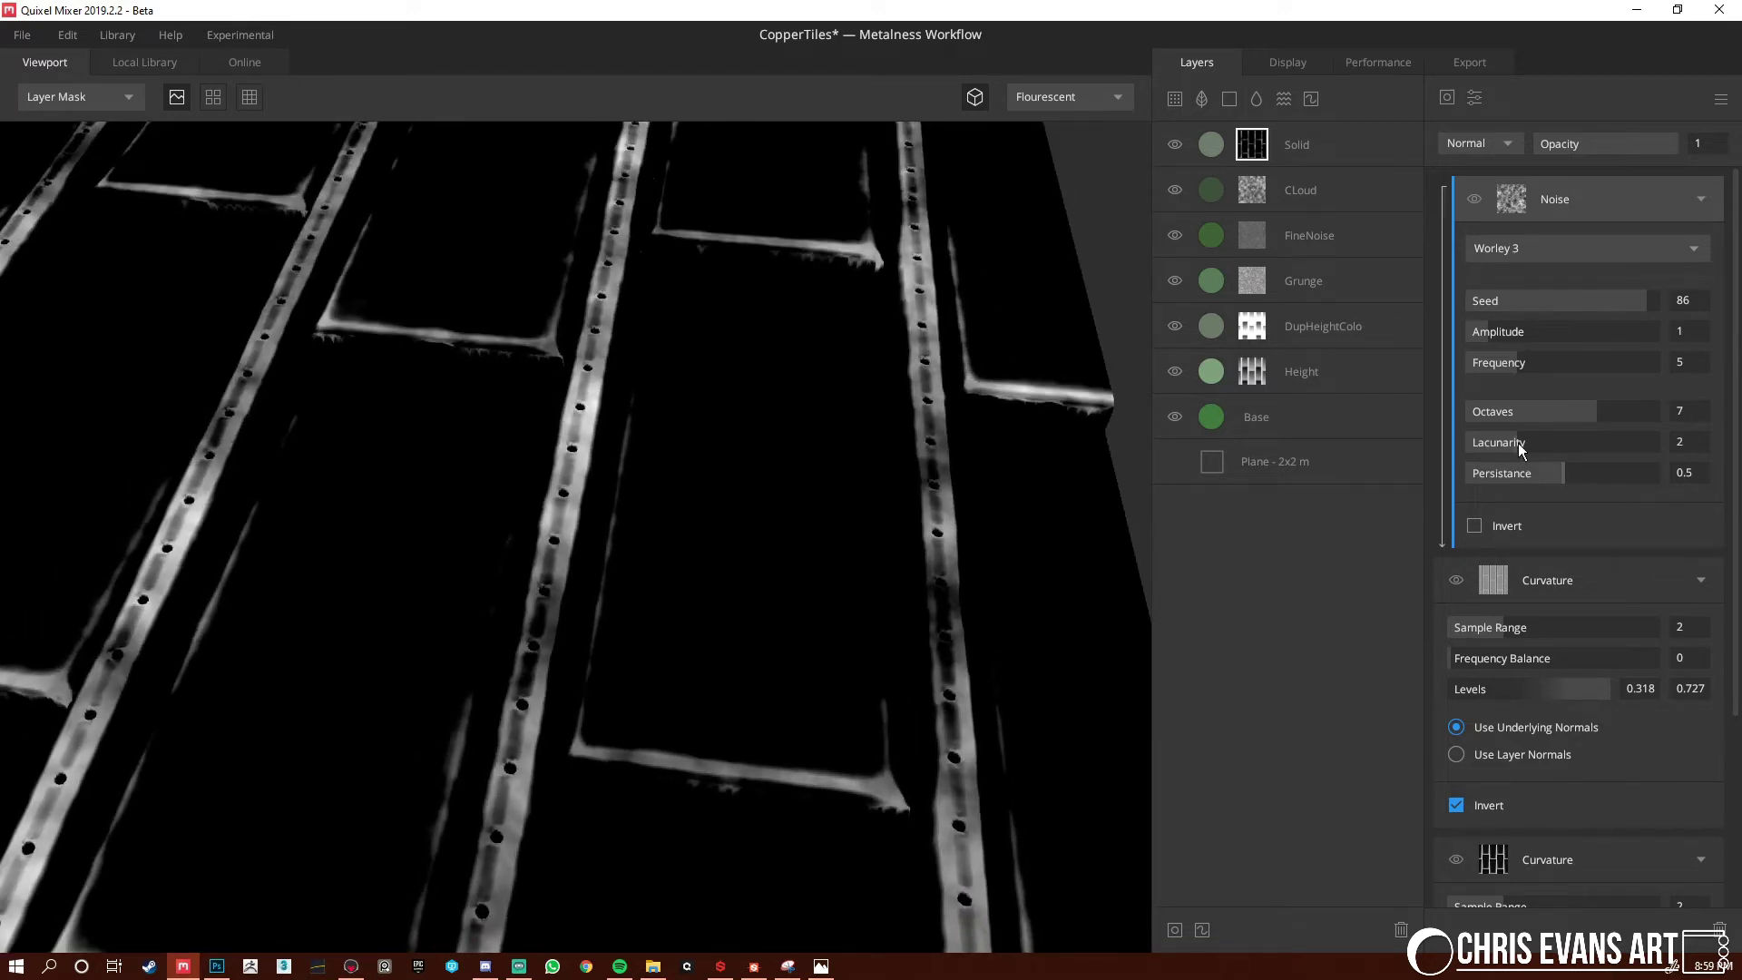
{"action": "left_click_drag", "start_coordinate": [1566, 474], "coordinate": [1615, 471]}
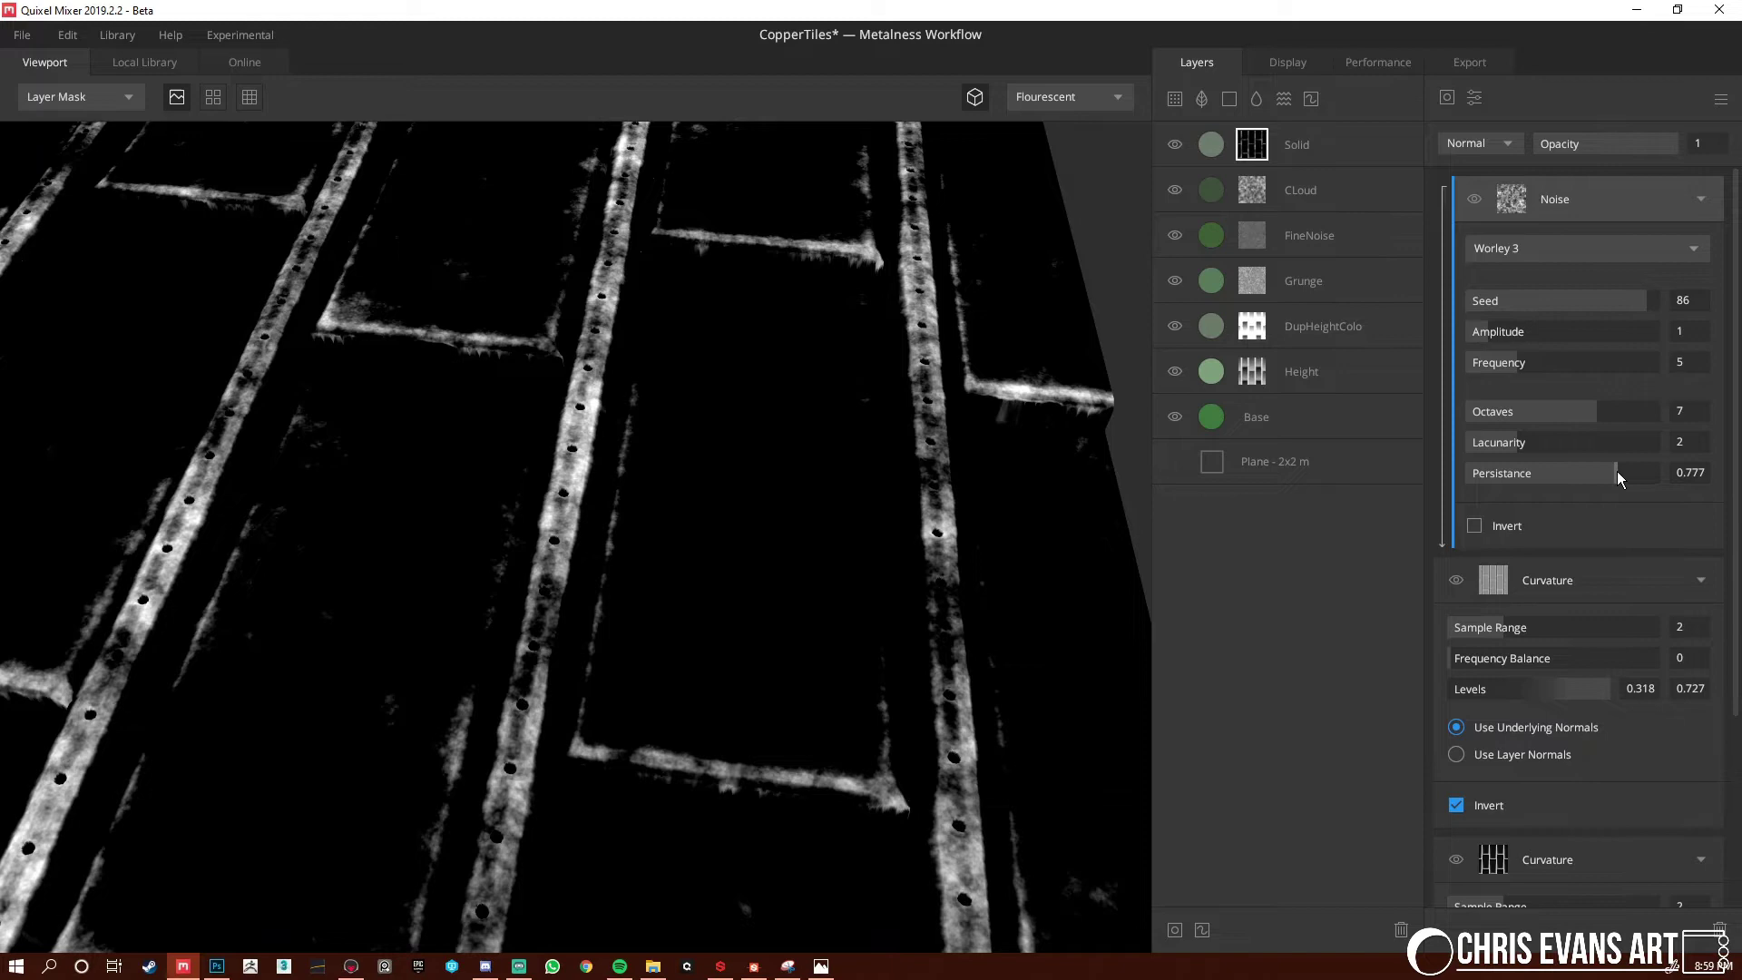
Set the Noise component's blend mode to Multiply at opacity 1 and return to the PBR view
{"action": "left_click", "coordinate": [1486, 151]}
{"action": "left_click", "coordinate": [1501, 257]}
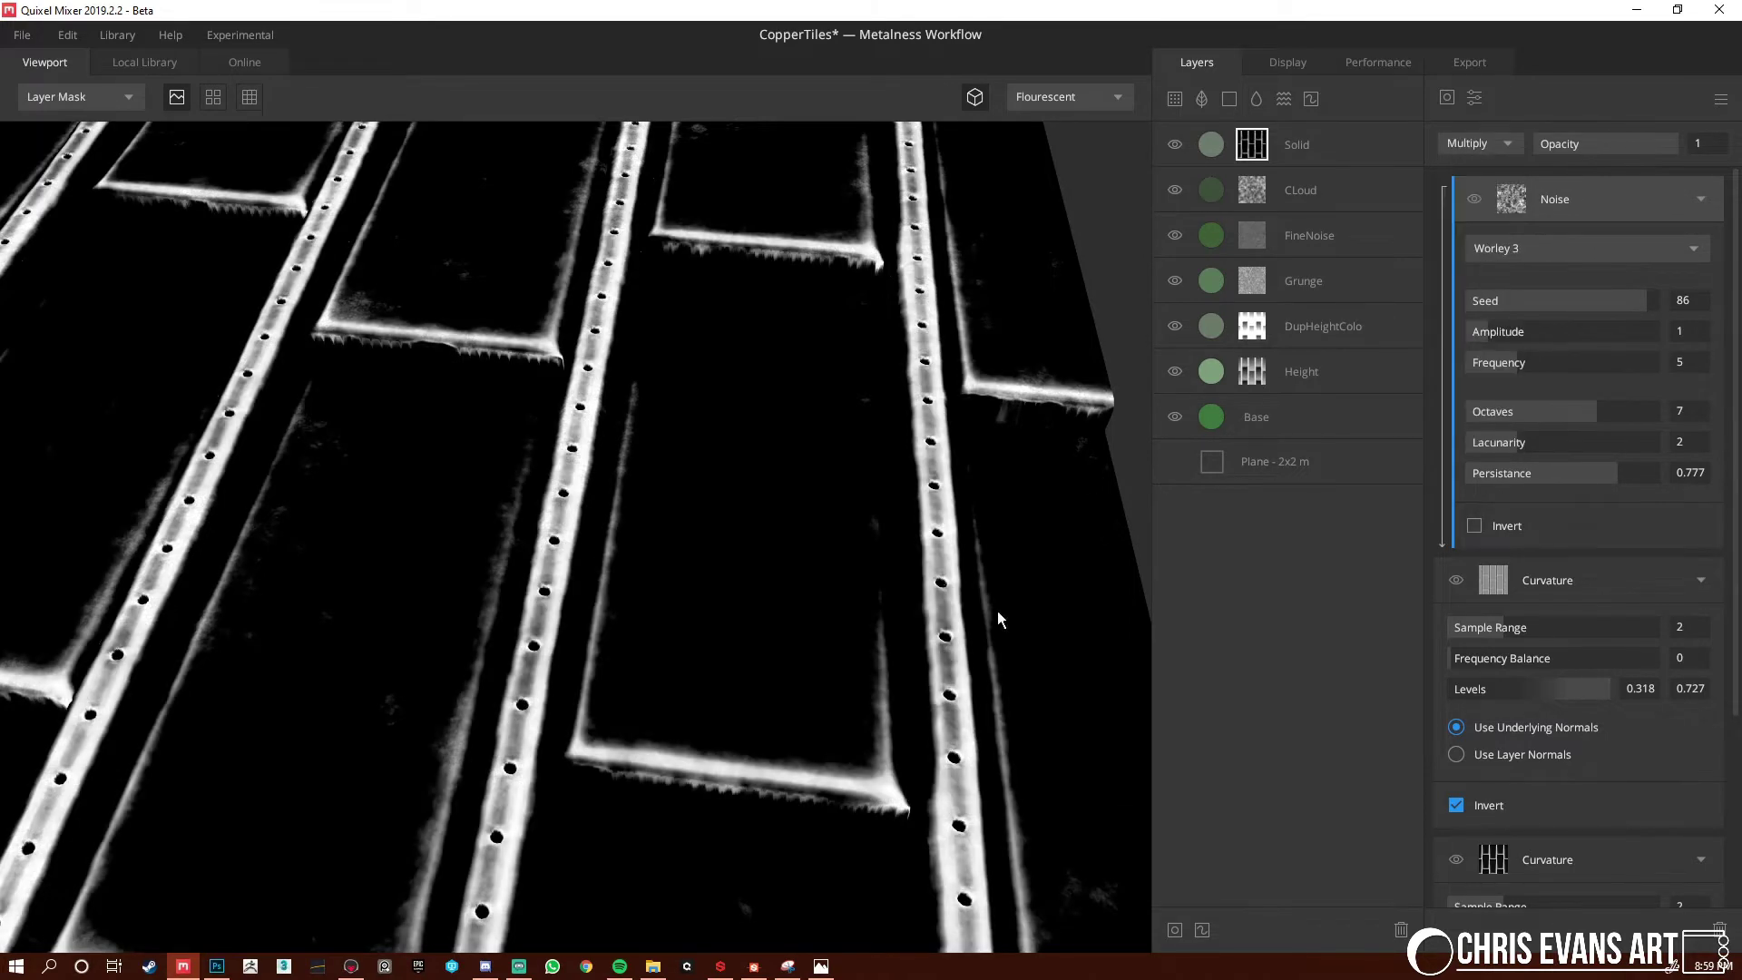
{"action": "left_click_drag", "start_coordinate": [927, 803], "coordinate": [907, 598]}
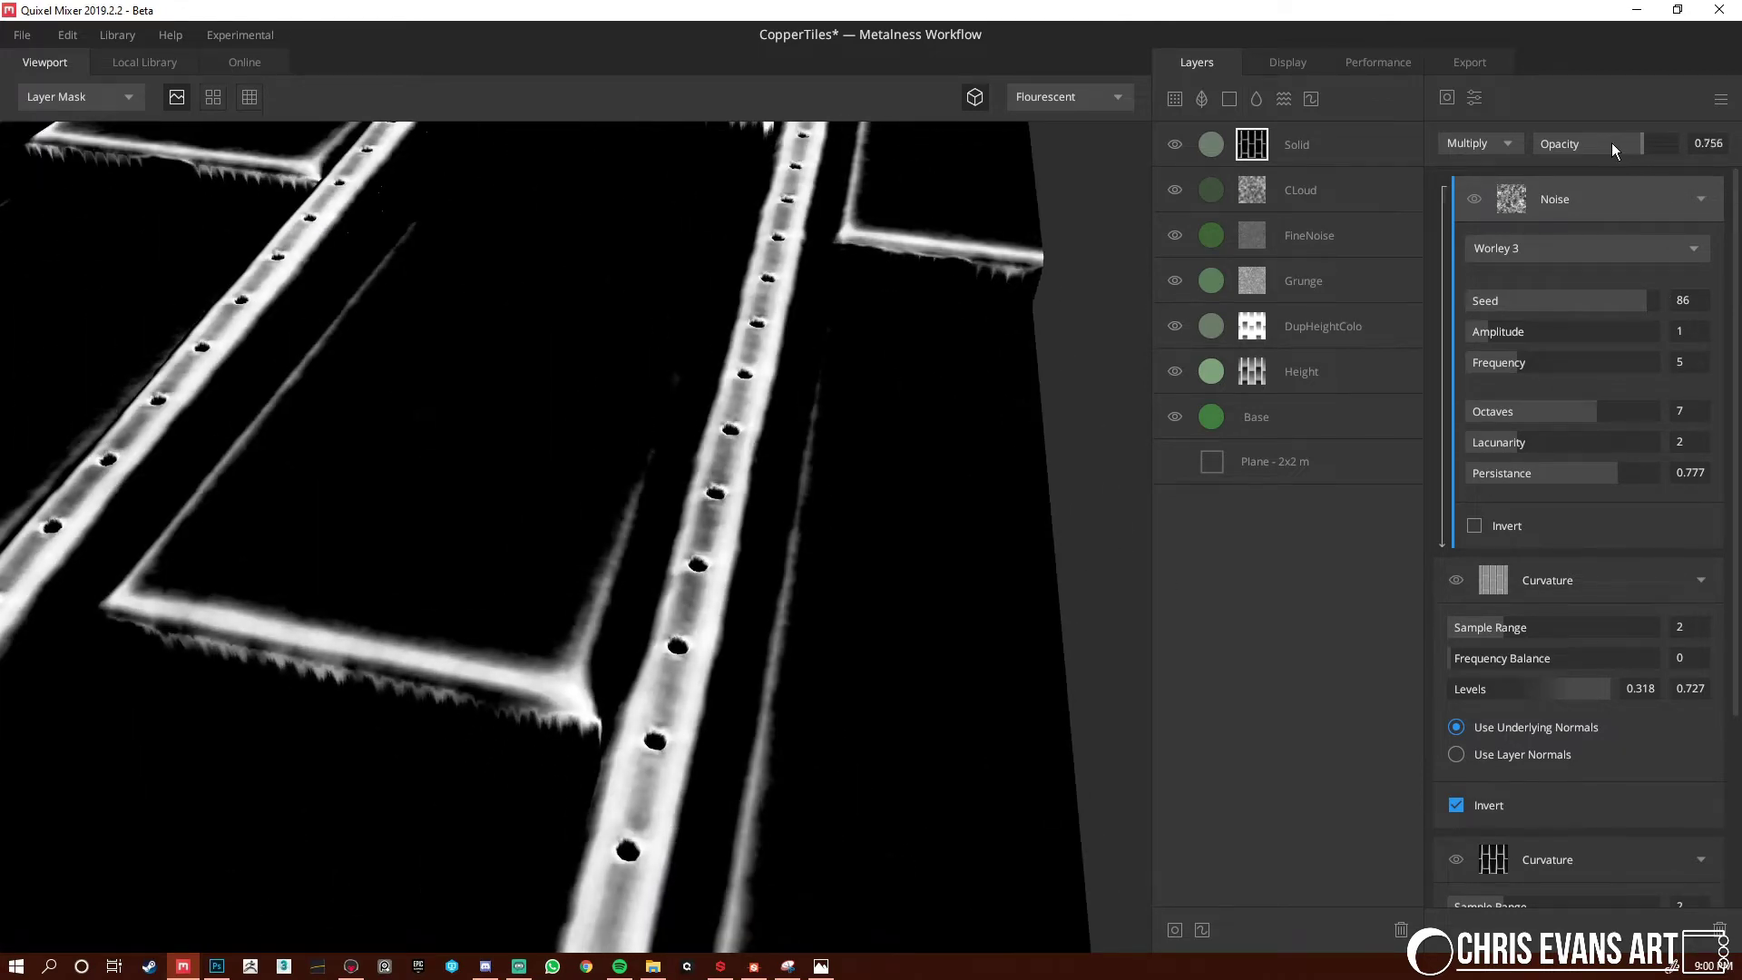
{"action": "key", "text": "m"}
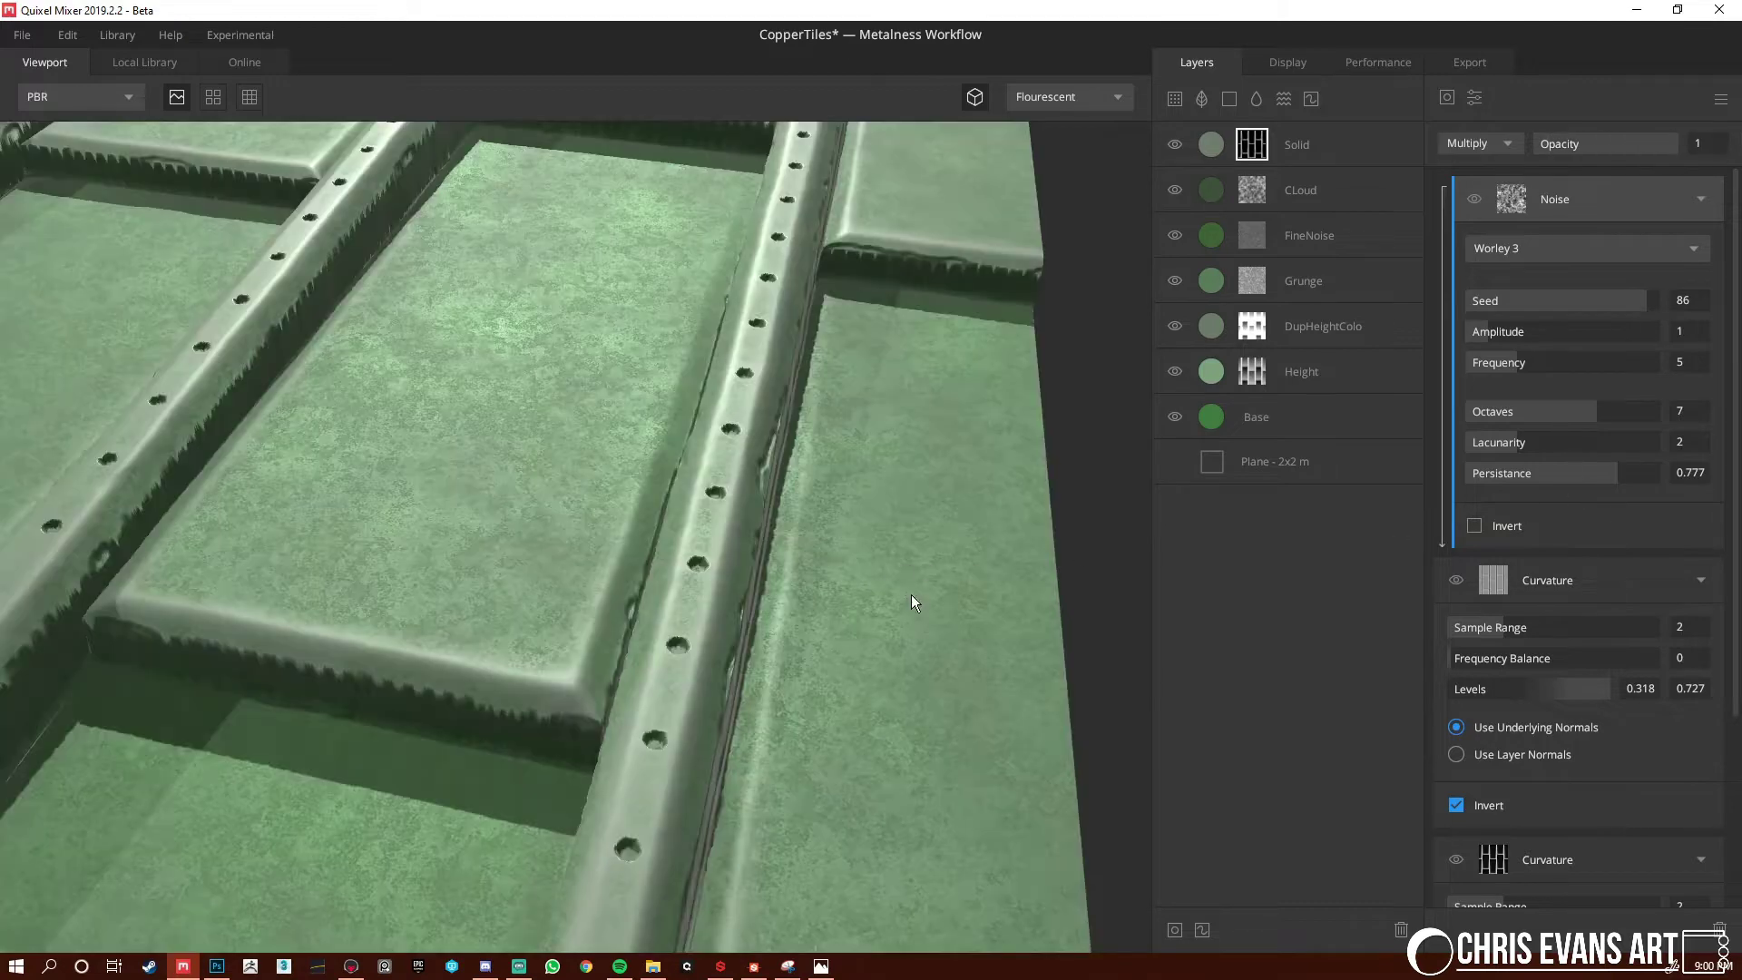
Set the inverted Curvature component's Levels to 0.585 and 0.806 and check the worn edges on the tiles
{"action": "left_click_drag", "start_coordinate": [911, 598], "coordinate": [435, 437]}
{"action": "left_click_drag", "start_coordinate": [746, 629], "coordinate": [521, 659]}
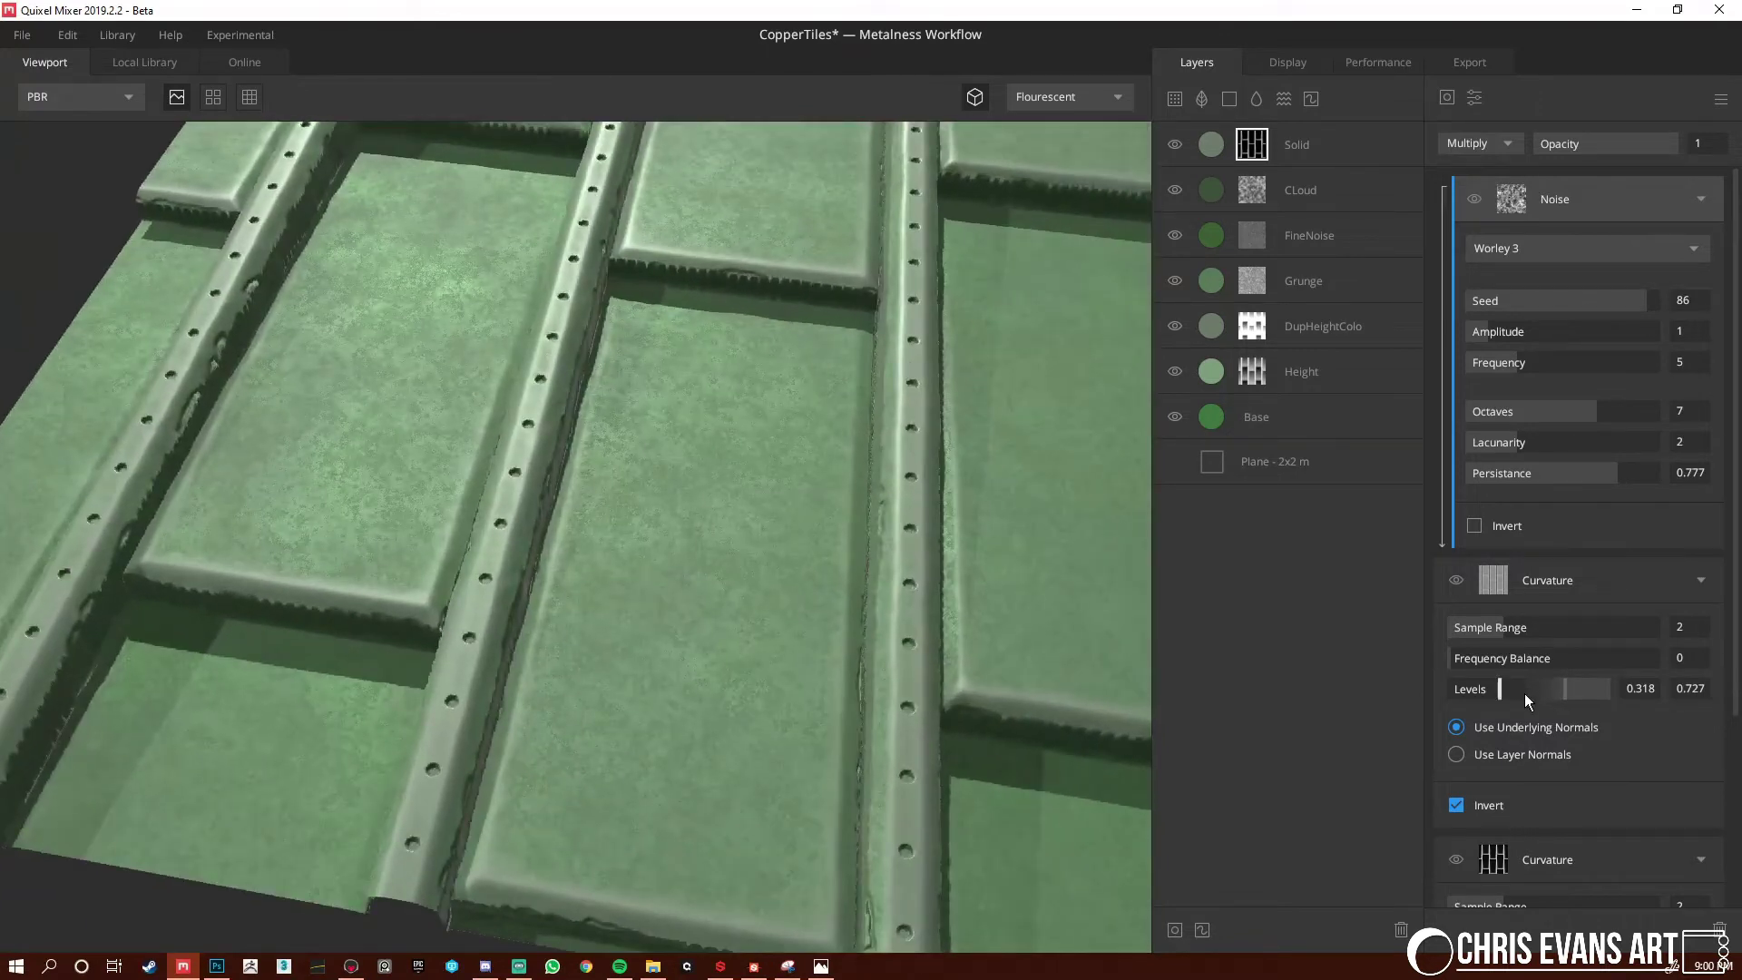
{"action": "mouse_move", "coordinate": [1506, 685]}
{"action": "left_mouse_down"}
{"action": "mouse_move", "coordinate": [1534, 684]}
{"action": "mouse_move", "coordinate": [1512, 687]}
{"action": "left_mouse_up"}
{"action": "mouse_move", "coordinate": [1565, 692]}
{"action": "left_mouse_down"}
{"action": "mouse_move", "coordinate": [1528, 695]}
{"action": "mouse_move", "coordinate": [1576, 693]}
{"action": "mouse_move", "coordinate": [1542, 694]}
{"action": "left_mouse_up"}
{"action": "left_click_drag", "start_coordinate": [490, 391], "coordinate": [792, 615]}
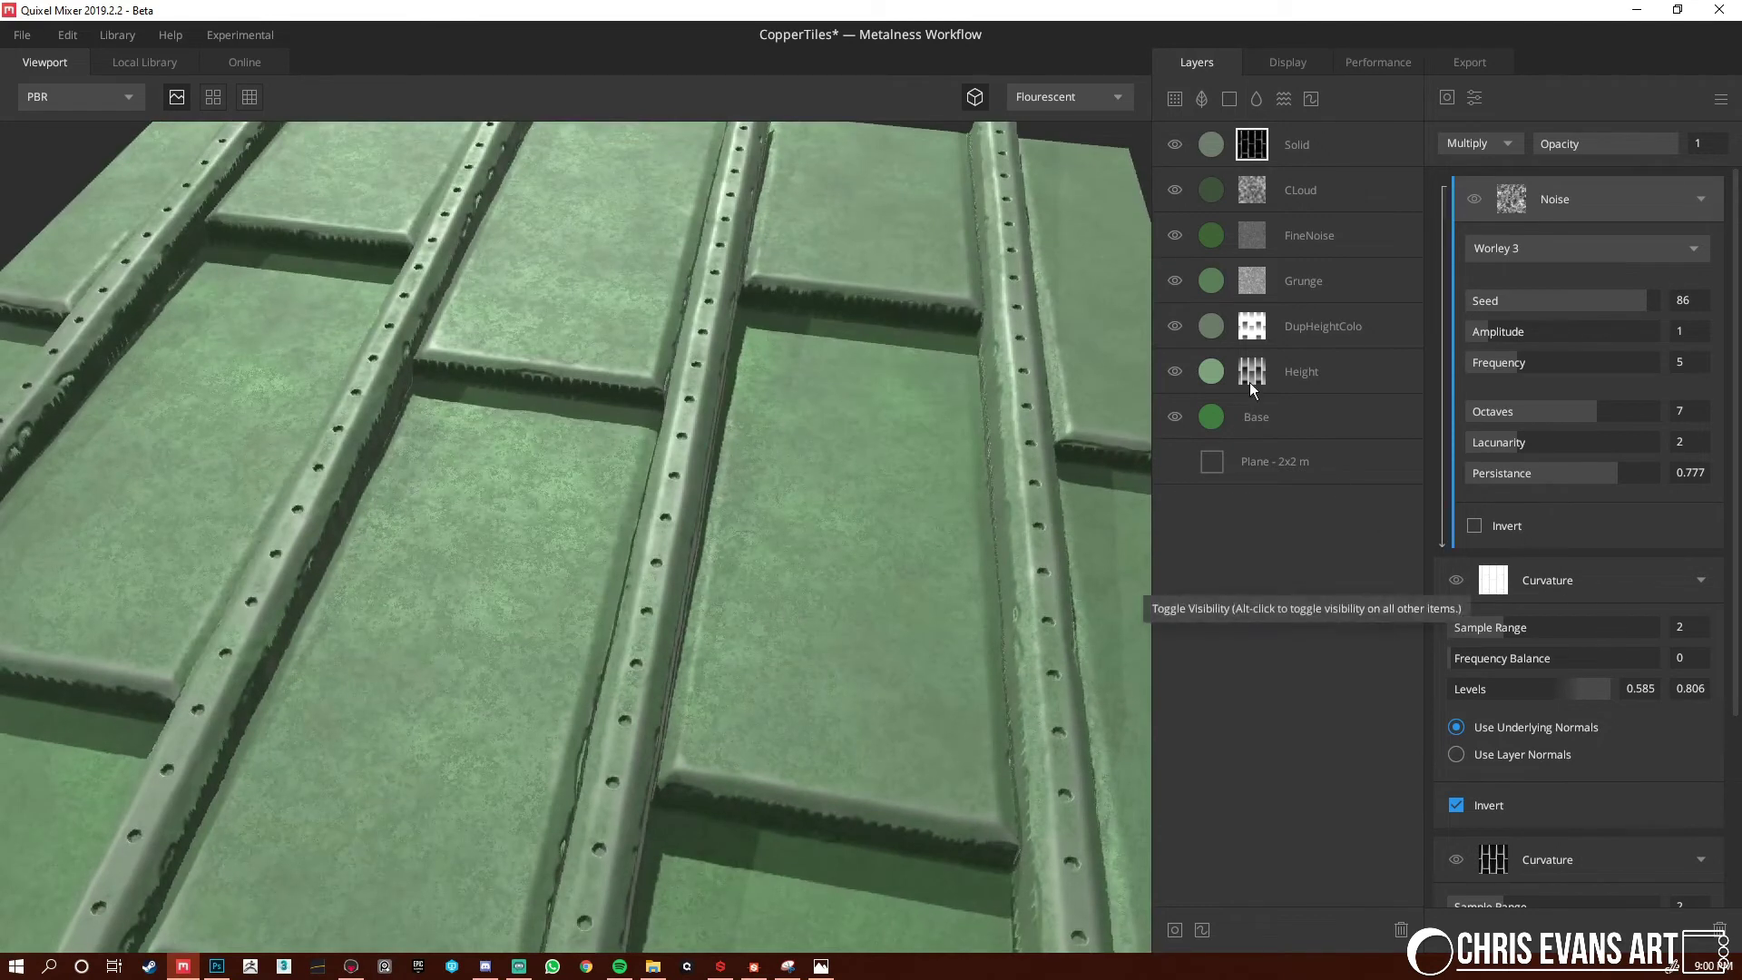
Set the top Solid layer's metalness to white, hex FFFFFF
{"action": "left_click", "coordinate": [1221, 155]}
{"action": "left_click", "coordinate": [1452, 442]}
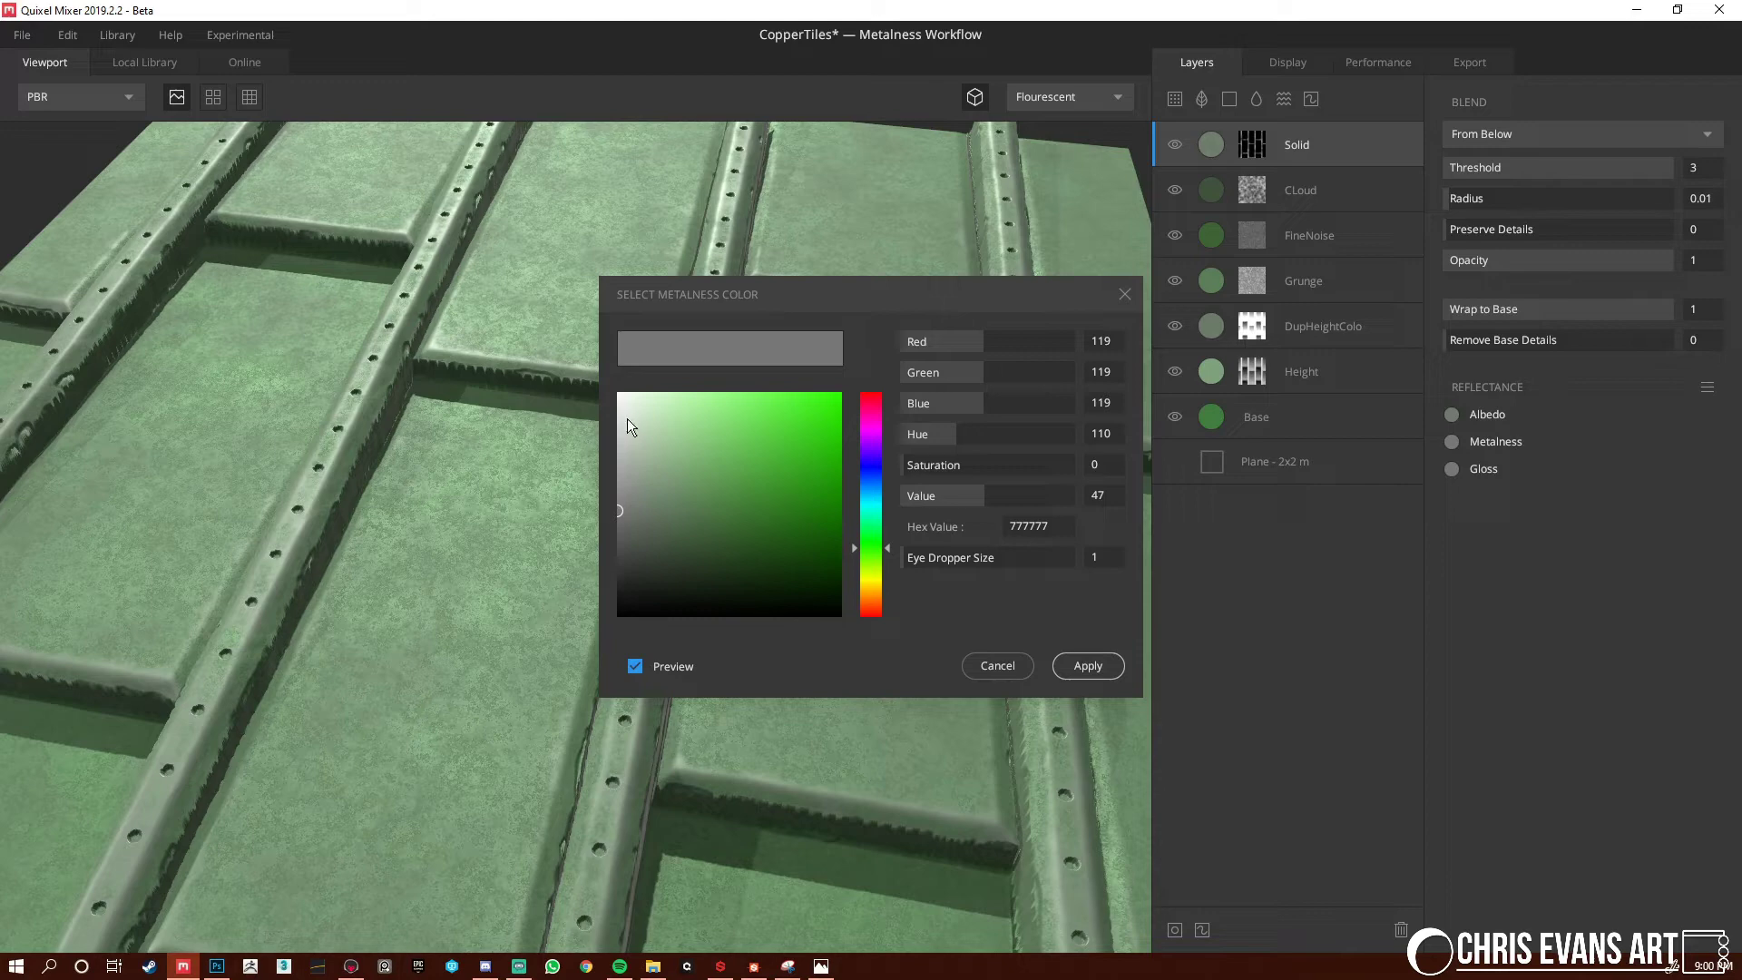
{"action": "left_click_drag", "start_coordinate": [628, 417], "coordinate": [606, 386]}
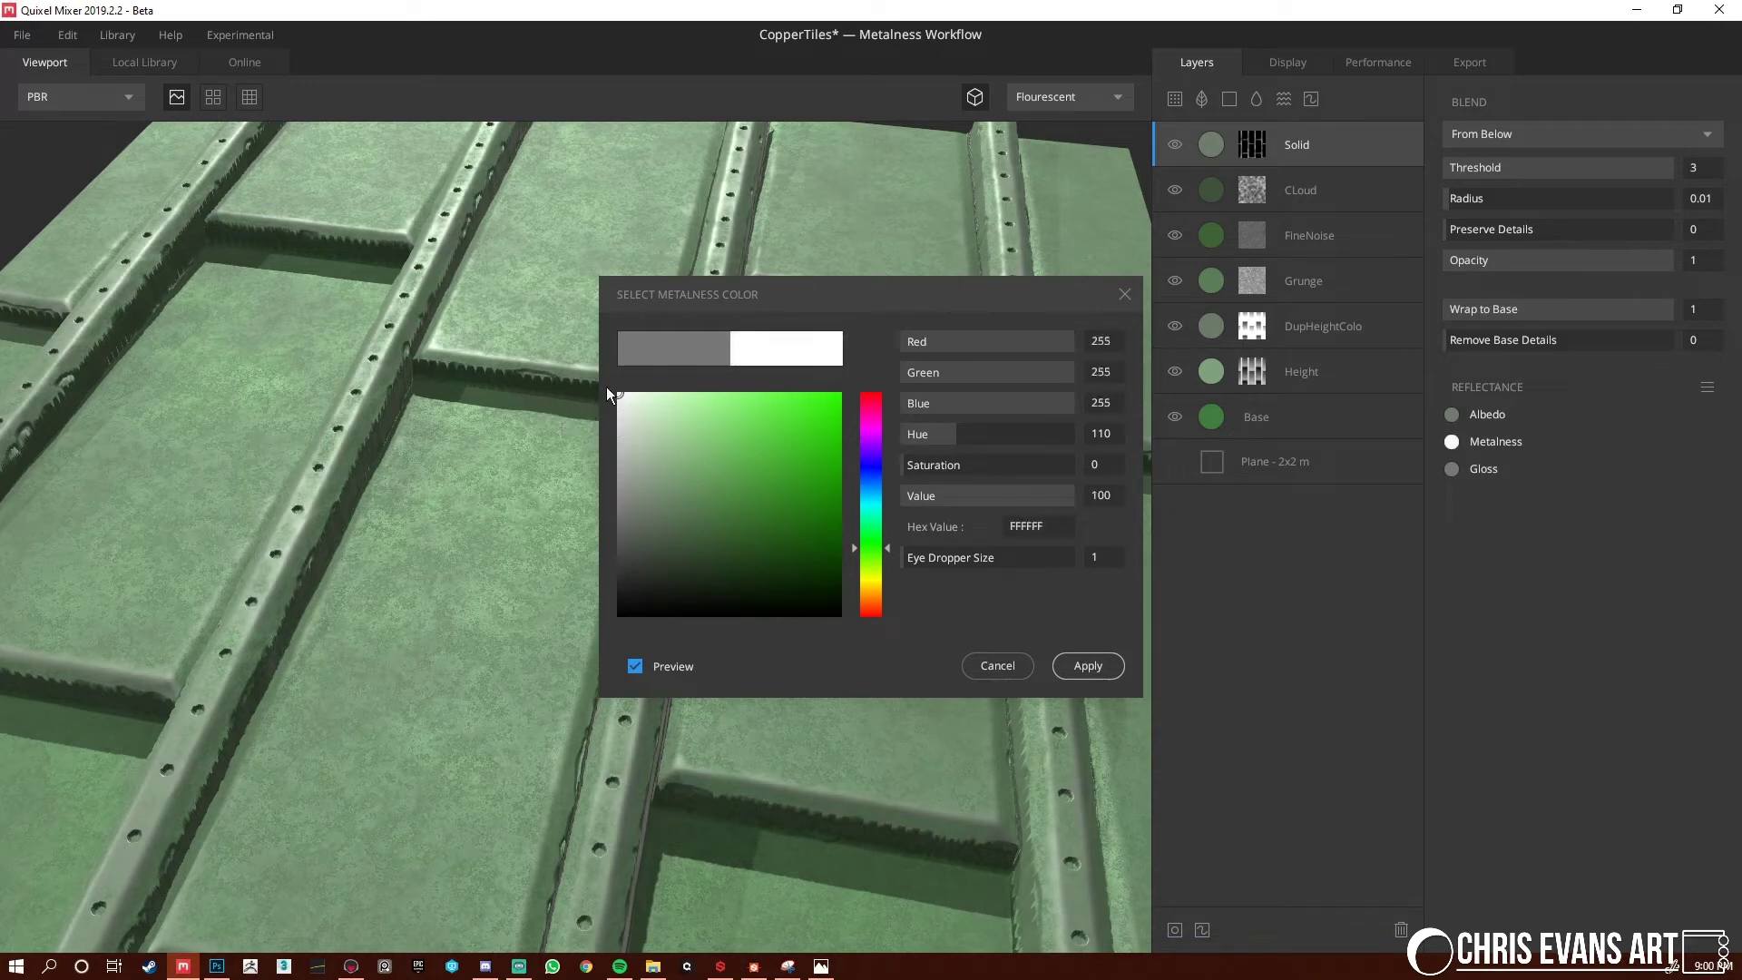
{"action": "left_click", "coordinate": [1088, 665]}
Set the top Solid layer's gloss to a lighter grey, hex 8F8F8F, and inspect the tiles from several angles
{"action": "left_click", "coordinate": [1452, 468]}
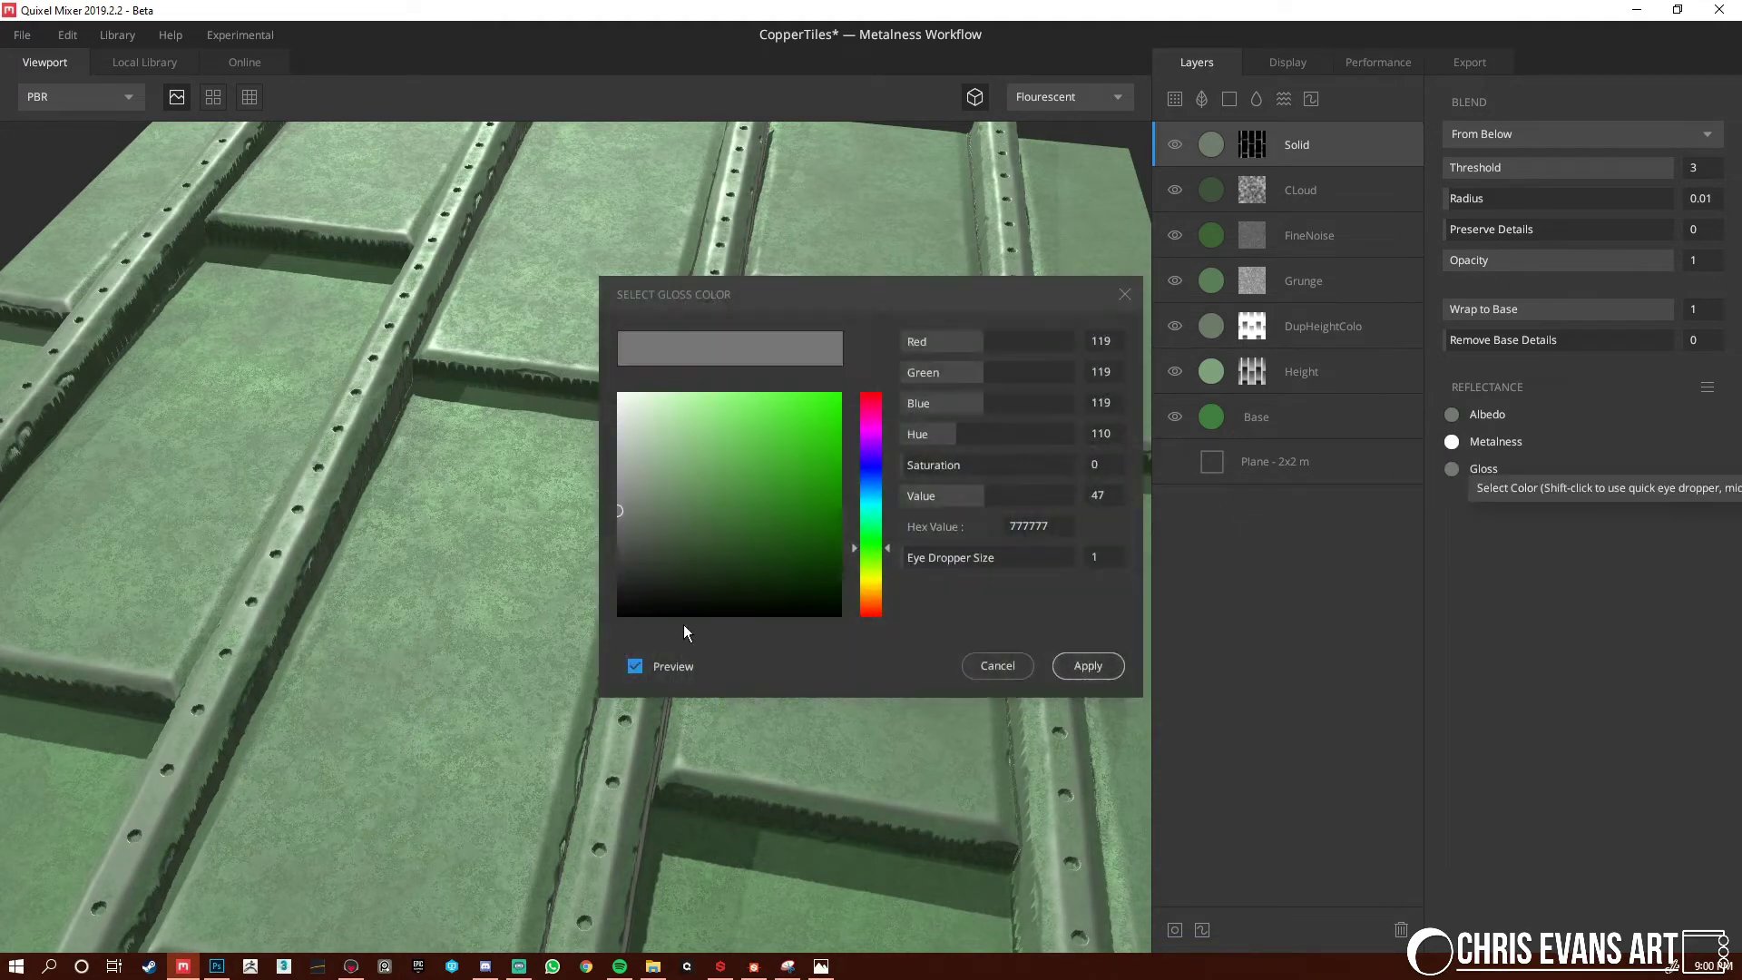
{"action": "left_click_drag", "start_coordinate": [620, 493], "coordinate": [607, 489]}
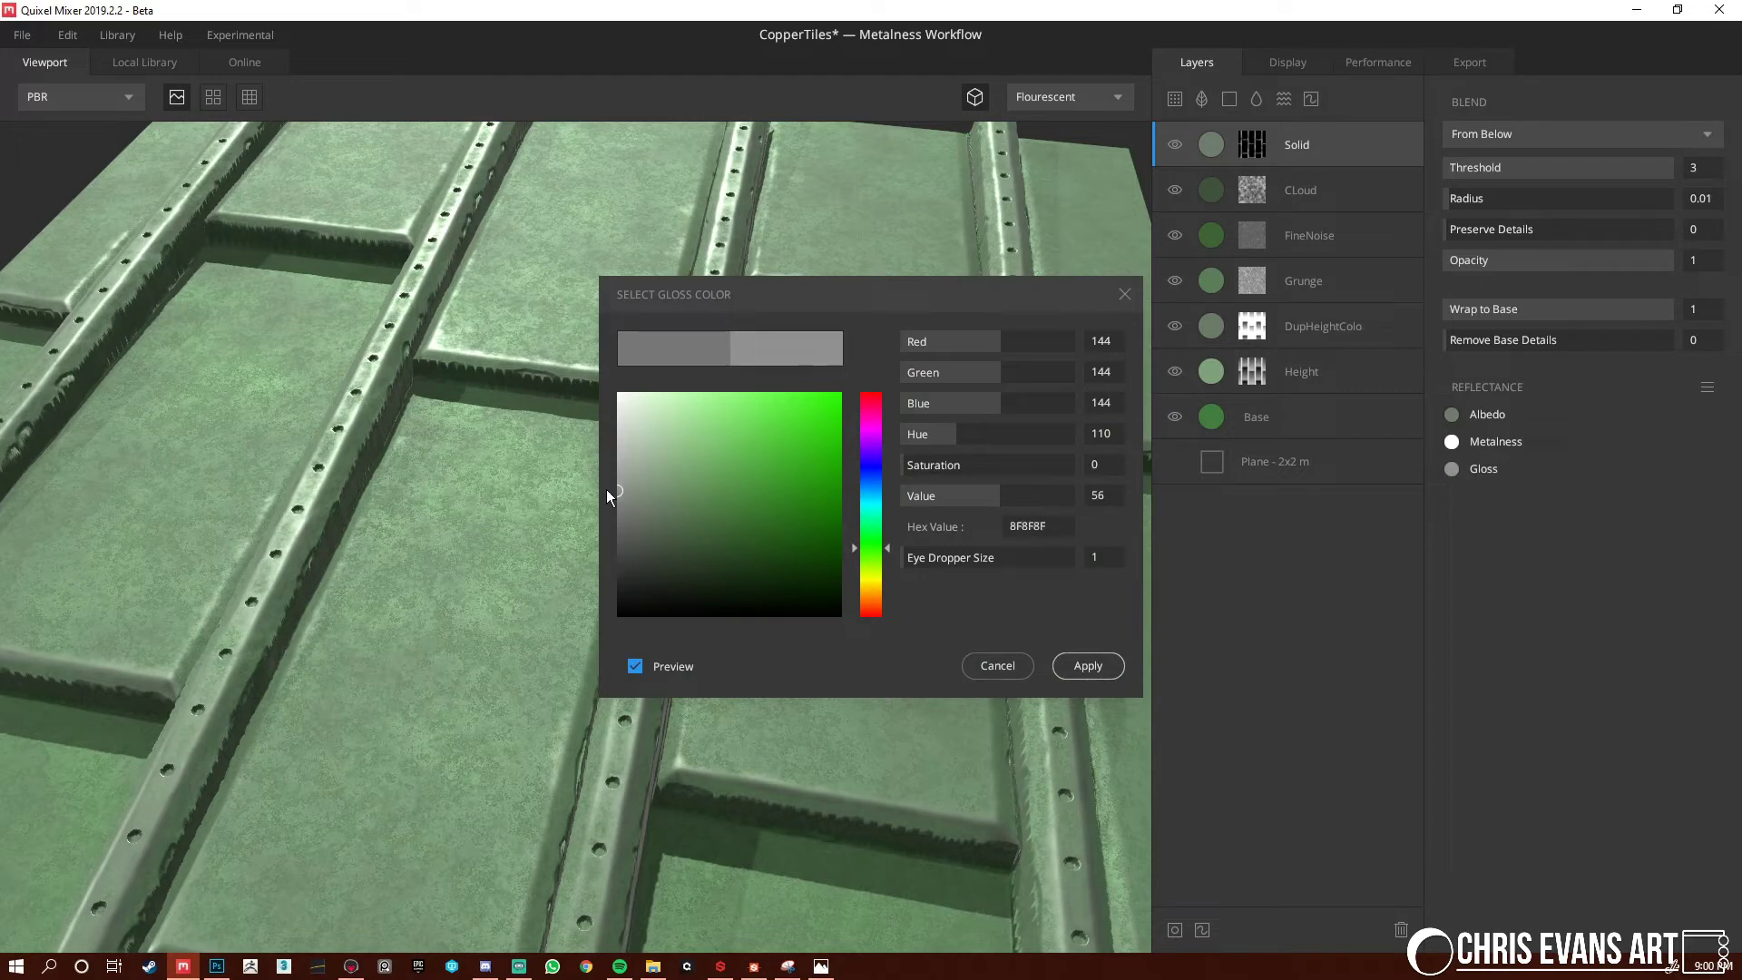
{"action": "left_click", "coordinate": [1088, 665]}
{"action": "scroll", "coordinate": [621, 623], "scroll_direction": "down", "scroll_amount": 5}
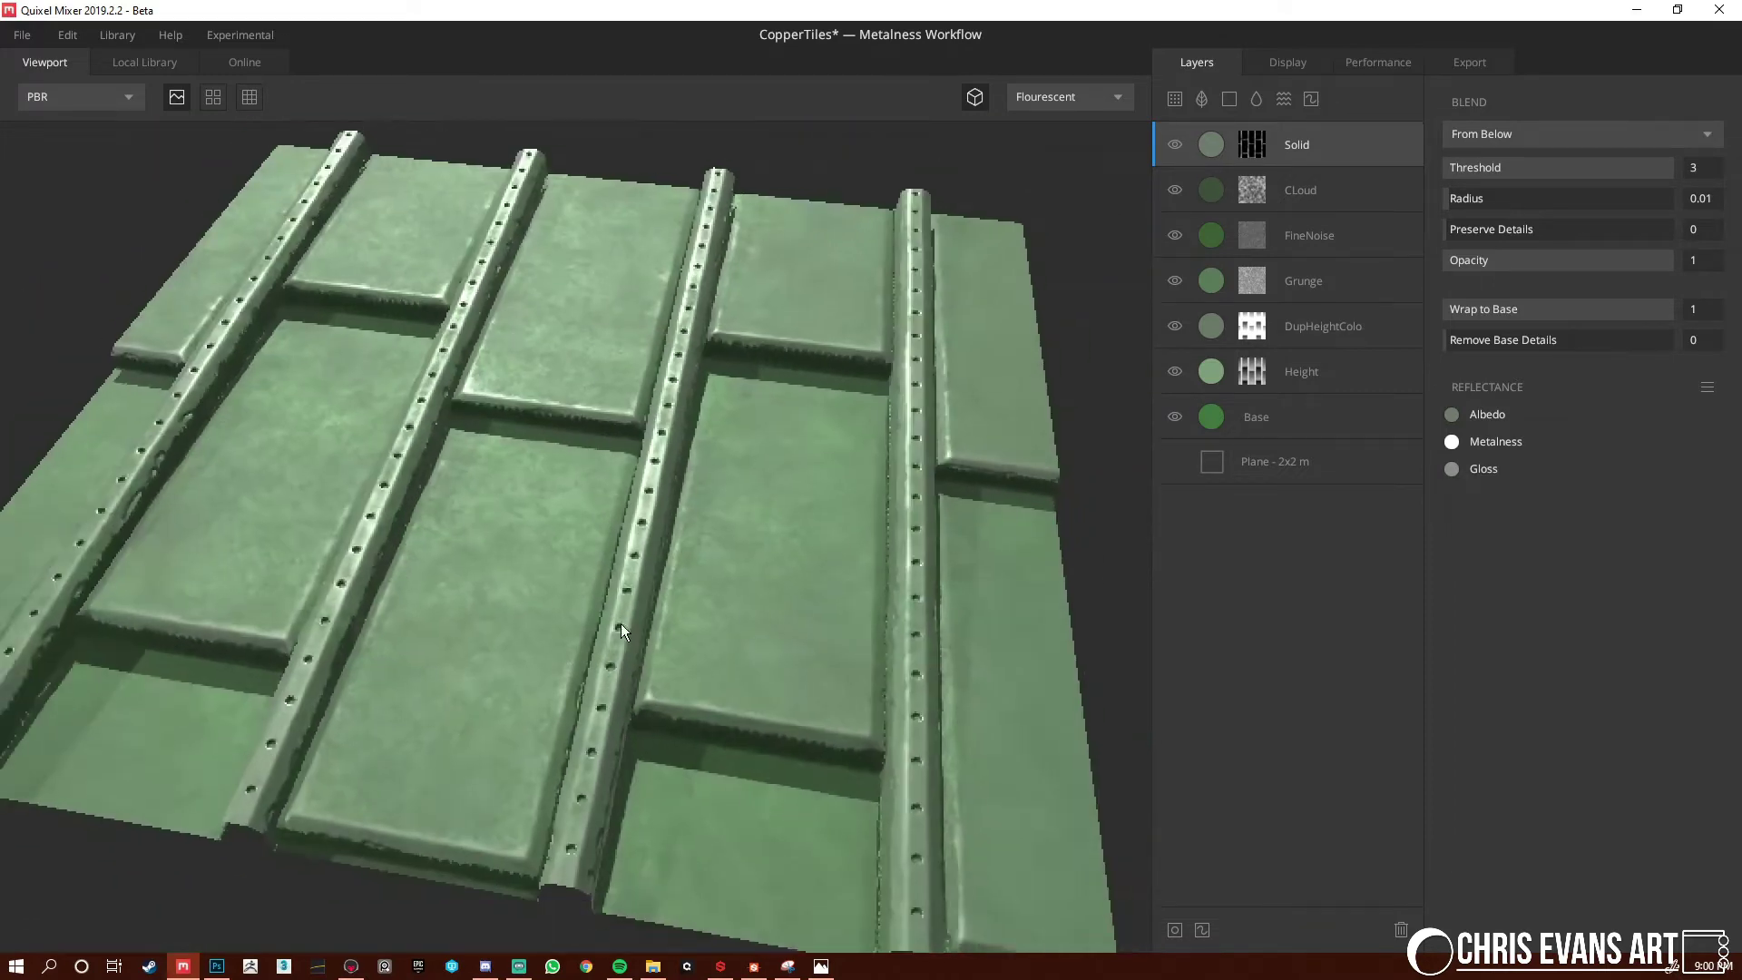
{"action": "left_click_drag", "start_coordinate": [574, 680], "coordinate": [1096, 234]}
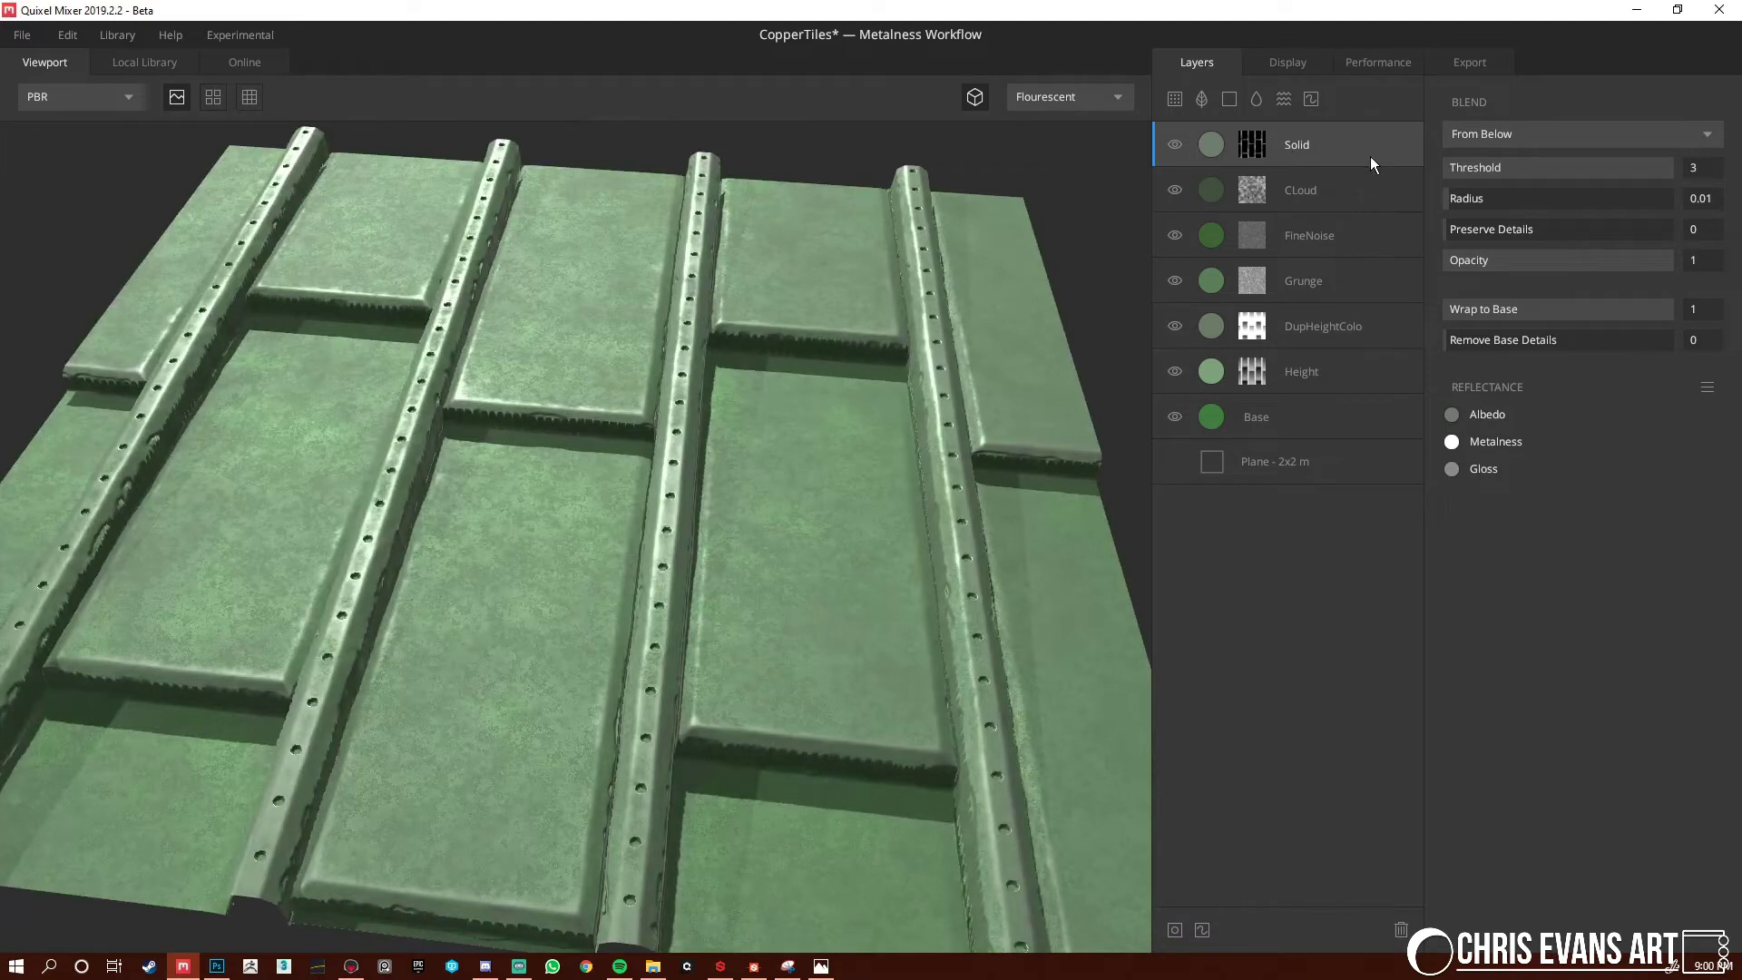
Add a Gradient Remap modifier to the top Solid layer's mask stack and clip it to the Noise component below
{"action": "left_click", "coordinate": [1253, 146]}
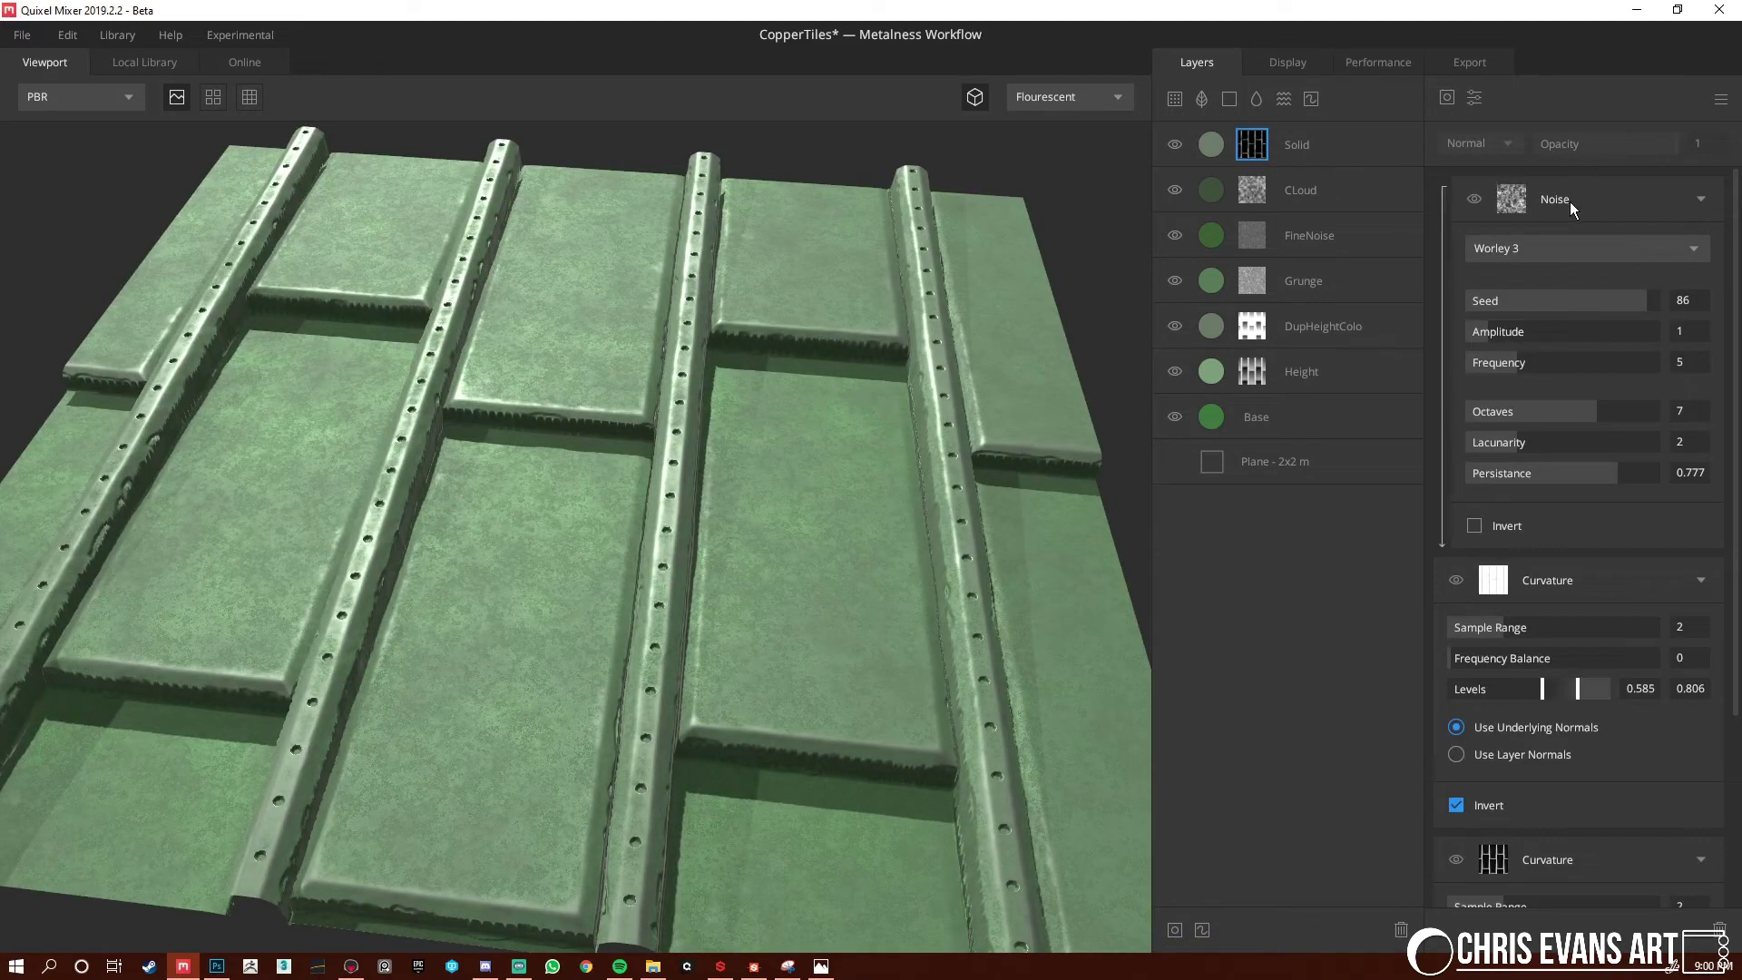
{"action": "left_click", "coordinate": [1475, 97]}
{"action": "left_click", "coordinate": [1587, 254]}
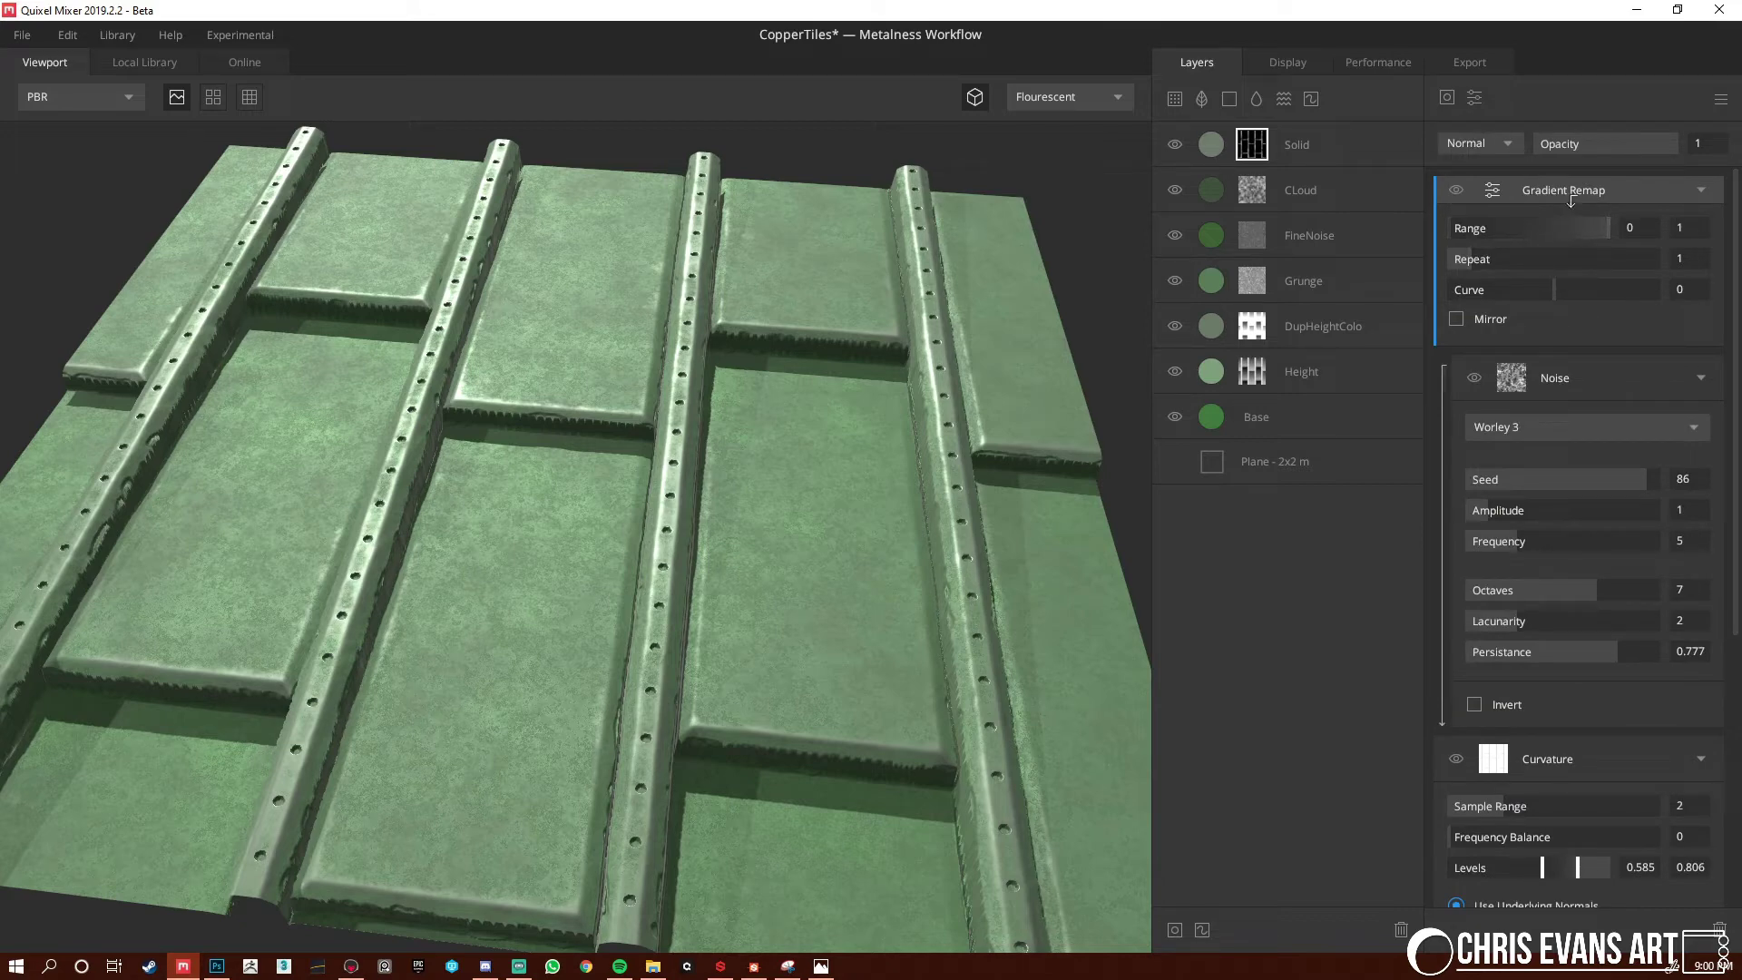
{"action": "left_click", "coordinate": [1571, 200], "text": "alt"}
{"action": "middle_click_drag", "start_coordinate": [989, 558], "coordinate": [819, 591]}
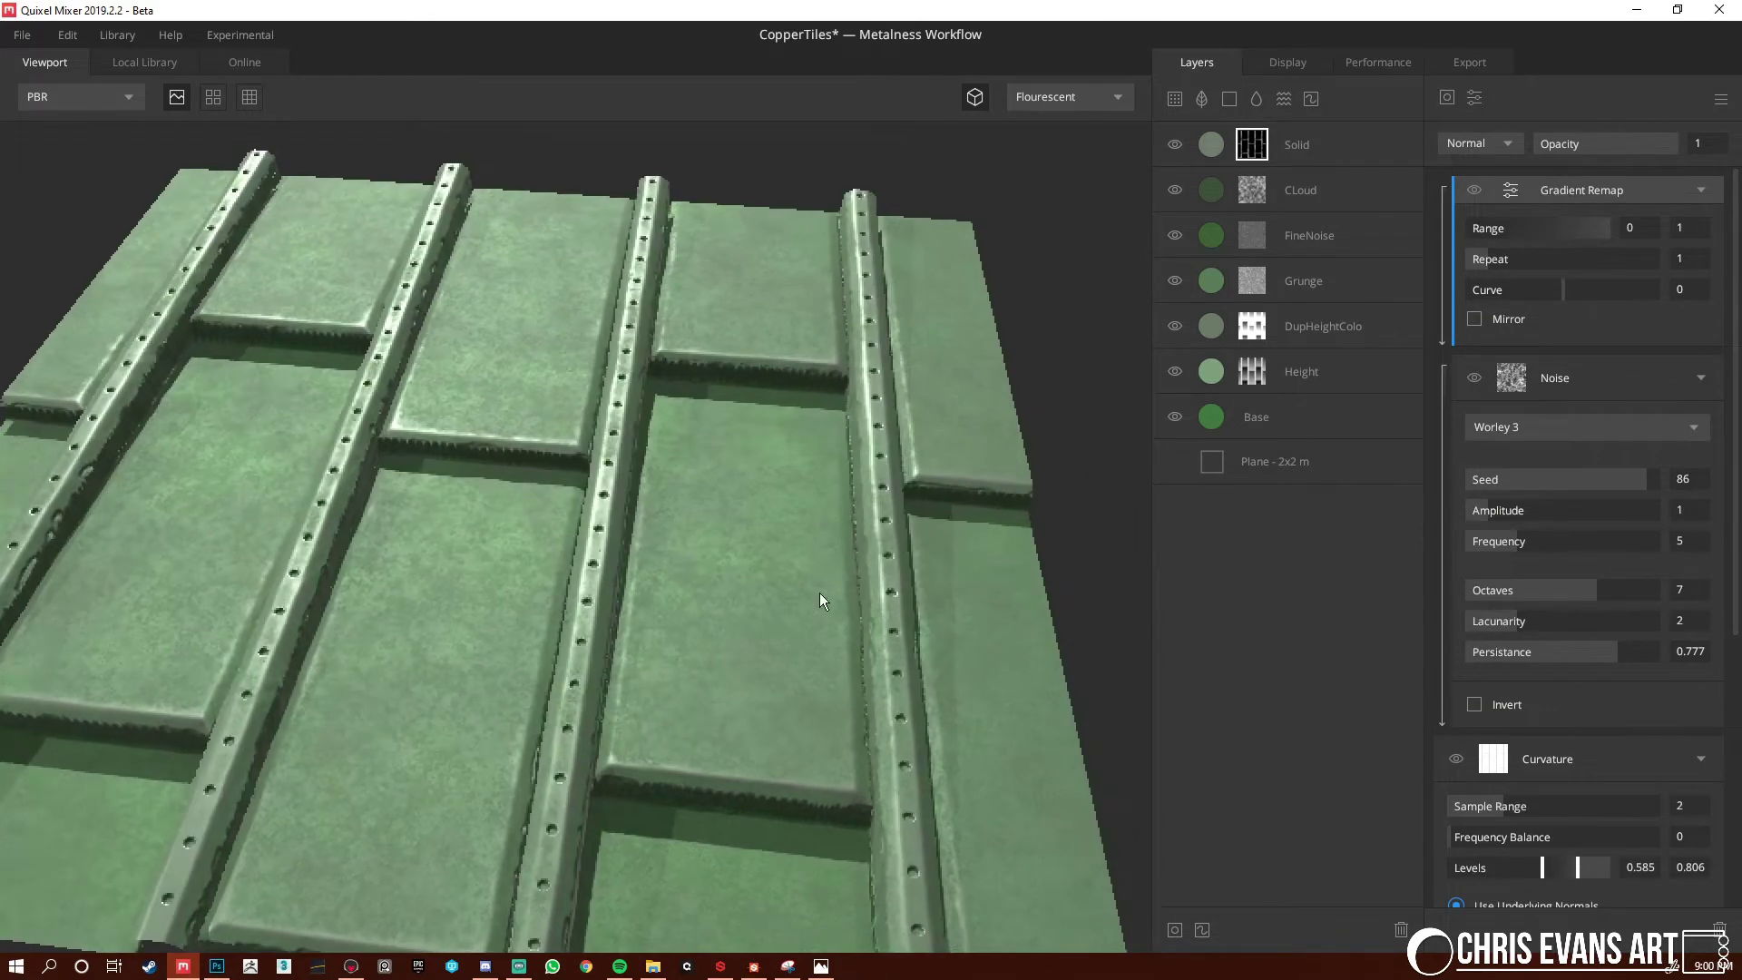
Set the Gradient Remap's Repeat to 3, Range to 0.384 and 0.673, and Curve to 0.545, checking the worn edges
{"action": "mouse_move", "coordinate": [1507, 257]}
{"action": "left_mouse_down"}
{"action": "mouse_move", "coordinate": [1592, 268]}
{"action": "mouse_move", "coordinate": [1535, 268]}
{"action": "left_mouse_up"}
{"action": "scroll", "coordinate": [908, 409], "scroll_direction": "up", "scroll_amount": 5}
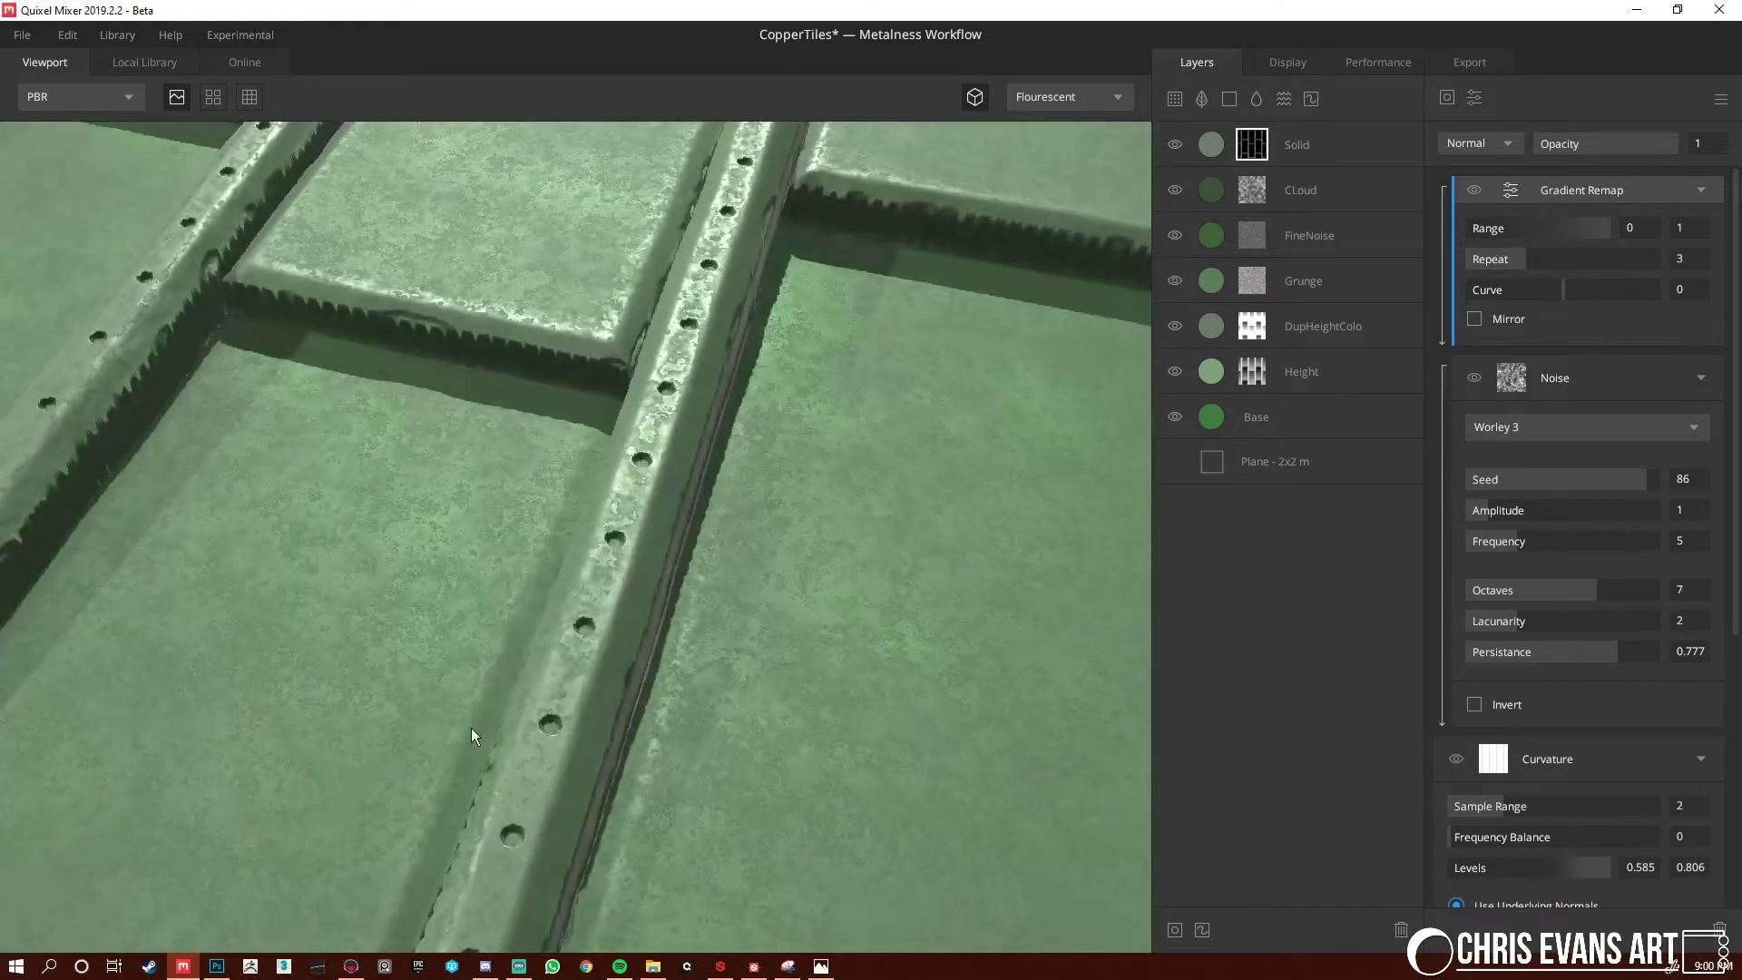
{"action": "left_click_drag", "start_coordinate": [470, 728], "coordinate": [571, 542]}
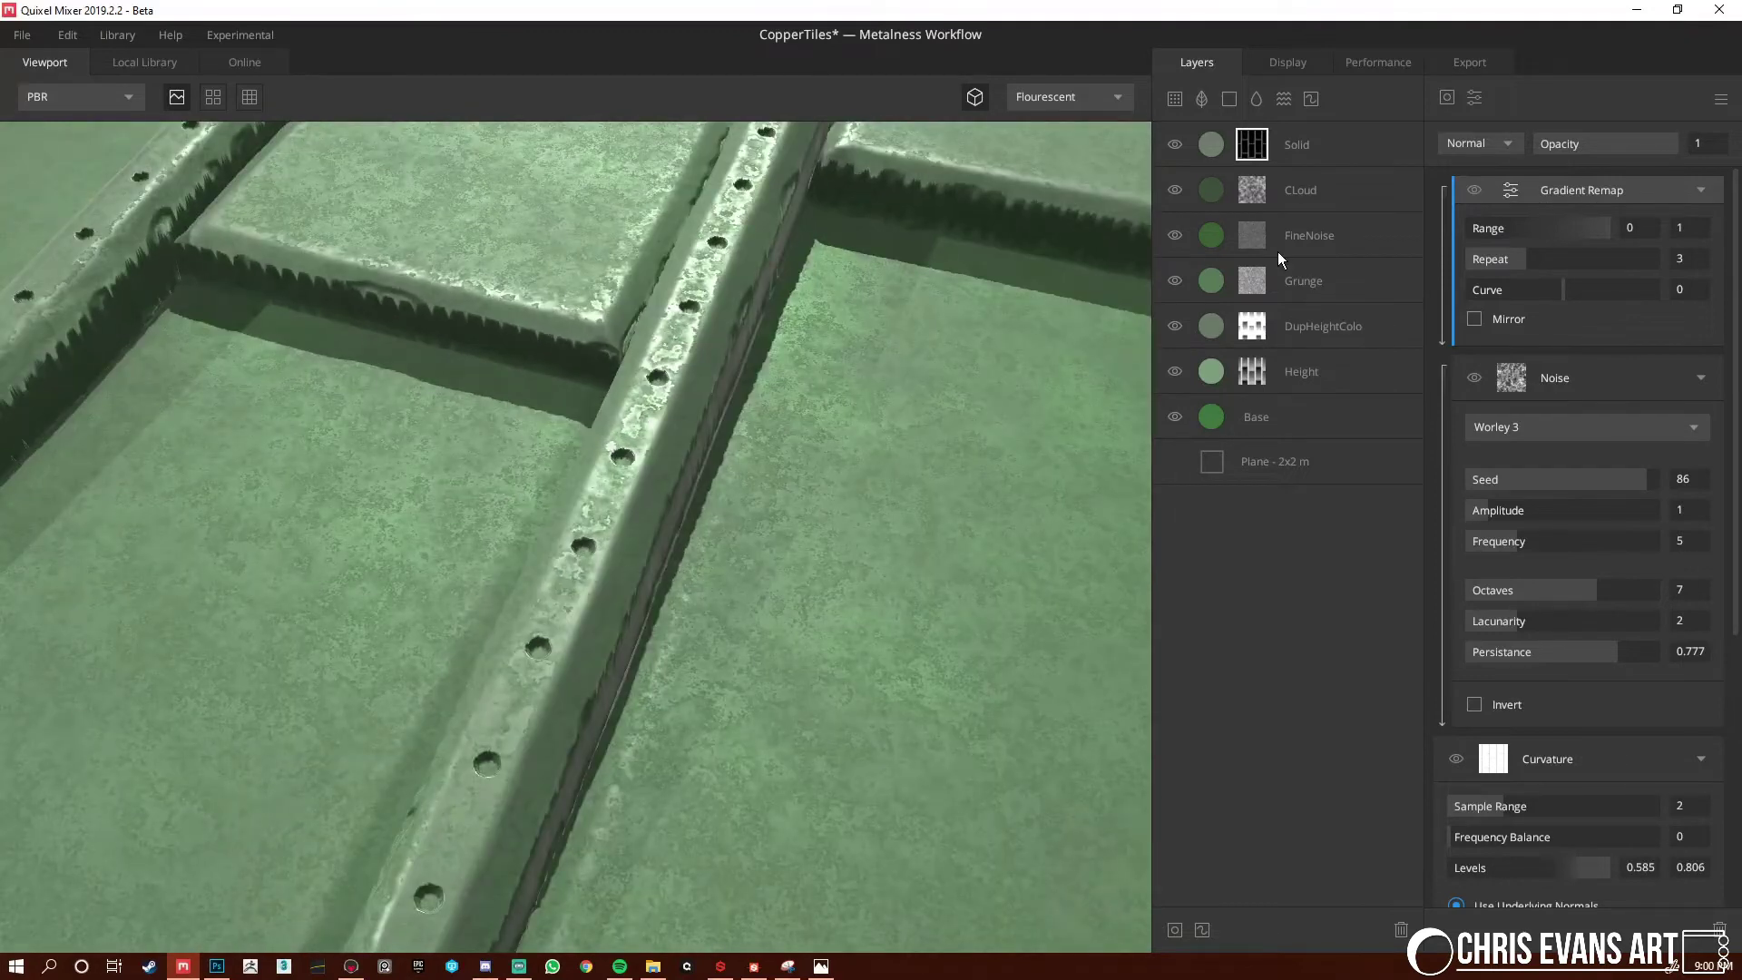
{"action": "mouse_move", "coordinate": [1603, 232]}
{"action": "left_mouse_down"}
{"action": "mouse_move", "coordinate": [1506, 227]}
{"action": "mouse_move", "coordinate": [1580, 226]}
{"action": "mouse_move", "coordinate": [1522, 232]}
{"action": "left_mouse_up"}
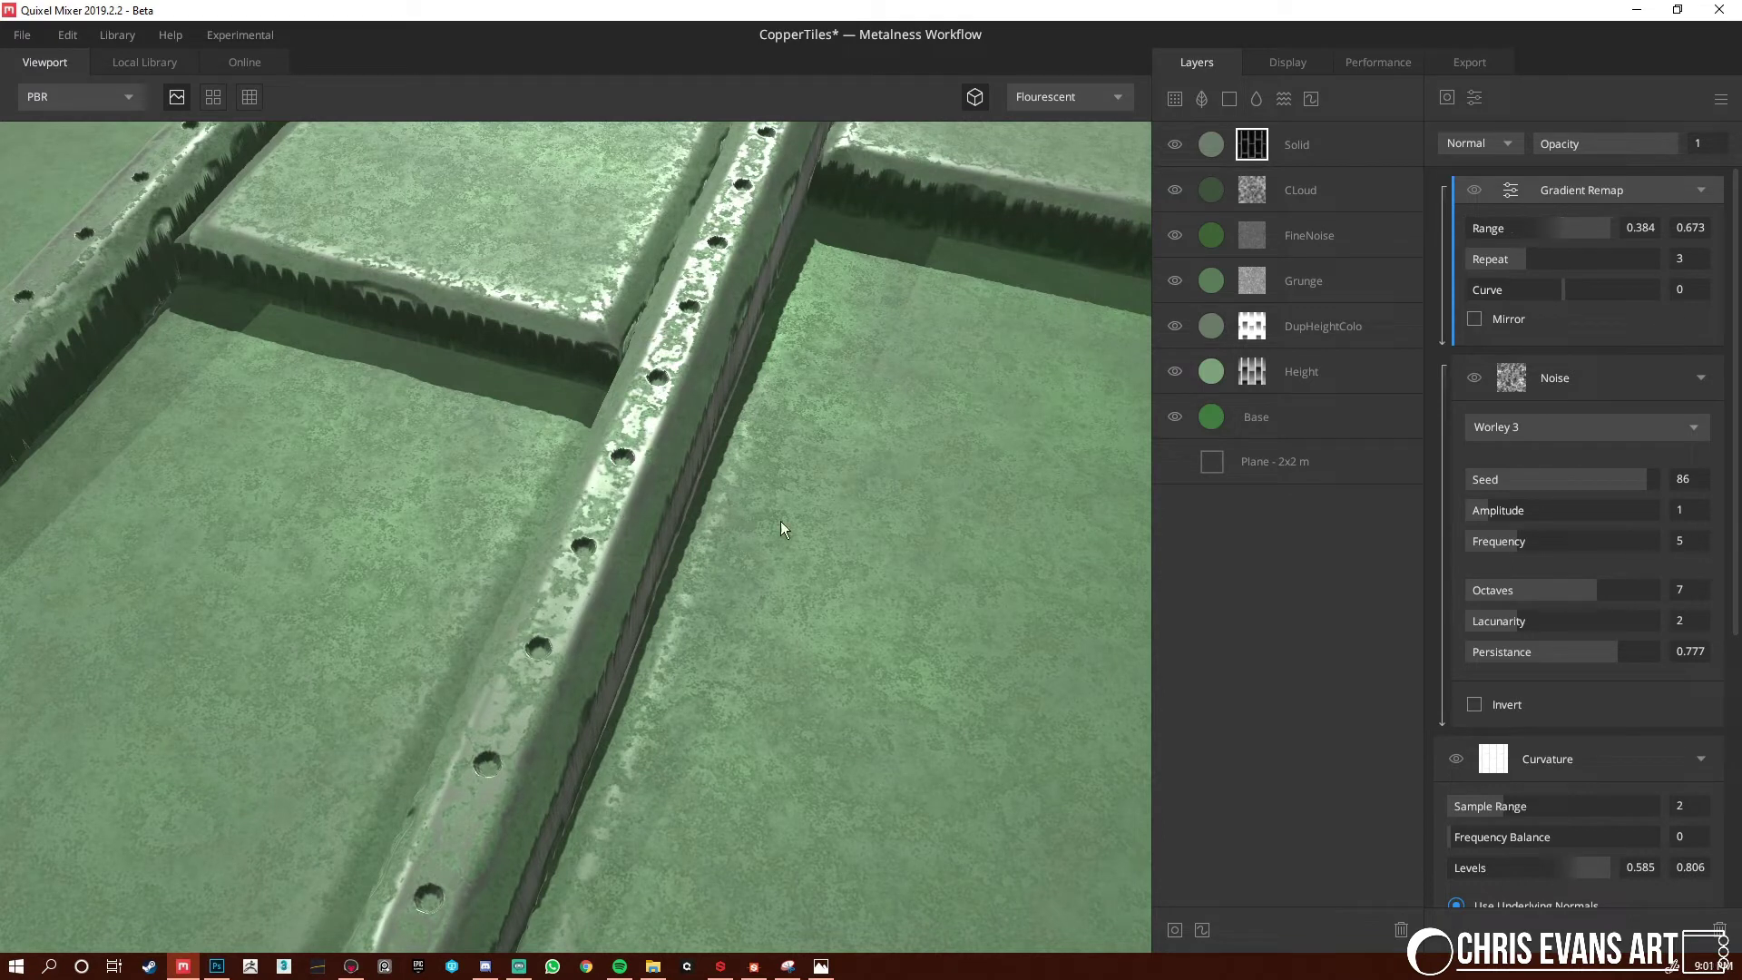
{"action": "mouse_move", "coordinate": [1561, 290]}
{"action": "left_mouse_down"}
{"action": "mouse_move", "coordinate": [1651, 294]}
{"action": "mouse_move", "coordinate": [1439, 302]}
{"action": "mouse_move", "coordinate": [1625, 306]}
{"action": "mouse_move", "coordinate": [1426, 318]}
{"action": "mouse_move", "coordinate": [1620, 274]}
{"action": "left_mouse_up"}
{"action": "left_click_drag", "start_coordinate": [931, 468], "coordinate": [557, 613]}
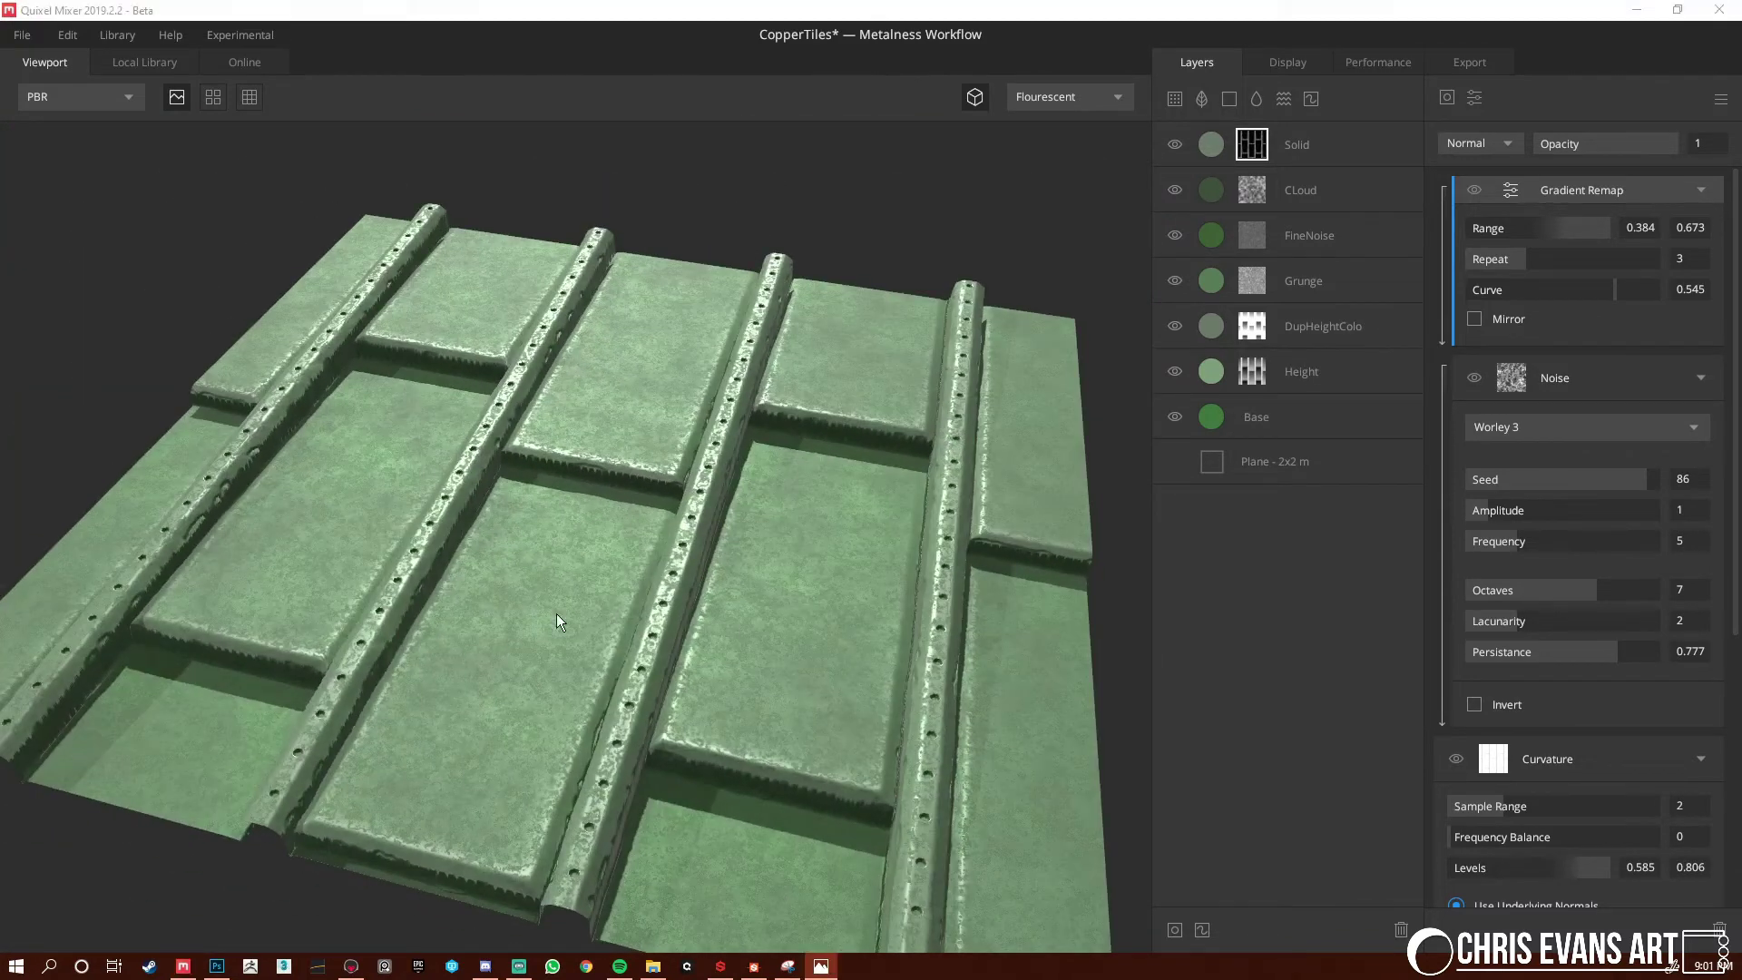
Lower the top Solid layer's opacity to 0.733 and check the edges in the Albedo and PBR views
{"action": "left_click", "coordinate": [1235, 159]}
{"action": "mouse_move", "coordinate": [1623, 268]}
{"action": "left_mouse_down"}
{"action": "mouse_move", "coordinate": [1559, 264]}
{"action": "mouse_move", "coordinate": [1601, 265]}
{"action": "left_mouse_up"}
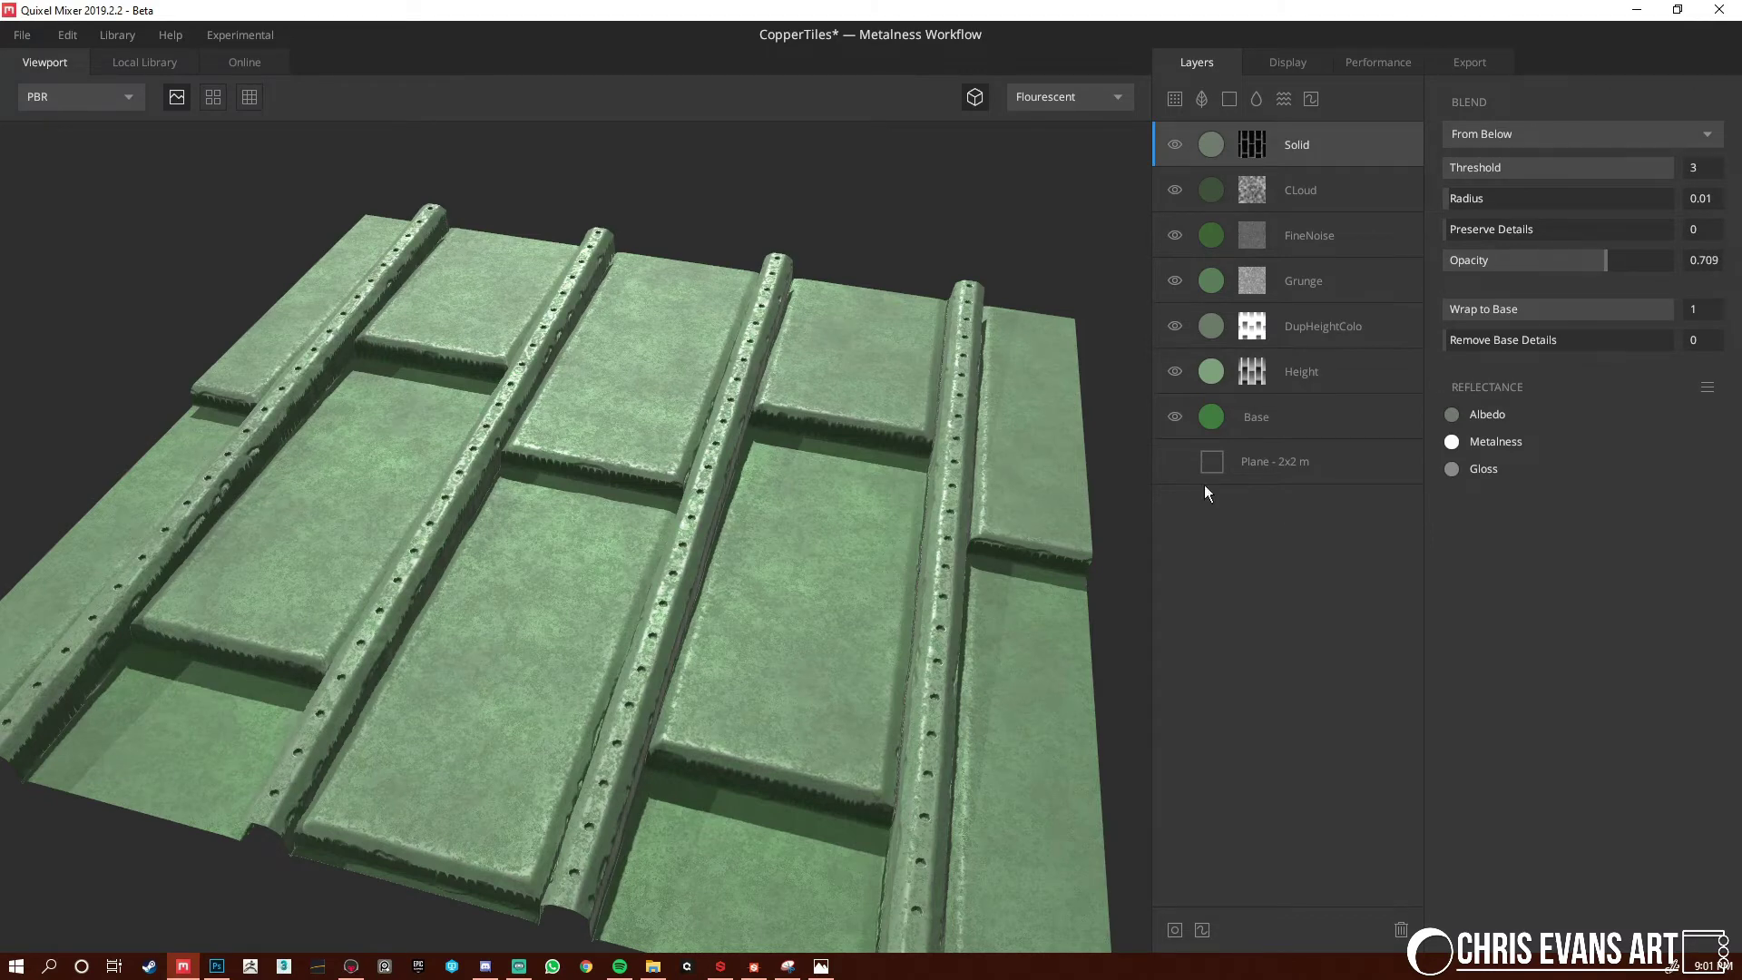
{"action": "key", "text": "c"}
{"action": "left_click_drag", "start_coordinate": [736, 592], "coordinate": [800, 650]}
{"action": "scroll", "coordinate": [721, 672], "scroll_direction": "up", "scroll_amount": 5}
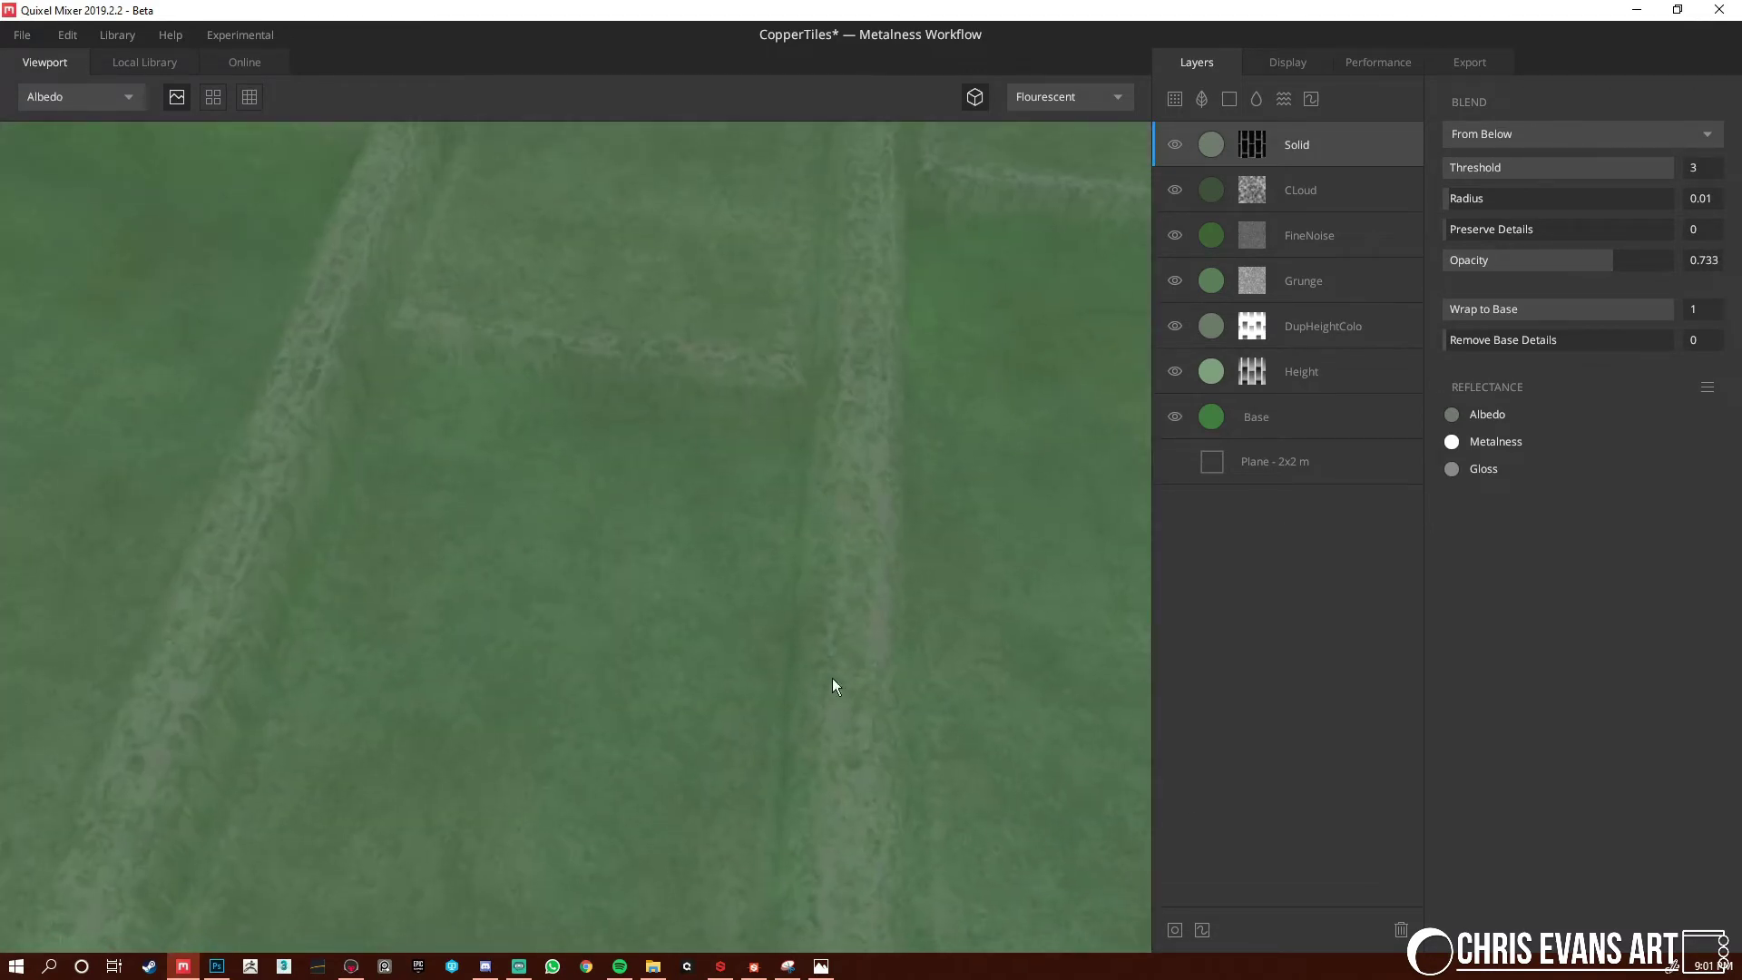
{"action": "middle_click_drag", "start_coordinate": [831, 678], "coordinate": [623, 655]}
{"action": "left_click_drag", "start_coordinate": [623, 655], "coordinate": [853, 671]}
{"action": "key", "text": "m"}
{"action": "scroll", "coordinate": [601, 569], "scroll_direction": "down", "scroll_amount": 5}
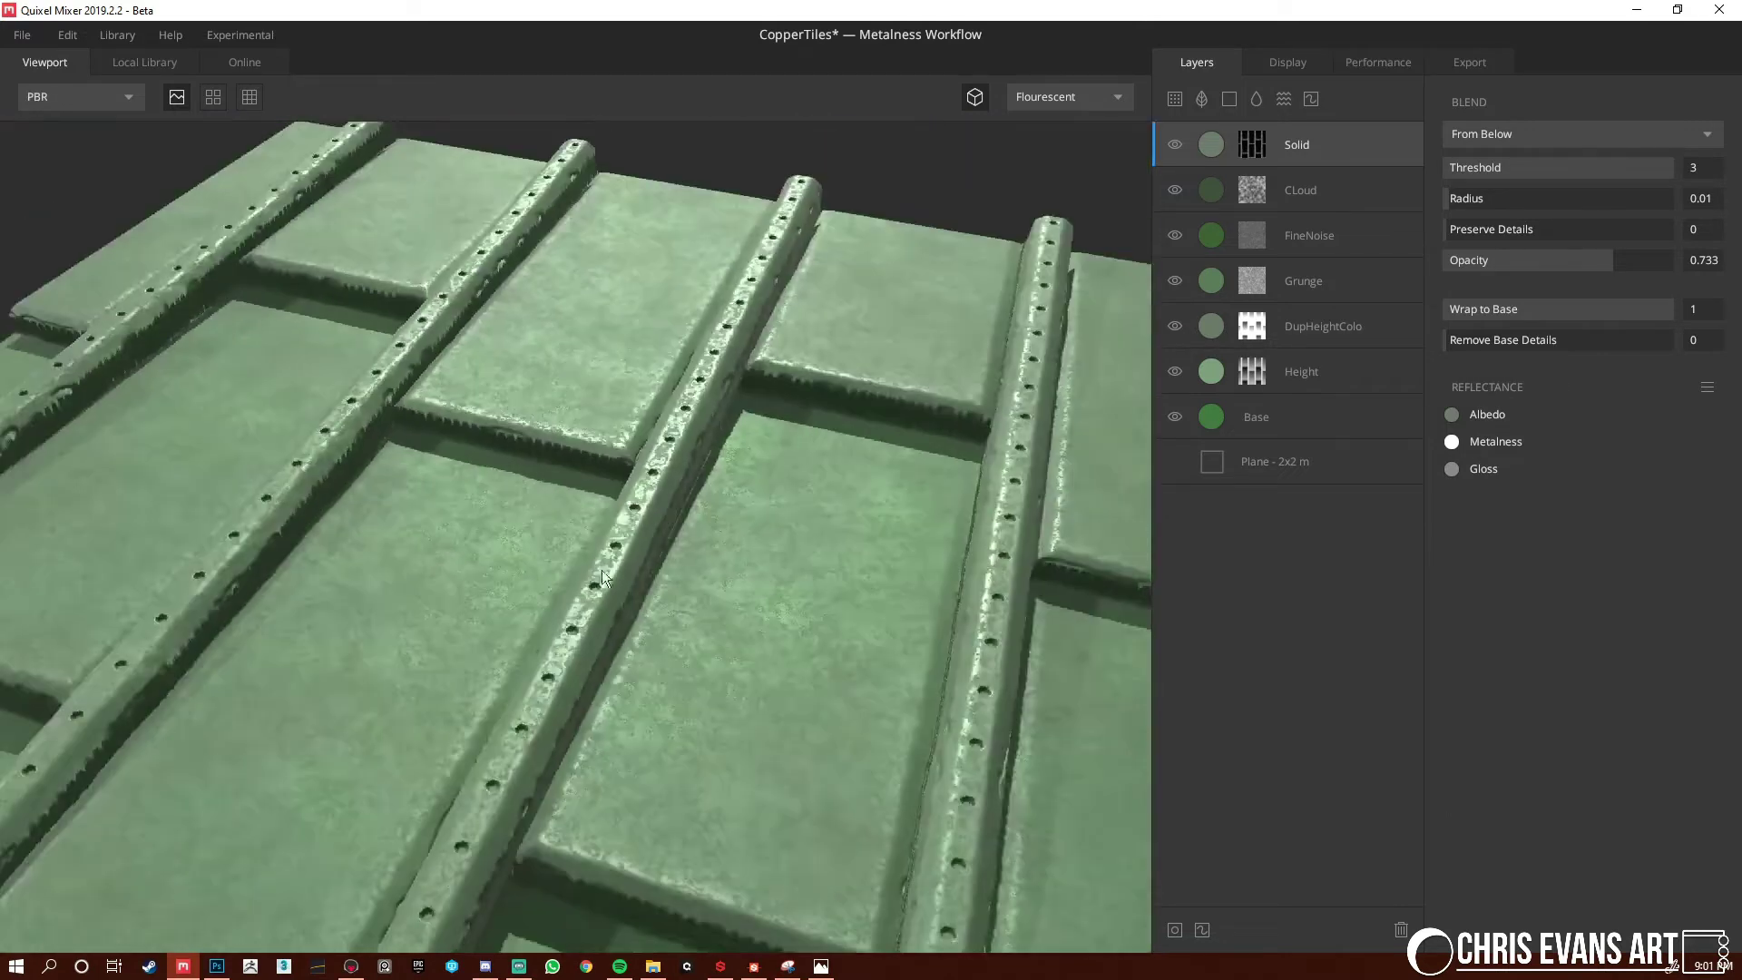
{"action": "scroll", "coordinate": [602, 570], "scroll_direction": "down", "scroll_amount": 2}
{"action": "left_click_drag", "start_coordinate": [602, 569], "coordinate": [384, 553]}
Rename the top Solid layer as EdgeWork
{"action": "key", "text": "alt+Tab"}
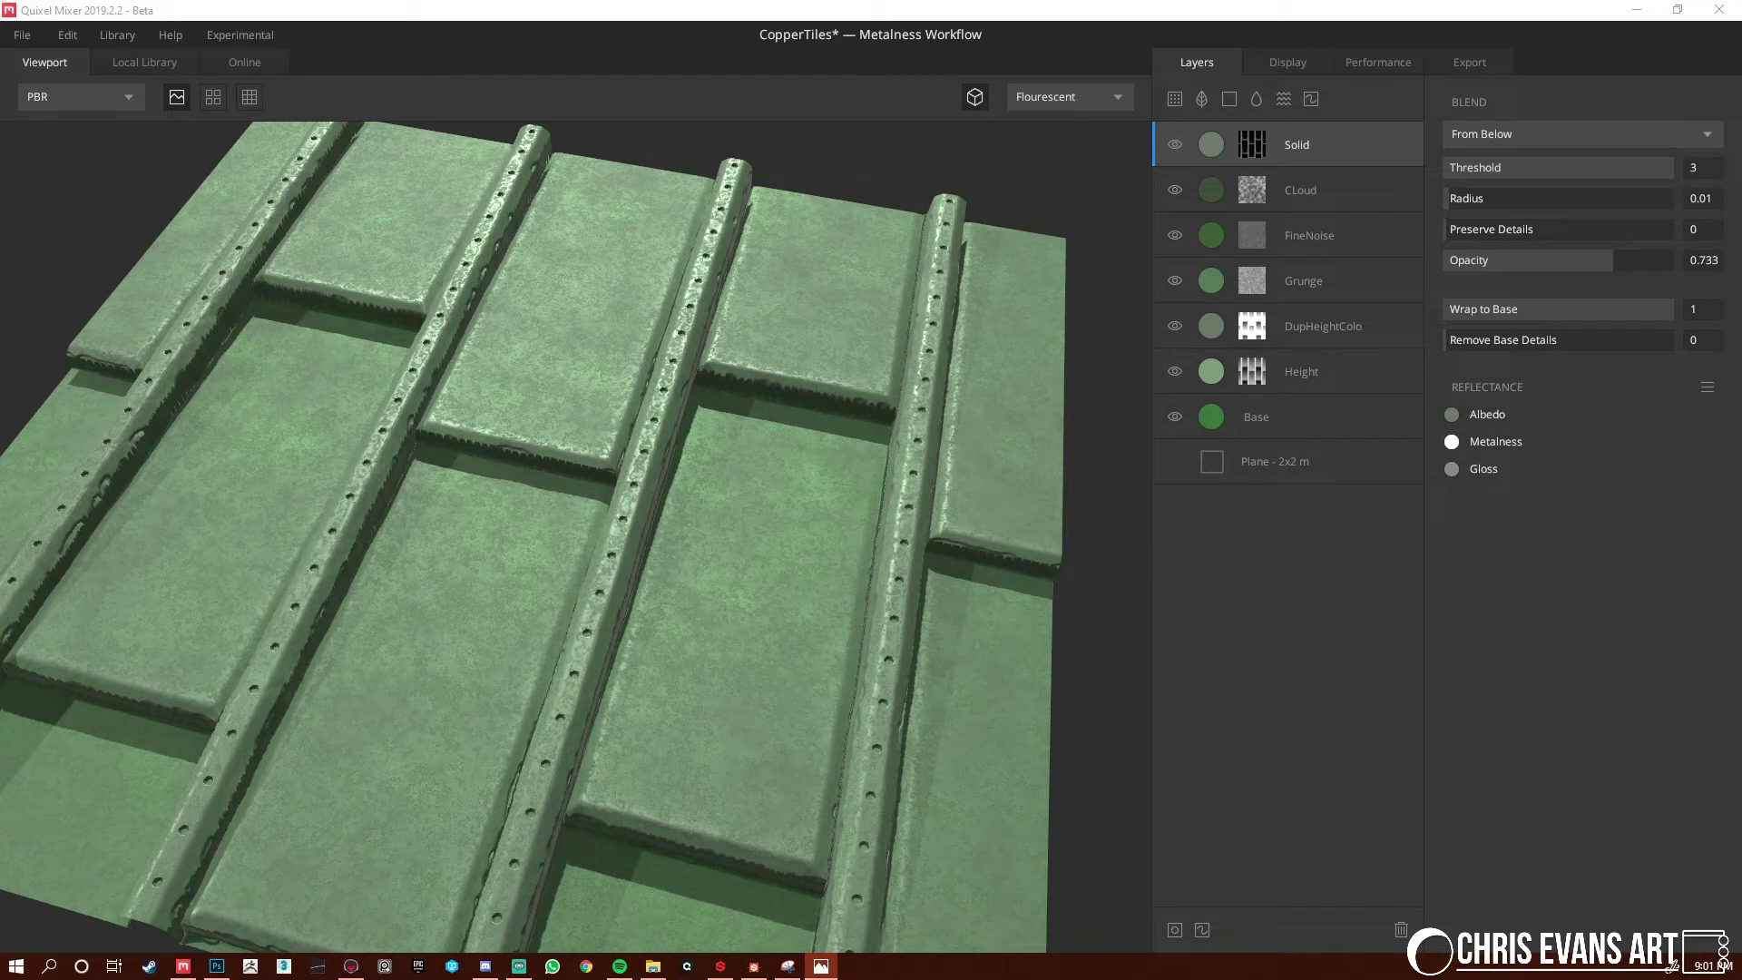
{"action": "key", "text": "alt+Tab"}
{"action": "double_click", "coordinate": [1294, 145]}
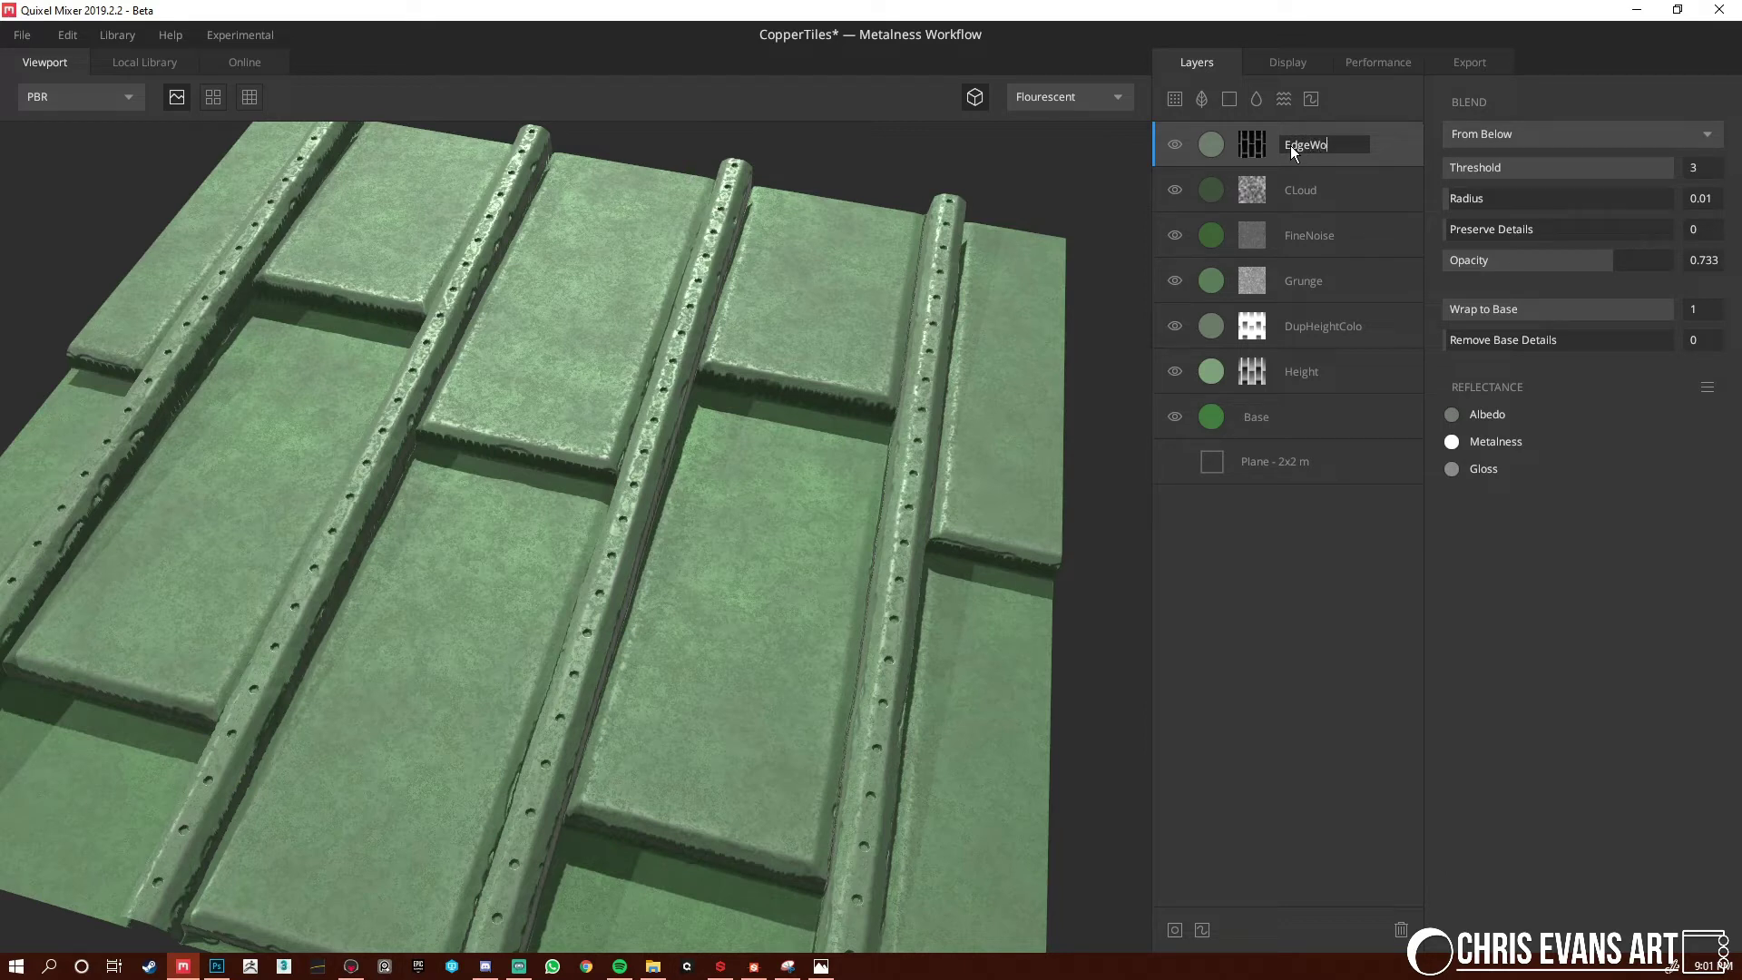
{"action": "key", "text": "Return"}
Add a new Solid layer above EdgeWork with Threshold 2.342 and Wrap to Base 1
{"action": "left_click", "coordinate": [1228, 98]}
{"action": "left_click_drag", "start_coordinate": [1546, 165], "coordinate": [1645, 167]}
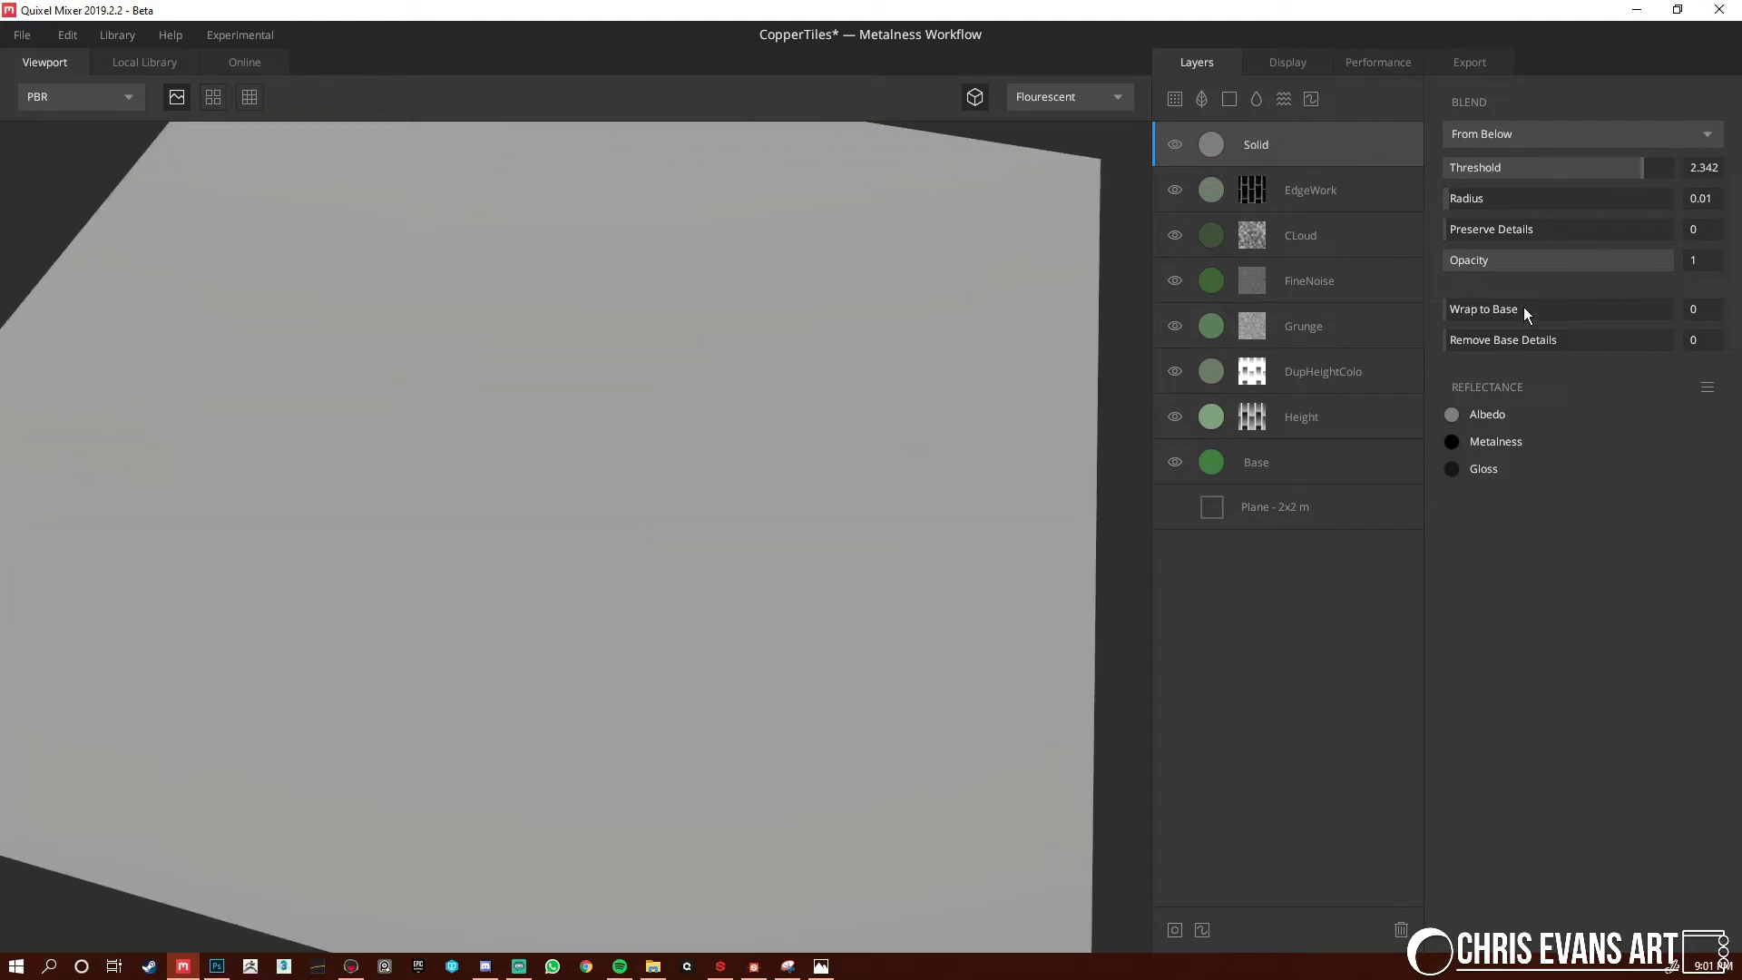
{"action": "left_click_drag", "start_coordinate": [1523, 309], "coordinate": [1689, 309]}
{"action": "key", "text": "alt+Tab"}
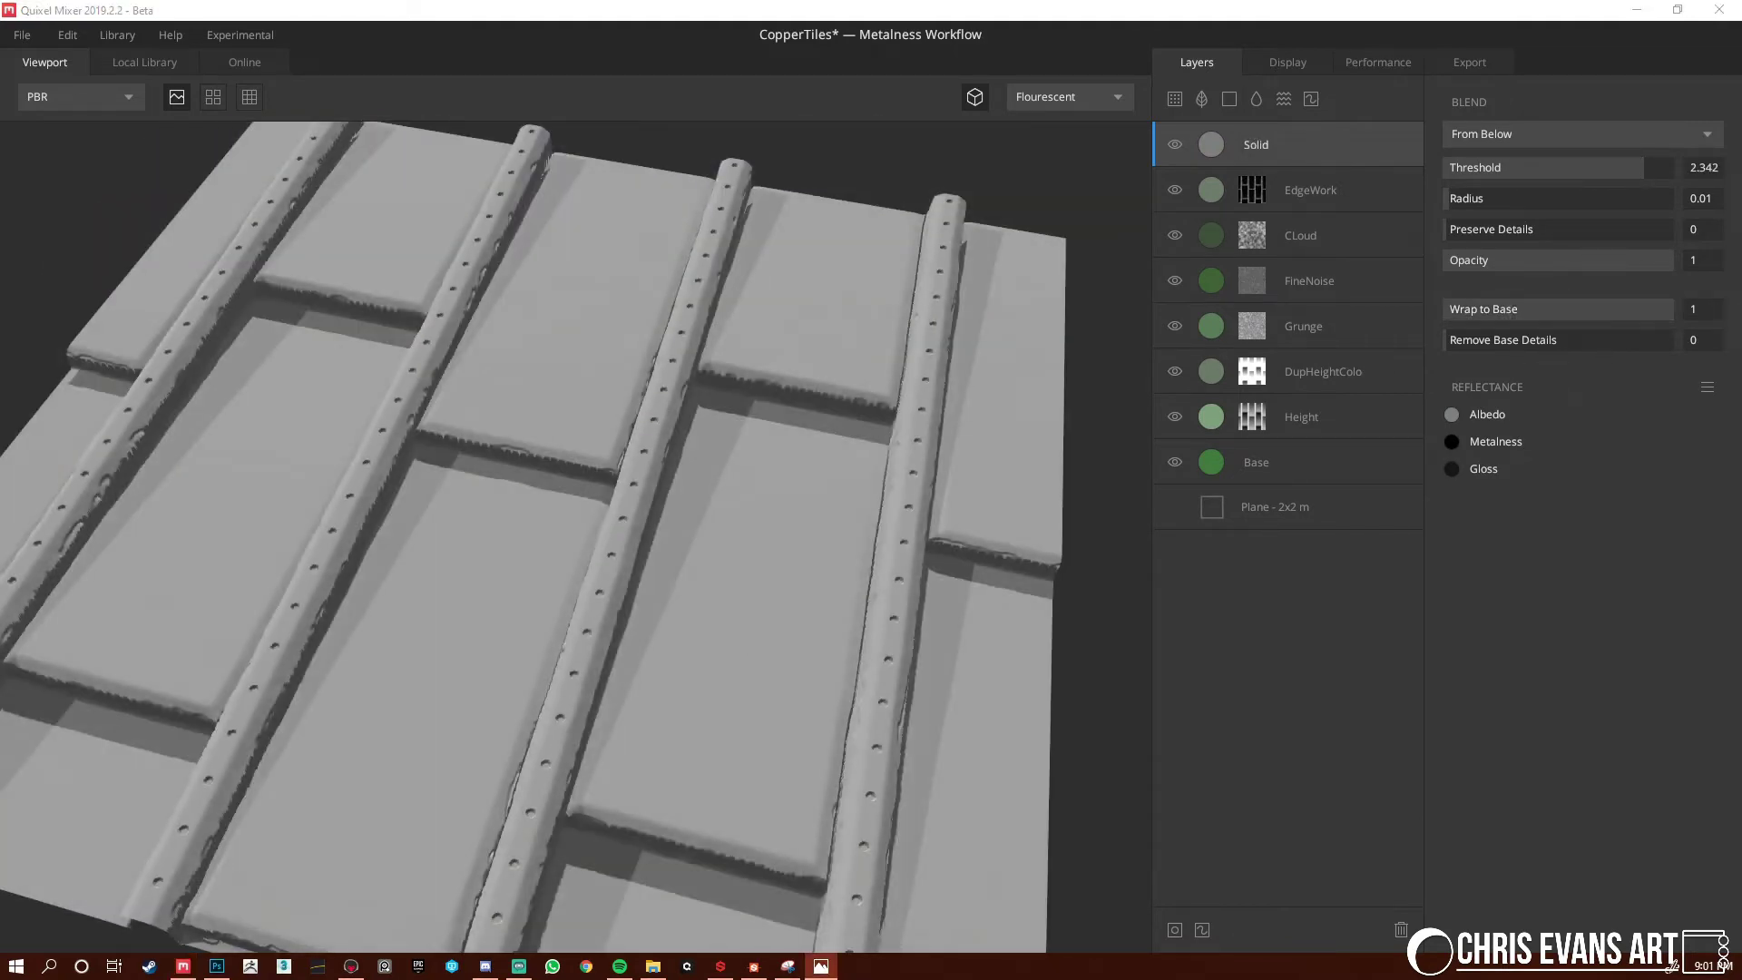
Set the new Solid layer's metalness to mid grey, hex 888888
{"action": "left_click", "coordinate": [1451, 442]}
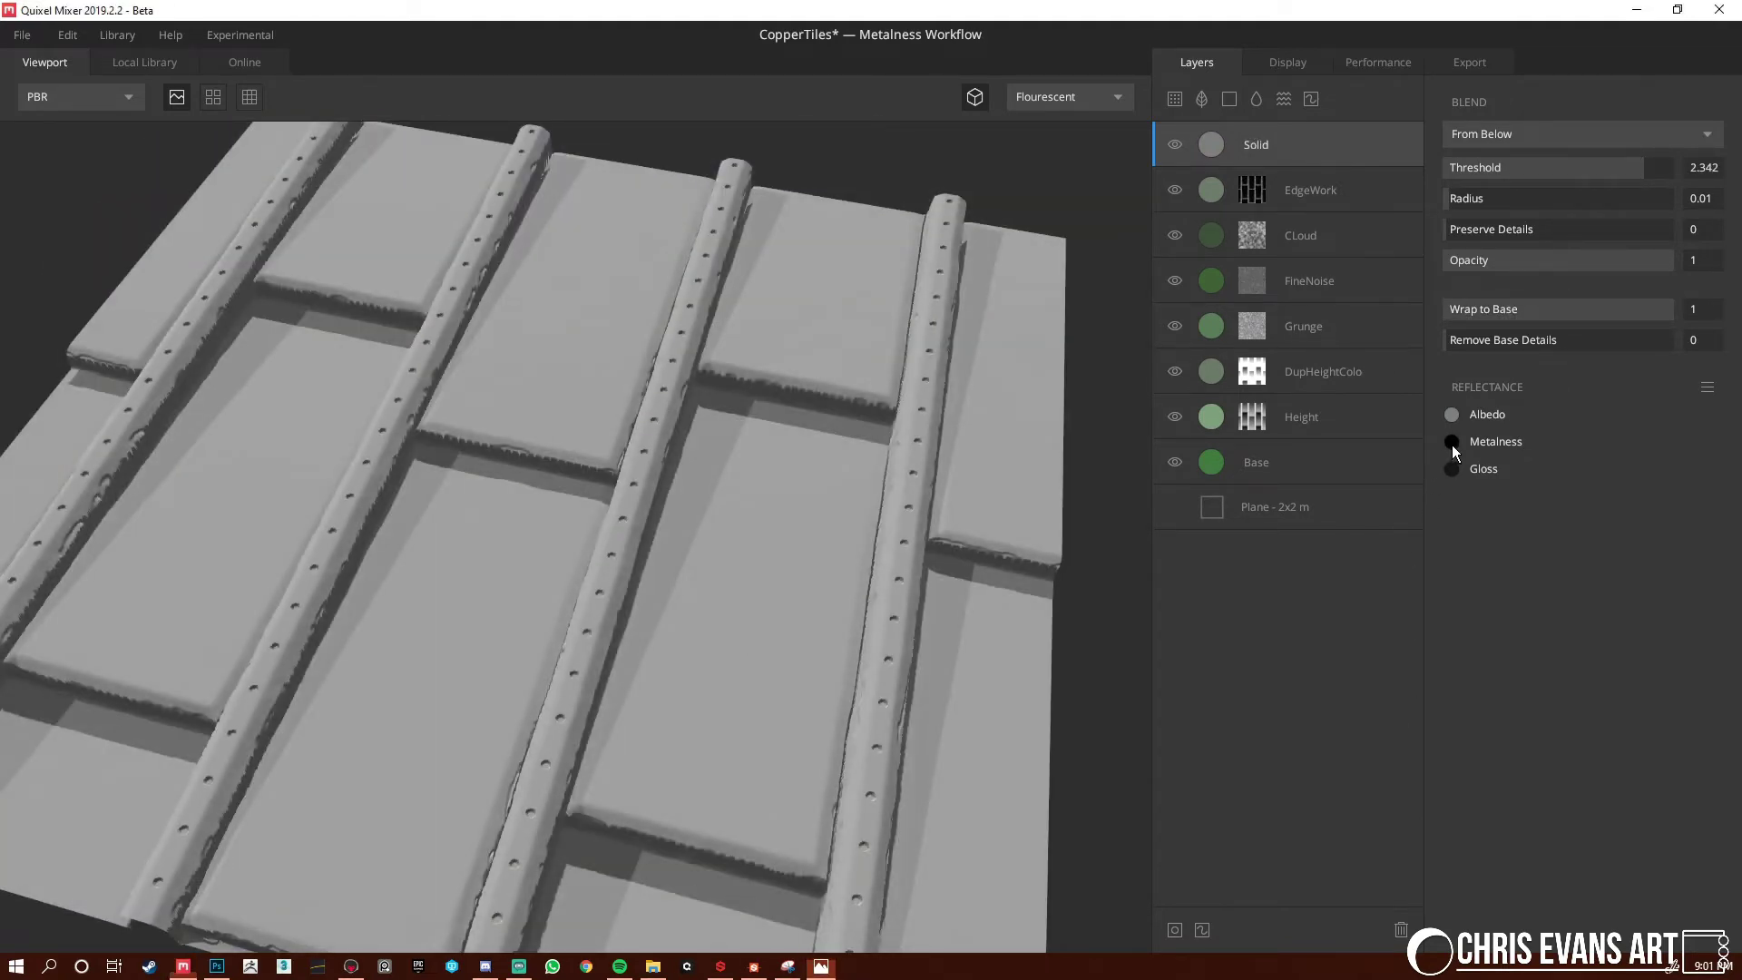
{"action": "left_click_drag", "start_coordinate": [648, 543], "coordinate": [580, 495]}
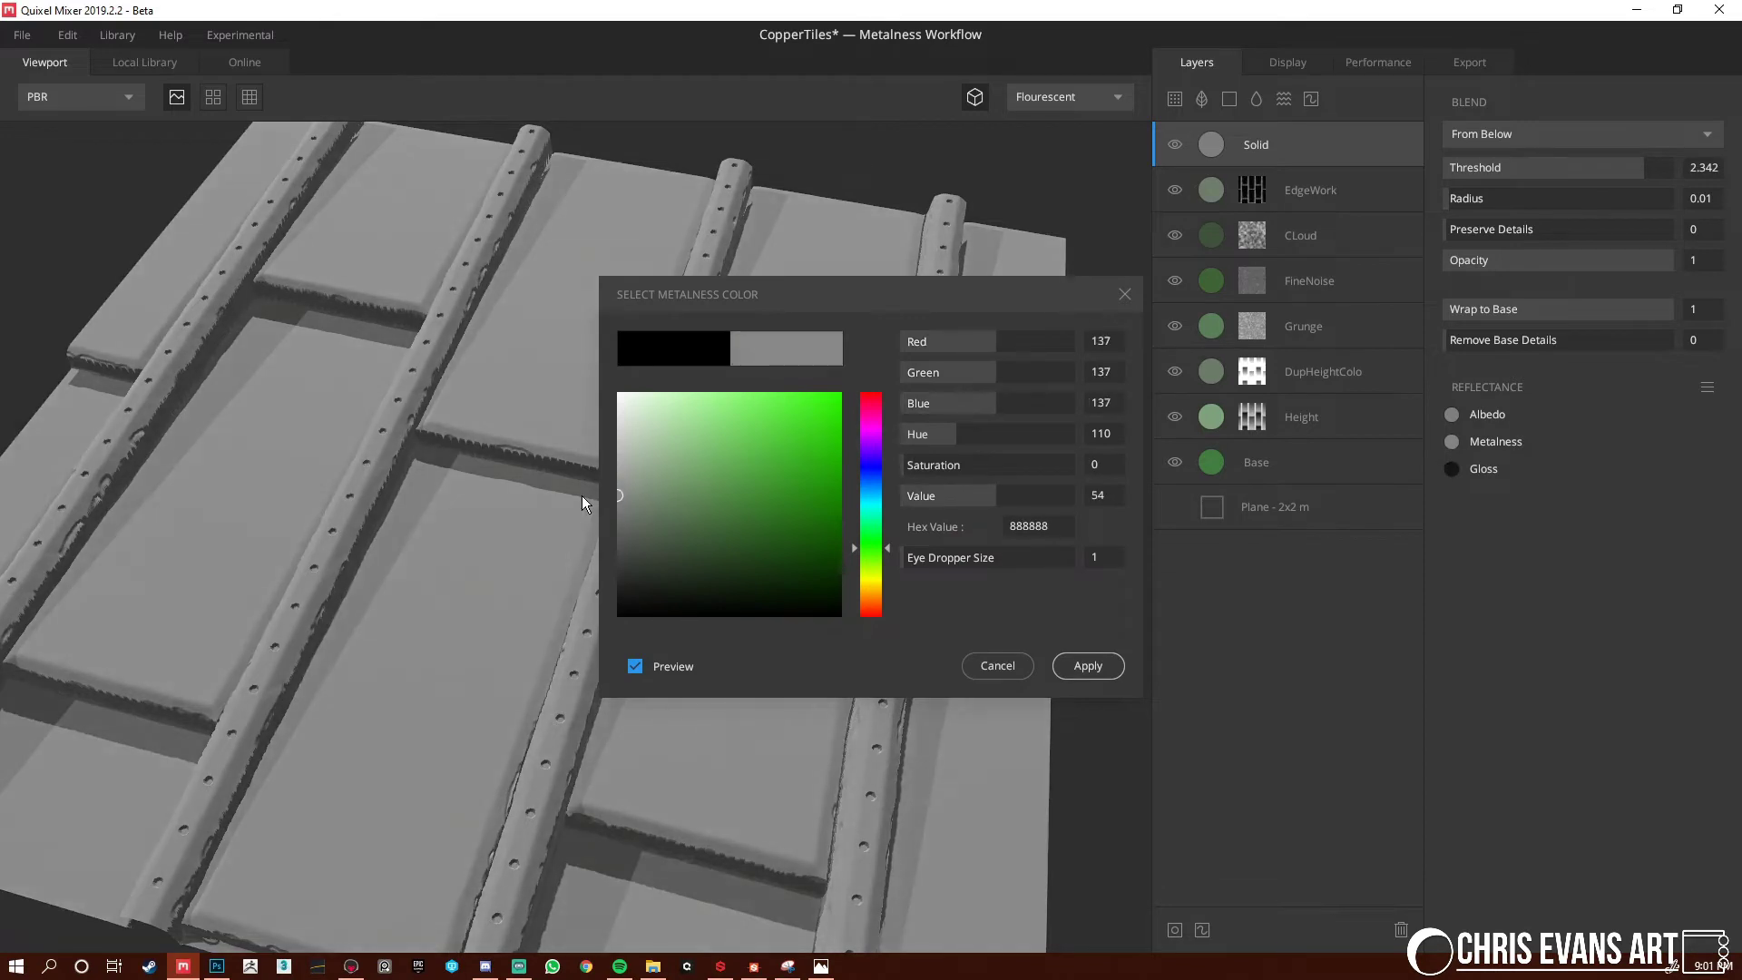
{"action": "left_click", "coordinate": [1093, 664]}
Set the new Solid layer's gloss to a mid grey
{"action": "left_click", "coordinate": [1453, 469]}
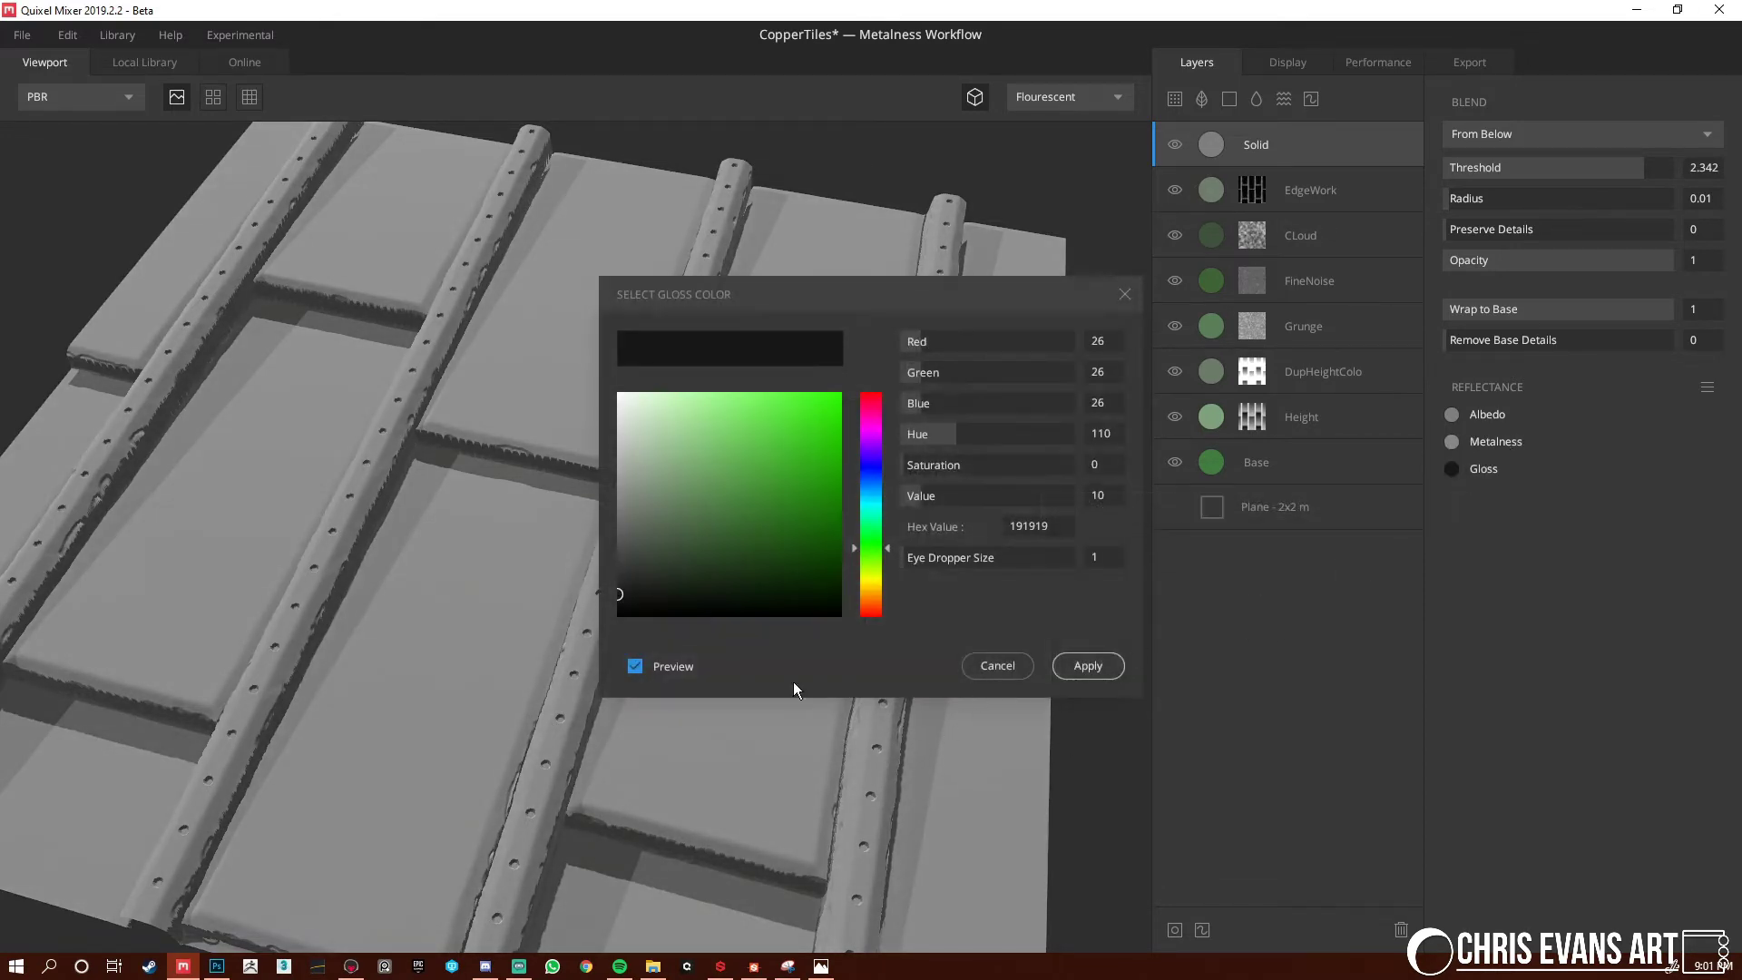
{"action": "mouse_move", "coordinate": [632, 510]}
{"action": "left_mouse_down"}
{"action": "mouse_move", "coordinate": [606, 476]}
{"action": "mouse_move", "coordinate": [595, 504]}
{"action": "left_mouse_up"}
{"action": "left_click", "coordinate": [1085, 667]}
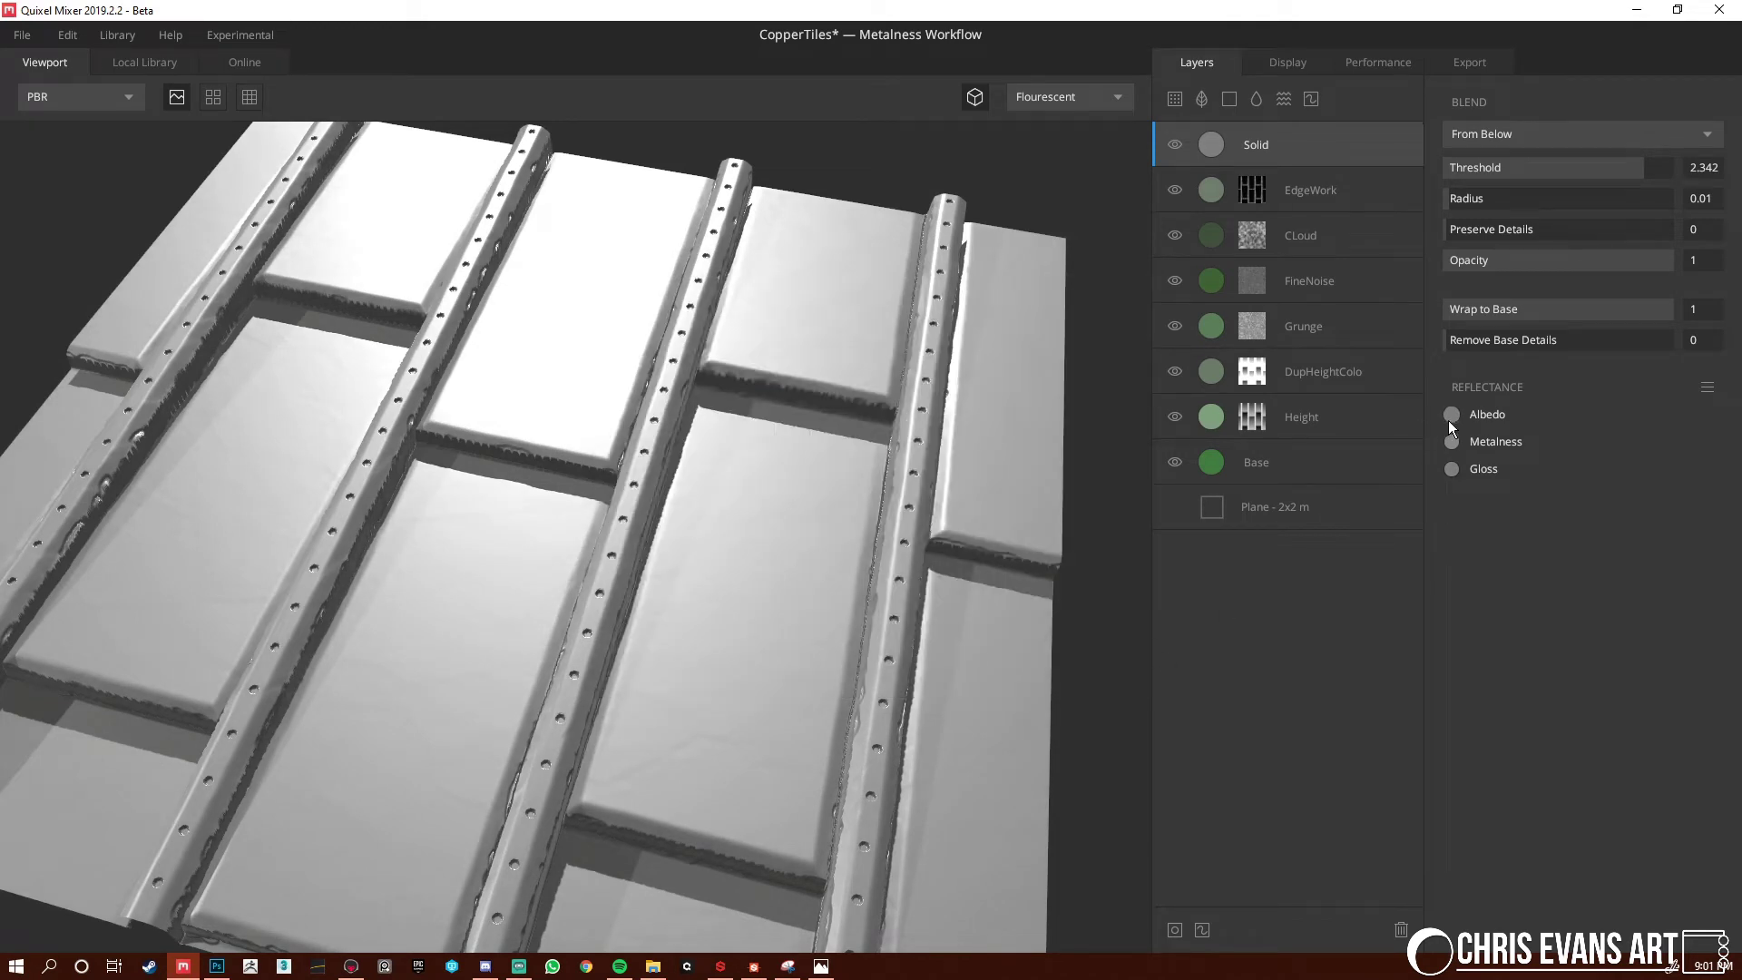
Set the new Solid layer's albedo to a mossy green, hex 517229
{"action": "left_click", "coordinate": [1451, 415]}
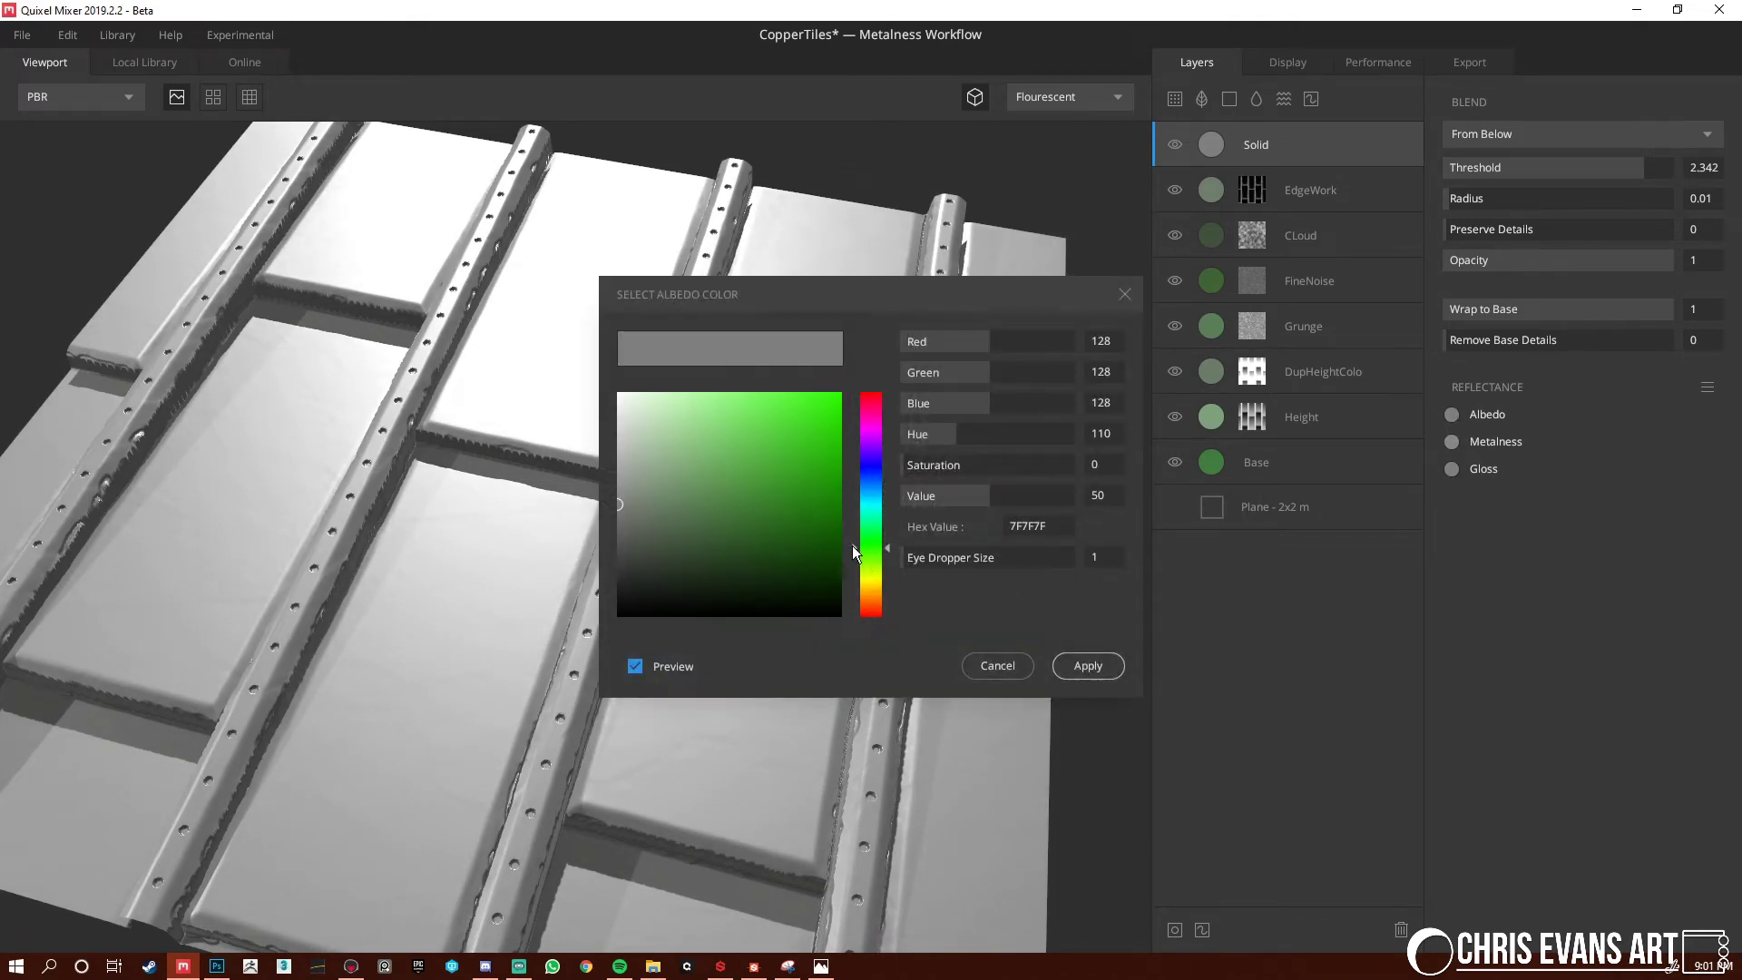
{"action": "left_click_drag", "start_coordinate": [852, 546], "coordinate": [852, 555]}
{"action": "left_click", "coordinate": [761, 486]}
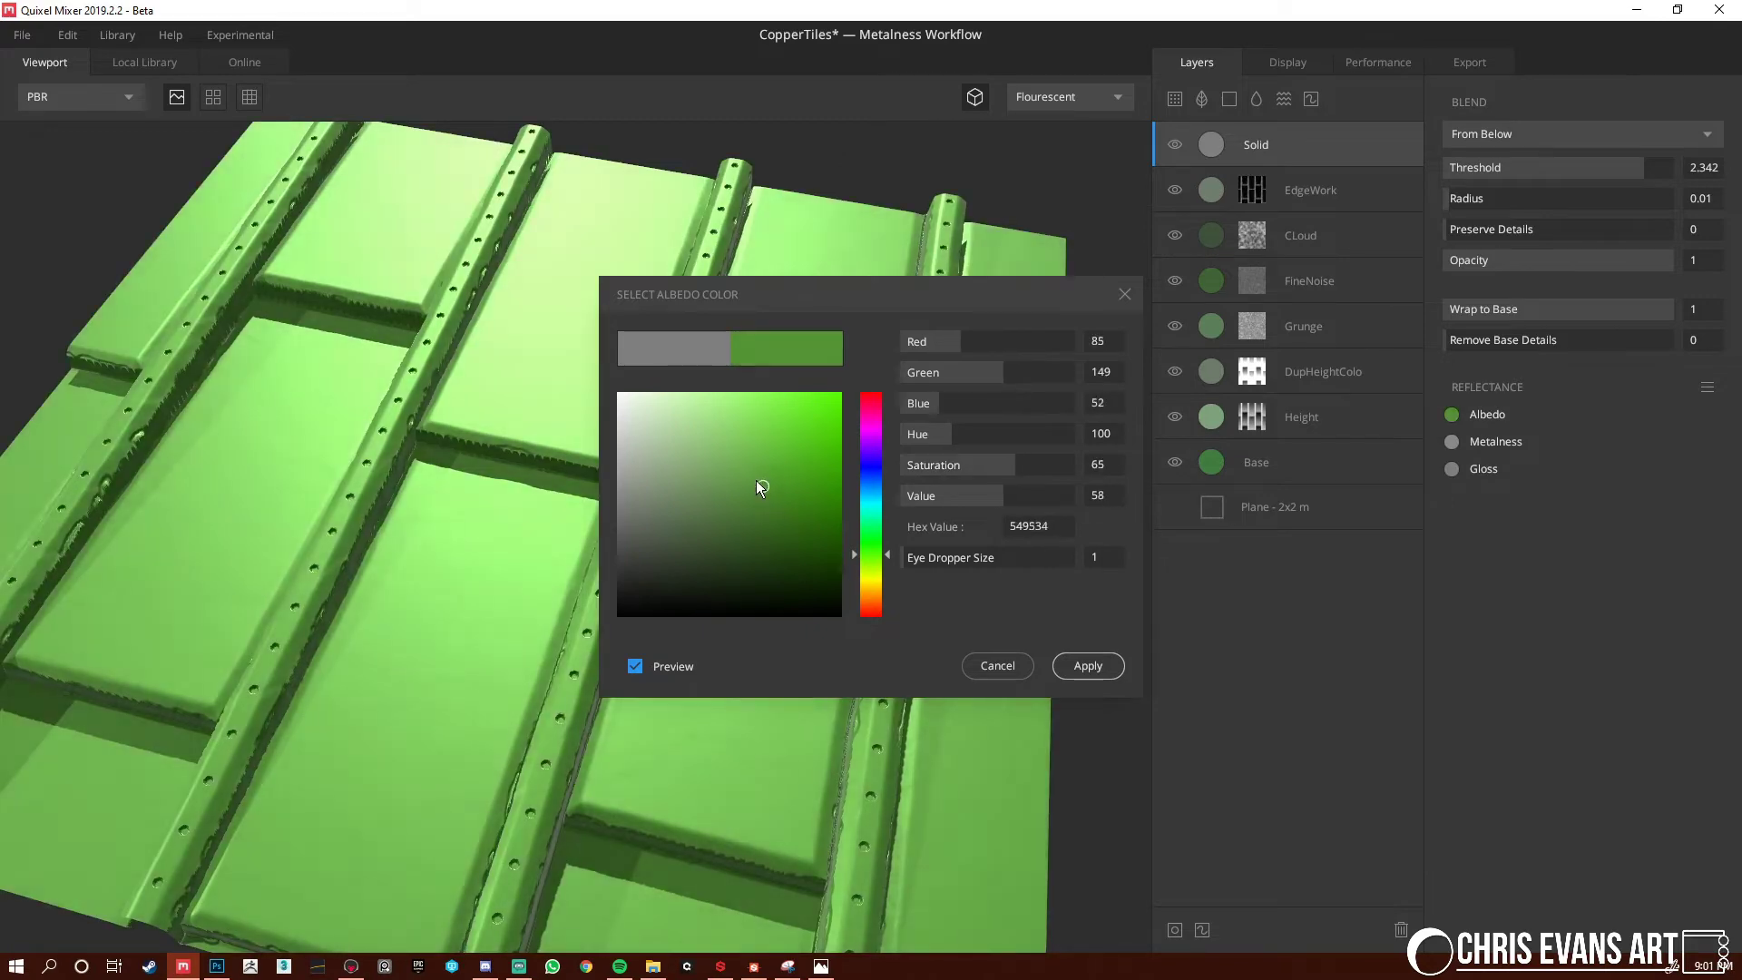
{"action": "mouse_move", "coordinate": [796, 490]}
{"action": "left_mouse_down"}
{"action": "mouse_move", "coordinate": [727, 541]}
{"action": "mouse_move", "coordinate": [734, 503]}
{"action": "left_mouse_up"}
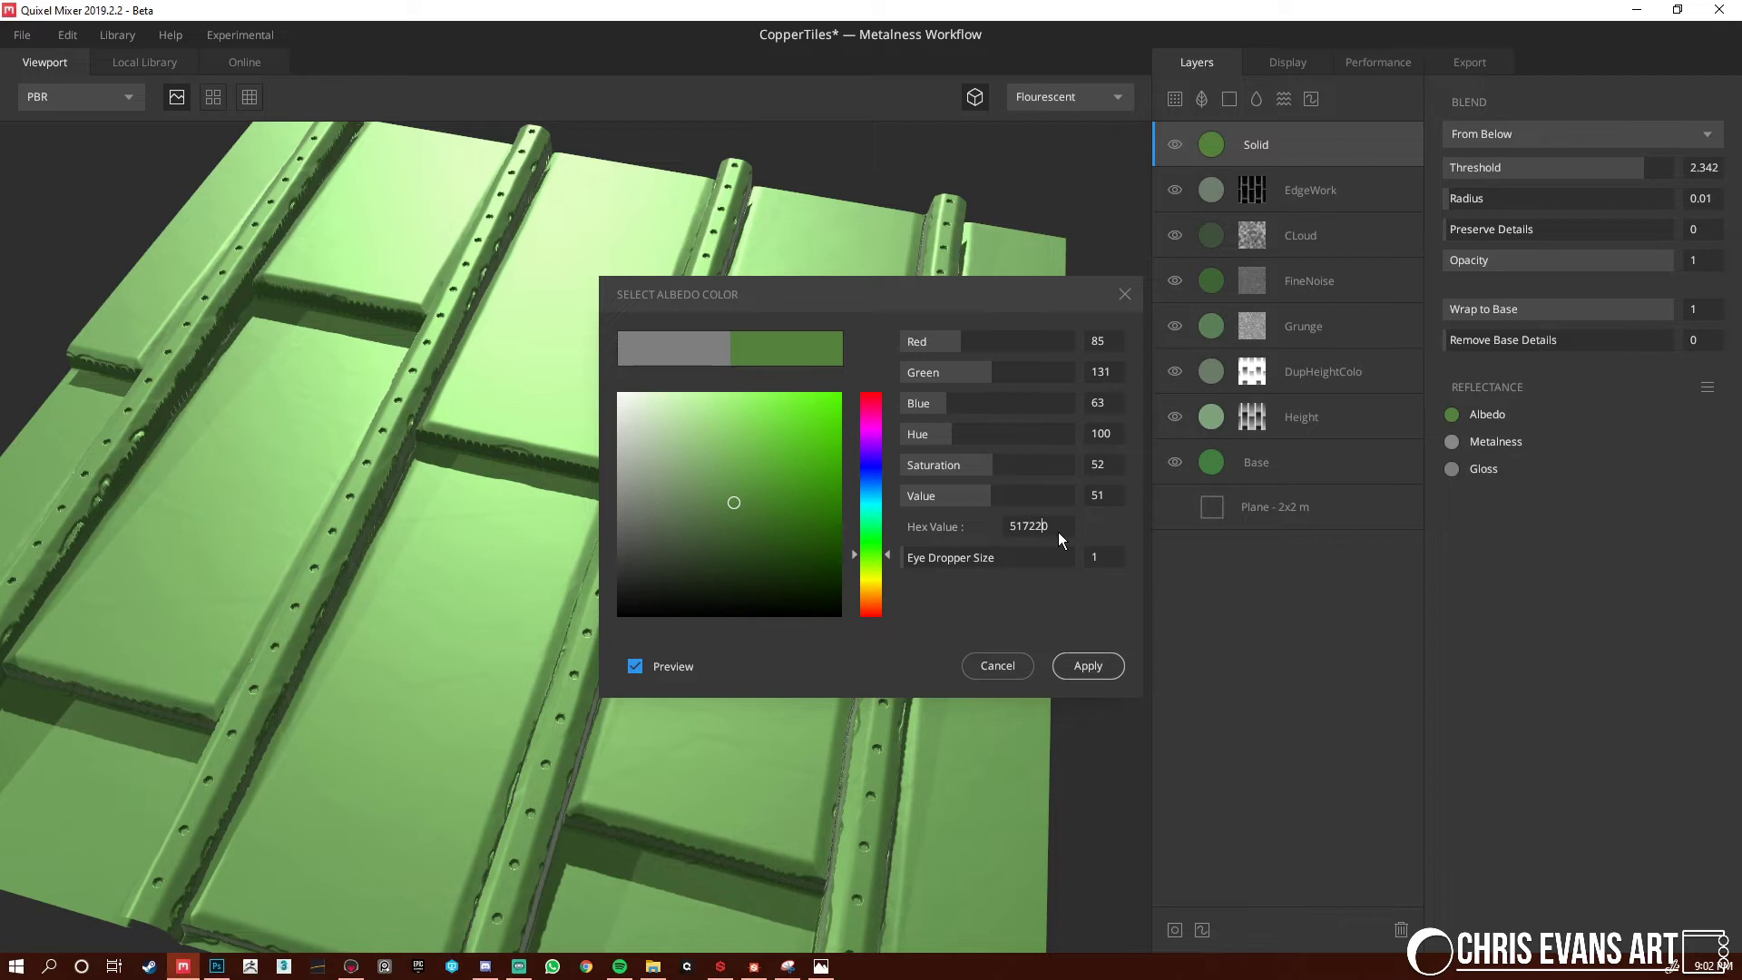
{"action": "type", "text": "9"}
{"action": "key", "text": "Return"}
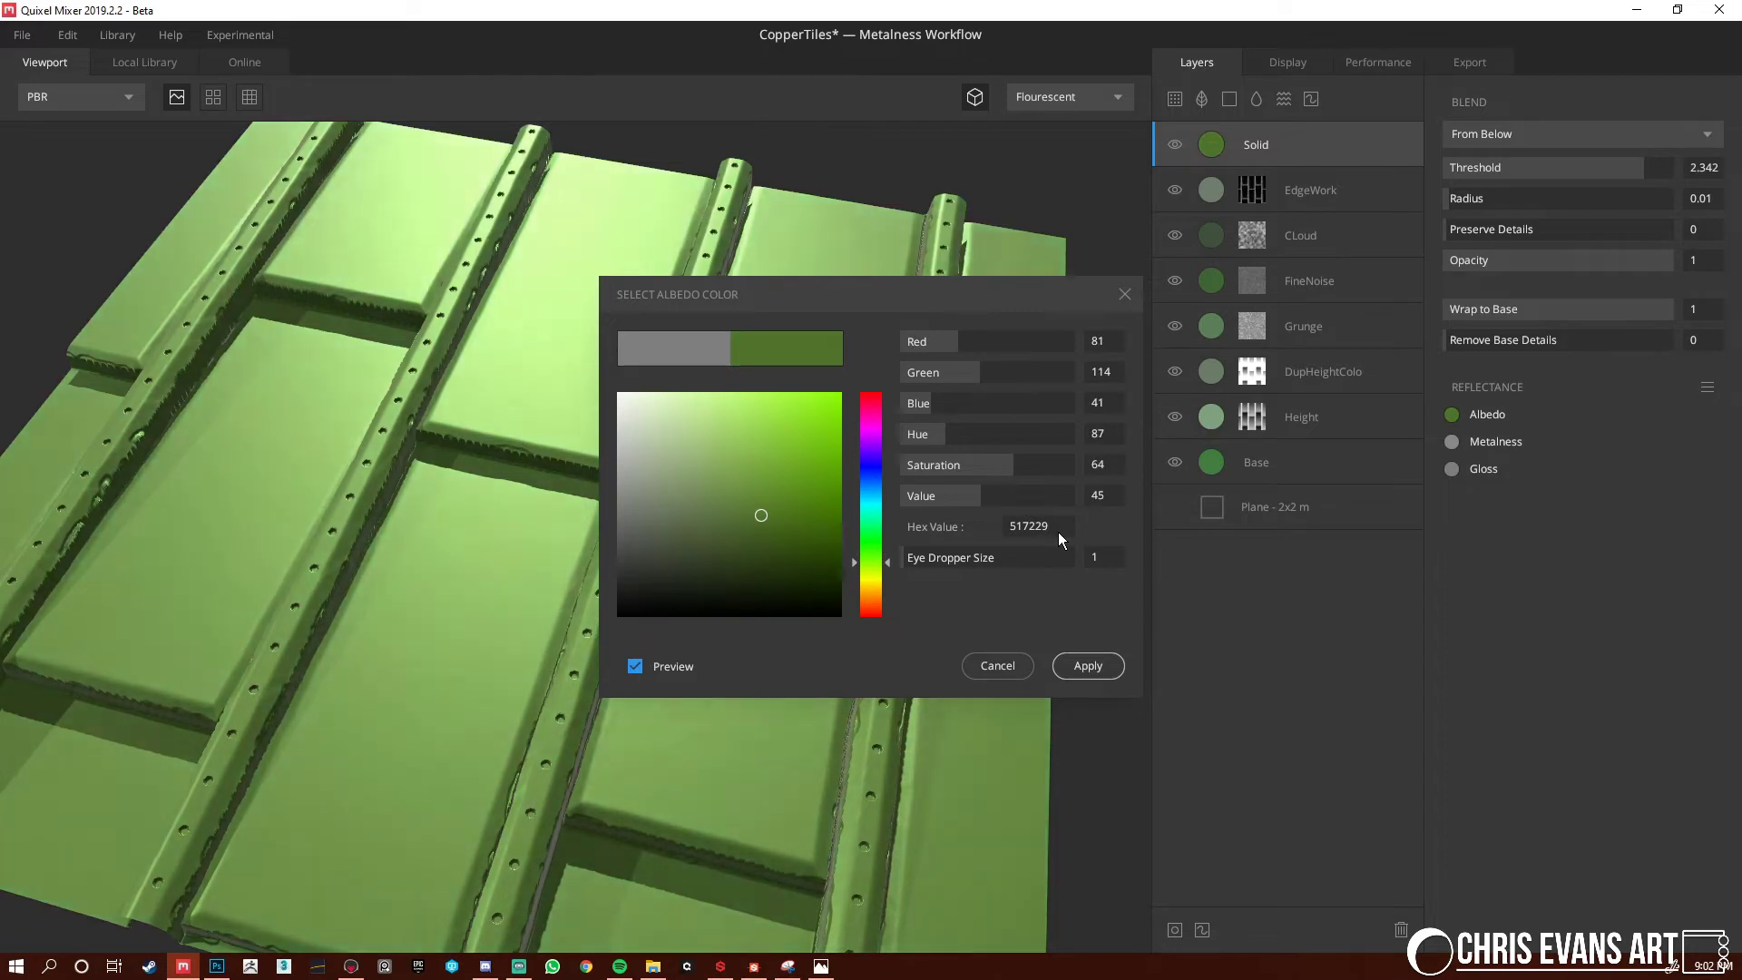
{"action": "left_click", "coordinate": [1080, 666]}
Set the new Solid layer's metalness to near black, hex 1A1A1A
{"action": "left_click", "coordinate": [1452, 441]}
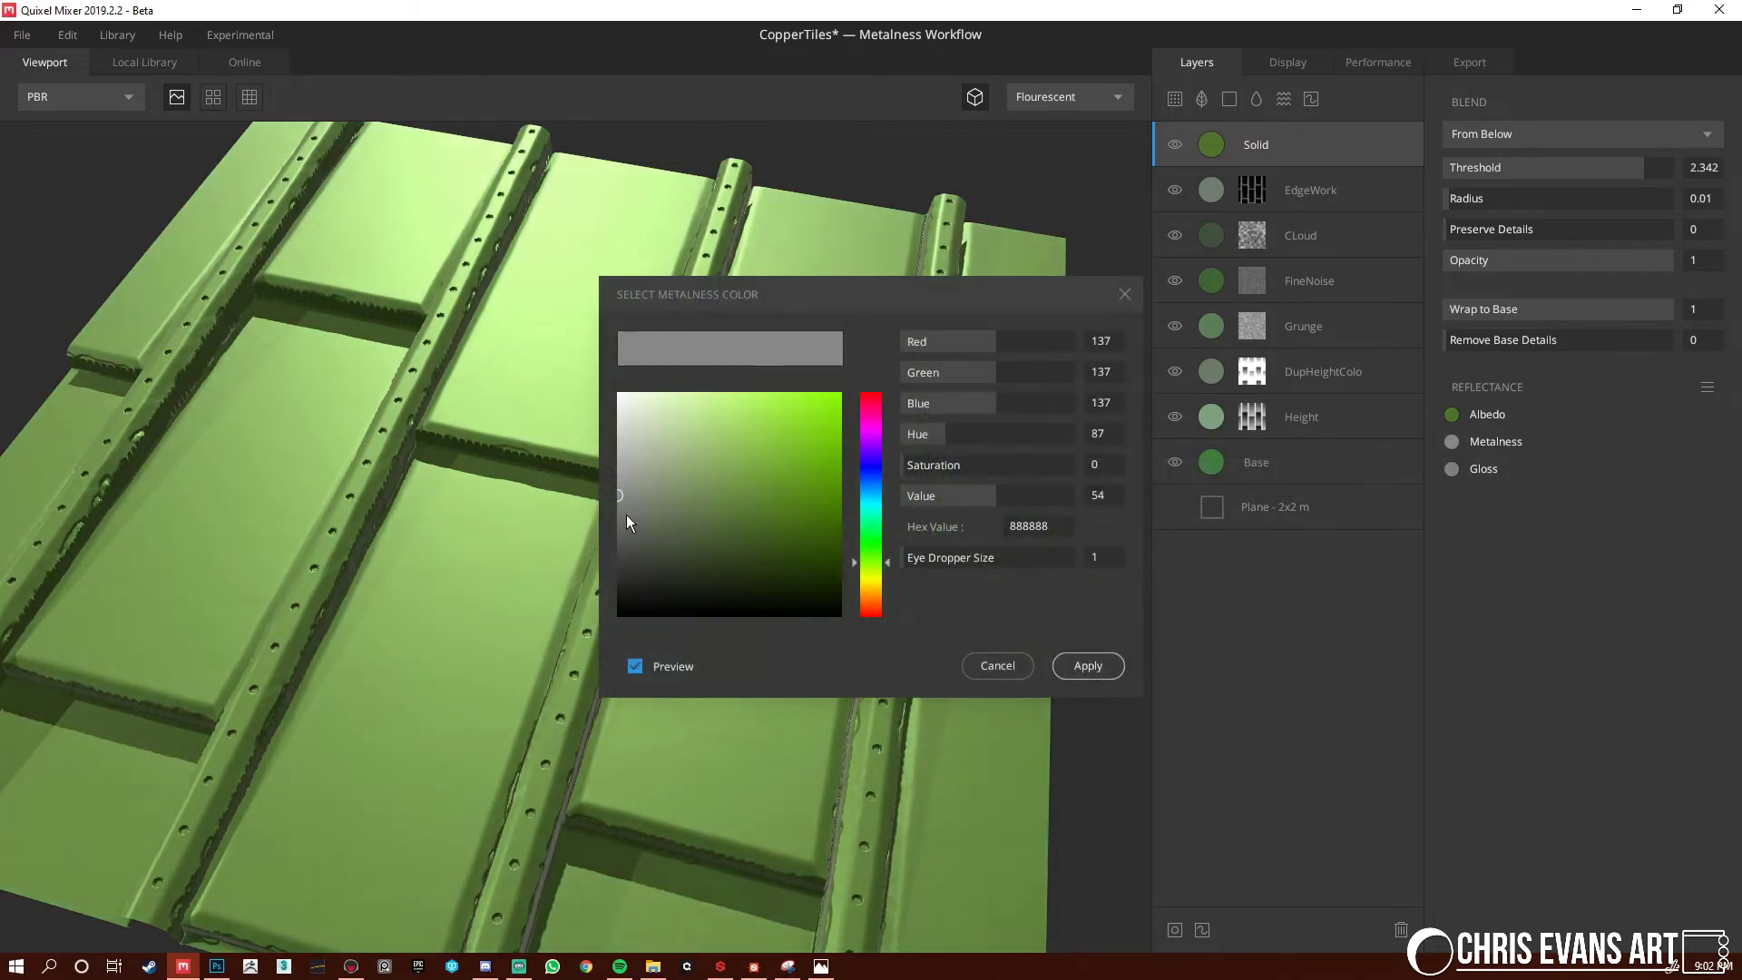
{"action": "left_click_drag", "start_coordinate": [626, 514], "coordinate": [600, 596]}
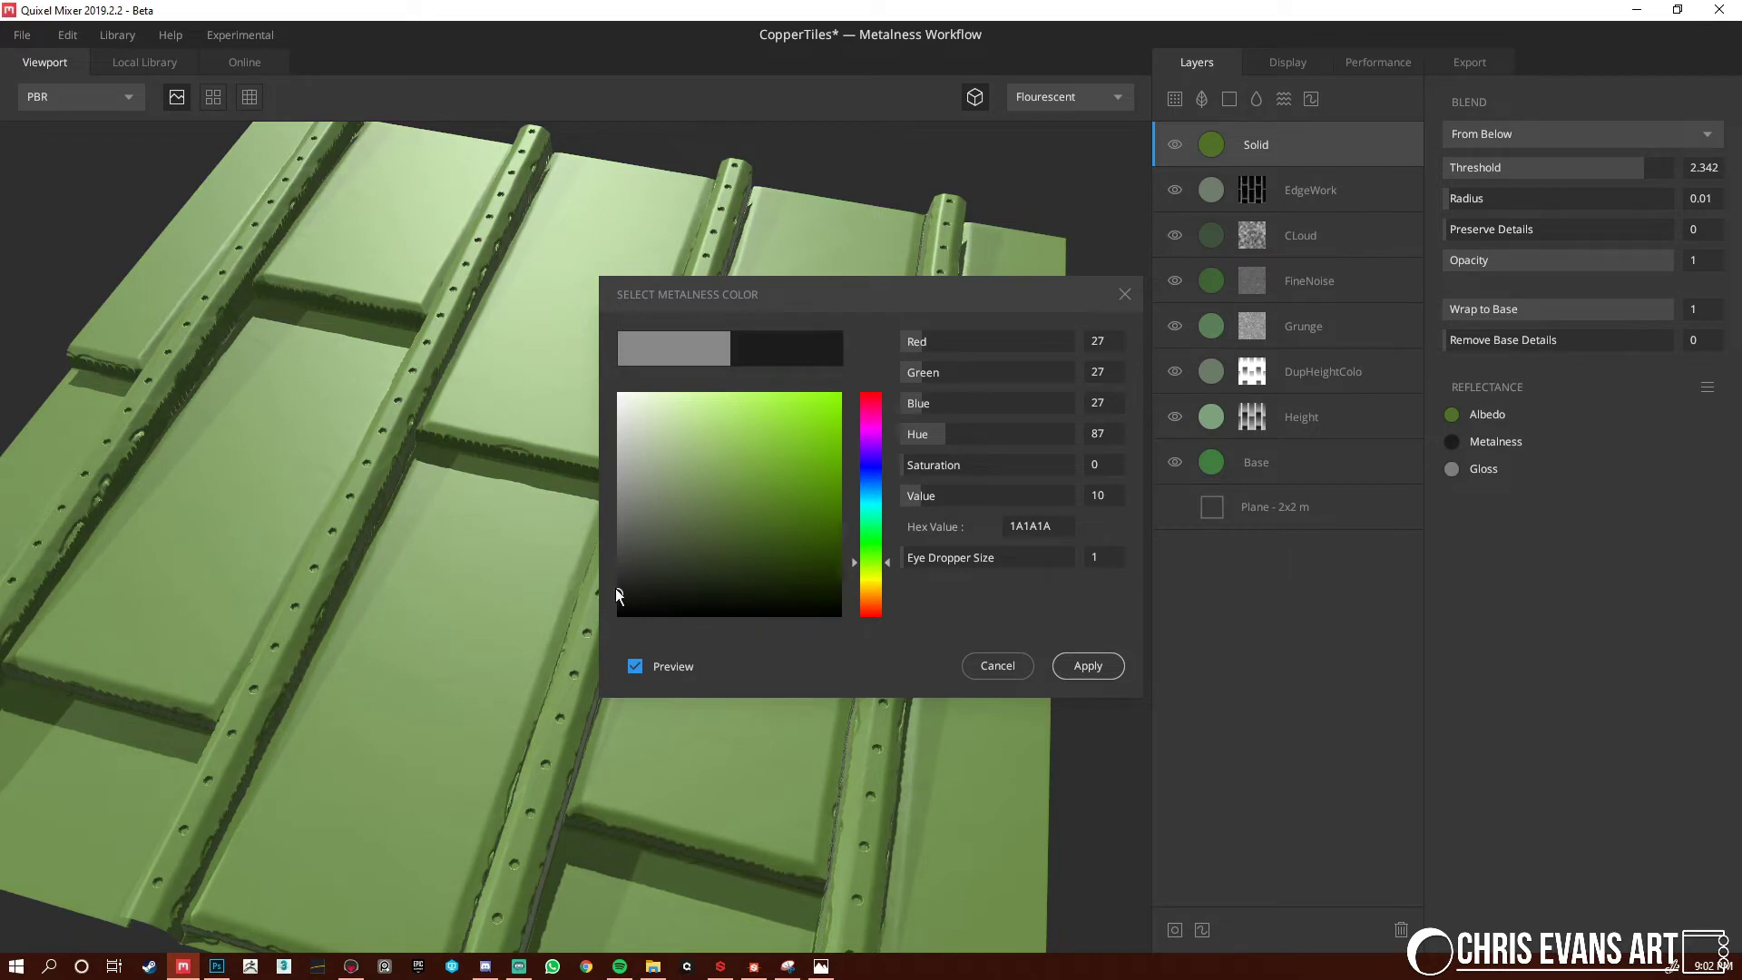
{"action": "left_click", "coordinate": [1080, 666]}
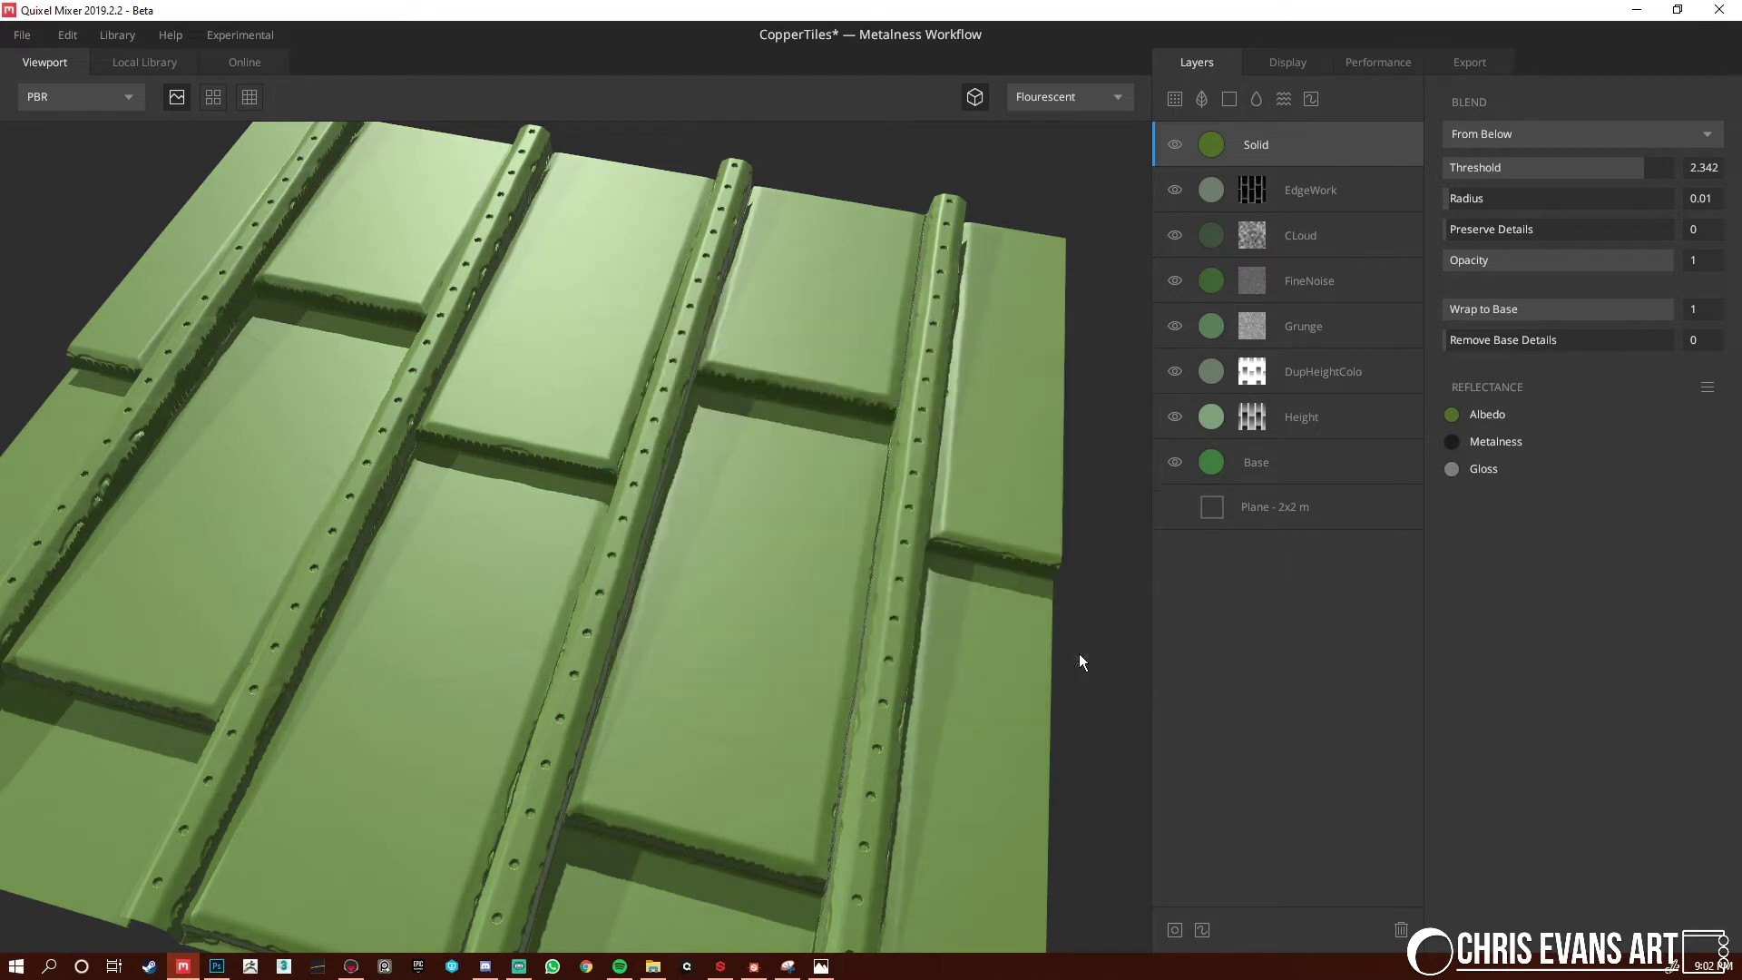
Give the new Solid layer a mask stack with an inverted Curvature component, Levels 0.448 and 0.551, and inspect the tiles
{"action": "left_click", "coordinate": [1174, 930]}
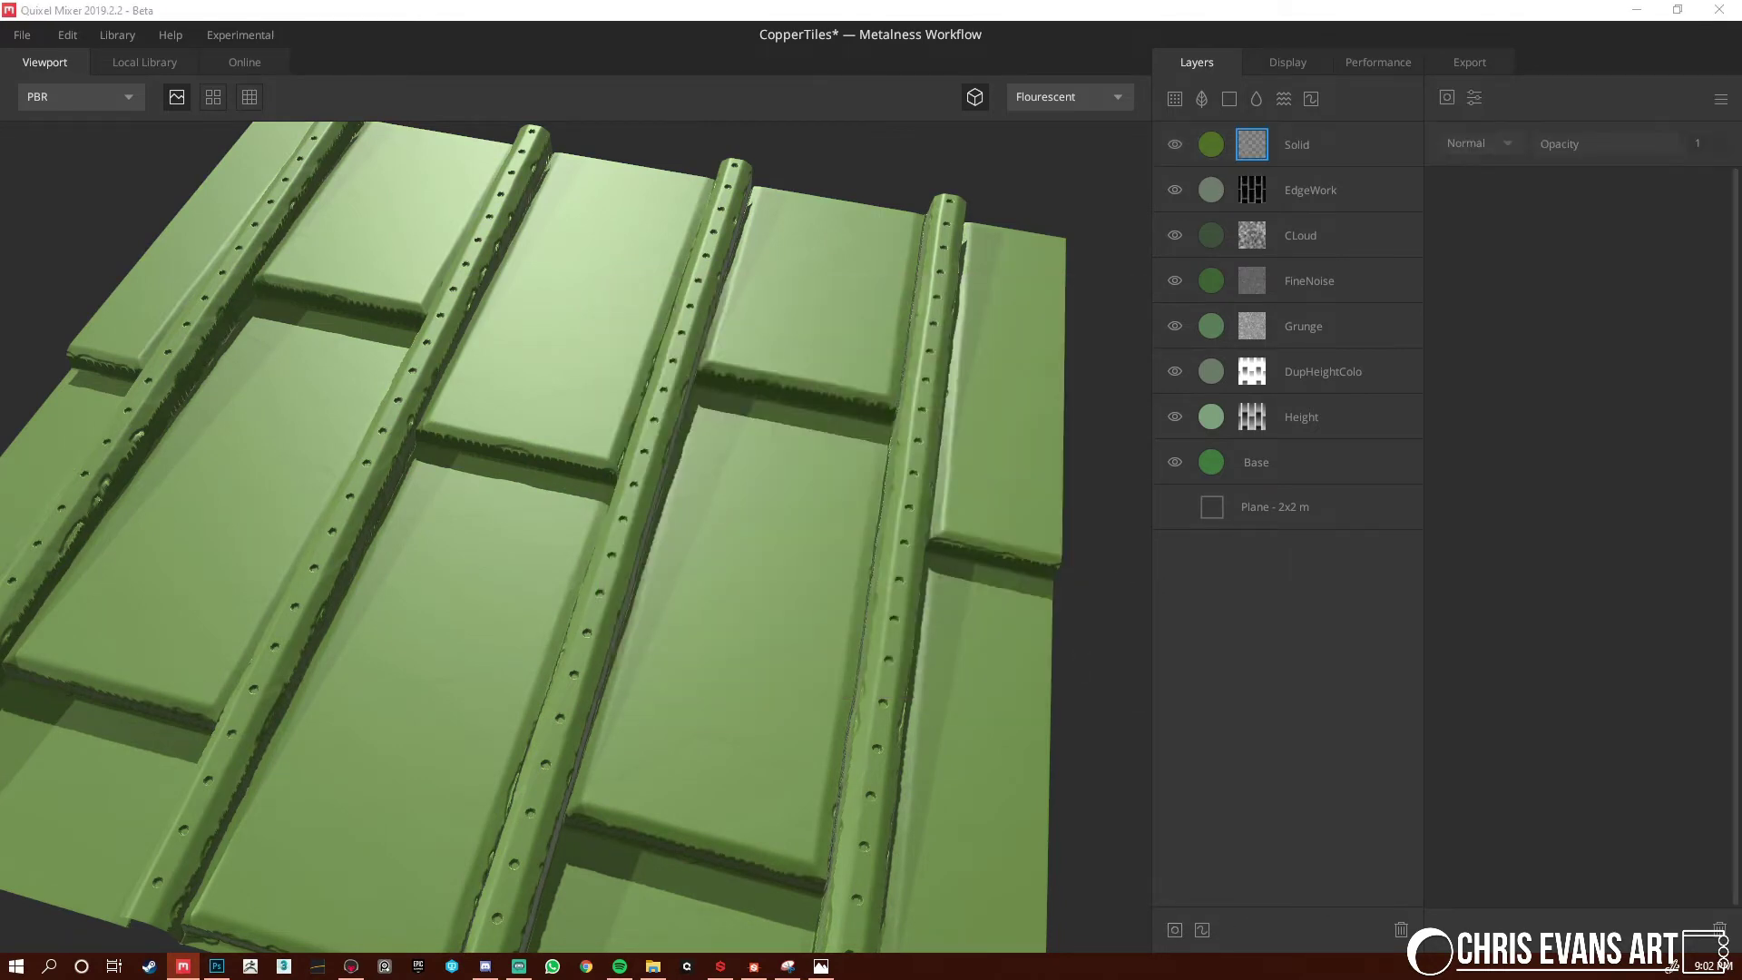
{"action": "left_click", "coordinate": [1447, 98]}
{"action": "left_click", "coordinate": [1472, 257]}
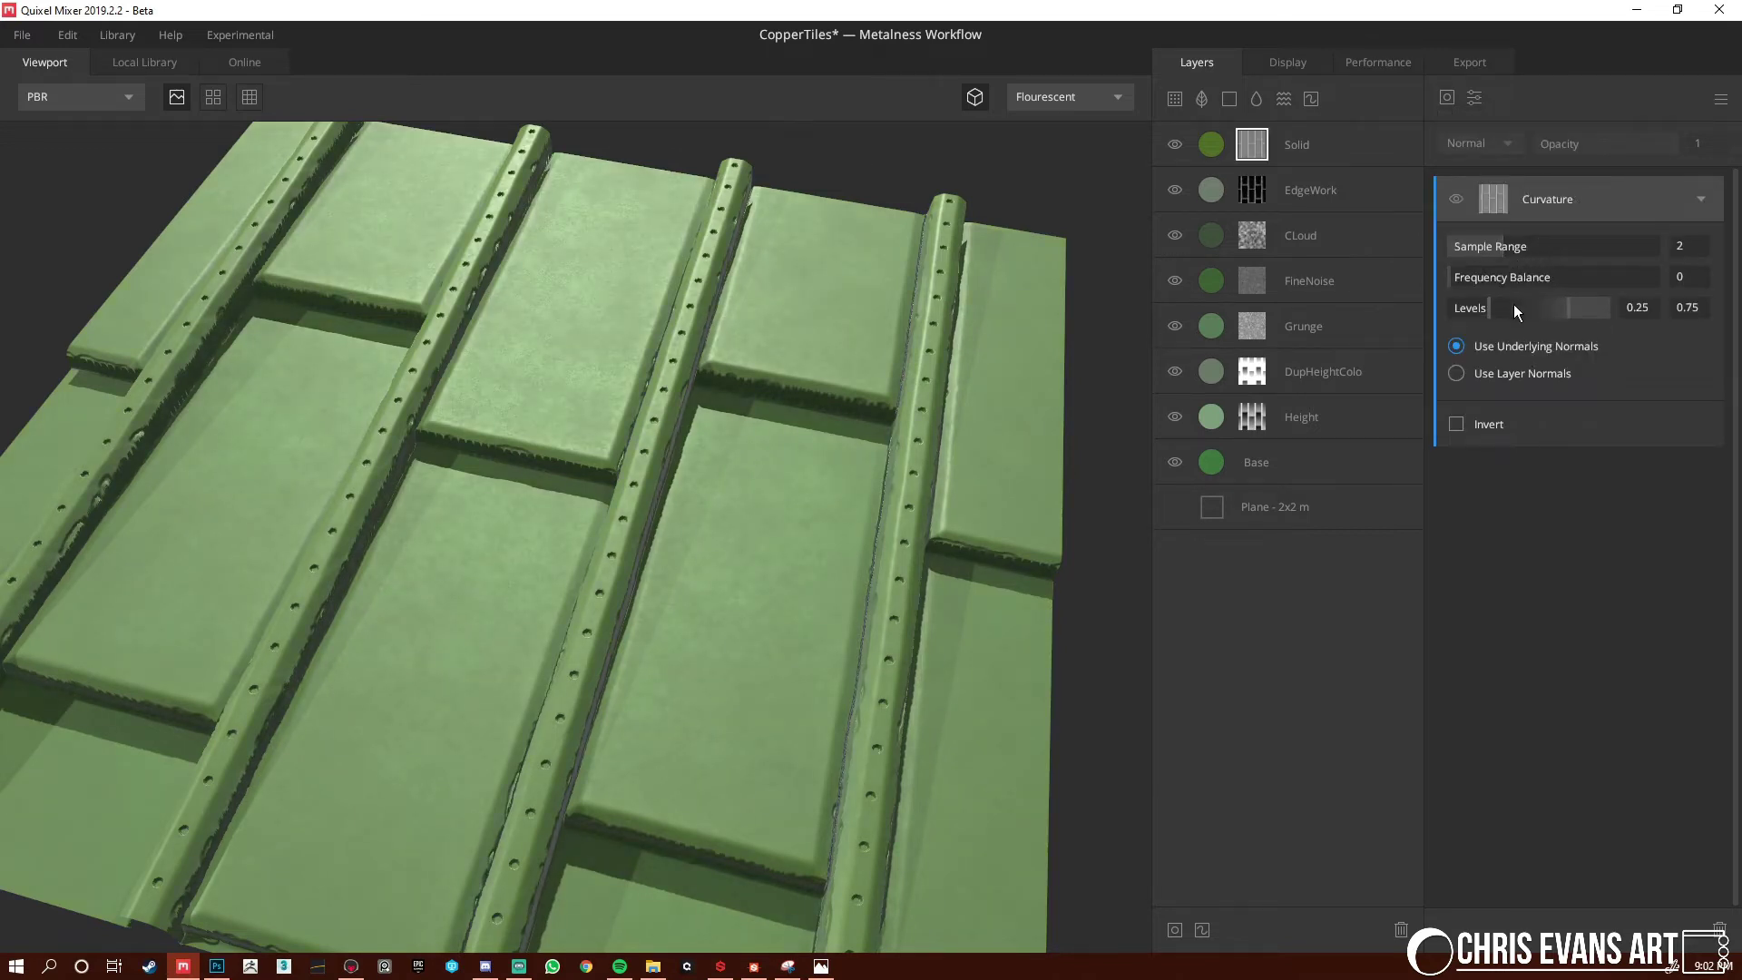
{"action": "left_click_drag", "start_coordinate": [1495, 313], "coordinate": [1523, 316]}
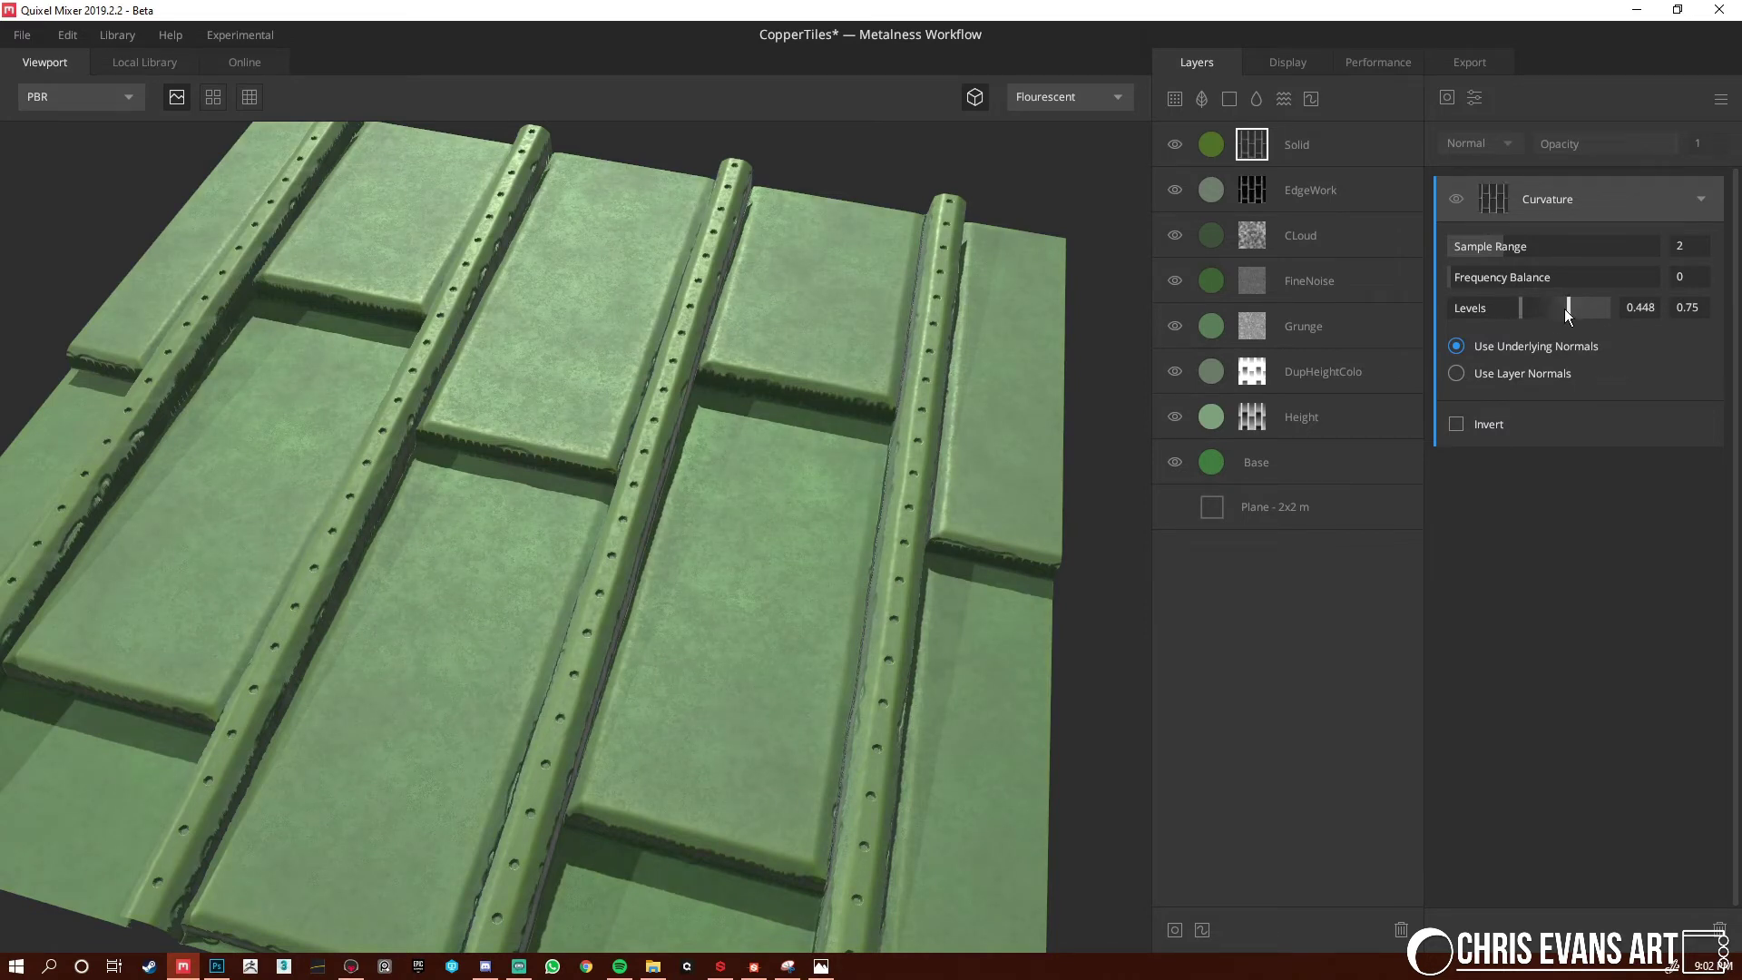
{"action": "left_click_drag", "start_coordinate": [1563, 311], "coordinate": [1536, 310]}
{"action": "left_click", "coordinate": [1456, 424]}
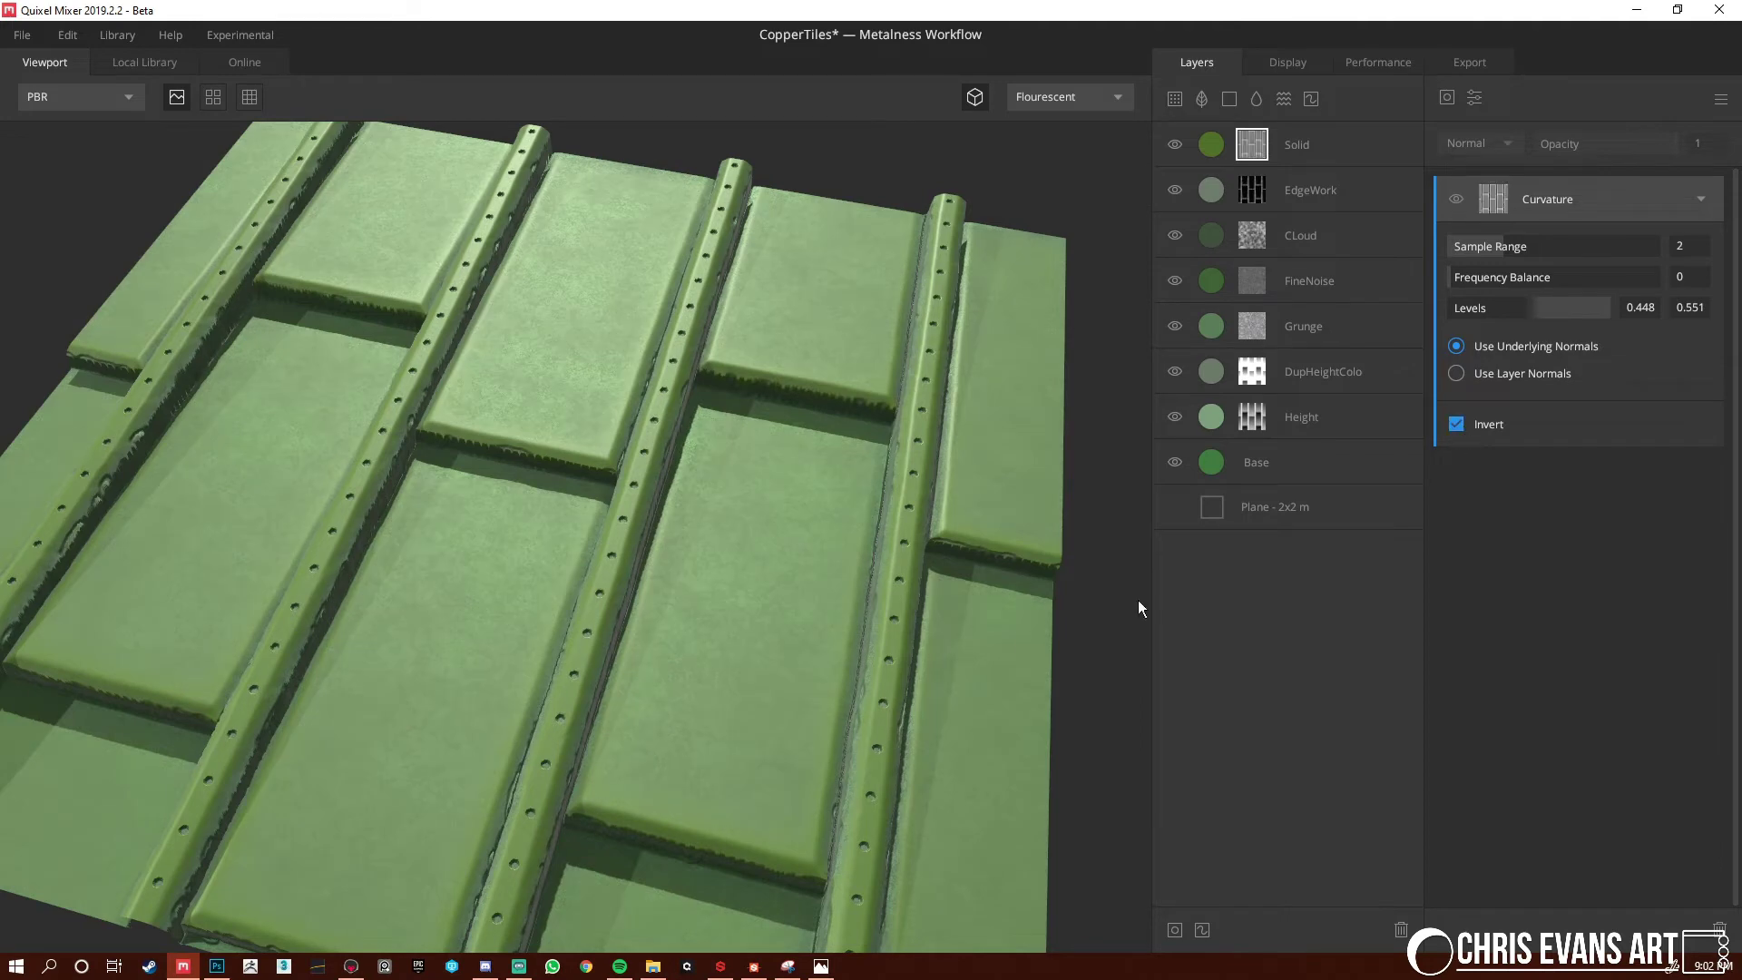
{"action": "scroll", "coordinate": [818, 726], "scroll_direction": "up", "scroll_amount": 2}
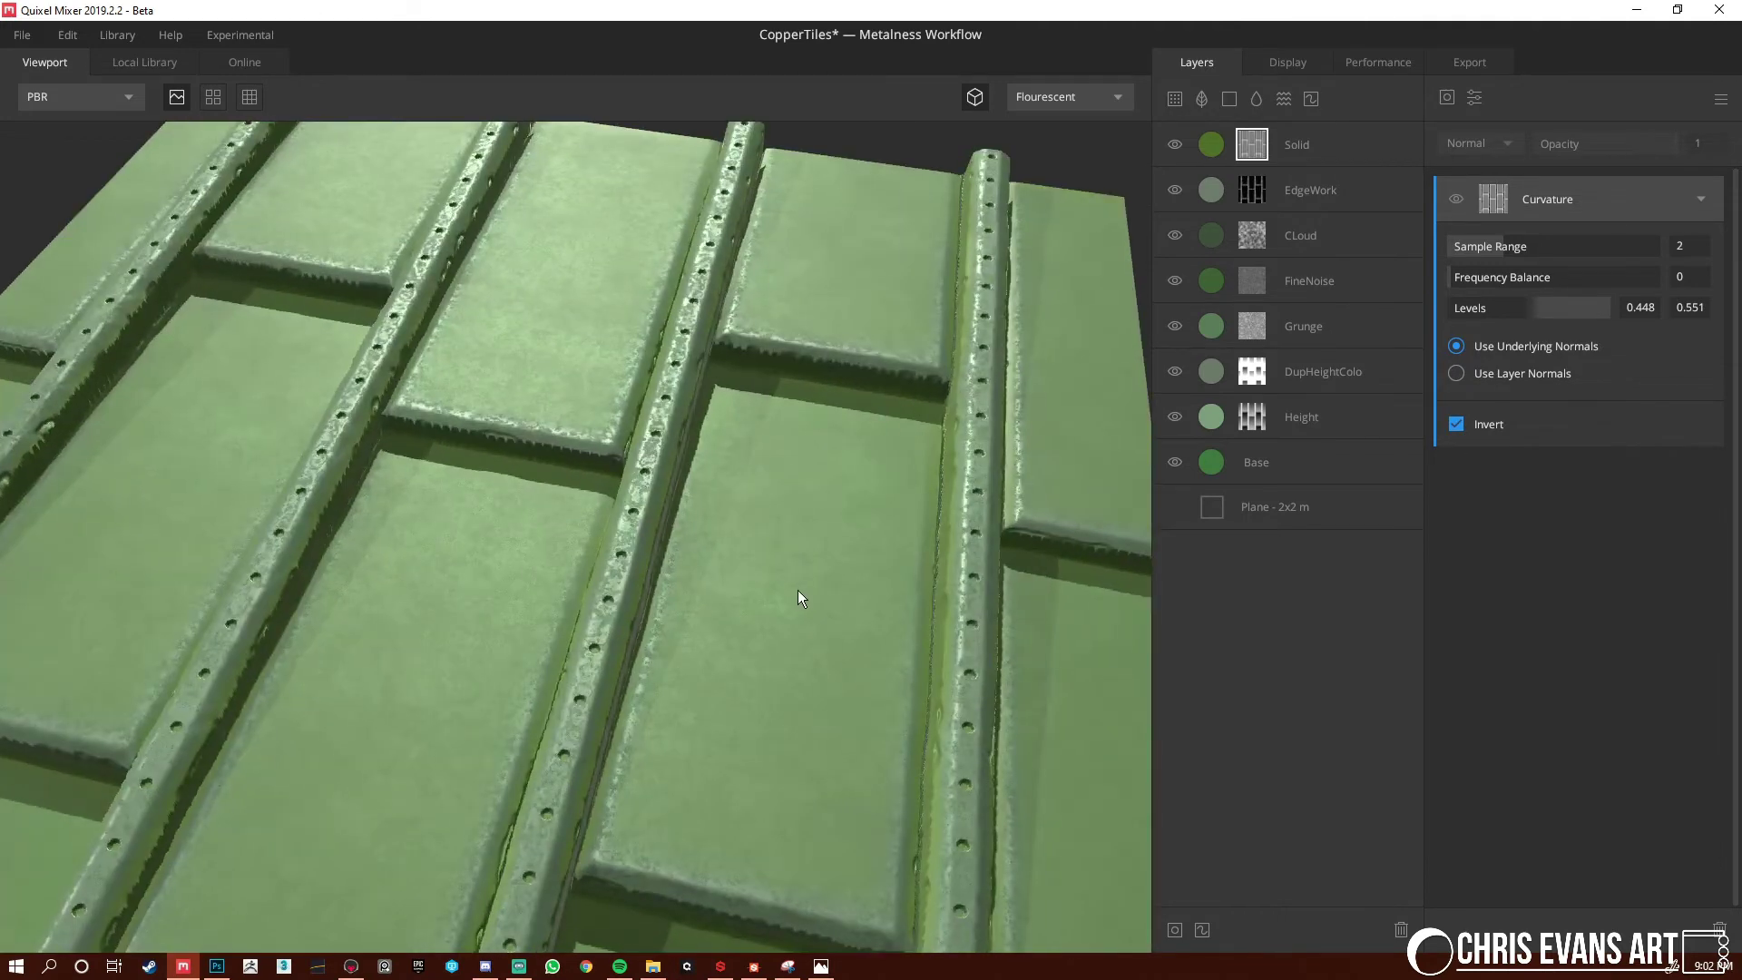
Add a Worley 1 Noise component above the Curvature, blended with Multiply, and inspect the tiles
{"action": "left_click", "coordinate": [1448, 97]}
{"action": "mouse_move", "coordinate": [1508, 185]}
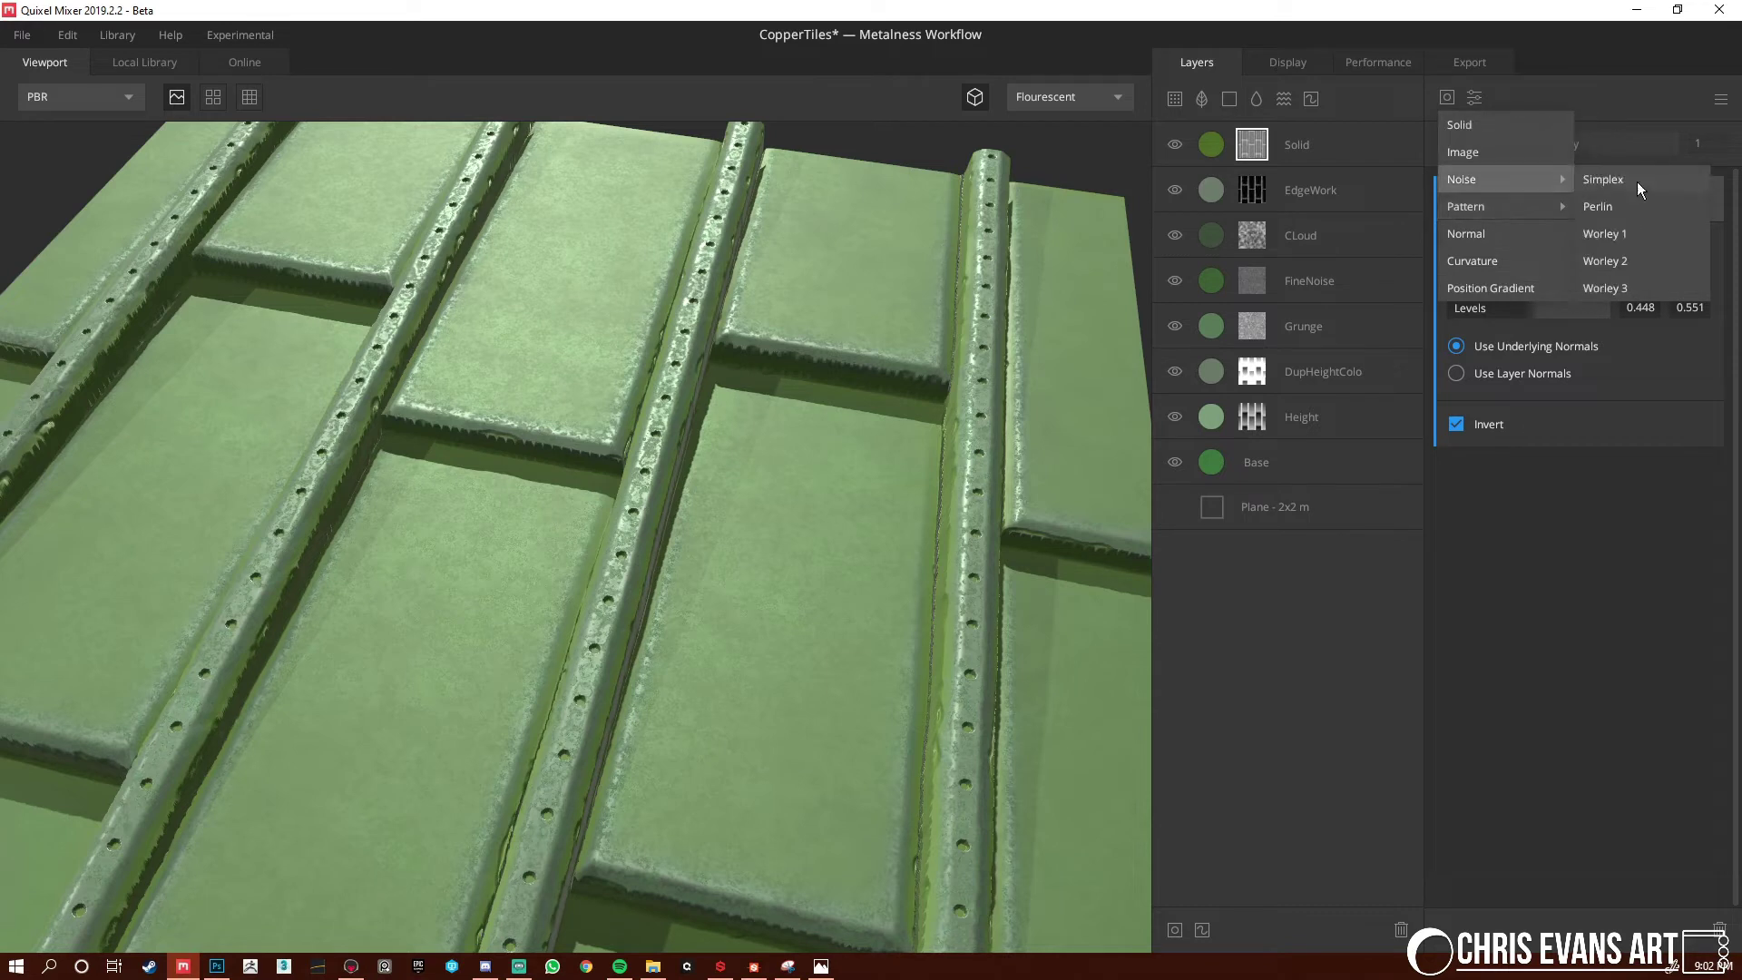
{"action": "left_click", "coordinate": [1631, 232]}
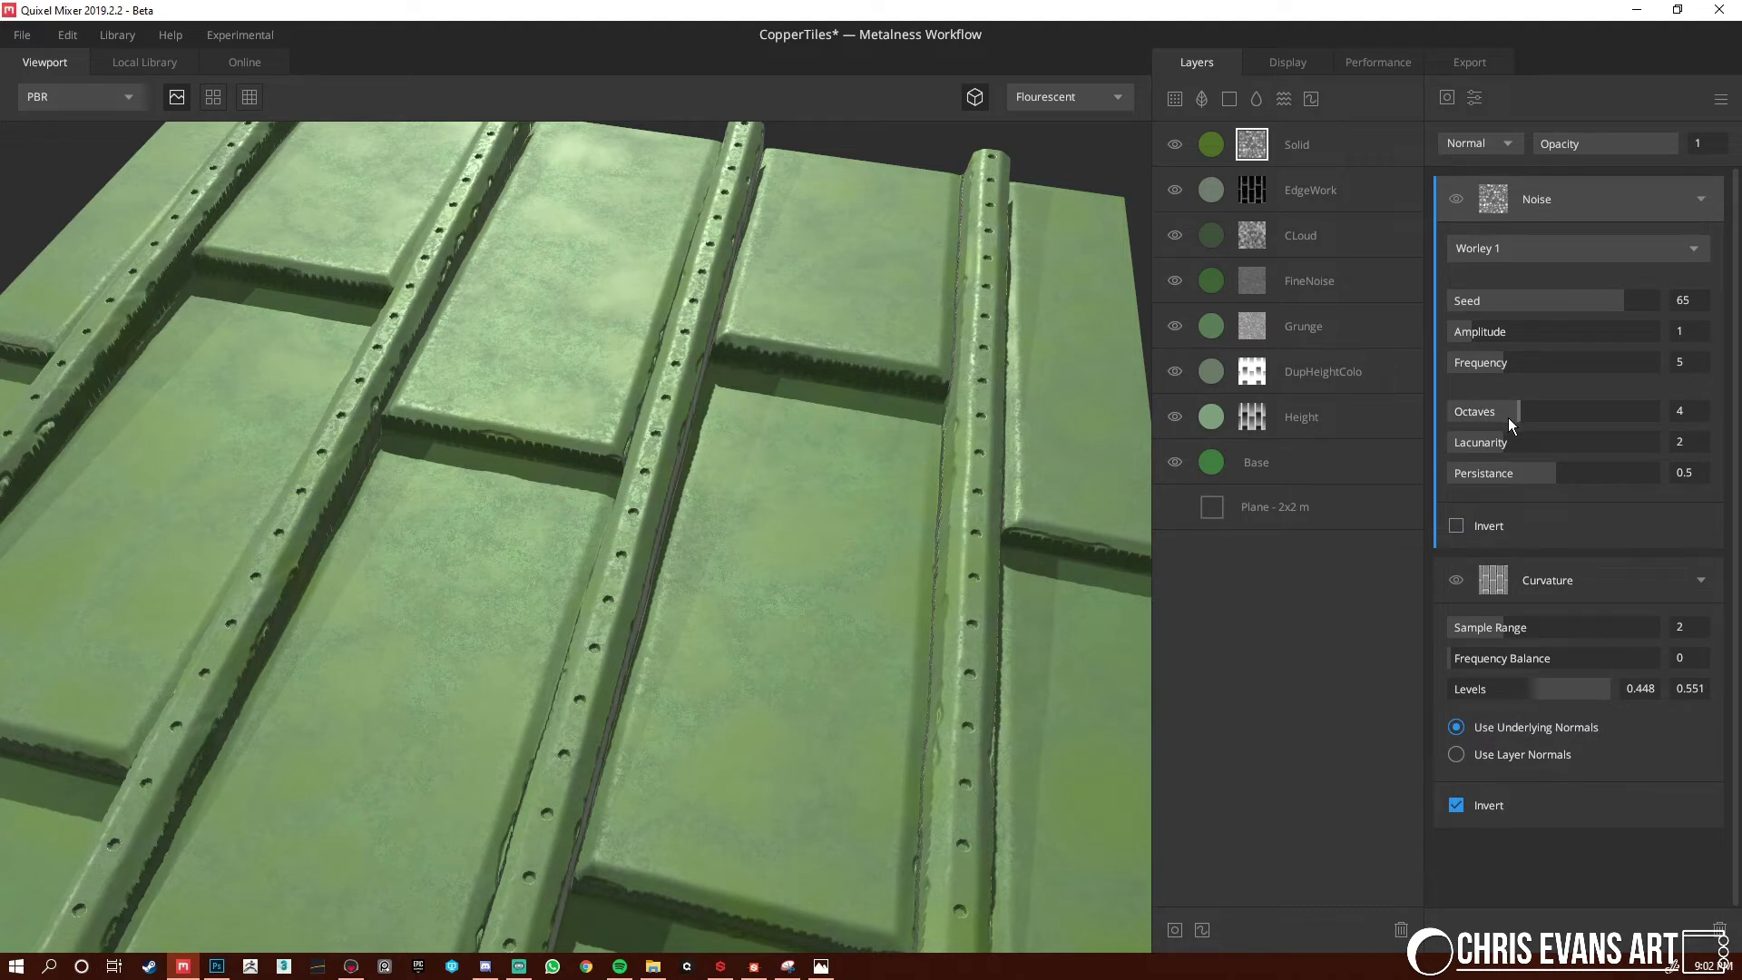
{"action": "left_click", "coordinate": [1506, 136]}
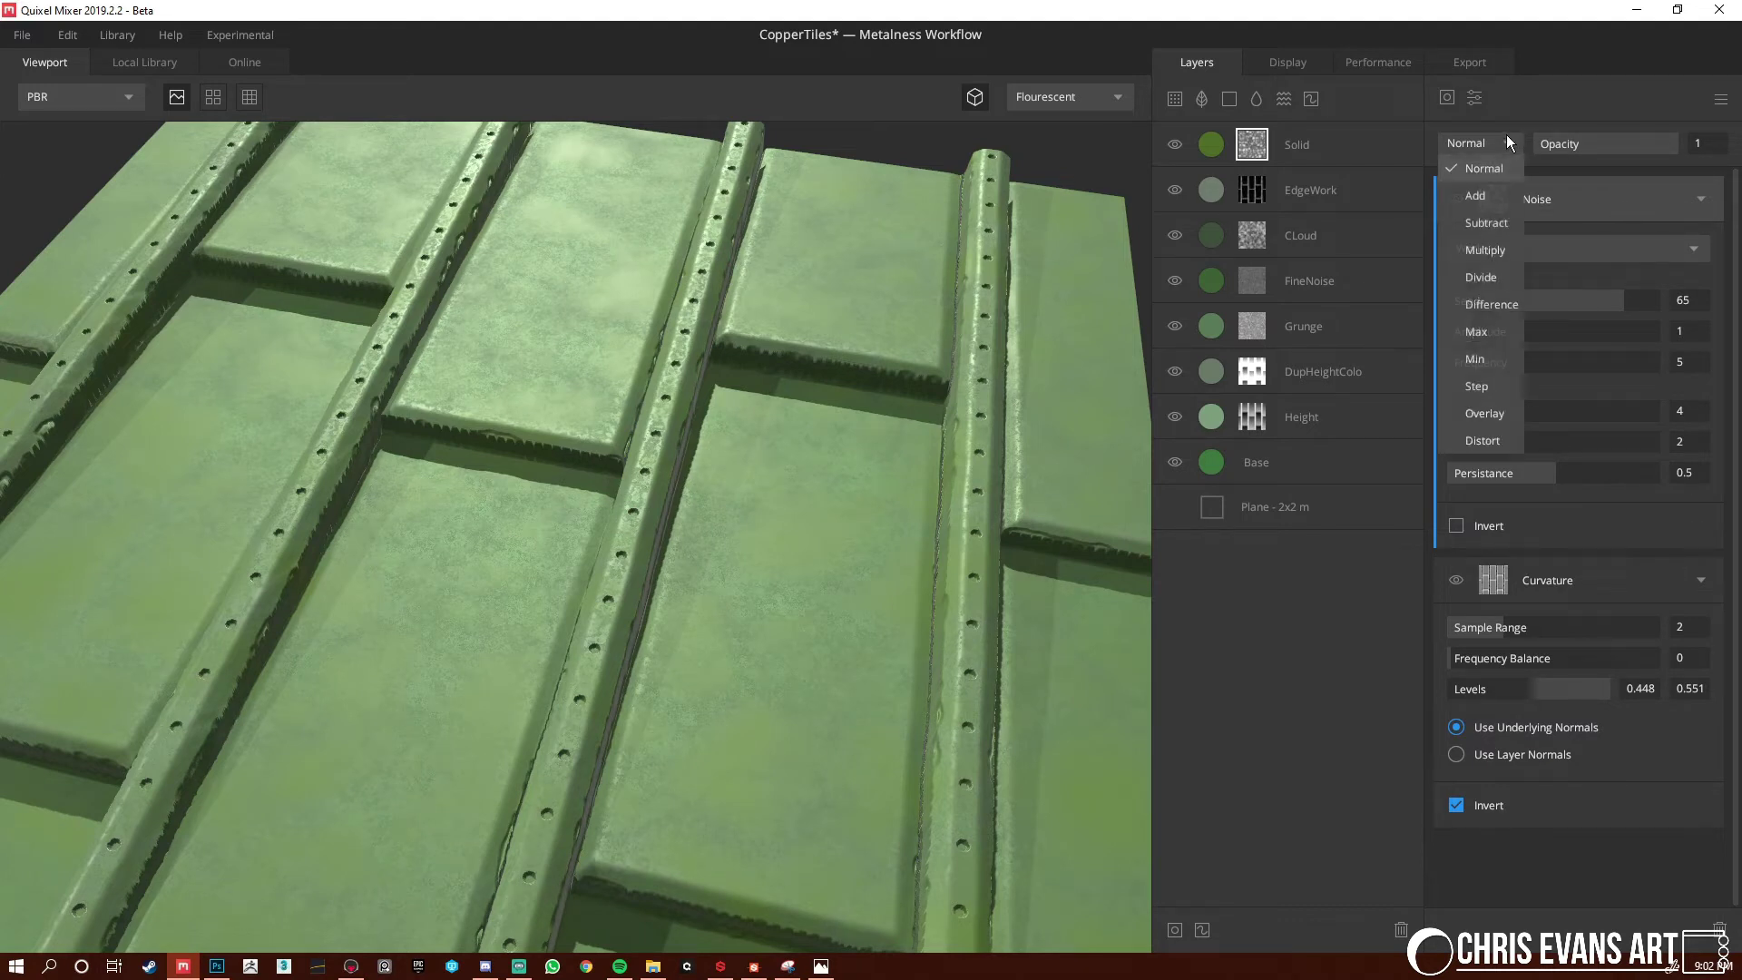
{"action": "left_click", "coordinate": [1493, 245]}
{"action": "left_click_drag", "start_coordinate": [907, 687], "coordinate": [751, 622]}
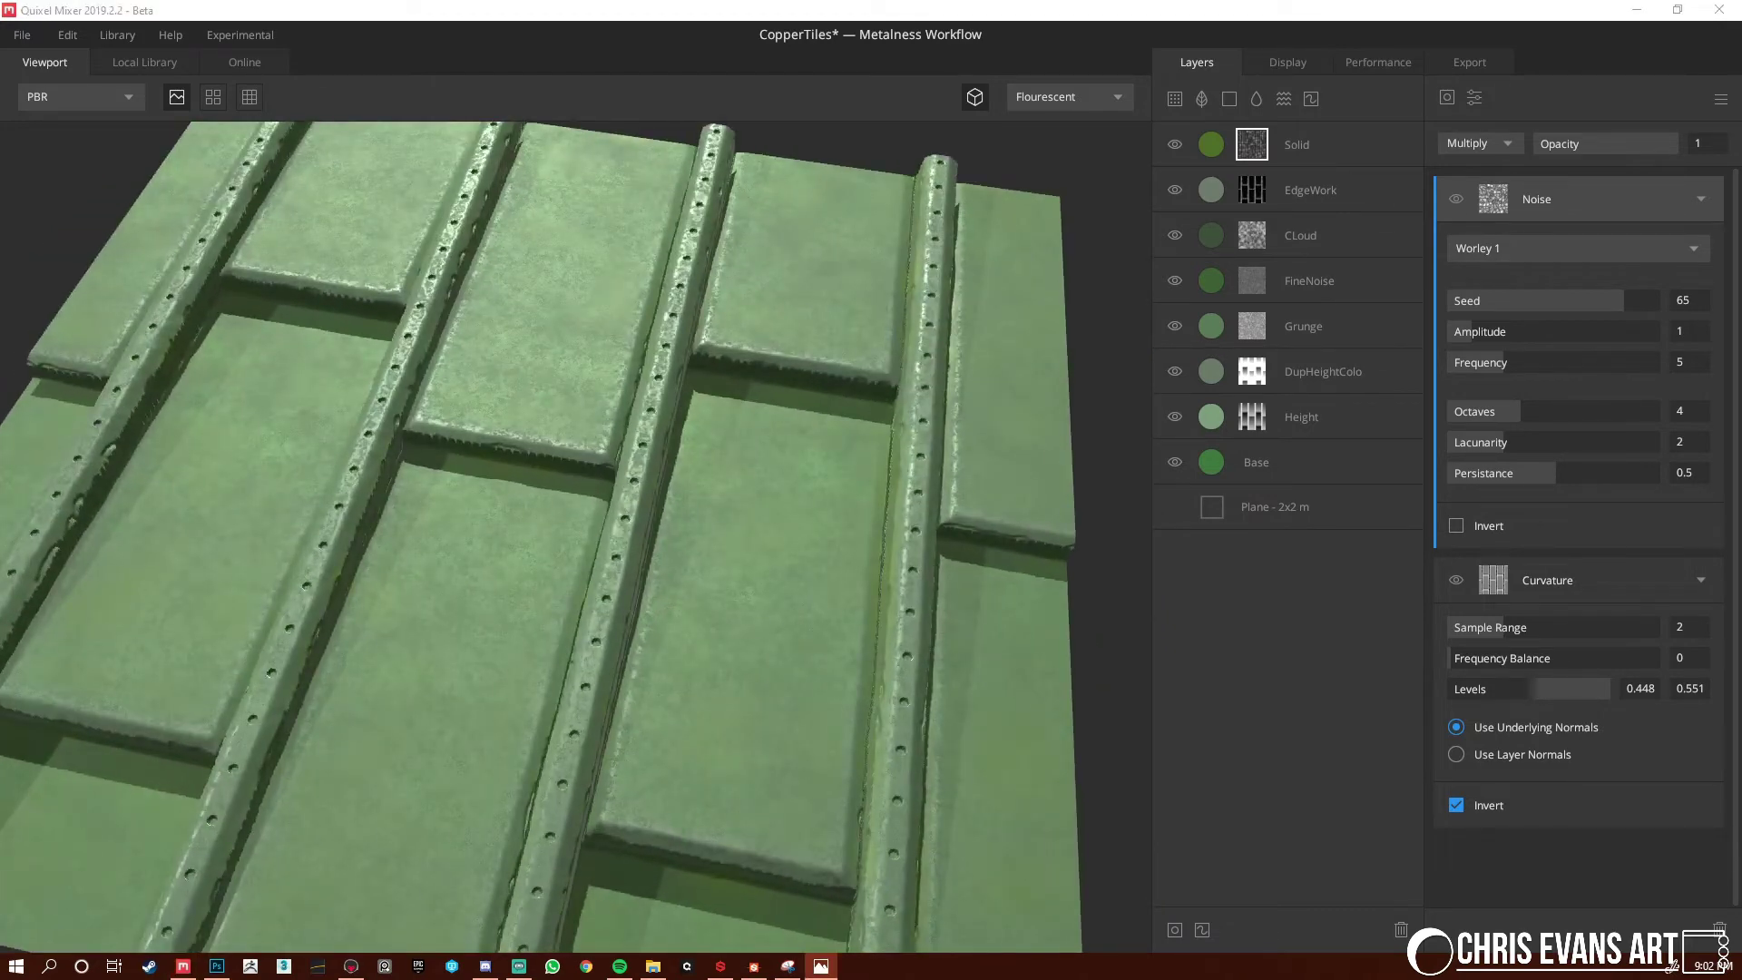
Add a Brightness/Contrast modifier above the Noise in the Solid layer's mask stack, with brightness 0.03 and contrast 4.718
{"action": "left_click", "coordinate": [1479, 98]}
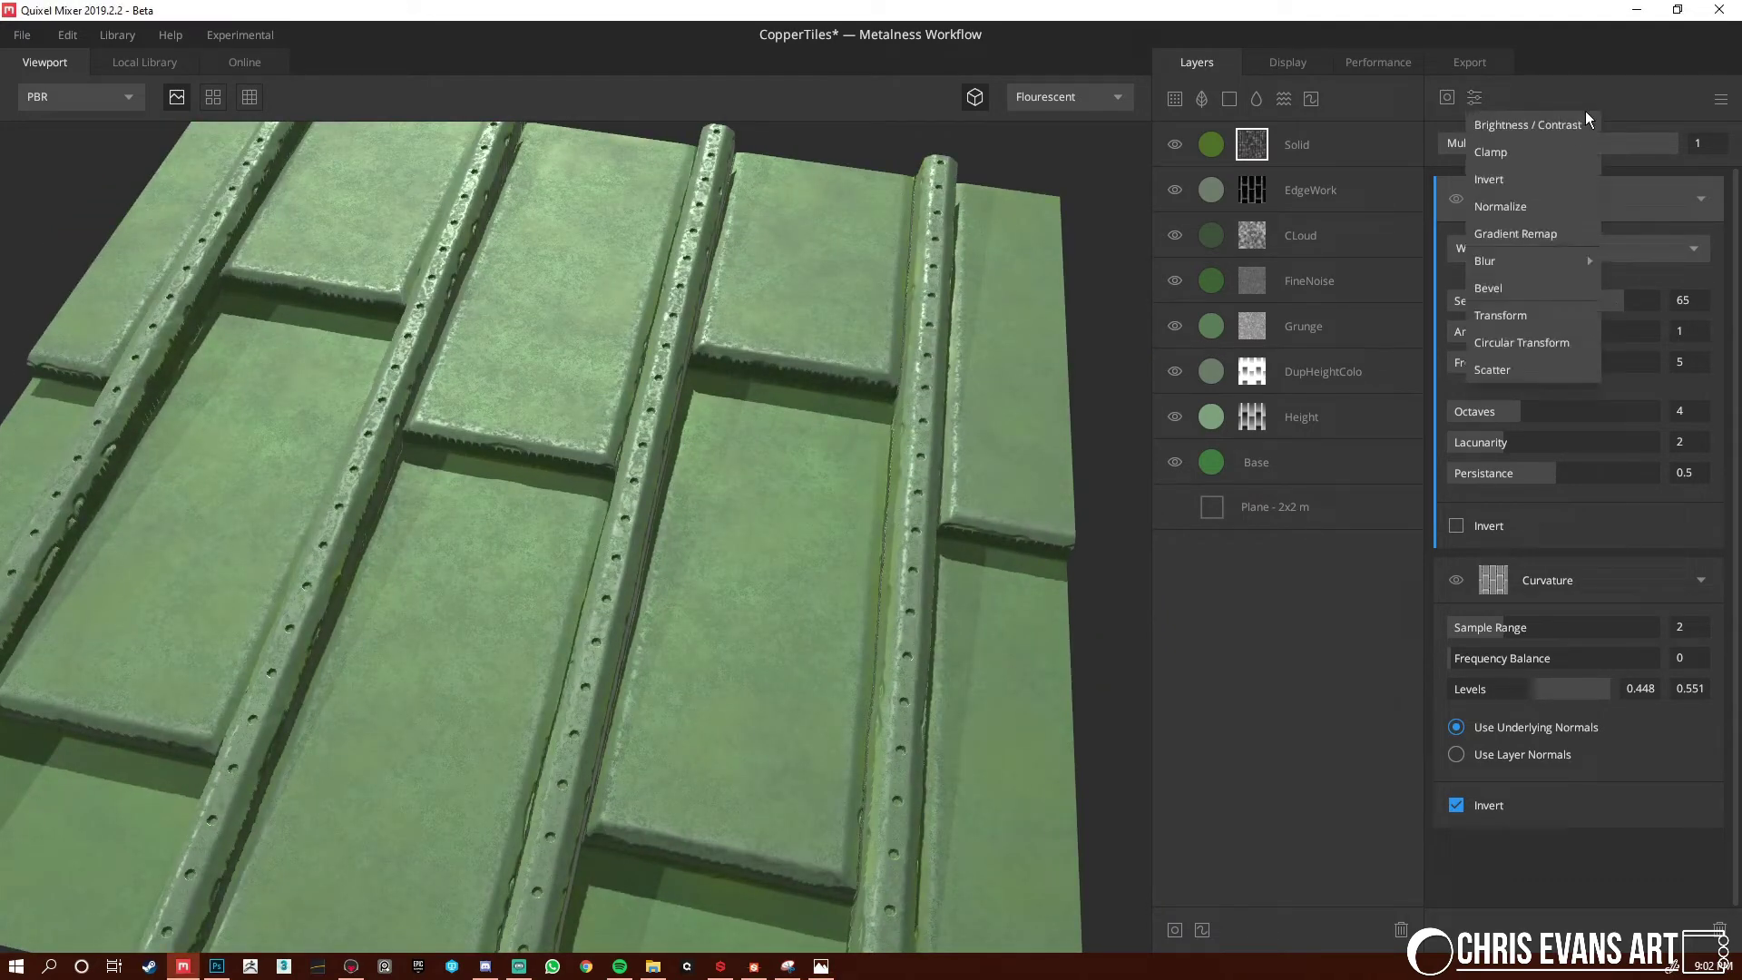
{"action": "left_click", "coordinate": [1548, 127]}
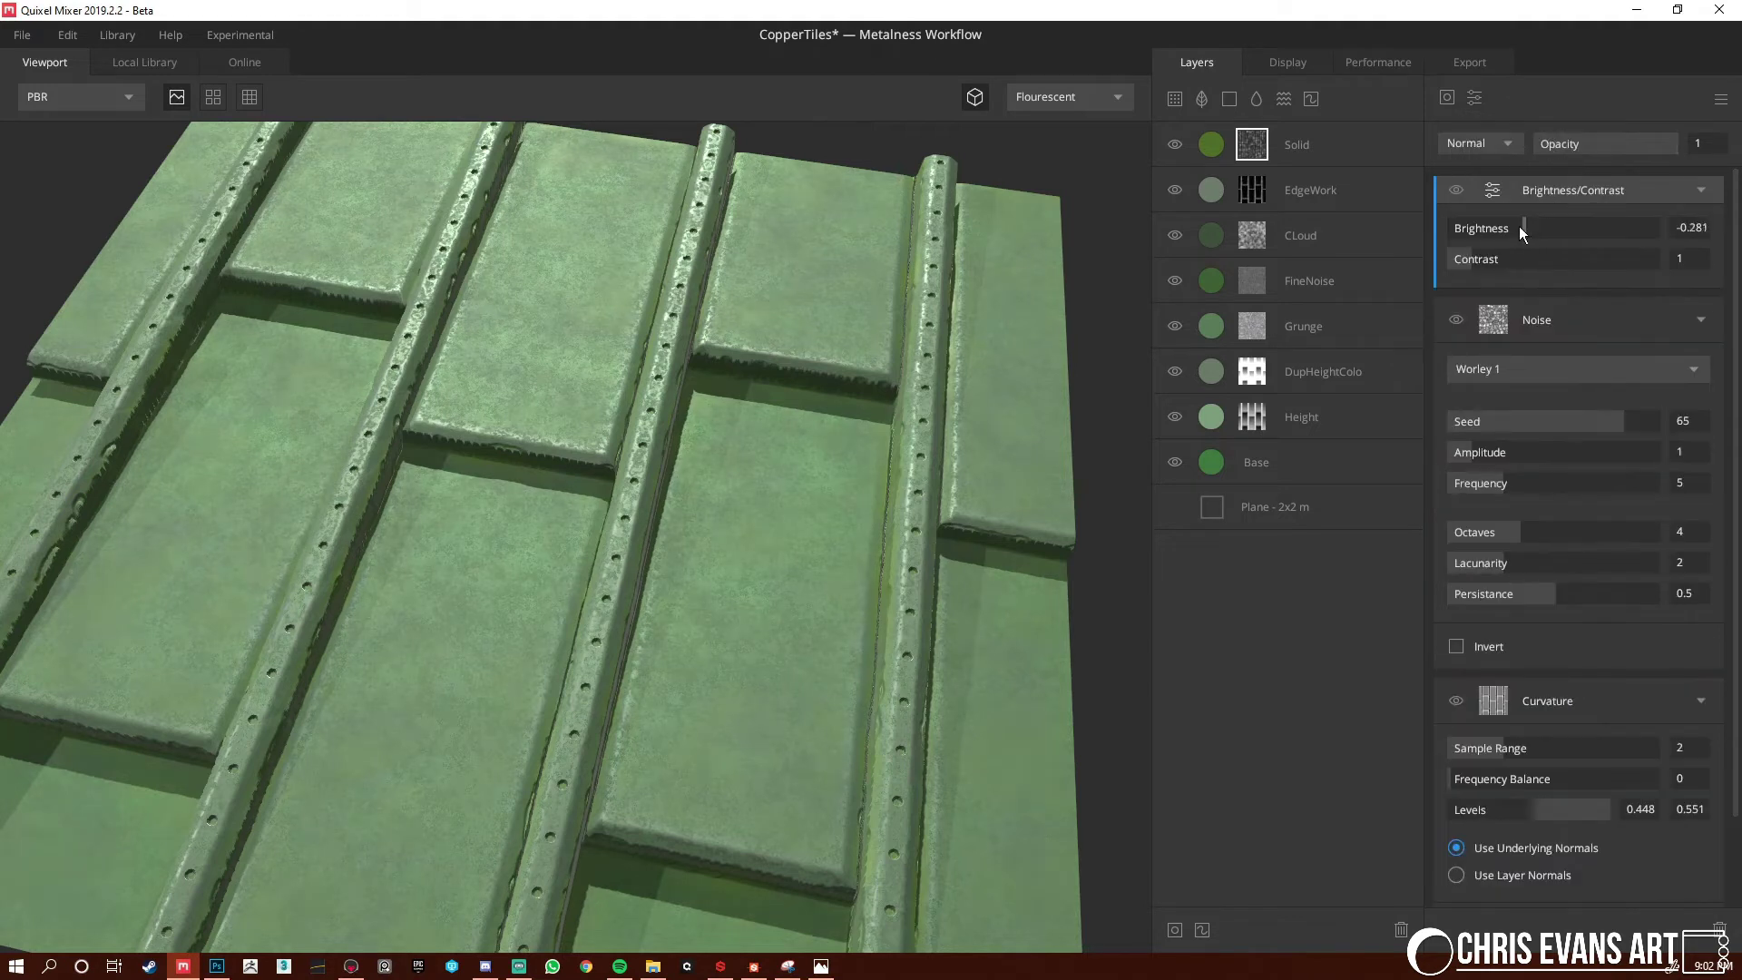
{"action": "left_click_drag", "start_coordinate": [1518, 226], "coordinate": [1476, 261]}
{"action": "key", "text": "alt+Tab"}
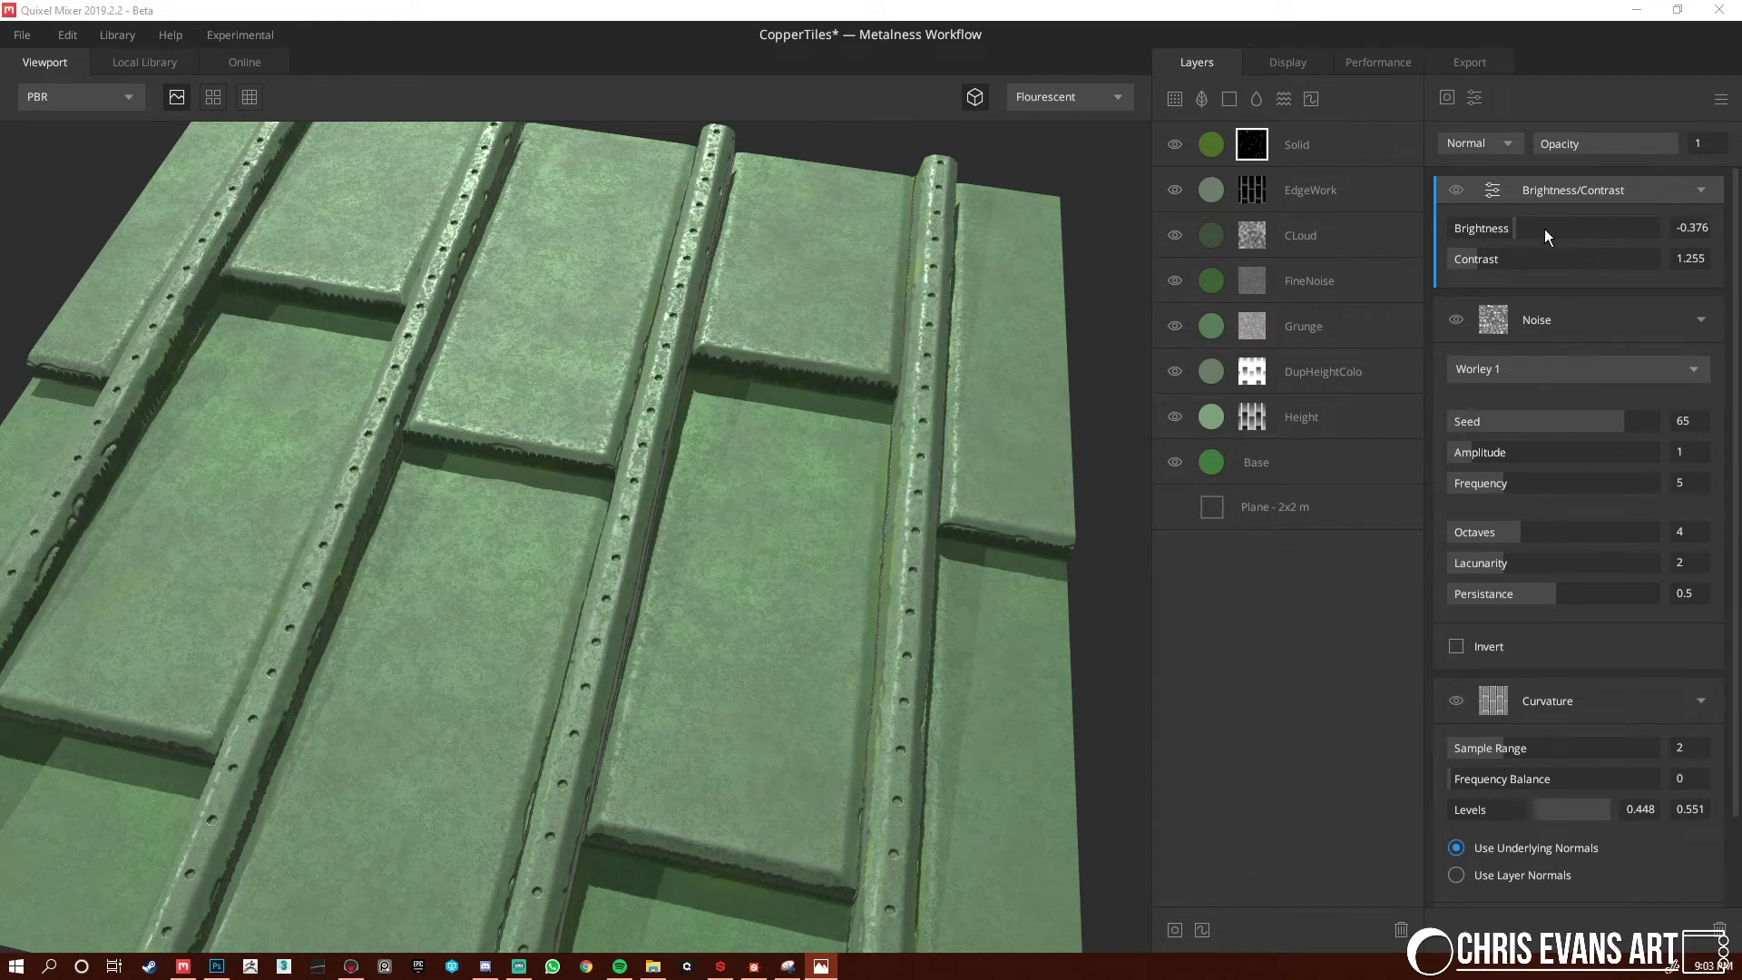
{"action": "left_click_drag", "start_coordinate": [1549, 229], "coordinate": [1550, 256]}
{"action": "left_click_drag", "start_coordinate": [971, 630], "coordinate": [890, 590]}
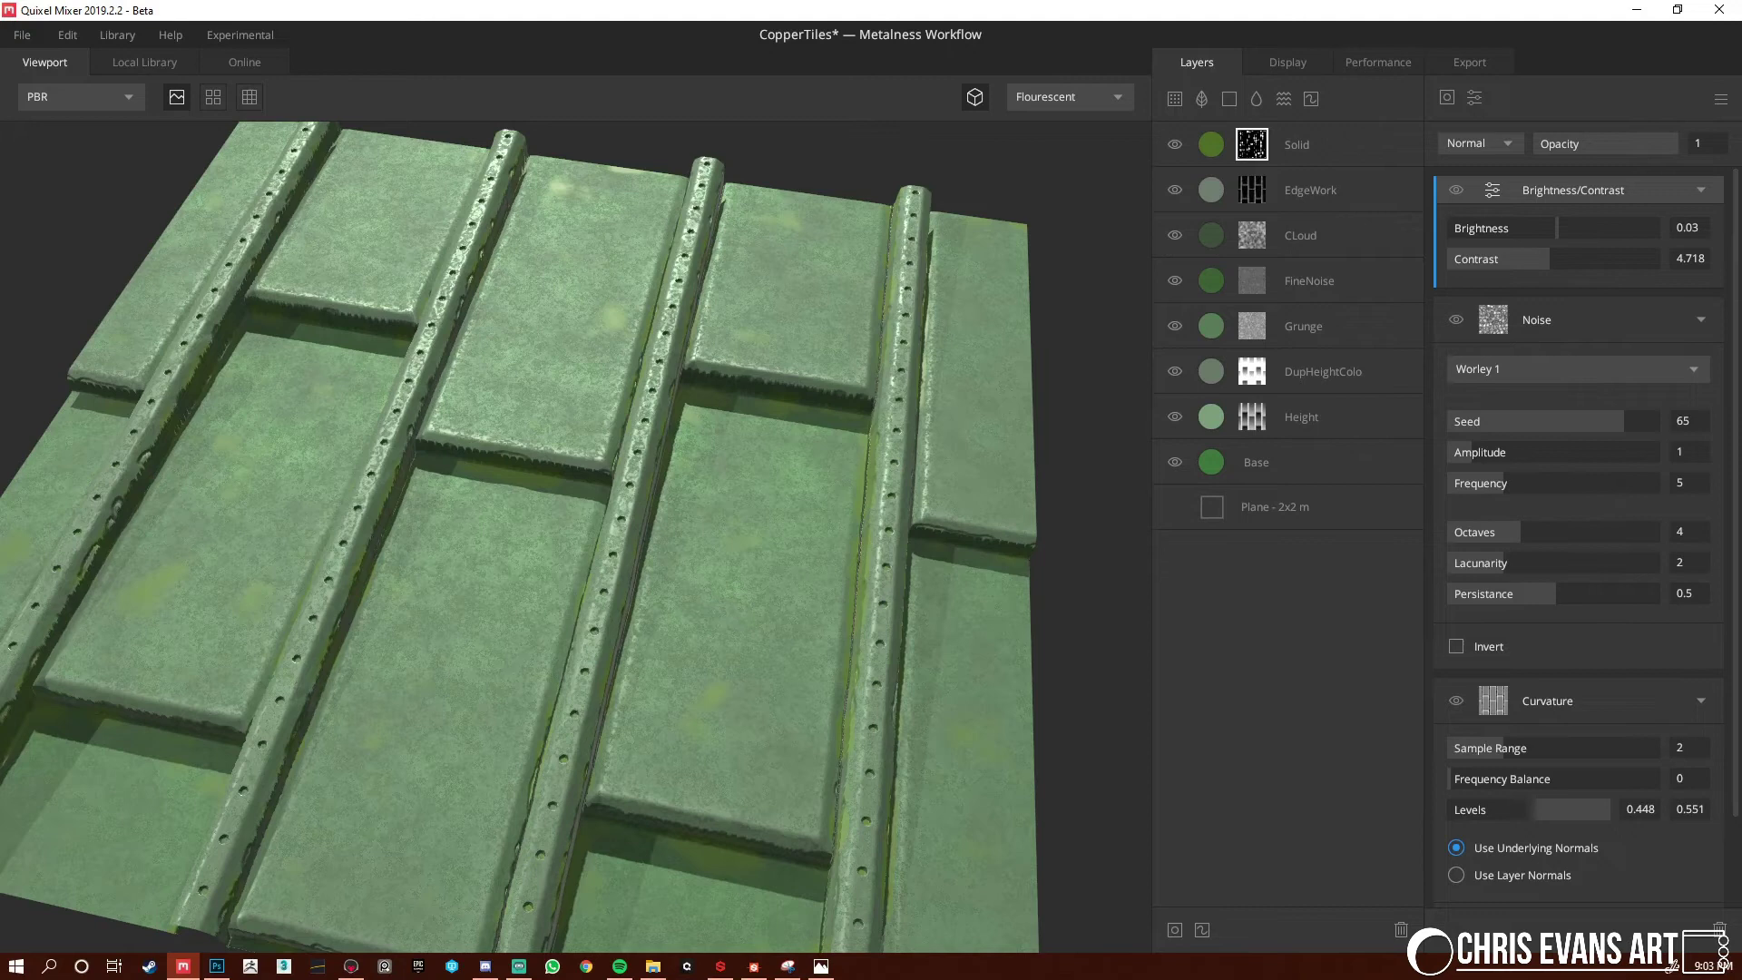
{"action": "key", "text": "alt+Tab"}
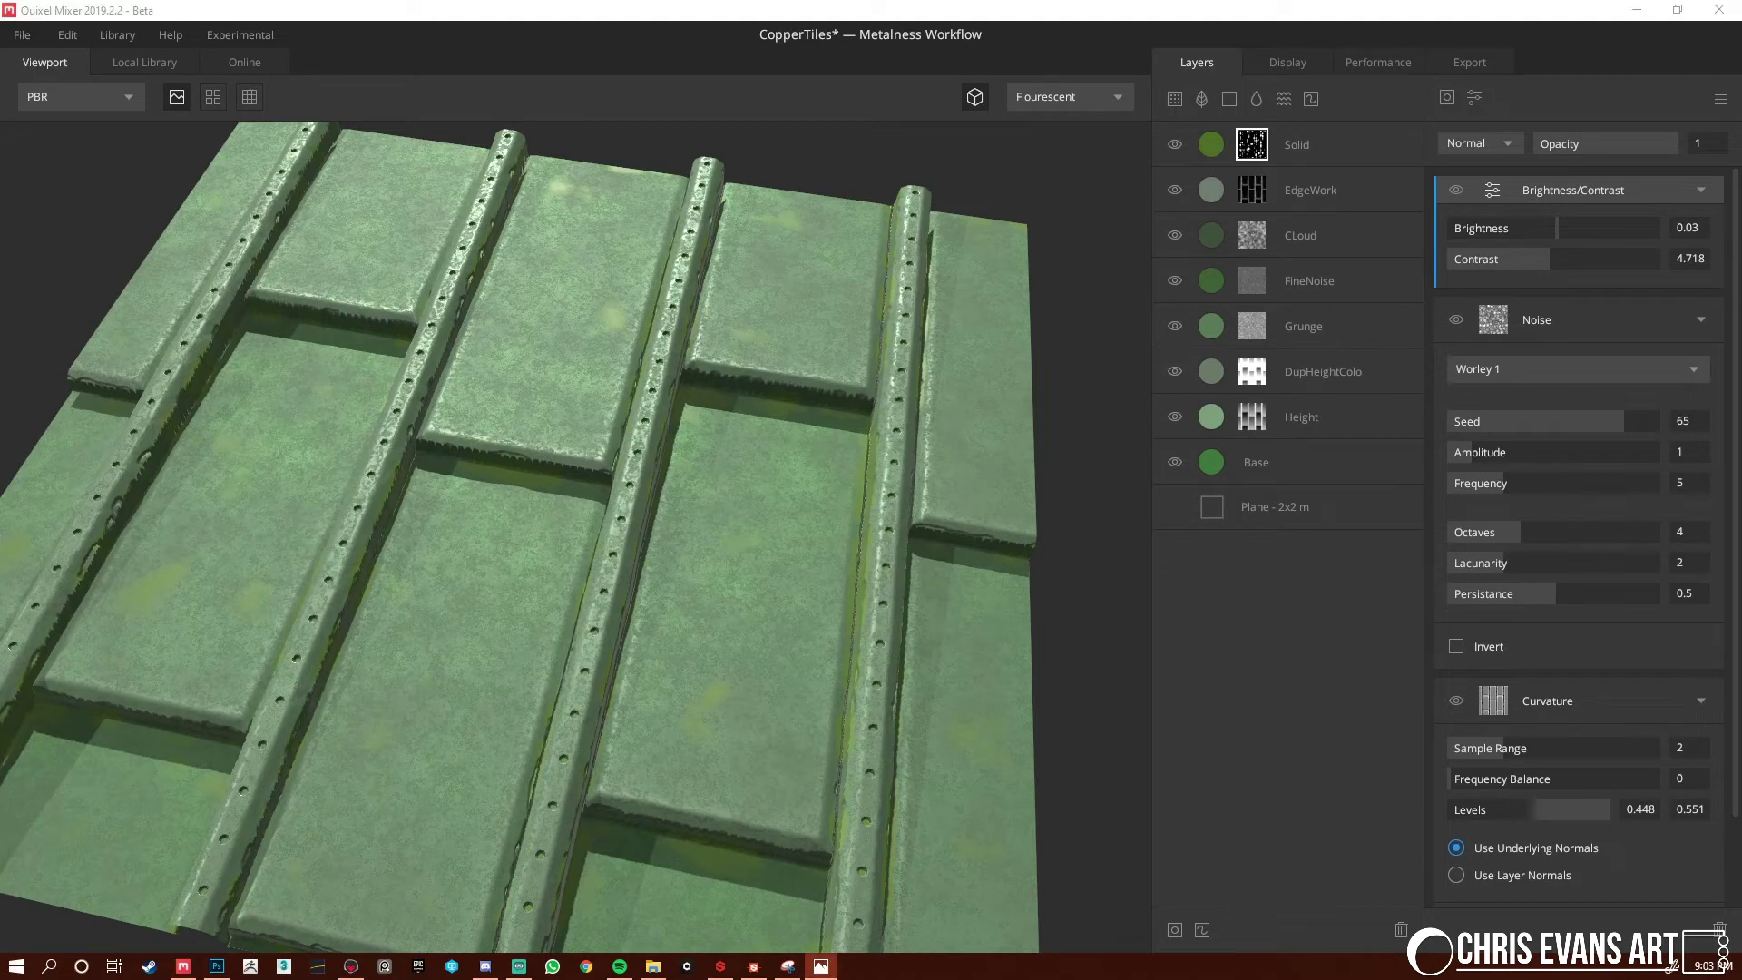
Add a second Worley 1 Noise component above the Brightness/Contrast modifier with seed 28, octaves 10 and frequency 6.06
{"action": "left_click", "coordinate": [1446, 98]}
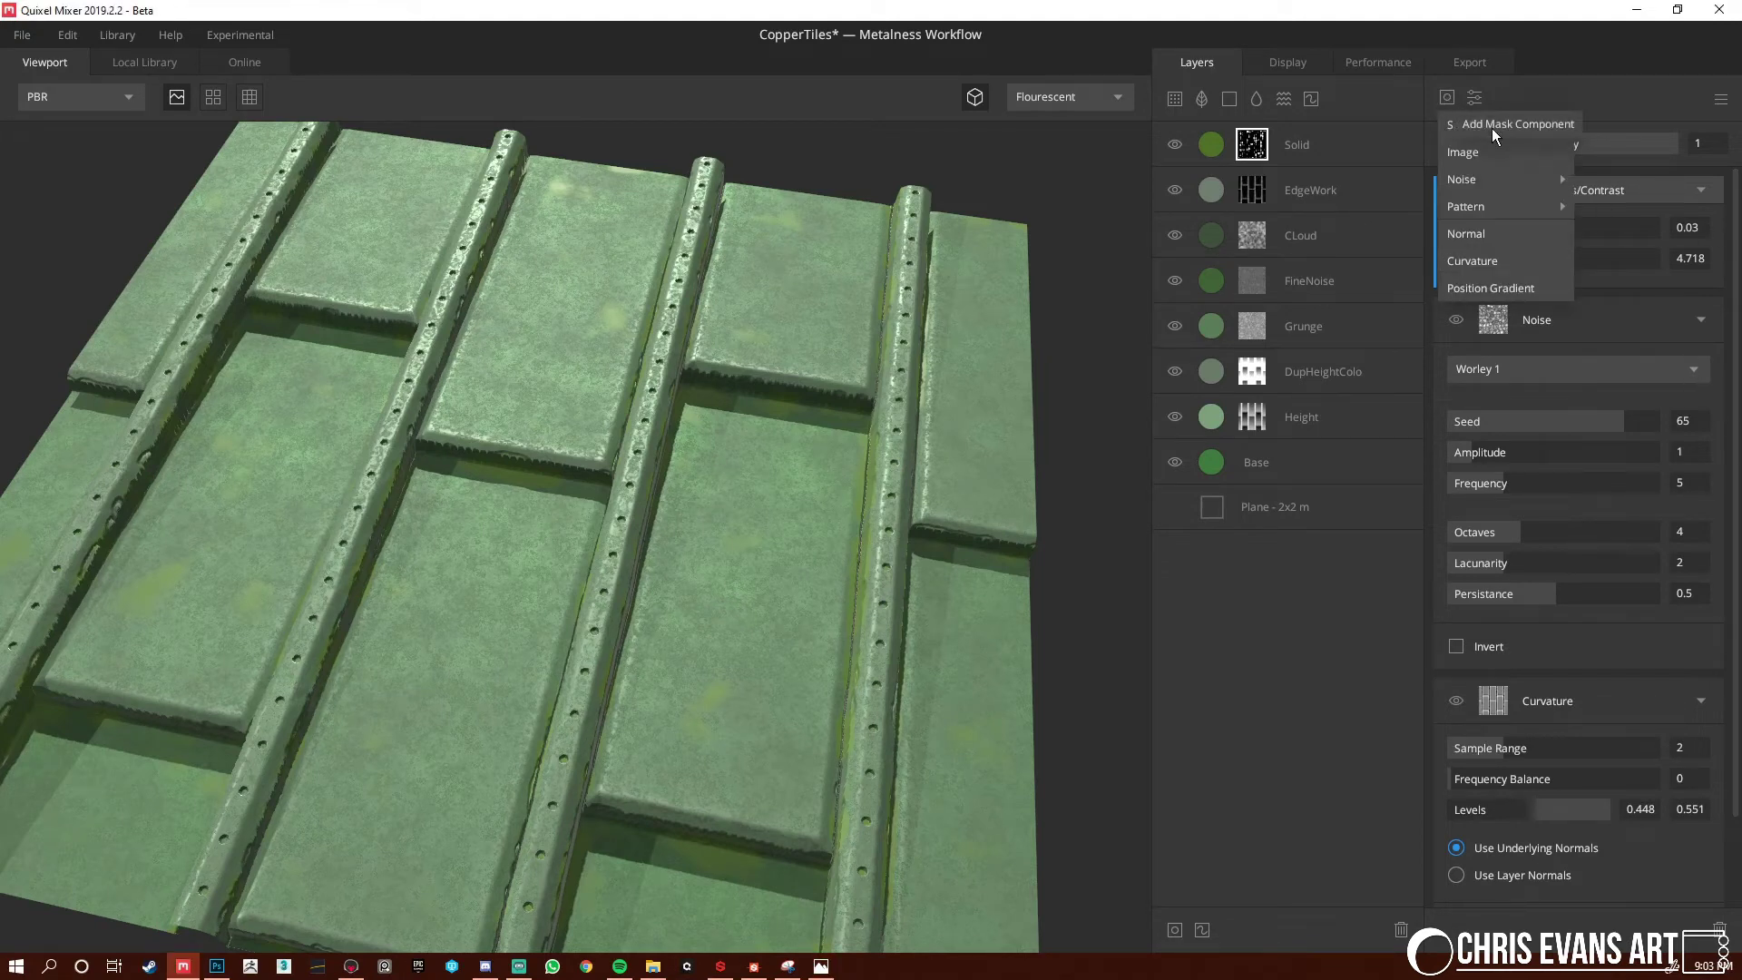
{"action": "mouse_move", "coordinate": [1488, 185]}
{"action": "left_click", "coordinate": [1674, 234]}
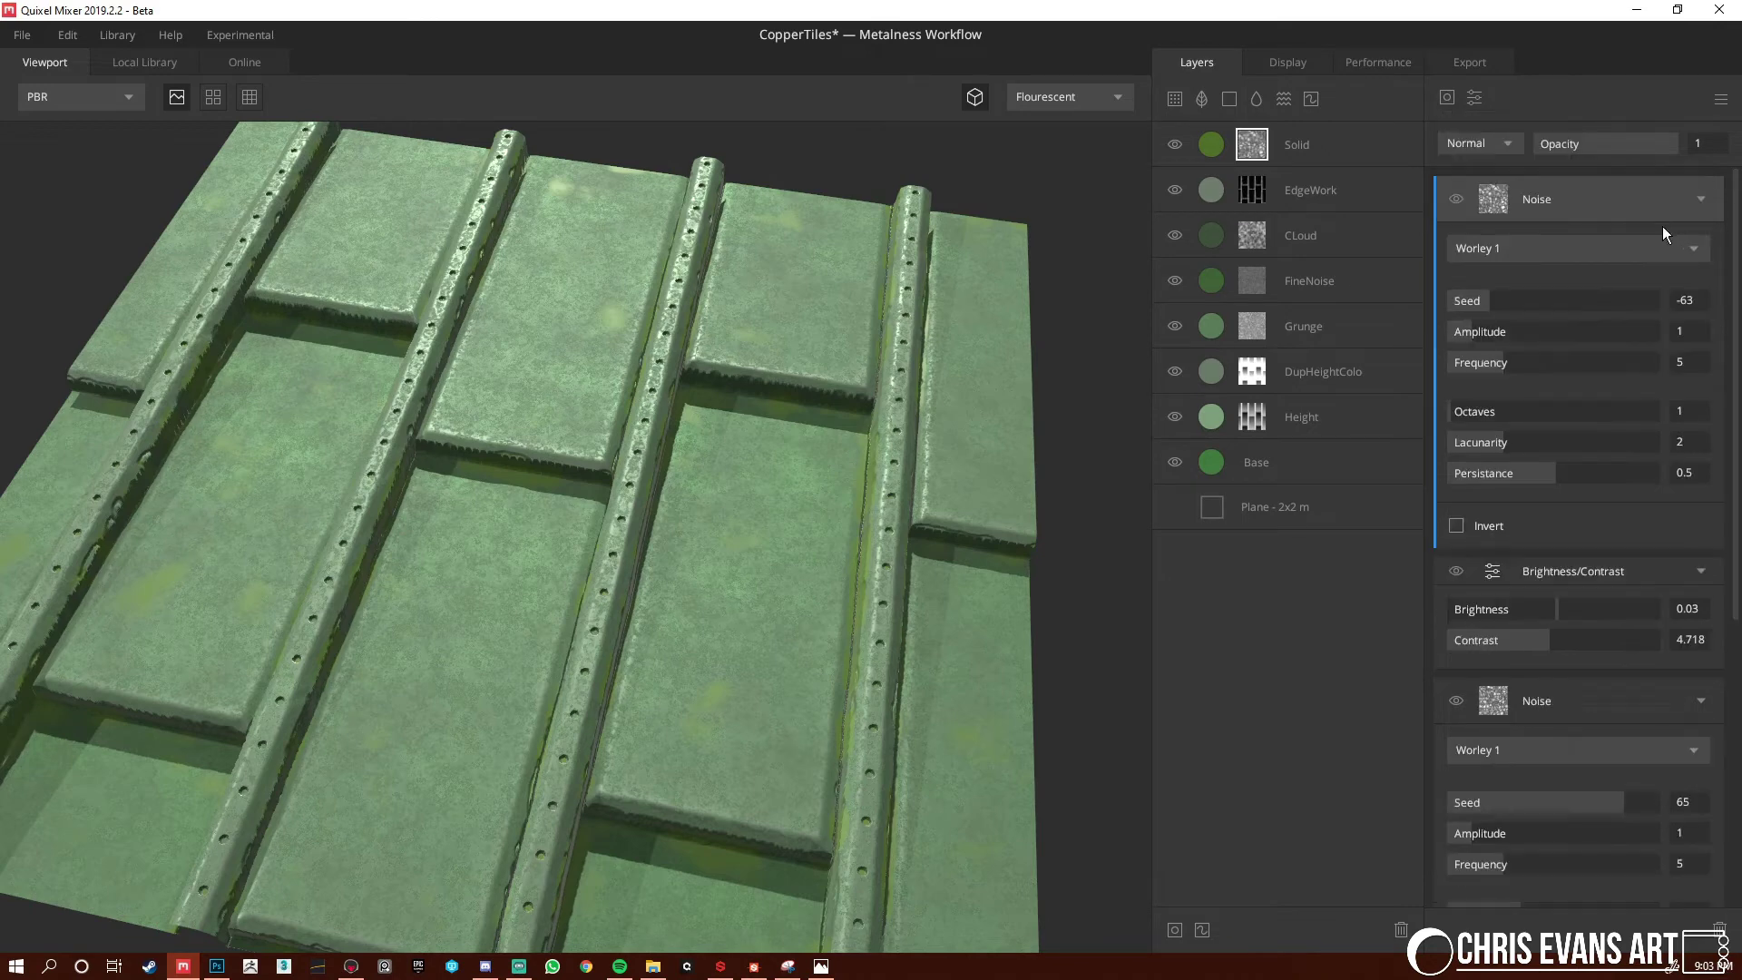
{"action": "left_click_drag", "start_coordinate": [1495, 295], "coordinate": [1581, 305]}
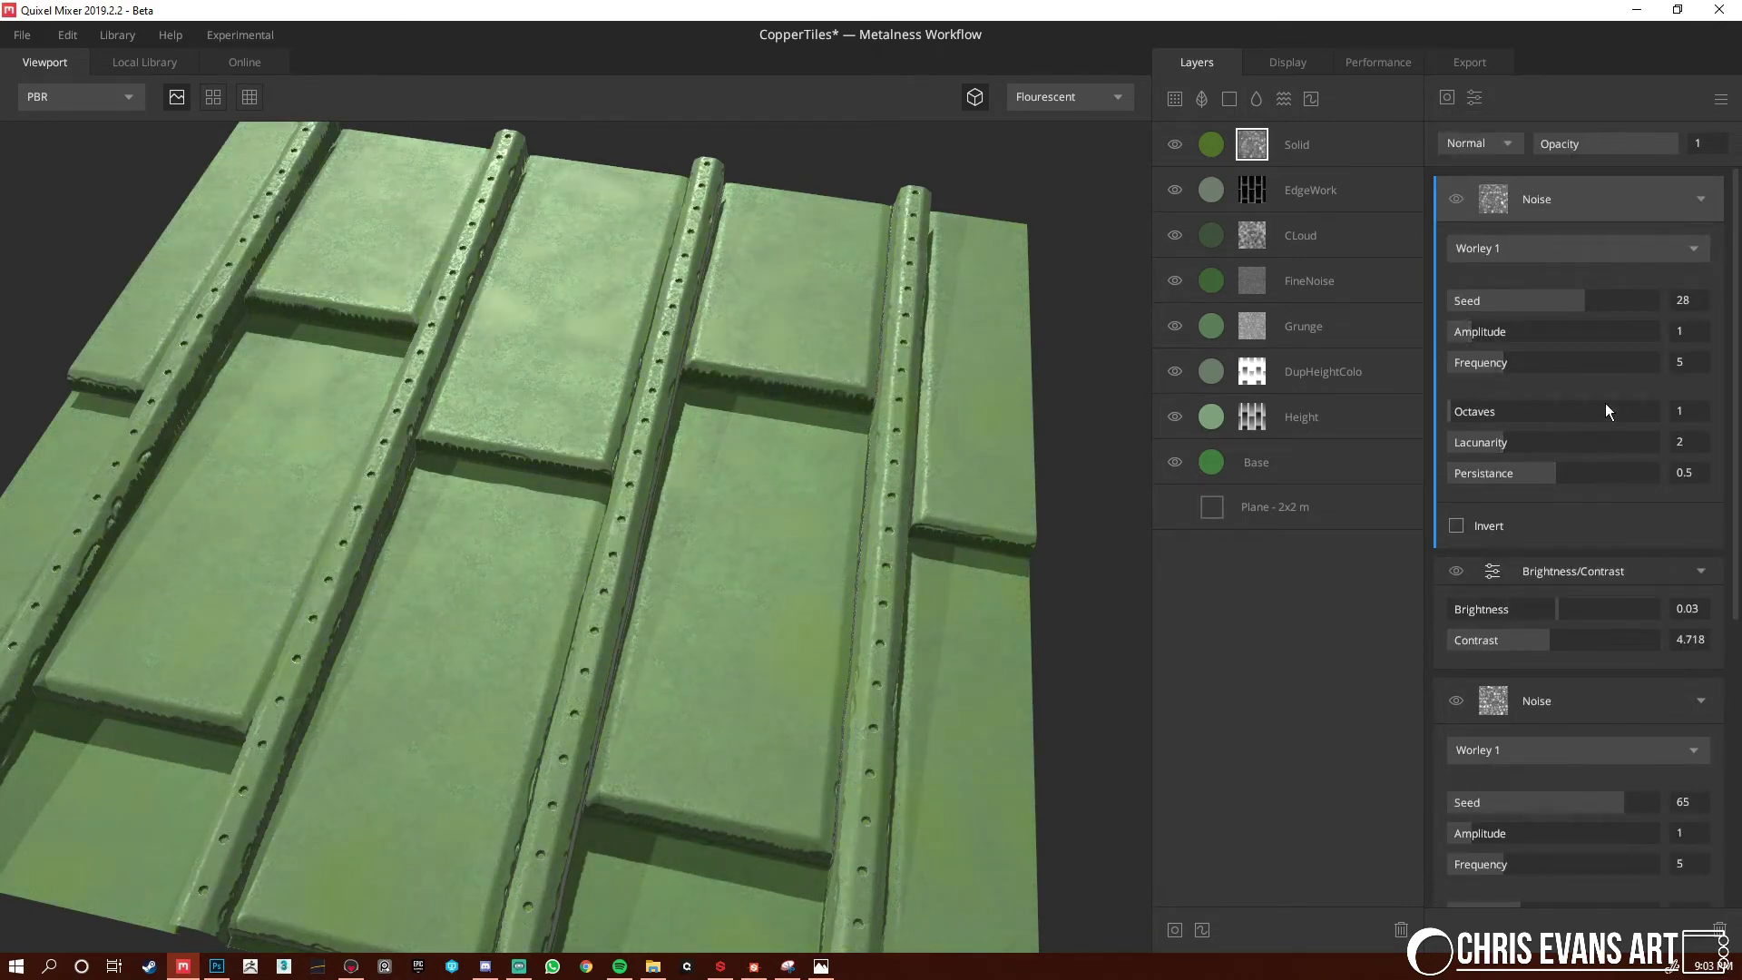
{"action": "left_click_drag", "start_coordinate": [1606, 411], "coordinate": [1672, 414]}
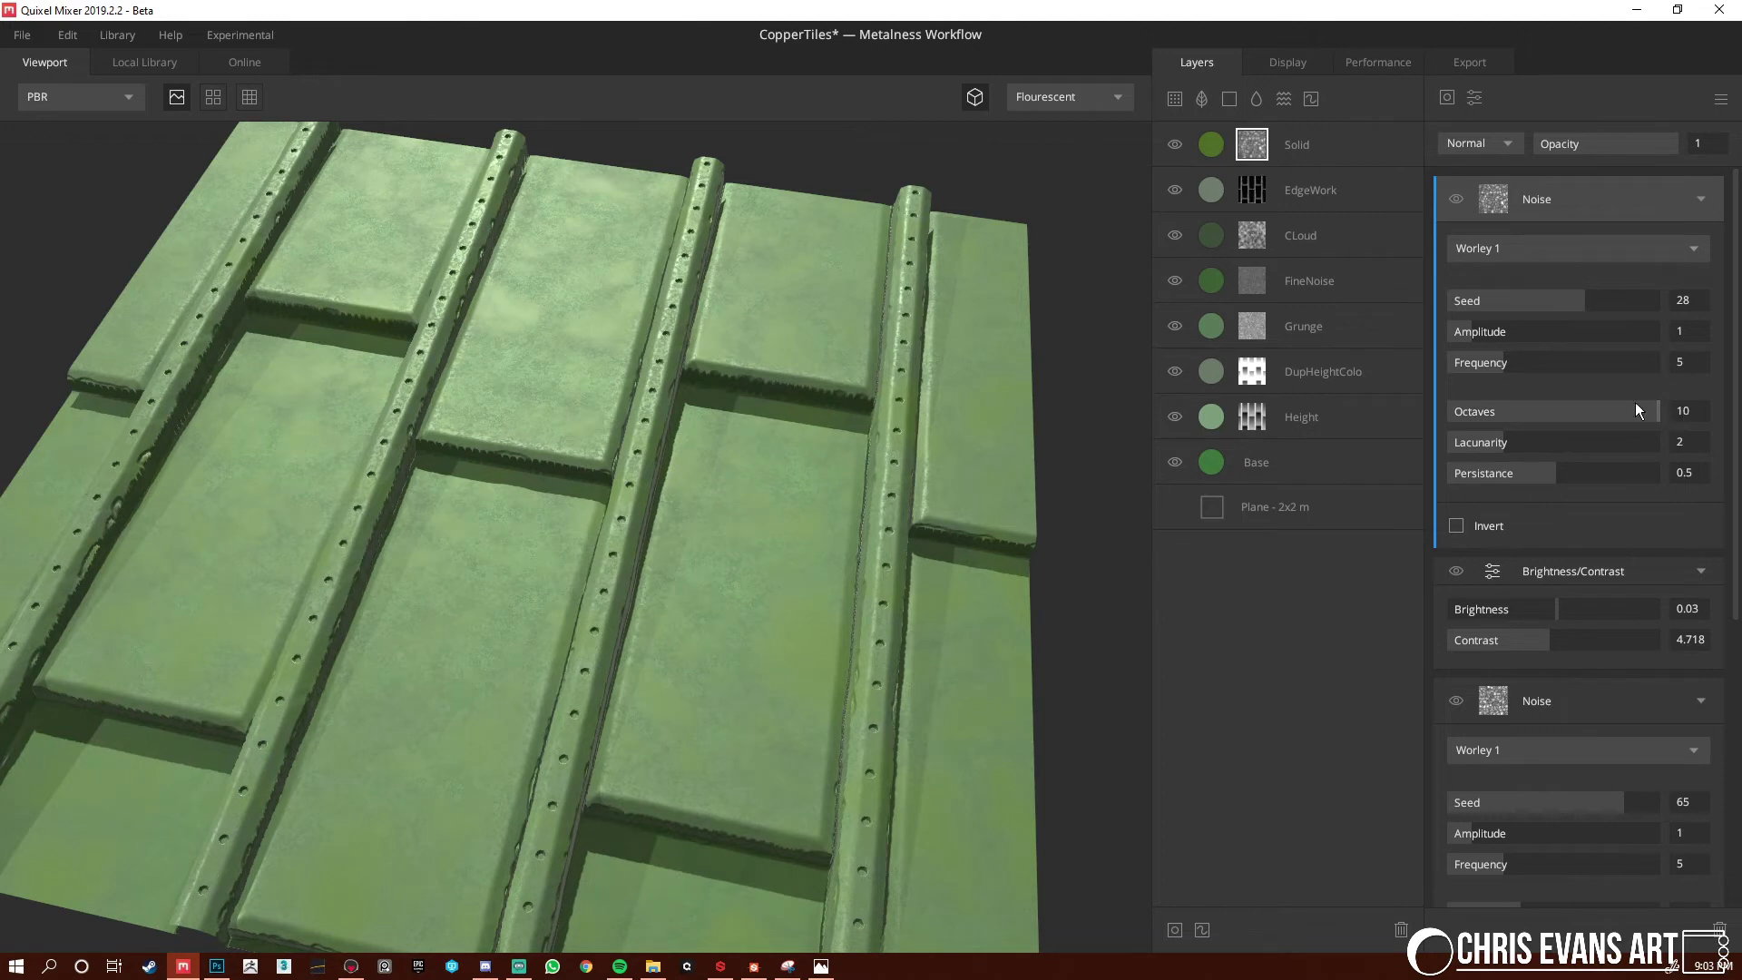
{"action": "left_click_drag", "start_coordinate": [1501, 361], "coordinate": [1511, 357]}
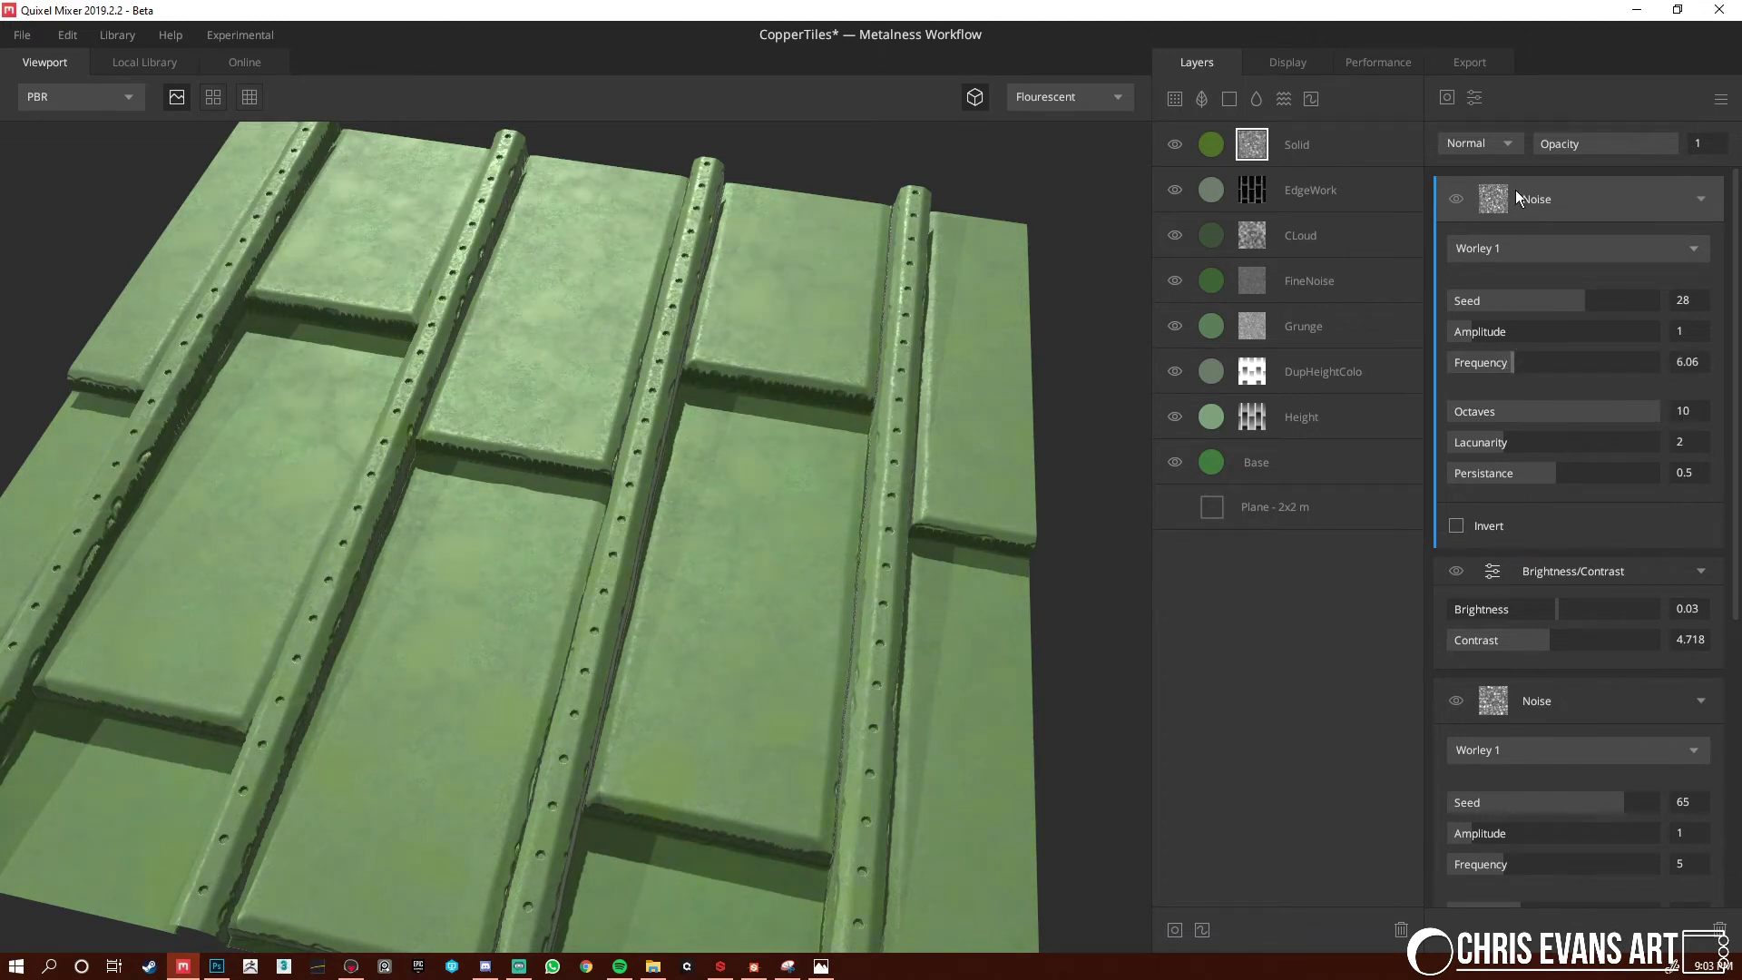
Add a Bevel modifier of width 10, check the mask view, and clip the modifier to the upper Noise component
{"action": "left_click", "coordinate": [1474, 97]}
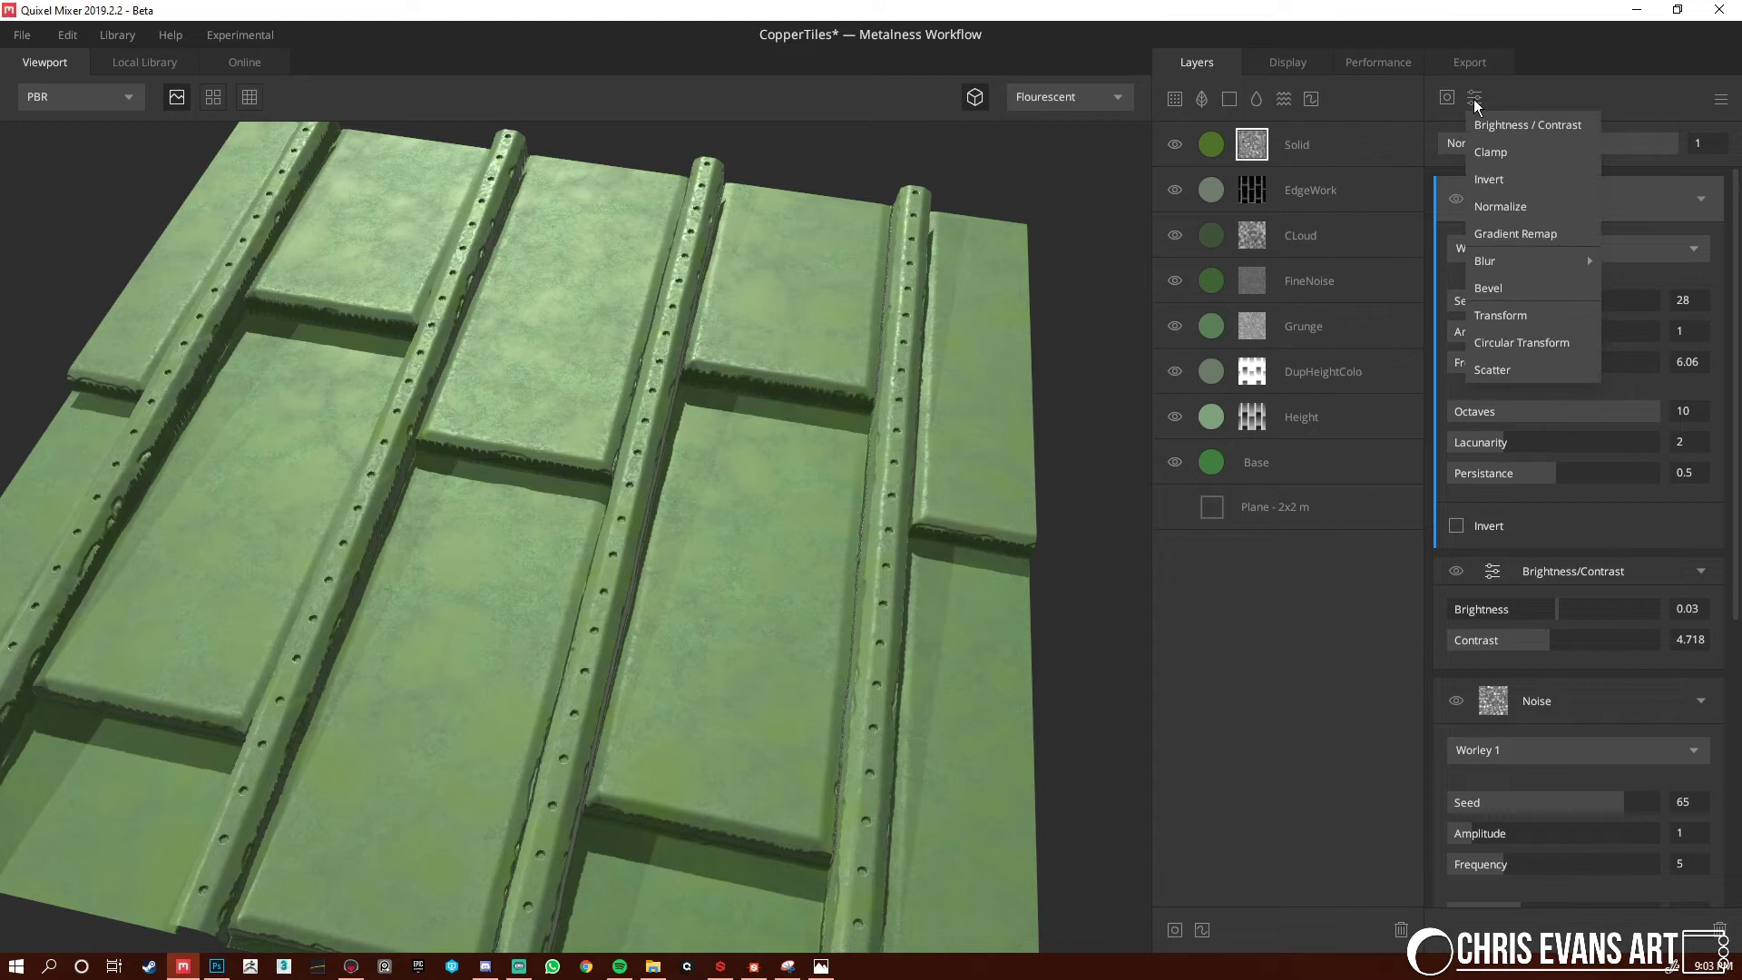
{"action": "left_click", "coordinate": [1522, 288]}
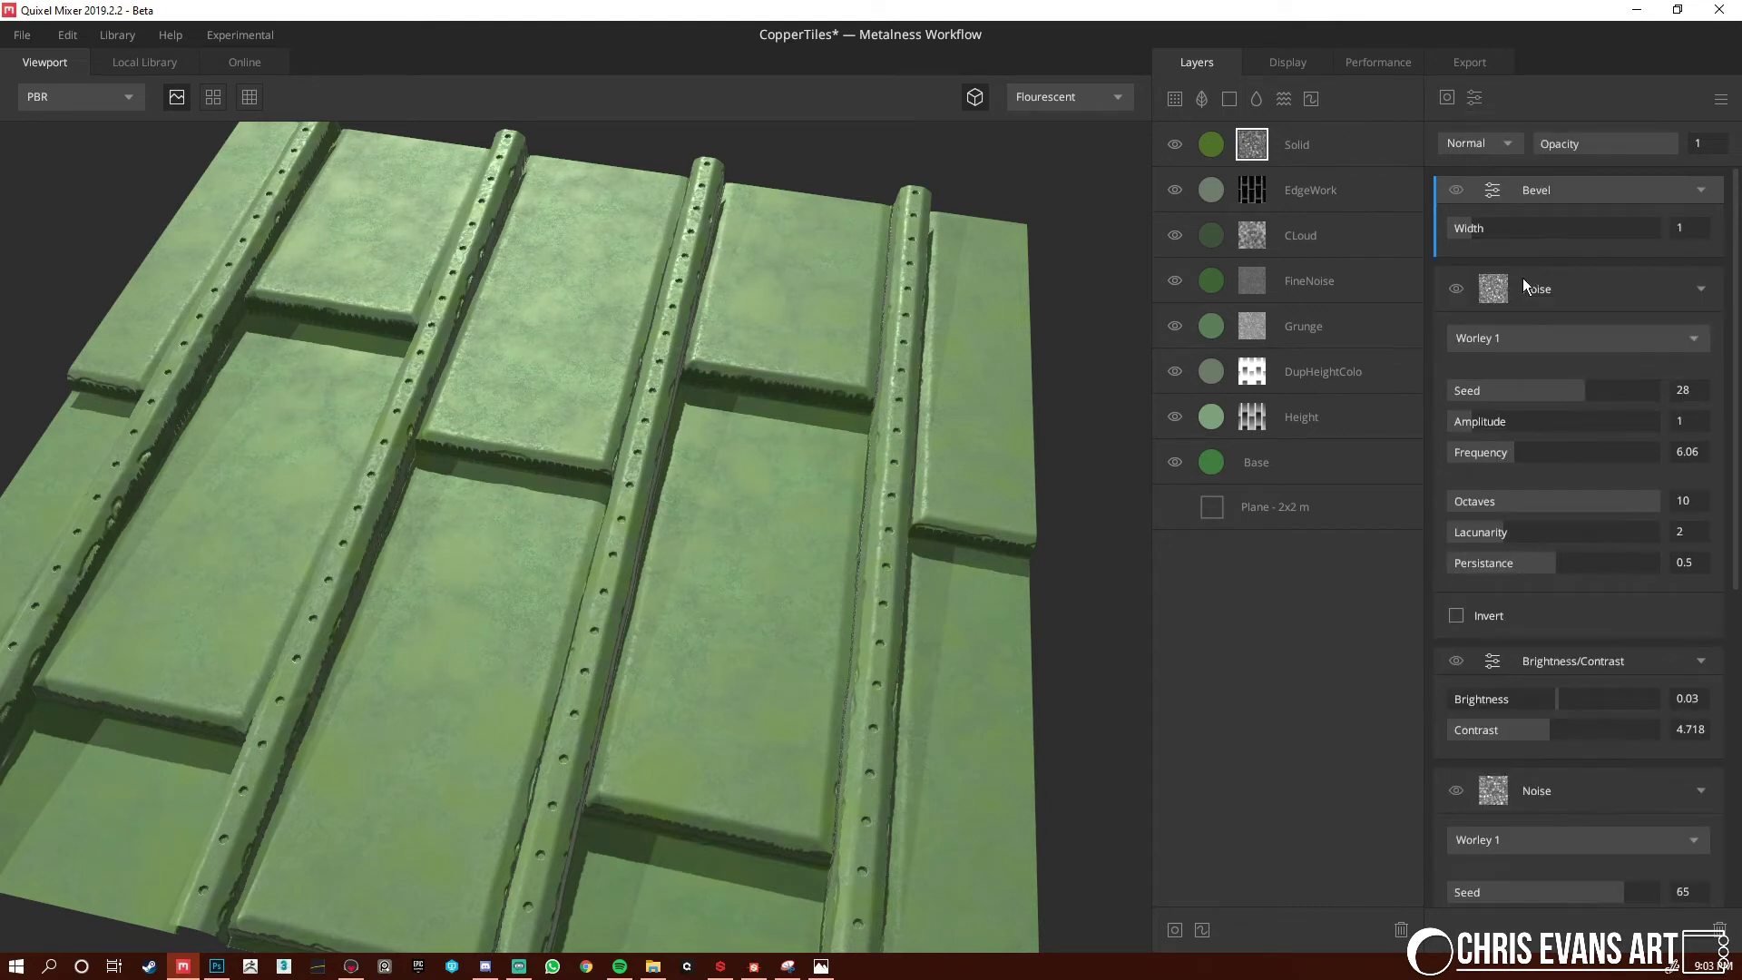
{"action": "left_click_drag", "start_coordinate": [1532, 229], "coordinate": [1653, 236]}
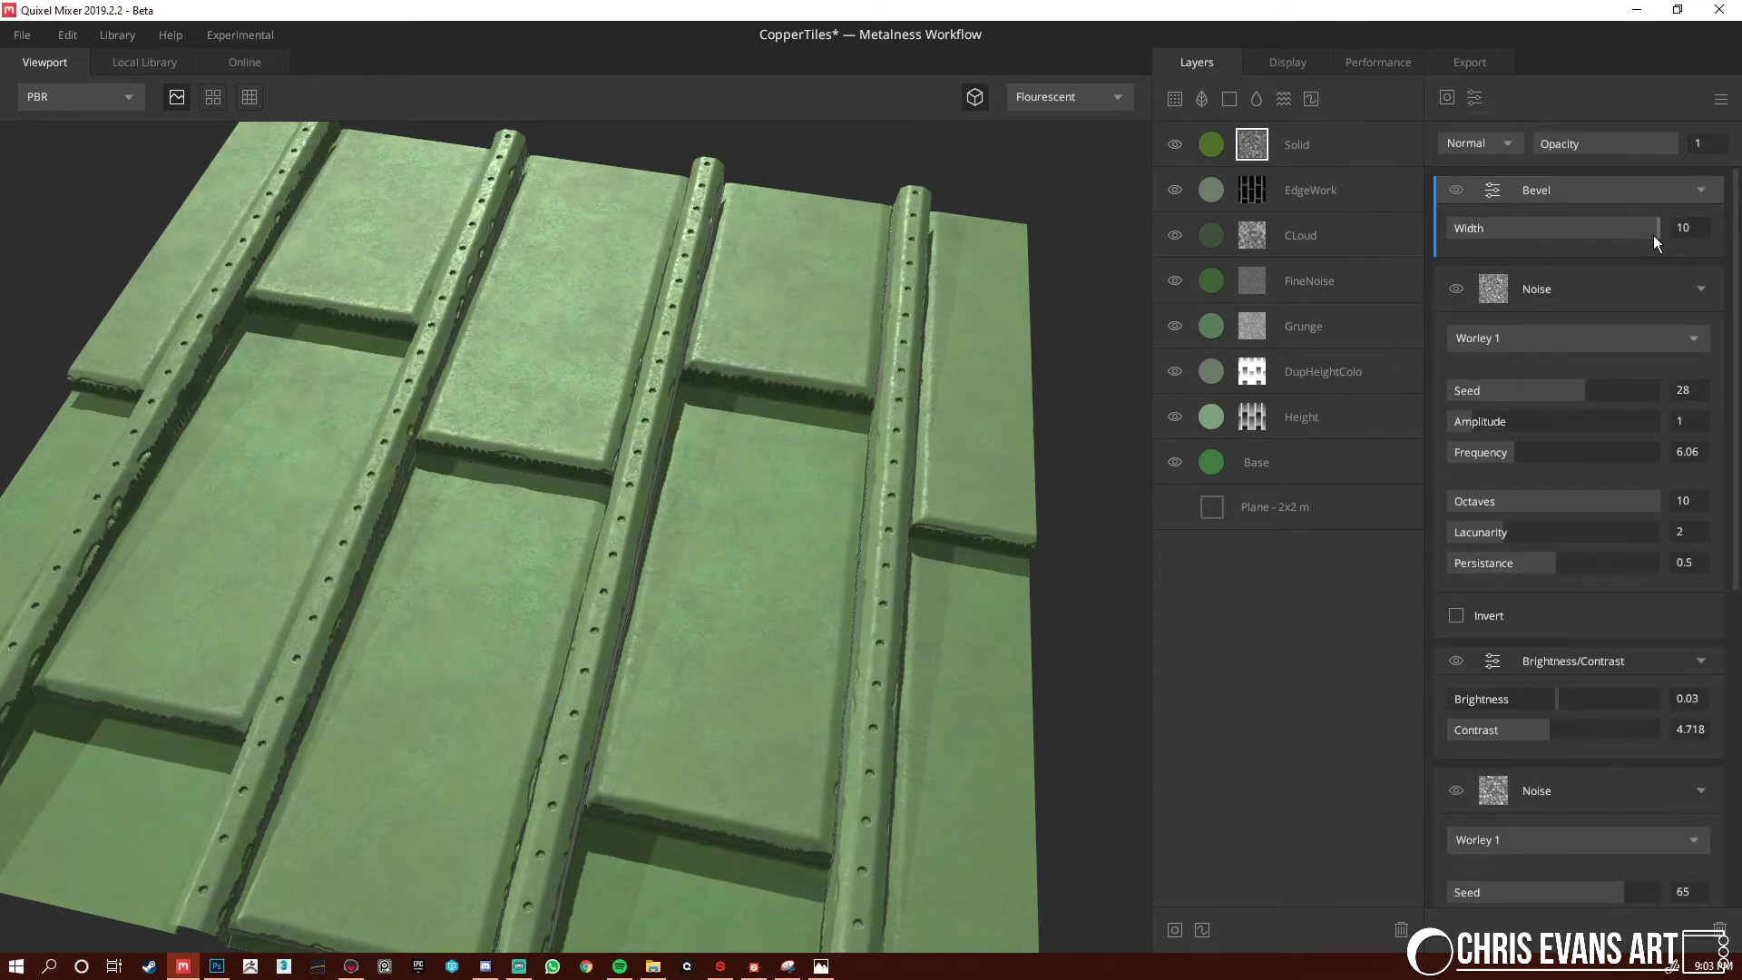
{"action": "key", "text": "m"}
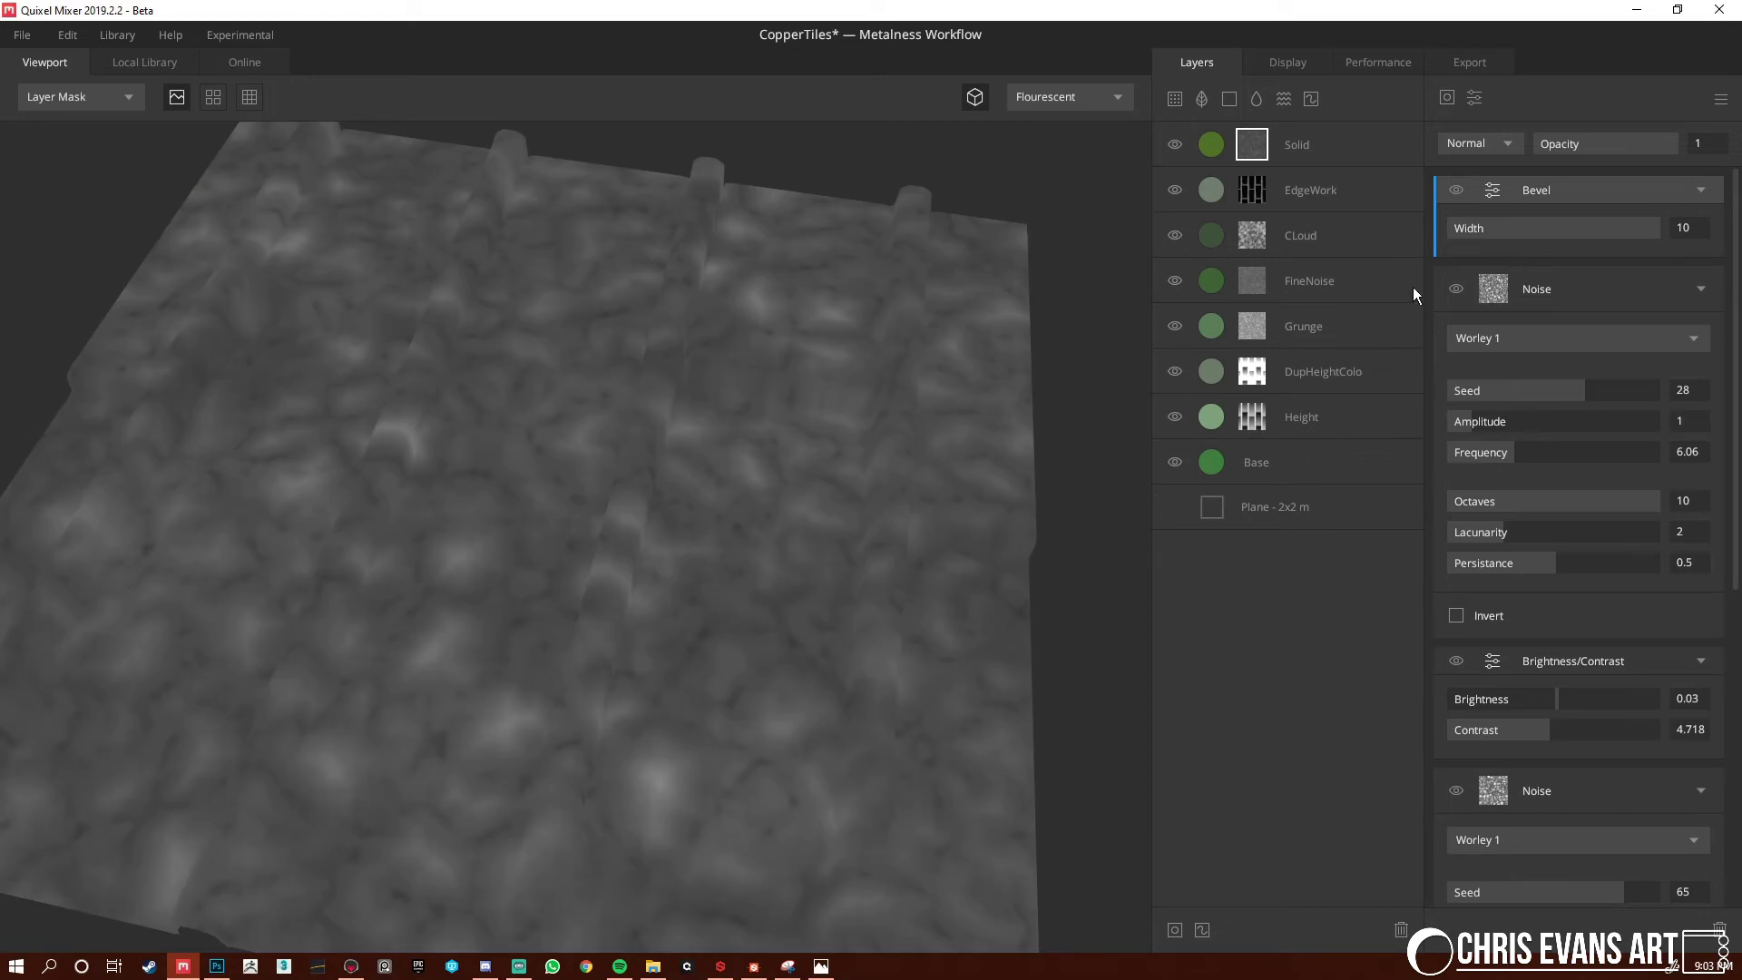
{"action": "key", "text": "m"}
{"action": "left_click", "coordinate": [1572, 200], "text": "alt"}
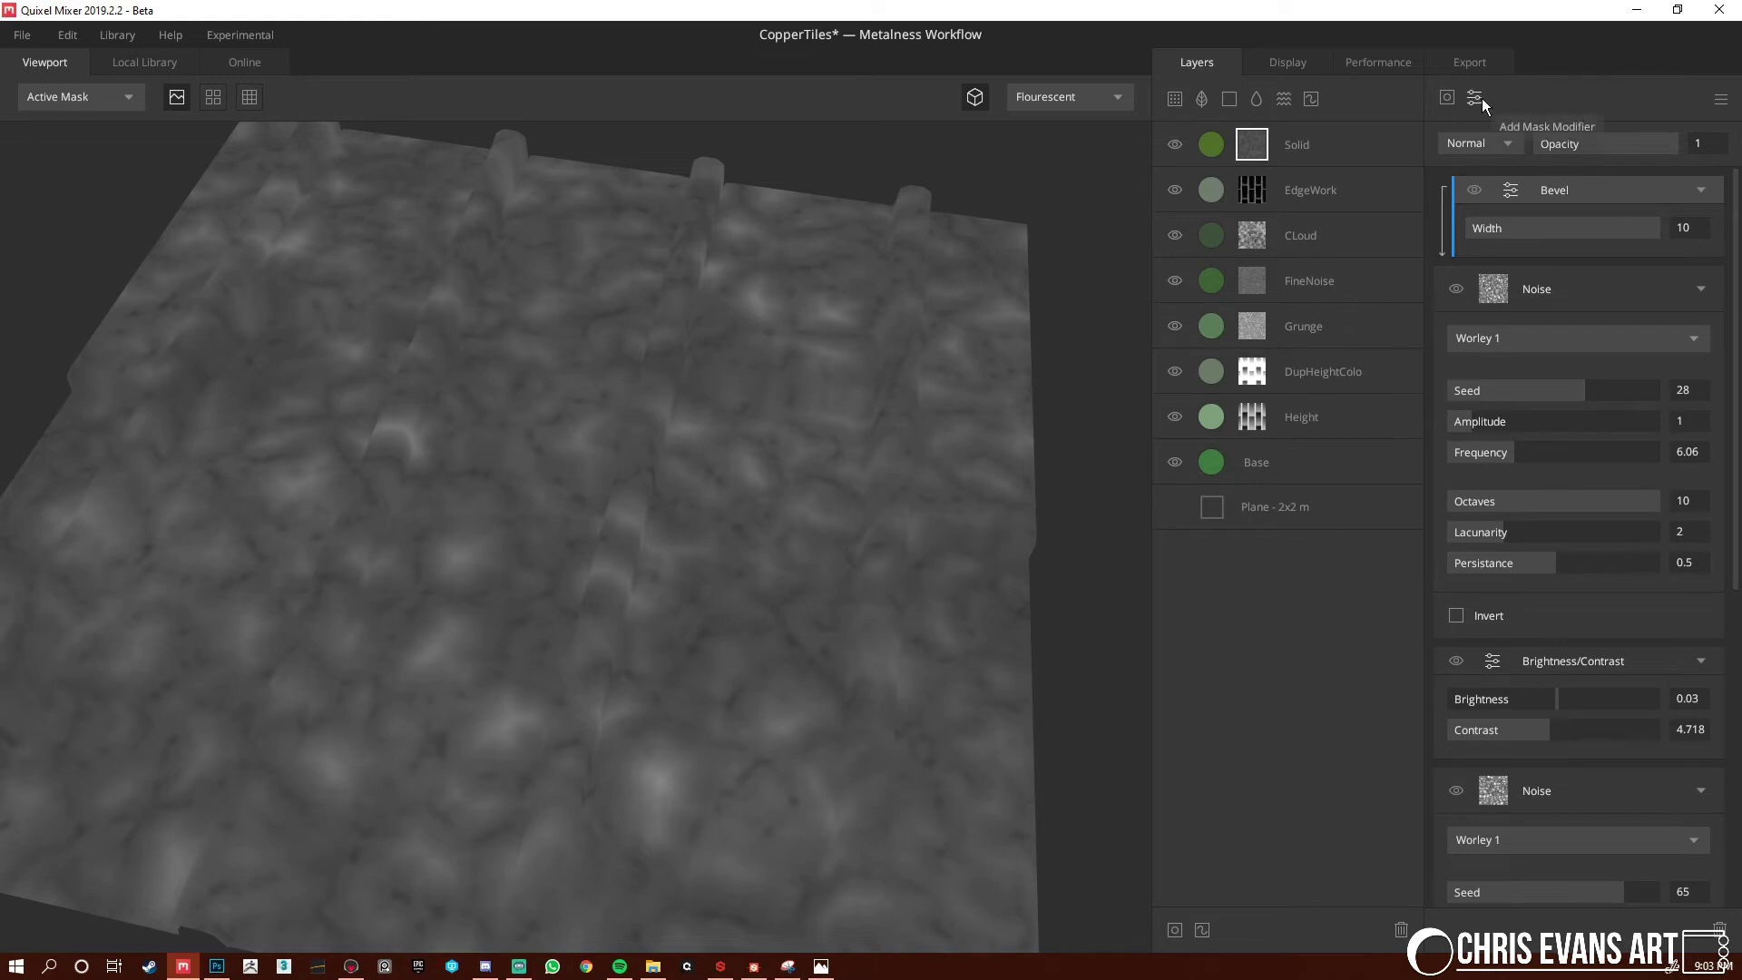
Blend the upper Noise component with Distort at a distort intensity of -1
{"action": "left_click", "coordinate": [1564, 283]}
{"action": "left_click", "coordinate": [1479, 143]}
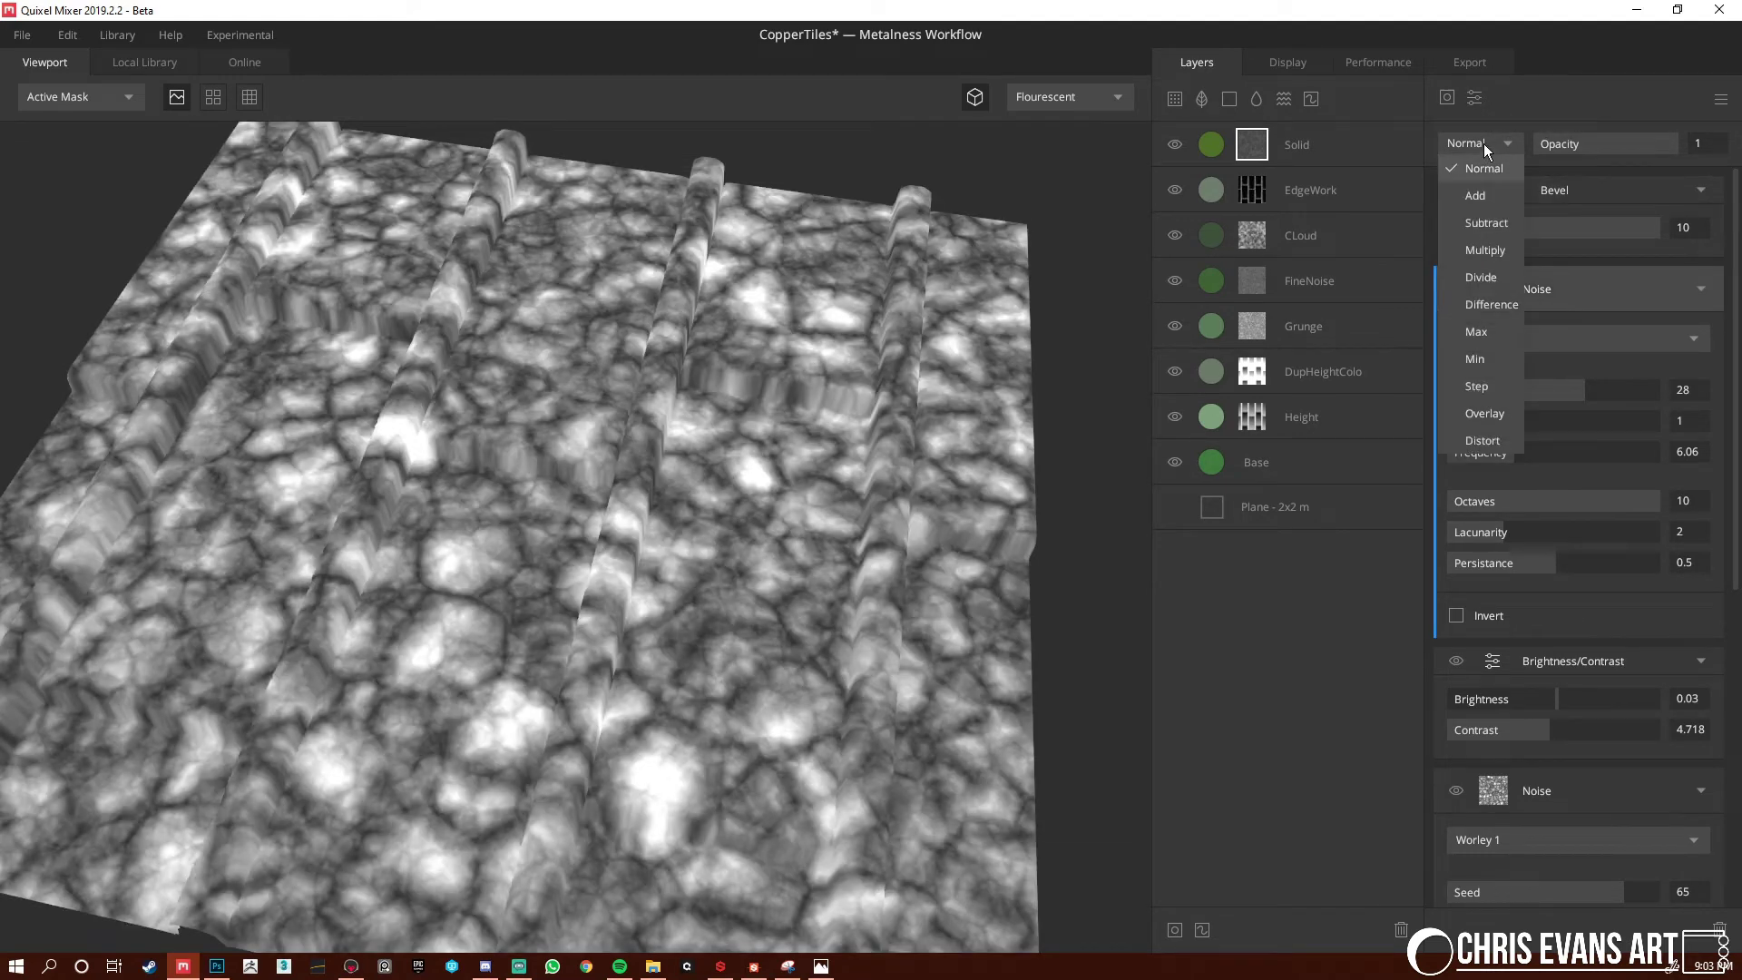
{"action": "left_click", "coordinate": [1497, 439]}
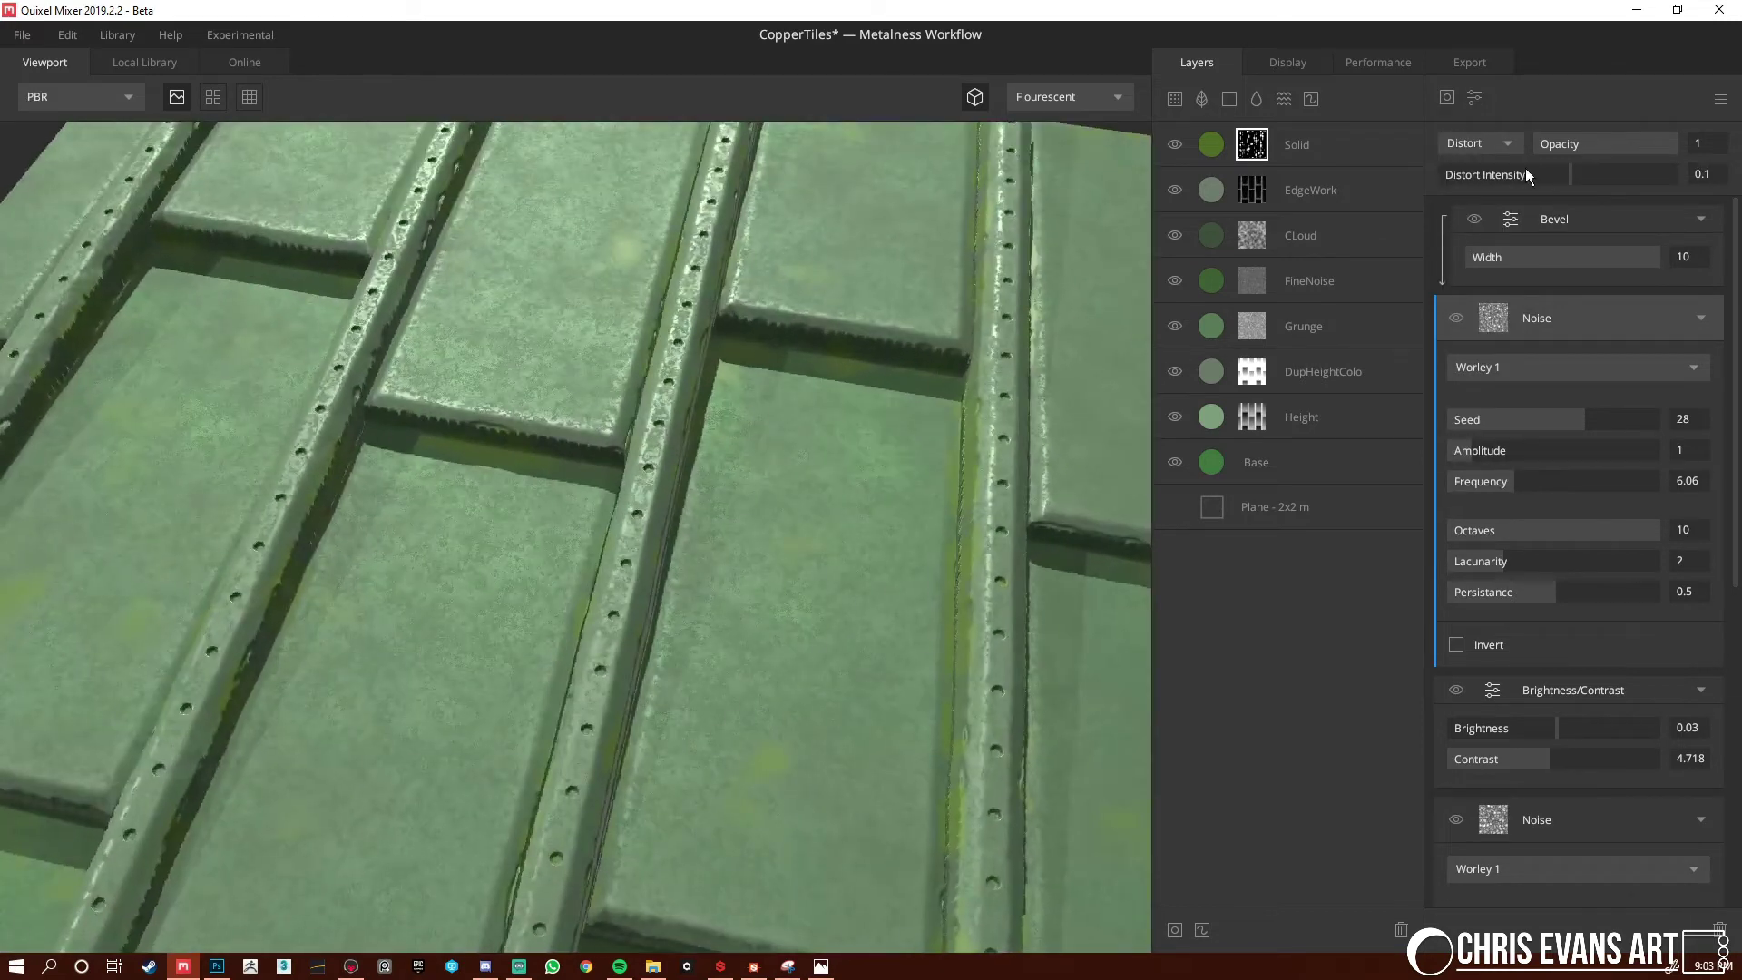
{"action": "left_click_drag", "start_coordinate": [1561, 174], "coordinate": [1361, 167]}
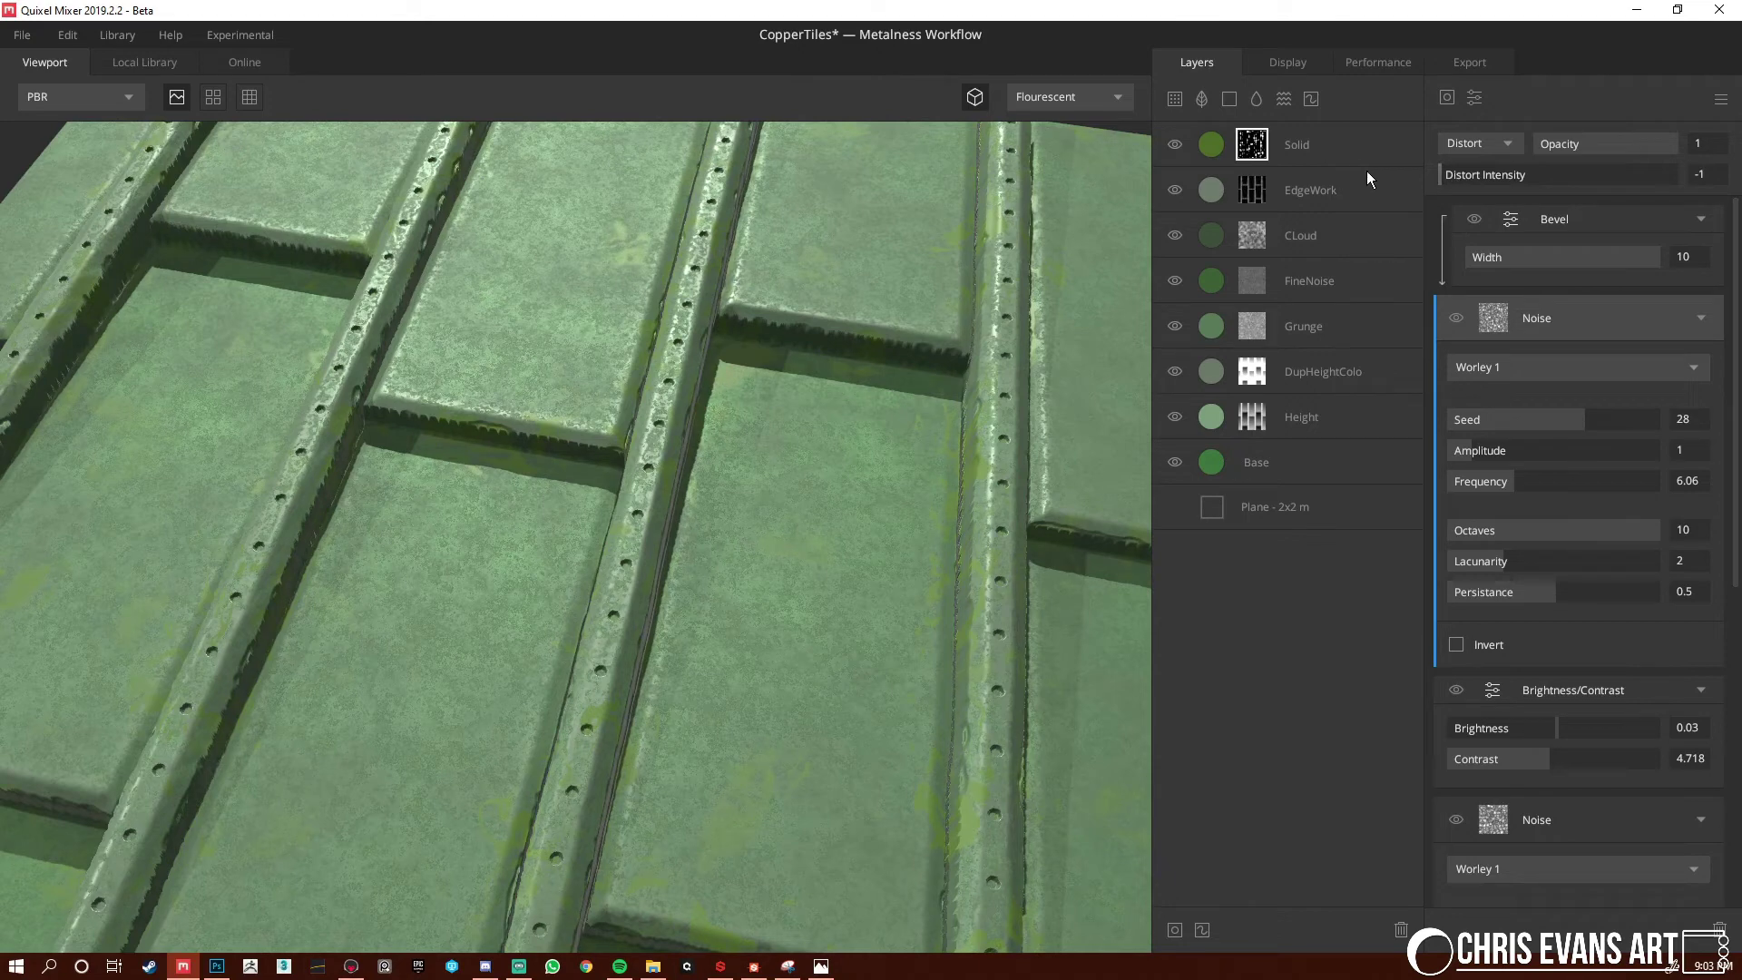
Add a Gradient Remap modifier with Repeat 3 above the Bevel and compare the tiles with it on and off
{"action": "left_click", "coordinate": [1541, 219]}
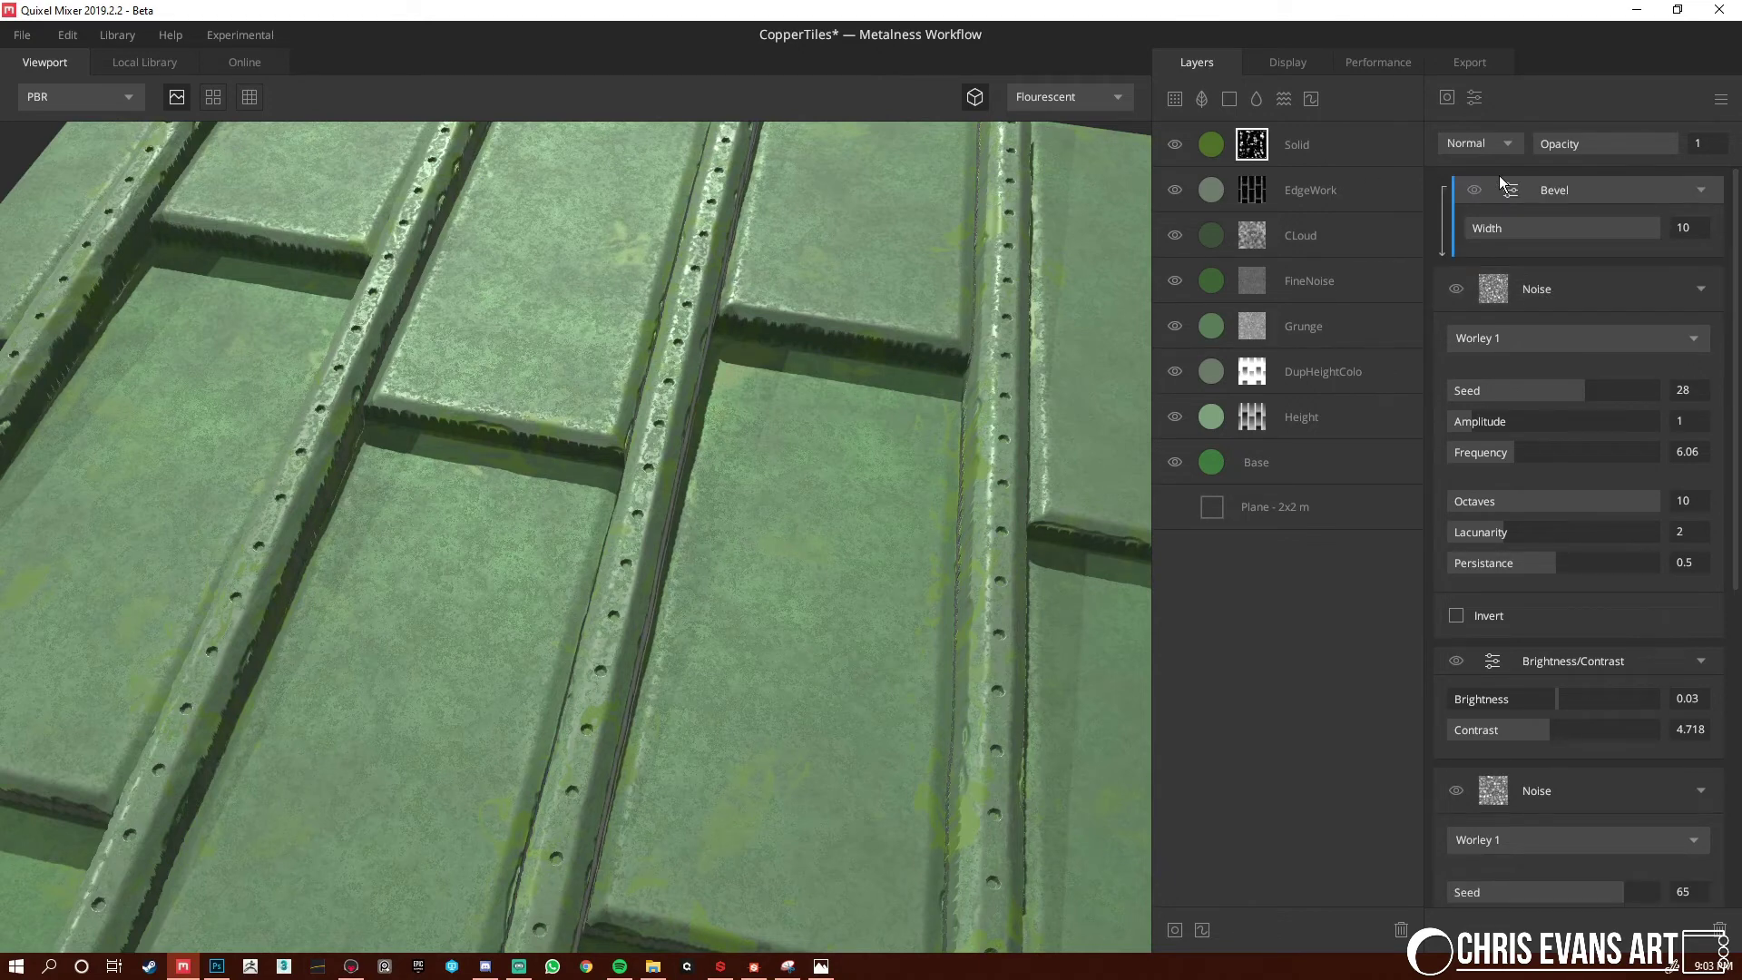
{"action": "left_click", "coordinate": [1475, 97]}
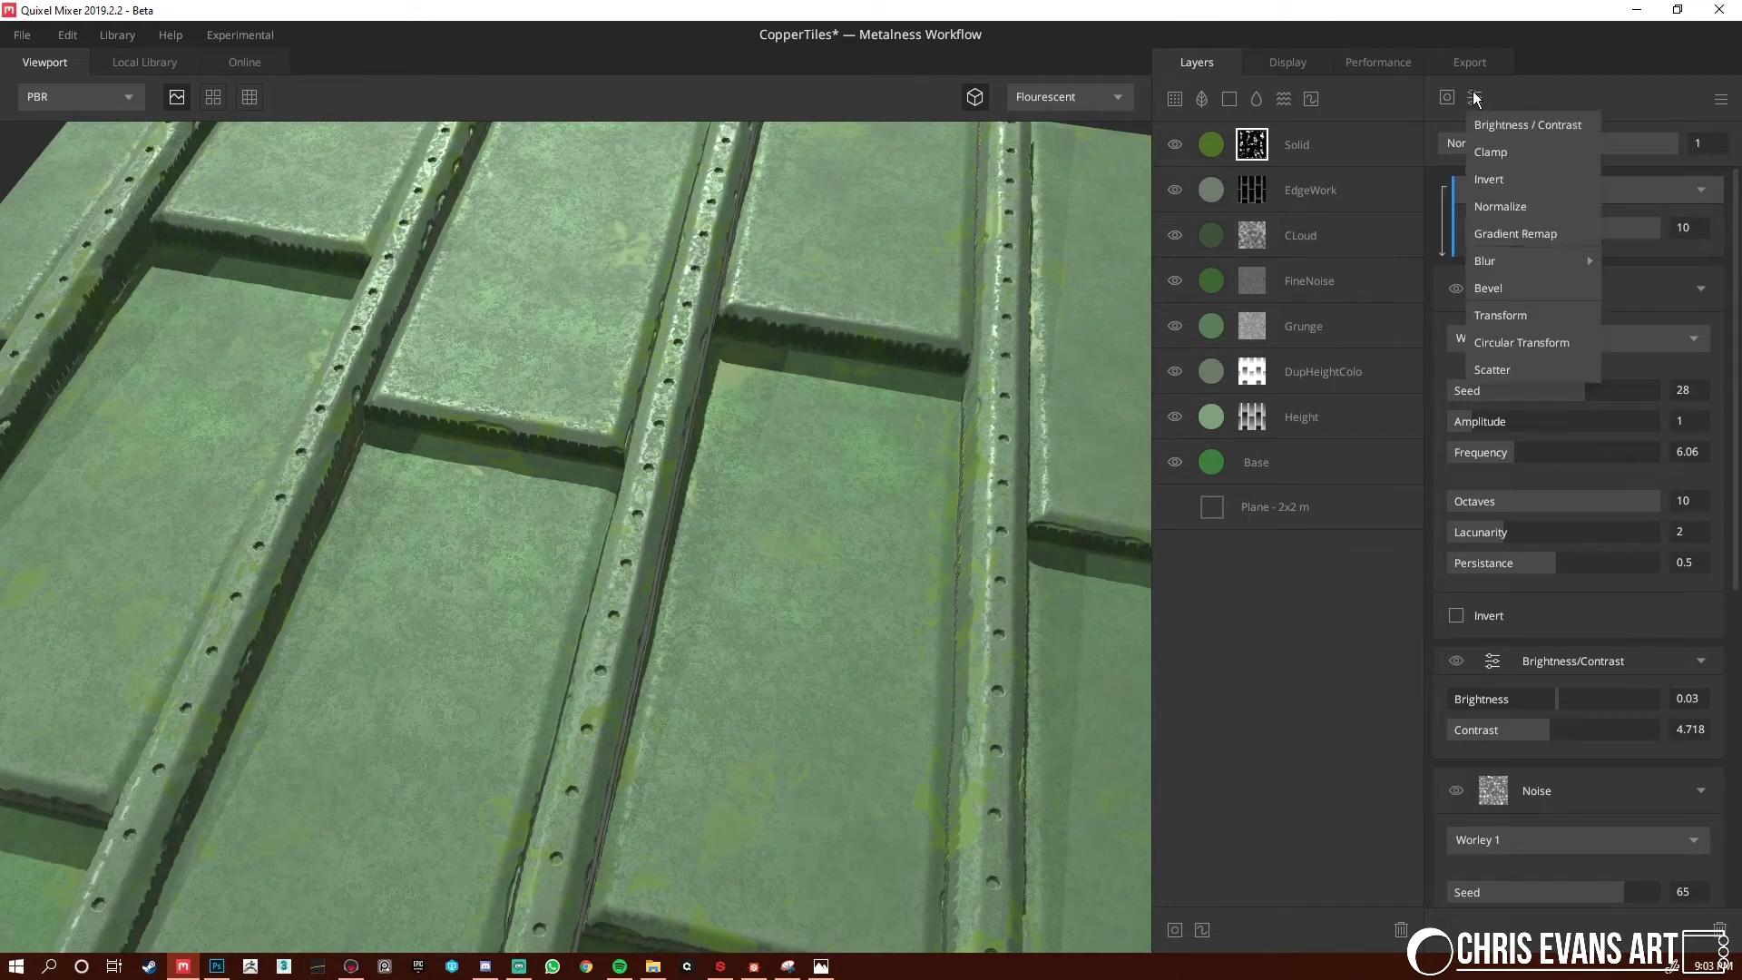
{"action": "left_click", "coordinate": [1537, 230]}
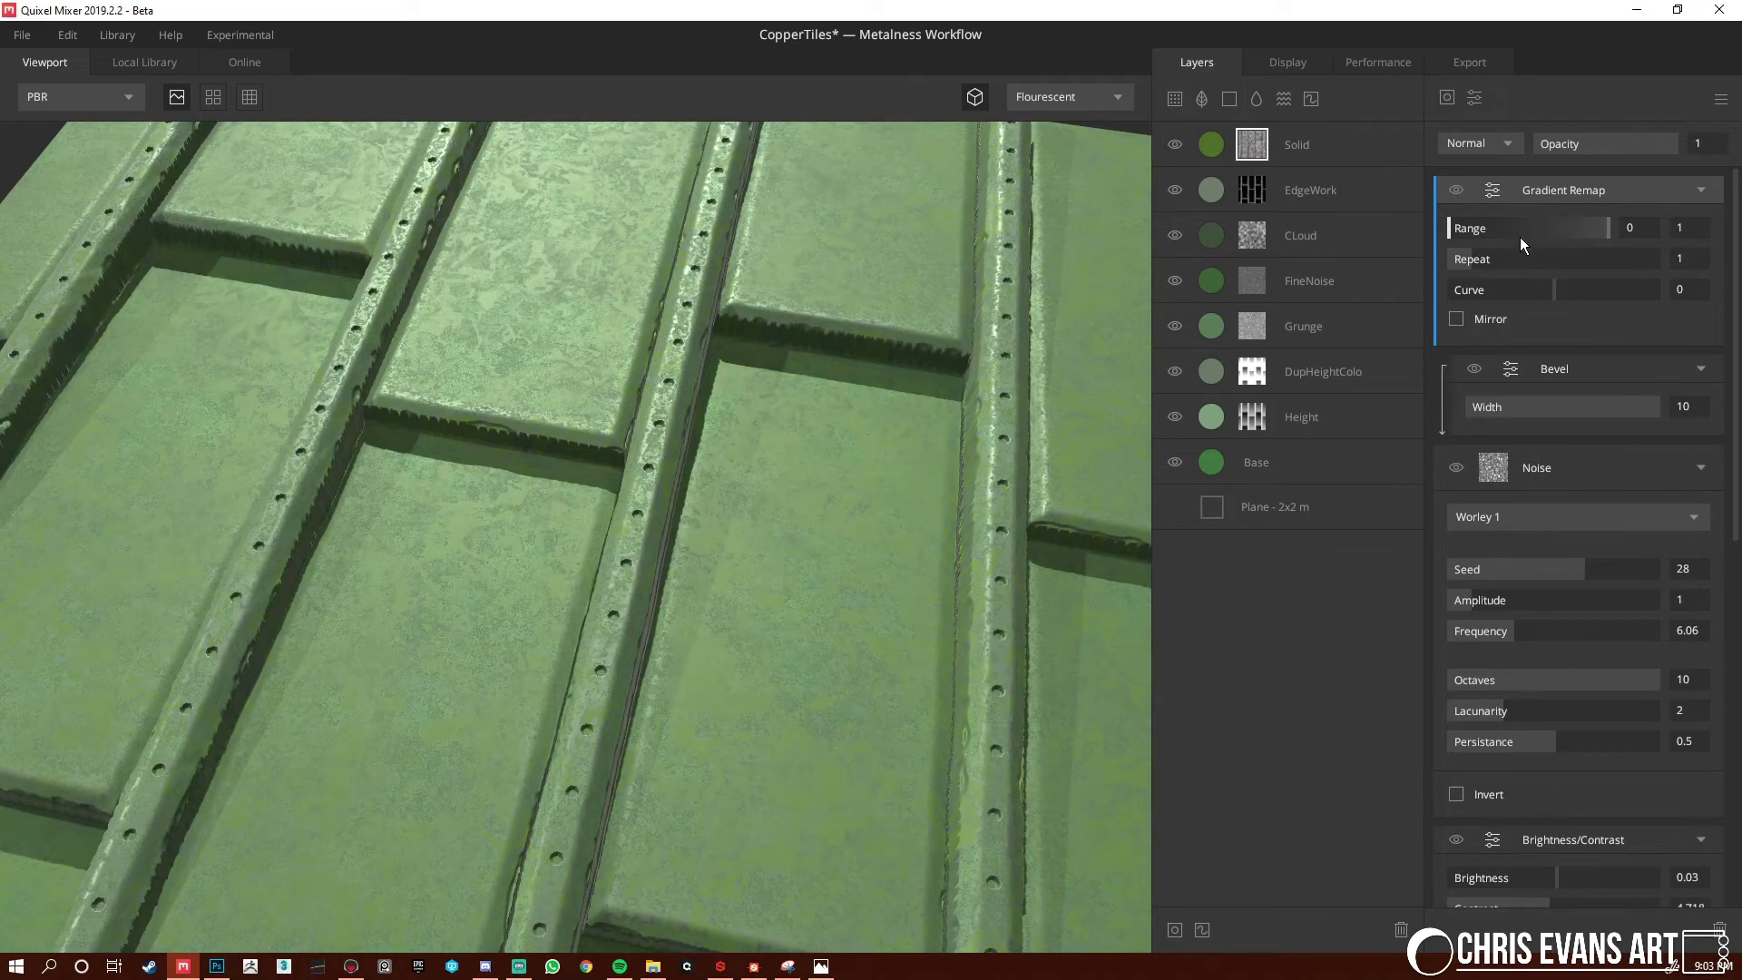
{"action": "left_click", "coordinate": [1513, 260]}
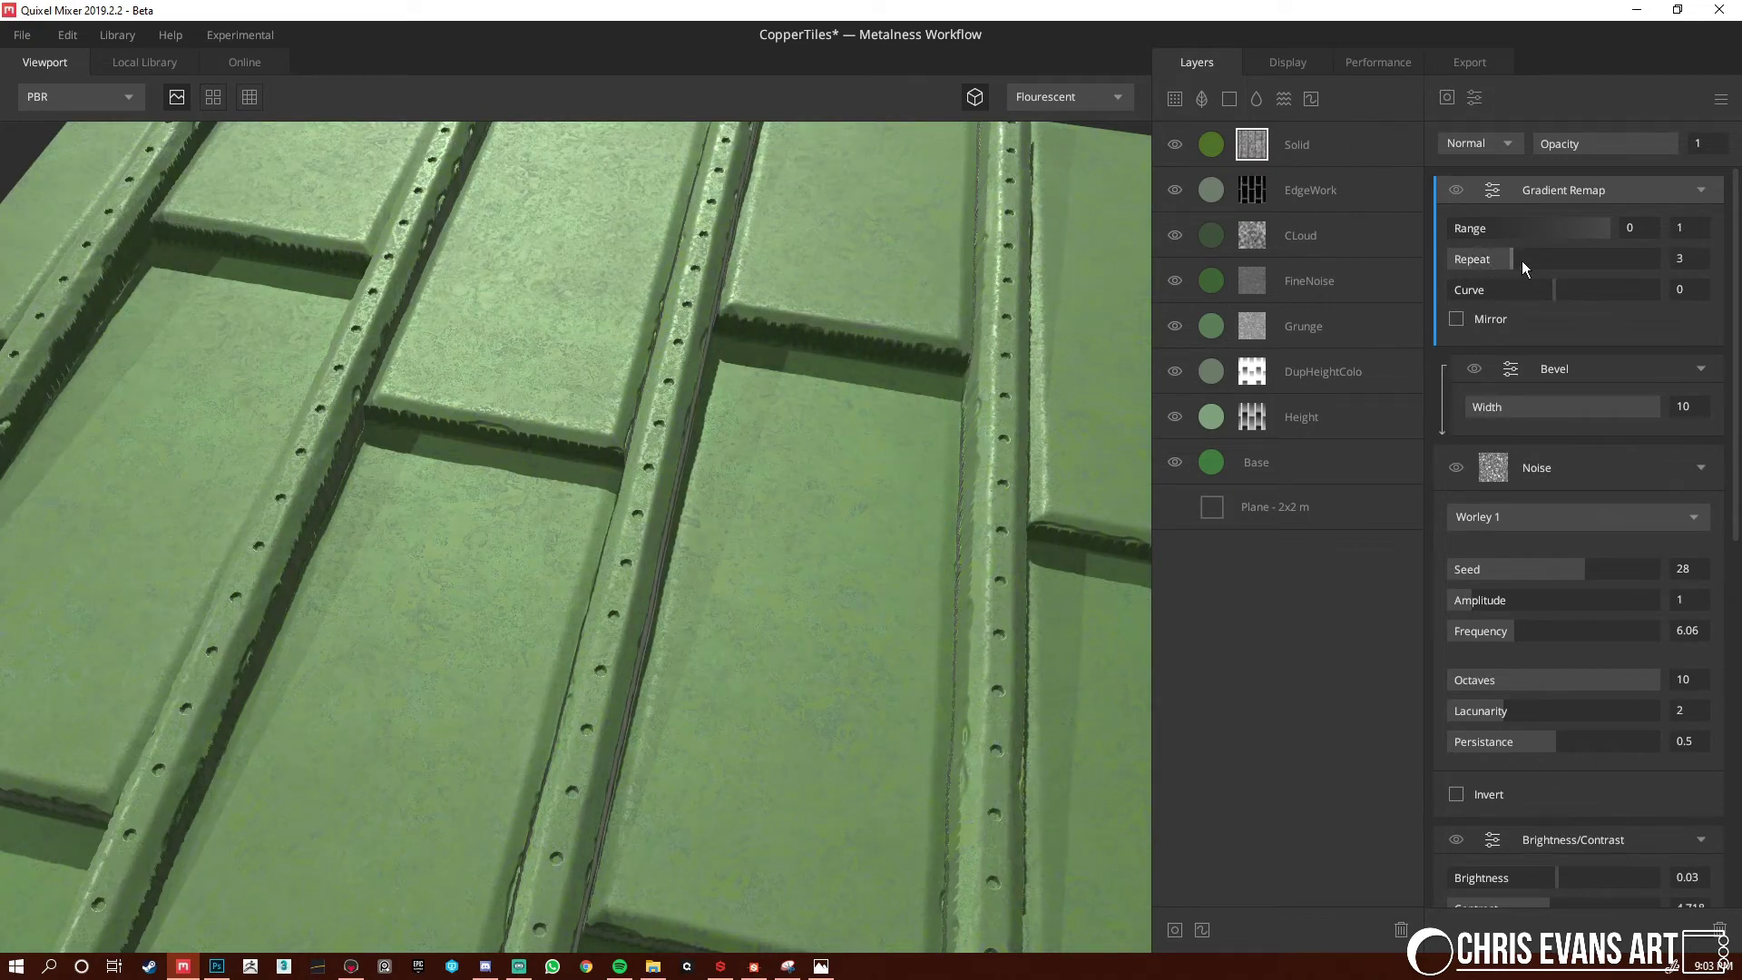
{"action": "left_click_drag", "start_coordinate": [923, 571], "coordinate": [440, 516]}
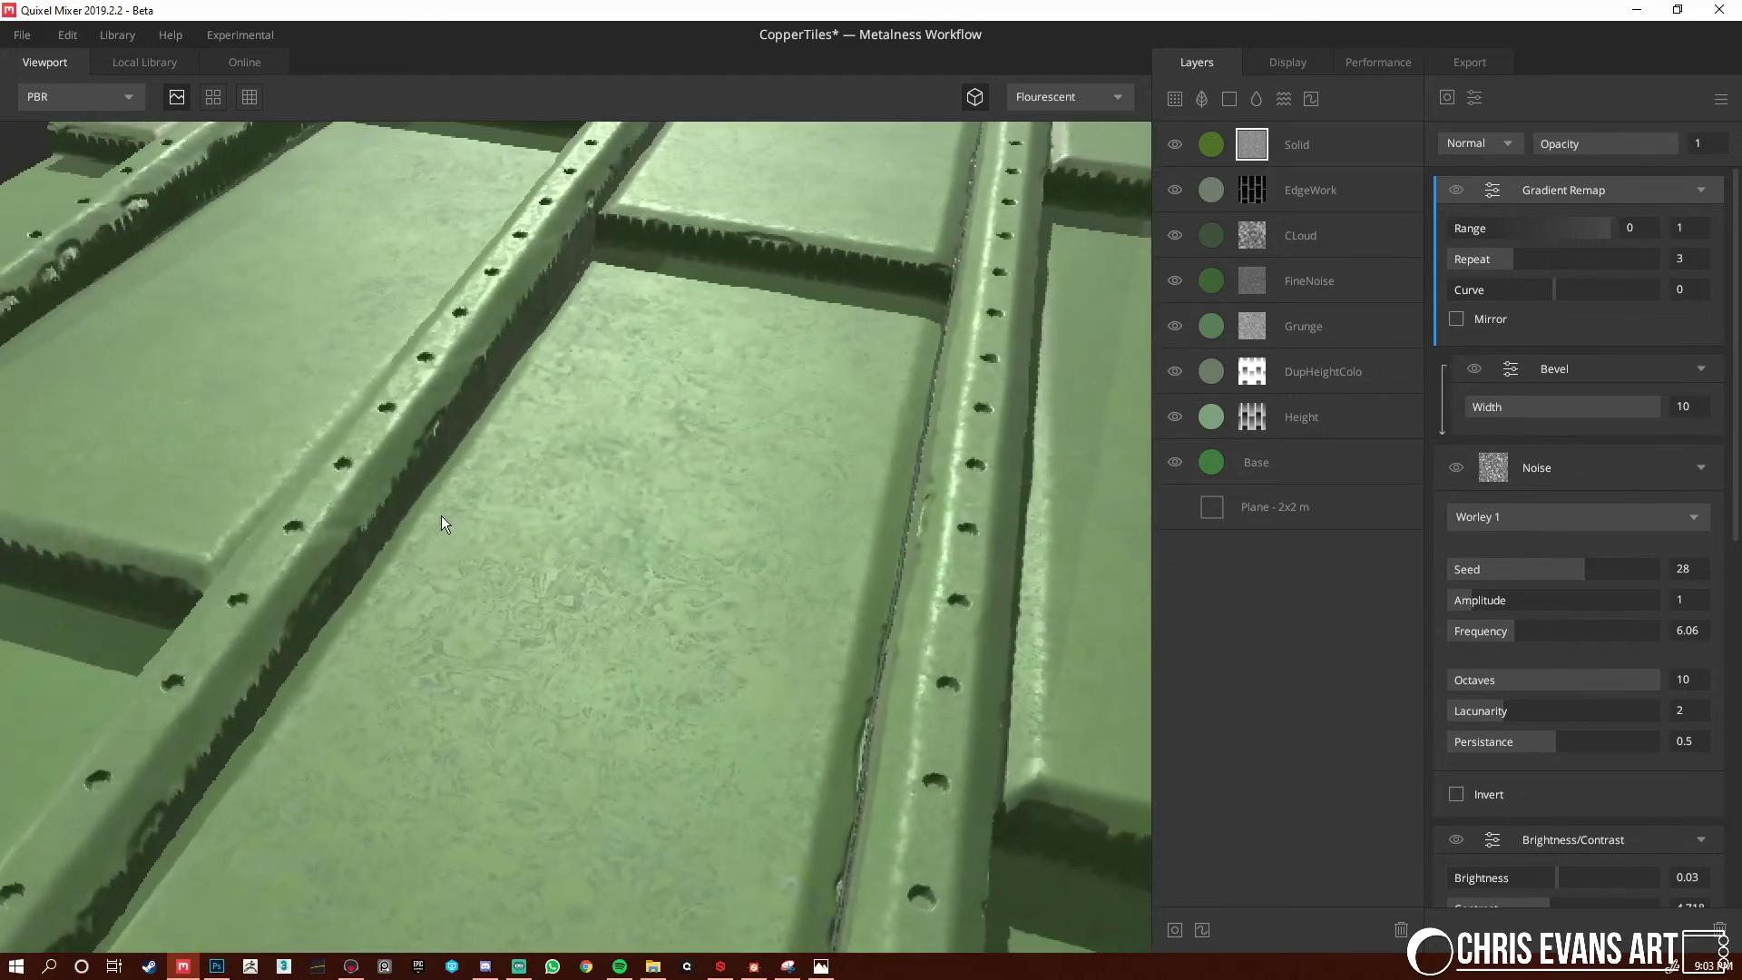
{"action": "left_click", "coordinate": [1456, 190]}
{"action": "left_click", "coordinate": [1455, 190]}
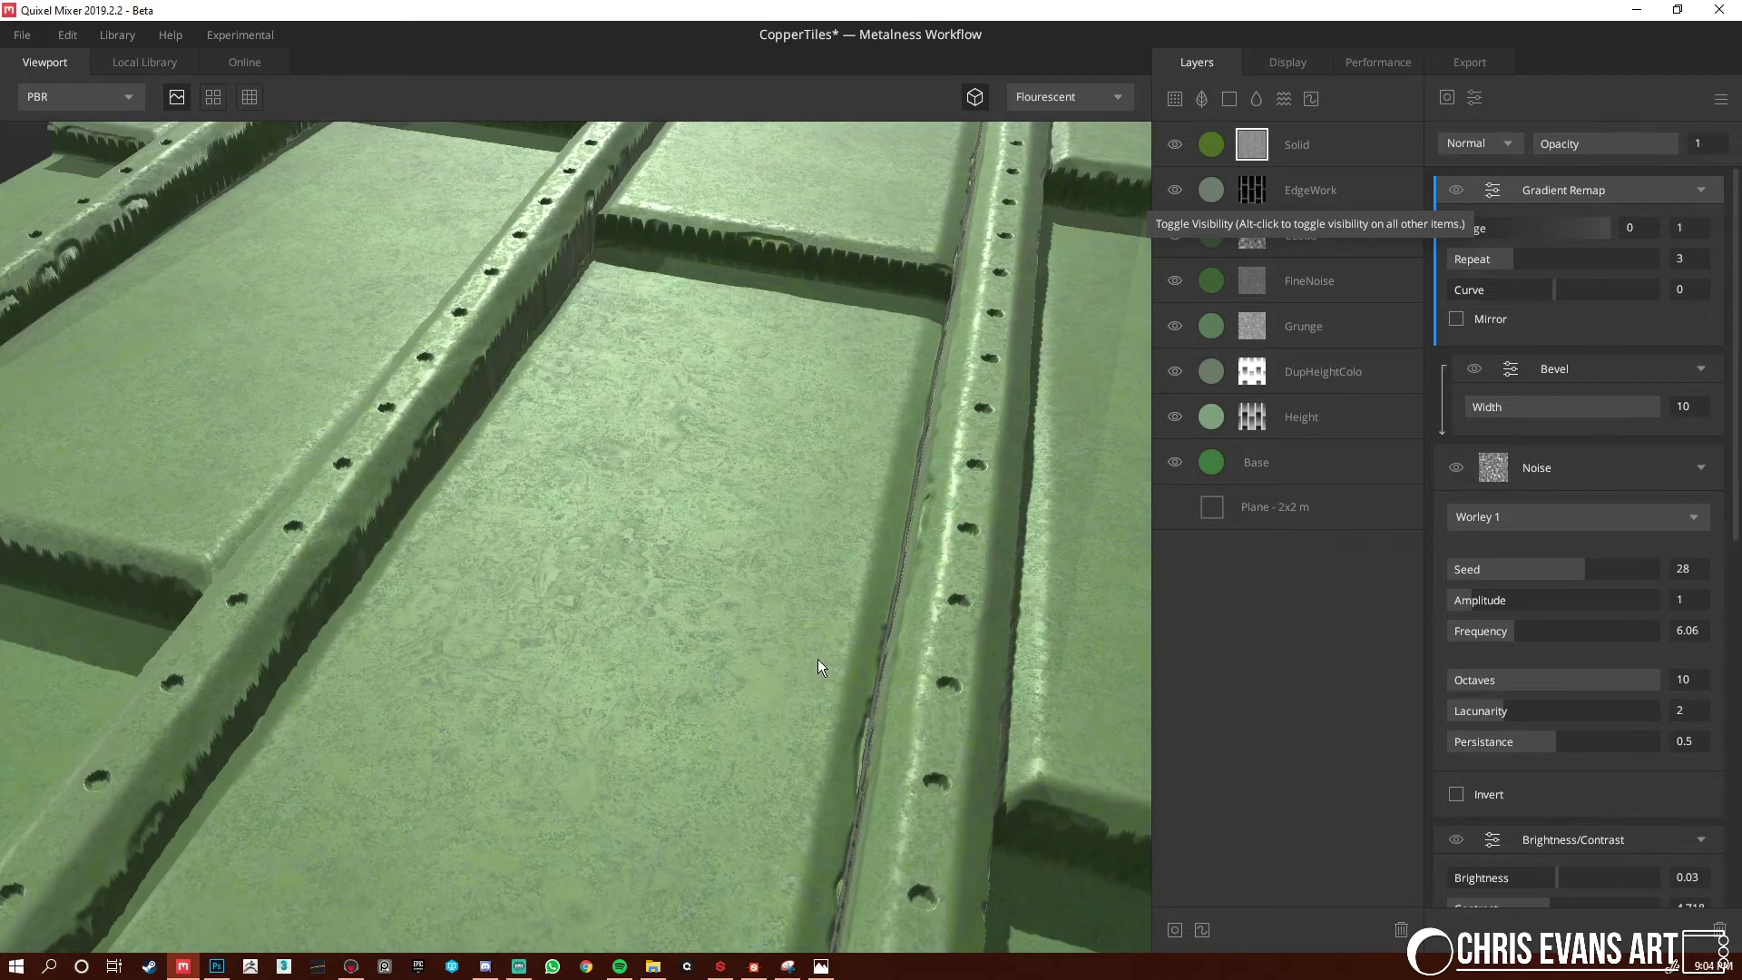
{"action": "left_click_drag", "start_coordinate": [818, 661], "coordinate": [630, 602]}
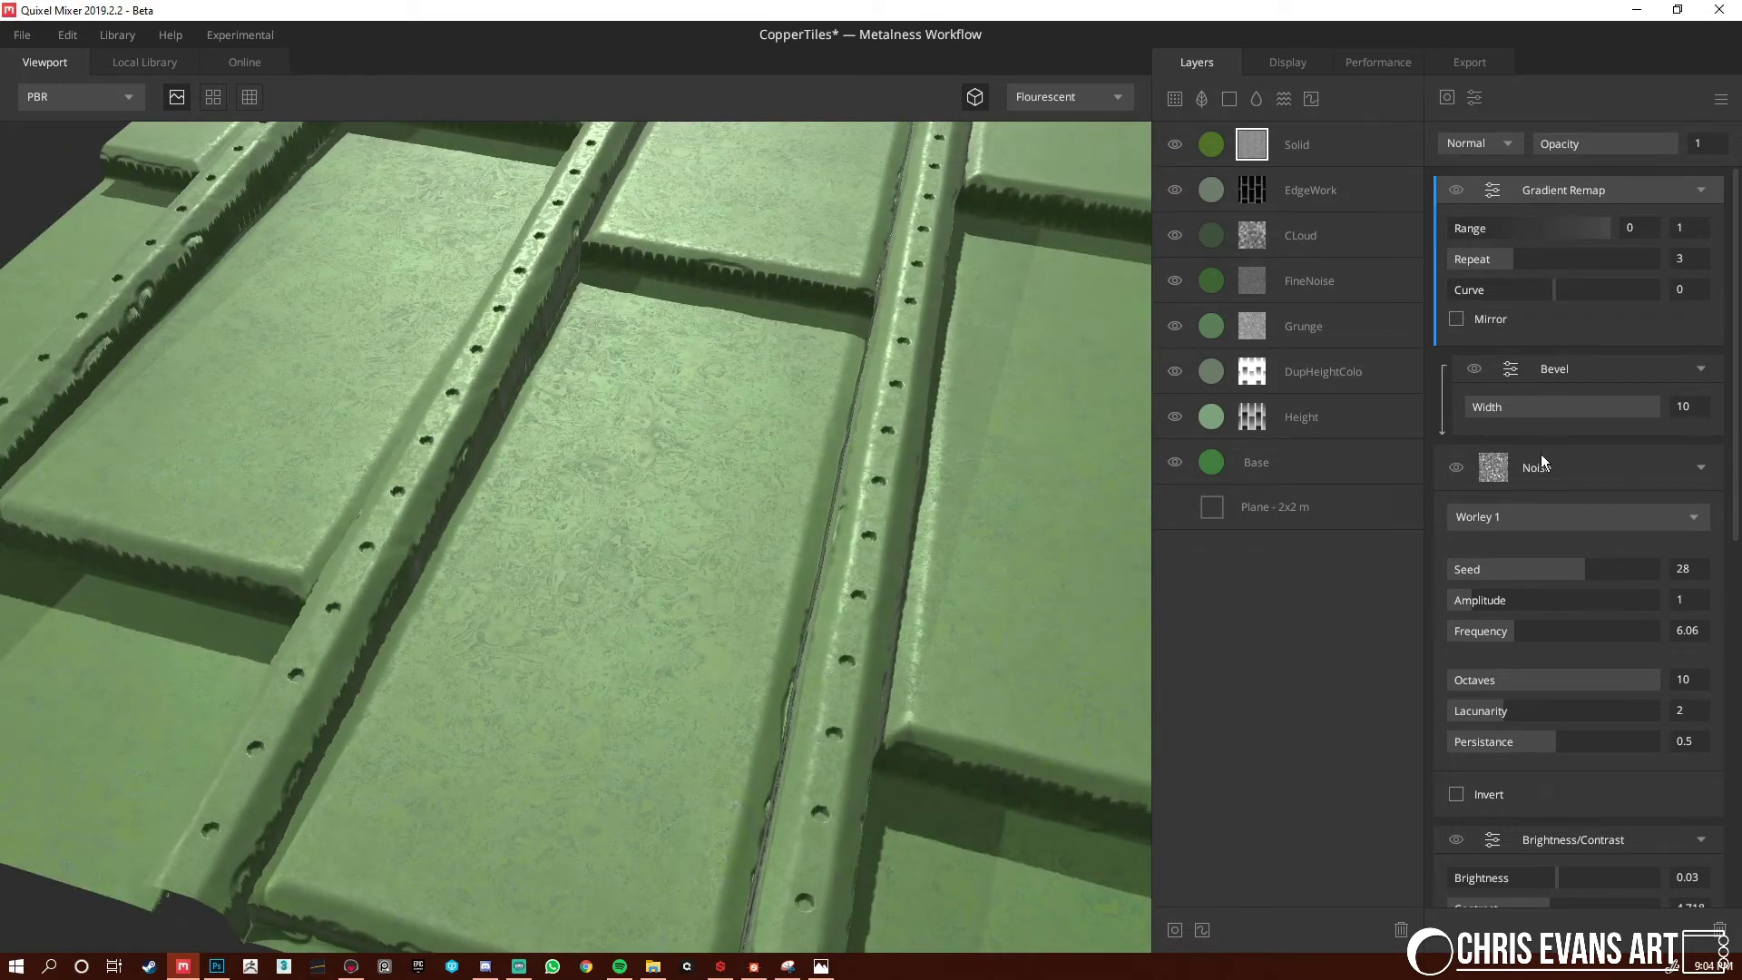
{"action": "key", "text": "alt+Tab"}
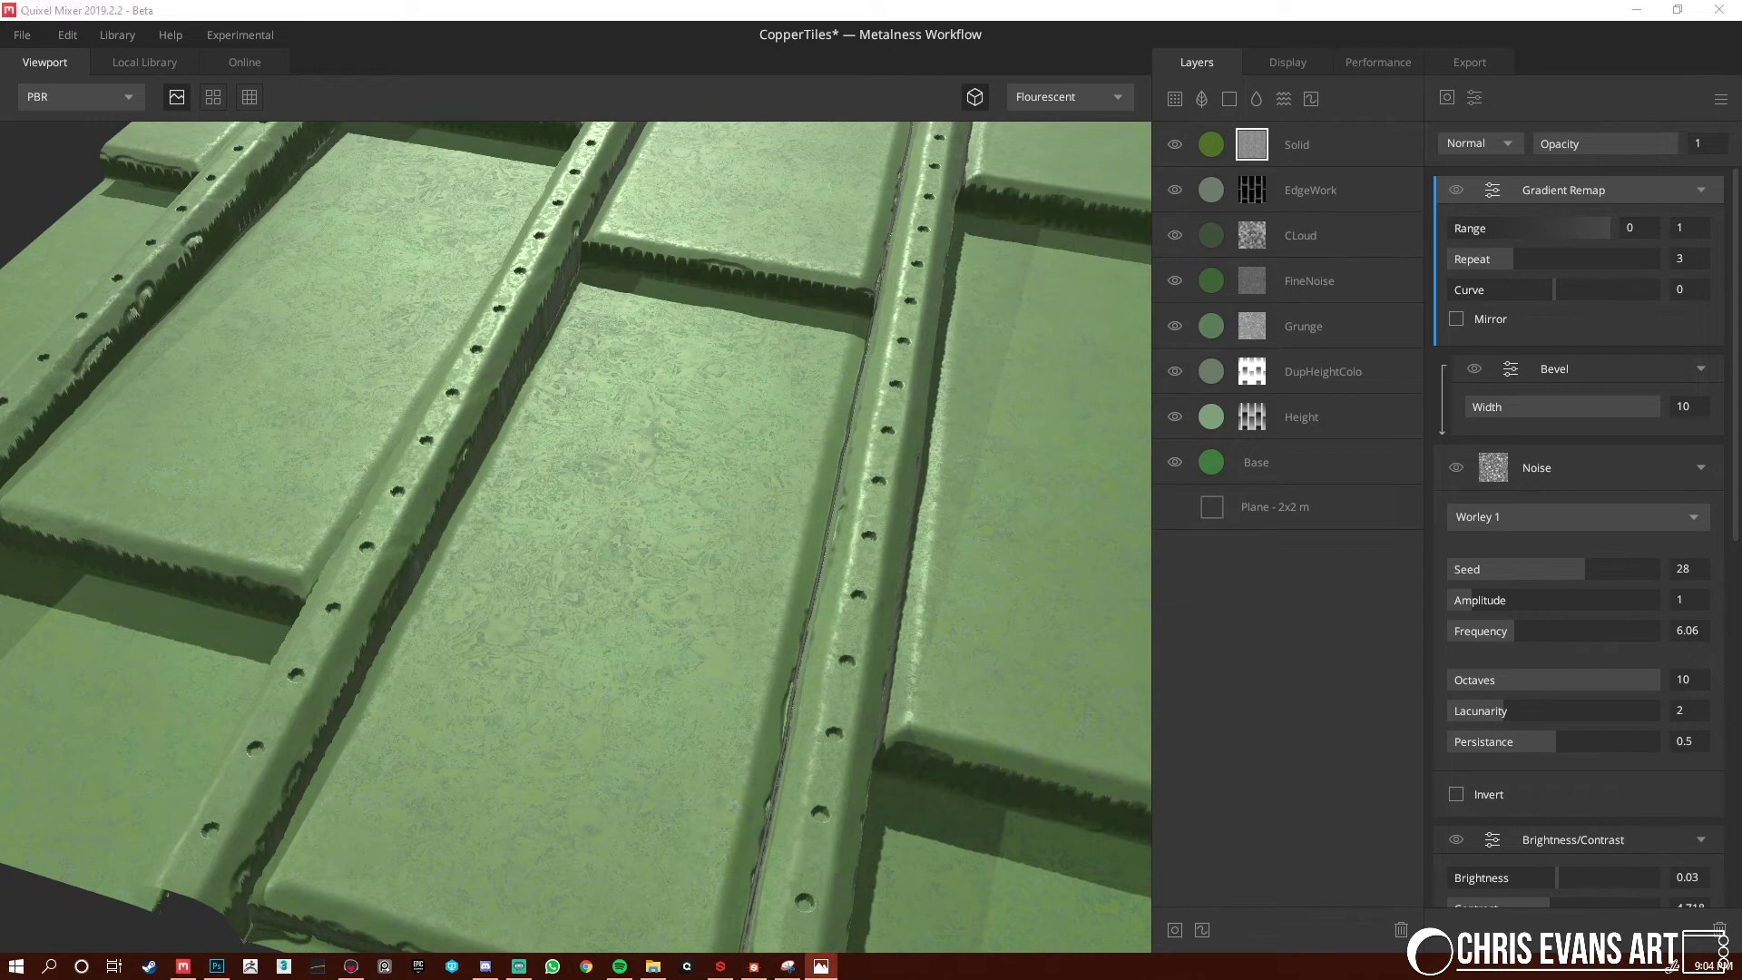
Lower the mossy green Solid layer's opacity to 0.649
{"action": "left_click", "coordinate": [1214, 143]}
{"action": "left_click_drag", "start_coordinate": [1638, 264], "coordinate": [1602, 265]}
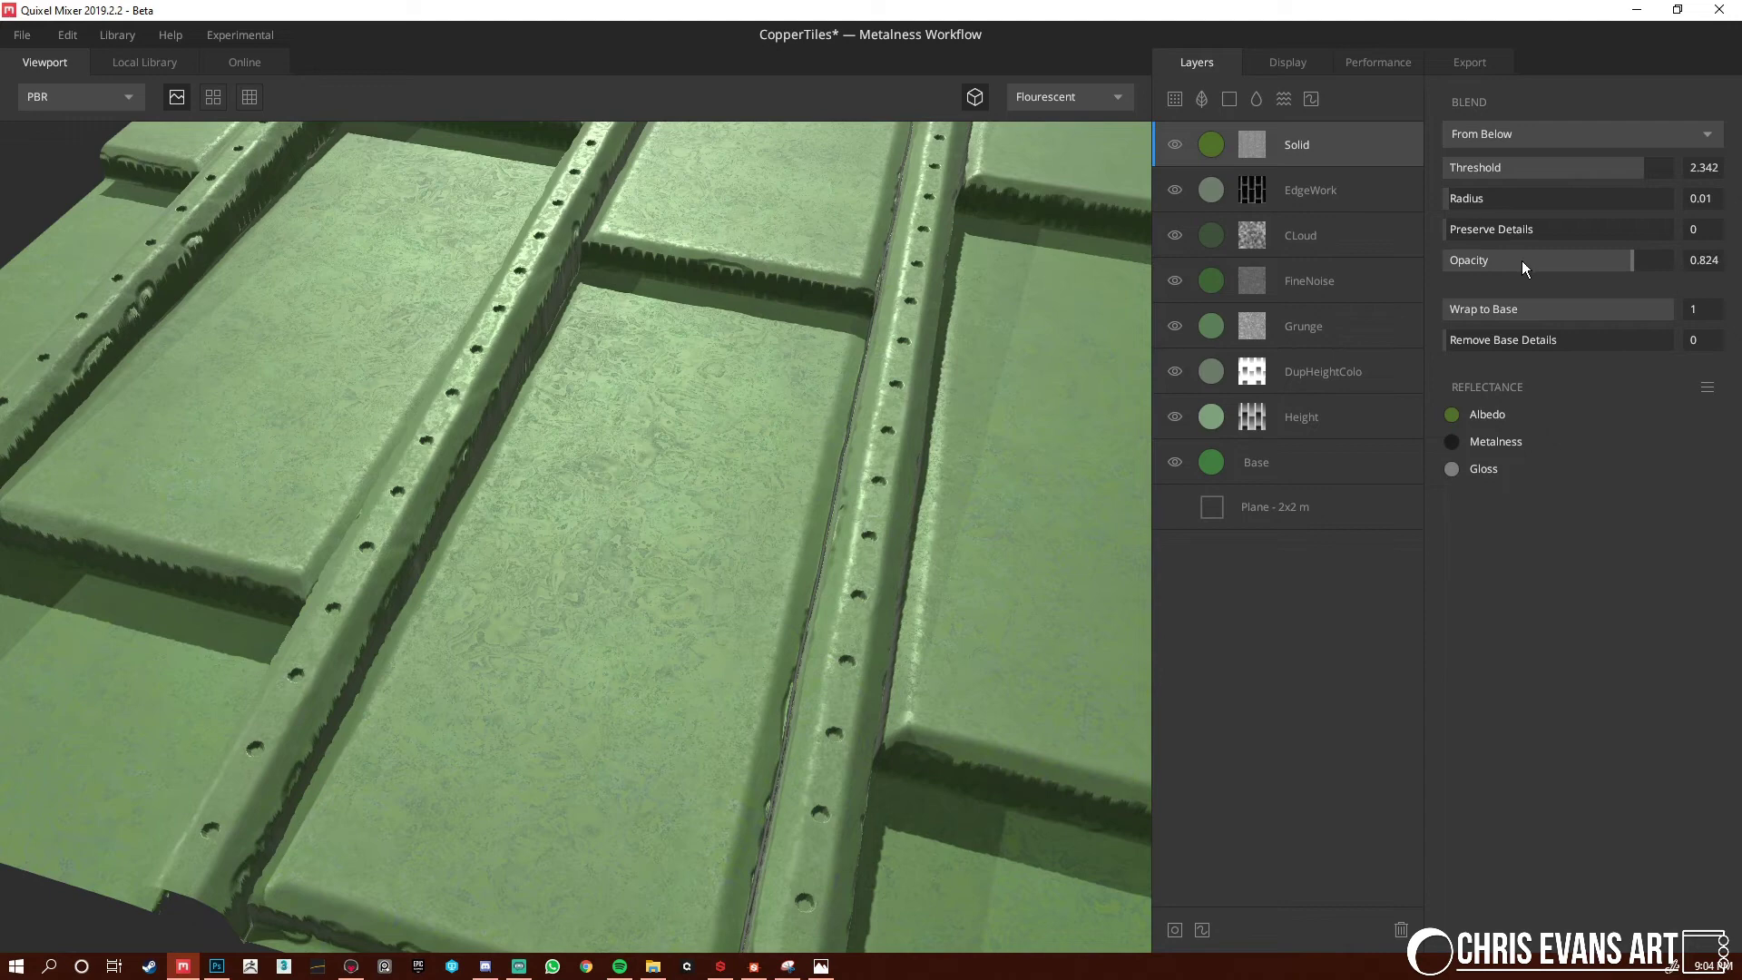
{"action": "mouse_move", "coordinate": [1522, 259]}
{"action": "left_mouse_down"}
{"action": "mouse_move", "coordinate": [1484, 265]}
{"action": "mouse_move", "coordinate": [1595, 261]}
{"action": "left_mouse_up"}
Inspect the Solid layer's mask and set its Brightness/Contrast modifier to brightness 0.246 and contrast 2.38
{"action": "key", "text": "m"}
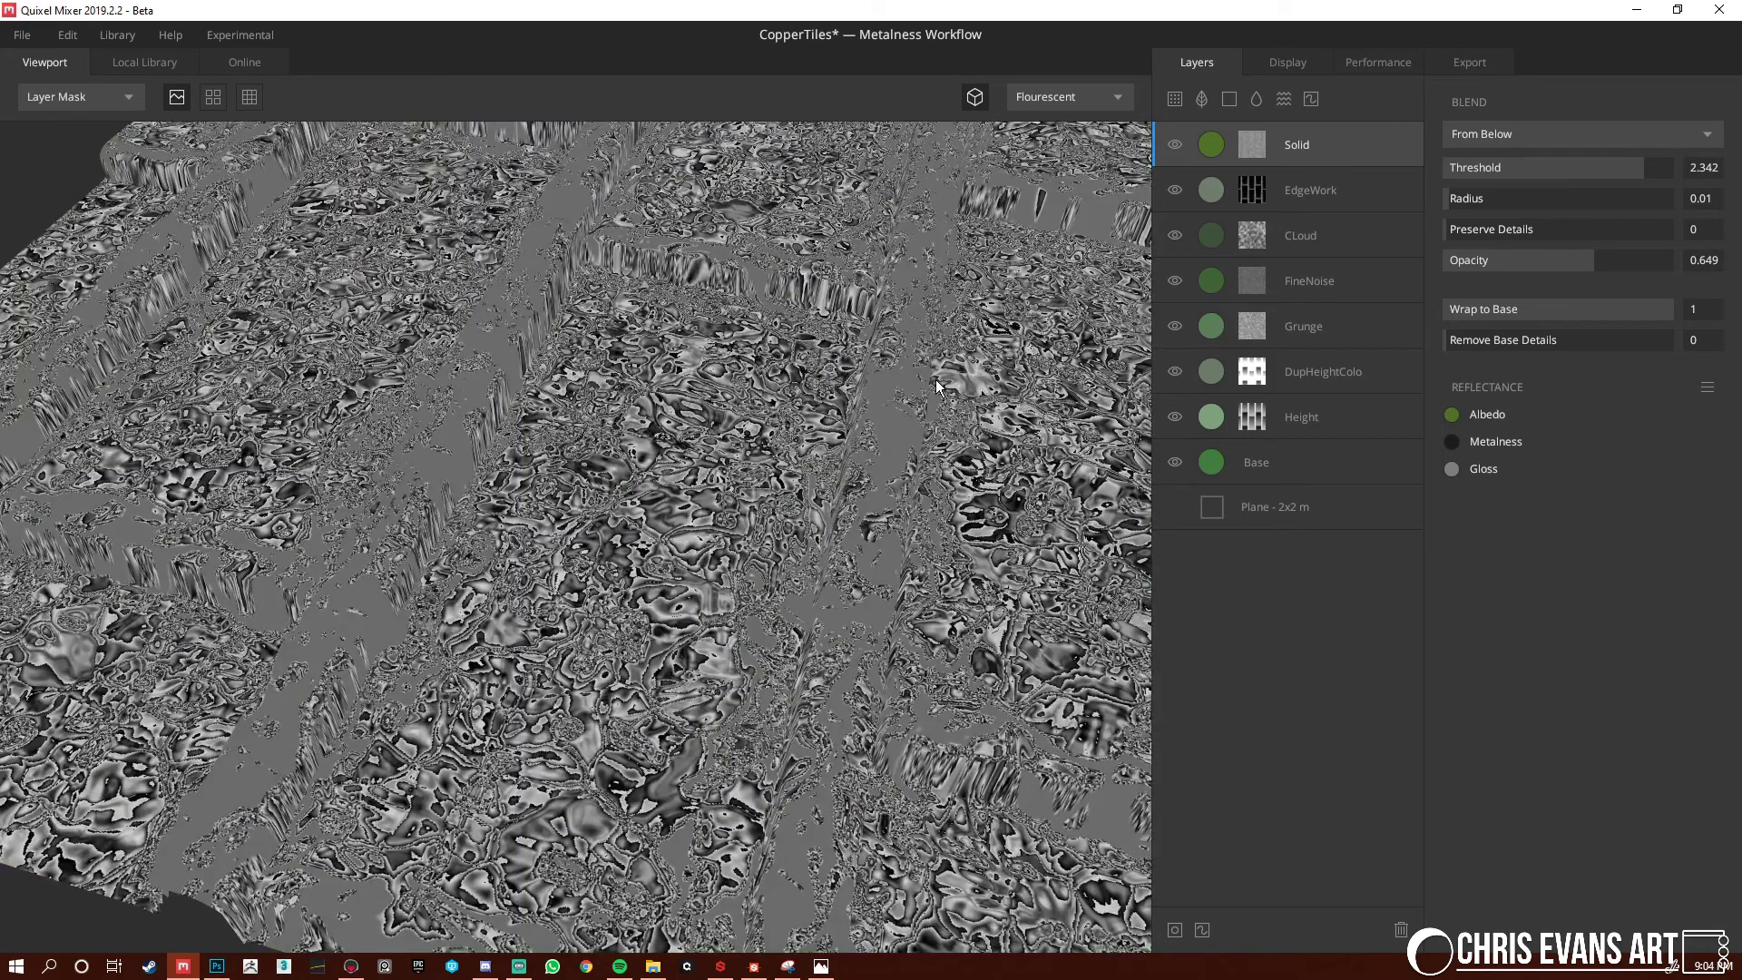
{"action": "left_click", "coordinate": [1246, 148]}
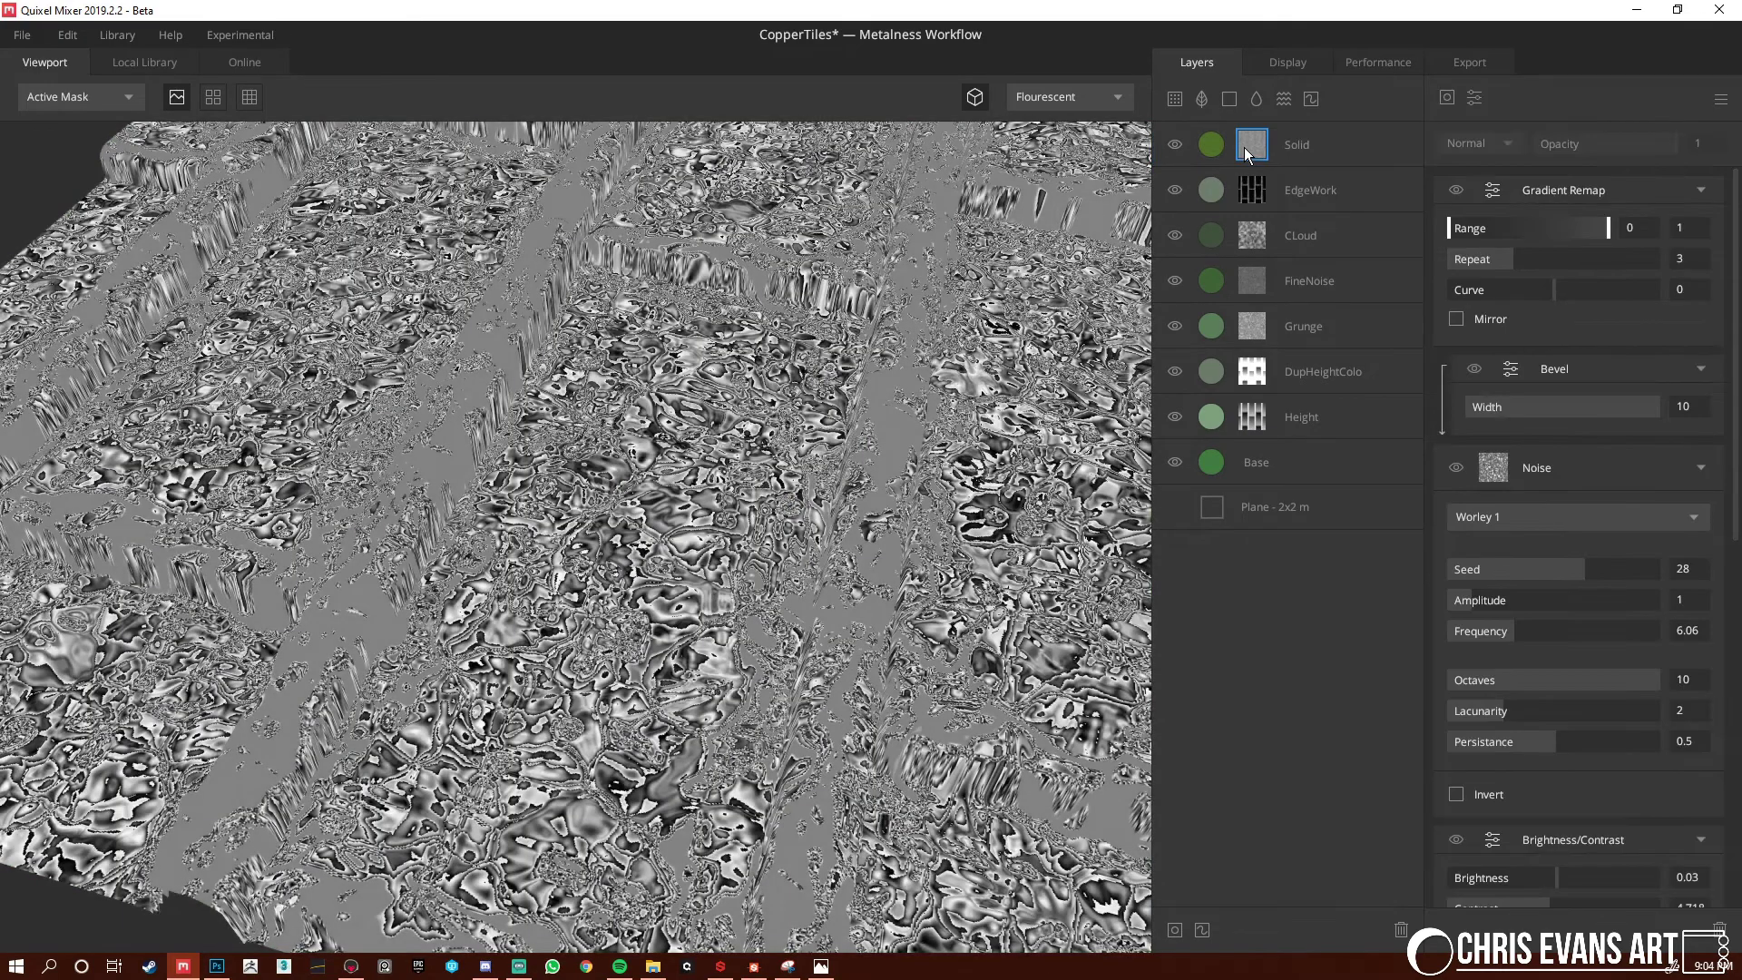
{"action": "key", "text": "m"}
{"action": "key", "text": "m"}
{"action": "middle_click_drag", "start_coordinate": [907, 448], "coordinate": [687, 624]}
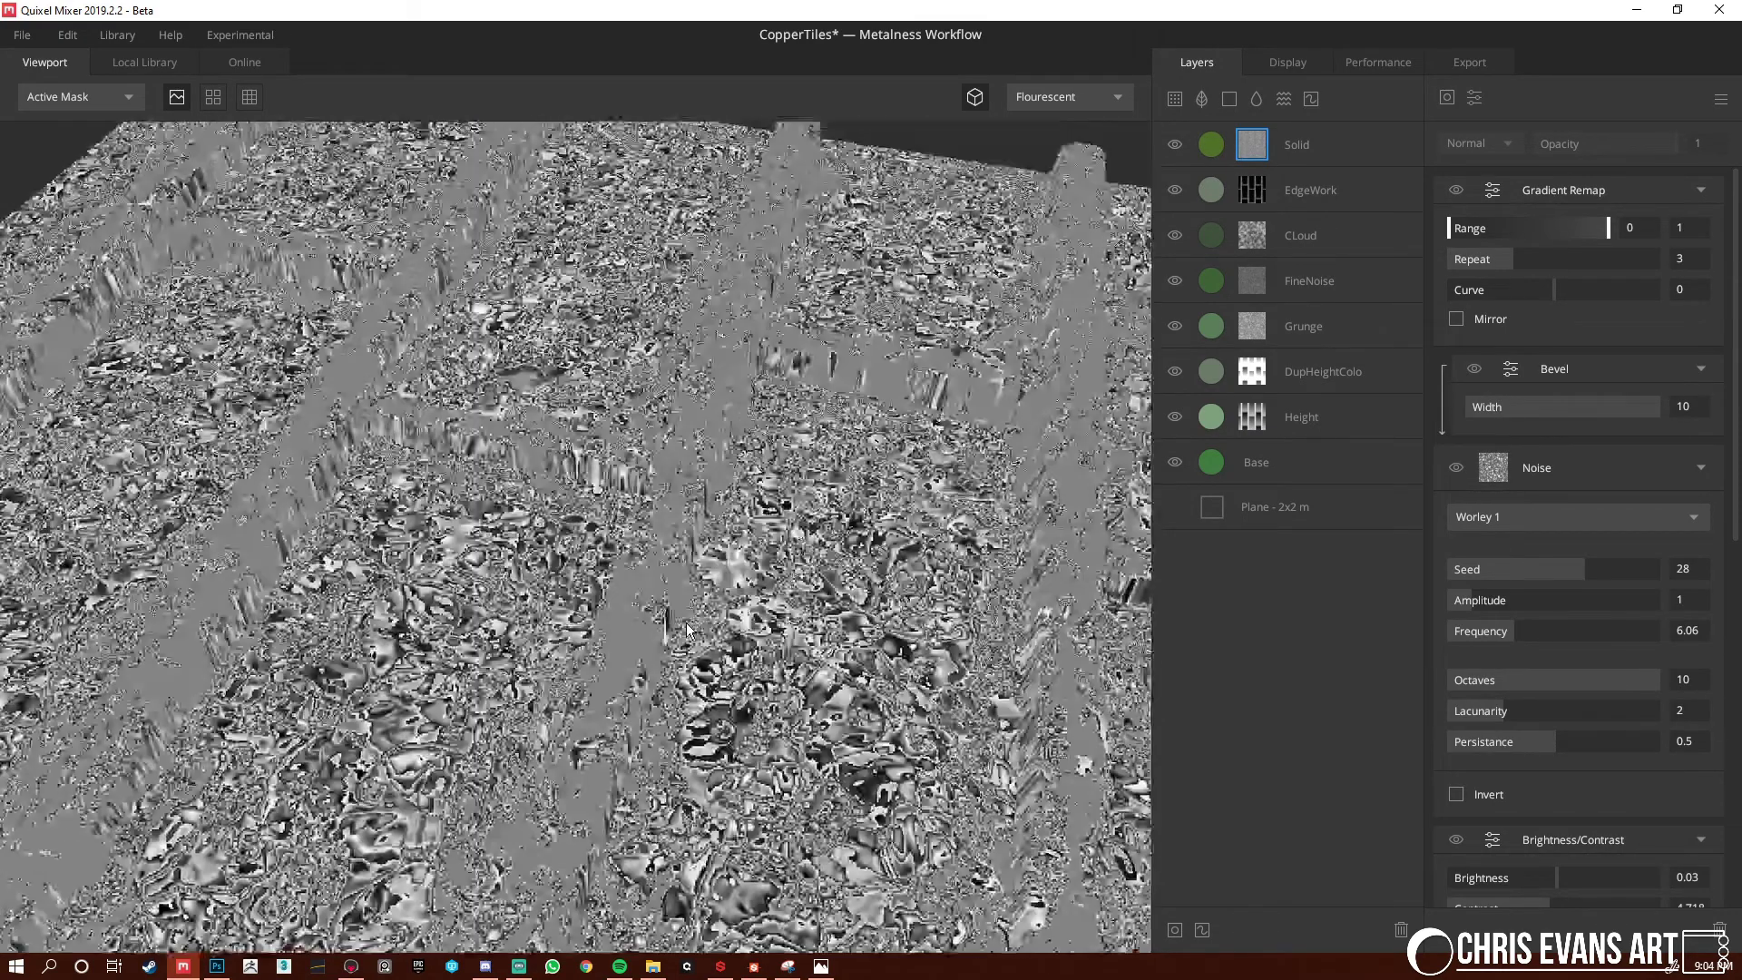
{"action": "left_click_drag", "start_coordinate": [687, 626], "coordinate": [712, 622]}
{"action": "scroll", "coordinate": [1584, 563], "scroll_direction": "down", "scroll_amount": 2}
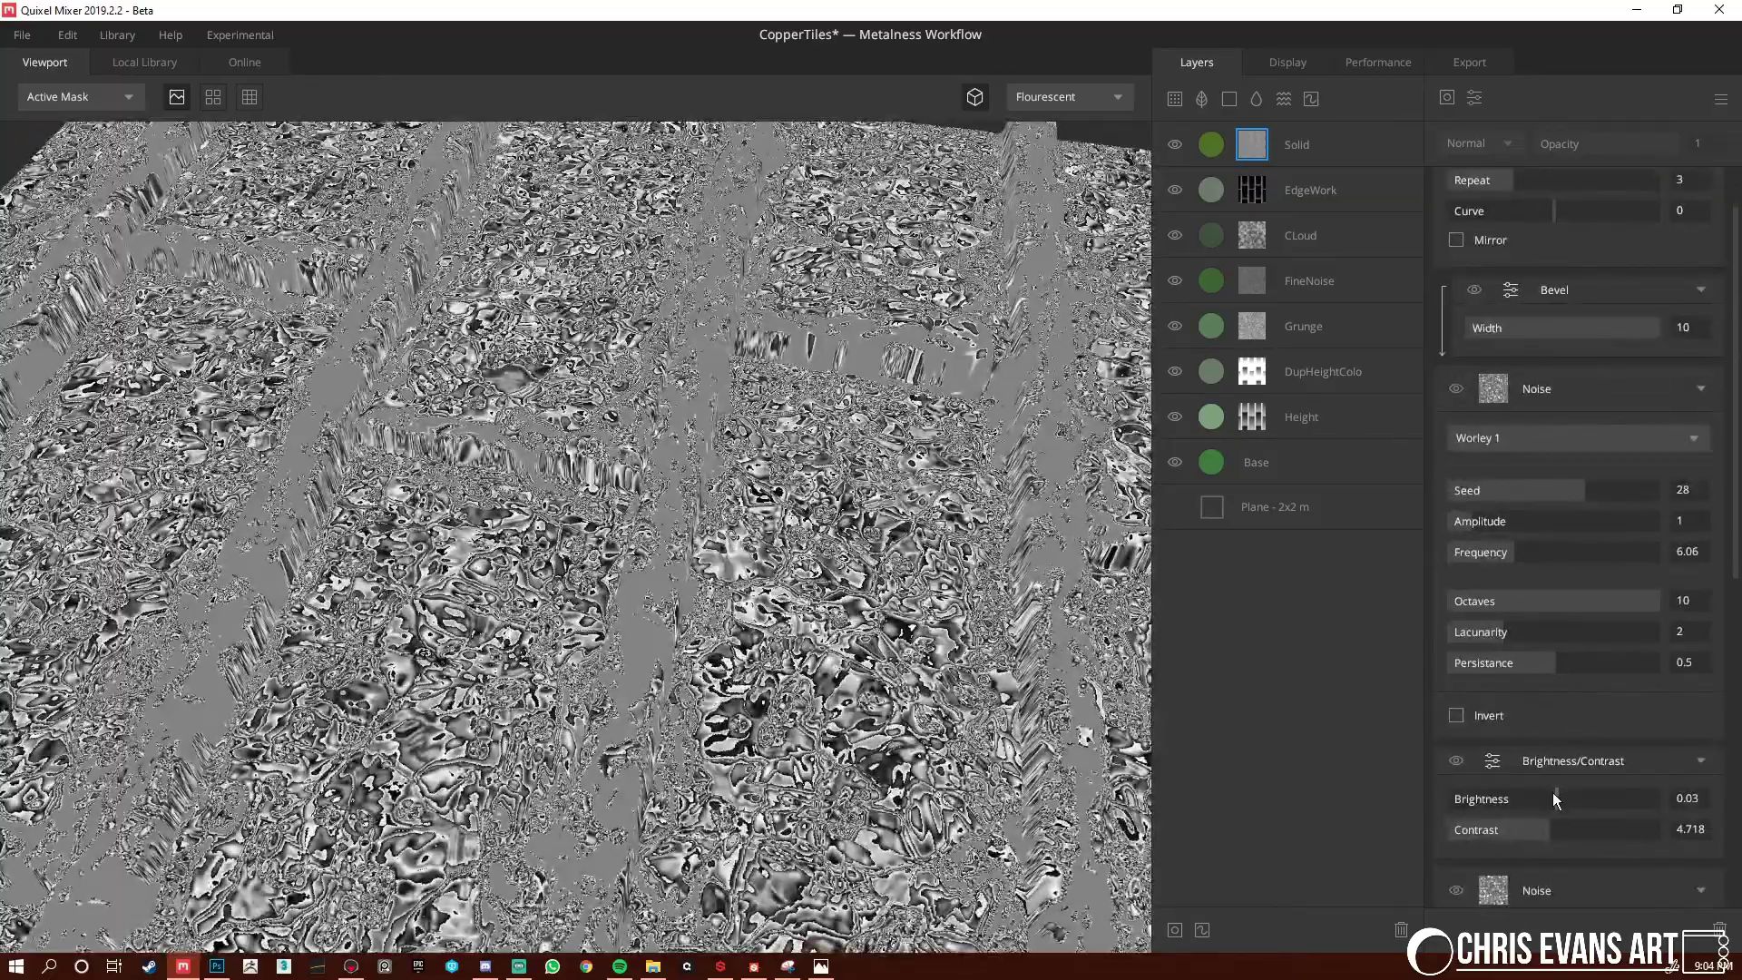
{"action": "left_click_drag", "start_coordinate": [1553, 792], "coordinate": [1499, 825]}
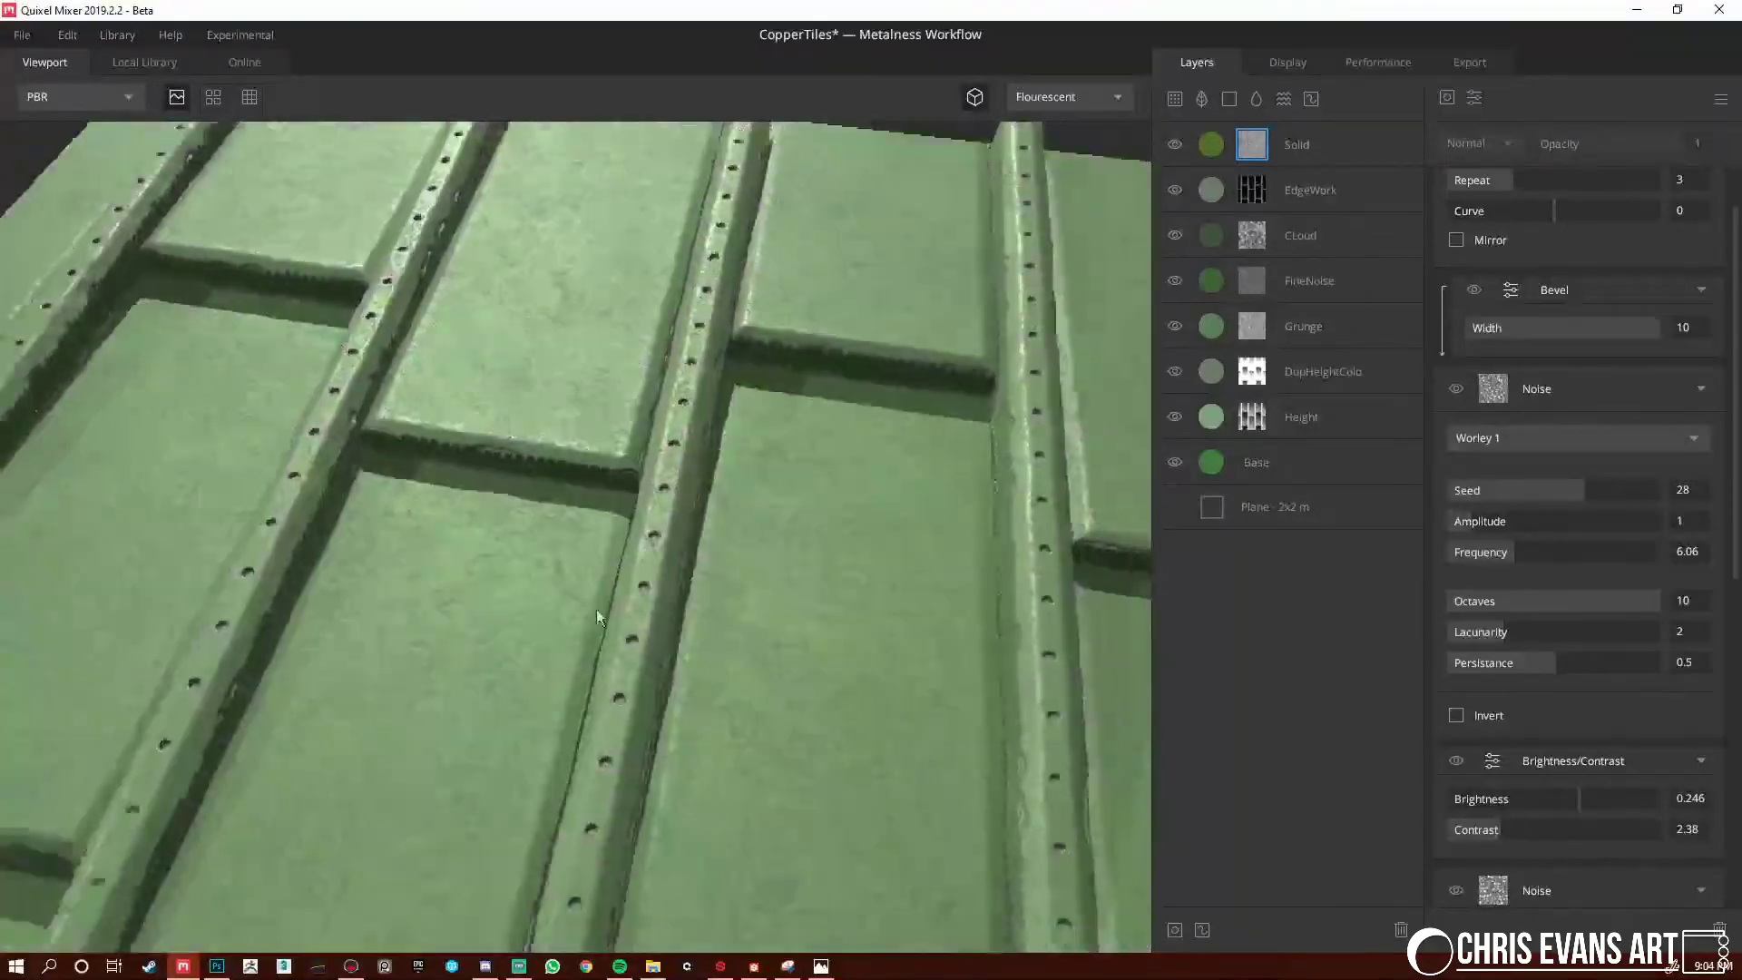
Inspect the tiles up close and move the EdgeWork layer above the Solid layer
{"action": "left_click_drag", "start_coordinate": [596, 608], "coordinate": [640, 444]}
{"action": "left_click_drag", "start_coordinate": [834, 453], "coordinate": [717, 683]}
{"action": "left_click", "coordinate": [1348, 205]}
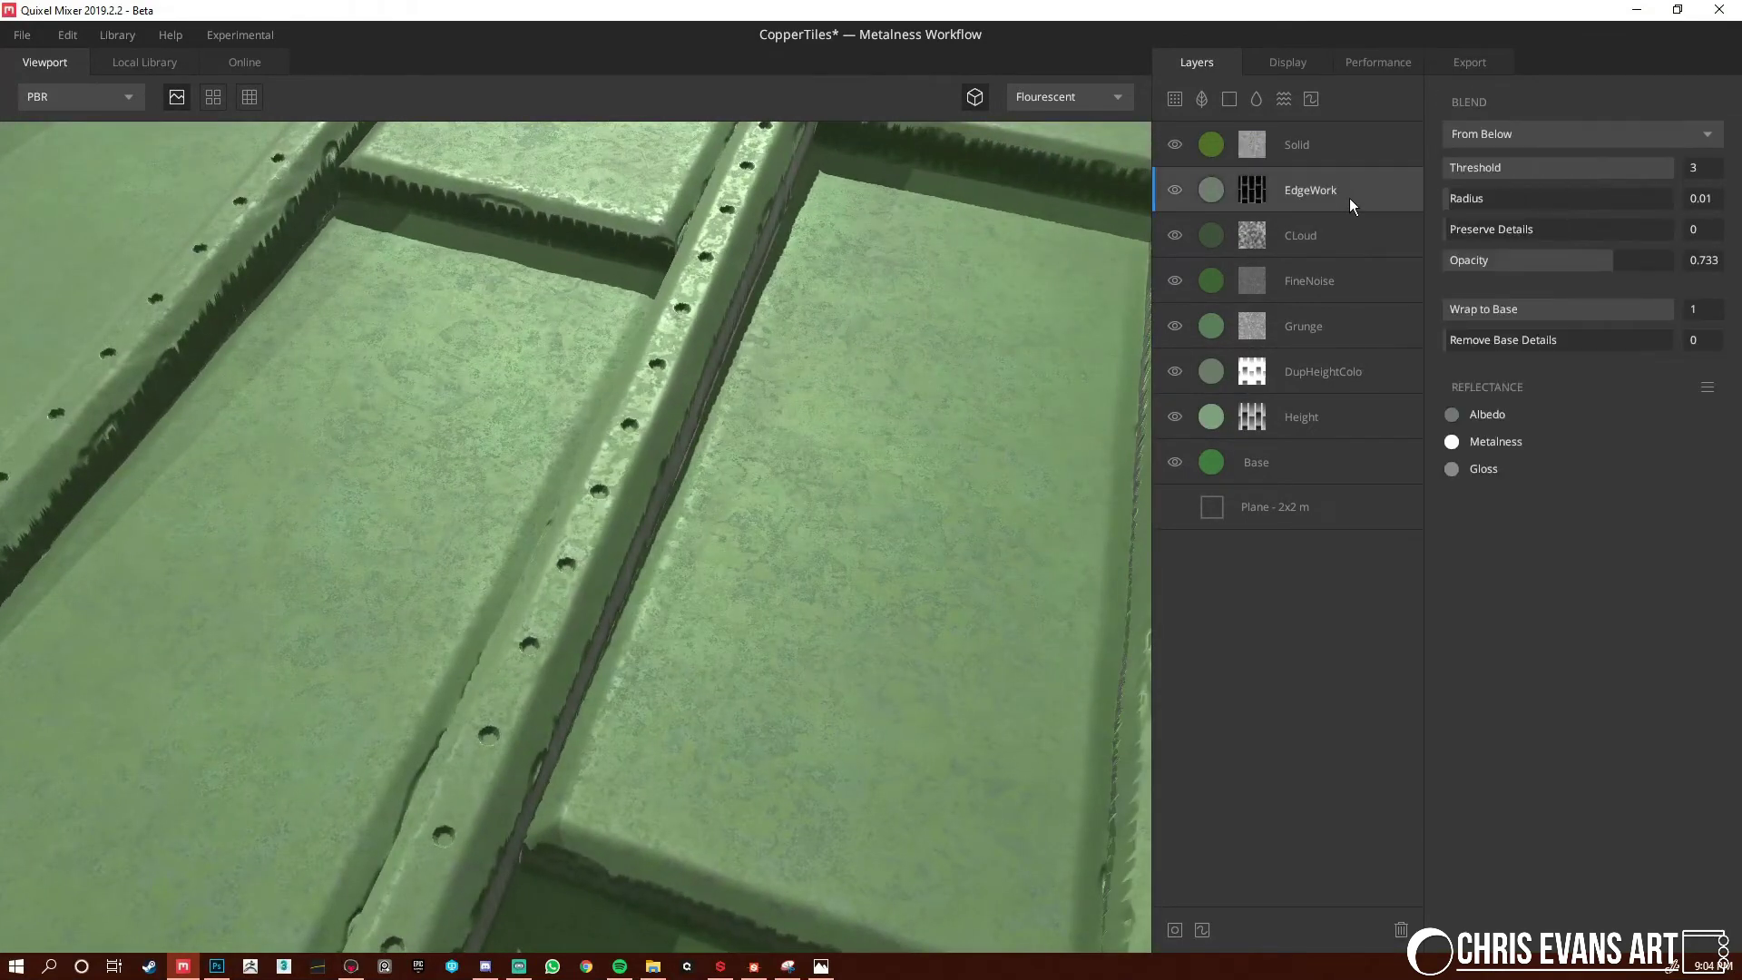
{"action": "left_click_drag", "start_coordinate": [1348, 198], "coordinate": [1350, 127]}
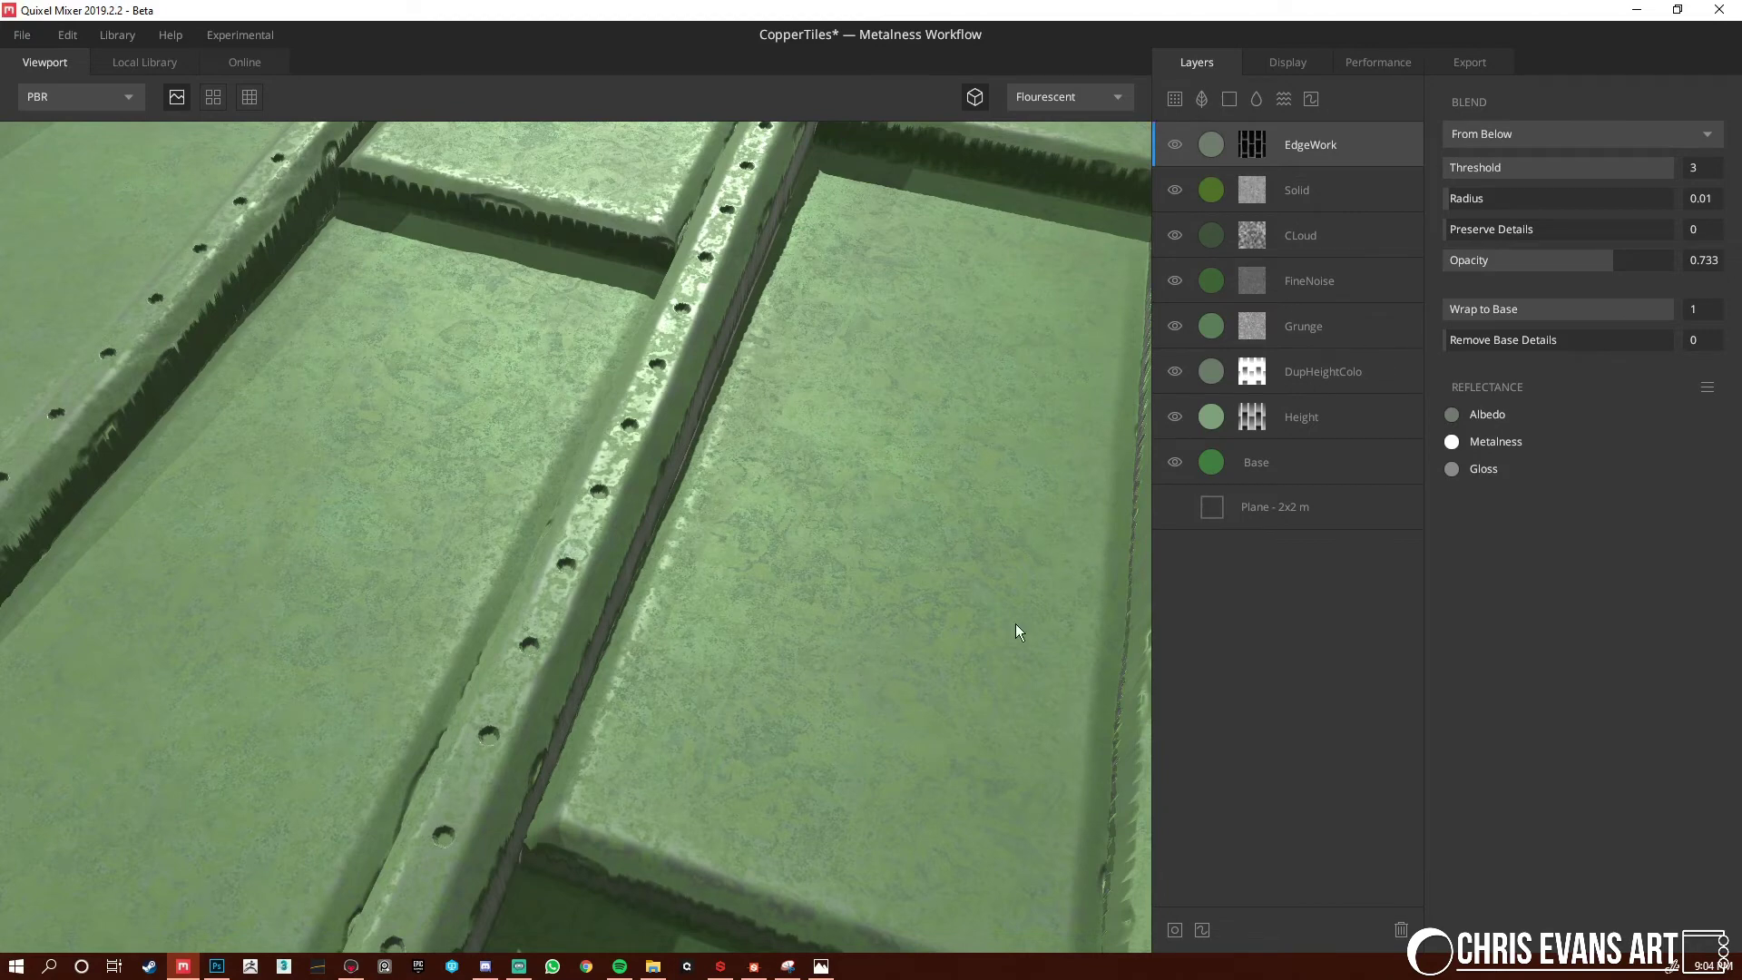
Change the EdgeWork layer's albedo to a soft grey-green and inspect the tiles from farther away
{"action": "left_click", "coordinate": [1452, 414]}
{"action": "left_click", "coordinate": [626, 498]}
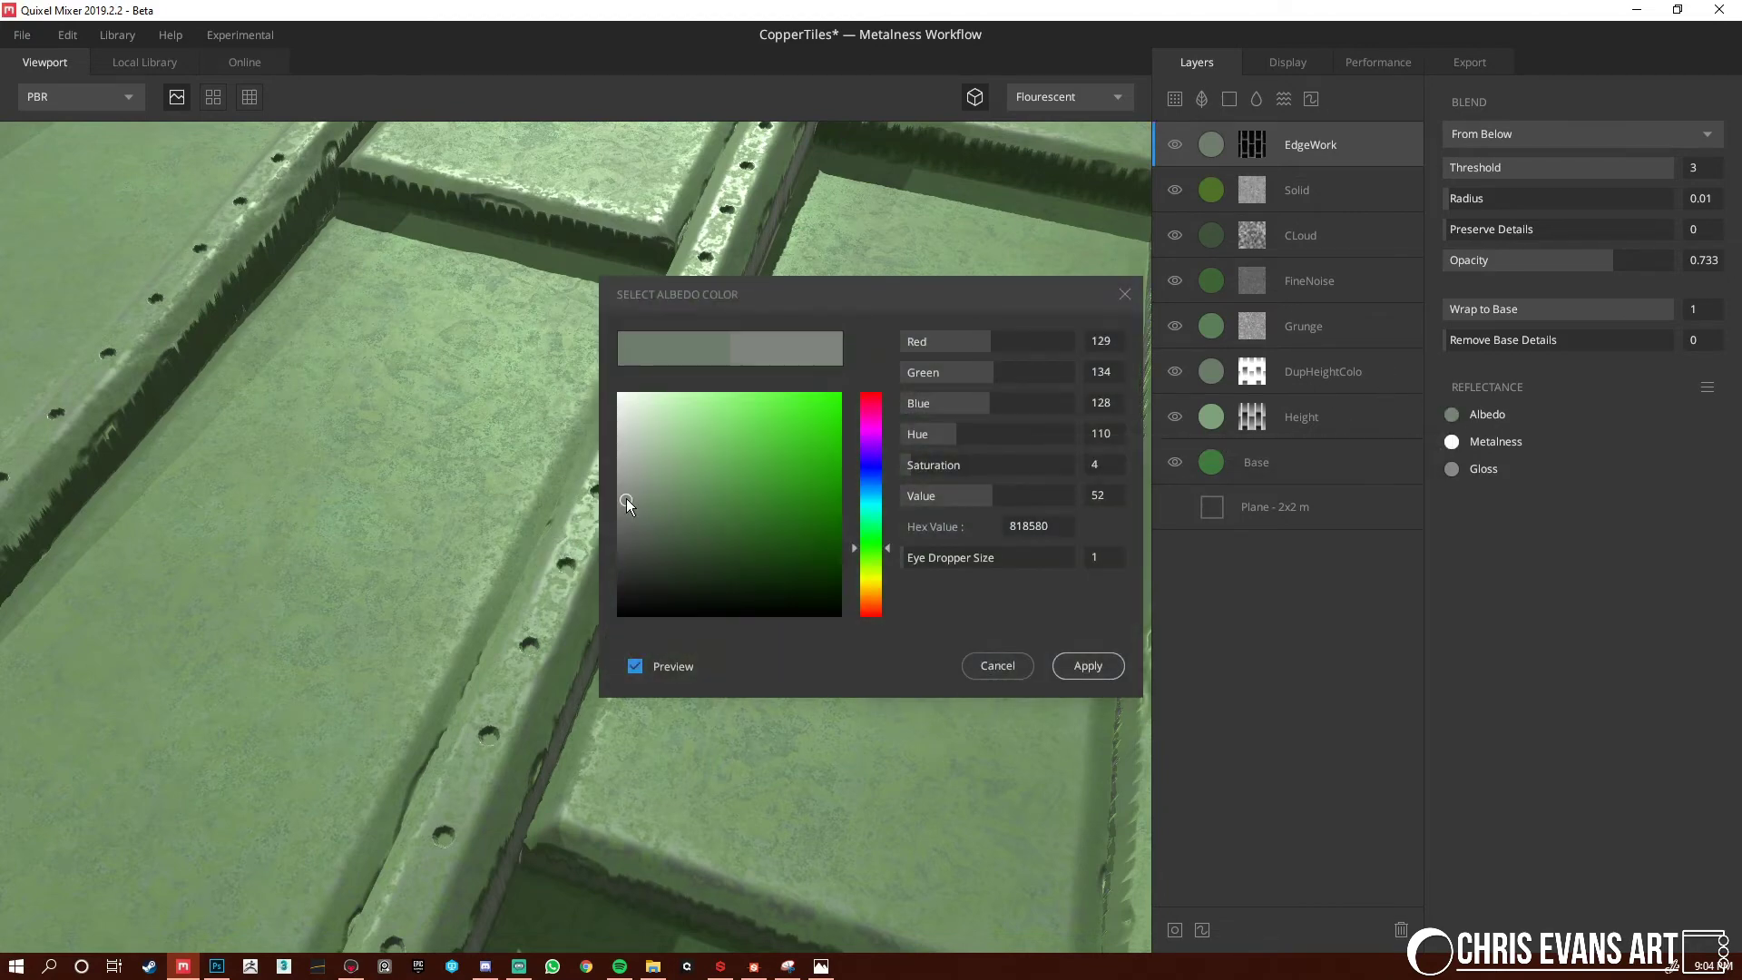
{"action": "left_click_drag", "start_coordinate": [638, 501], "coordinate": [652, 449]}
{"action": "left_click", "coordinate": [1086, 673]}
{"action": "scroll", "coordinate": [659, 489], "scroll_direction": "down", "scroll_amount": 5}
{"action": "scroll", "coordinate": [698, 577], "scroll_direction": "up", "scroll_amount": 3}
{"action": "left_click_drag", "start_coordinate": [699, 578], "coordinate": [704, 640]}
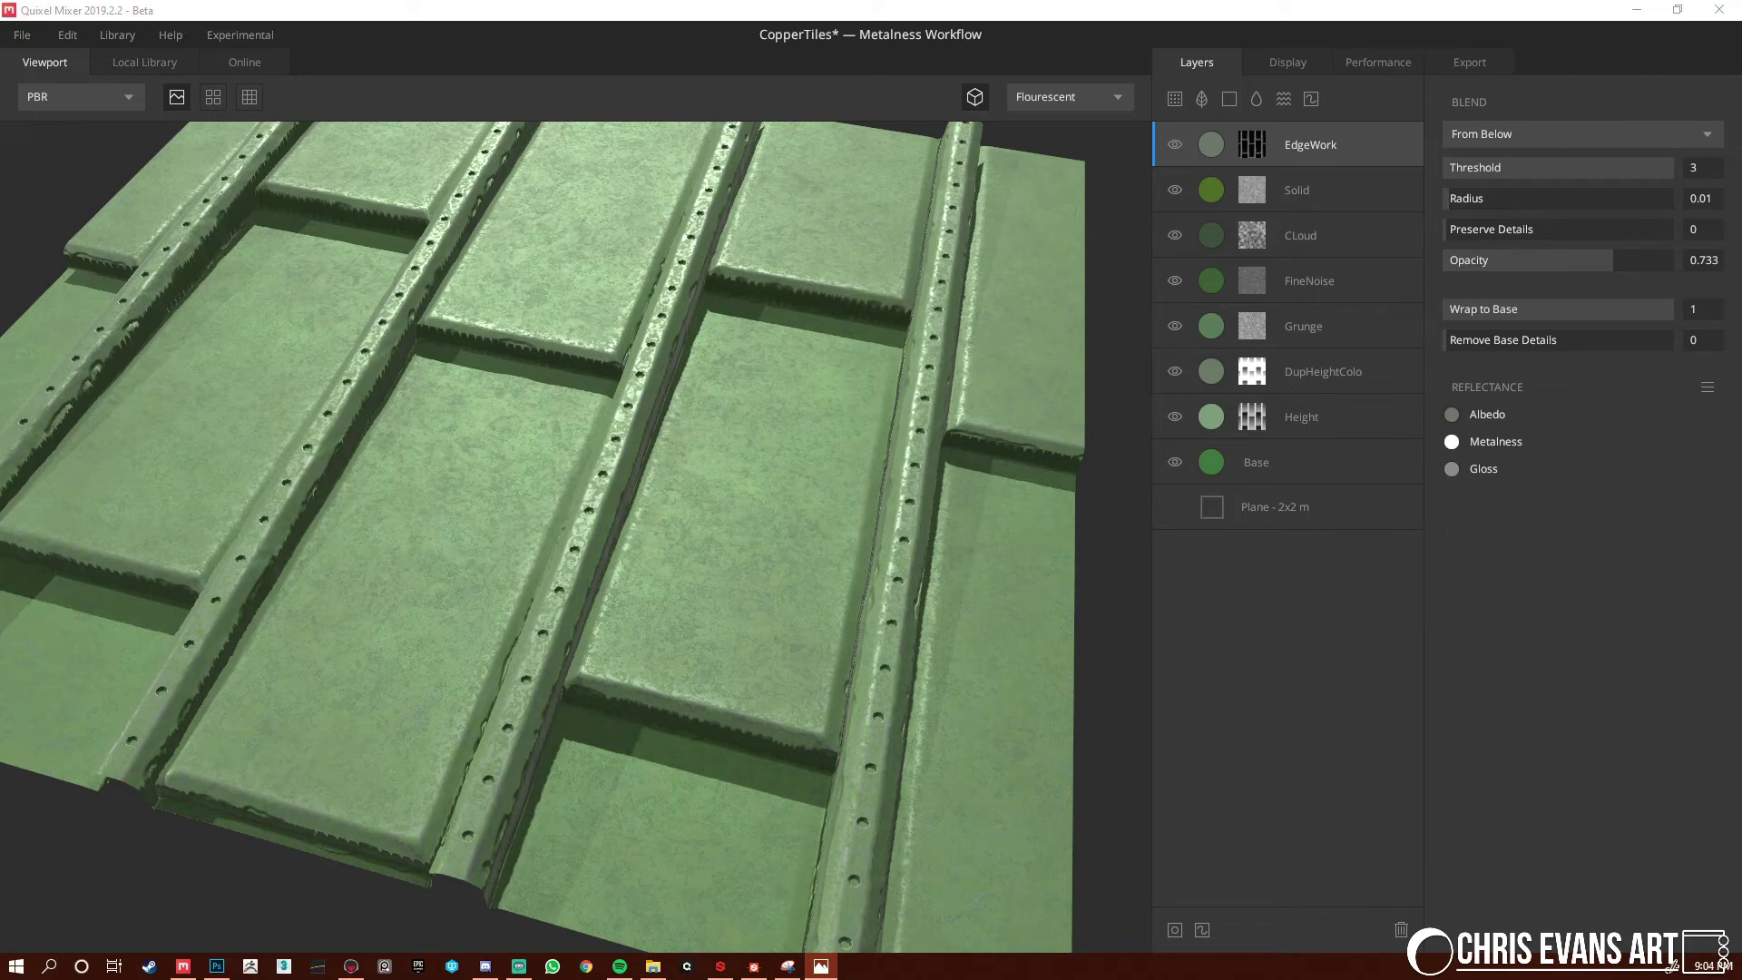
Rename the mossy Solid layer as WarpCrunch
{"action": "double_click", "coordinate": [1300, 189]}
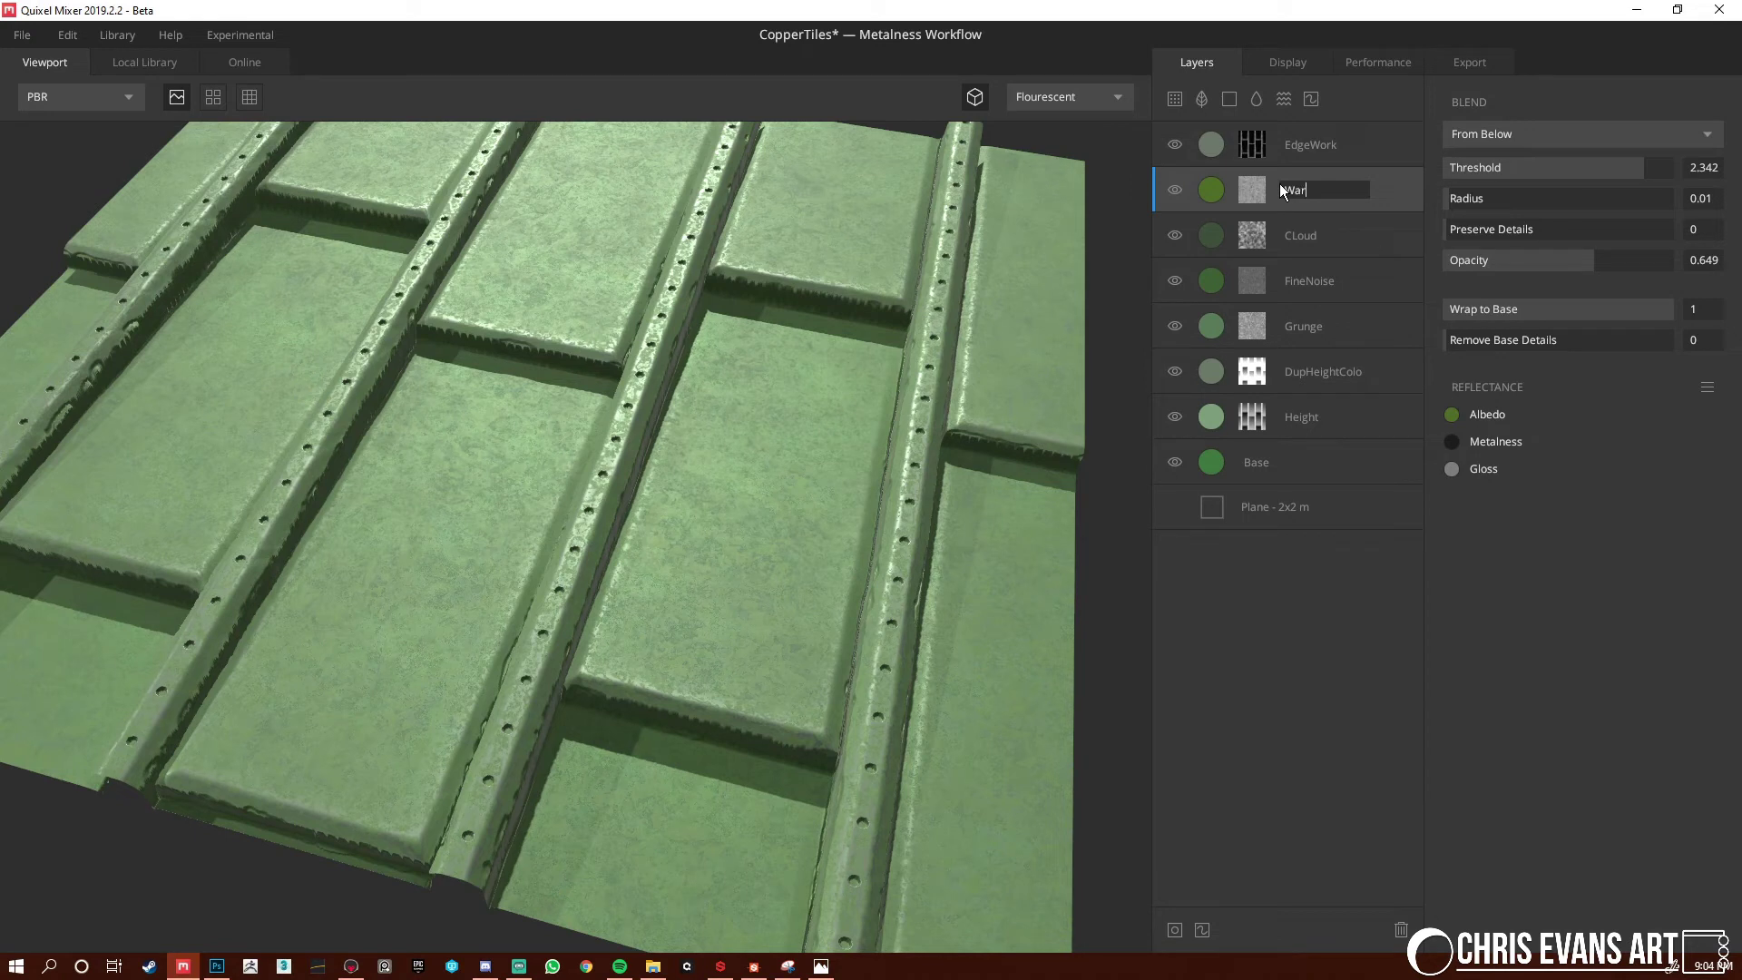
{"action": "type", "text": "WarpCrunth"}
{"action": "key", "text": "BackSpace"}
{"action": "key", "text": "BackSpace"}
{"action": "type", "text": "ch"}
{"action": "key", "text": "Return"}
Add a solid layer above EdgeWork with threshold 2.621 and Wrap to Base 1
{"action": "left_click", "coordinate": [1352, 146]}
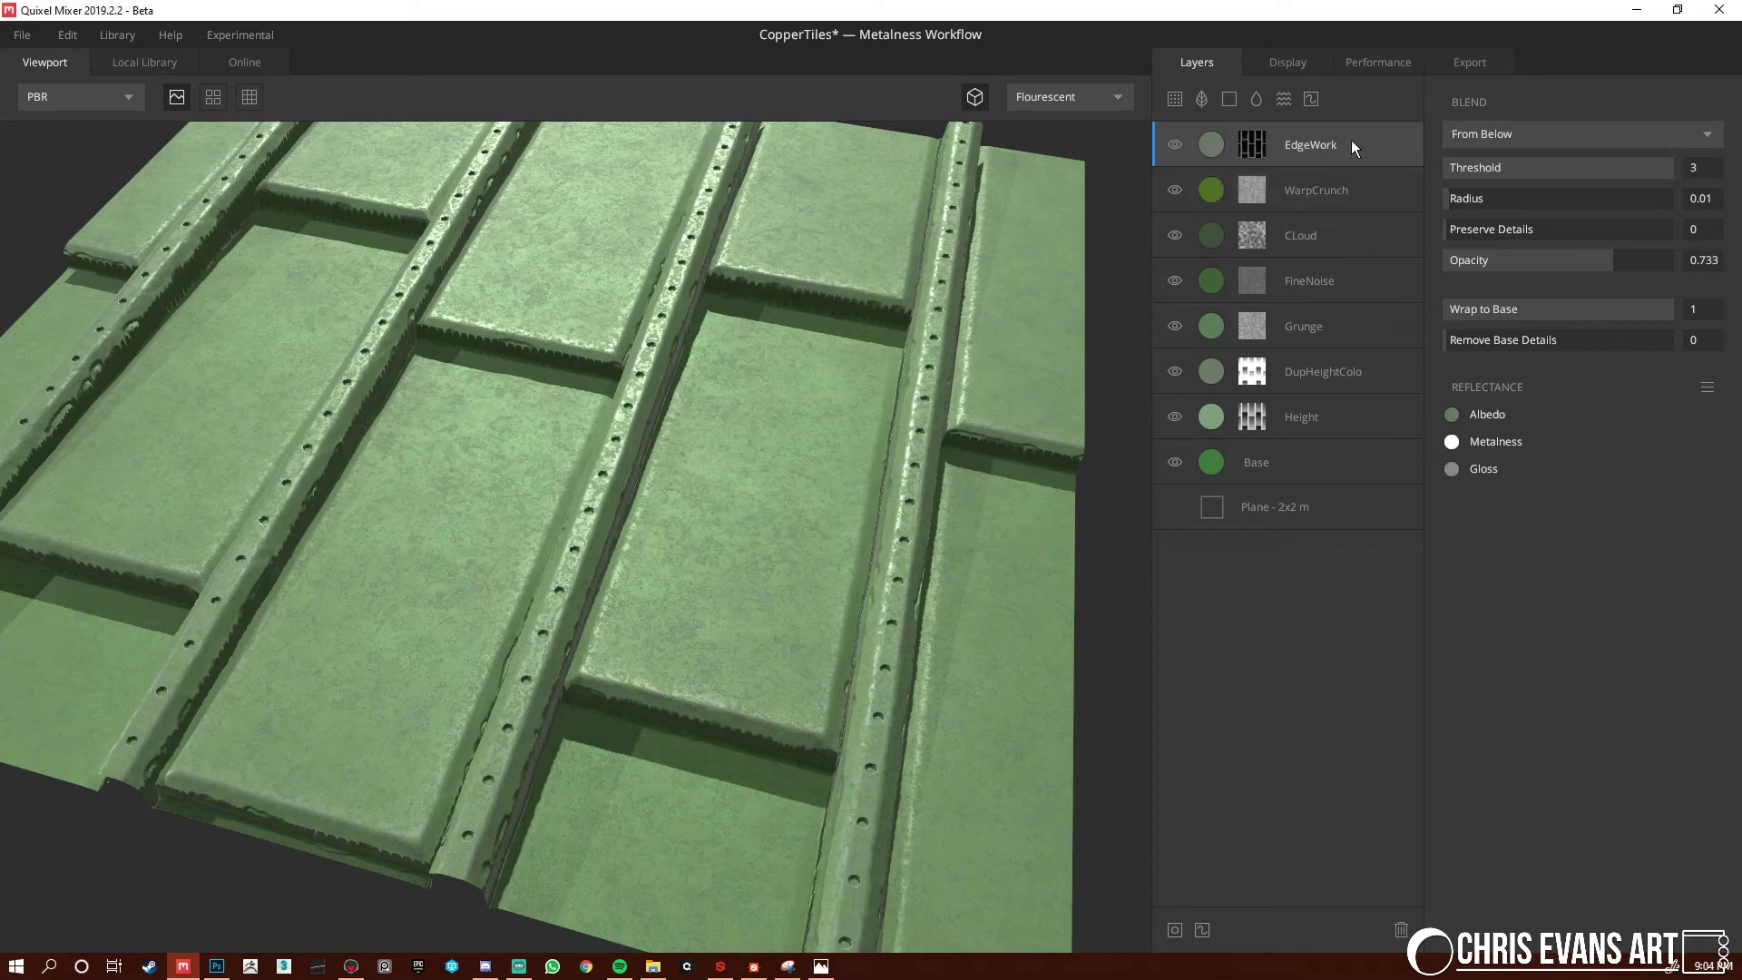
{"action": "left_click", "coordinate": [1231, 98]}
{"action": "left_click", "coordinate": [1655, 172]}
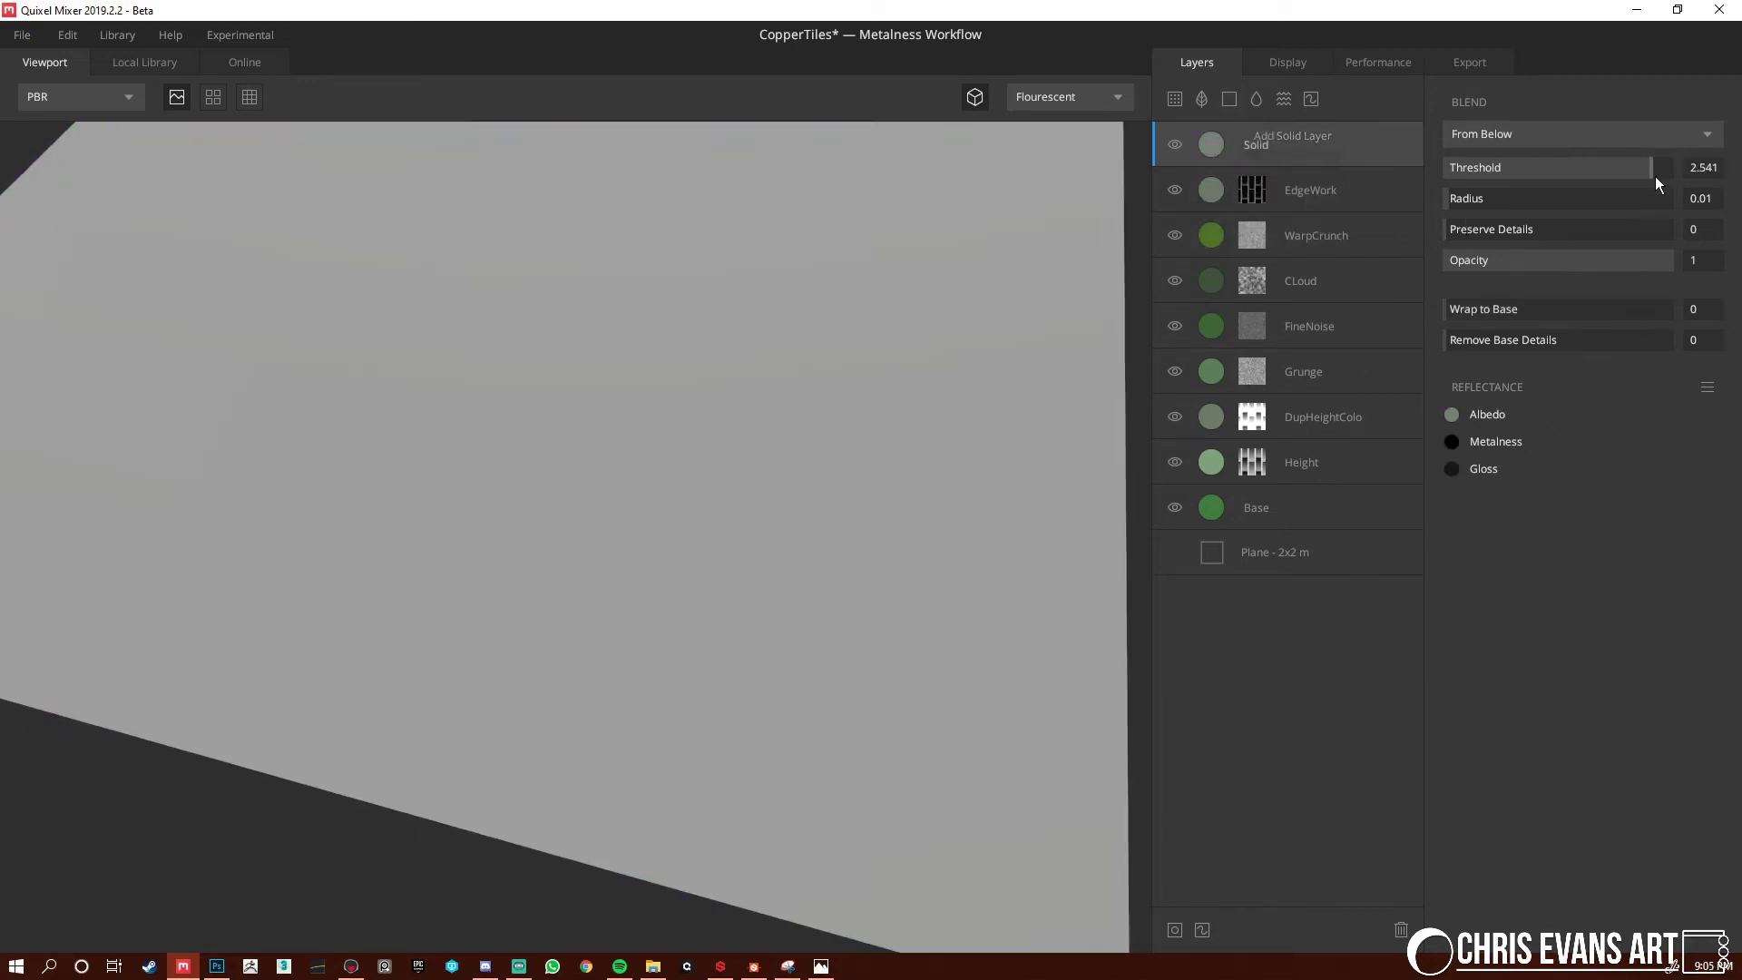
{"action": "left_click", "coordinate": [1546, 309]}
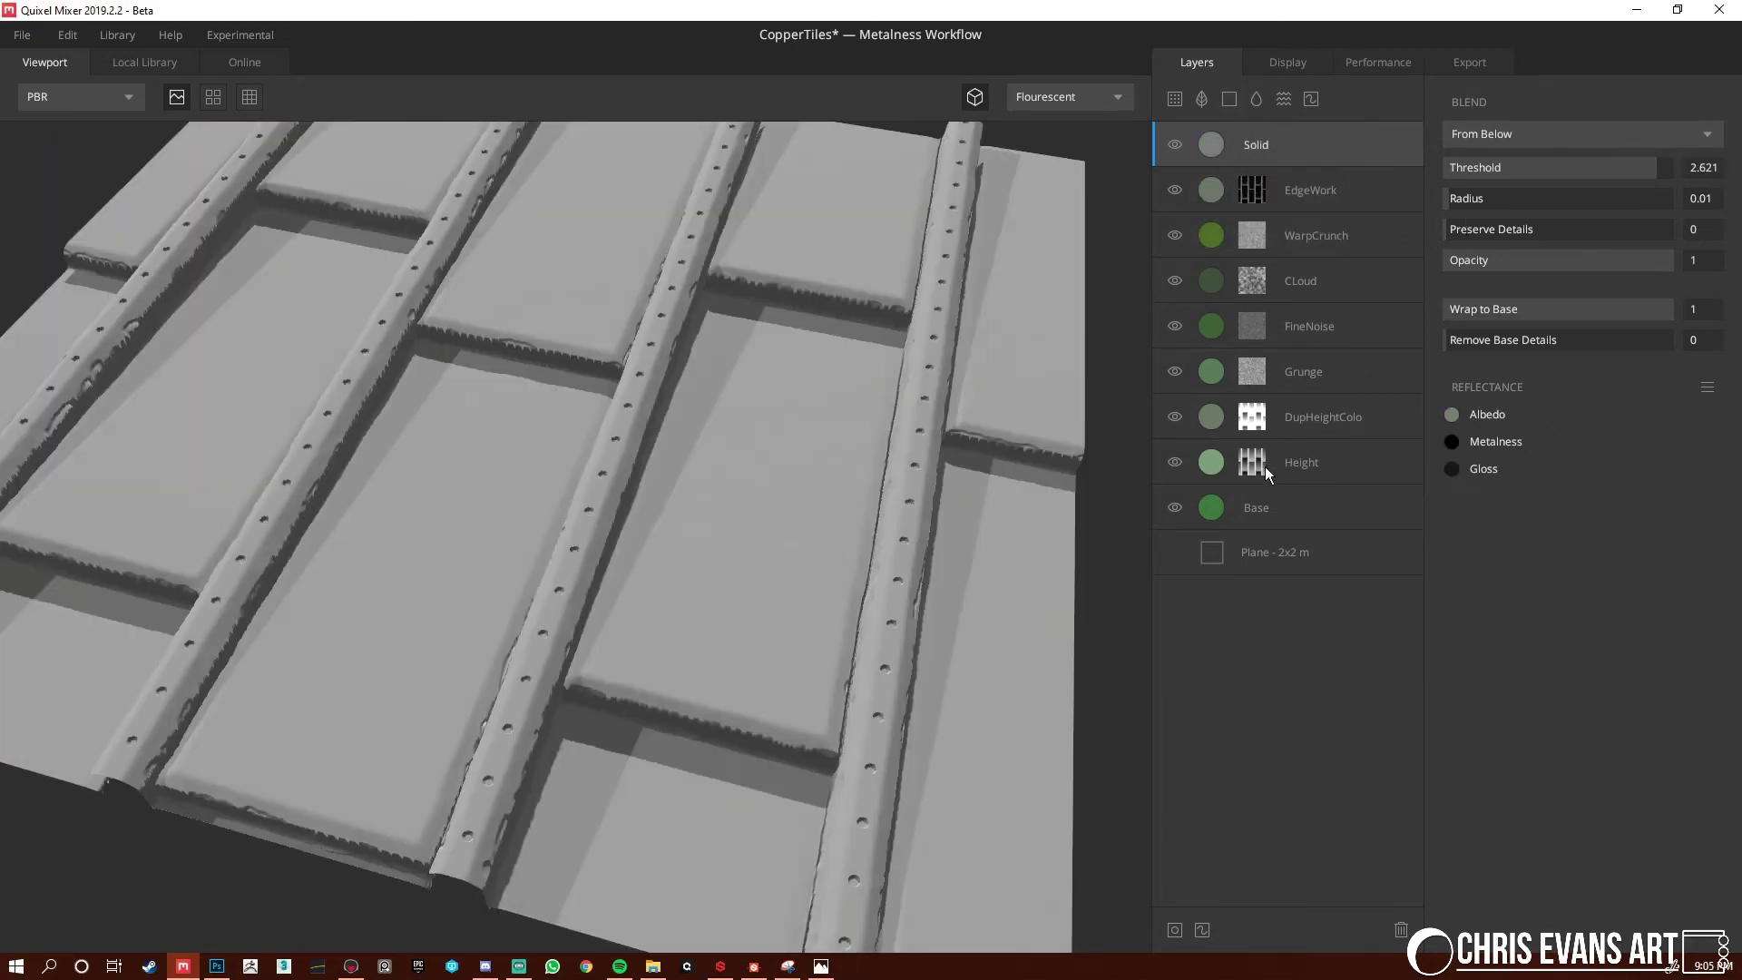
Rename the new solid layer above EdgeWork as MoreGrunge
{"action": "double_click", "coordinate": [1253, 145]}
{"action": "type", "text": "More"}
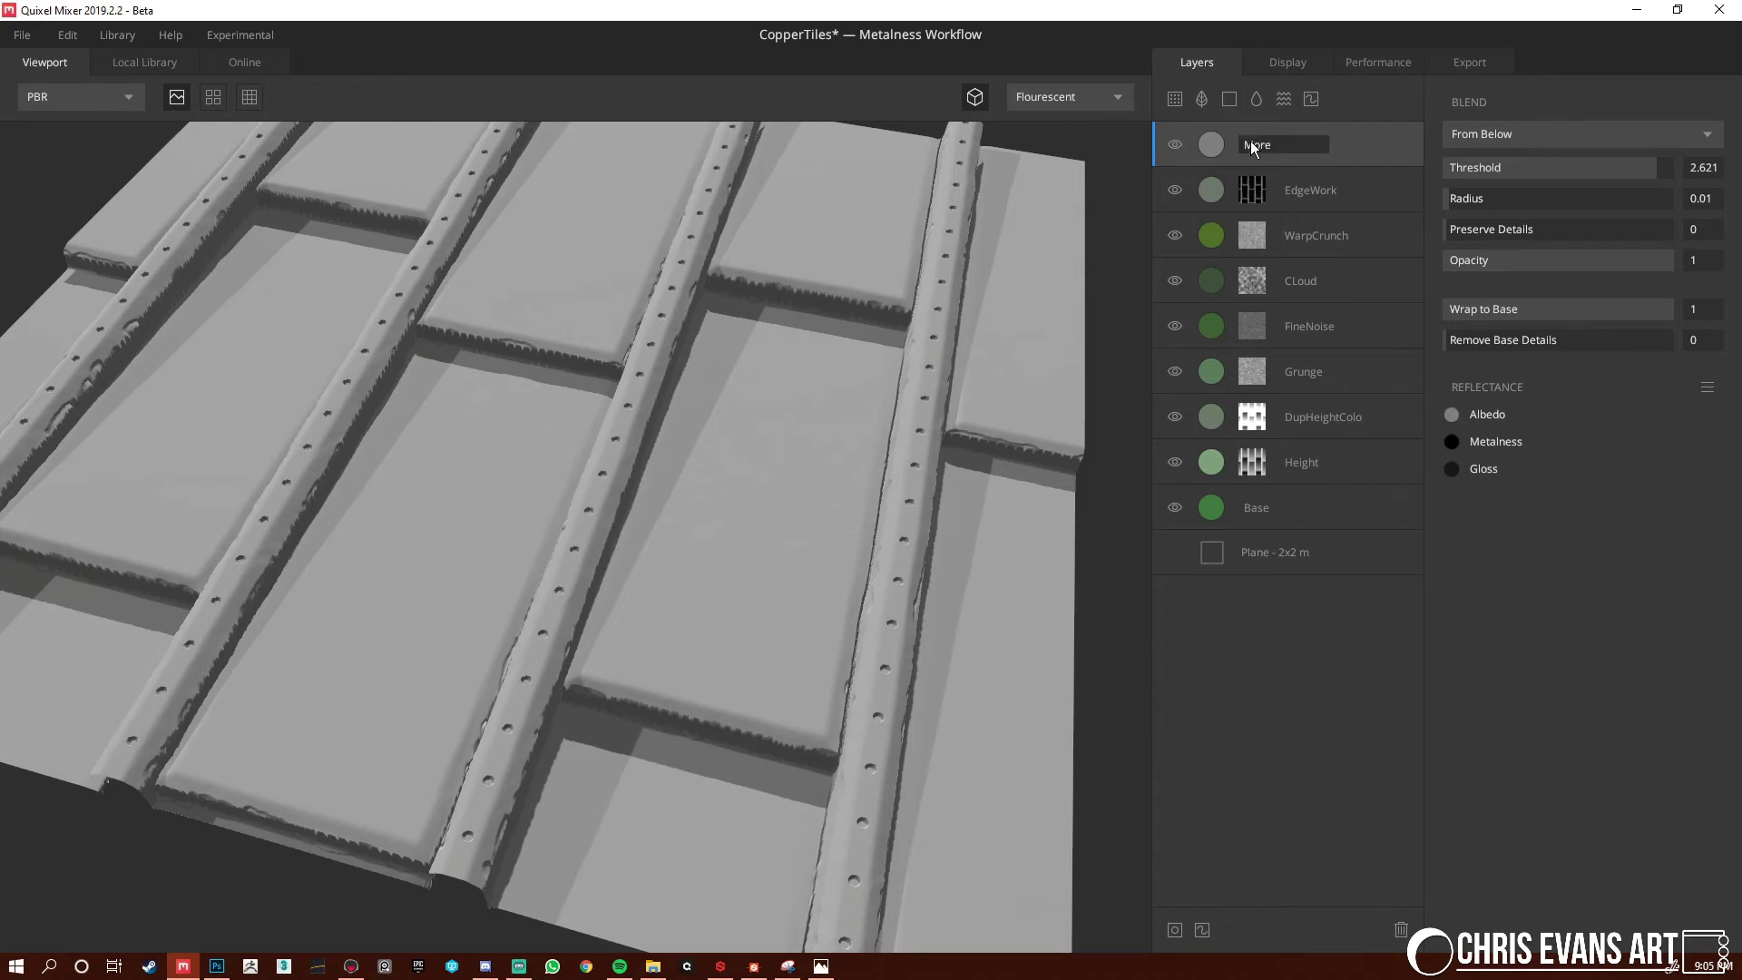
{"action": "type", "text": "Grunge"}
{"action": "key", "text": "Return"}
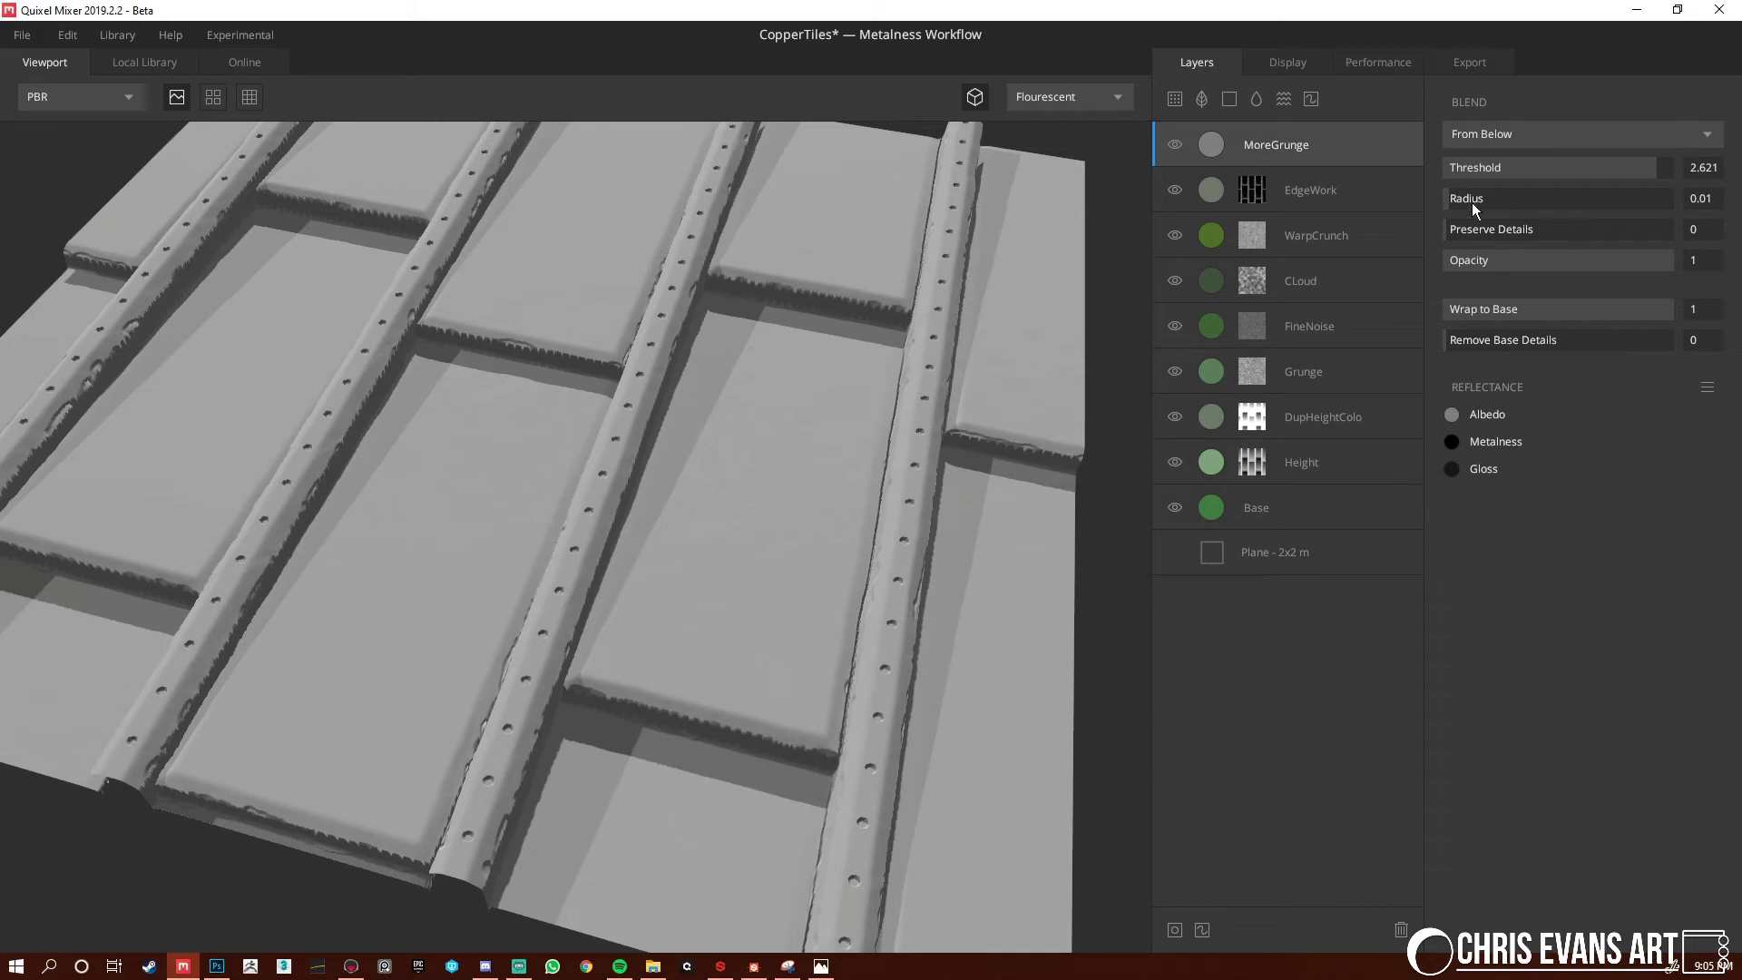
Set the MoreGrunge layer's albedo to the dark yellowish green 38731A
{"action": "left_click", "coordinate": [1451, 413]}
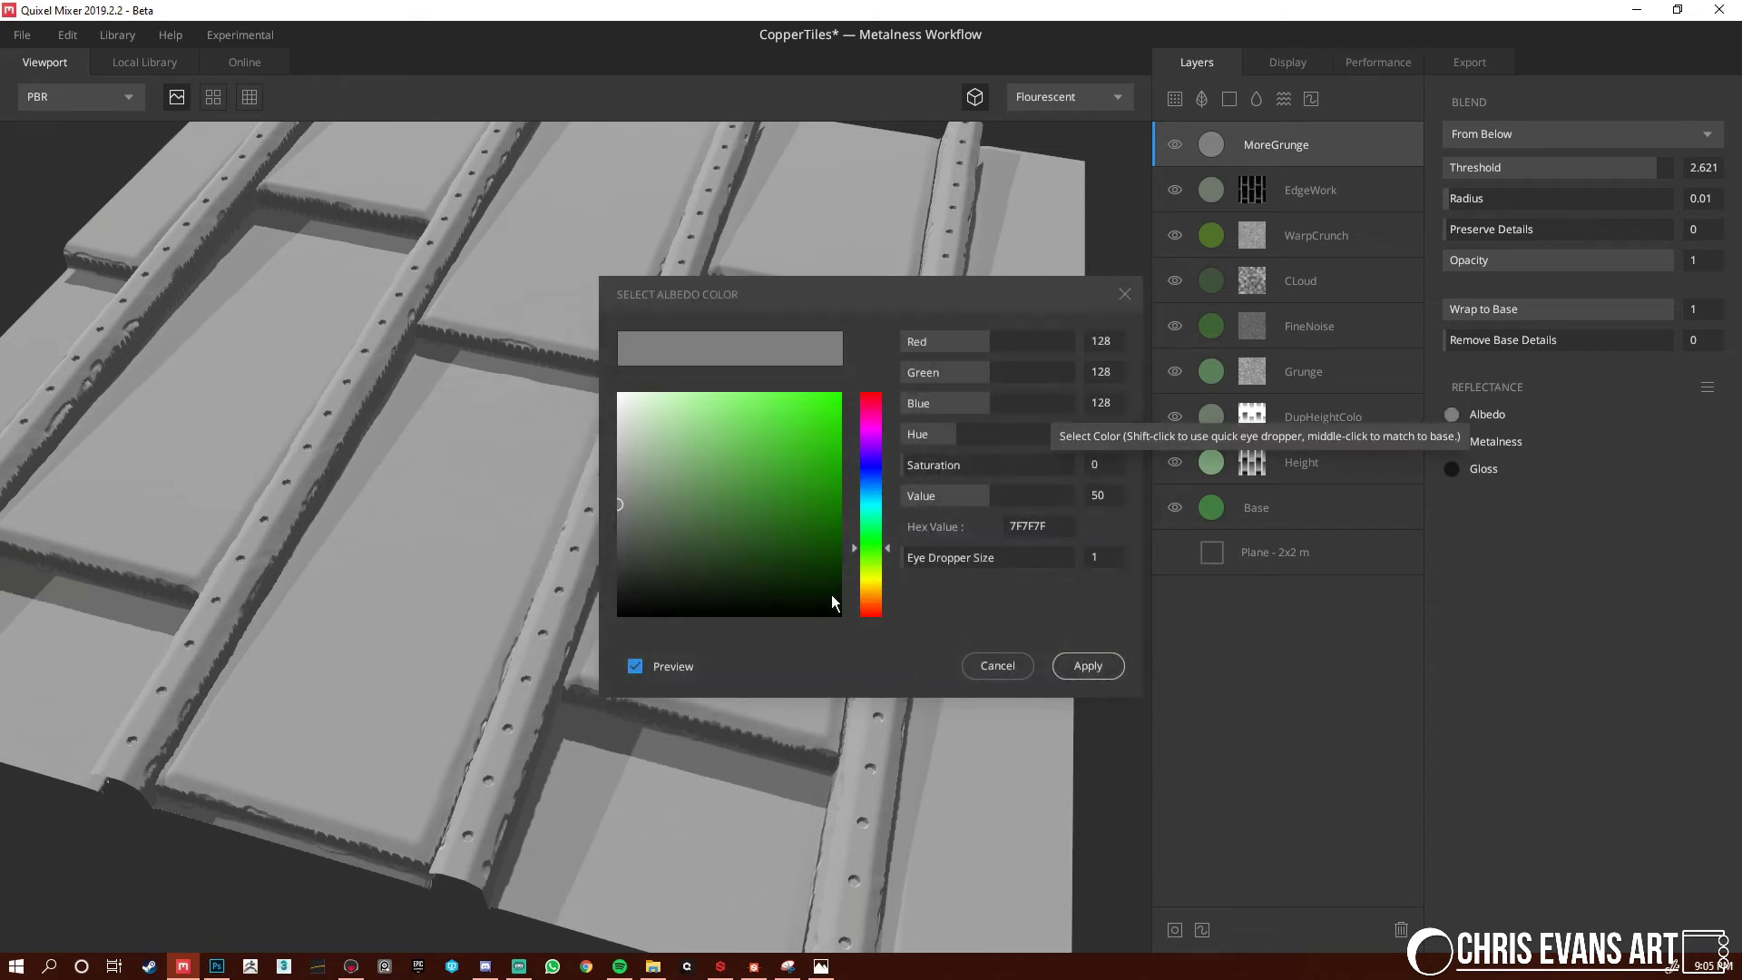
{"action": "left_click_drag", "start_coordinate": [823, 555], "coordinate": [771, 529]}
{"action": "left_click", "coordinate": [890, 553]}
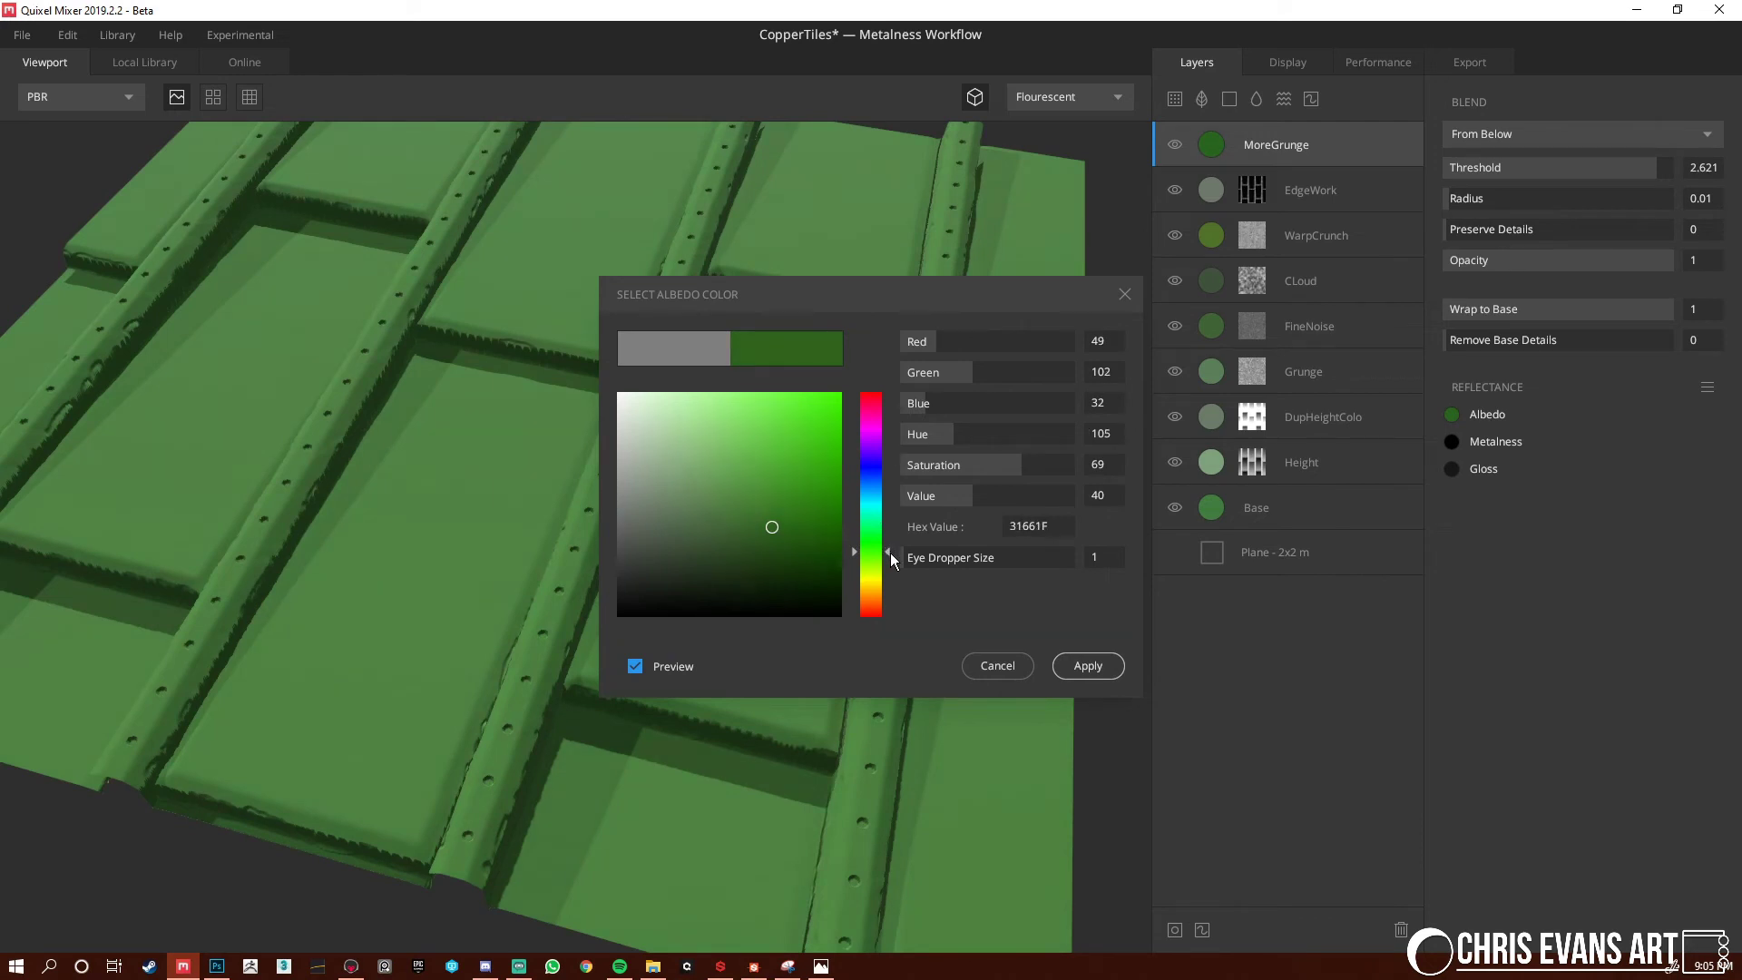
{"action": "left_click", "coordinate": [772, 514]}
{"action": "left_click_drag", "start_coordinate": [773, 515], "coordinate": [790, 516]}
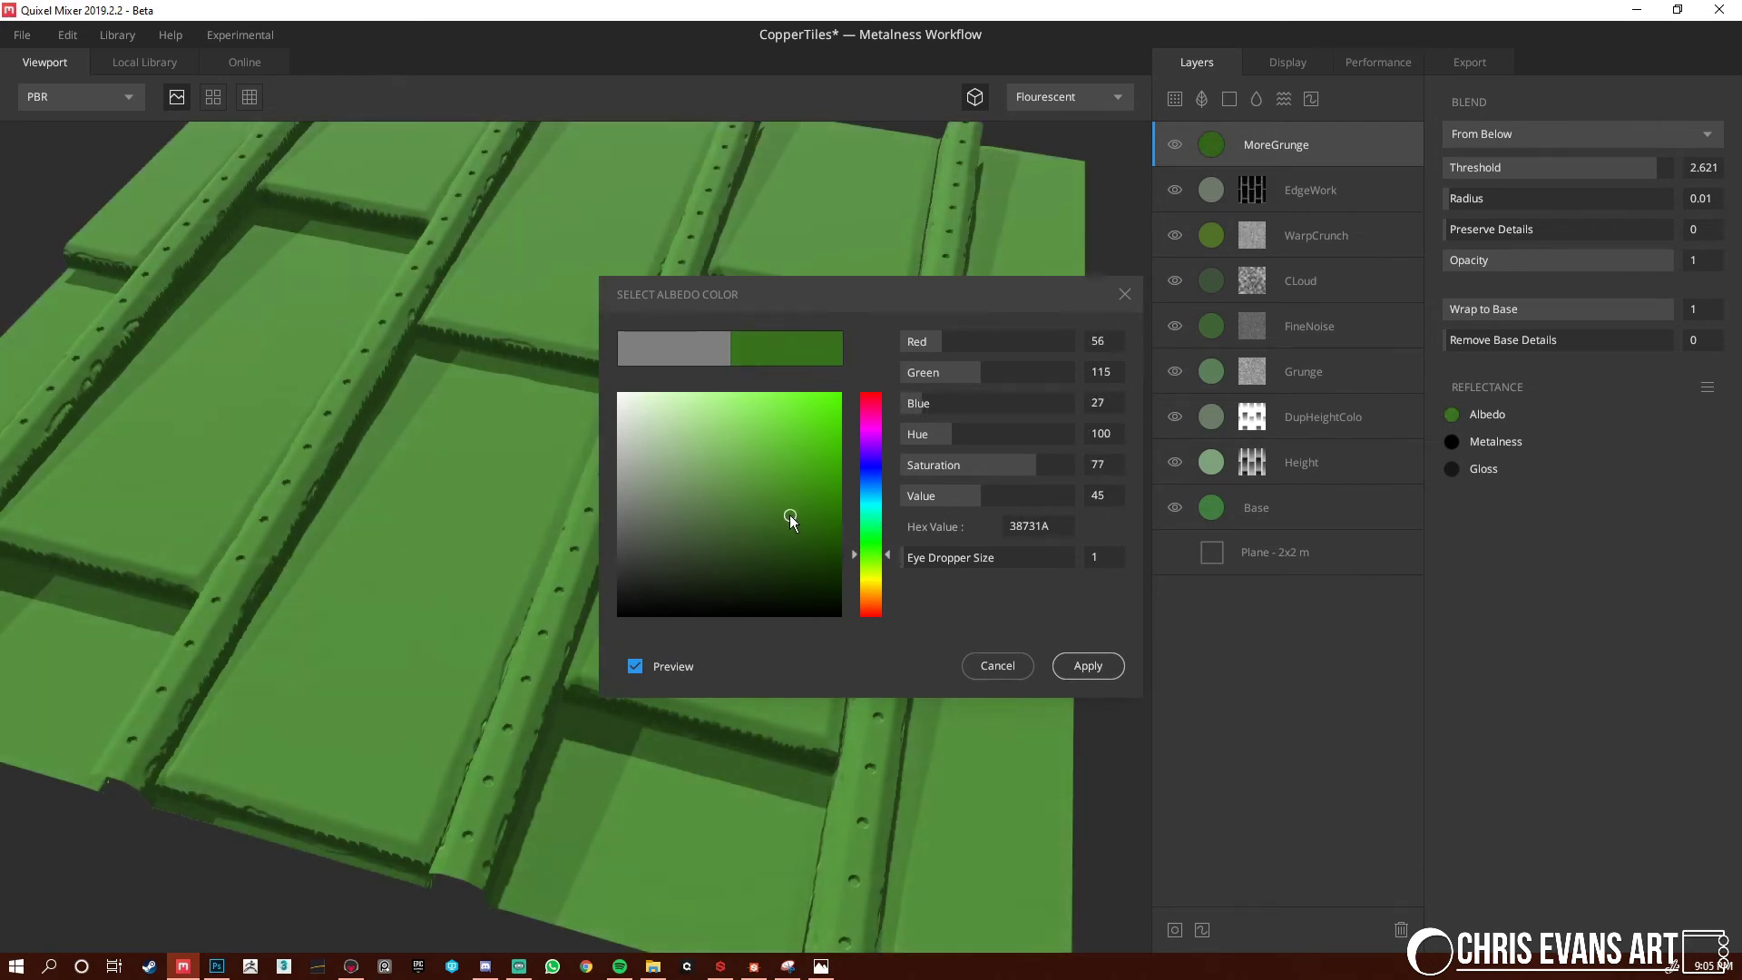
{"action": "left_click", "coordinate": [1096, 665]}
Set the MoreGrunge layer's gloss to the dark grey 4D4D4D
{"action": "left_click", "coordinate": [1452, 468]}
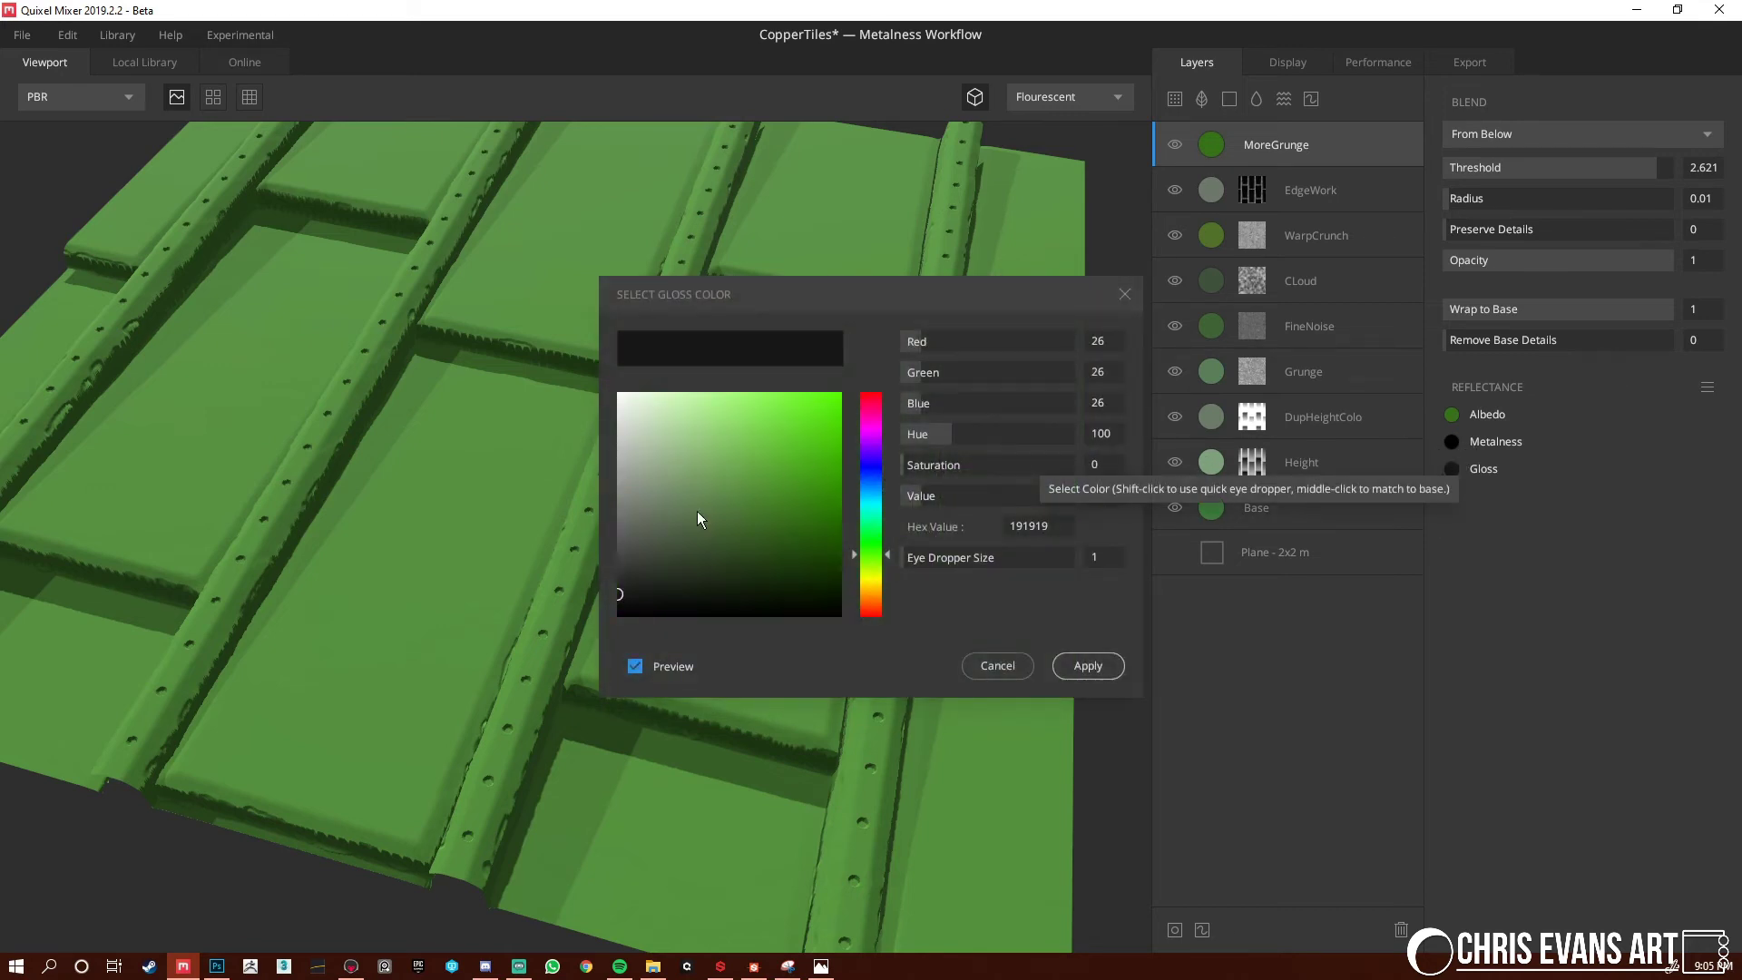
{"action": "left_click", "coordinate": [617, 550]}
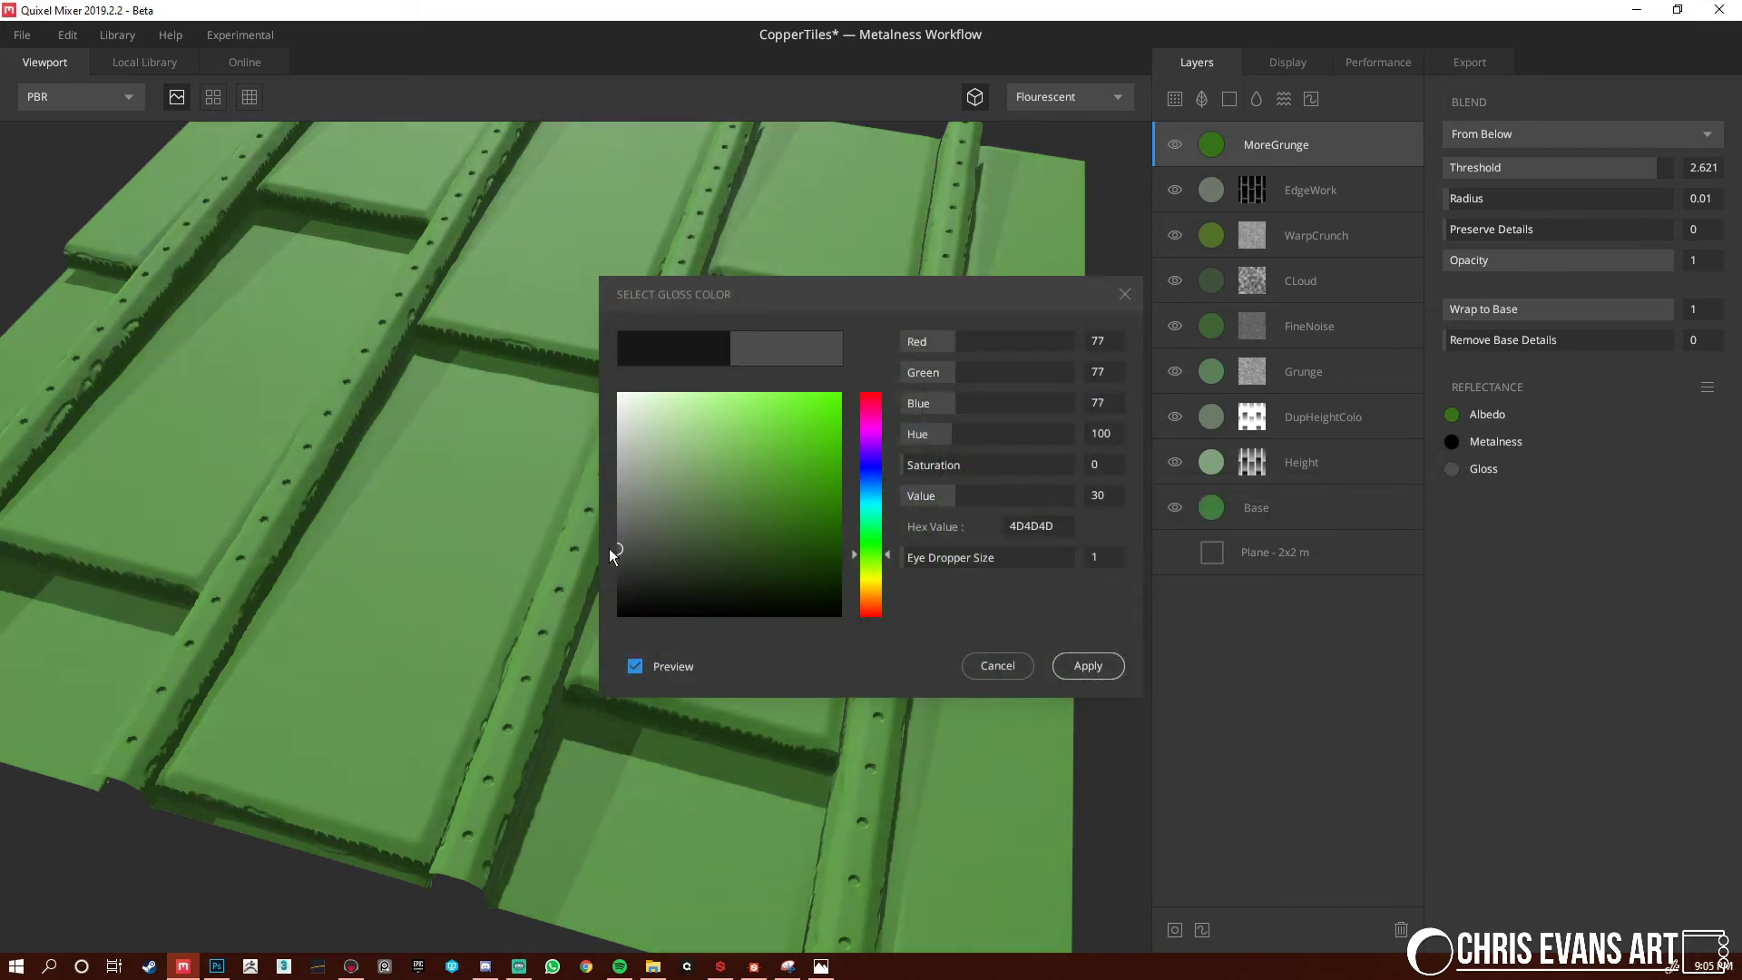
{"action": "left_click", "coordinate": [1087, 665]}
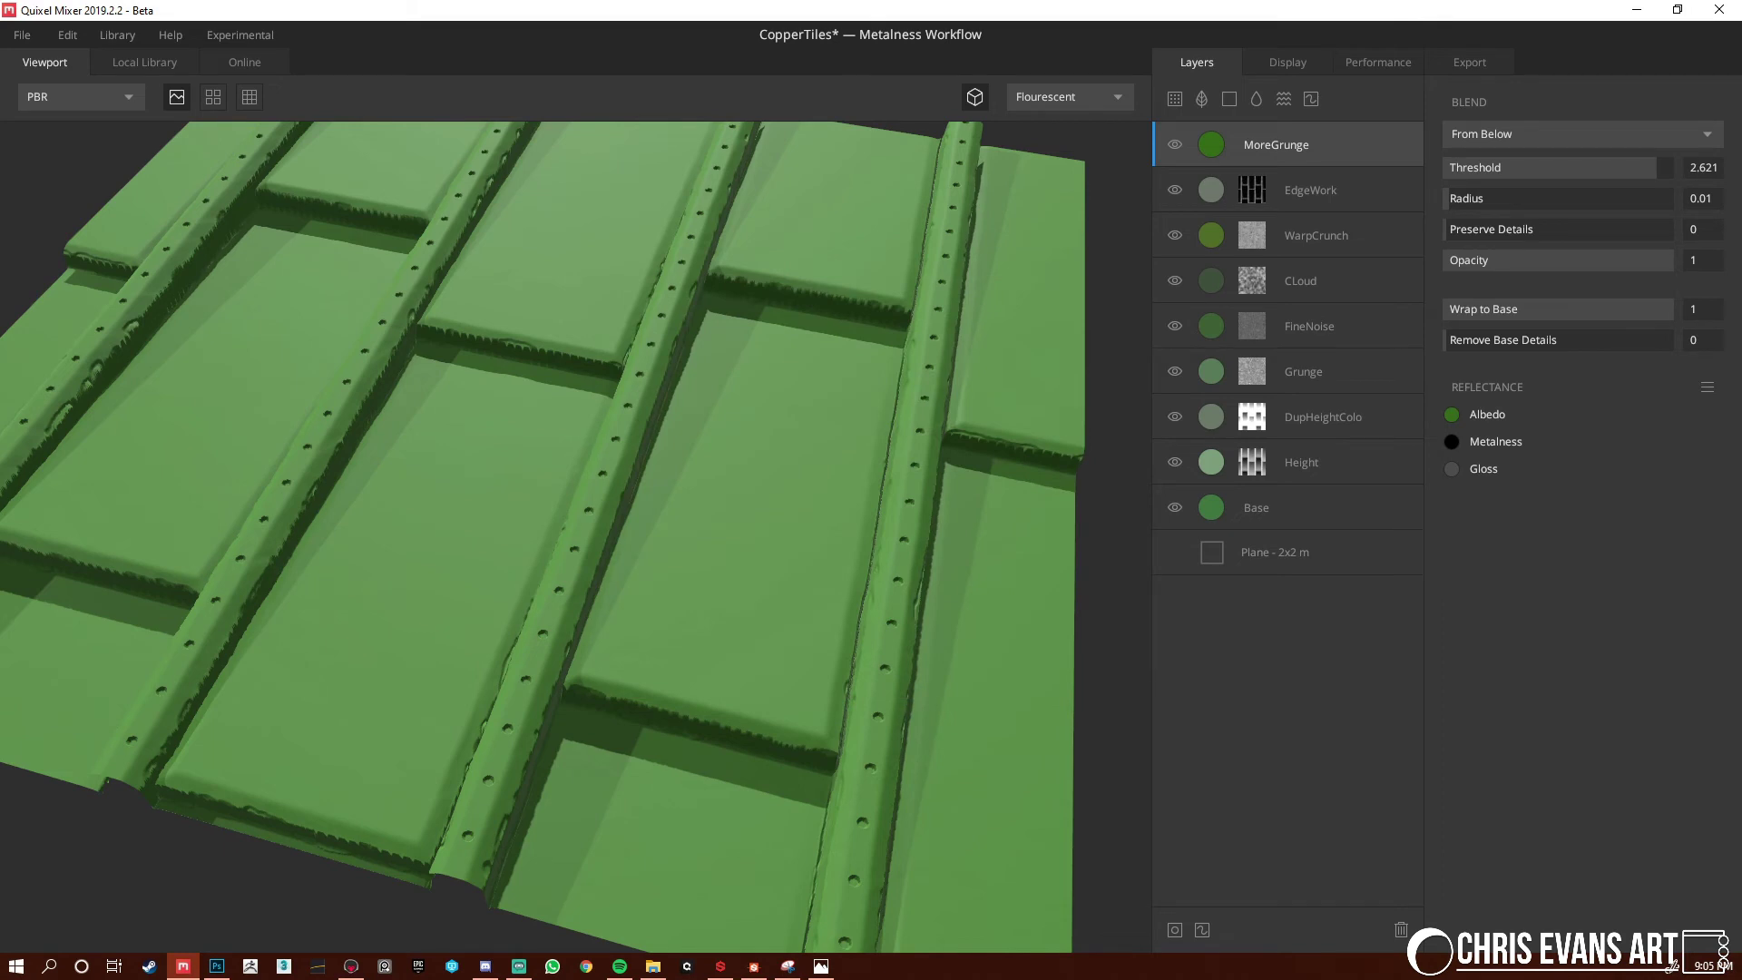
Add a mask stack to the MoreGrunge layer containing a Perlin noise component with 10 octaves
{"action": "left_click", "coordinate": [821, 966]}
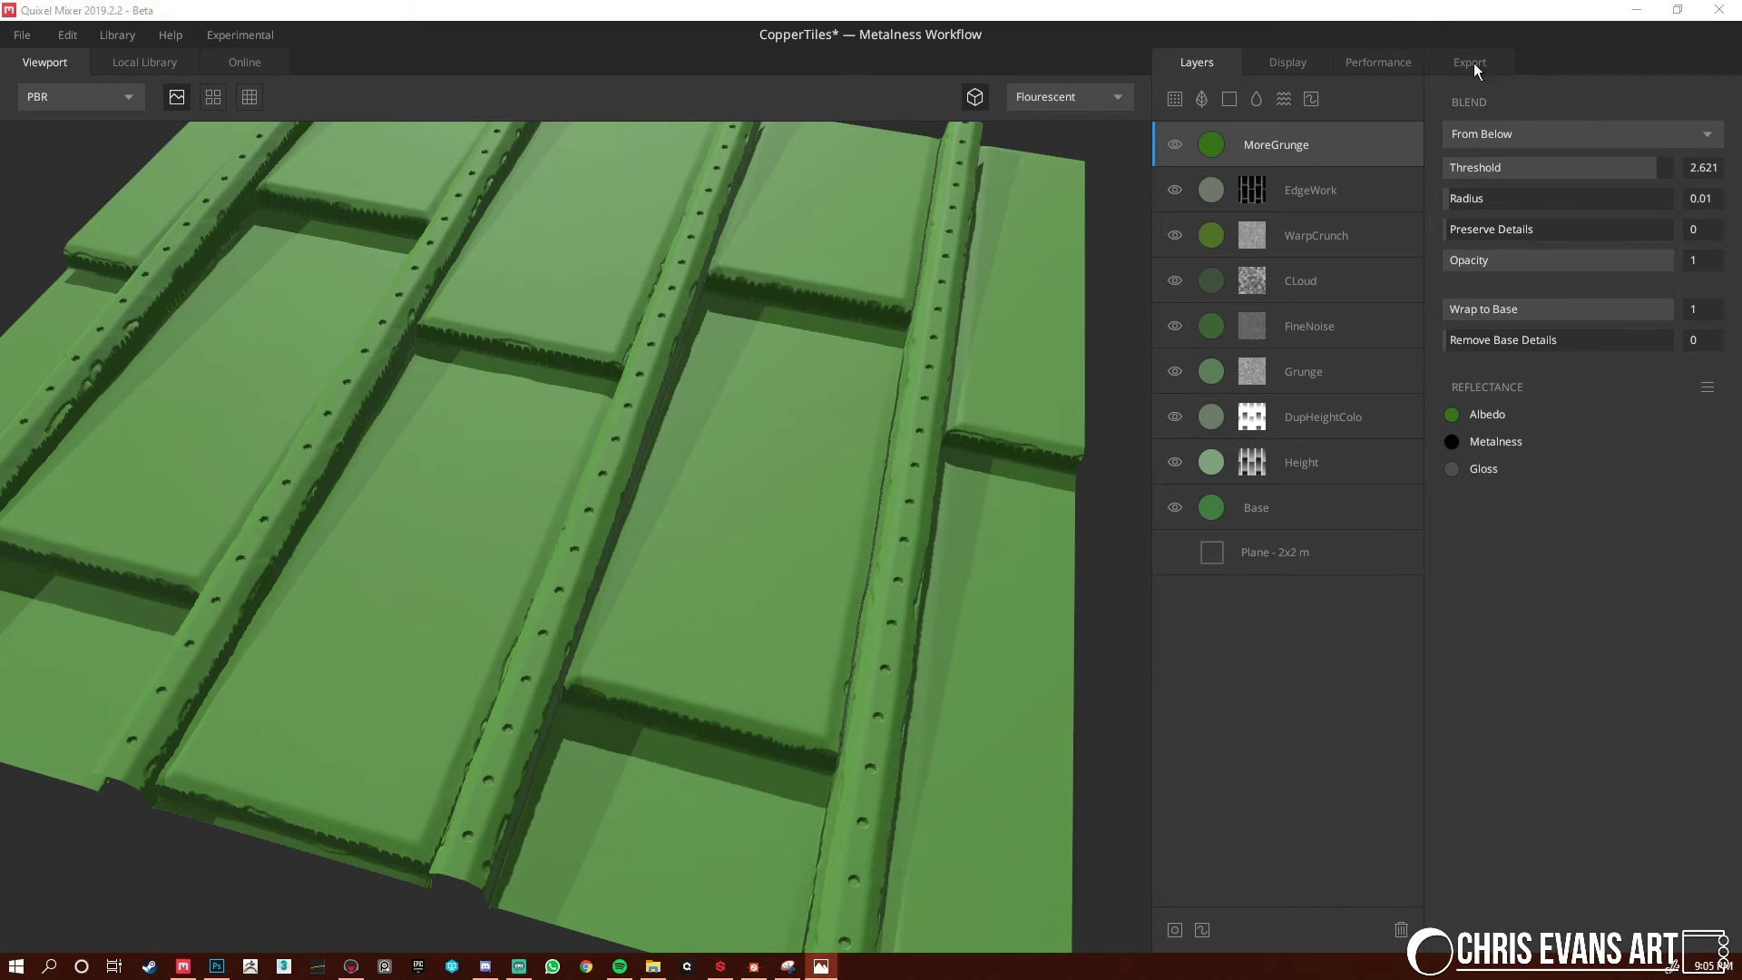
{"action": "left_click", "coordinate": [1173, 932]}
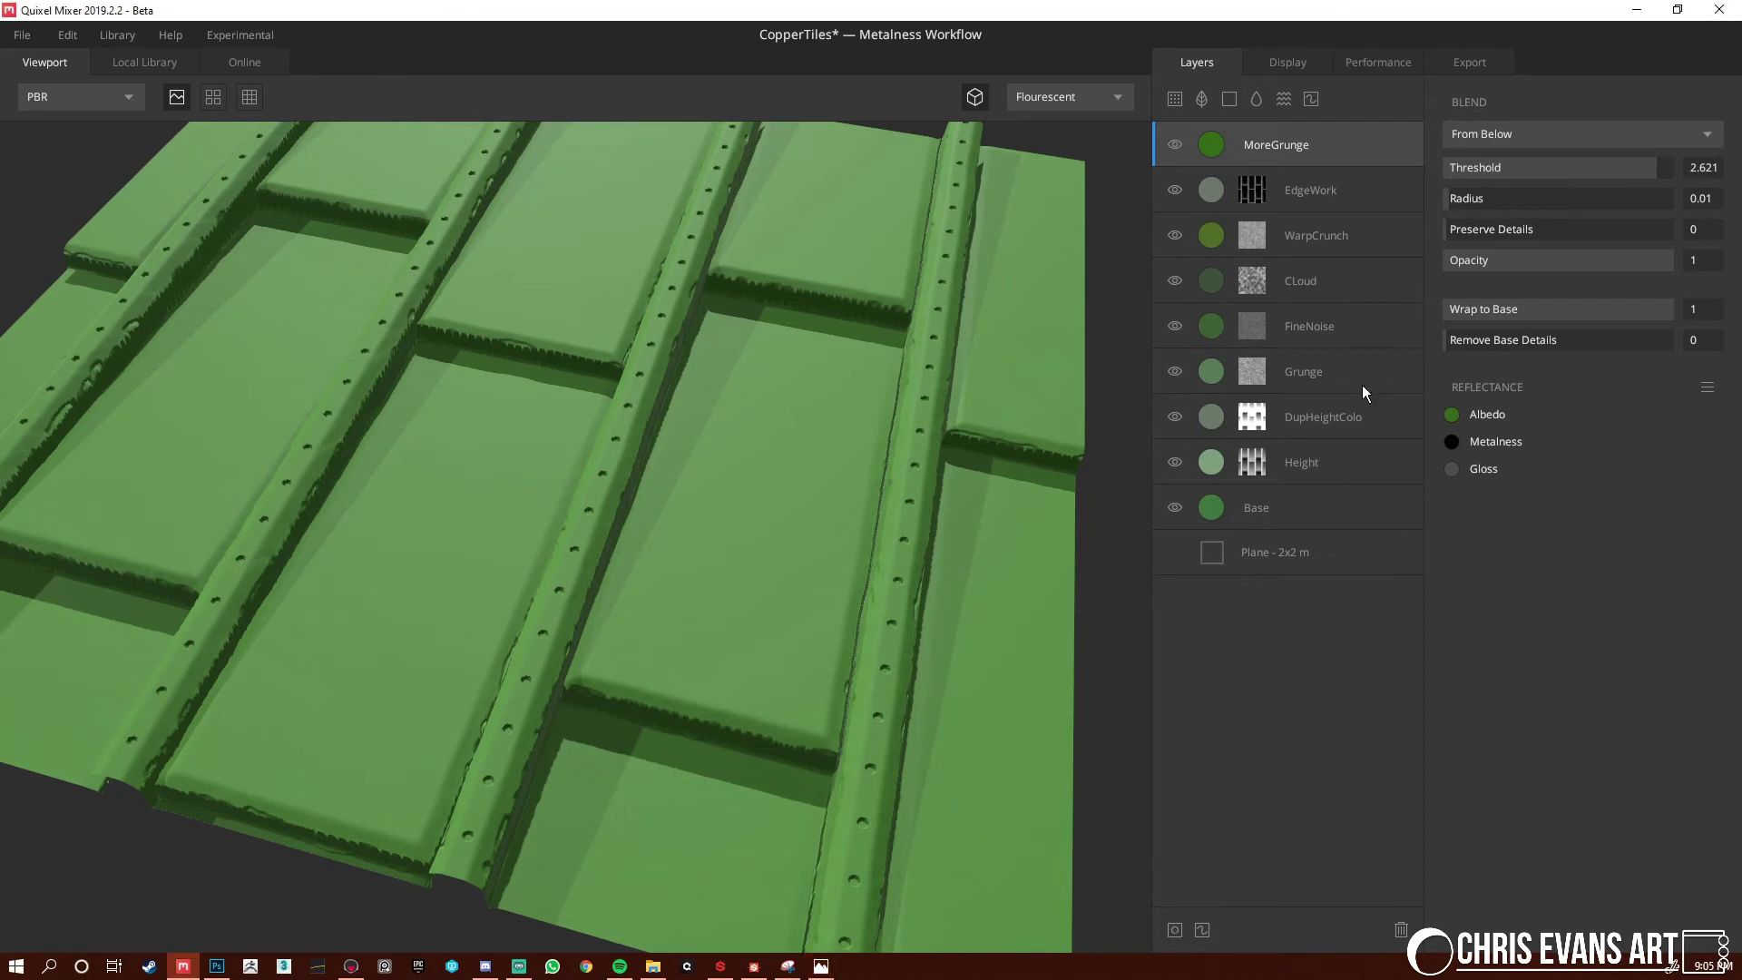
{"action": "left_click", "coordinate": [1178, 928]}
{"action": "left_click", "coordinate": [1444, 97]}
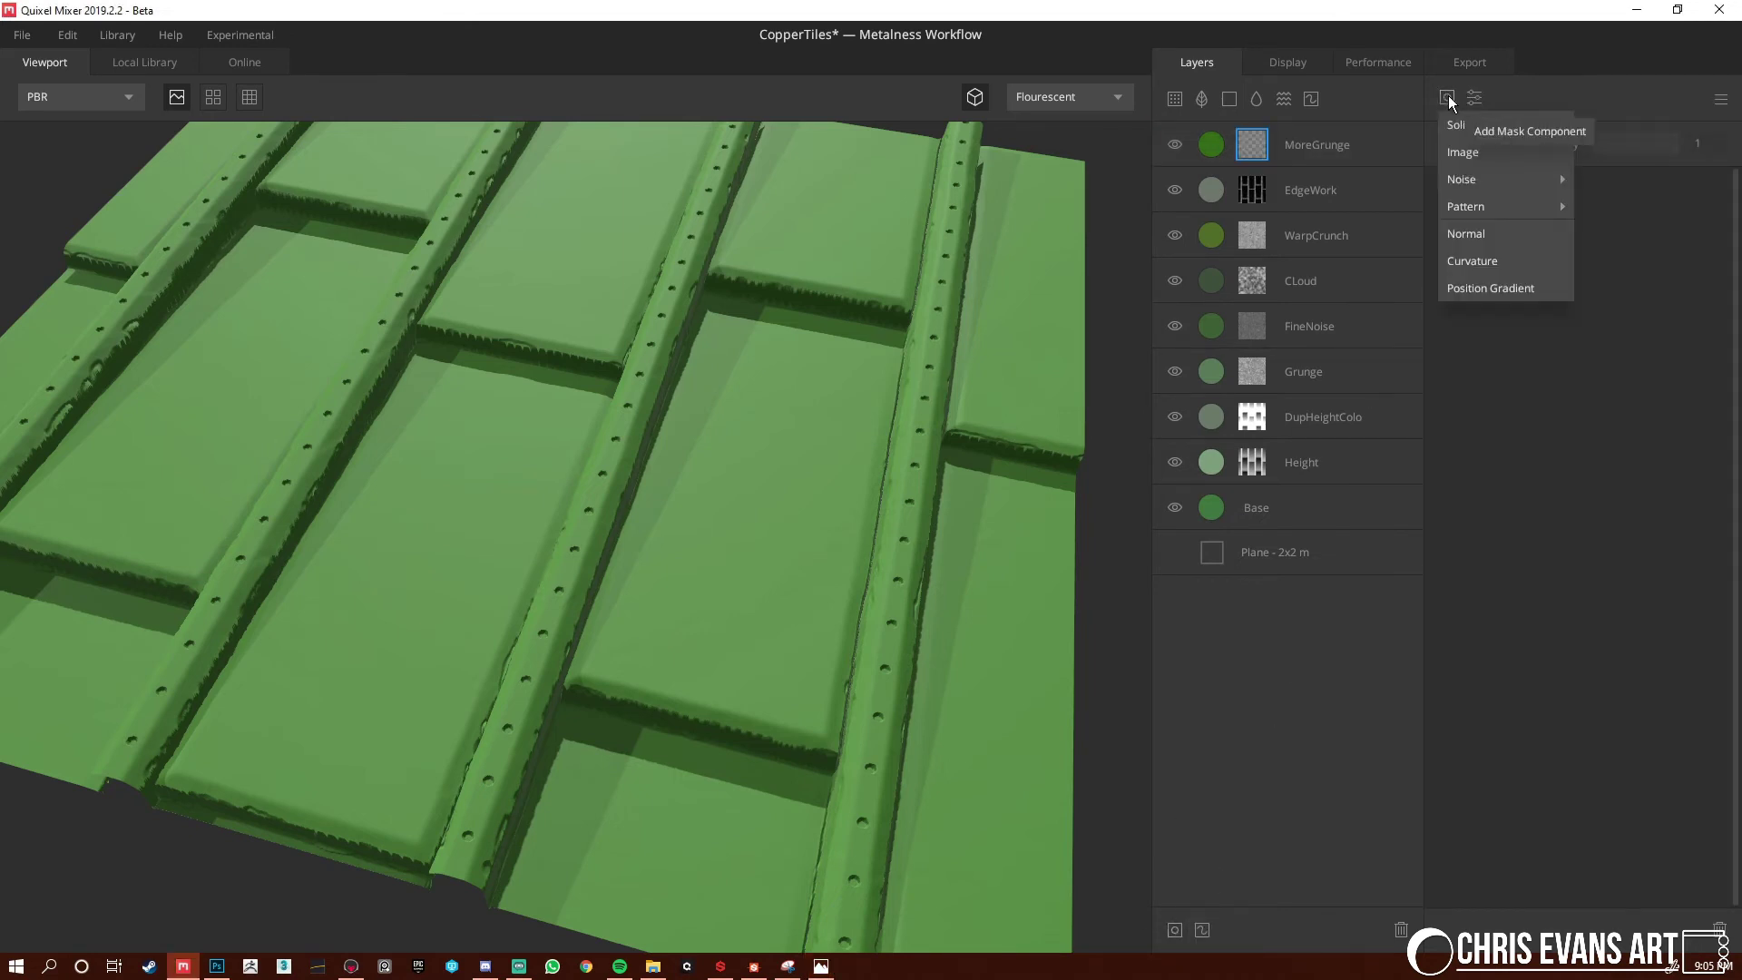
{"action": "mouse_move", "coordinate": [1514, 177]}
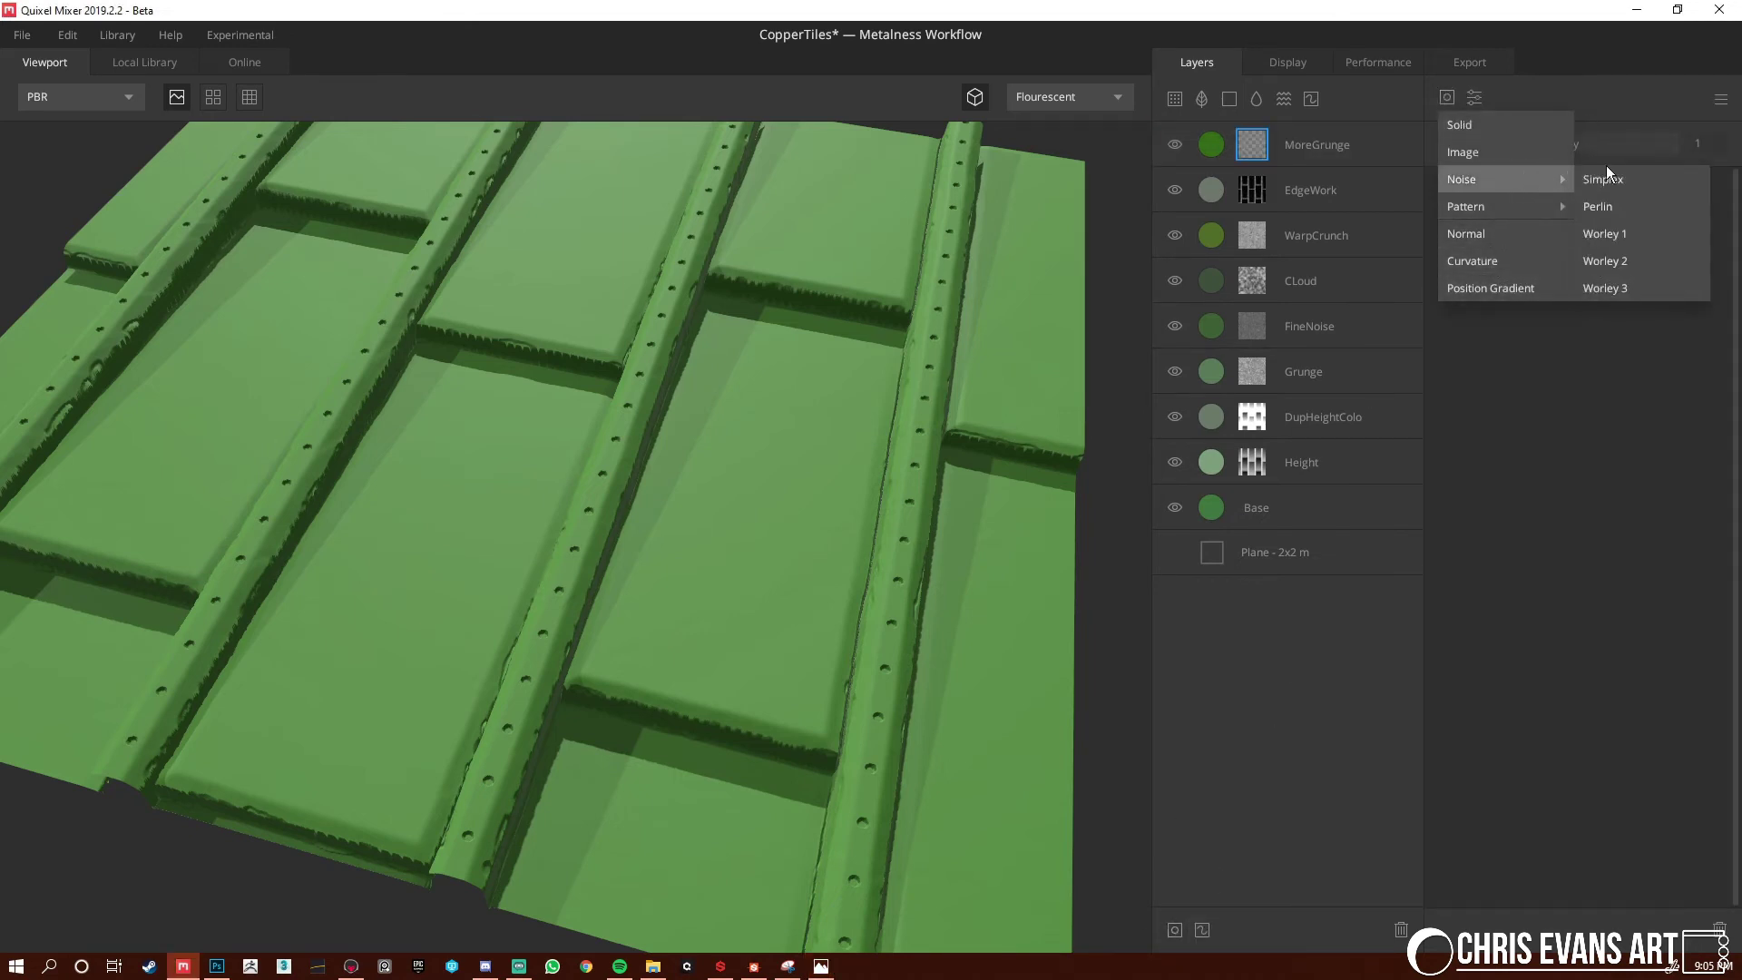
{"action": "left_click", "coordinate": [1639, 205]}
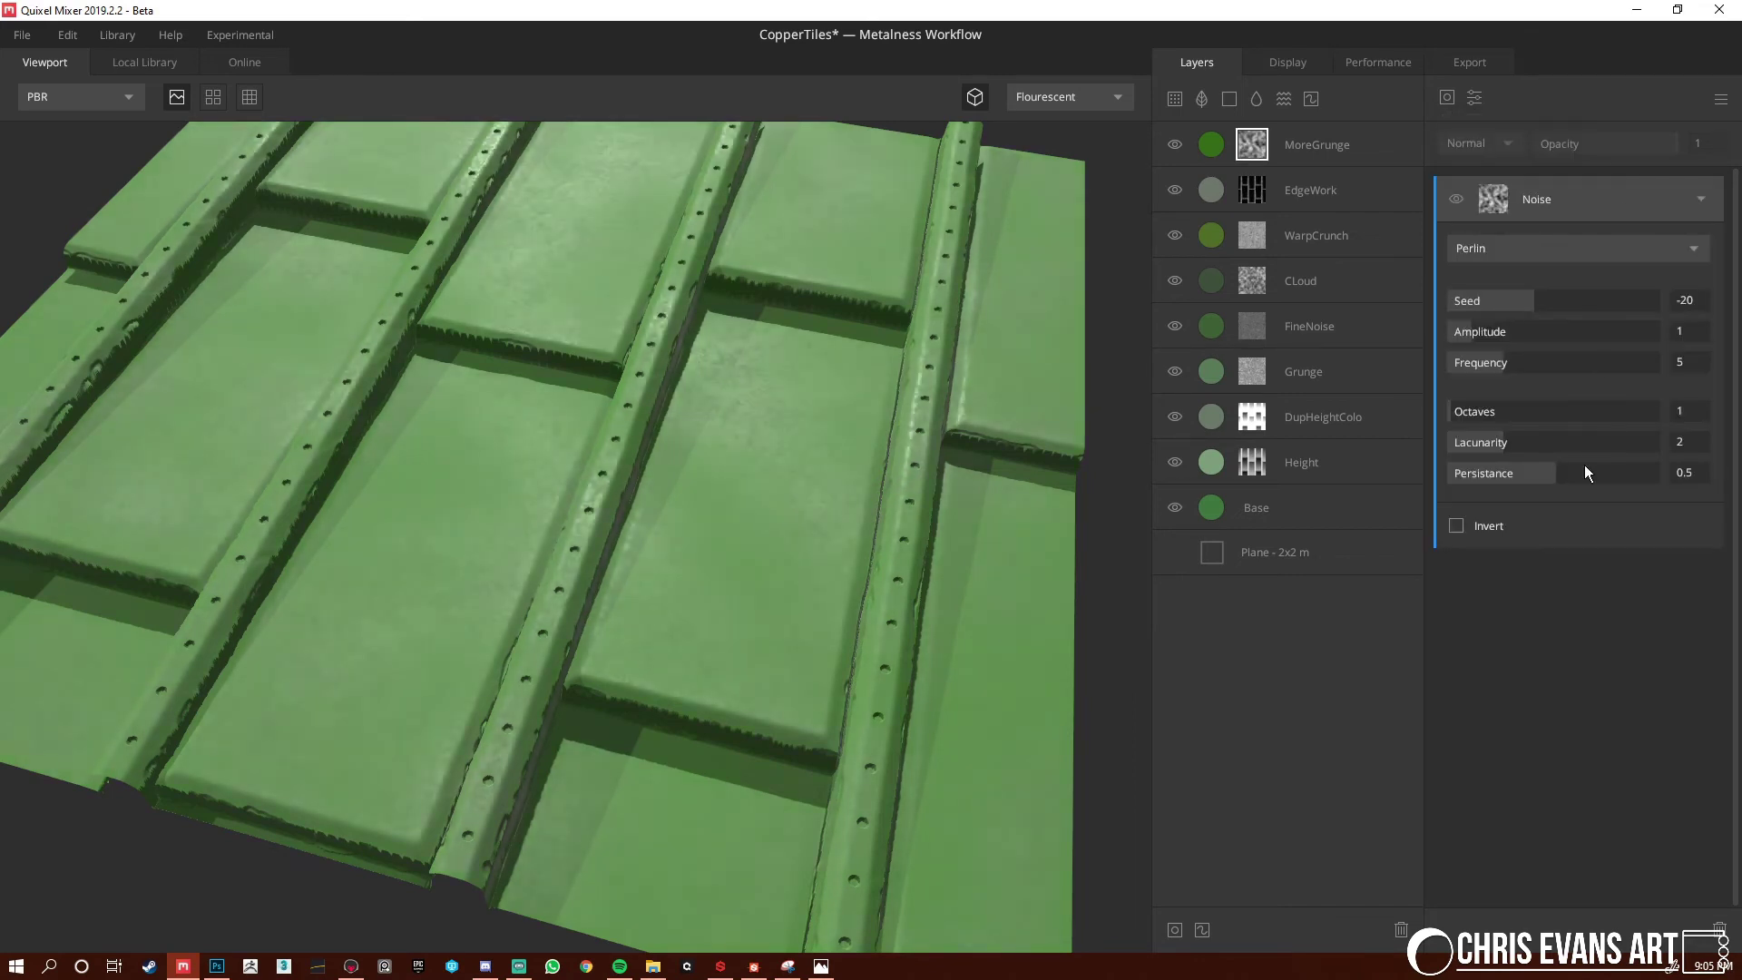
{"action": "left_click_drag", "start_coordinate": [1568, 409], "coordinate": [1660, 411]}
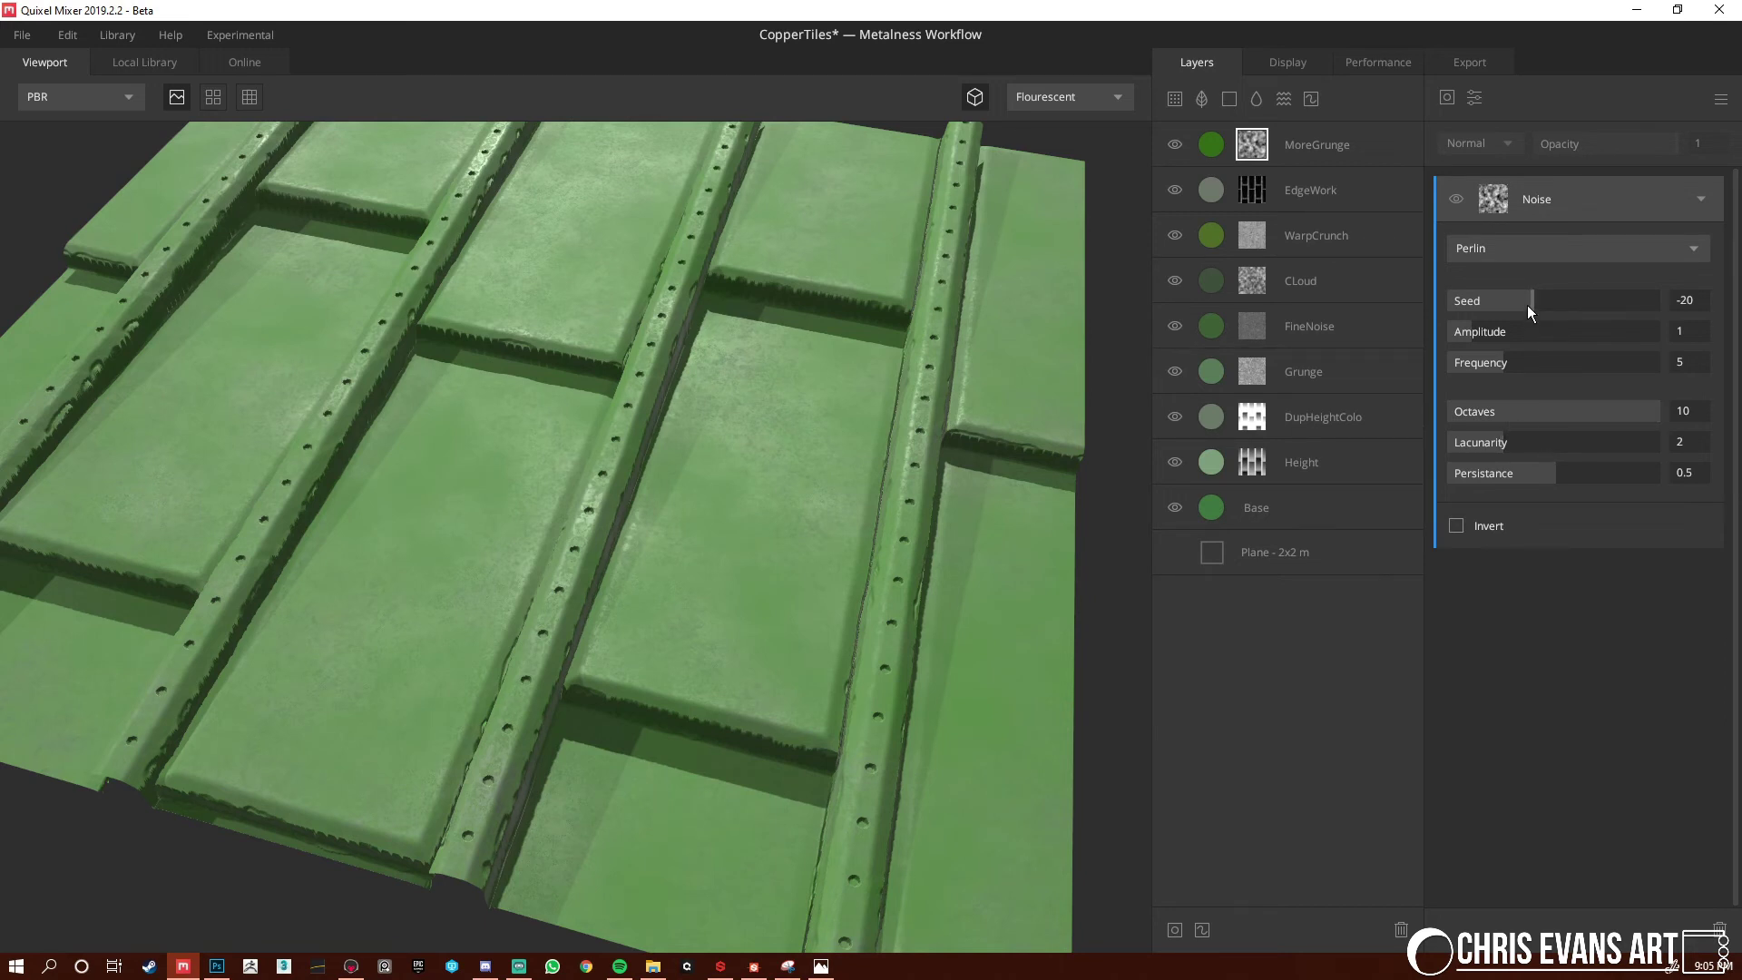
Add a Position Gradient above the mask's noise with angle 90 and tilt 37.98, blended with Multiply
{"action": "left_click", "coordinate": [1476, 100]}
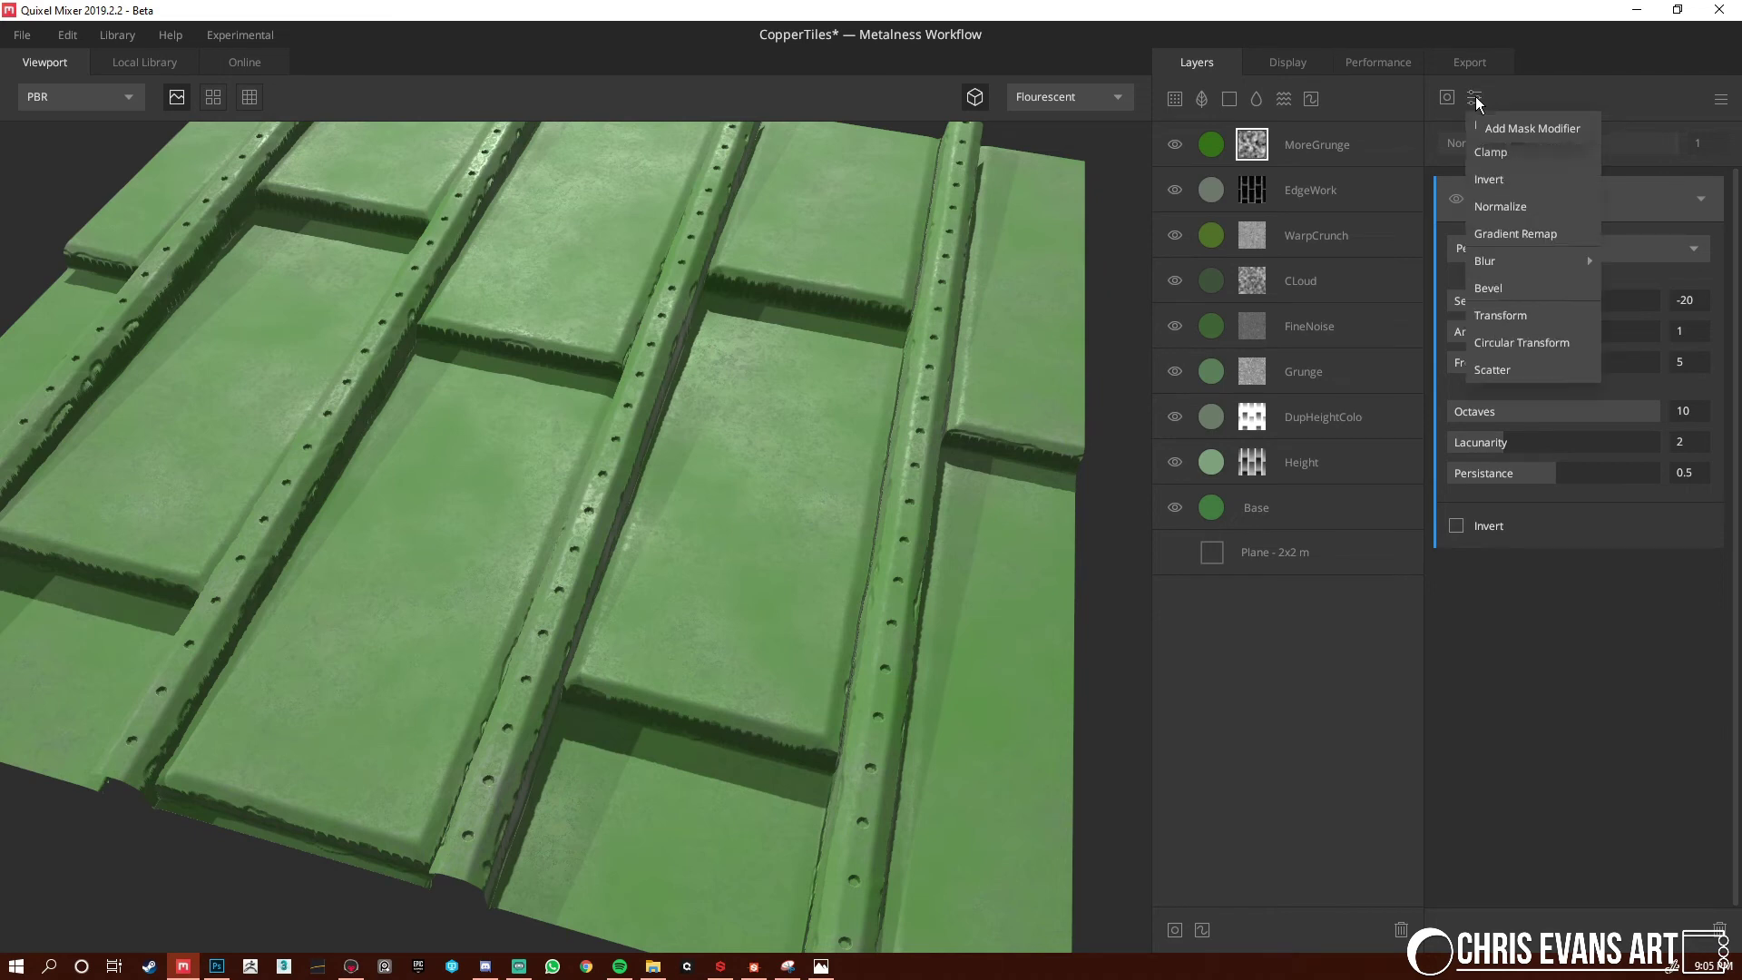
{"action": "left_click", "coordinate": [1447, 97]}
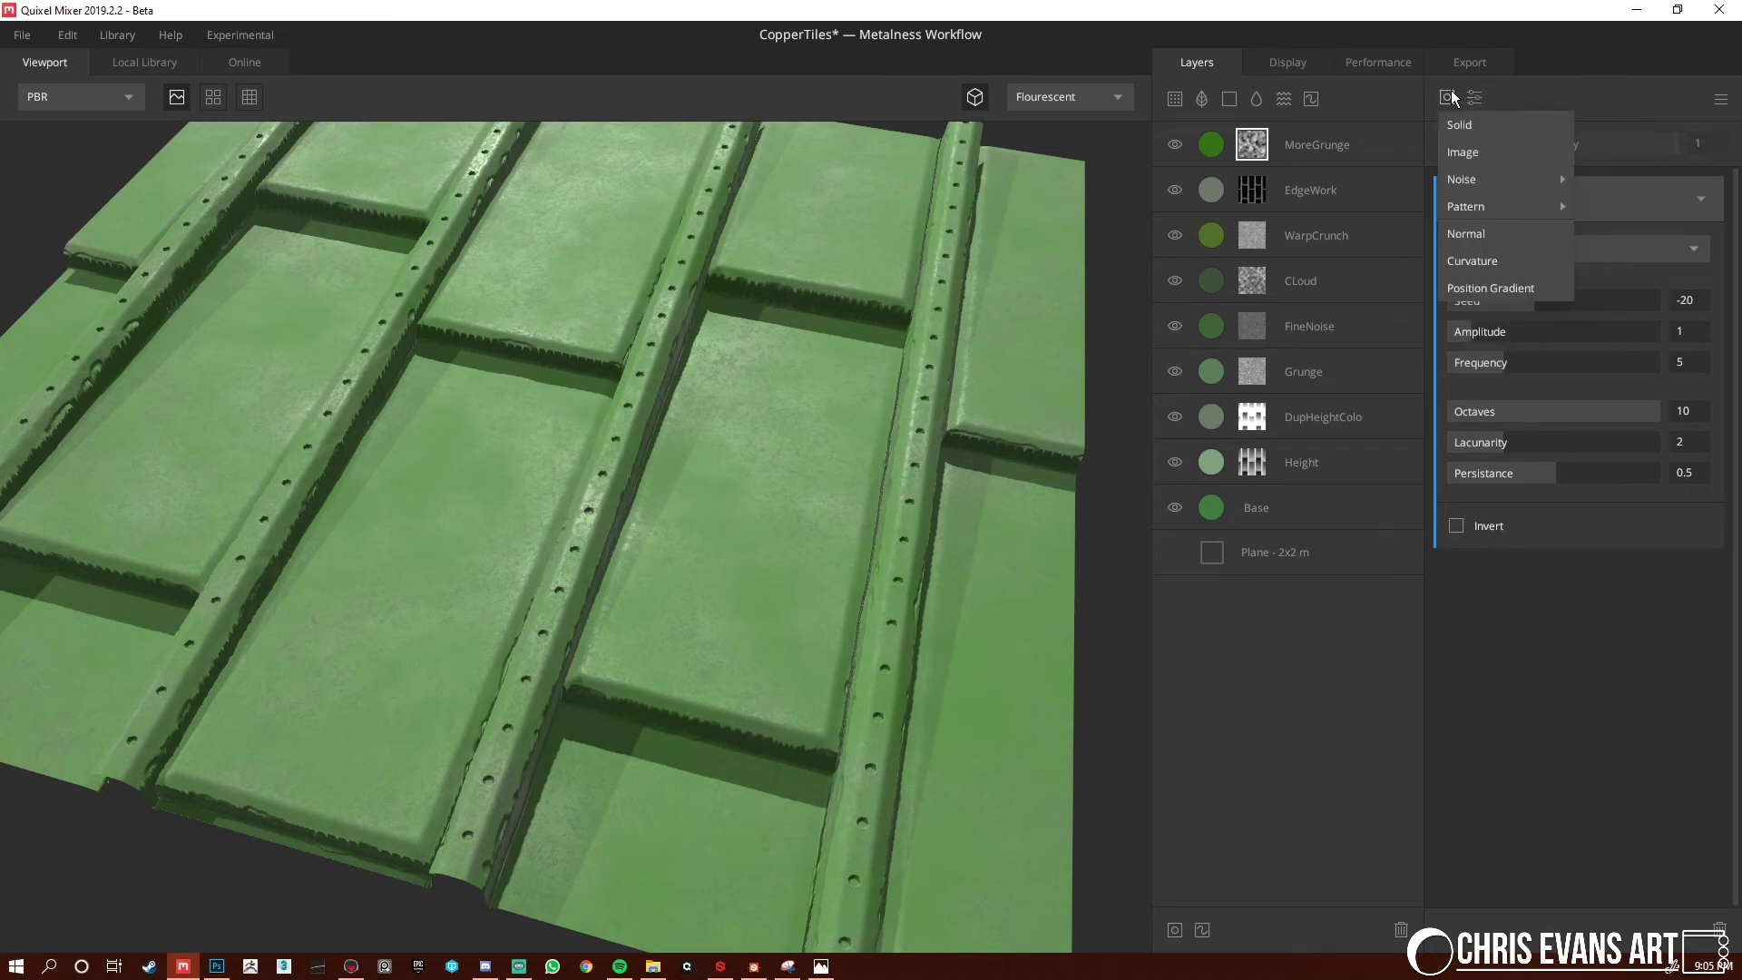
{"action": "left_click", "coordinate": [1501, 285]}
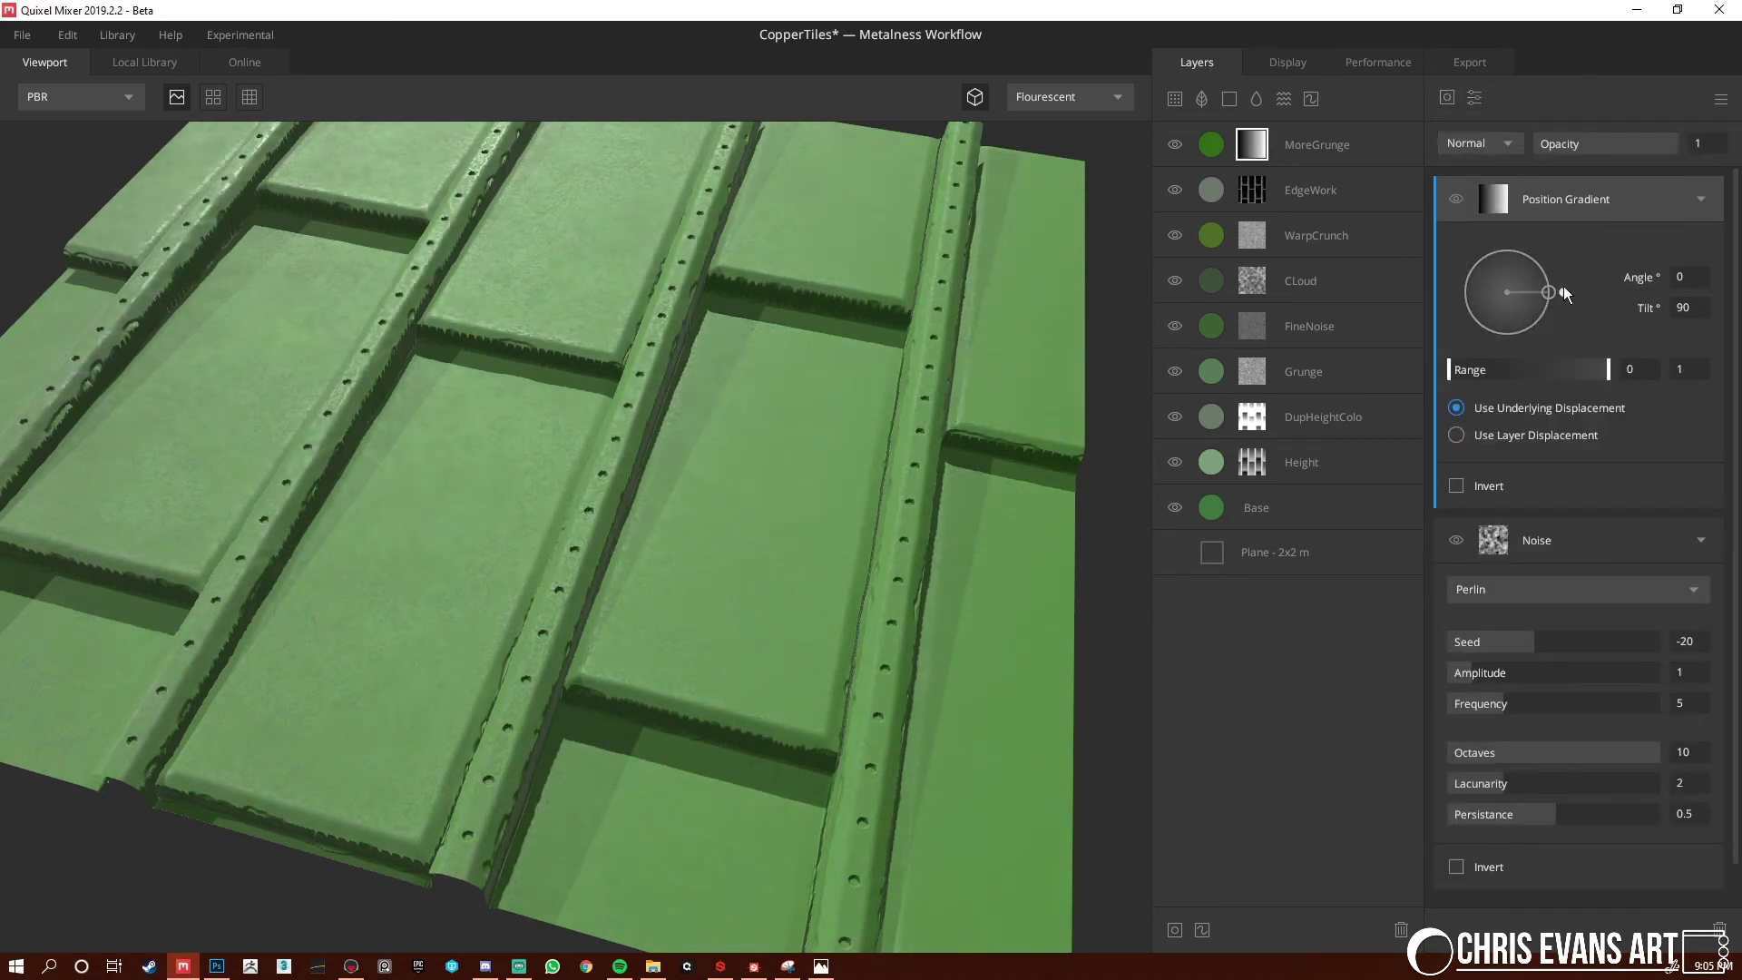
{"action": "left_click_drag", "start_coordinate": [1564, 286], "coordinate": [1510, 274]}
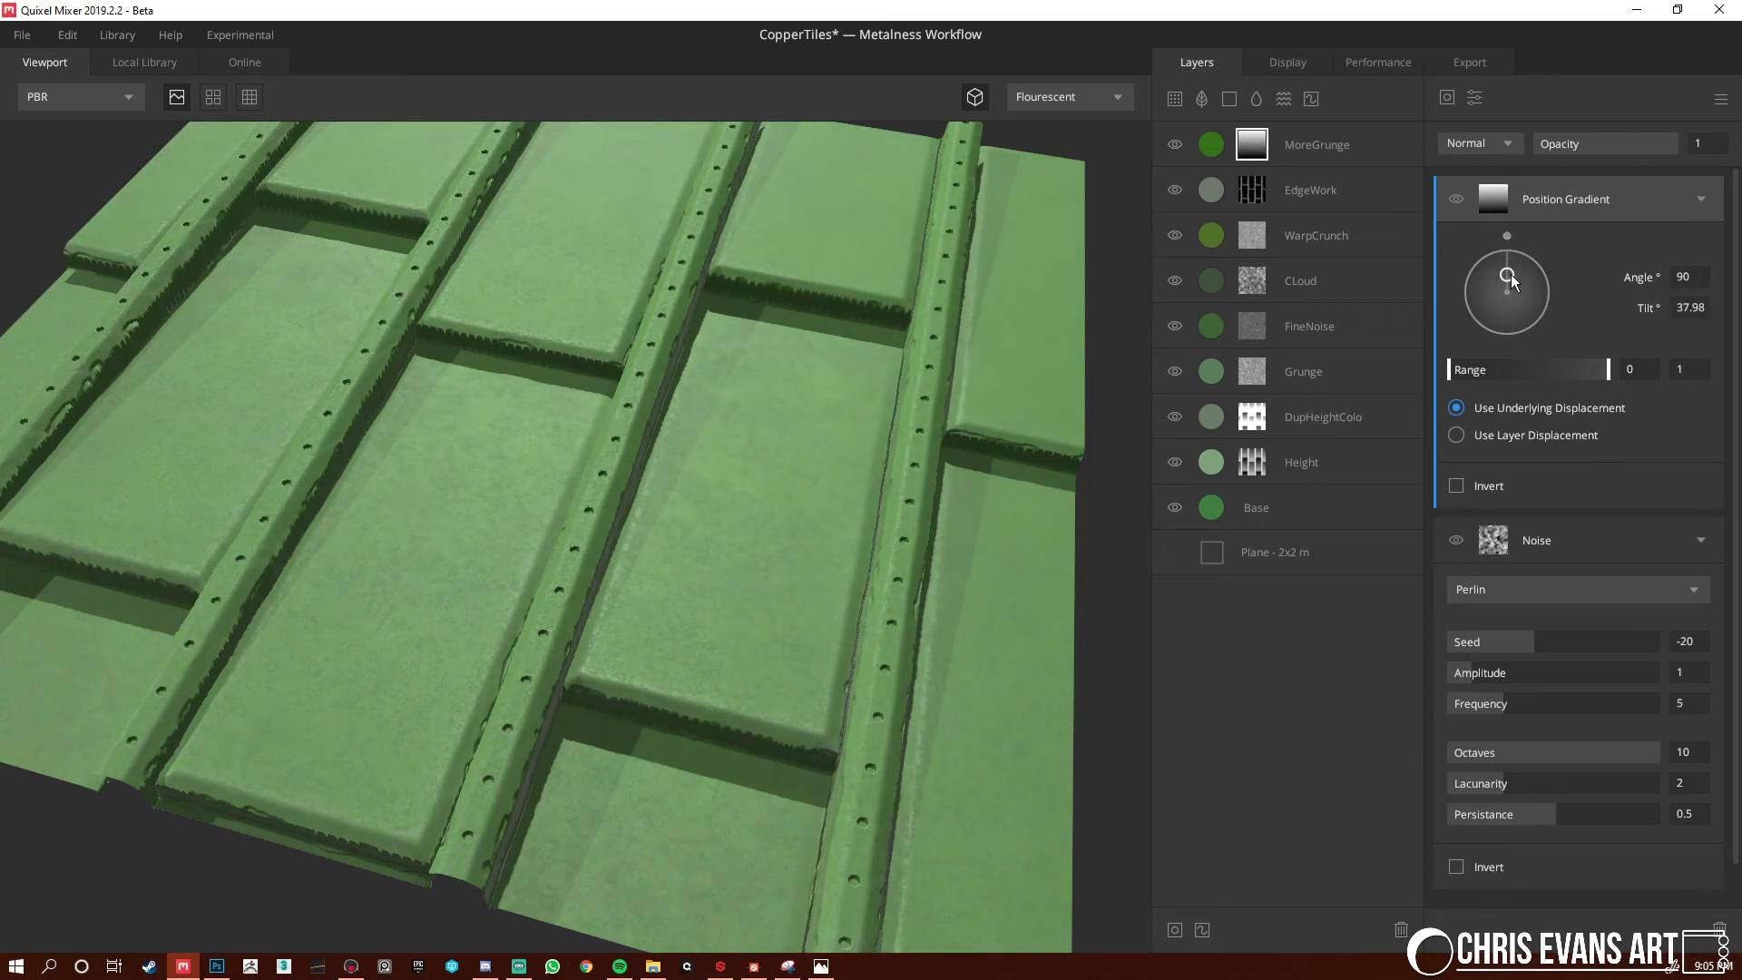
{"action": "left_click", "coordinate": [1511, 141]}
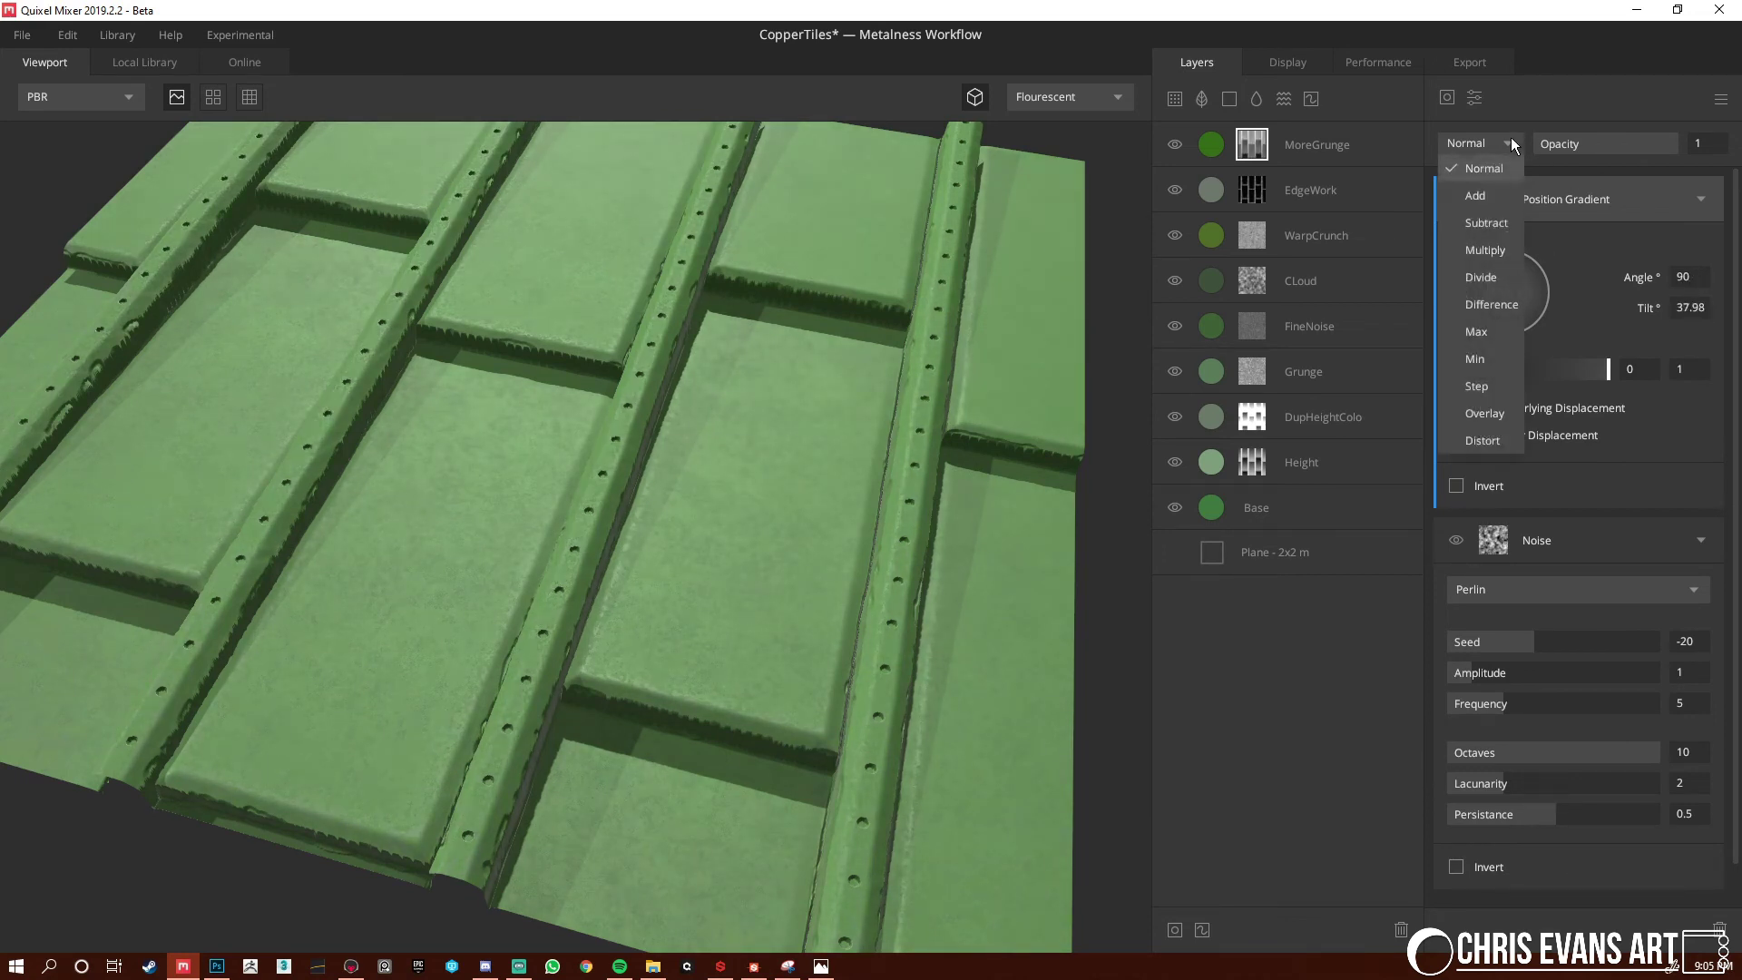
{"action": "left_click", "coordinate": [1497, 238]}
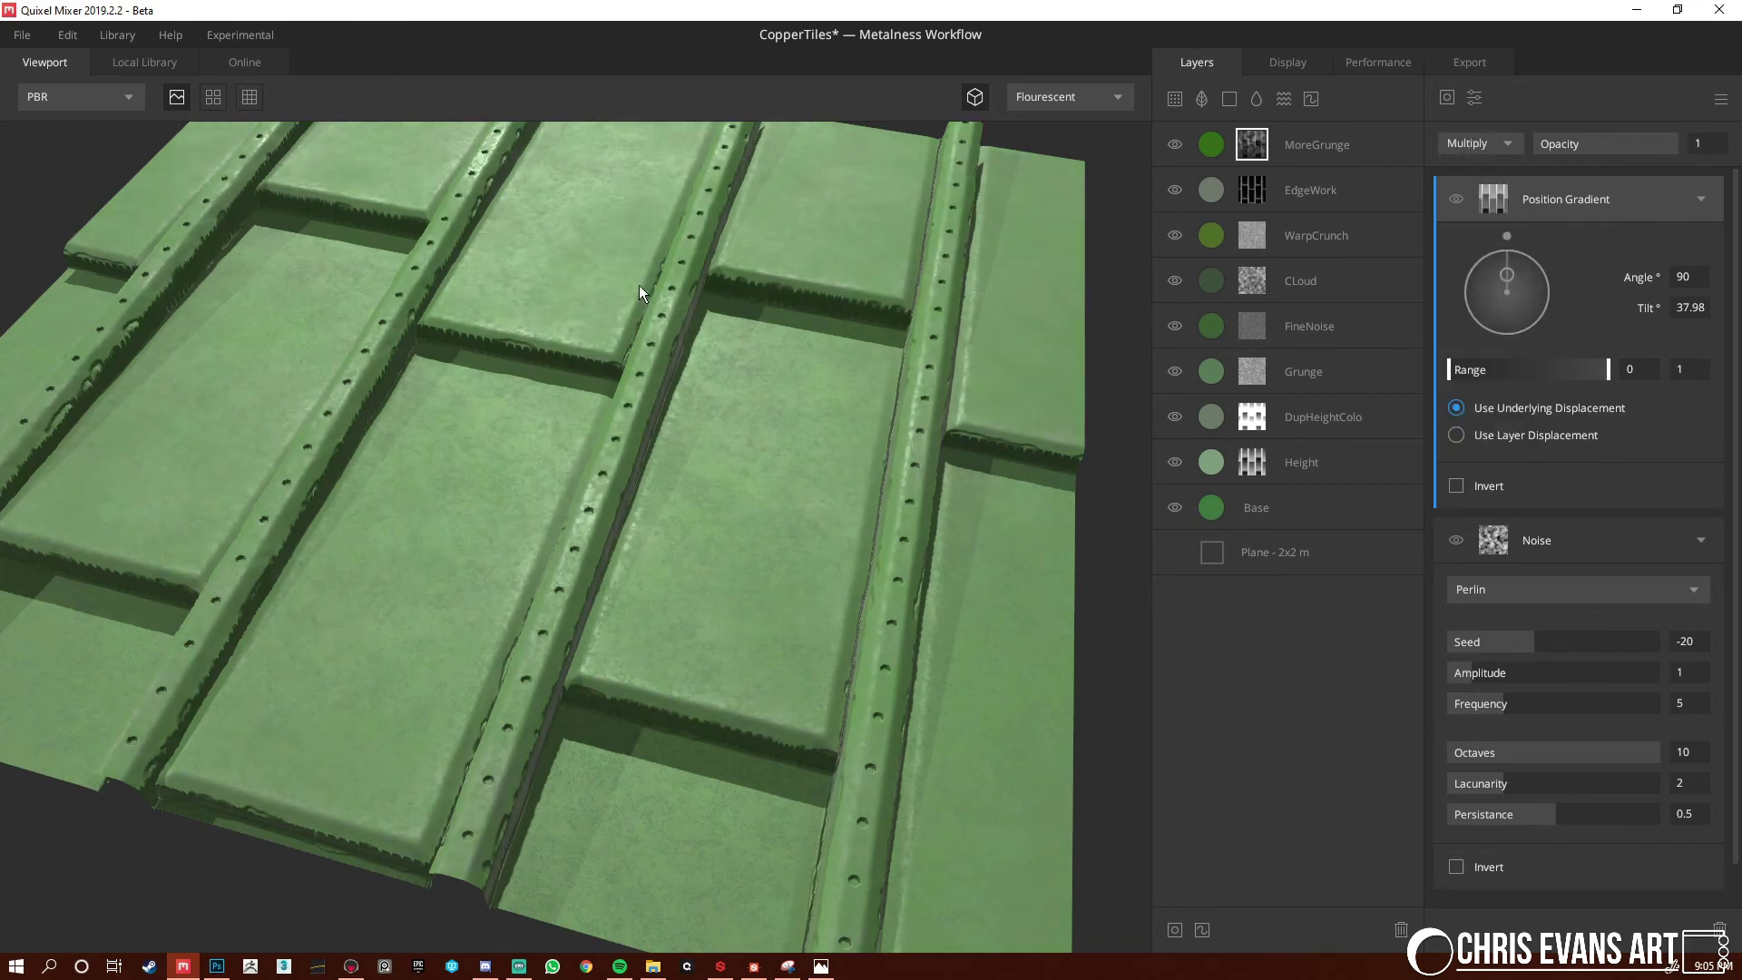
Display the MoreGrunge layer's mask in the viewport and set its Perlin noise frequency to 15.75
{"action": "key", "text": "m"}
{"action": "key", "text": "m"}
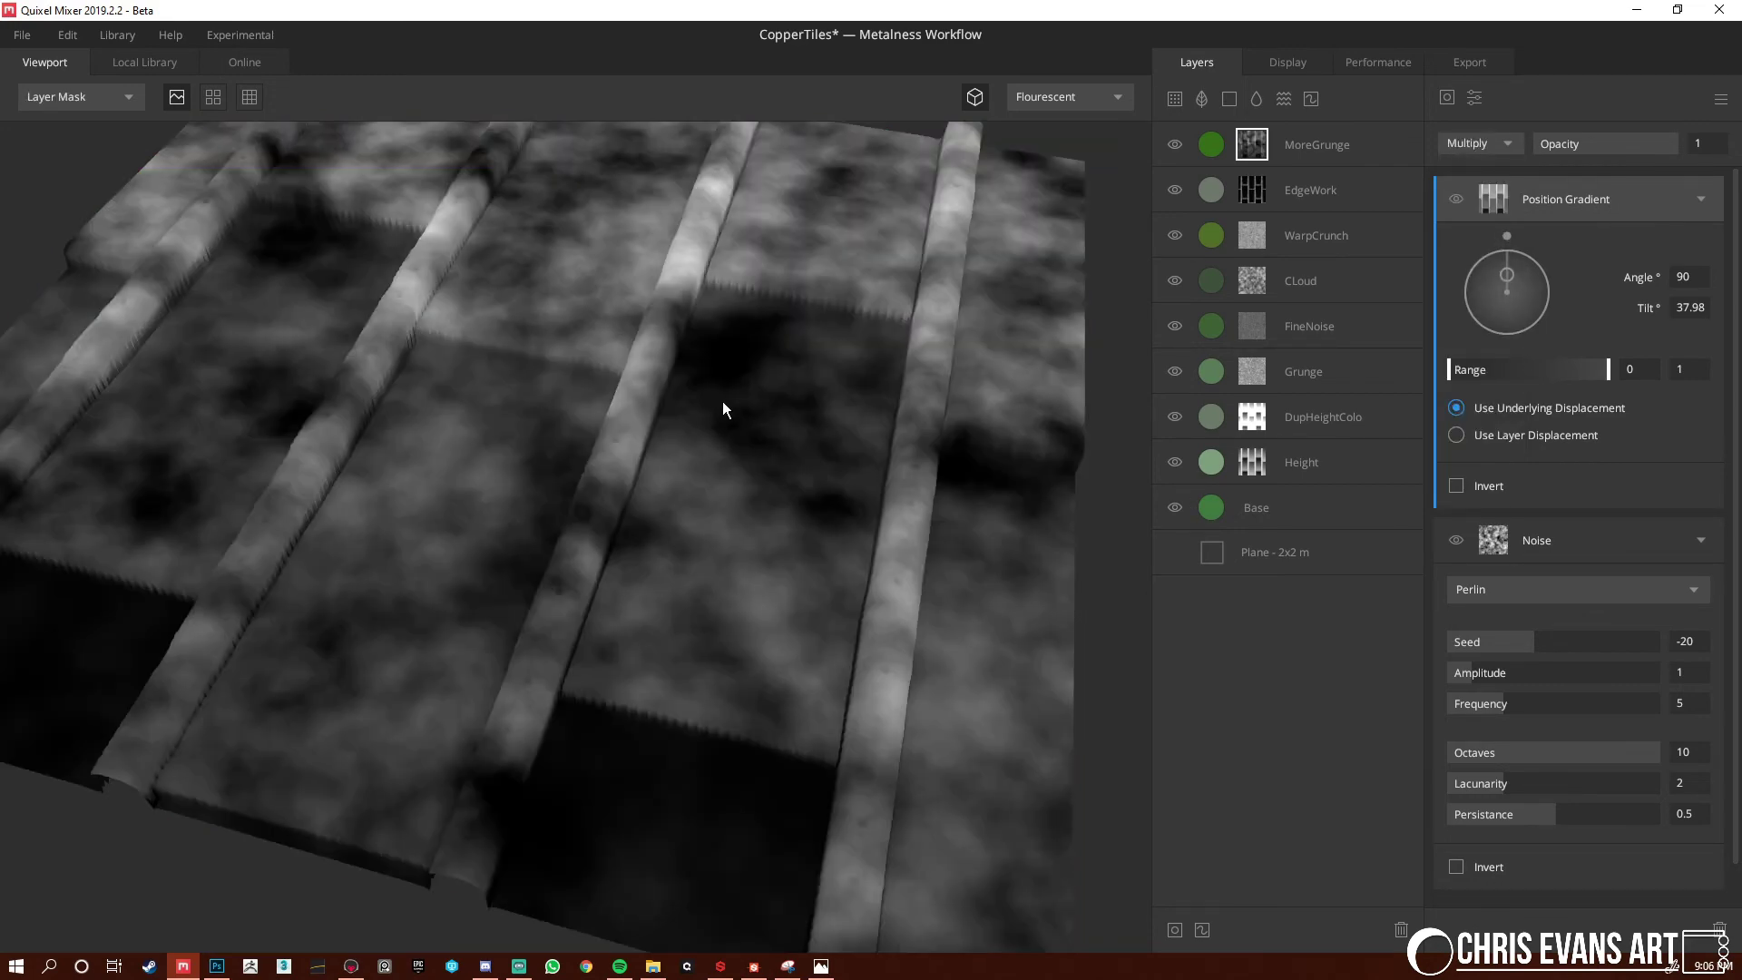
{"action": "middle_click_drag", "start_coordinate": [732, 406], "coordinate": [750, 481]}
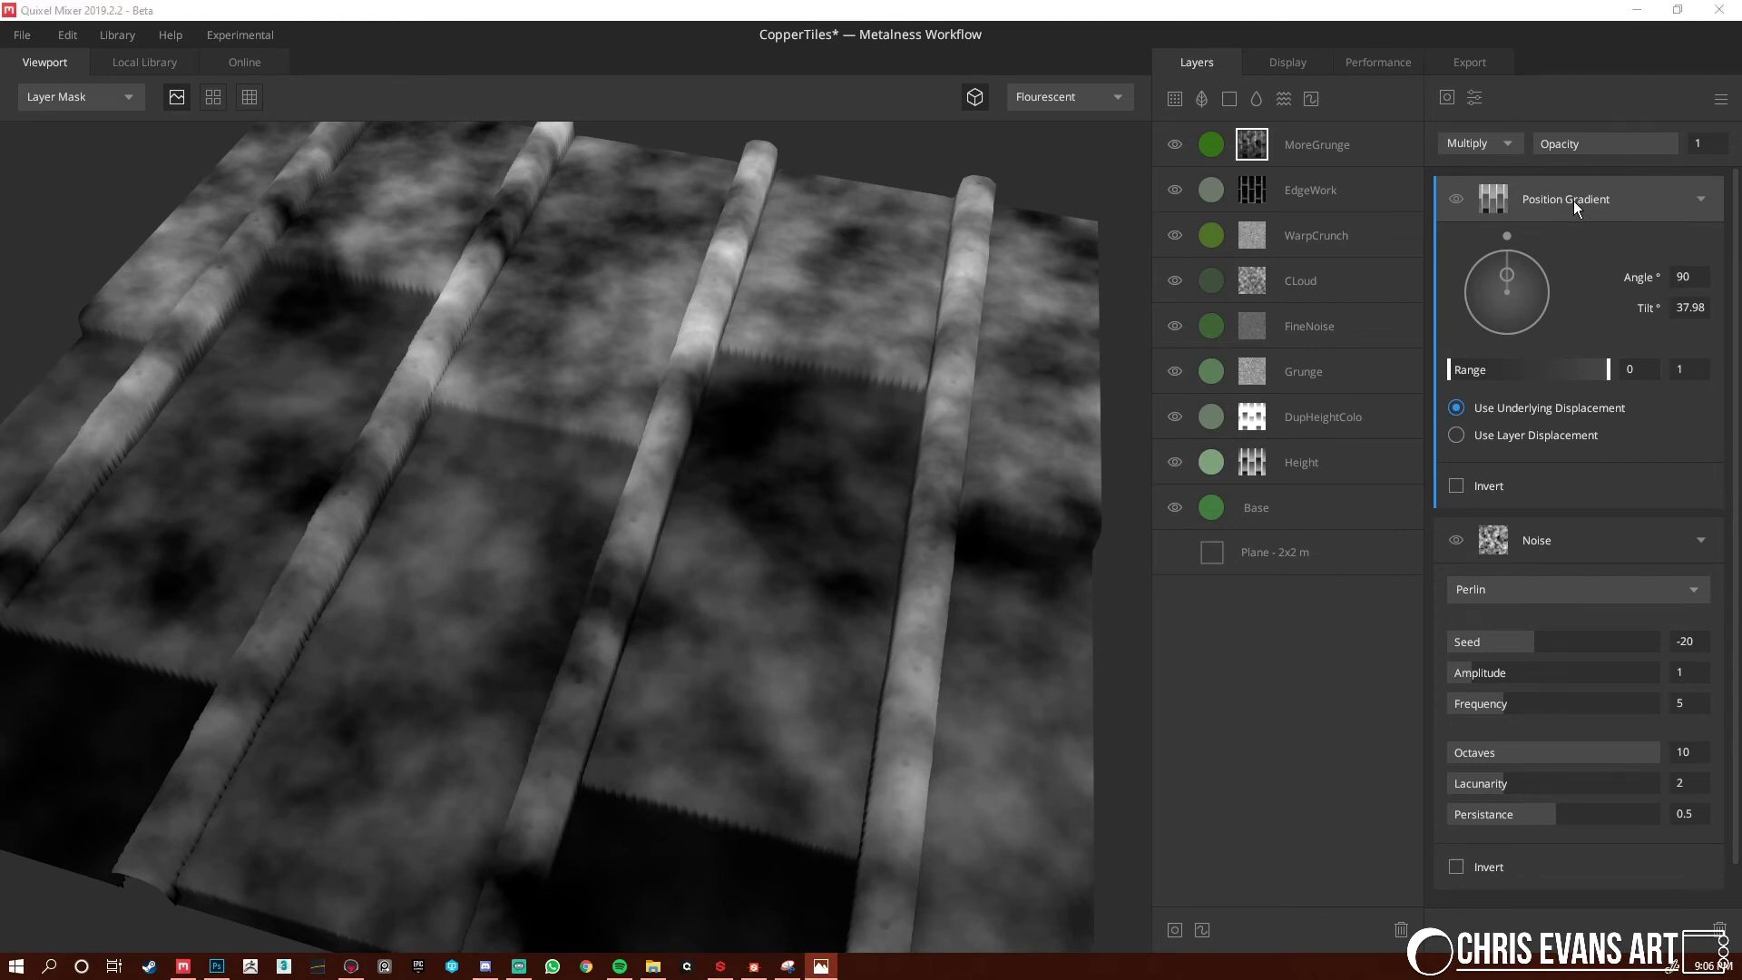
{"action": "left_click", "coordinate": [1476, 96]}
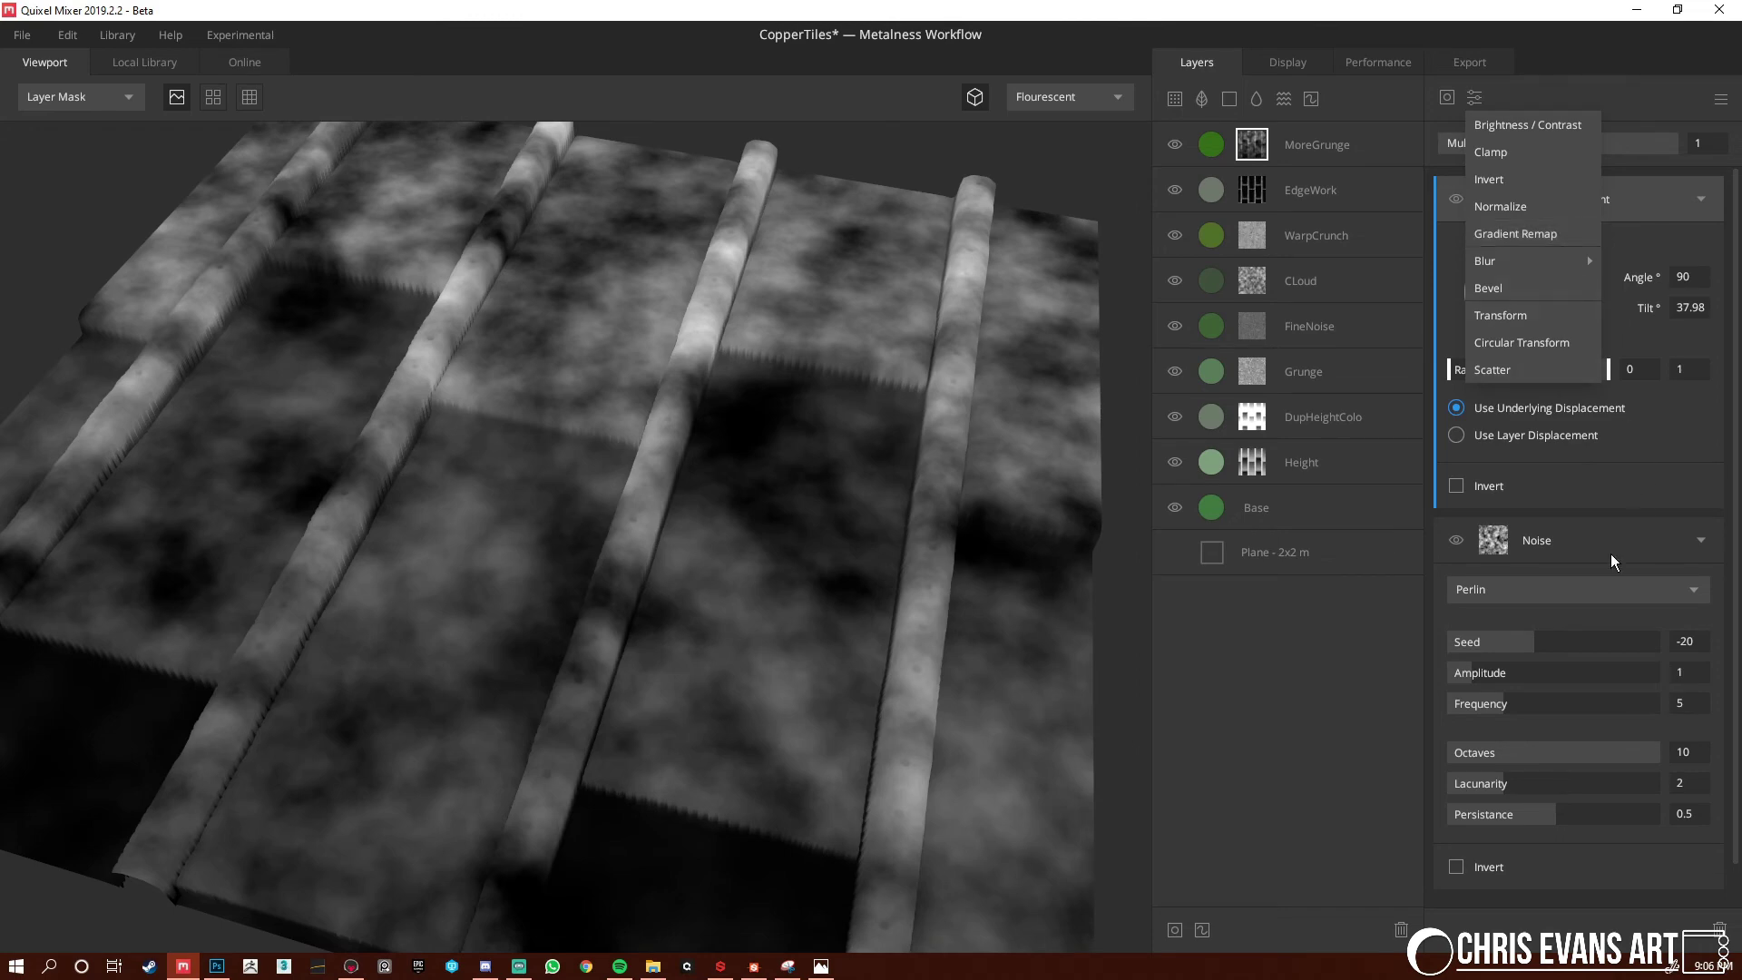
{"action": "left_click", "coordinate": [1554, 699]}
{"action": "left_click_drag", "start_coordinate": [1549, 699], "coordinate": [1614, 686]}
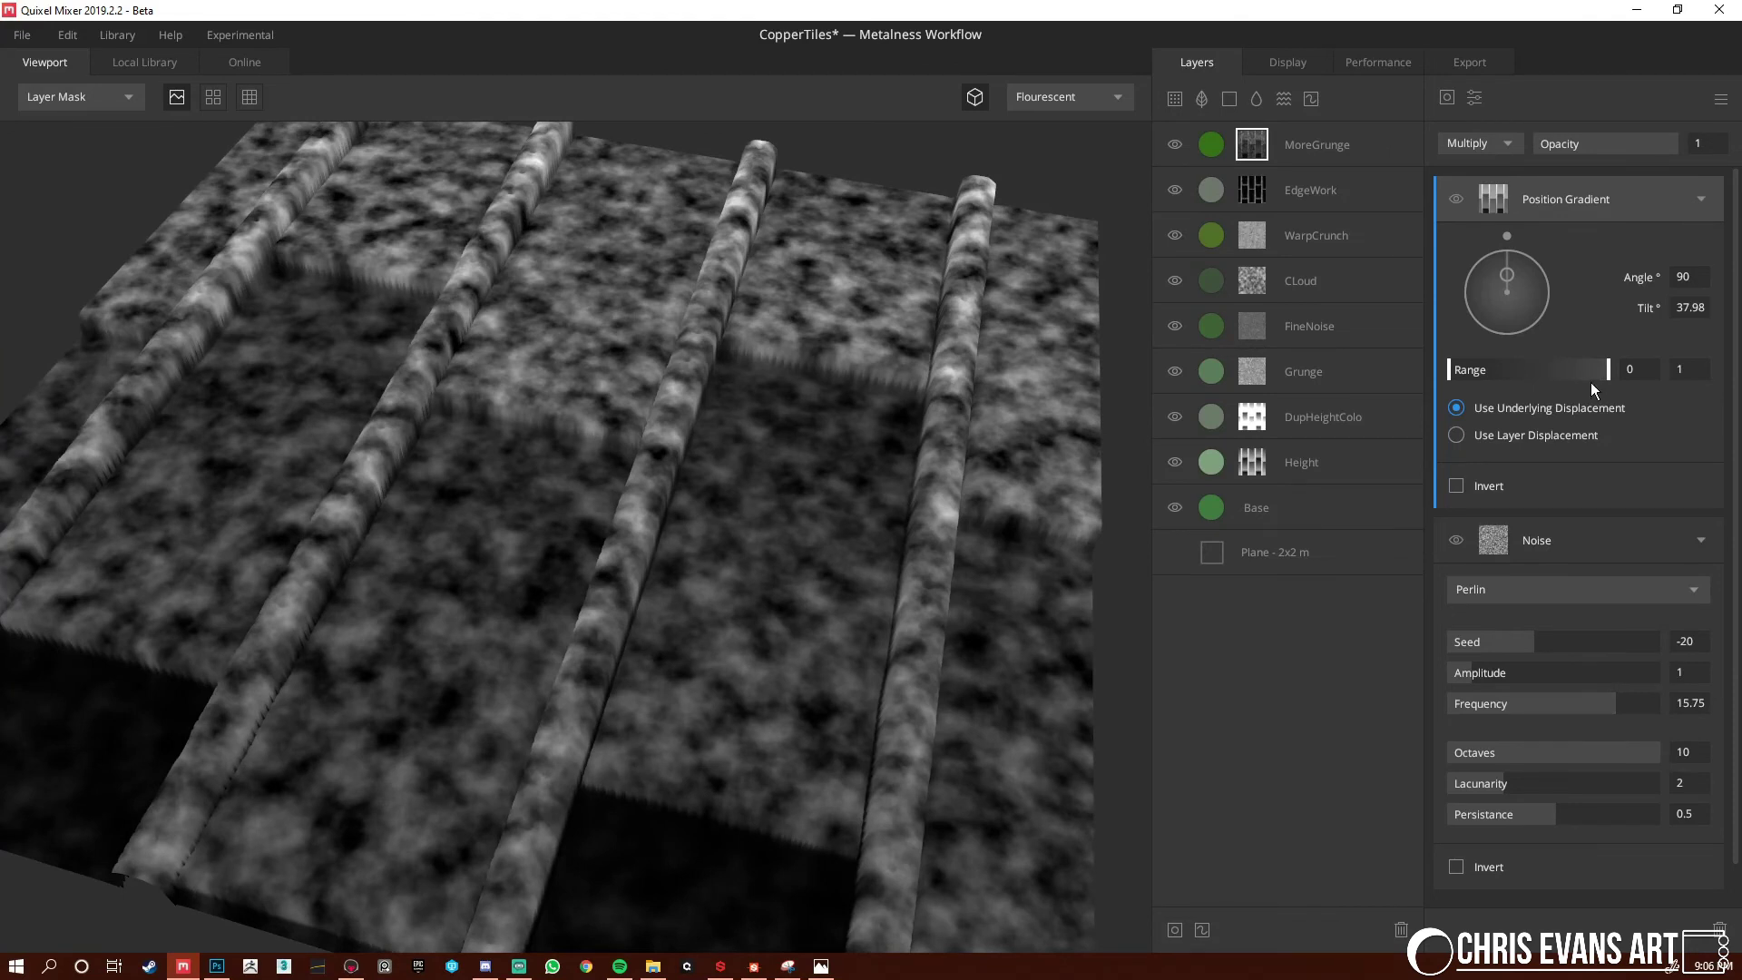
Add a Gradient Remap modifier with Repeat 10 above the Position Gradient and inspect the mask
{"action": "left_click", "coordinate": [1475, 97]}
{"action": "left_click", "coordinate": [1537, 233]}
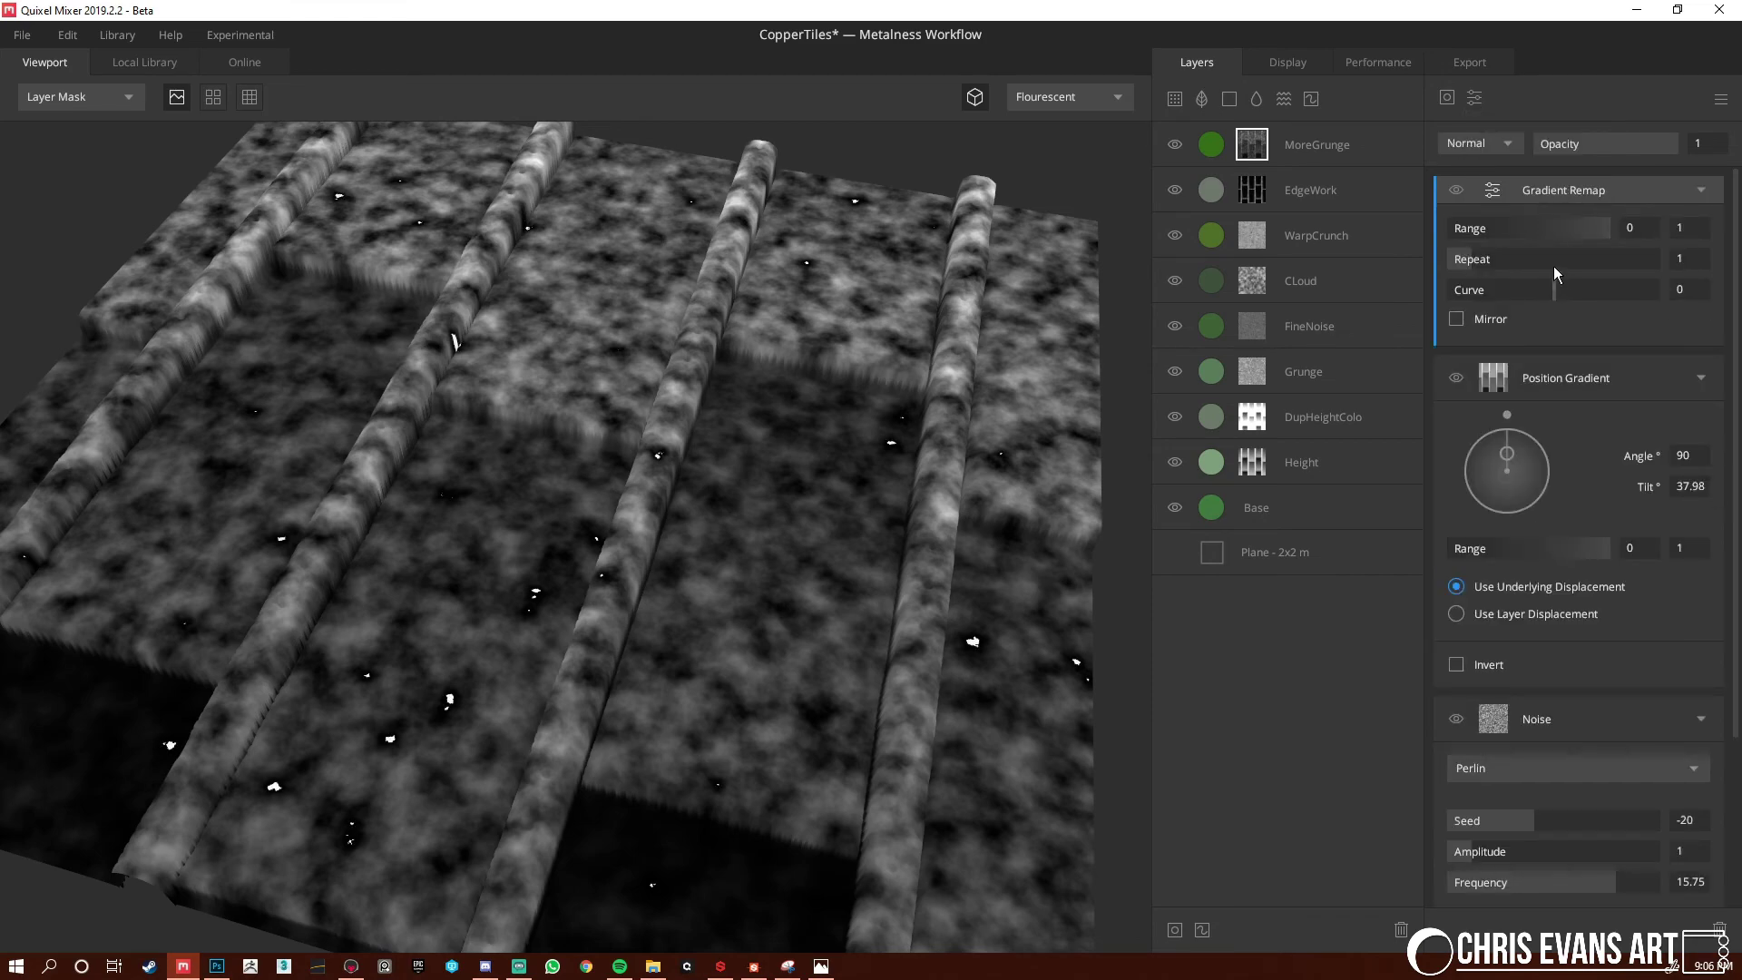
{"action": "left_click_drag", "start_coordinate": [1556, 261], "coordinate": [1683, 261]}
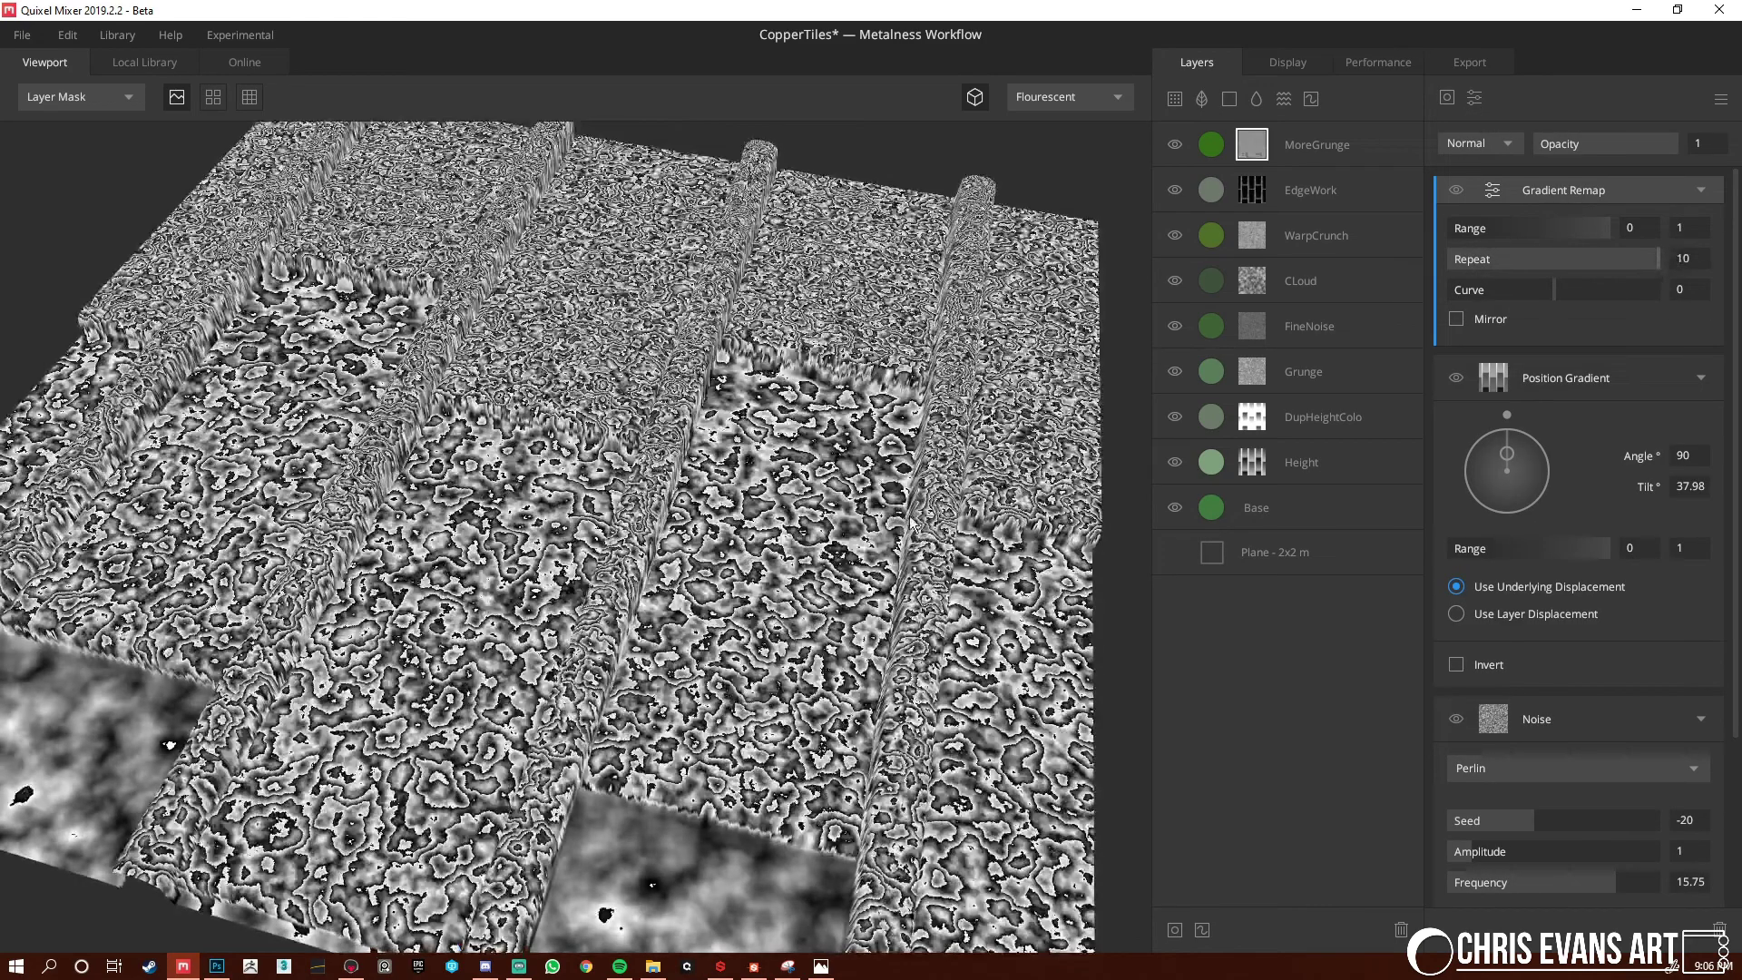
{"action": "left_click_drag", "start_coordinate": [679, 578], "coordinate": [799, 589]}
Duplicate the Position Gradient and set the copy's angle to -90 and tilt to 62.63
{"action": "left_click", "coordinate": [1610, 382]}
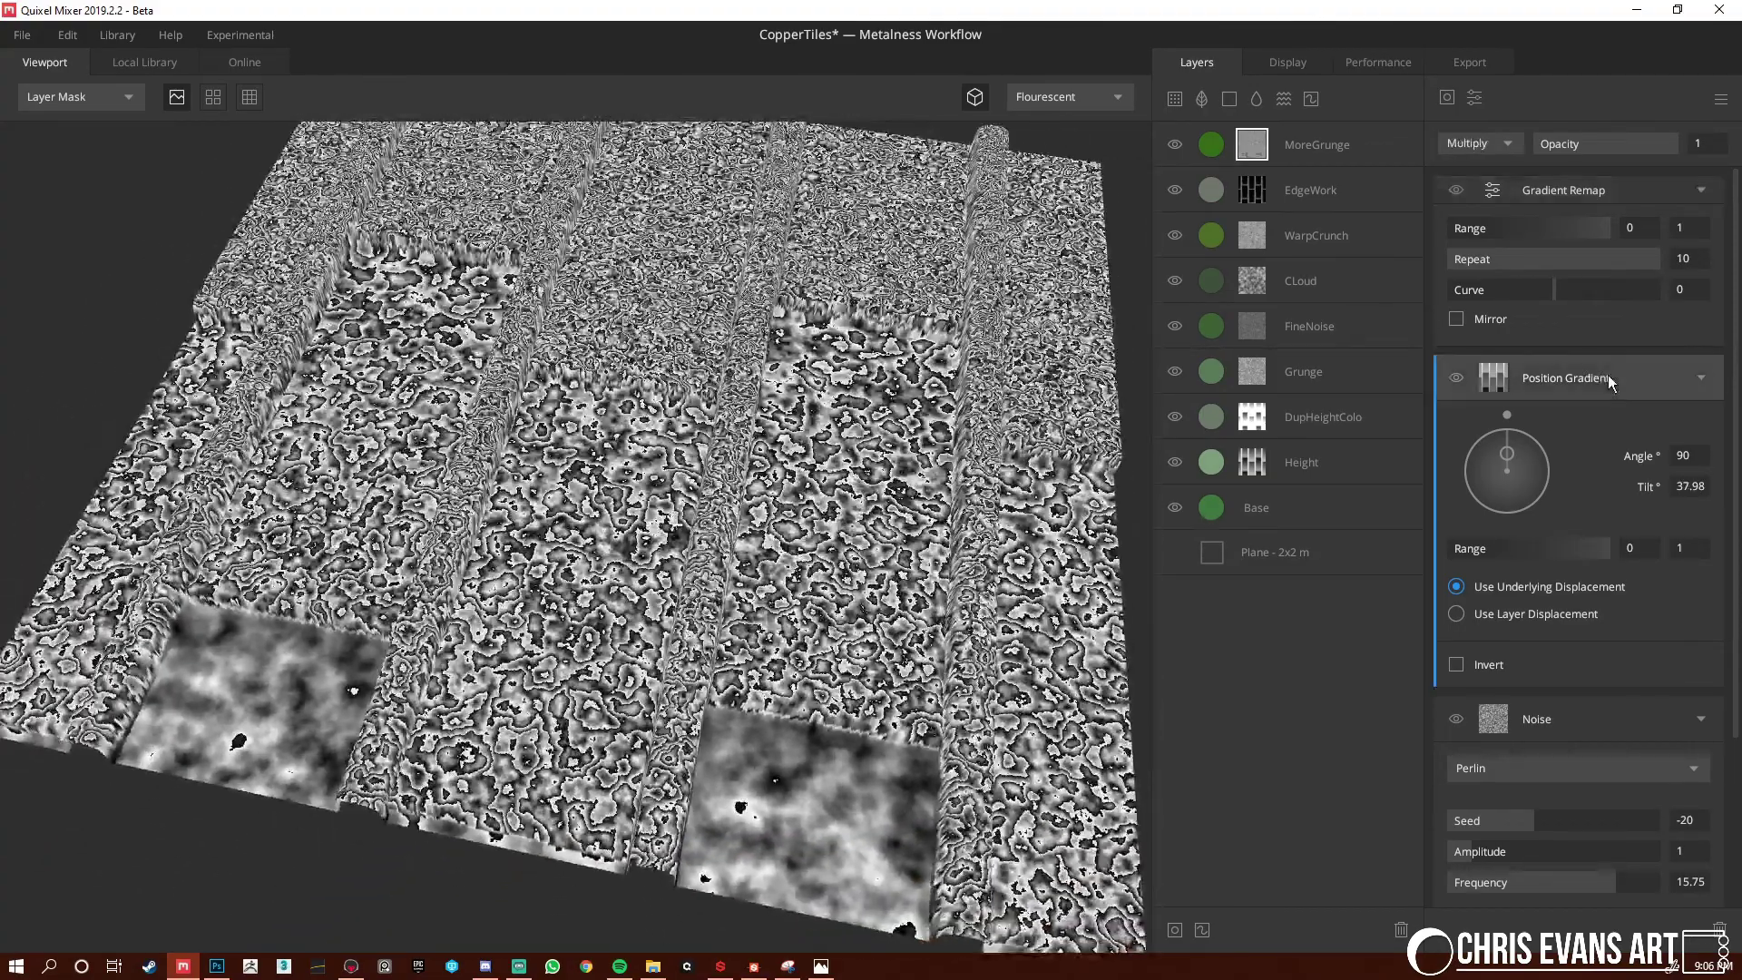
{"action": "key", "text": "ctrl+d"}
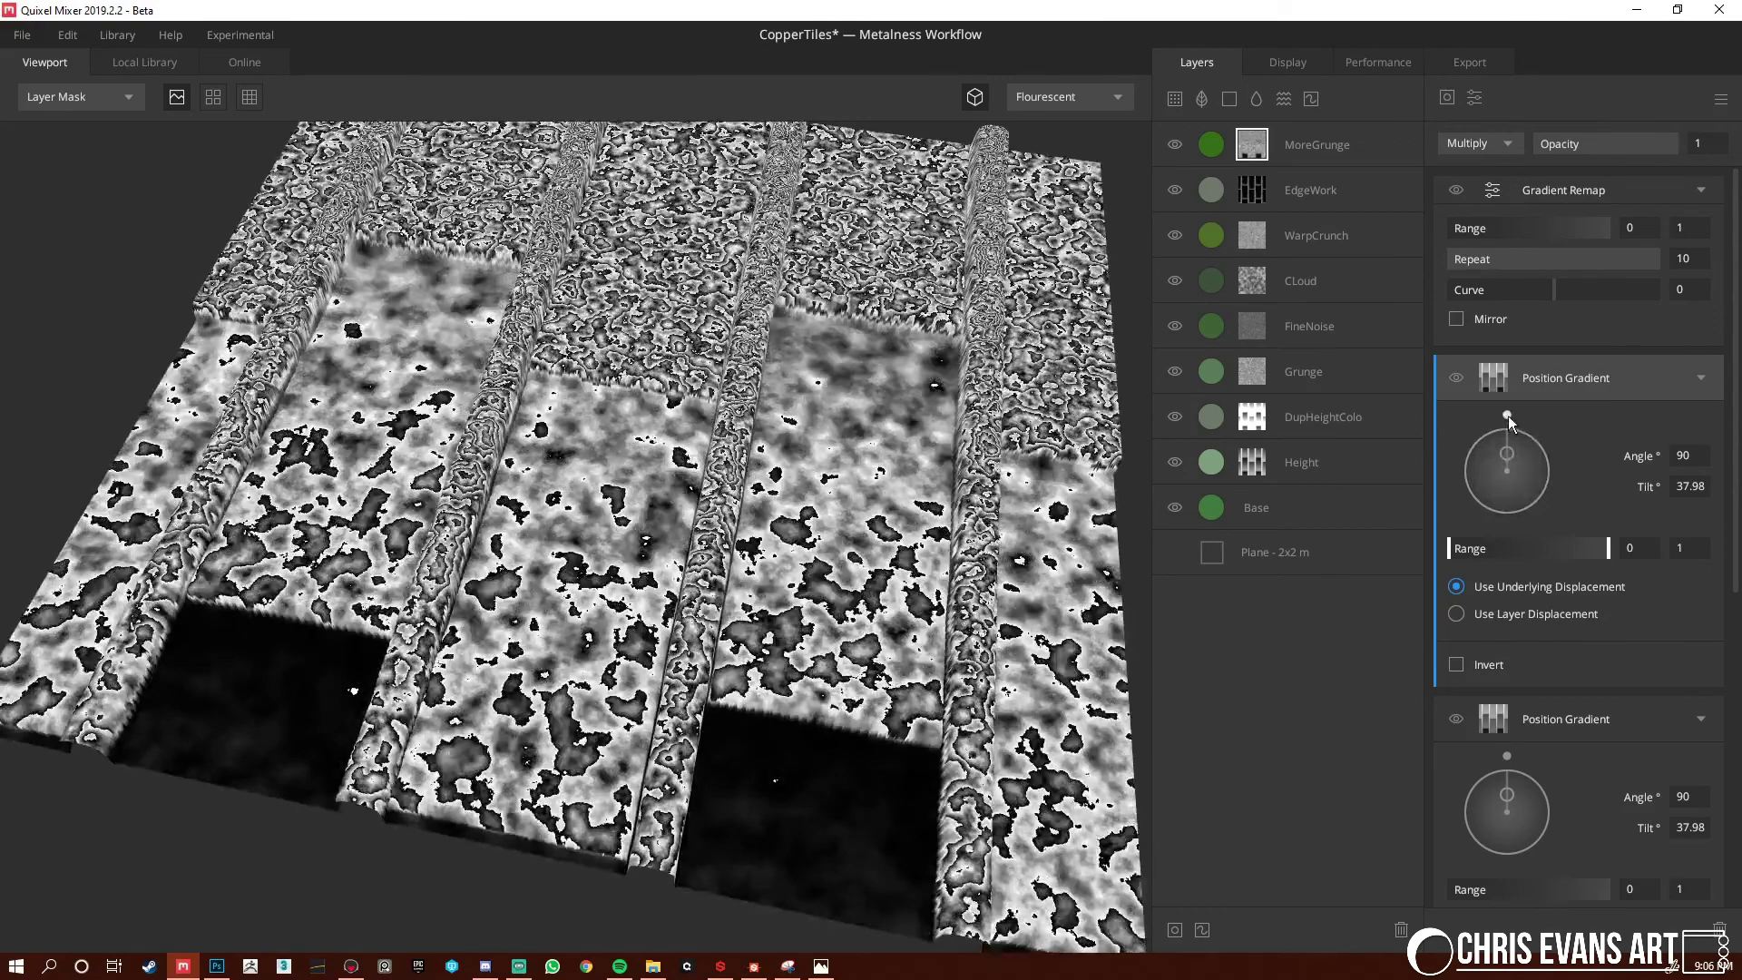
{"action": "left_click_drag", "start_coordinate": [1508, 416], "coordinate": [1508, 512]}
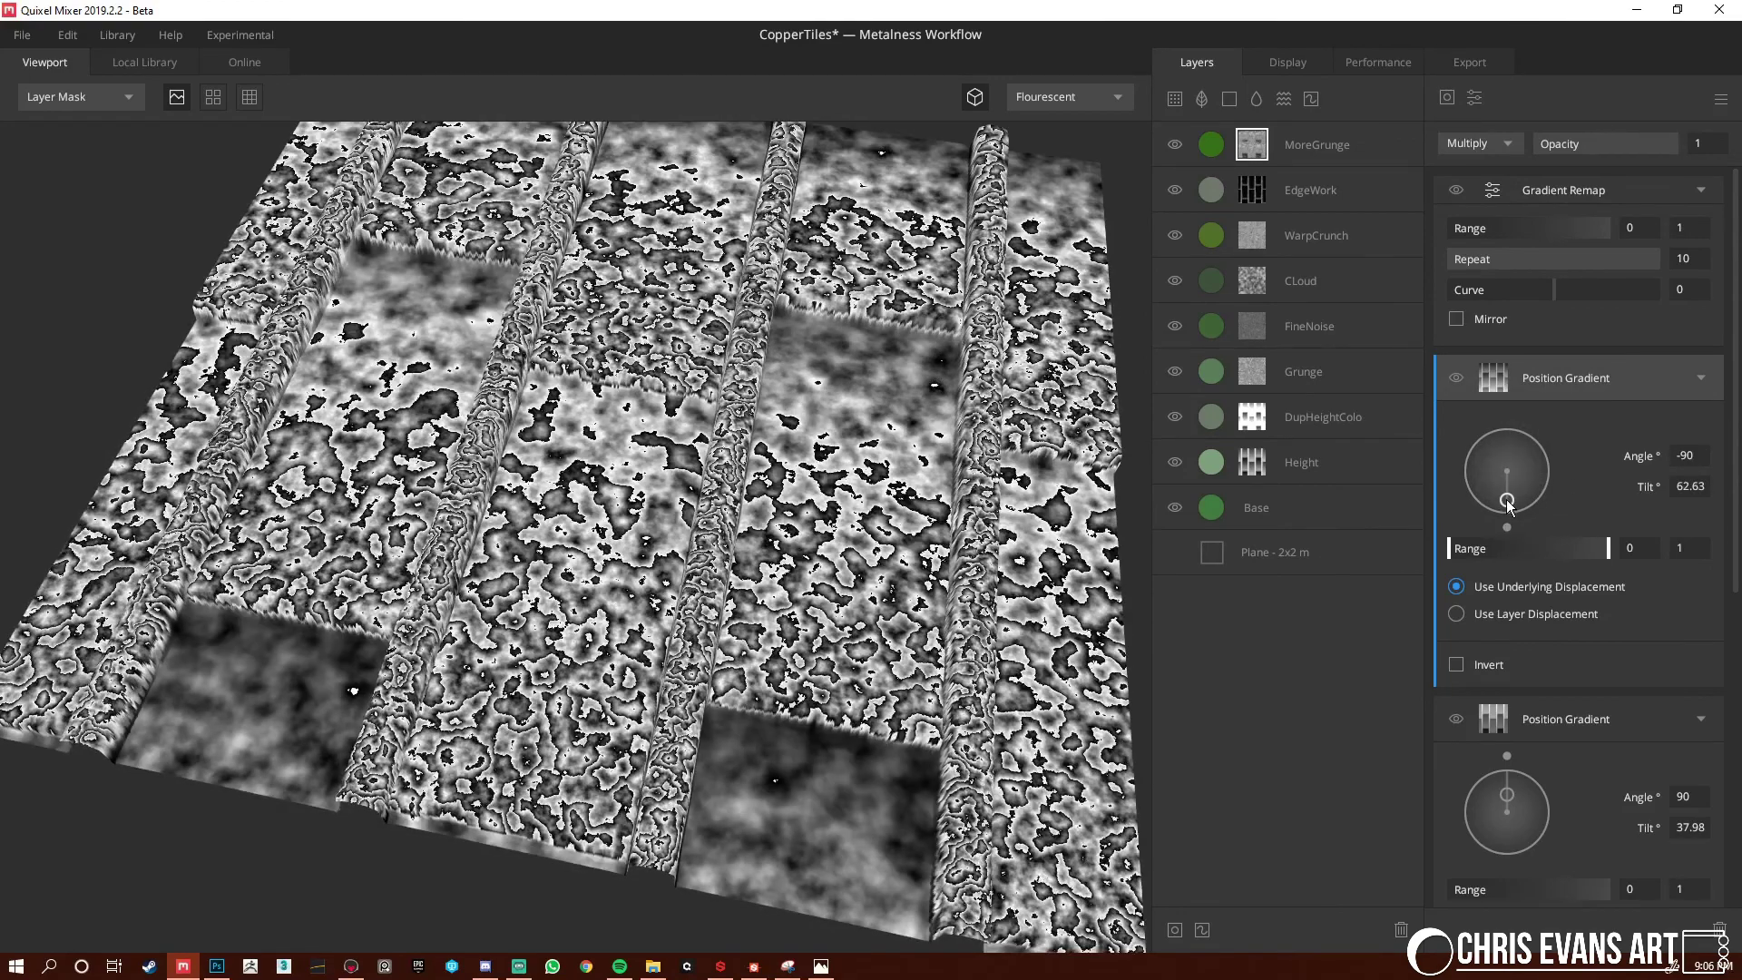
Set the duplicated Position Gradient's tilt to 64.59 and inspect the roof tiles in PBR display
{"action": "left_click_drag", "start_coordinate": [730, 541], "coordinate": [742, 508]}
{"action": "right_click_drag", "start_coordinate": [742, 508], "coordinate": [945, 744]}
{"action": "scroll", "coordinate": [946, 751], "scroll_direction": "down", "scroll_amount": 5}
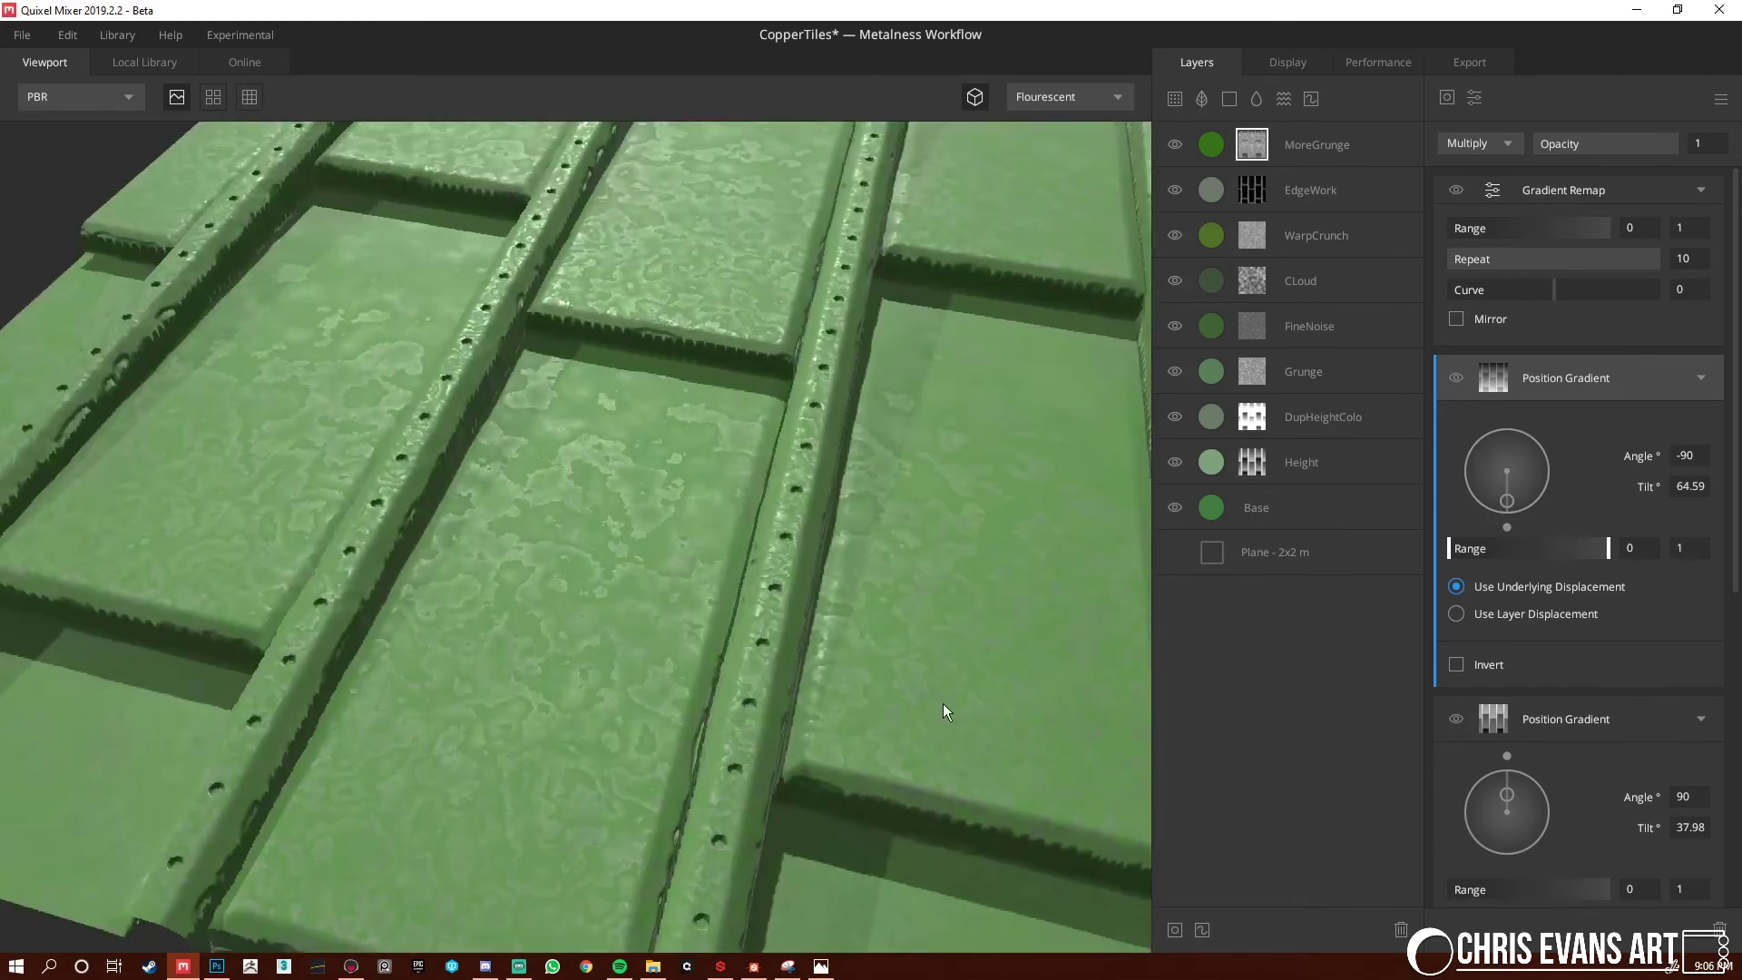
{"action": "key", "text": "alt+Tab"}
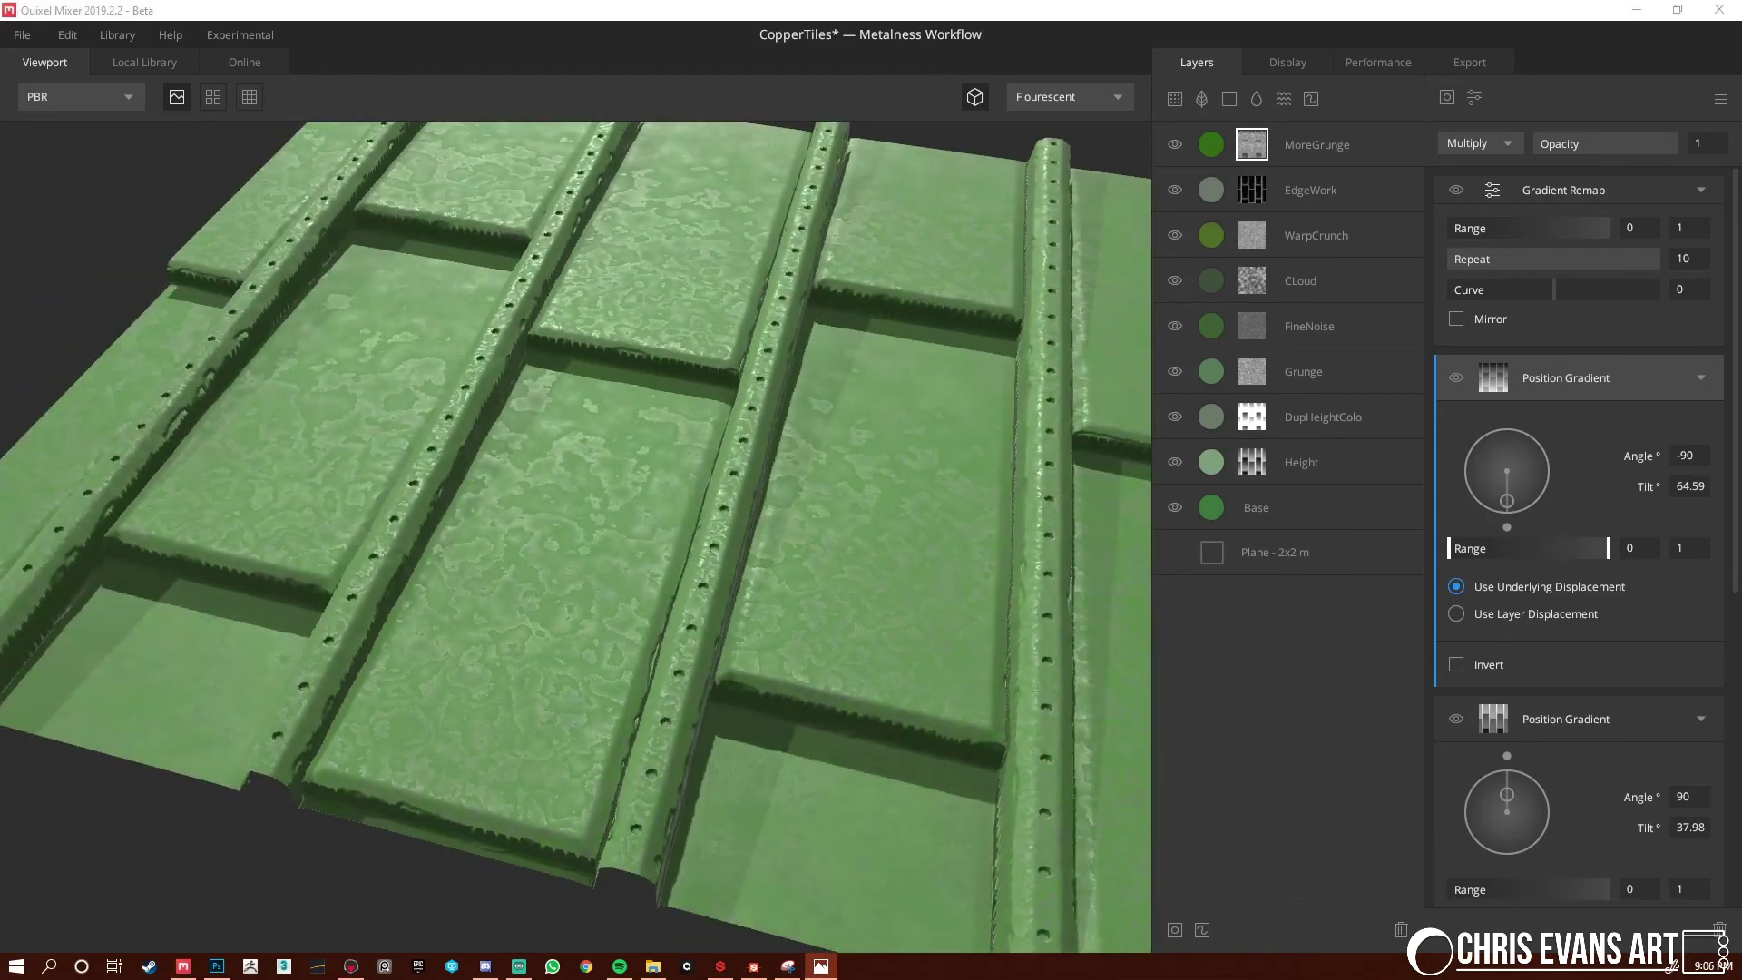
{"action": "left_click", "coordinate": [776, 470]}
{"action": "left_click_drag", "start_coordinate": [278, 519], "coordinate": [673, 533]}
Change the MoreGrunge layer's albedo colour to the muted green 4E7A39
{"action": "left_click", "coordinate": [1216, 145]}
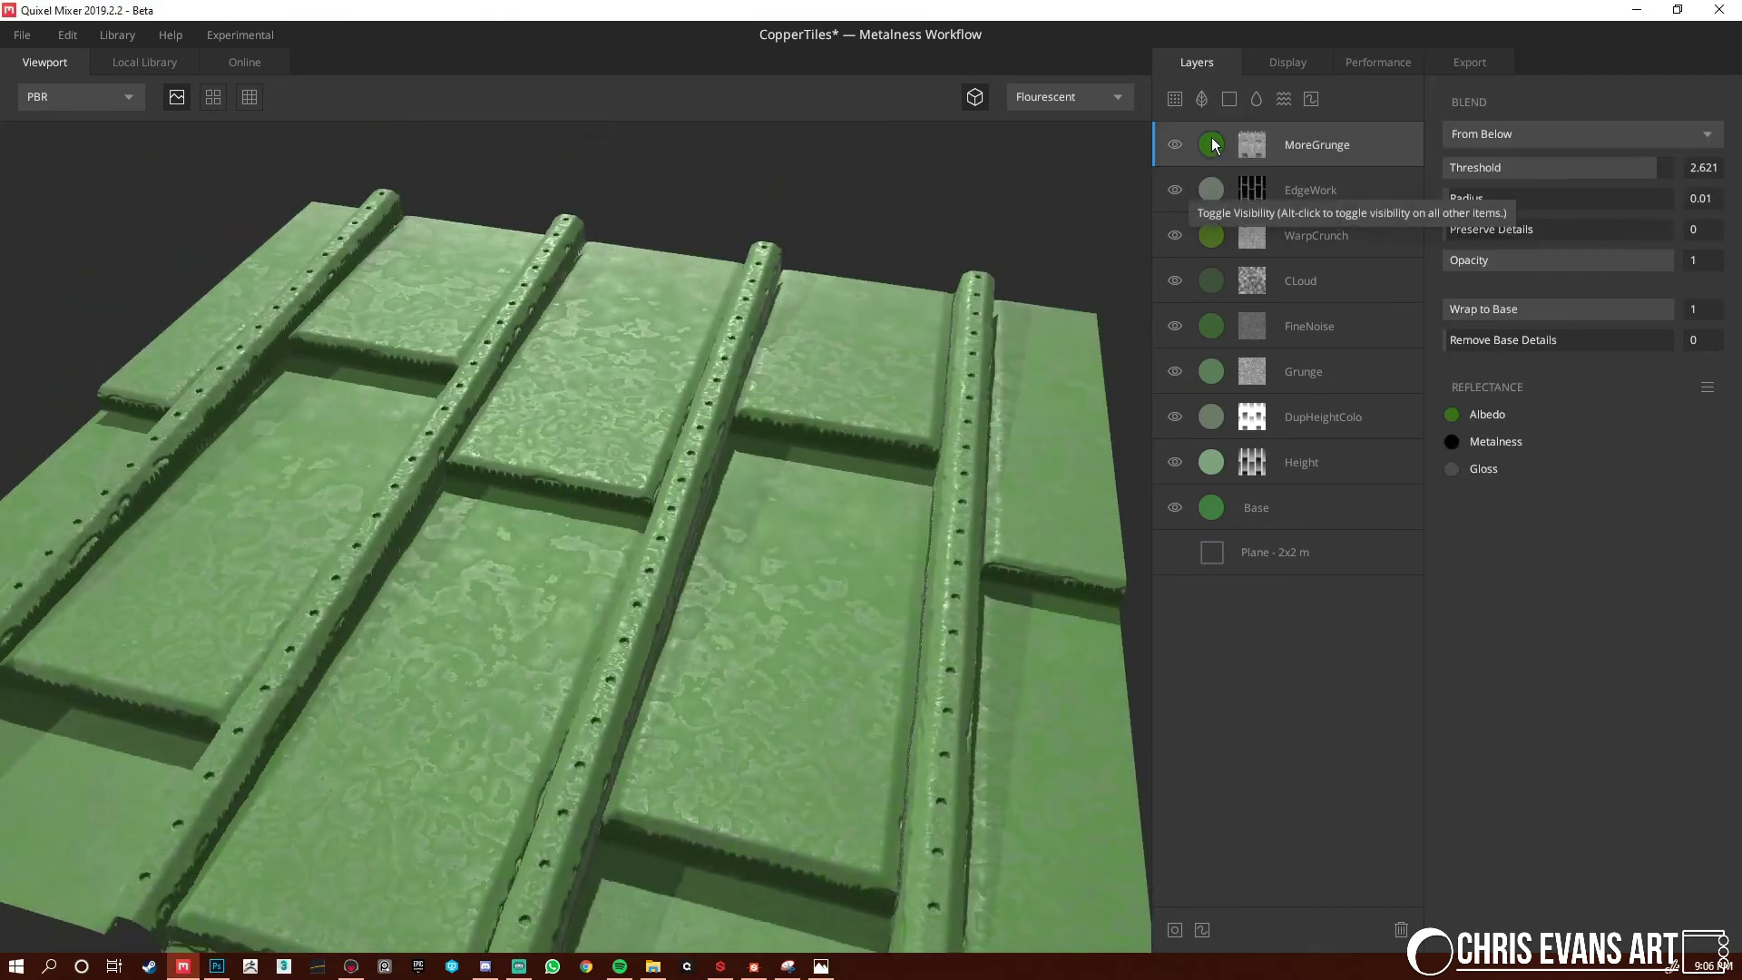
{"action": "left_click", "coordinate": [1452, 416]}
{"action": "left_click_drag", "start_coordinate": [817, 519], "coordinate": [737, 509]}
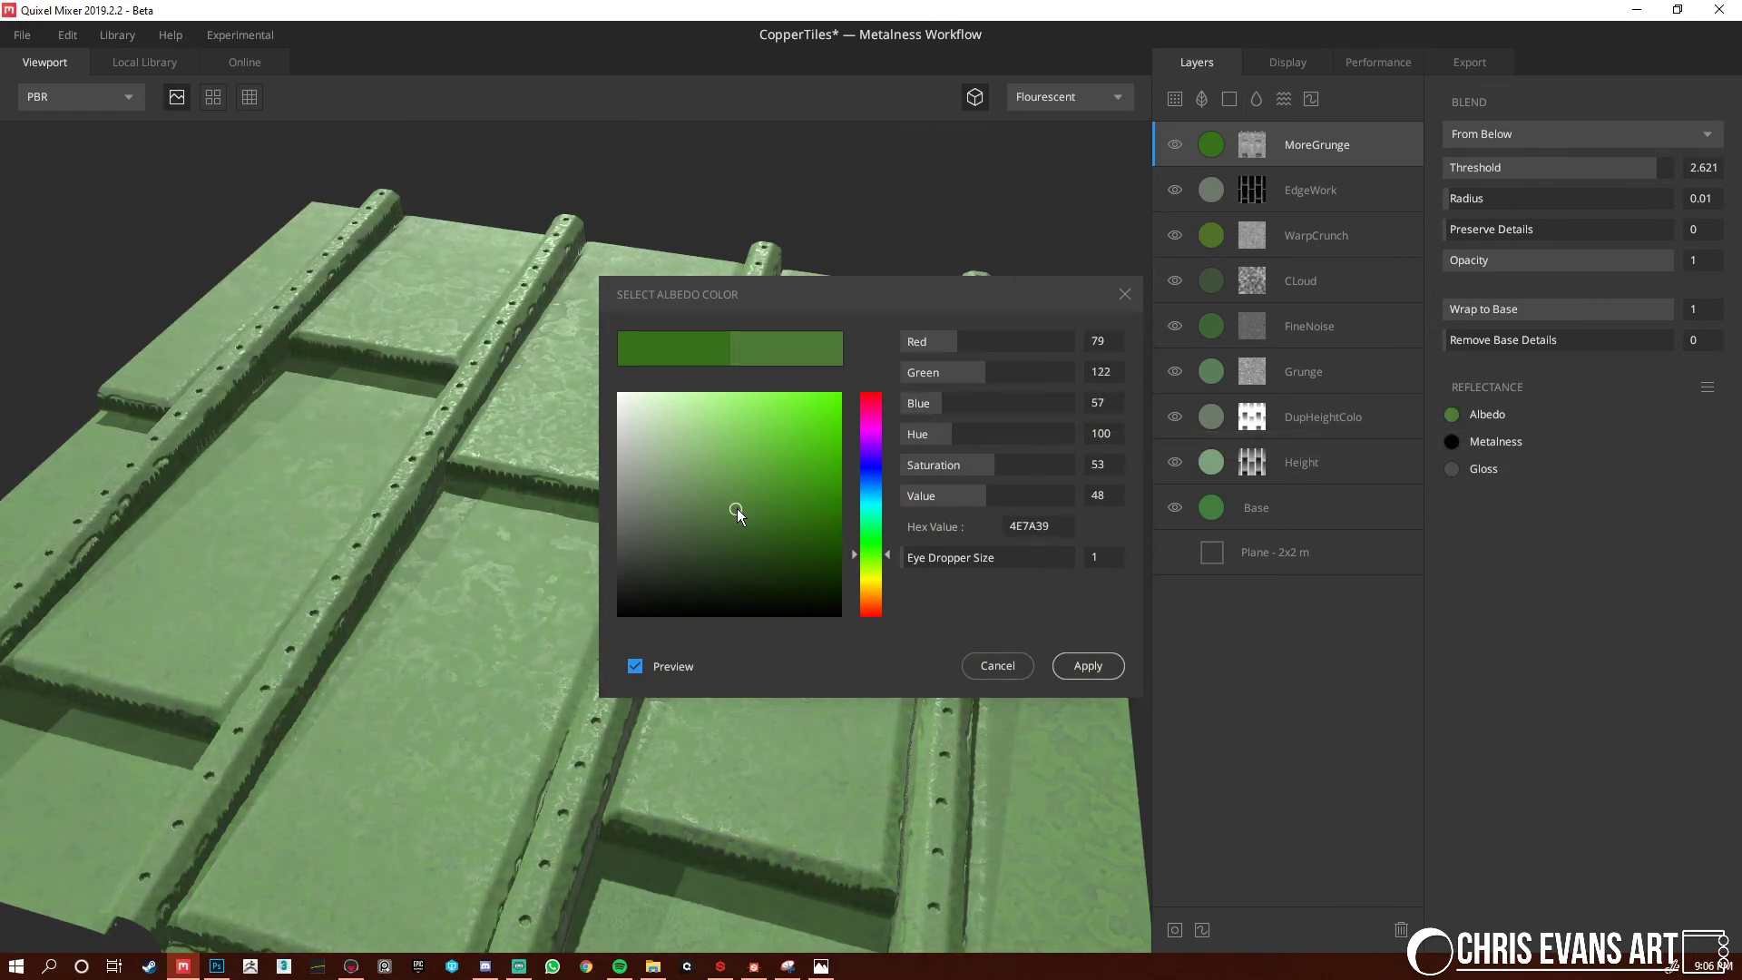
{"action": "left_click_drag", "start_coordinate": [568, 510], "coordinate": [550, 676], "text": "alt"}
{"action": "right_click_drag", "start_coordinate": [562, 796], "coordinate": [533, 684], "text": "alt"}
{"action": "left_click_drag", "start_coordinate": [532, 684], "coordinate": [490, 646], "text": "alt"}
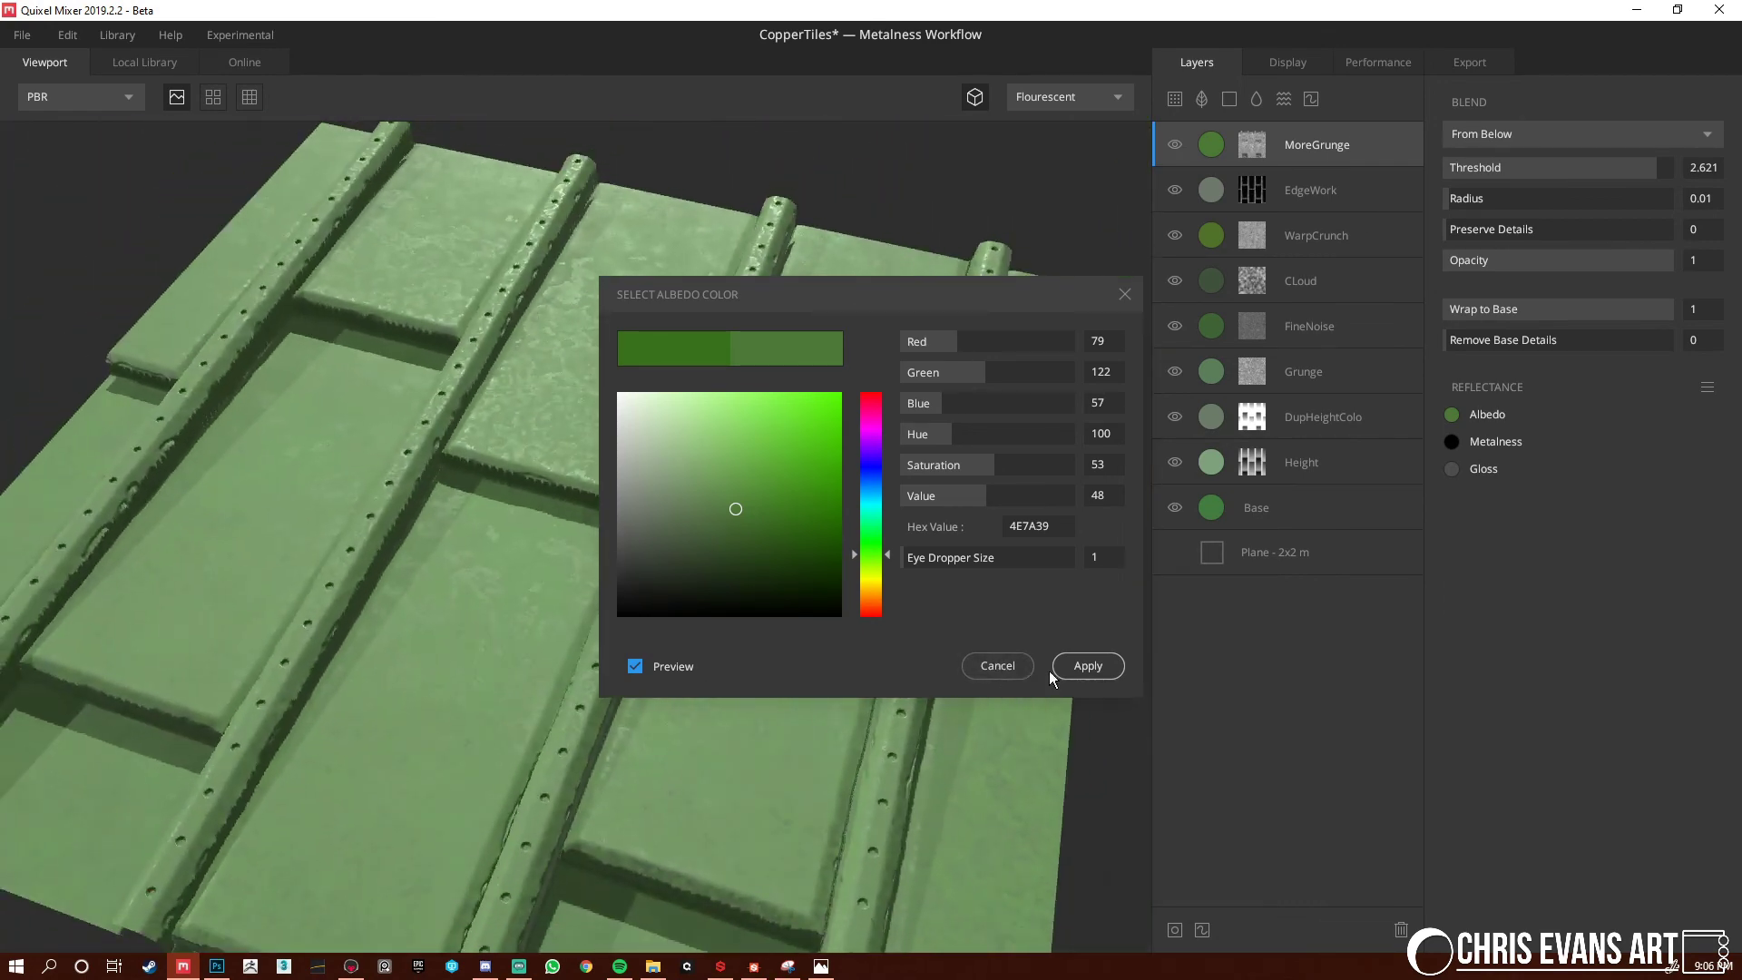
{"action": "left_click", "coordinate": [1084, 666]}
Move the -90° Position Gradient below the 90° one in the MoreGrunge layer's mask
{"action": "left_click", "coordinate": [1250, 140]}
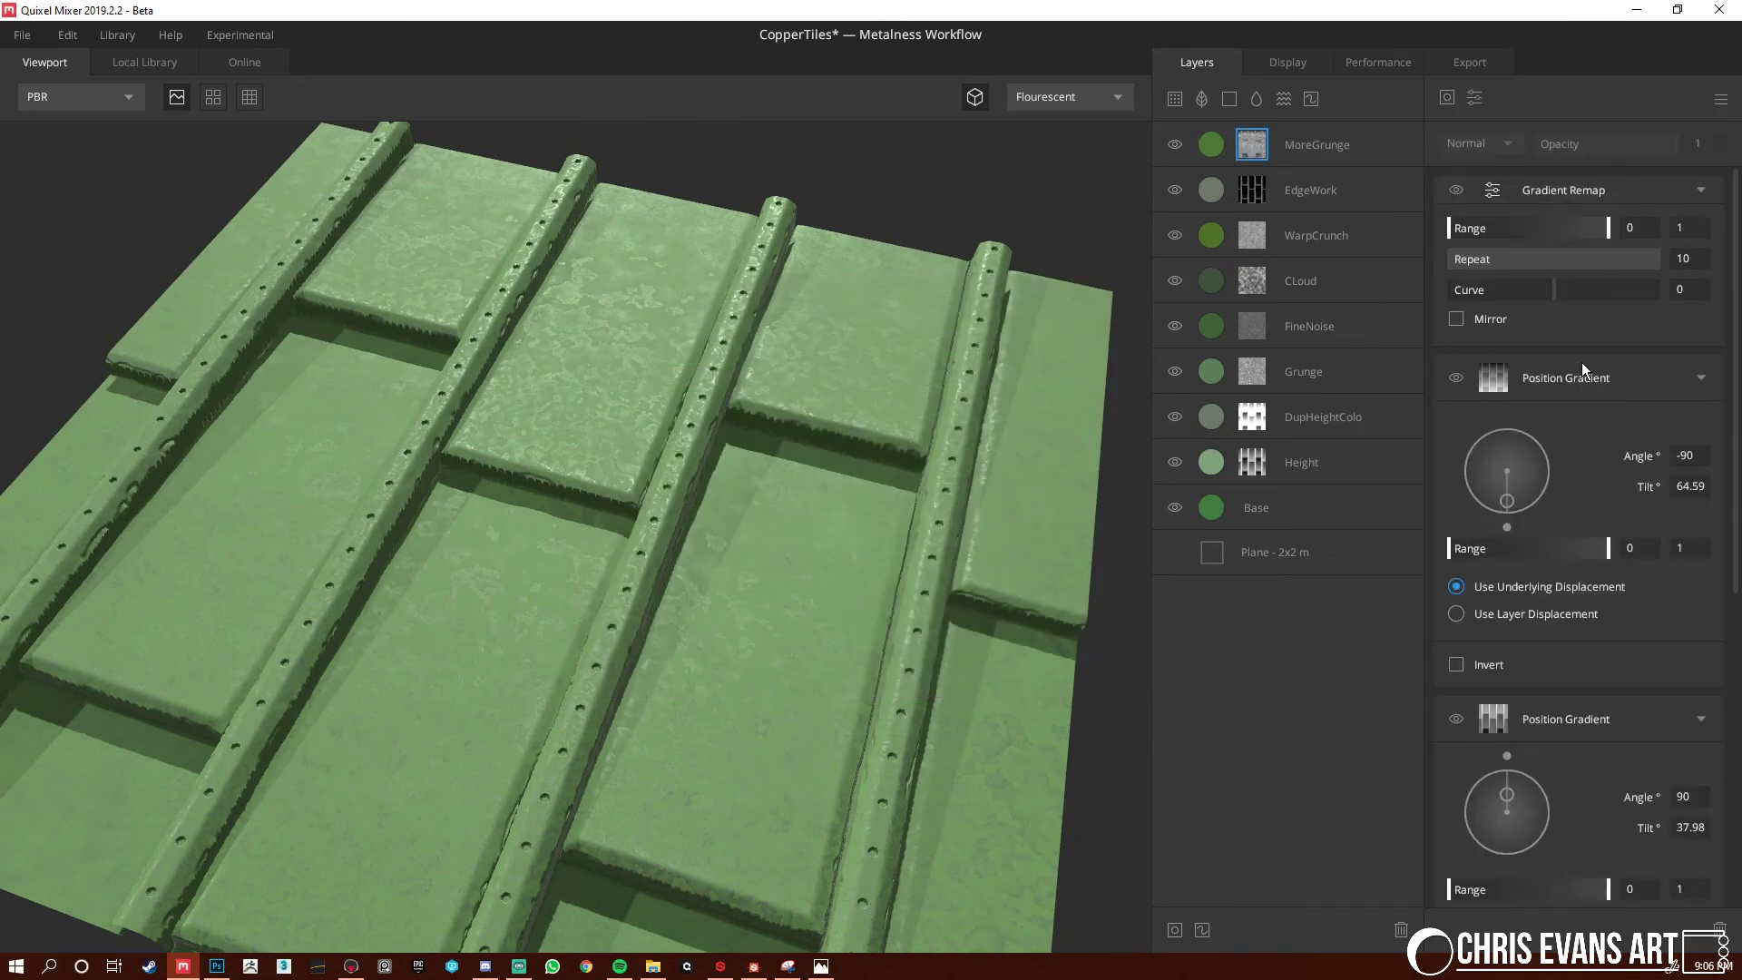
{"action": "left_click_drag", "start_coordinate": [1582, 364], "coordinate": [1593, 672]}
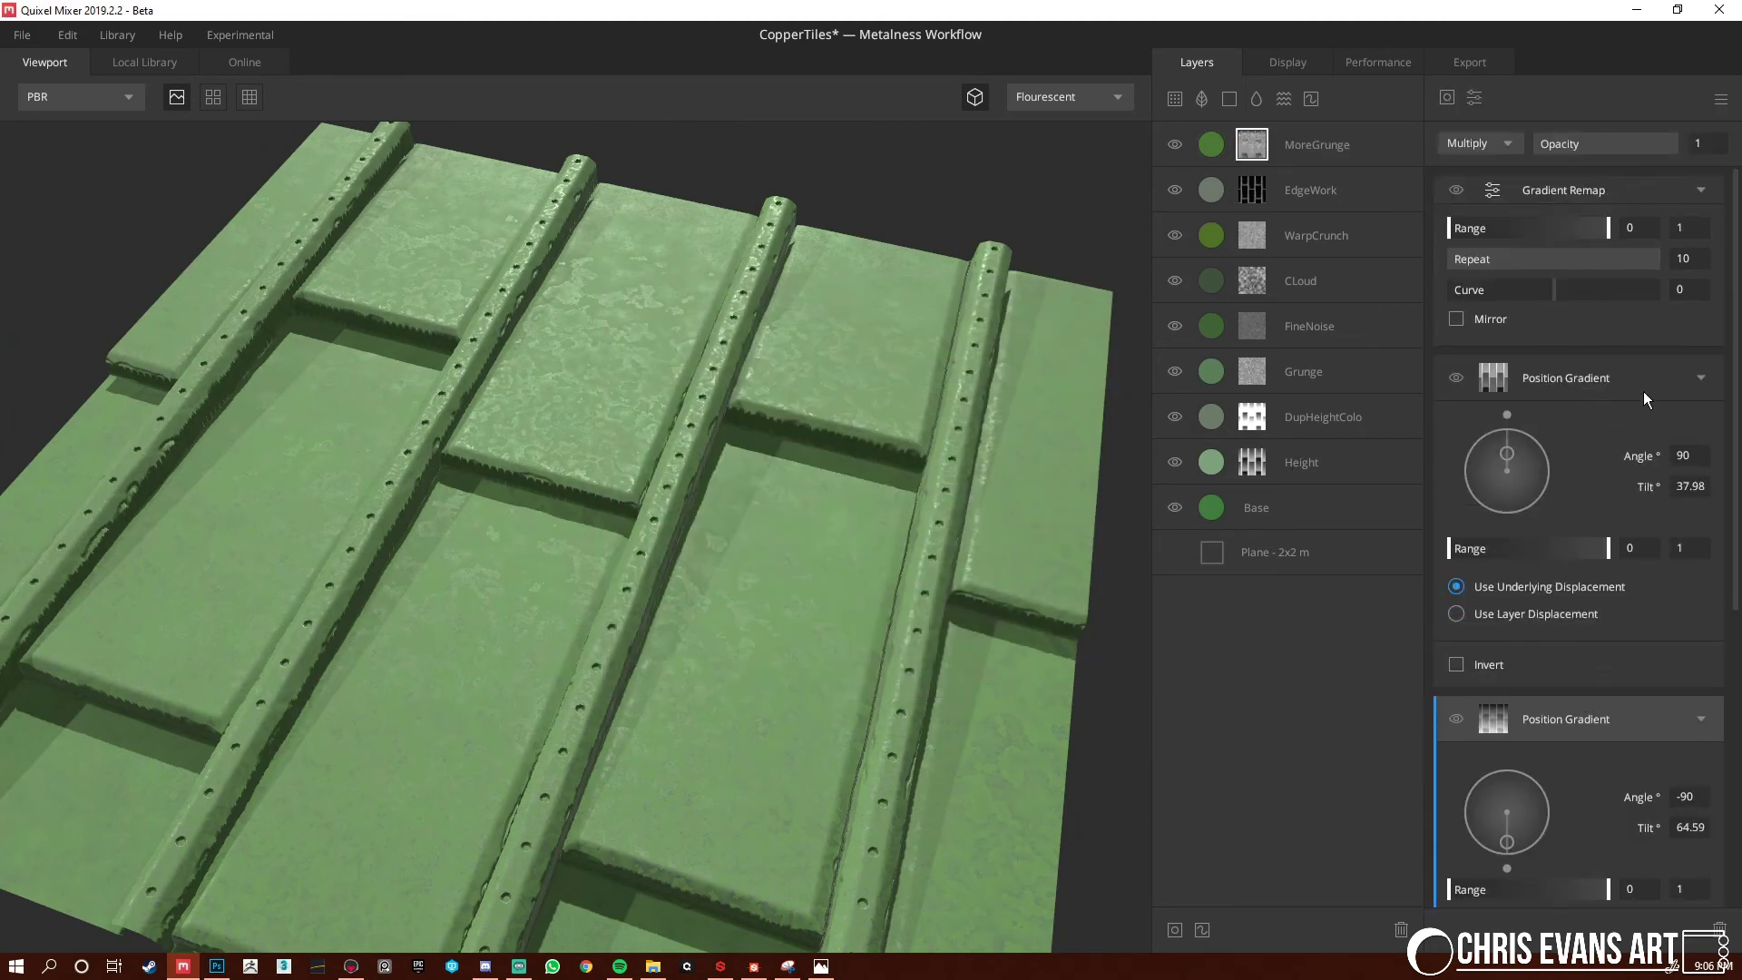
Try an angle of 88.45 on the lower Position Gradient and -99.63 on the upper one, and undo both changes
{"action": "mouse_move", "coordinate": [1506, 869]}
{"action": "left_mouse_down"}
{"action": "mouse_move", "coordinate": [1548, 793]}
{"action": "mouse_move", "coordinate": [1509, 747]}
{"action": "left_mouse_up"}
{"action": "mouse_move", "coordinate": [1507, 415]}
{"action": "left_mouse_down"}
{"action": "mouse_move", "coordinate": [1531, 515]}
{"action": "mouse_move", "coordinate": [1499, 521]}
{"action": "left_mouse_up"}
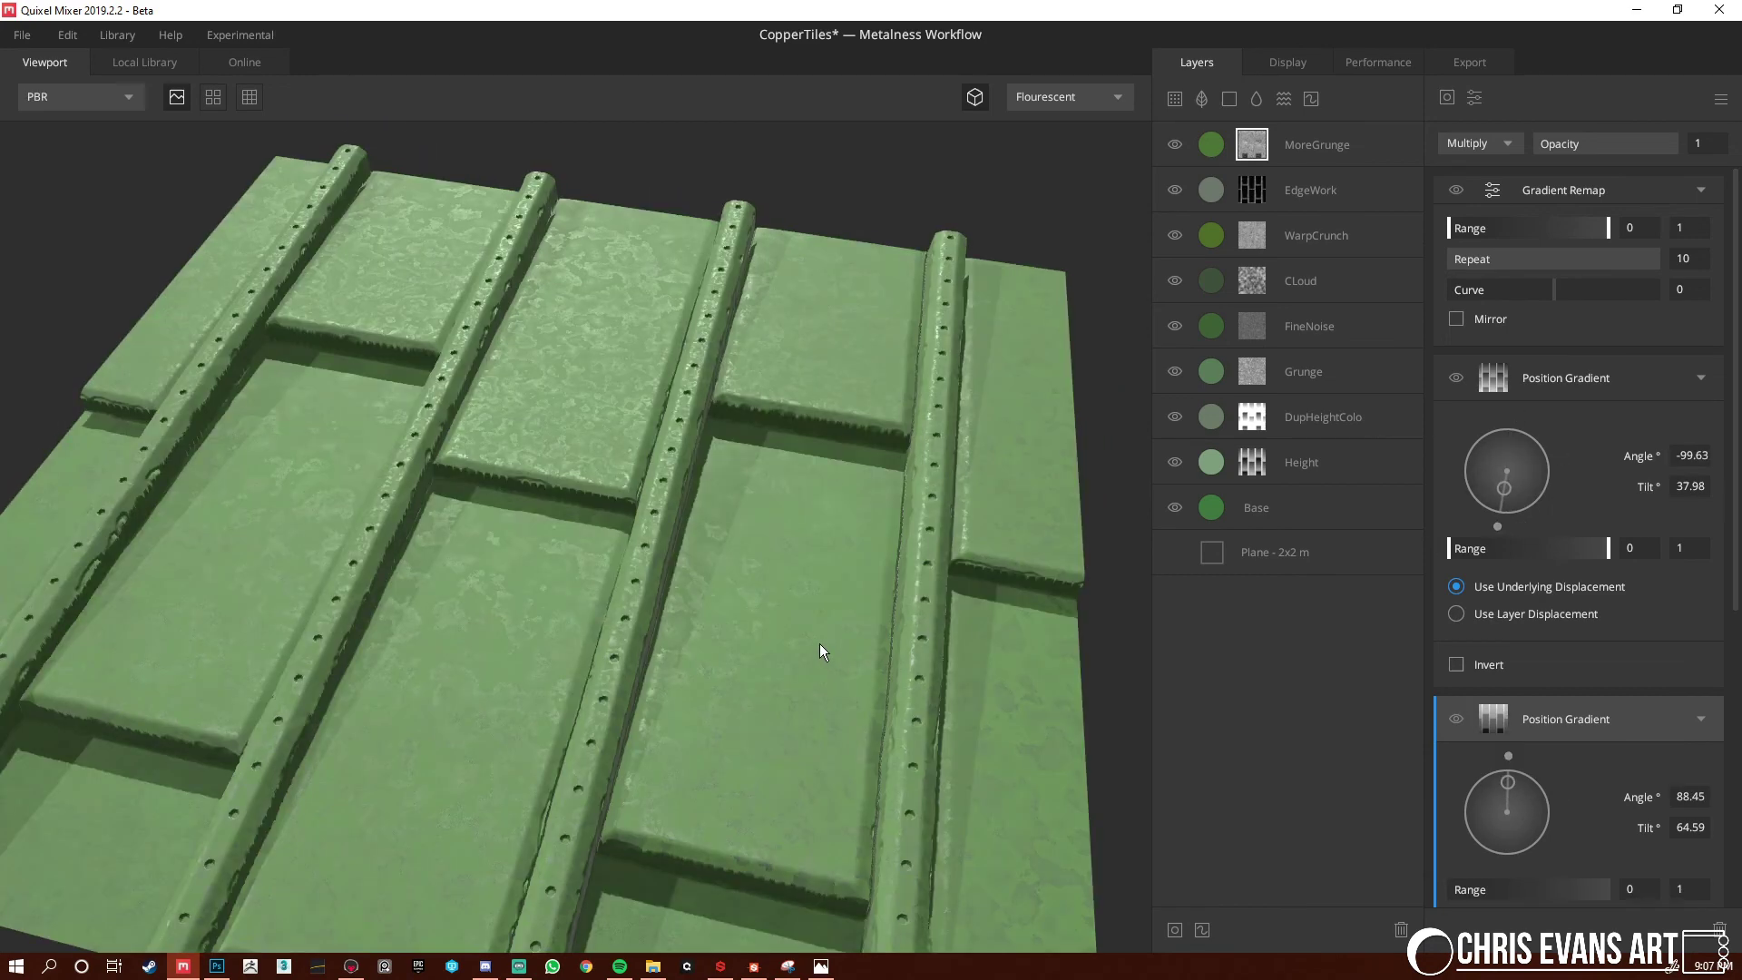
{"action": "left_click_drag", "start_coordinate": [819, 651], "coordinate": [739, 786]}
{"action": "key", "text": "ctrl+z"}
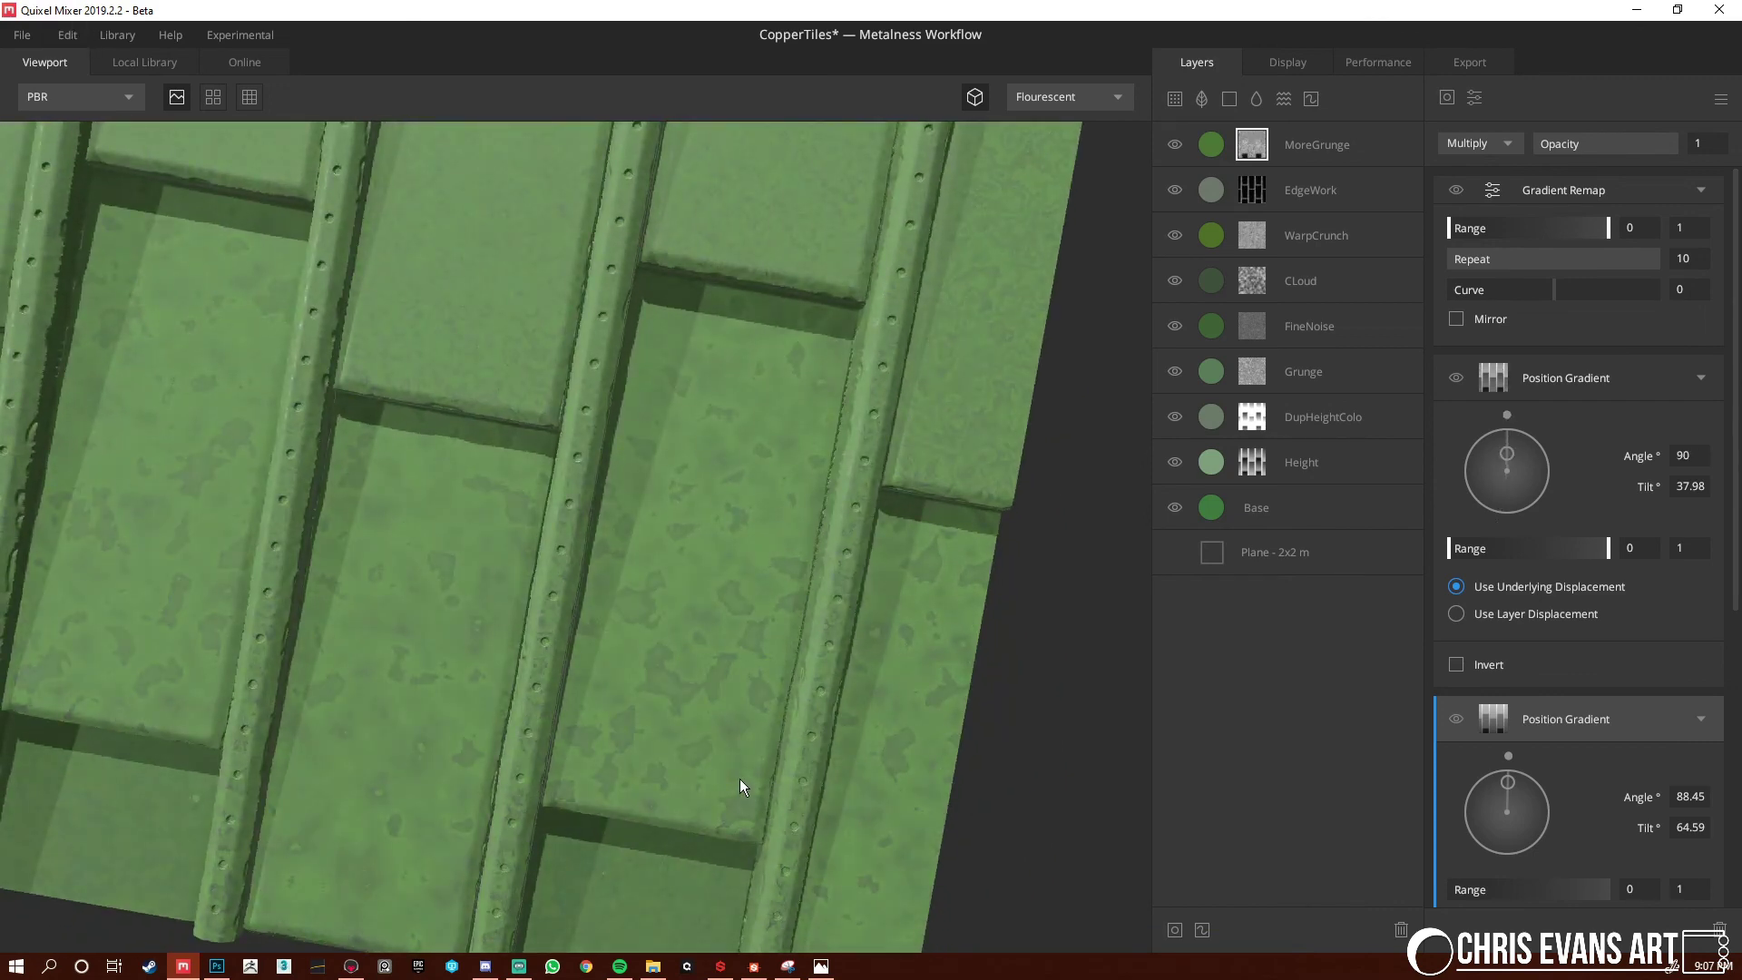
{"action": "key", "text": "ctrl+z"}
{"action": "key", "text": "ctrl+z"}
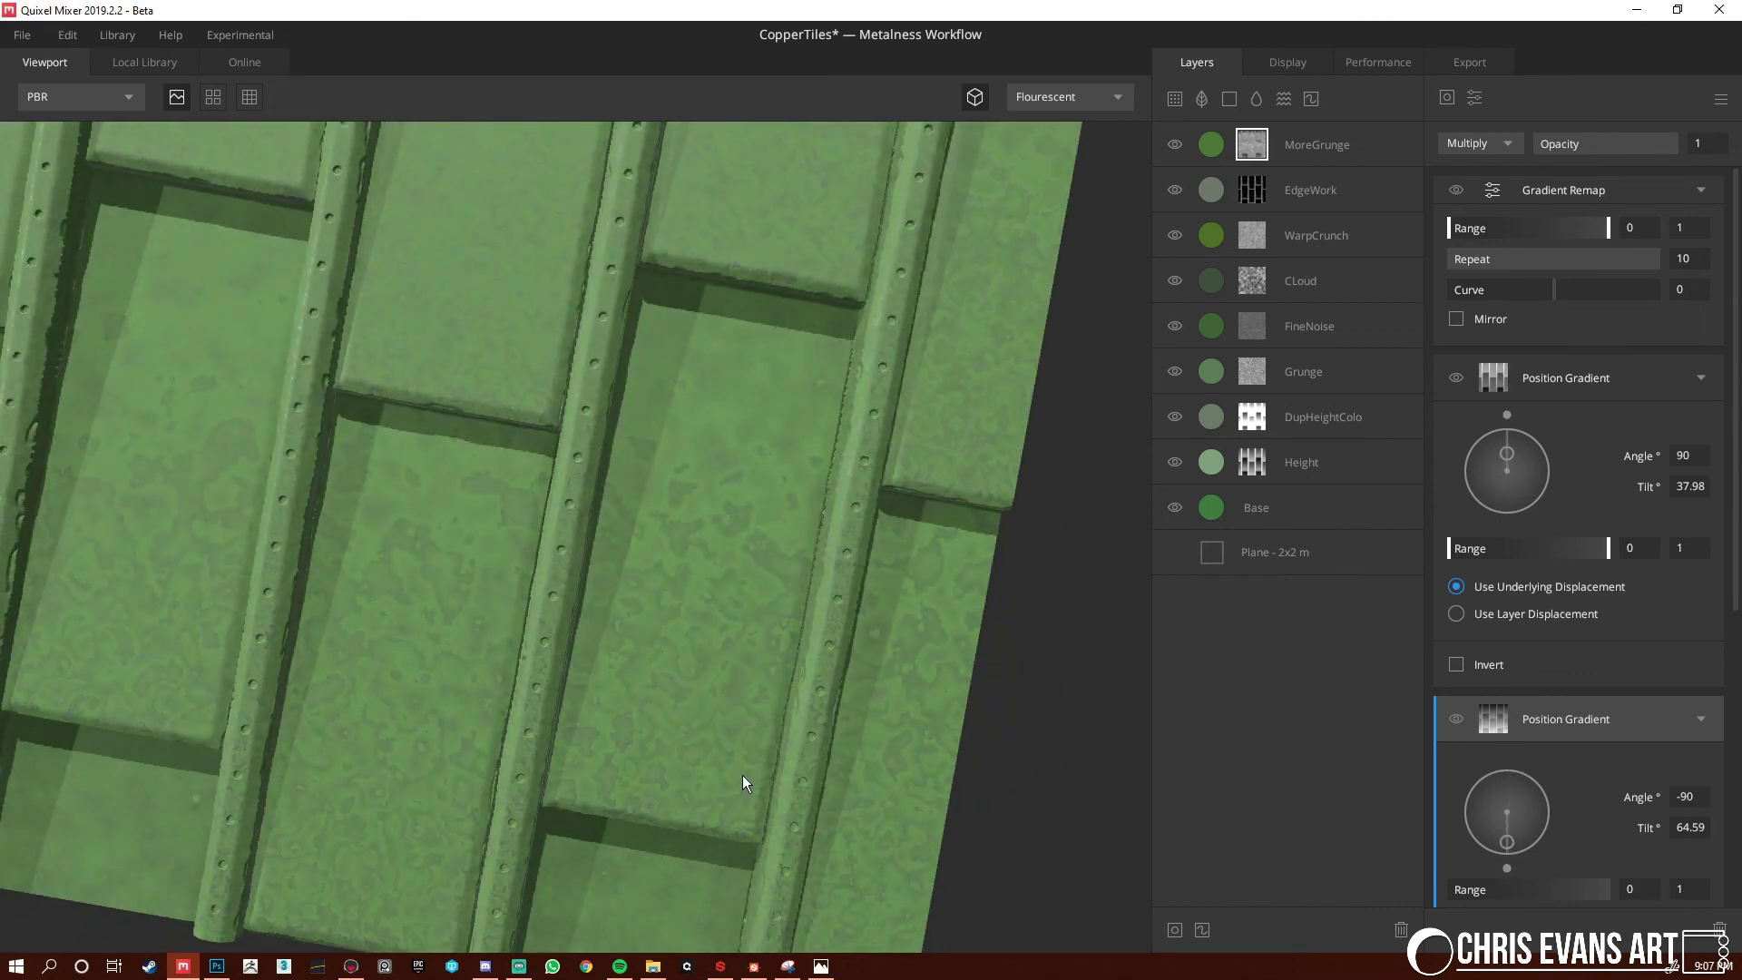
Lighten the MoreGrunge layer's gloss colour to a mid grey
{"action": "scroll", "coordinate": [731, 727], "scroll_direction": "down", "scroll_amount": 5}
{"action": "left_click_drag", "start_coordinate": [732, 728], "coordinate": [696, 700]}
{"action": "scroll", "coordinate": [718, 593], "scroll_direction": "up", "scroll_amount": 5}
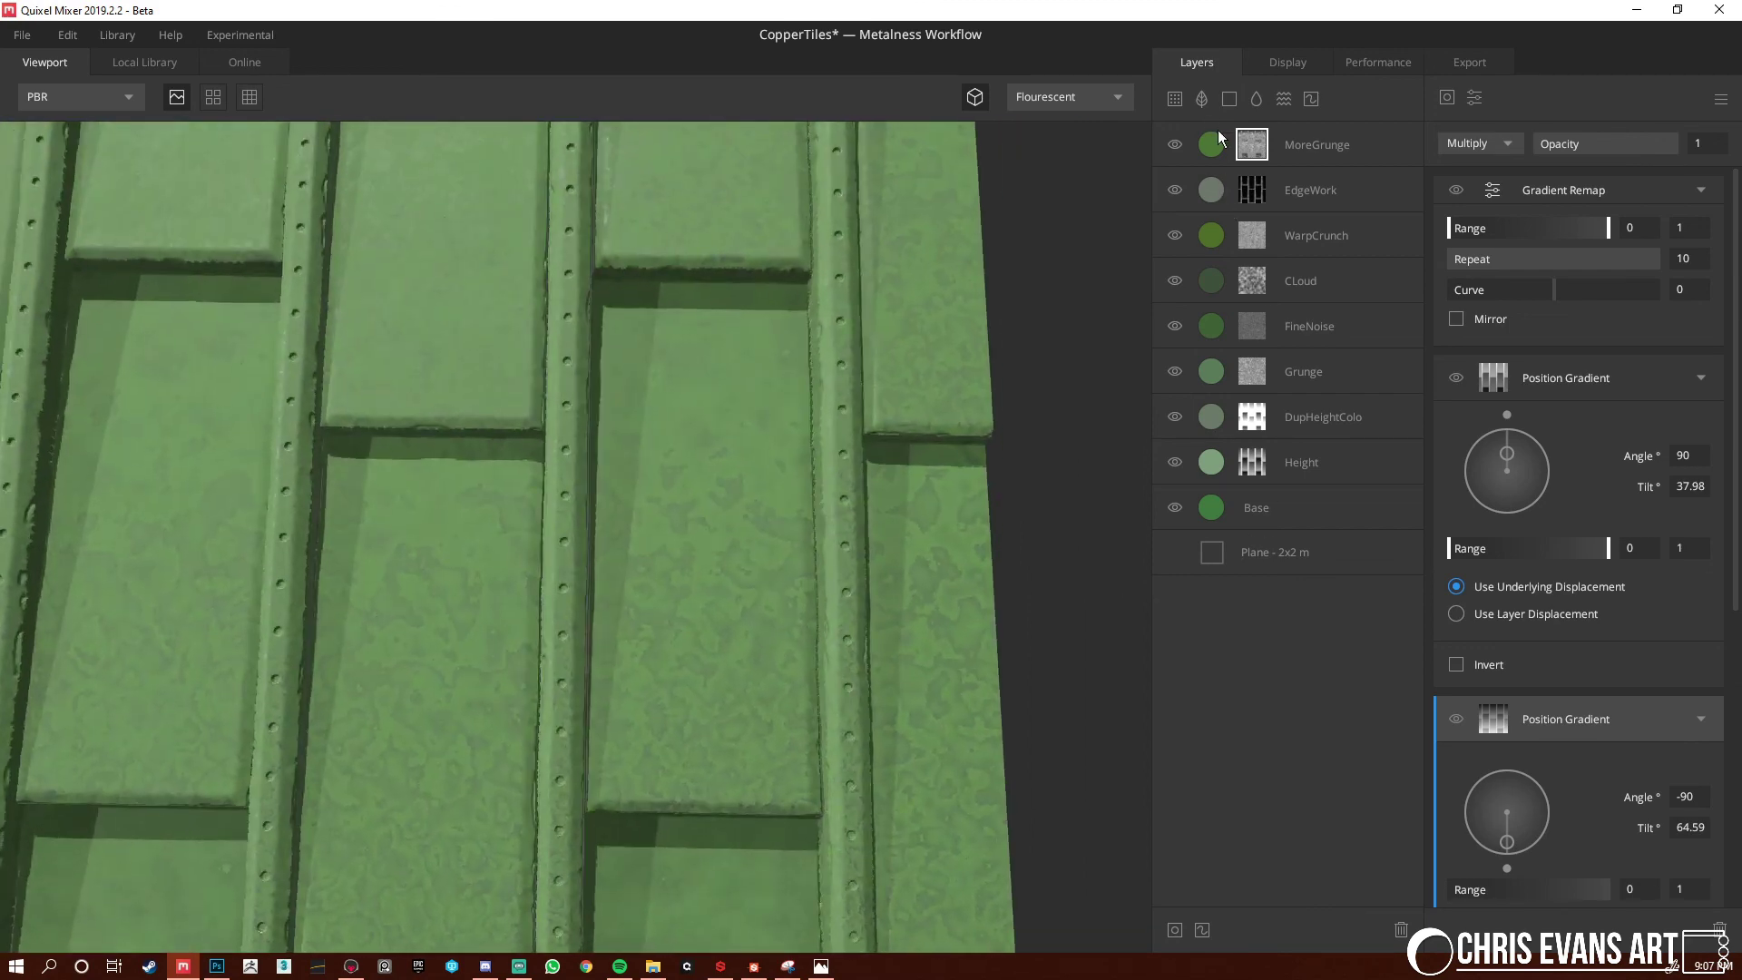
{"action": "left_click", "coordinate": [1221, 138]}
{"action": "left_click", "coordinate": [1453, 467]}
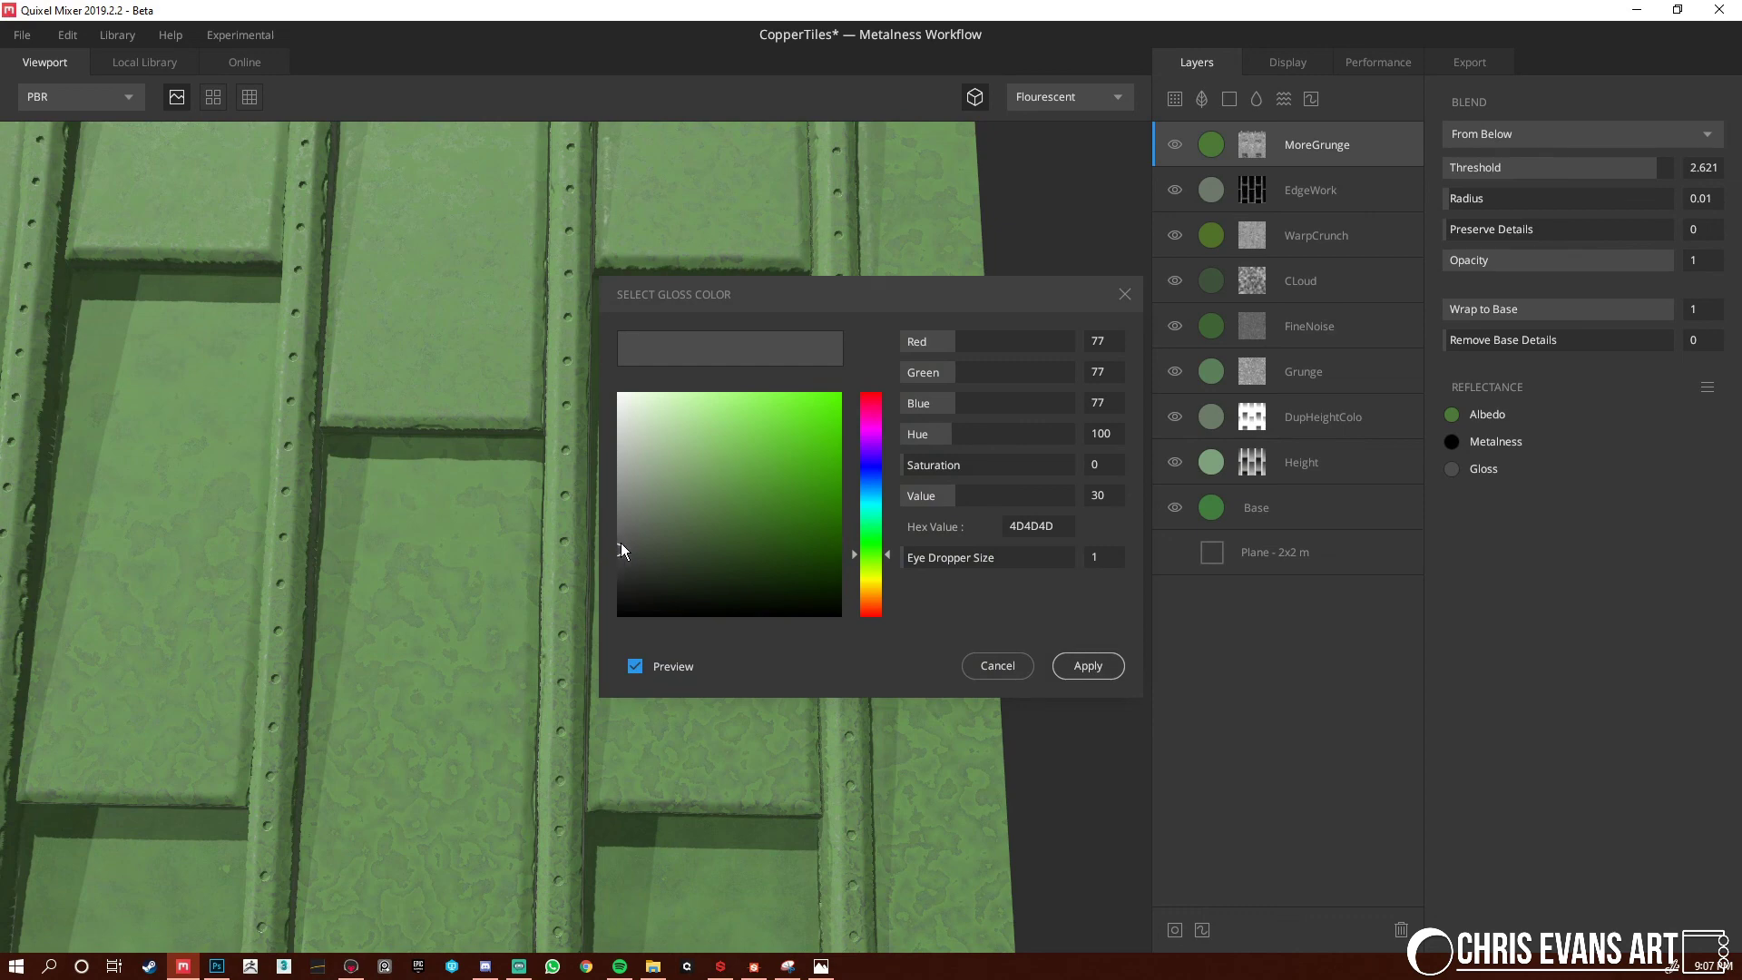
{"action": "left_click_drag", "start_coordinate": [621, 544], "coordinate": [447, 428]}
{"action": "left_click", "coordinate": [1088, 665]}
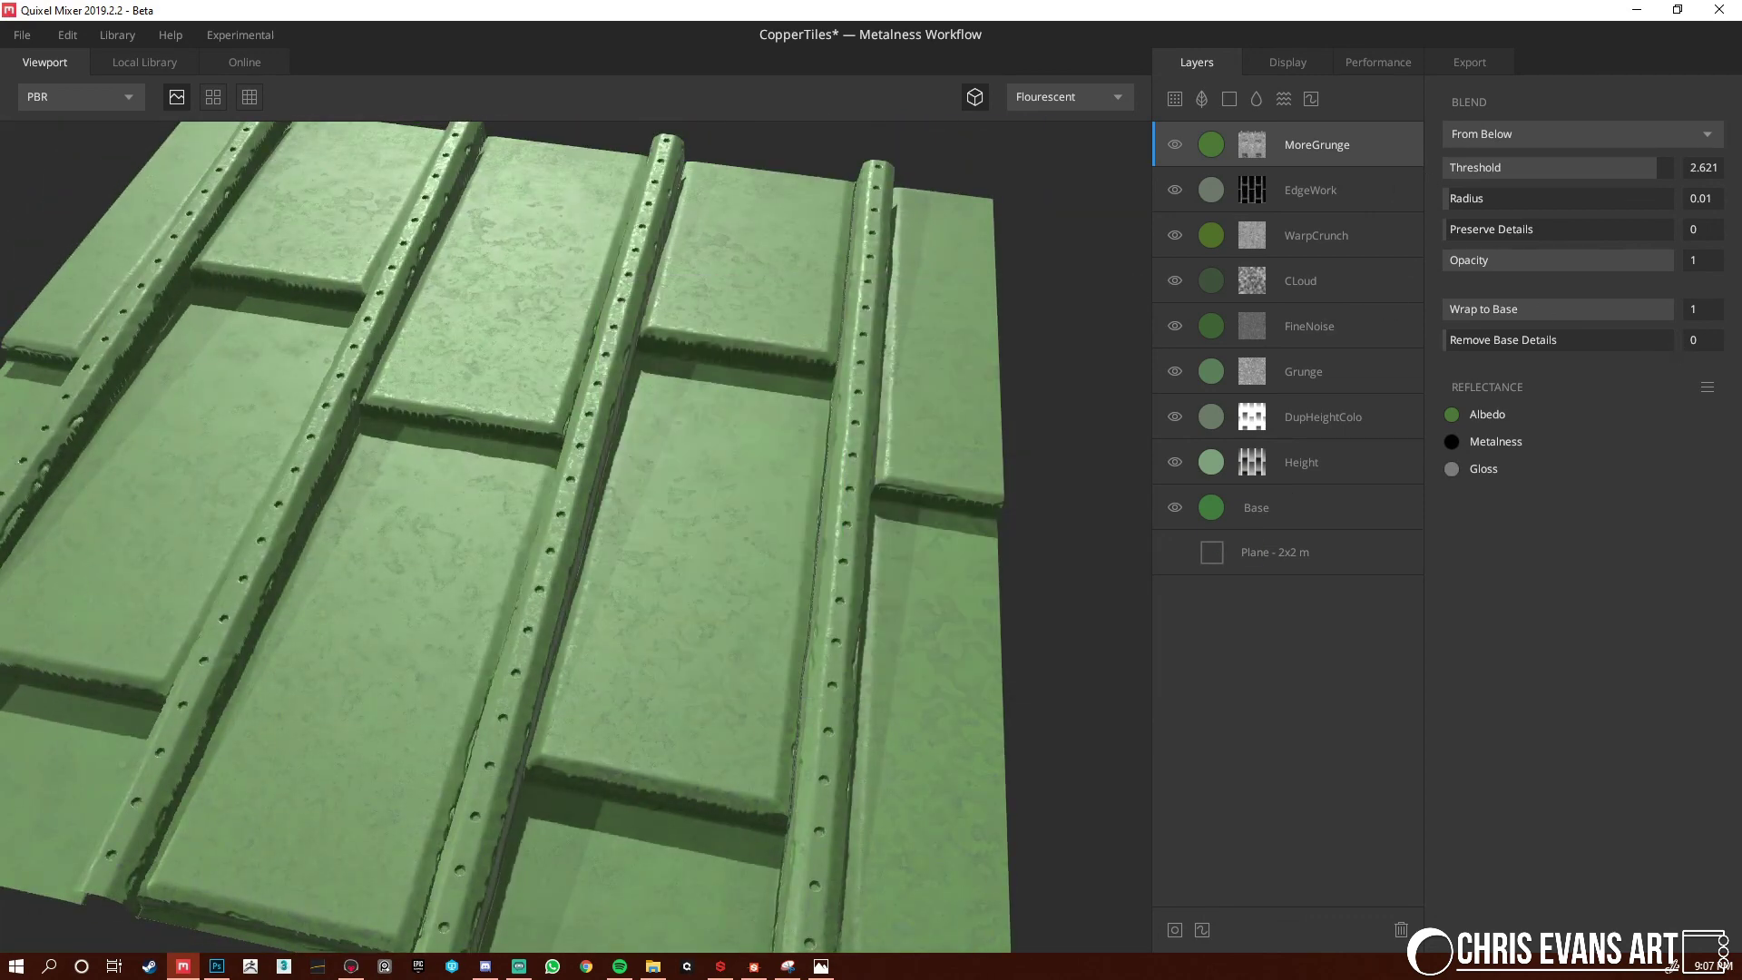
Try opacities of 0.406 and 0.792 on the MoreGrunge layer and settle on 0.494
{"action": "key", "text": "alt+Tab"}
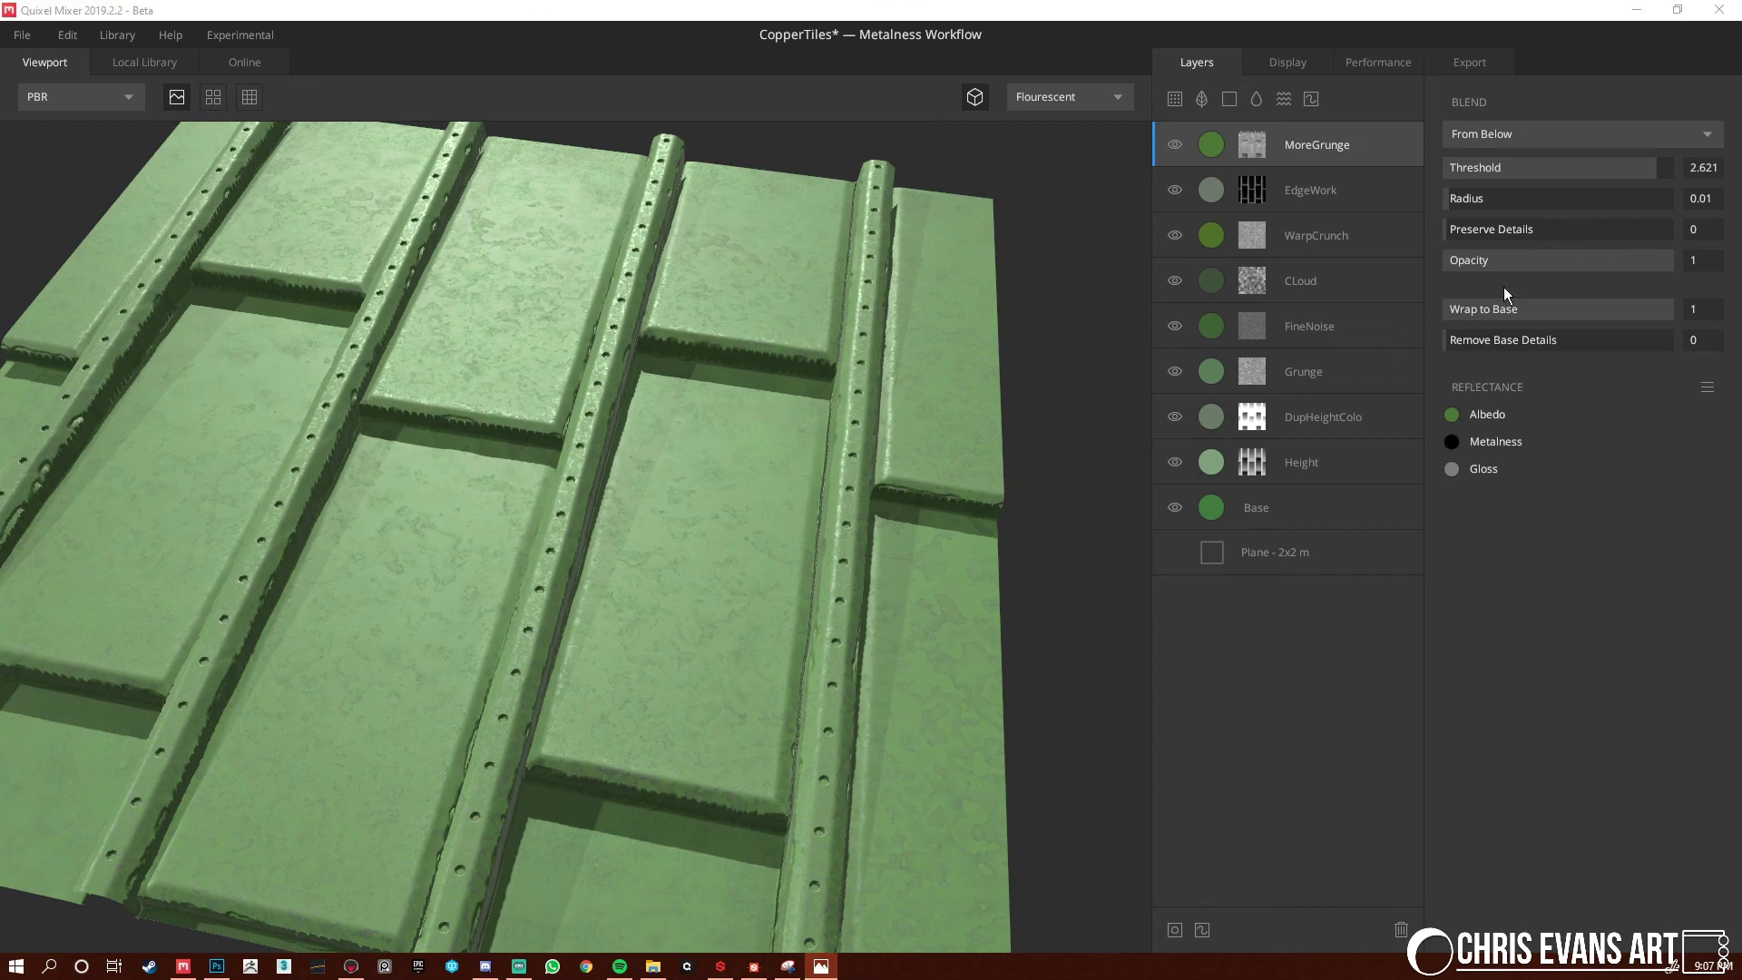
{"action": "left_click", "coordinate": [1537, 265]}
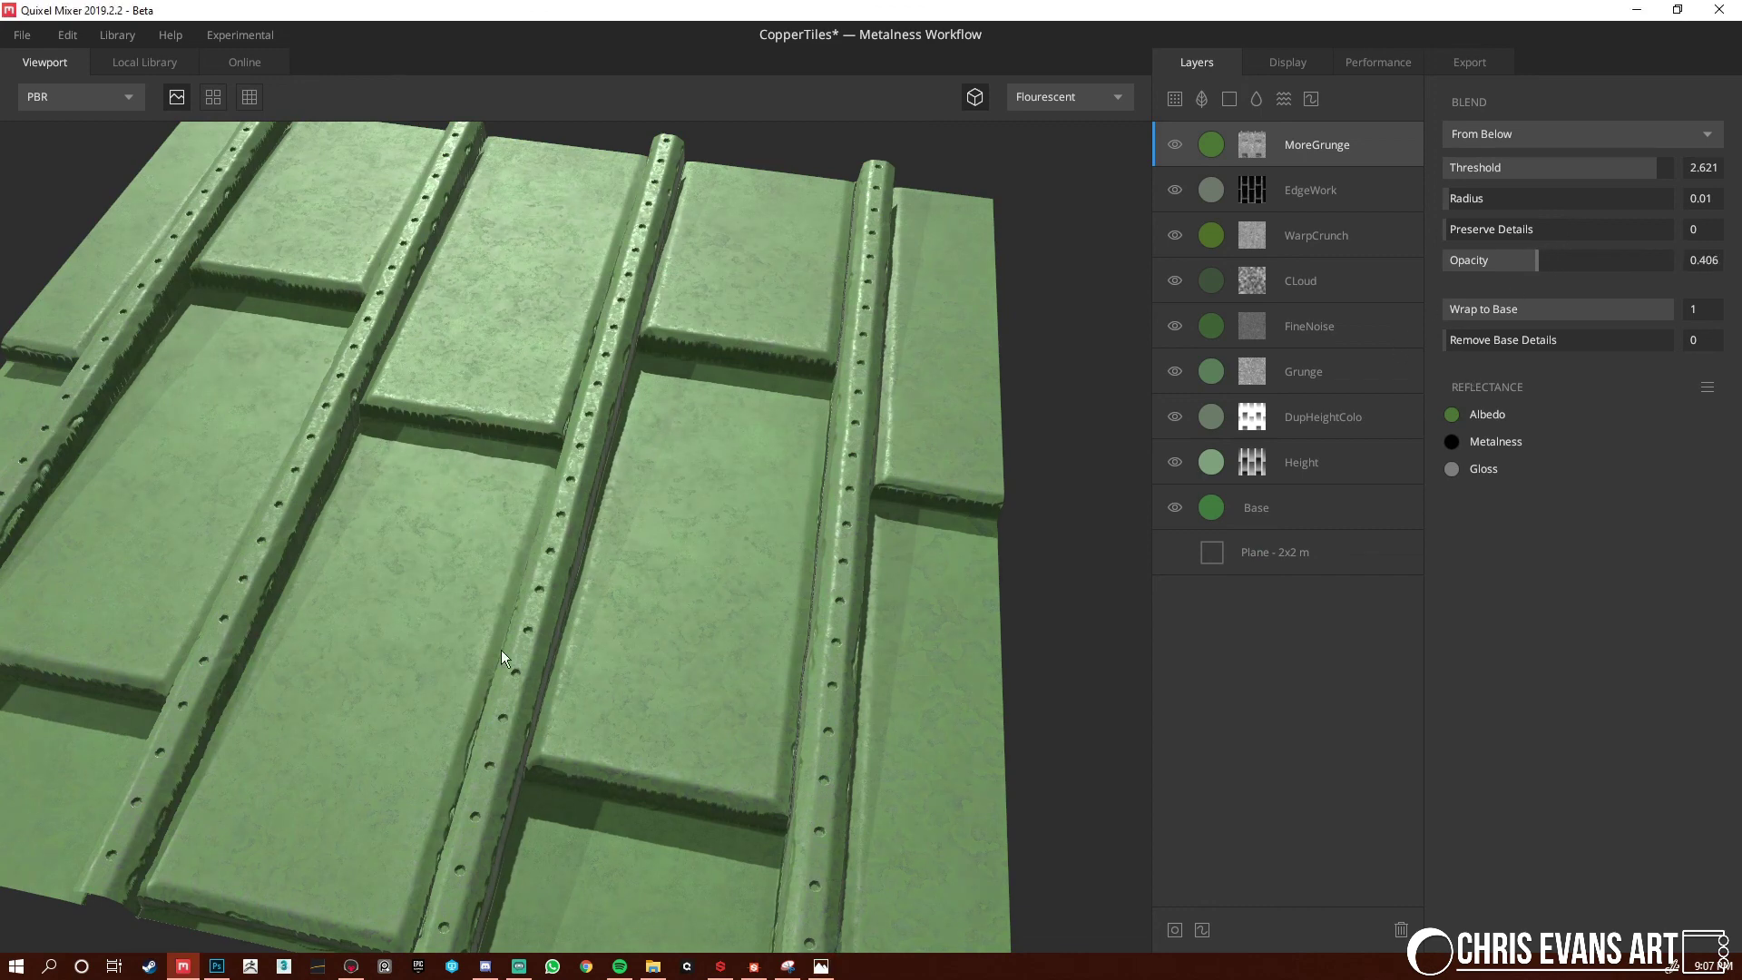
{"action": "left_click_drag", "start_coordinate": [501, 649], "coordinate": [998, 508]}
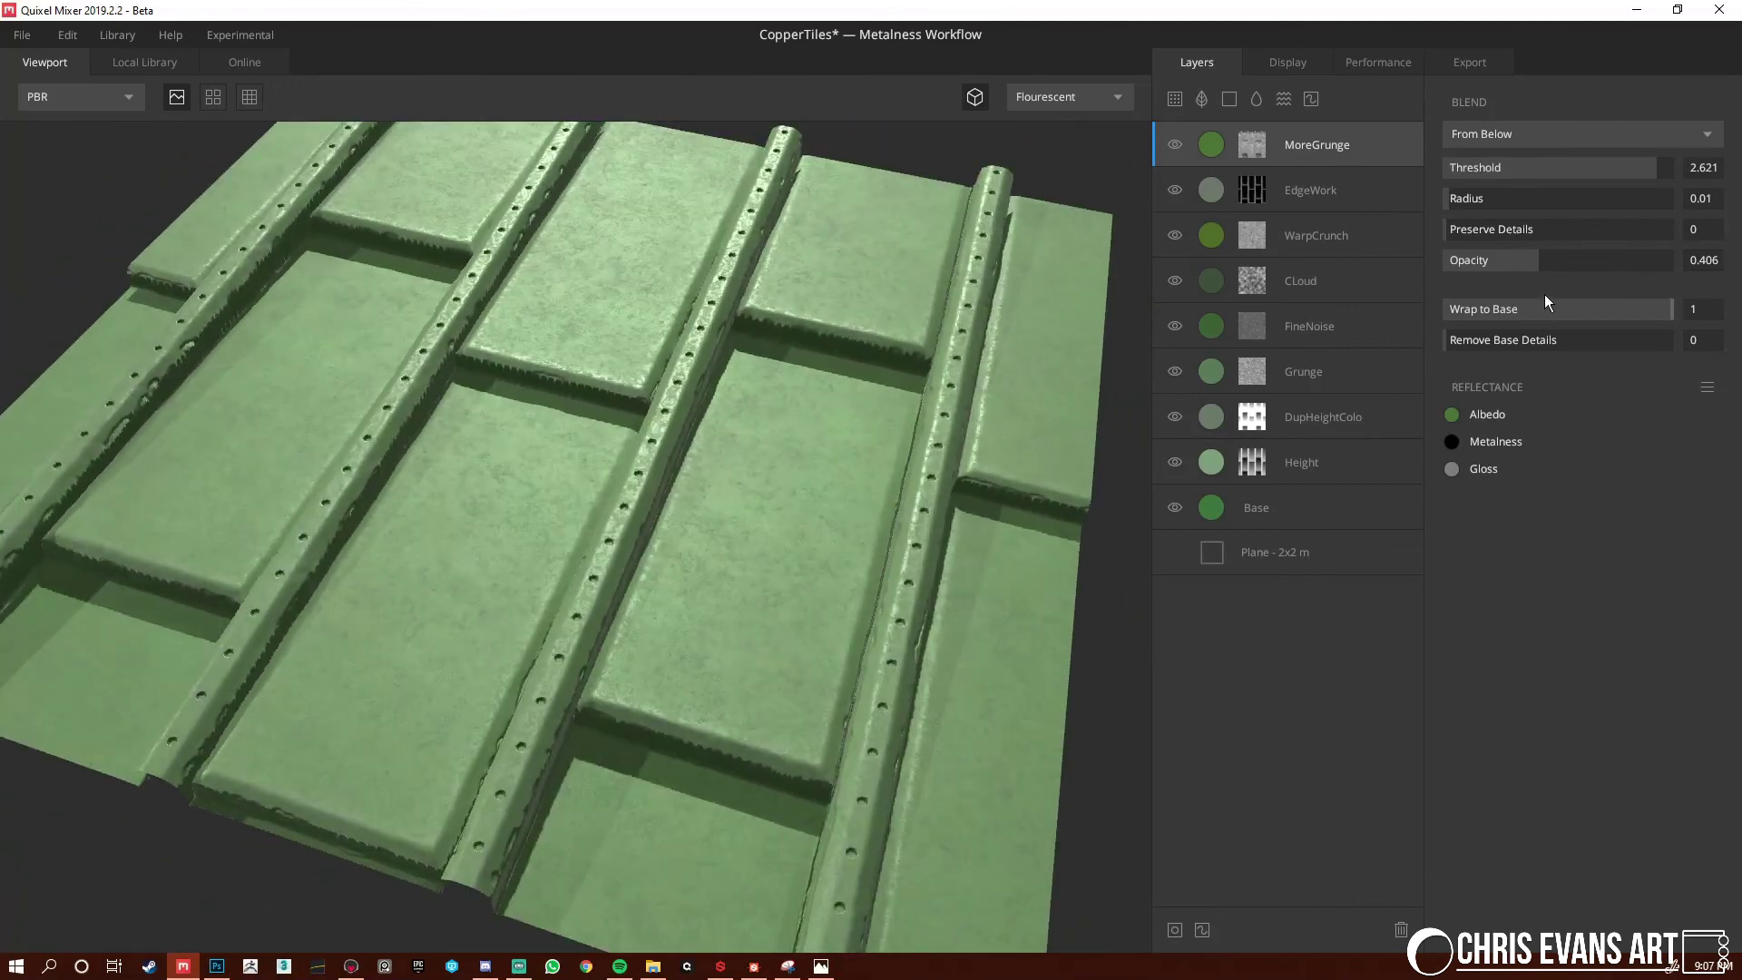
{"action": "left_click", "coordinate": [1564, 261]}
{"action": "left_click_drag", "start_coordinate": [1606, 257], "coordinate": [1625, 258]}
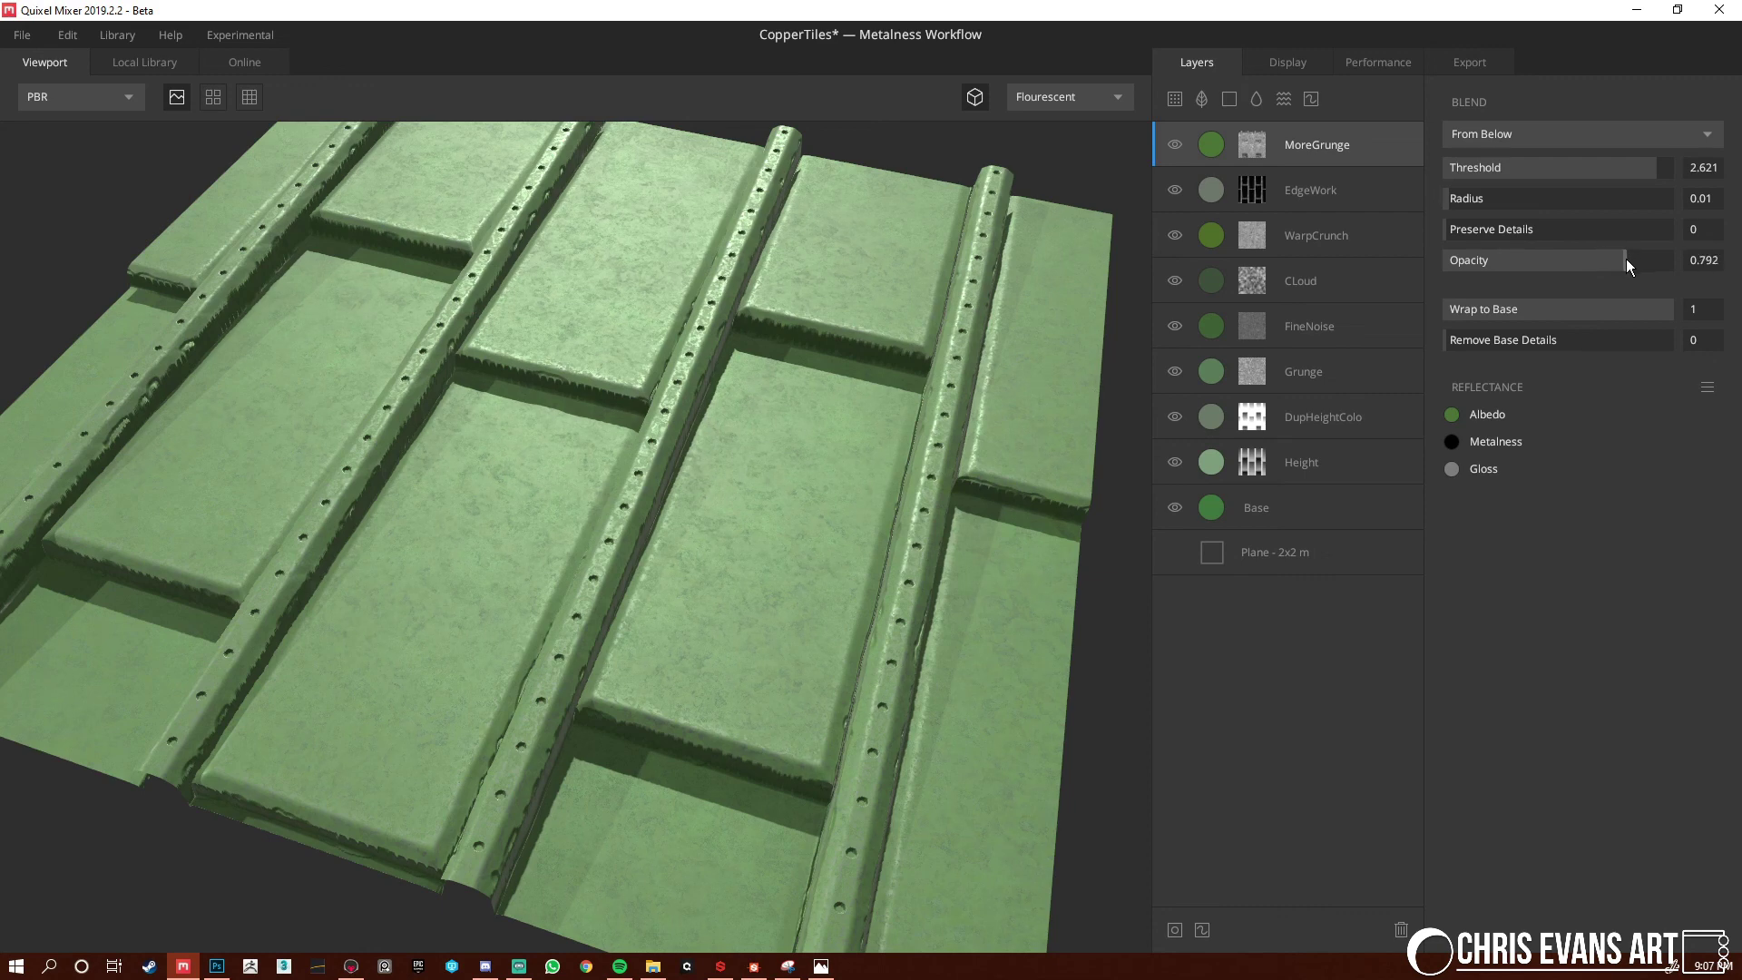
{"action": "left_click_drag", "start_coordinate": [944, 426], "coordinate": [764, 626]}
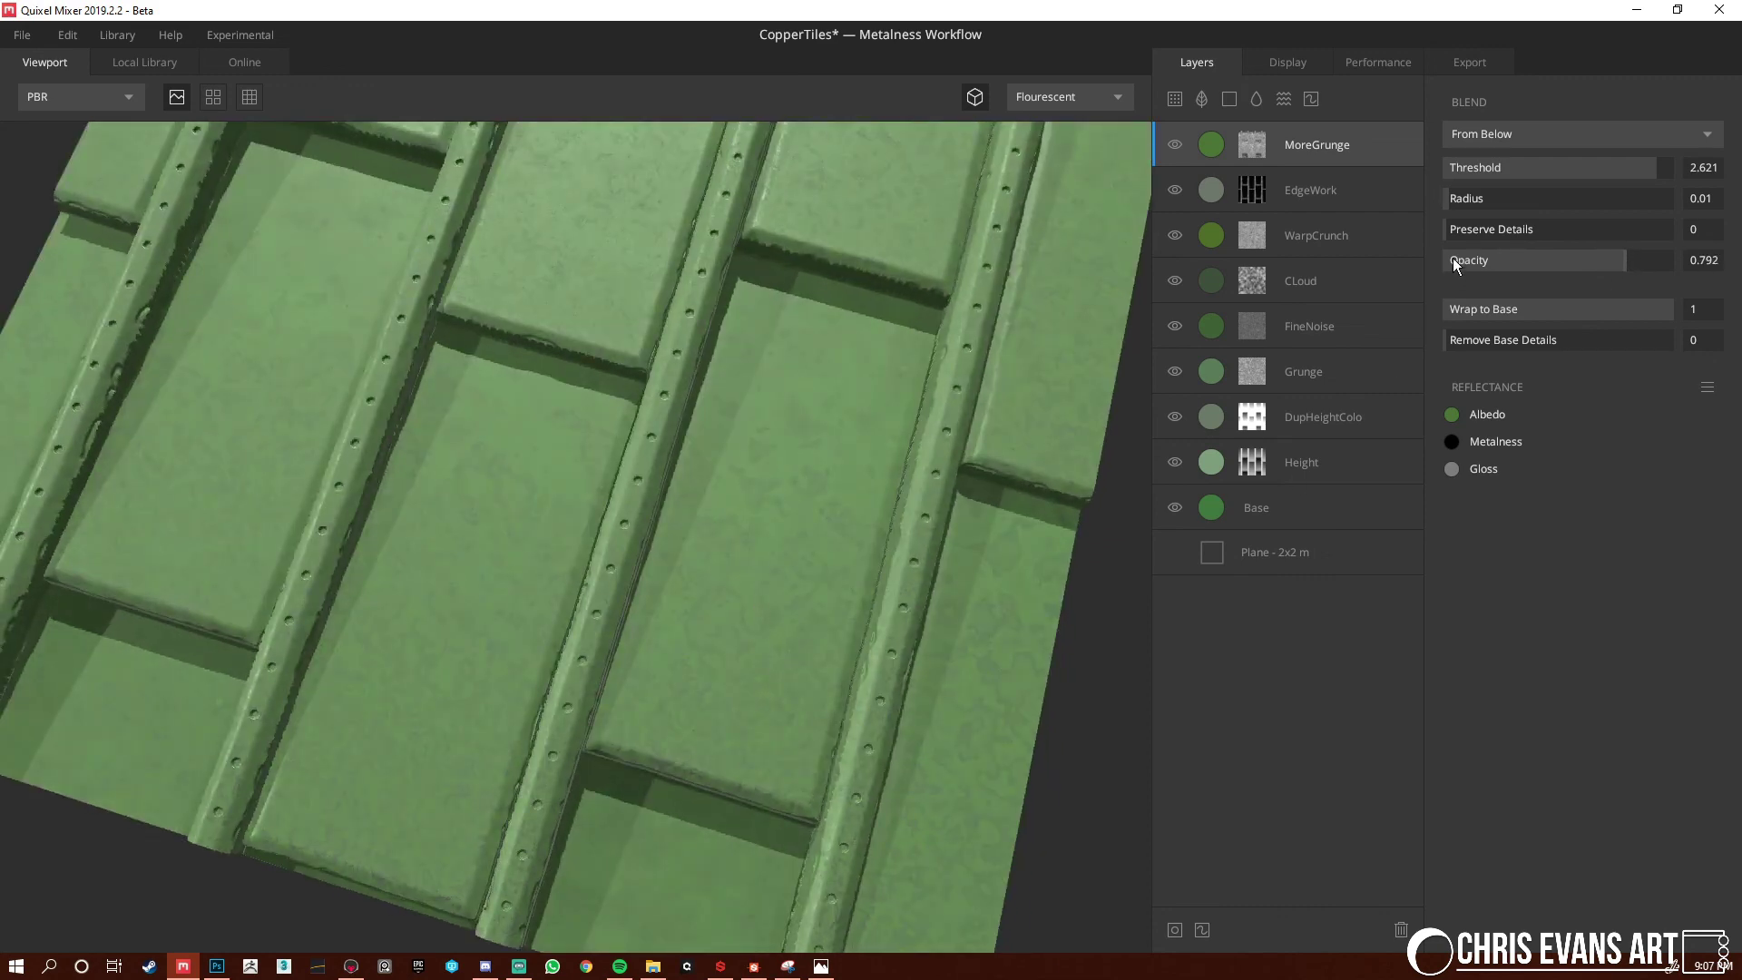
{"action": "left_click_drag", "start_coordinate": [1453, 264], "coordinate": [1557, 259]}
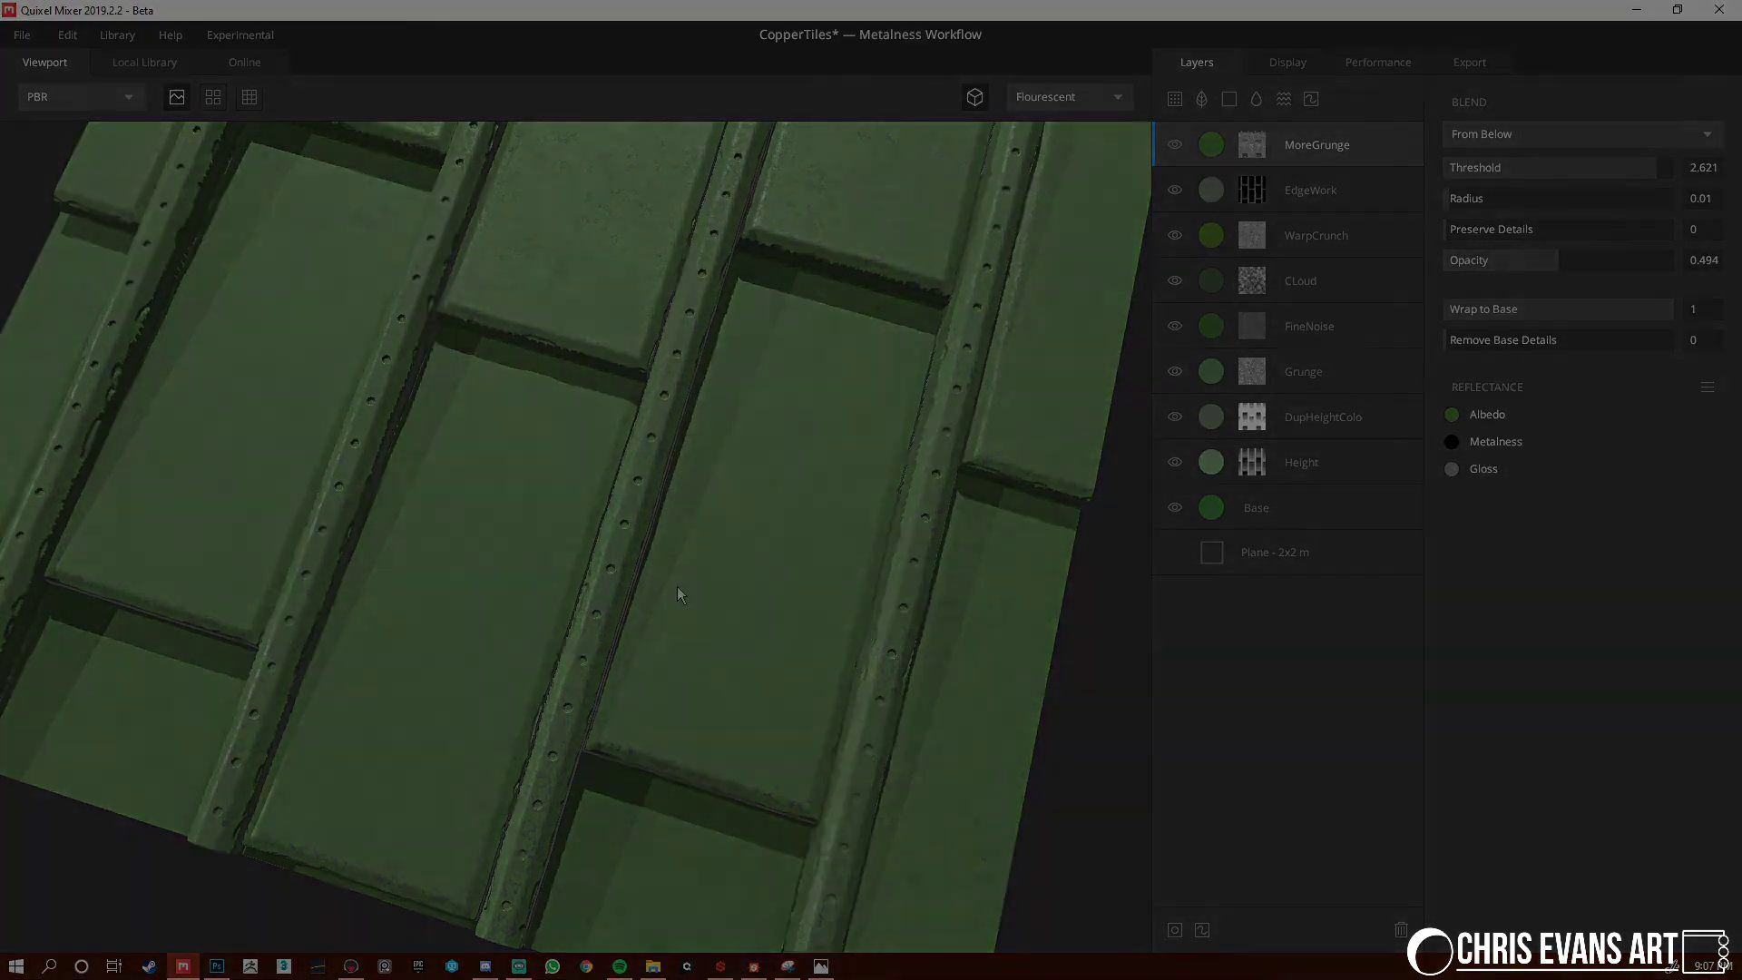